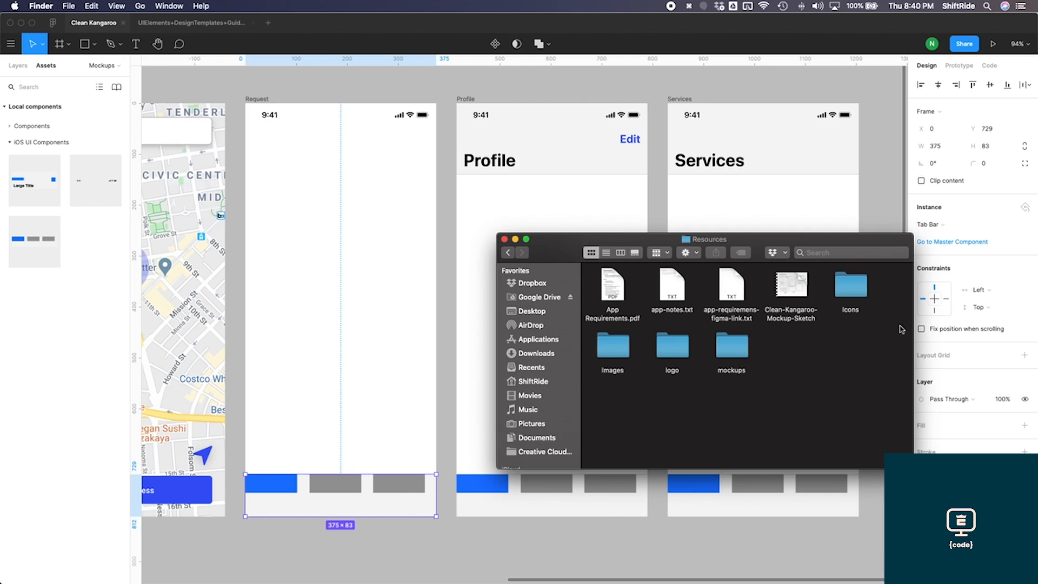
Step: Open the Tab Bar folder inside the Icons folder of the project resources
{"action": "left_click", "coordinate": [857, 291]}
{"action": "double_click", "coordinate": [857, 290]}
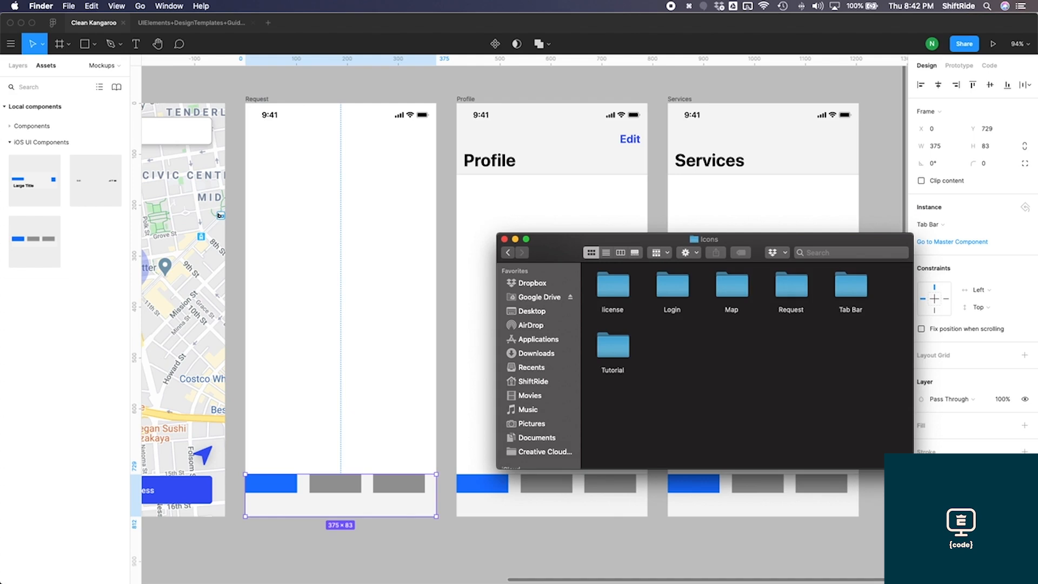
{"action": "double_click", "coordinate": [844, 293]}
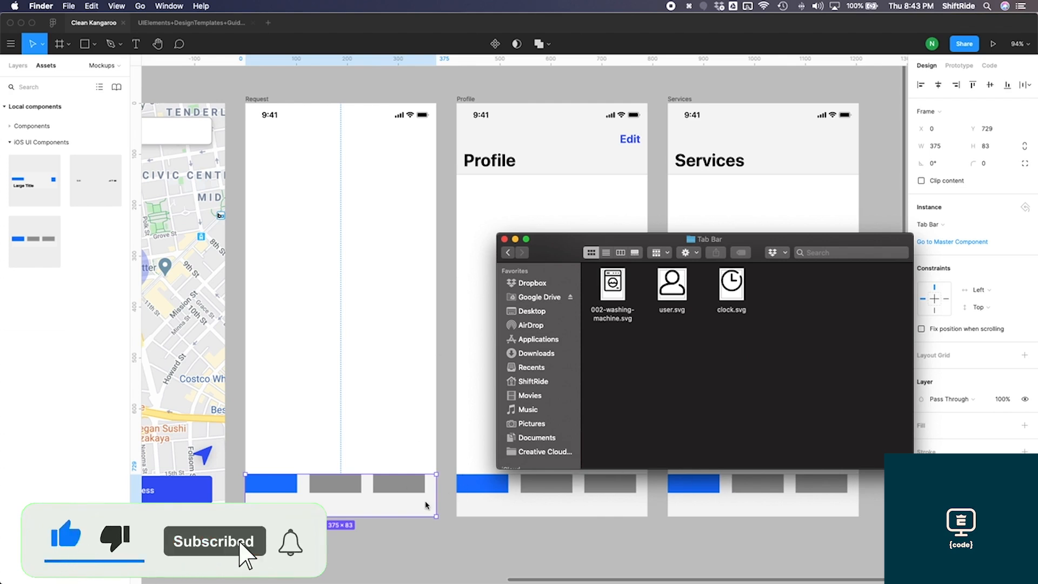
Step: Go to the Tab Bar's master component and import the washing machine, user and clock SVG icons beside it
{"action": "left_click", "coordinate": [444, 485]}
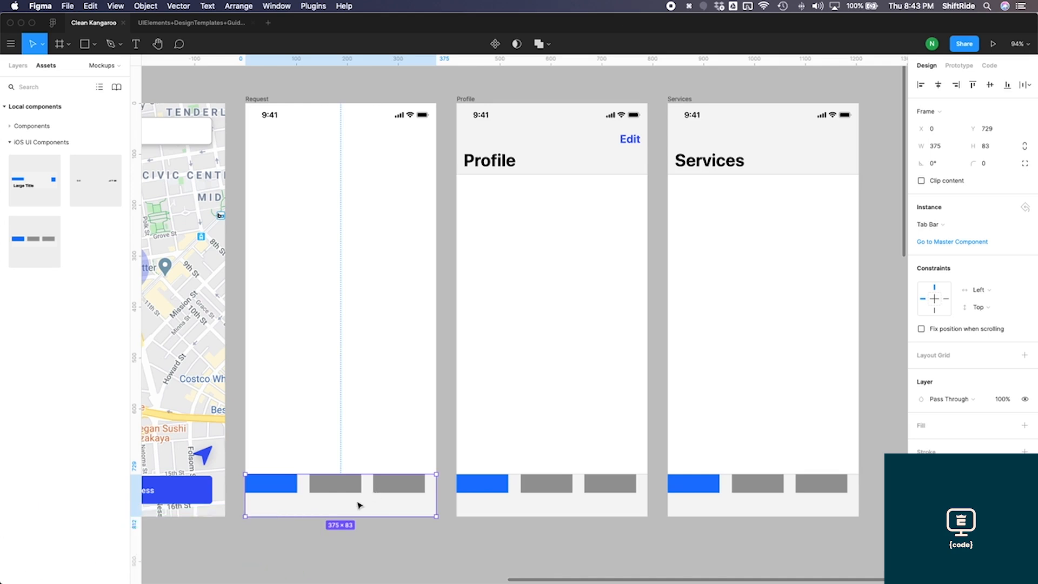
{"action": "left_click", "coordinate": [956, 249]}
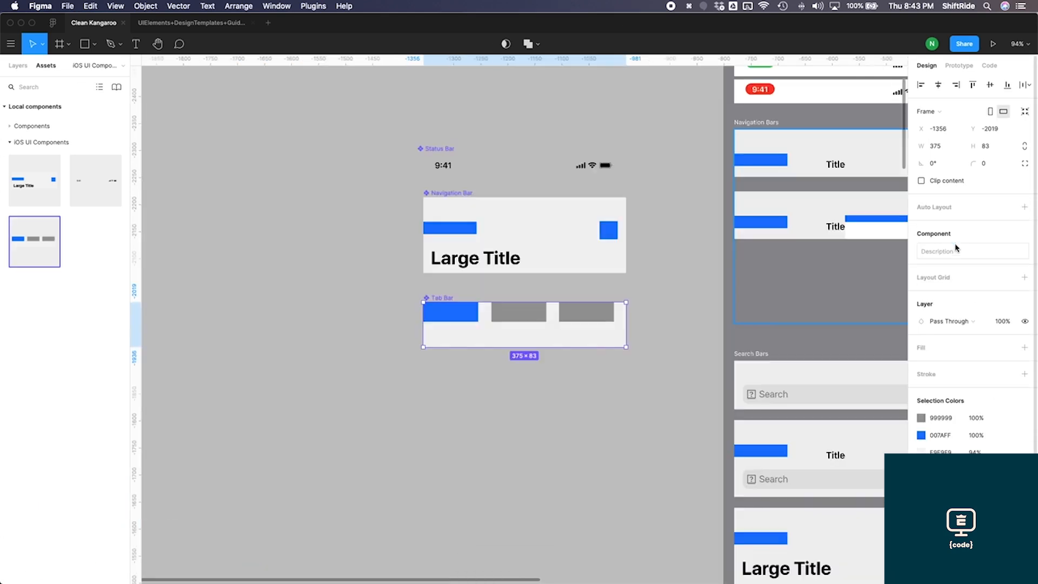
{"action": "key", "text": "ctrl+Up"}
{"action": "left_click", "coordinate": [796, 231]}
{"action": "left_click_drag", "start_coordinate": [792, 335], "coordinate": [444, 340]}
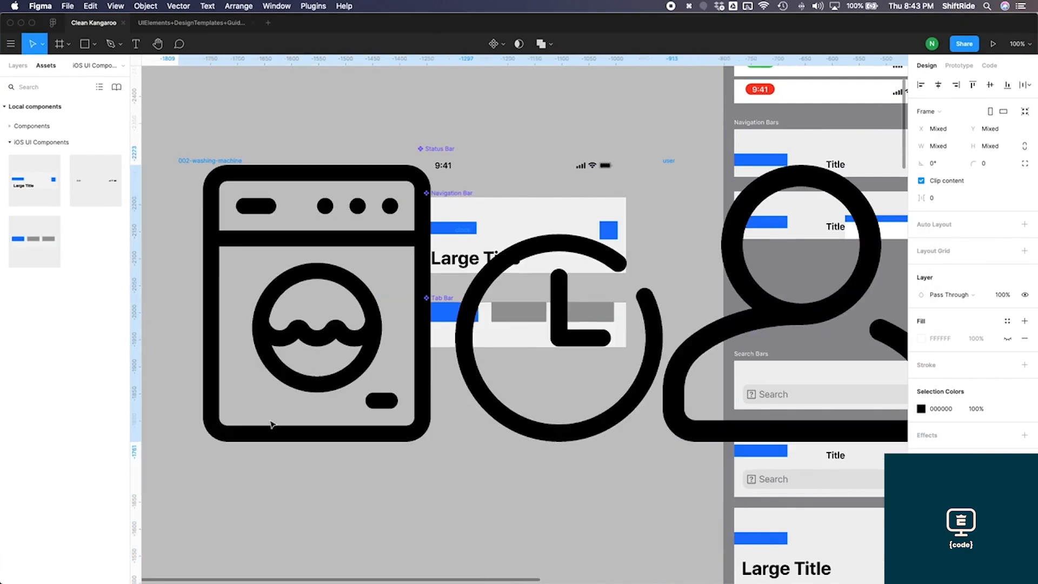
Step: Scale the three imported icons proportionally to a width of 32 and move them into the Tab Bar component
{"action": "left_click_drag", "start_coordinate": [182, 442], "coordinate": [616, 303]}
{"action": "left_click_drag", "start_coordinate": [770, 254], "coordinate": [500, 295]}
{"action": "left_click_drag", "start_coordinate": [669, 365], "coordinate": [328, 241]}
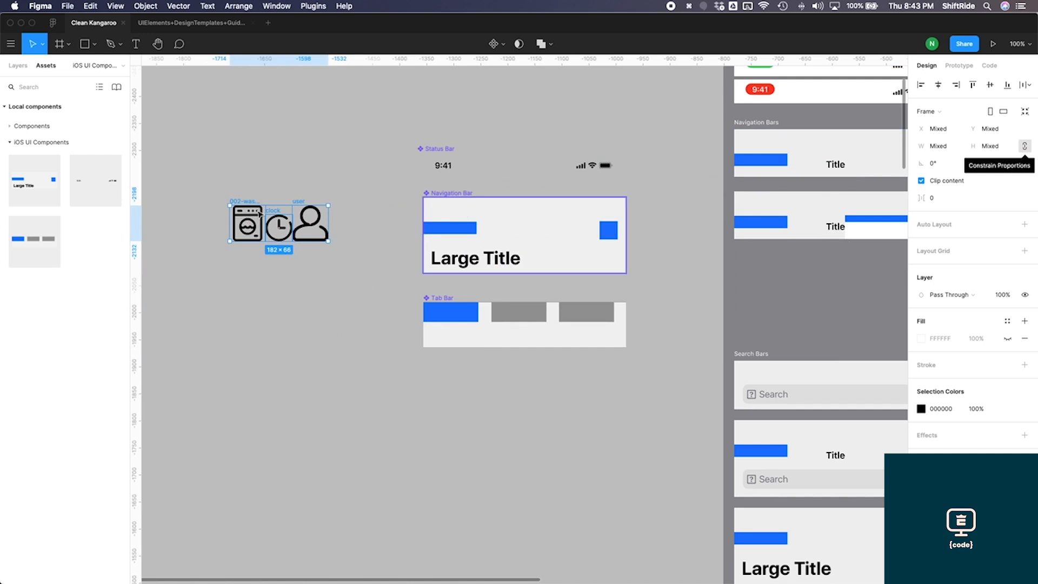
{"action": "left_click", "coordinate": [938, 146]}
{"action": "type", "text": "32"}
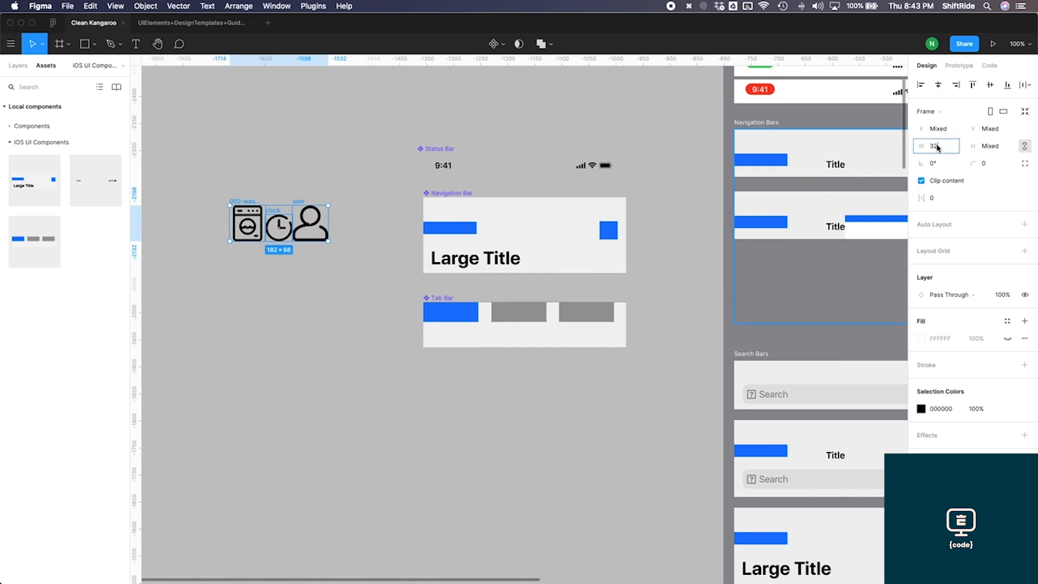
{"action": "key", "text": "Return"}
{"action": "left_click_drag", "start_coordinate": [257, 222], "coordinate": [478, 328]}
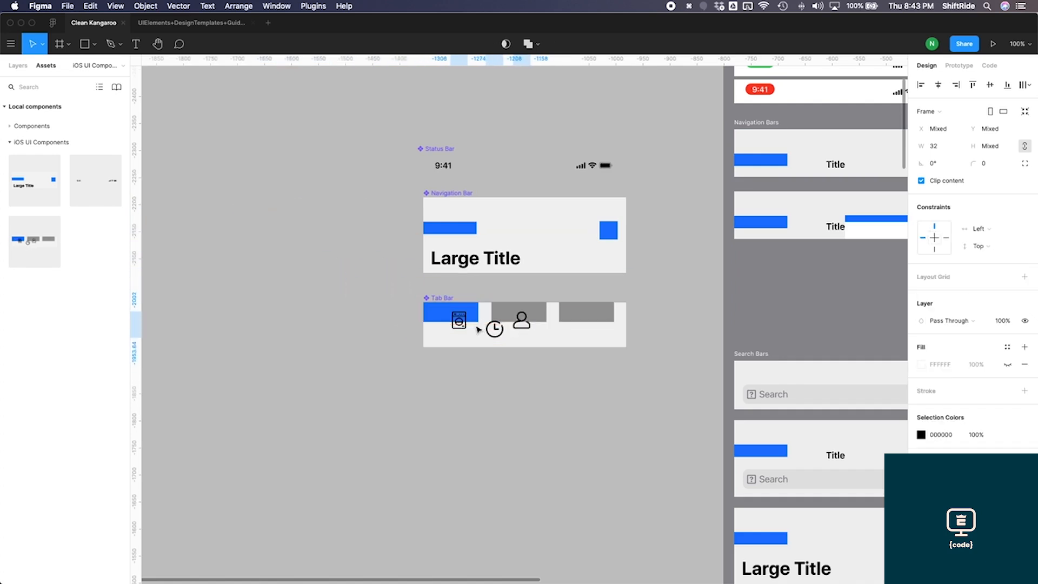
Step: Add a layout grid to the Tab Bar component and change its type to columns
{"action": "scroll", "coordinate": [501, 317], "scroll_direction": "up", "scroll_amount": 5}
{"action": "left_click", "coordinate": [703, 346]}
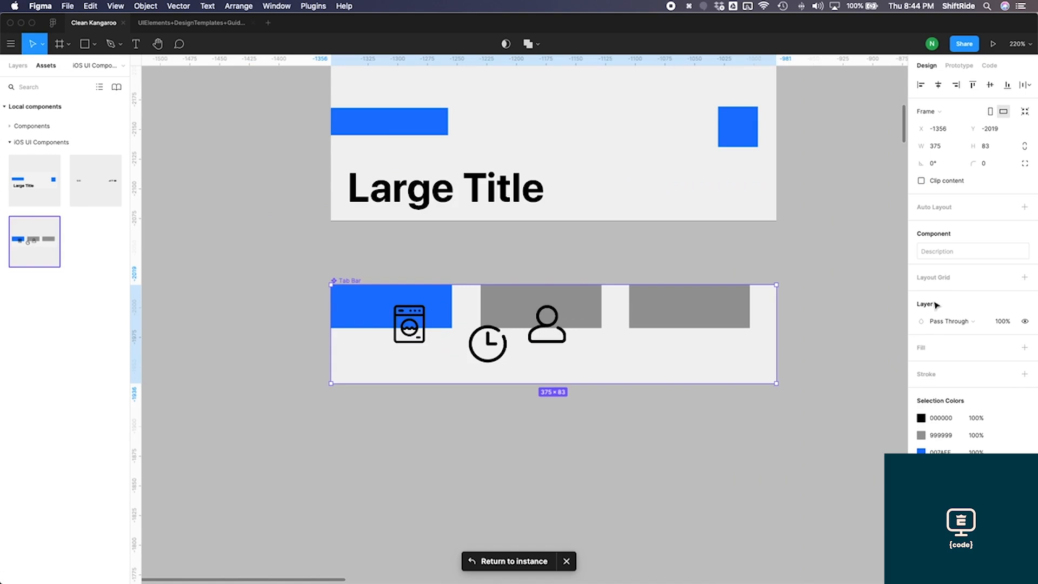
{"action": "left_click", "coordinate": [1024, 277]}
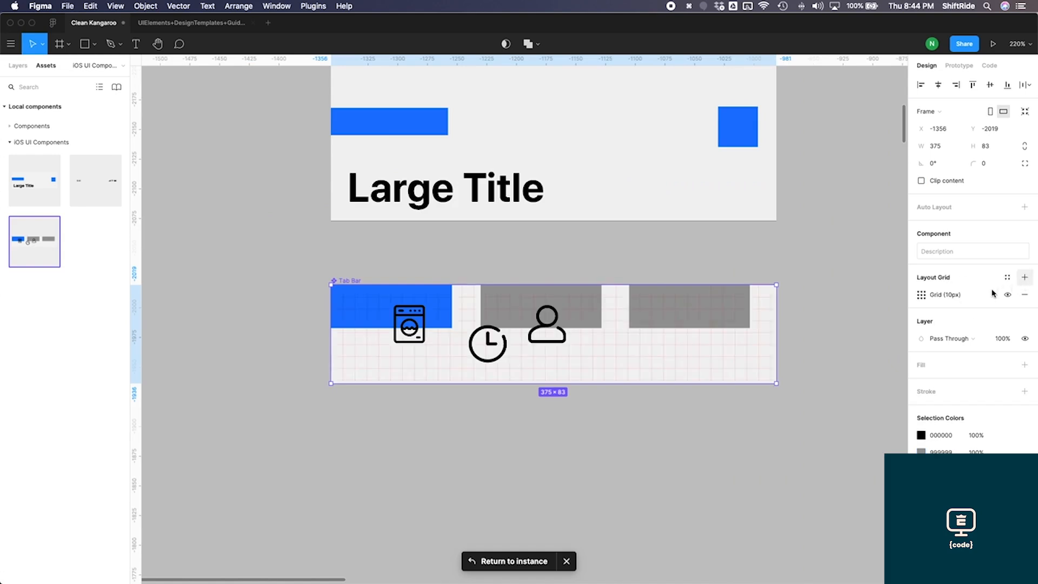
{"action": "left_click", "coordinate": [921, 295]}
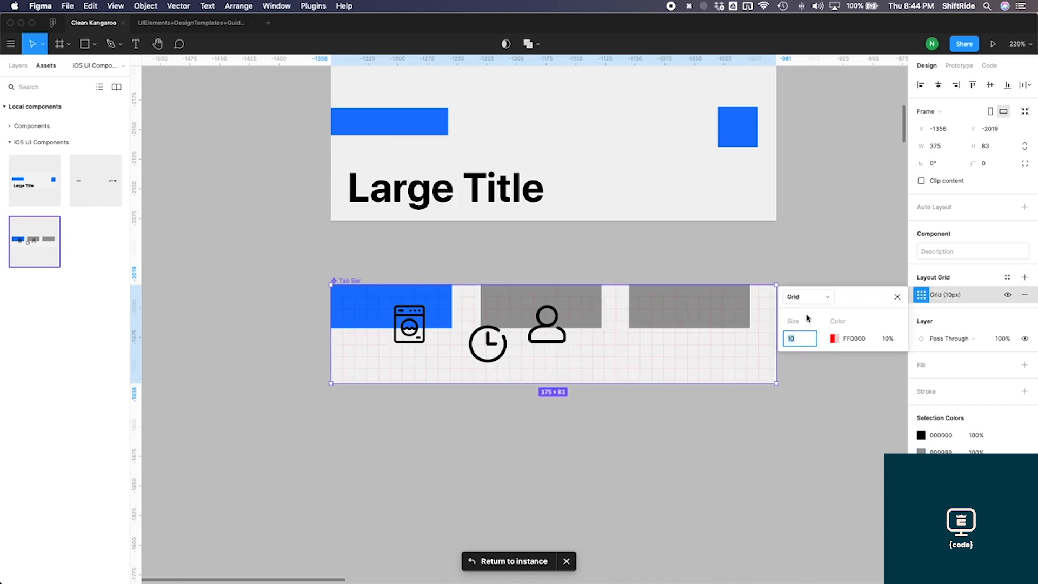
{"action": "left_click", "coordinate": [805, 296]}
{"action": "left_click", "coordinate": [807, 316]}
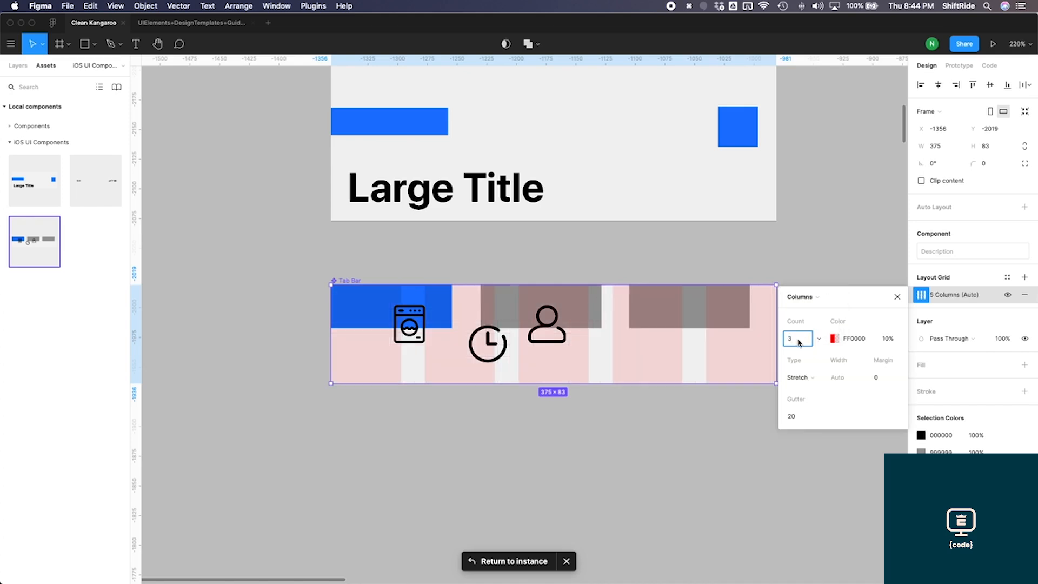
Step: Set the Tab Bar's column grid to 3 columns with 5% color opacity
{"action": "left_click", "coordinate": [798, 339]}
{"action": "type", "text": "3"}
{"action": "key", "text": "Return"}
{"action": "left_click", "coordinate": [886, 339]}
{"action": "type", "text": "5"}
{"action": "key", "text": "Return"}
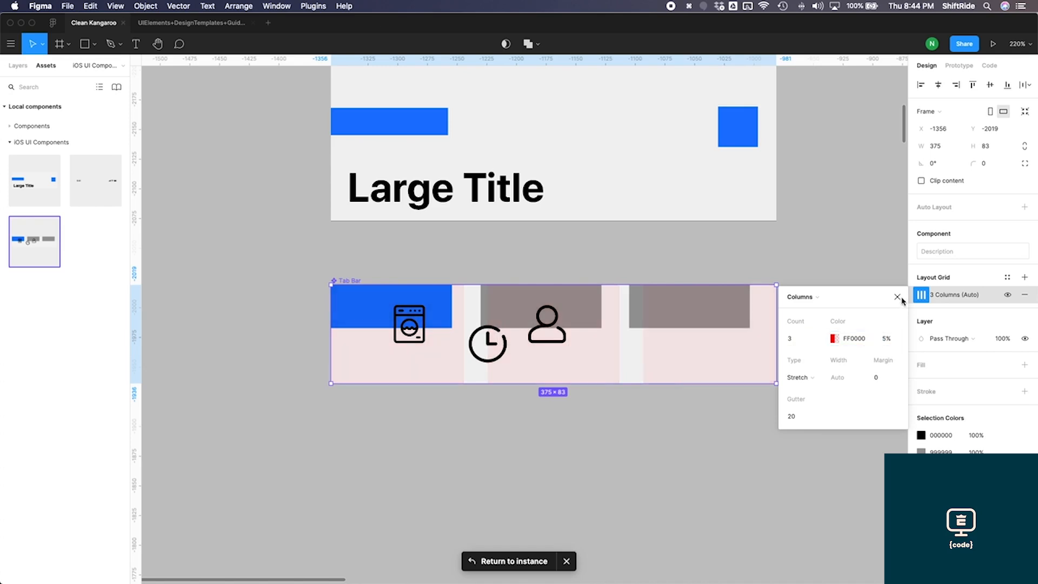
{"action": "left_click", "coordinate": [898, 298]}
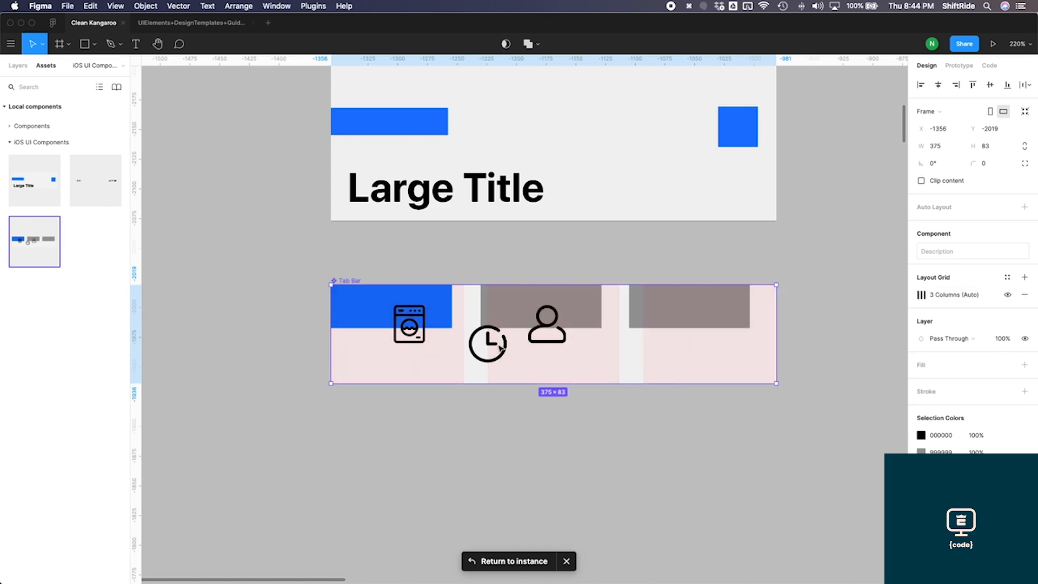
Step: Position the user icon in the first column, the washing machine in the second and the clock in the third
{"action": "left_click", "coordinate": [472, 335]}
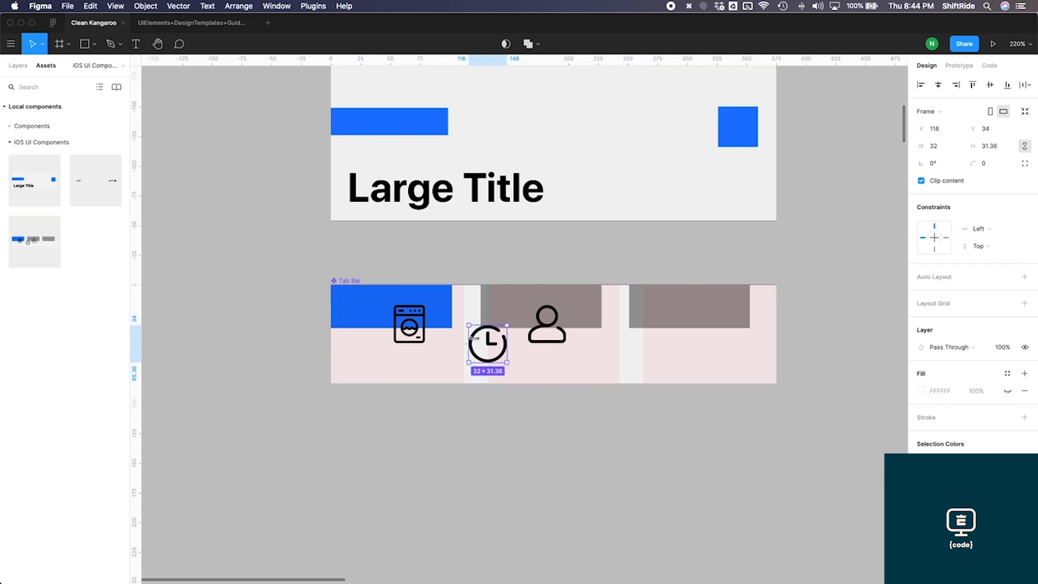
{"action": "left_click_drag", "start_coordinate": [481, 335], "coordinate": [698, 317]}
{"action": "left_click_drag", "start_coordinate": [527, 339], "coordinate": [340, 358]}
{"action": "left_click_drag", "start_coordinate": [419, 325], "coordinate": [419, 324]}
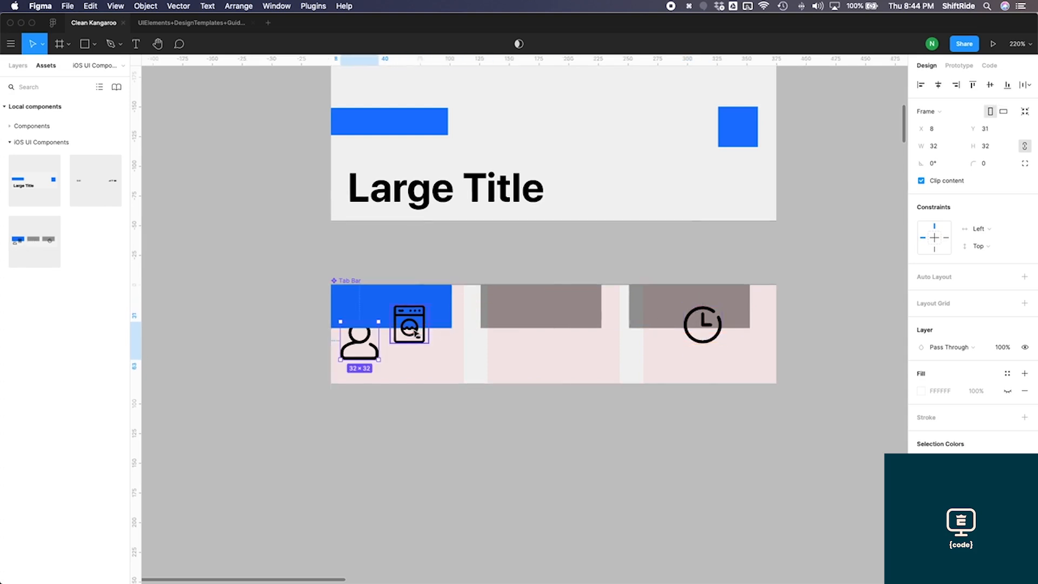
{"action": "left_click", "coordinate": [412, 333]}
{"action": "key", "text": "Escape"}
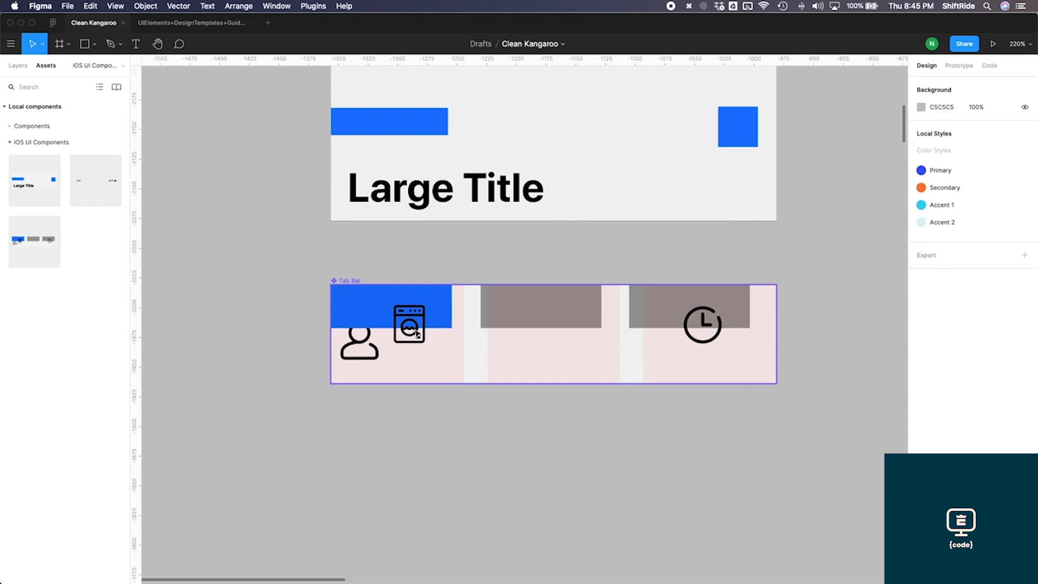
{"action": "left_click_drag", "start_coordinate": [418, 332], "coordinate": [547, 325]}
{"action": "left_click_drag", "start_coordinate": [367, 344], "coordinate": [409, 339]}
Step: Delete the Tint Color layers from Tab 1, Tab 2 and Tab 3 of the Tab Bar component
{"action": "key", "text": "alt+1"}
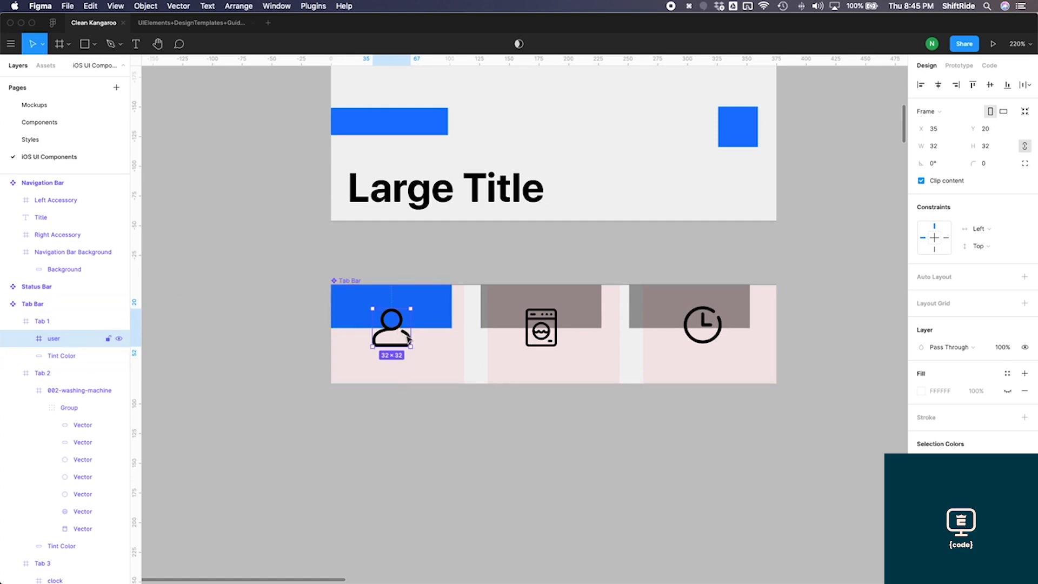
{"action": "left_click", "coordinate": [57, 356]}
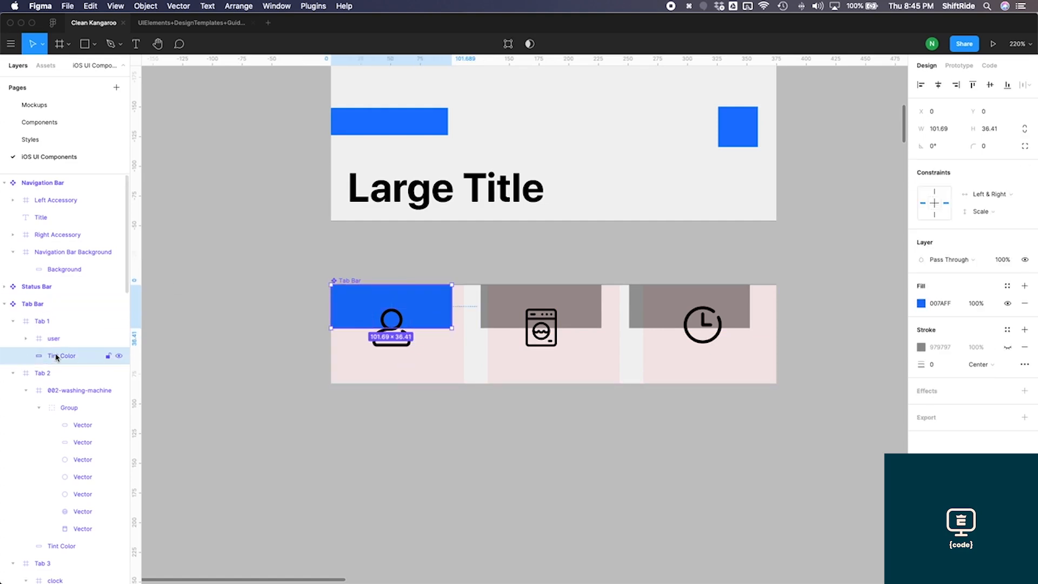
{"action": "key", "text": "Delete"}
{"action": "left_click", "coordinate": [60, 529]}
{"action": "key", "text": "Delete"}
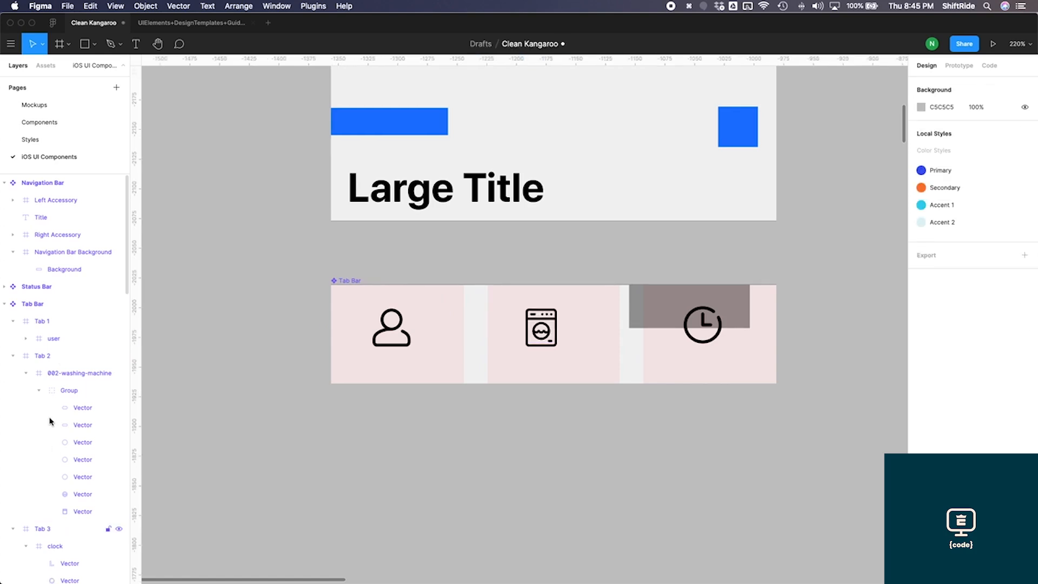
{"action": "scroll", "coordinate": [59, 443], "scroll_direction": "down", "scroll_amount": 4}
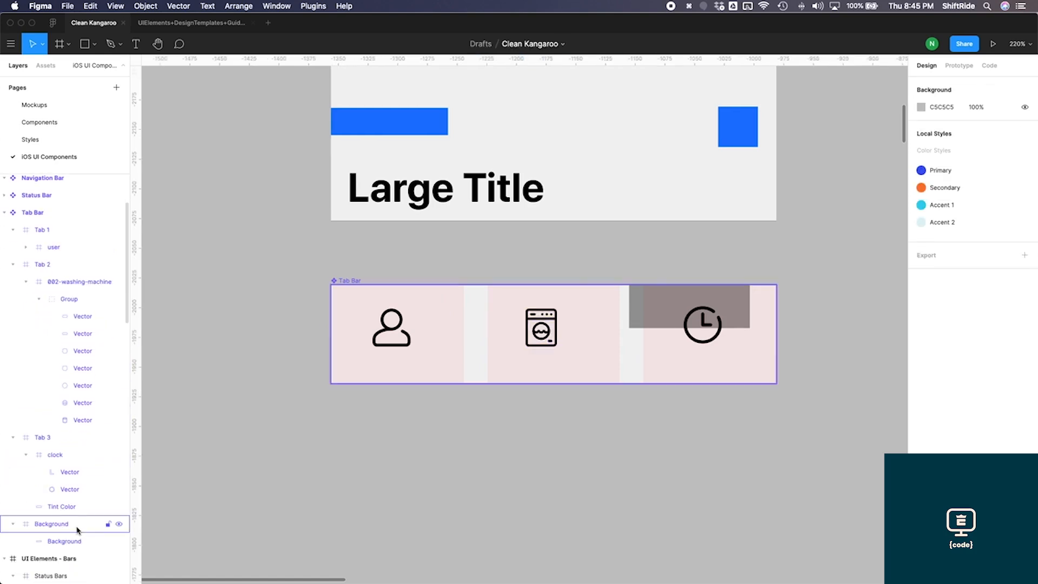
{"action": "left_click", "coordinate": [64, 508]}
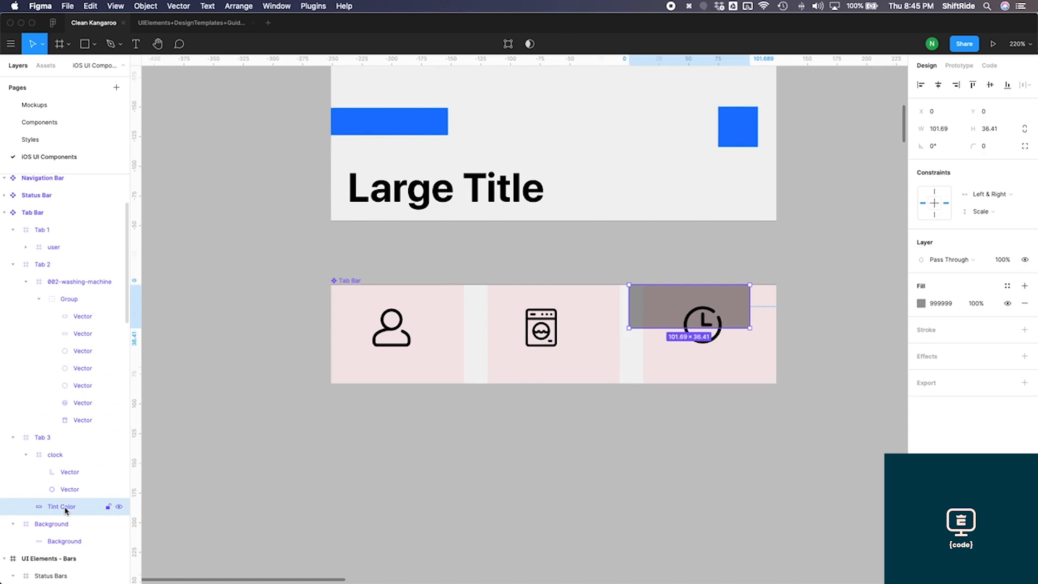
{"action": "key", "text": "Delete"}
Step: Shift the user icon toward the middle of its column and set the column grid's gutter to 2
{"action": "left_click_drag", "start_coordinate": [390, 336], "coordinate": [405, 331]}
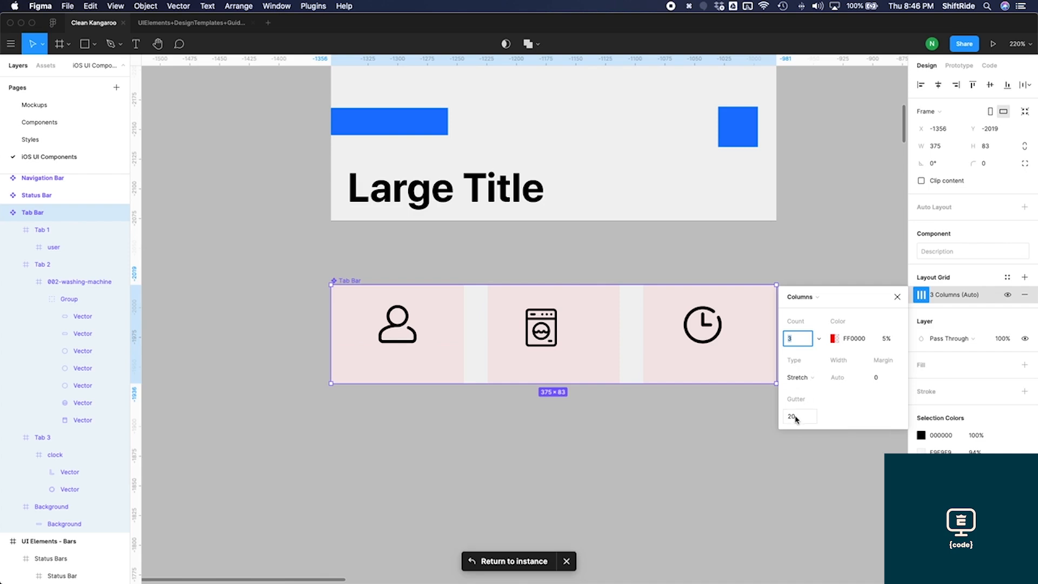
{"action": "left_click", "coordinate": [795, 419]}
{"action": "type", "text": "2"}
{"action": "key", "text": "Return"}
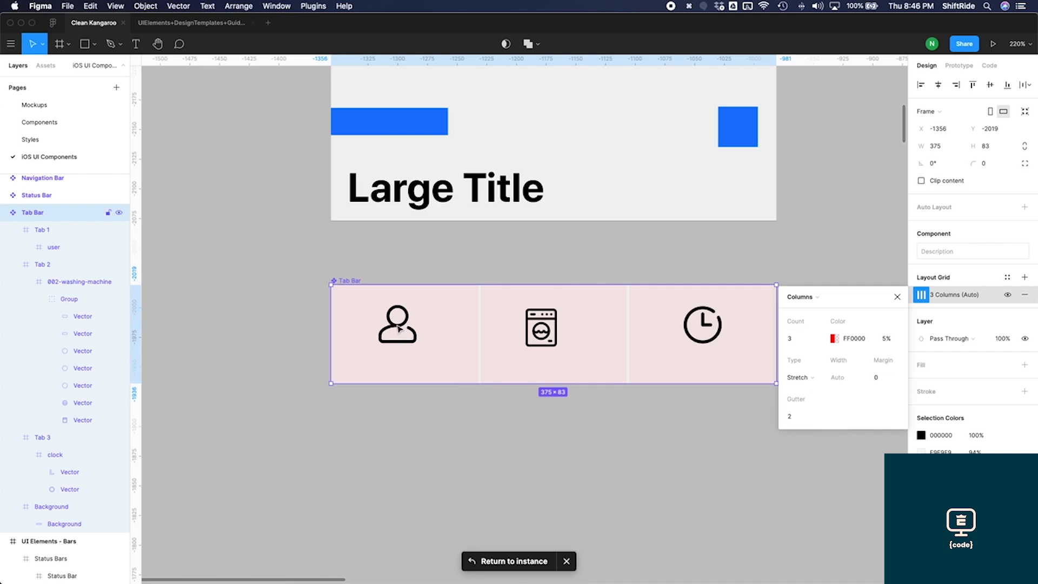
Step: Center the user and washing machine icons horizontally within their grid columns
{"action": "left_click_drag", "start_coordinate": [398, 328], "coordinate": [405, 328]}
{"action": "left_click", "coordinate": [541, 325]}
{"action": "left_click_drag", "start_coordinate": [542, 323], "coordinate": [555, 319]}
{"action": "left_click", "coordinate": [702, 325]}
Step: Add a "Profile" text label at font size 14 and place it beneath the user icon
{"action": "key", "text": "t"}
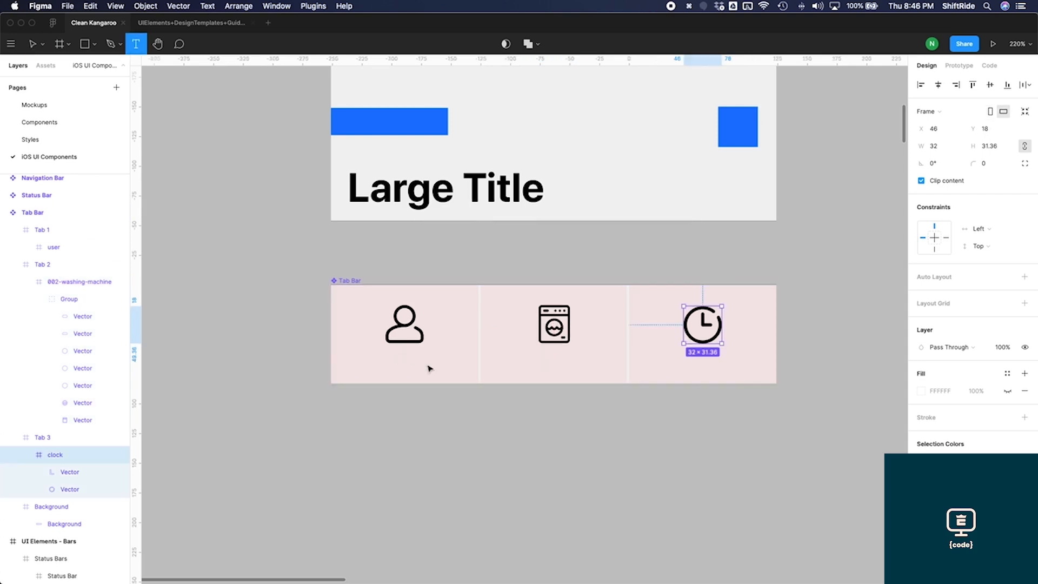
{"action": "left_click", "coordinate": [420, 367]}
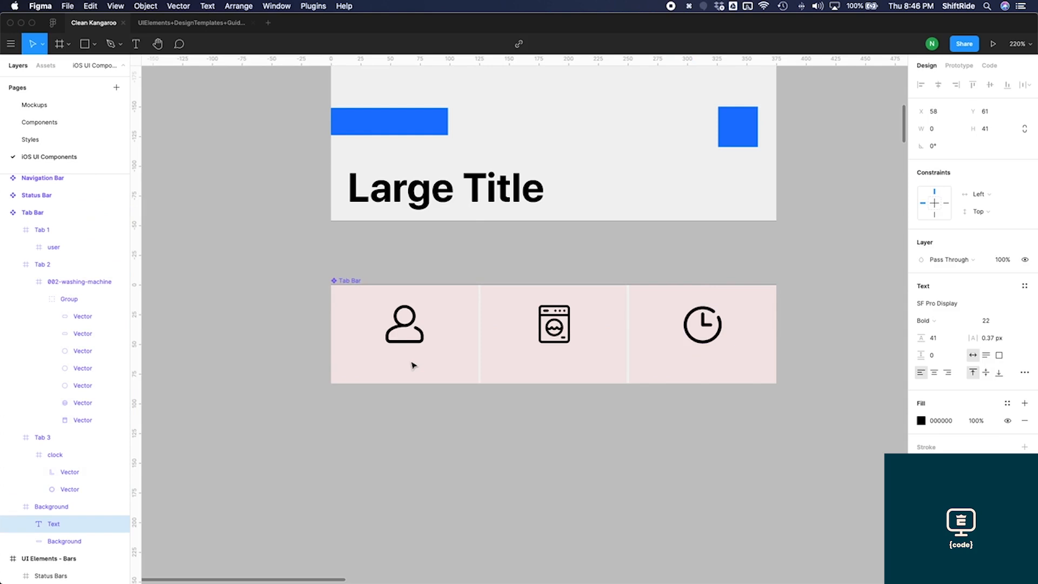
{"action": "type", "text": "Profile"}
{"action": "left_click", "coordinate": [442, 373]}
{"action": "double_click", "coordinate": [442, 373]}
{"action": "left_click", "coordinate": [989, 321]}
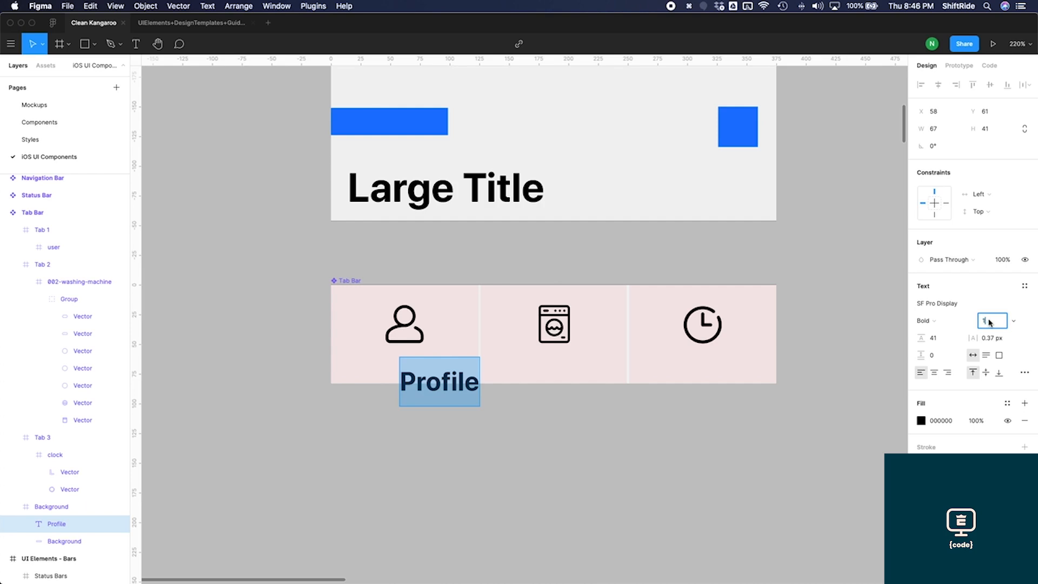
{"action": "key", "text": "Return"}
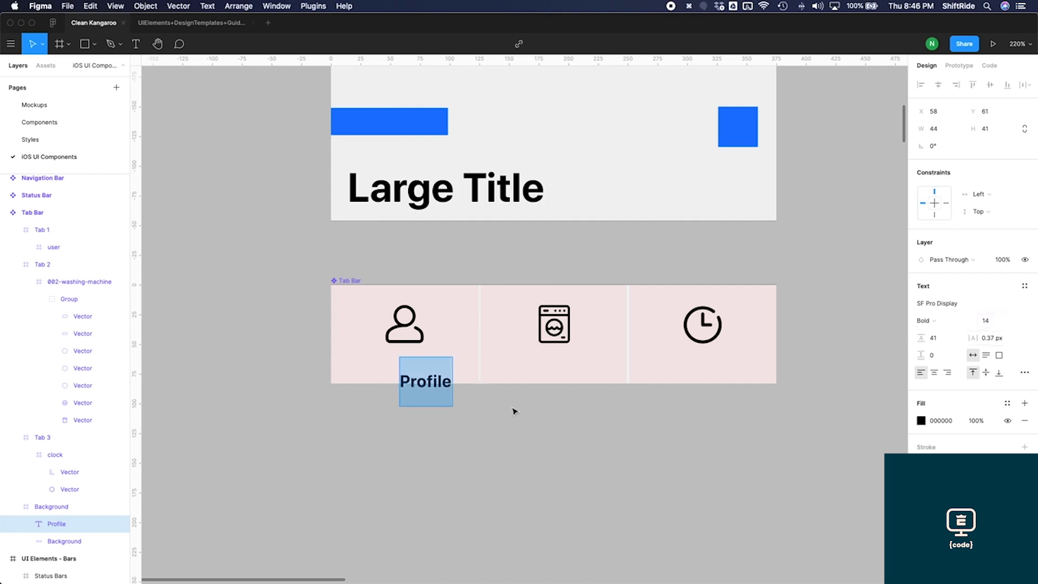
{"action": "left_click", "coordinate": [507, 411]}
{"action": "left_click_drag", "start_coordinate": [430, 376], "coordinate": [425, 363]}
Step: Nudge the user icon slightly upward to leave more room above the Profile label
{"action": "left_click", "coordinate": [423, 339]}
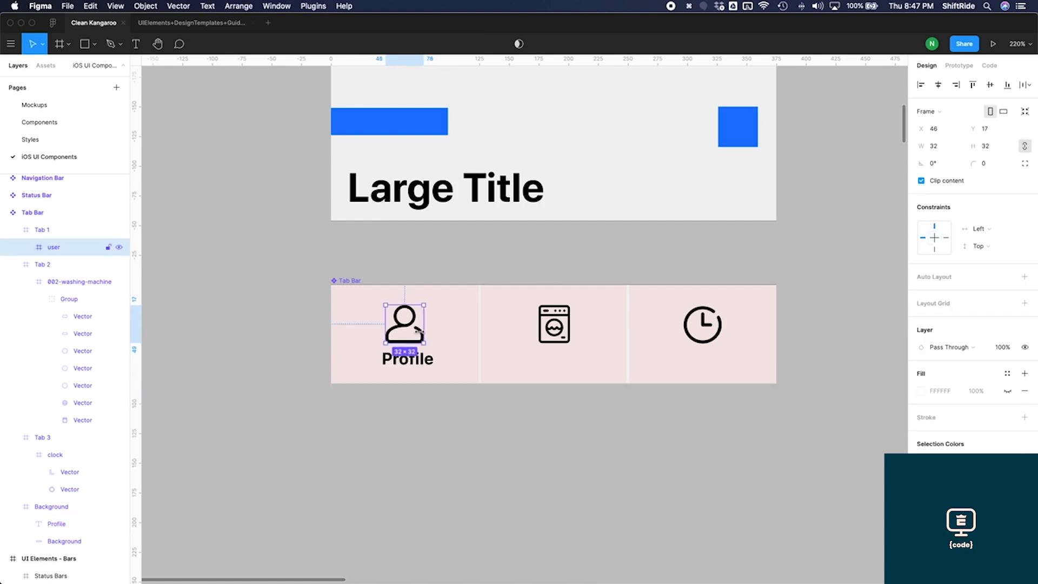
{"action": "key", "text": "shift+Up"}
{"action": "key", "text": "shift+Down"}
{"action": "key", "text": "Up"}
{"action": "key", "text": "Up"}
{"action": "key", "text": "Up"}
{"action": "key", "text": "Up"}
Step: Move the washing machine and clock icons up level with the user icon
{"action": "left_click", "coordinate": [568, 339]}
{"action": "left_click_drag", "start_coordinate": [571, 340], "coordinate": [572, 333]}
{"action": "left_click", "coordinate": [712, 327]}
{"action": "key", "text": "Up"}
{"action": "key", "text": "Up"}
{"action": "key", "text": "Up"}
{"action": "key", "text": "Up"}
{"action": "key", "text": "Up"}
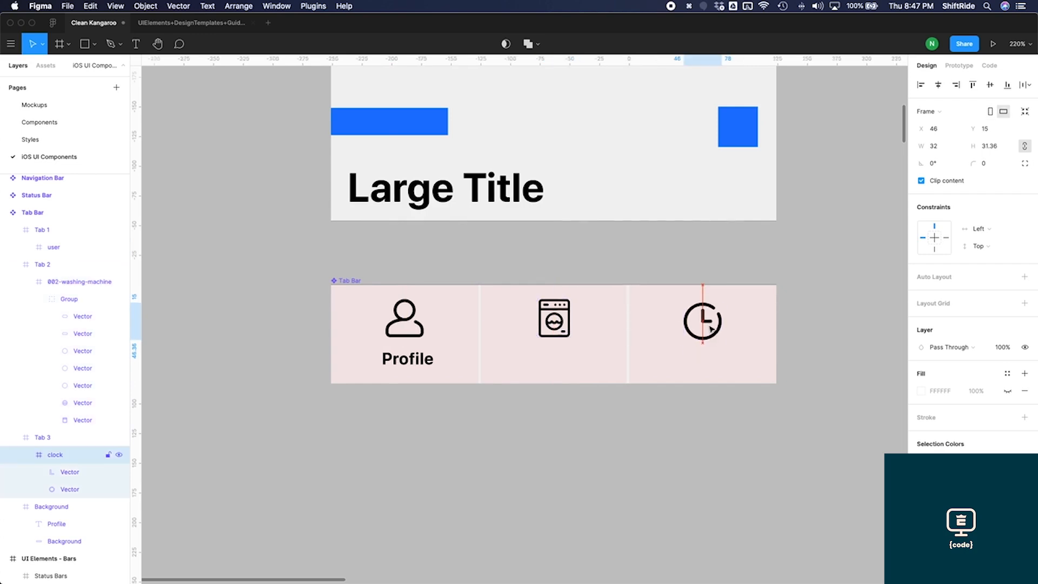
Step: Duplicate the Profile label and place copies beneath the washing machine and clock icons
{"action": "left_click", "coordinate": [422, 358]}
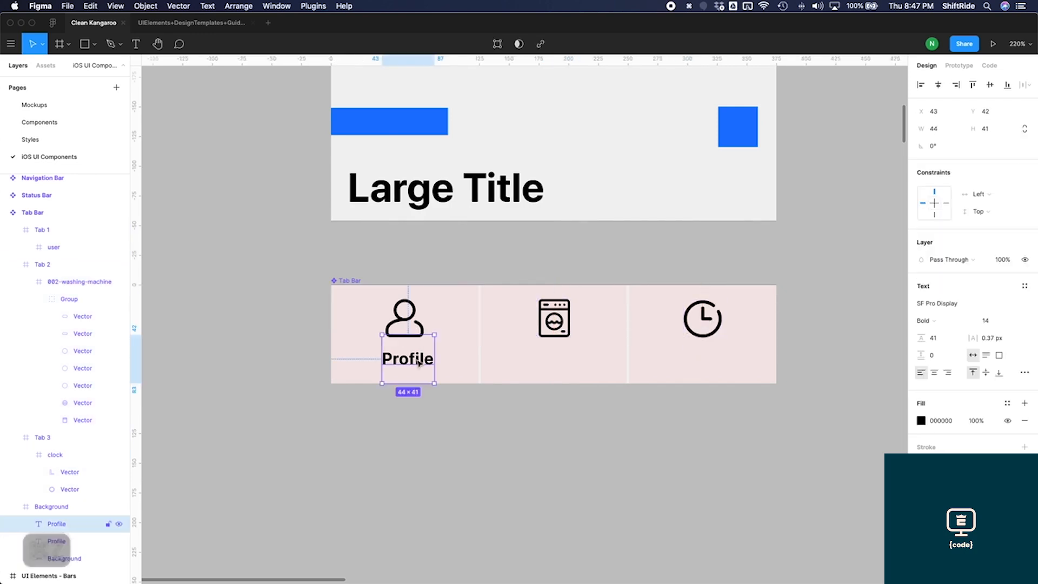
{"action": "key", "text": "super+d"}
{"action": "left_click_drag", "start_coordinate": [433, 369], "coordinate": [576, 366]}
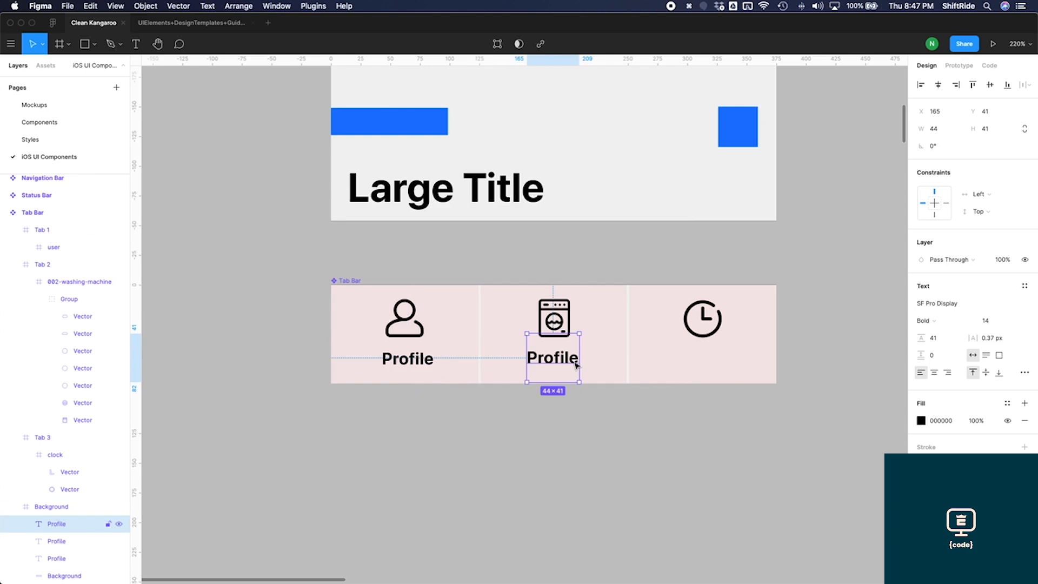
{"action": "key", "text": "super+d"}
{"action": "left_click", "coordinate": [557, 362]}
{"action": "left_click_drag", "start_coordinate": [557, 362], "coordinate": [554, 360]}
{"action": "left_click_drag", "start_coordinate": [713, 360], "coordinate": [719, 360]}
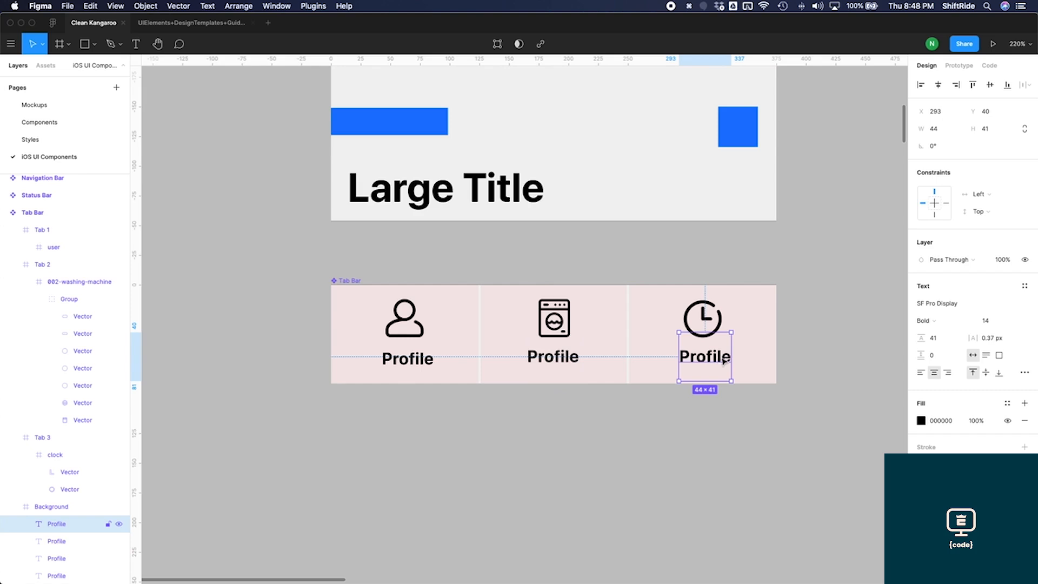
Step: Change the label beneath the clock icon to "Services"
{"action": "double_click", "coordinate": [725, 361]}
{"action": "type", "text": "Serv"}
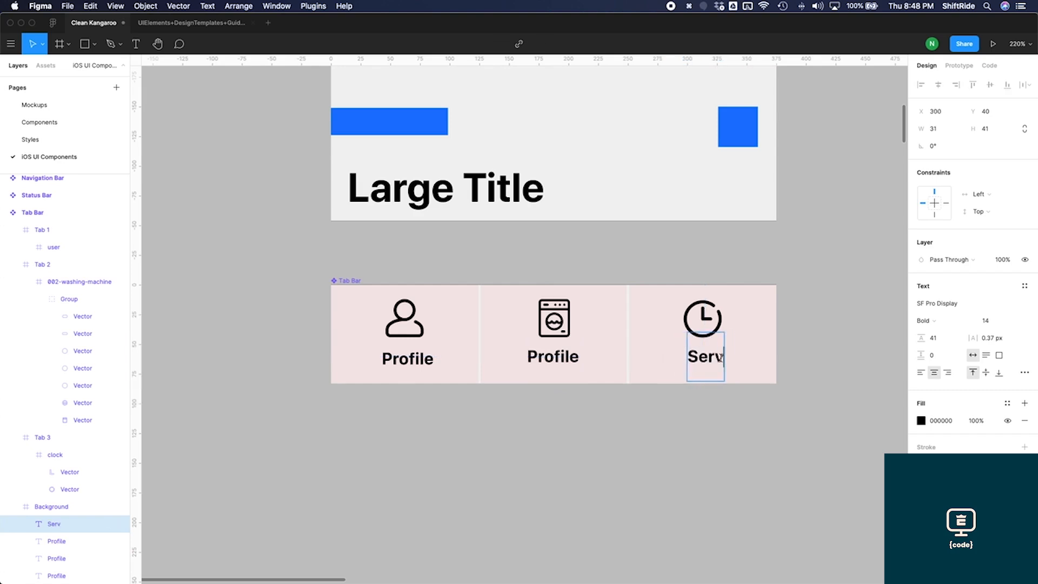
{"action": "type", "text": "ices"}
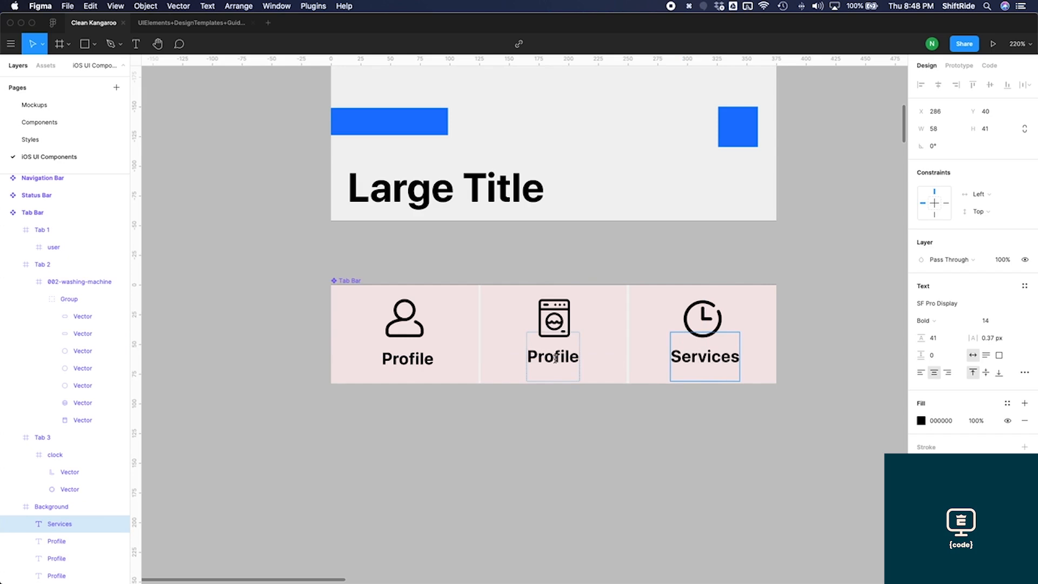
Step: Change the label beneath the washing machine icon to "Request" and centre the Request and Profile labels horizontally under their icons
{"action": "double_click", "coordinate": [555, 357]}
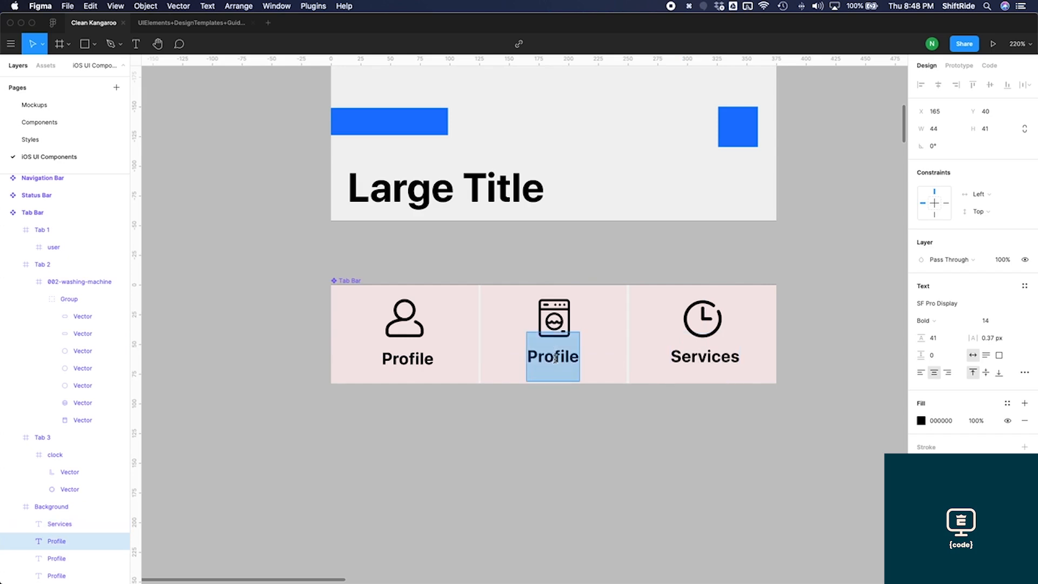
{"action": "type", "text": "Request"}
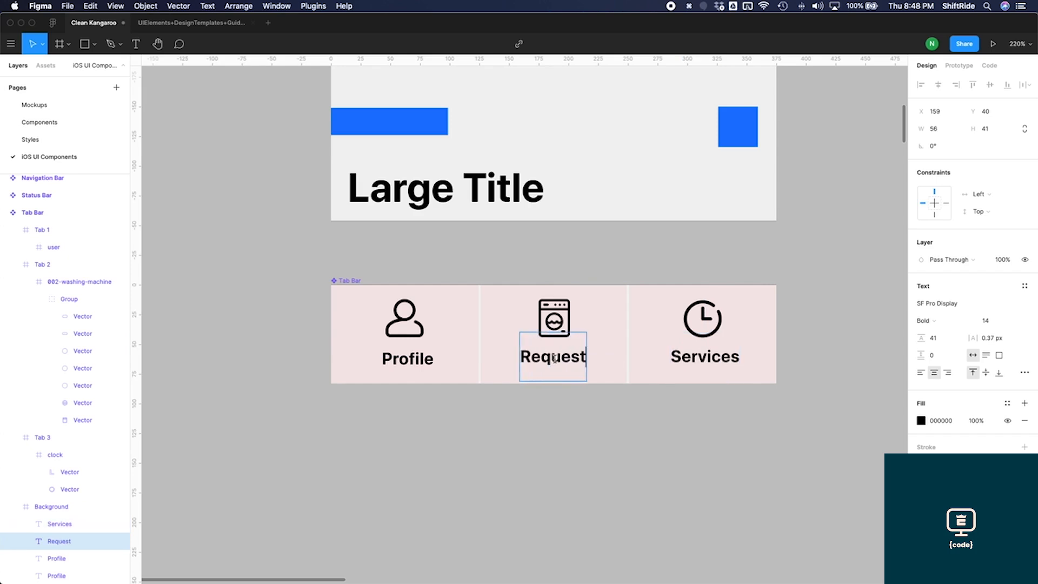
{"action": "left_click", "coordinate": [595, 322], "text": "shift"}
{"action": "left_click", "coordinate": [938, 85]}
{"action": "left_click", "coordinate": [420, 363]}
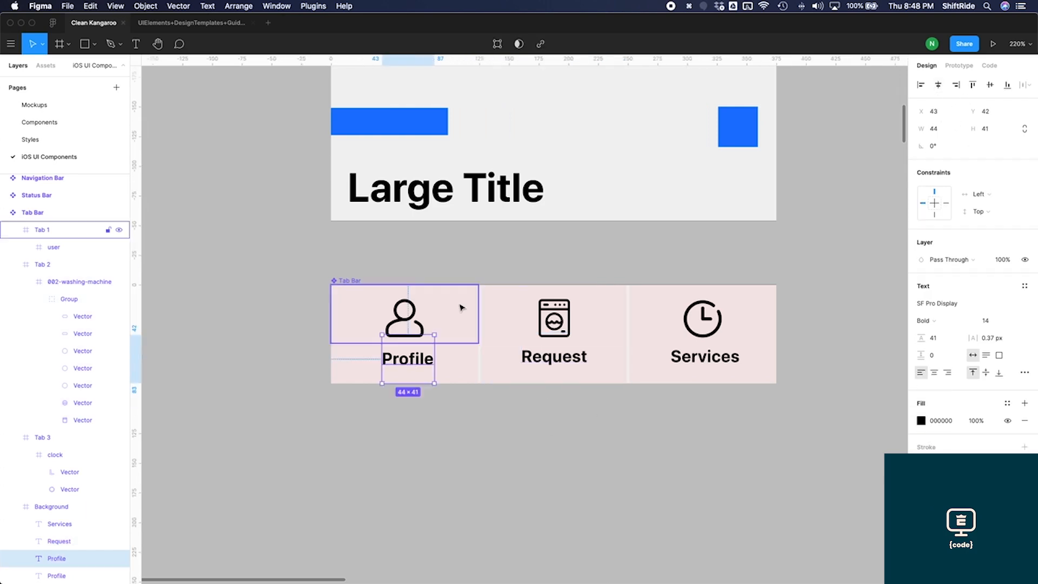
{"action": "left_click", "coordinate": [939, 85]}
Step: Remove the three-column layout grid from the Tab Bar component
{"action": "left_click", "coordinate": [594, 313]}
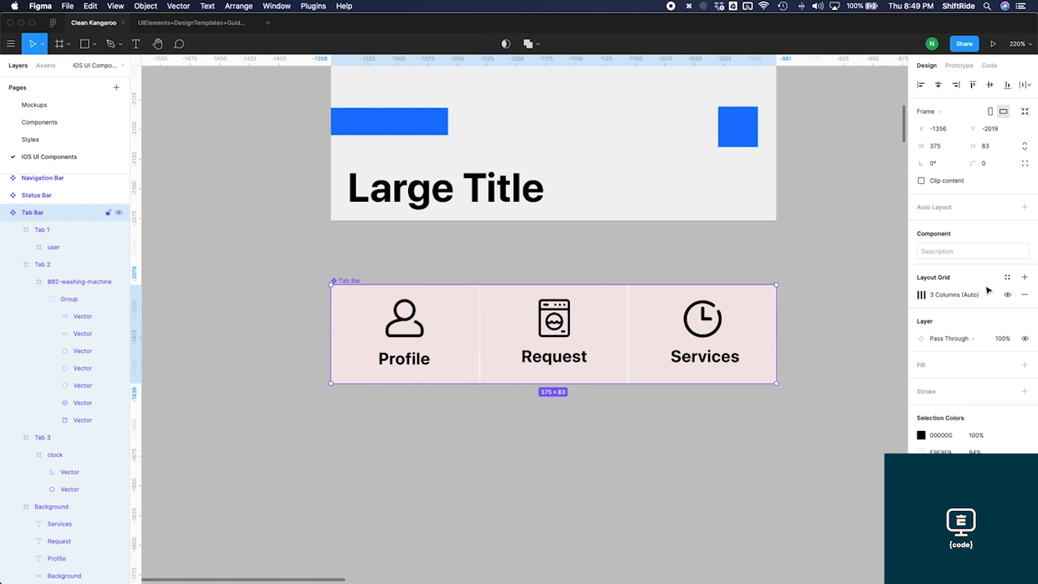
{"action": "left_click", "coordinate": [1022, 295]}
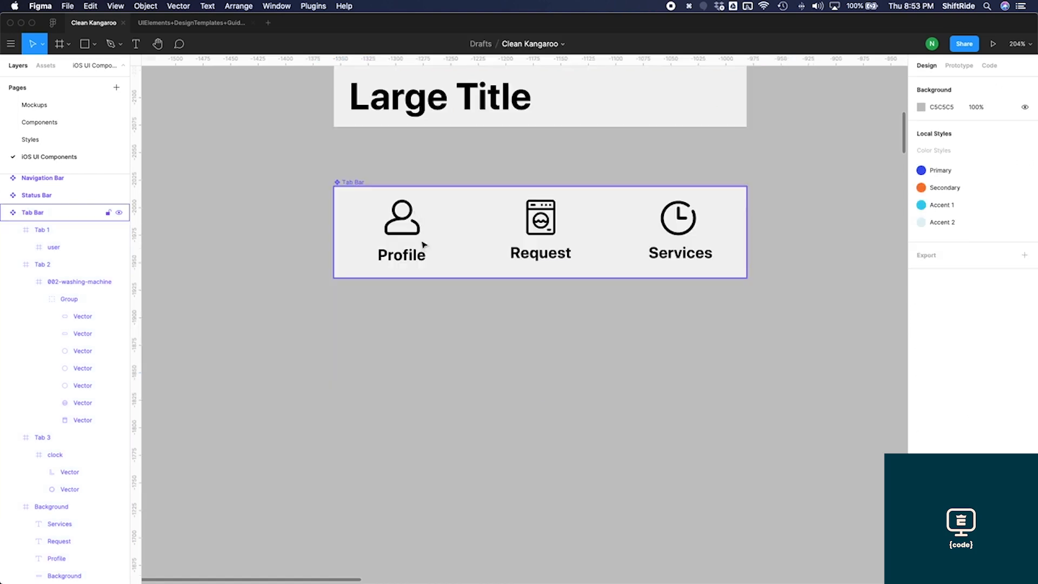
{"action": "left_click", "coordinate": [558, 297]}
Step: Create three instances of the Tab Bar component stacked evenly below the master
{"action": "left_click", "coordinate": [354, 183]}
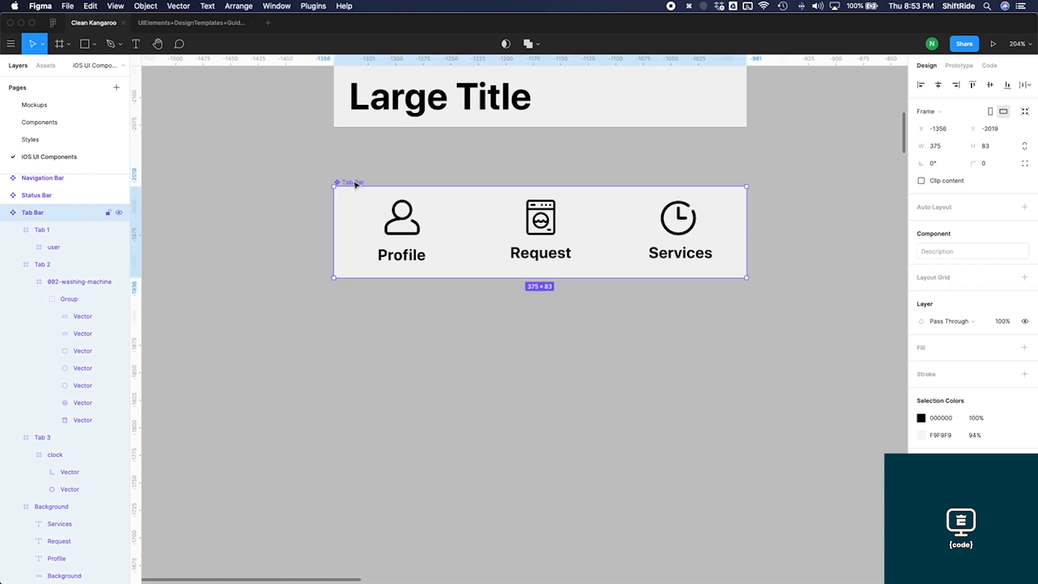
{"action": "left_click_drag", "start_coordinate": [355, 185], "coordinate": [354, 292]}
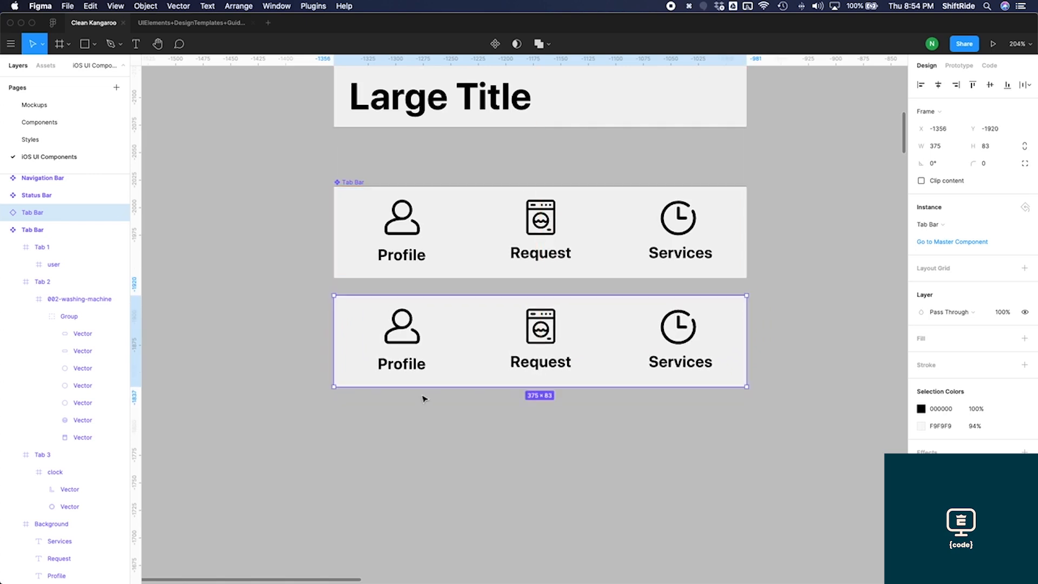
{"action": "key", "text": "super+d"}
{"action": "key", "text": "super+d"}
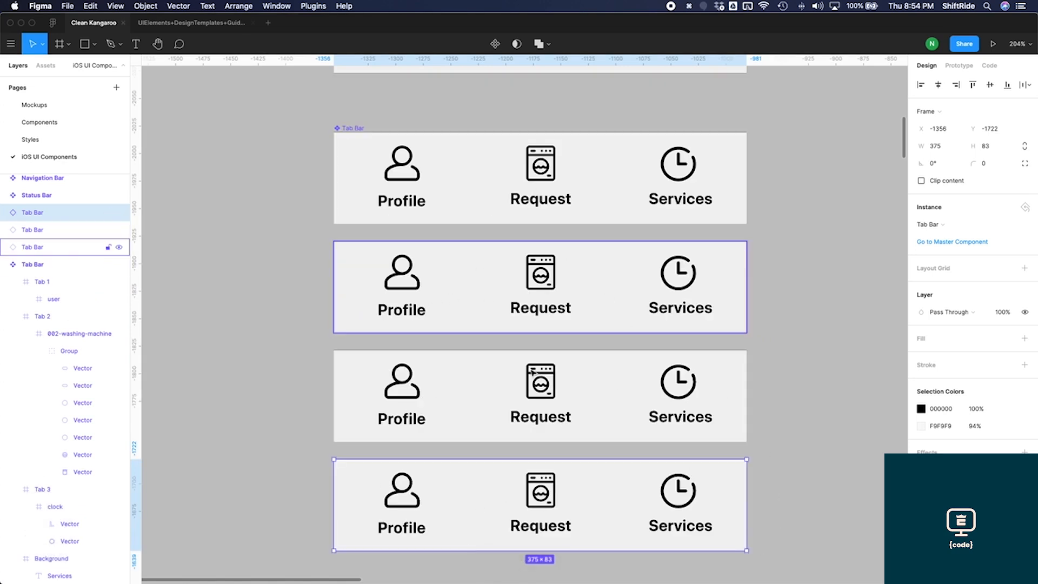
Step: Turn the first Tab Bar copy below the master into a component named "Tab Bar/Profile Selected"
{"action": "left_click", "coordinate": [453, 331]}
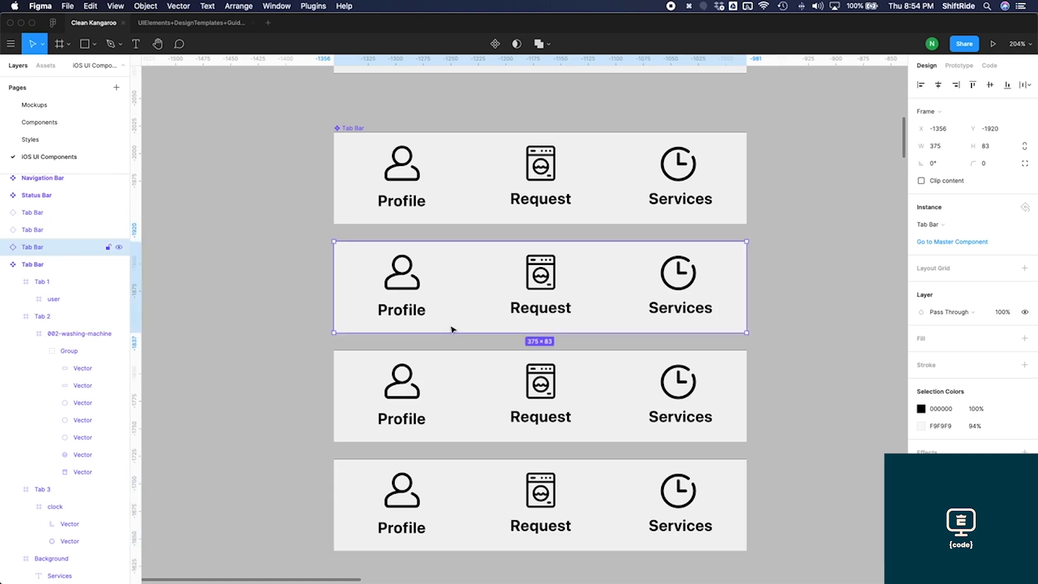
{"action": "left_click", "coordinate": [495, 44]}
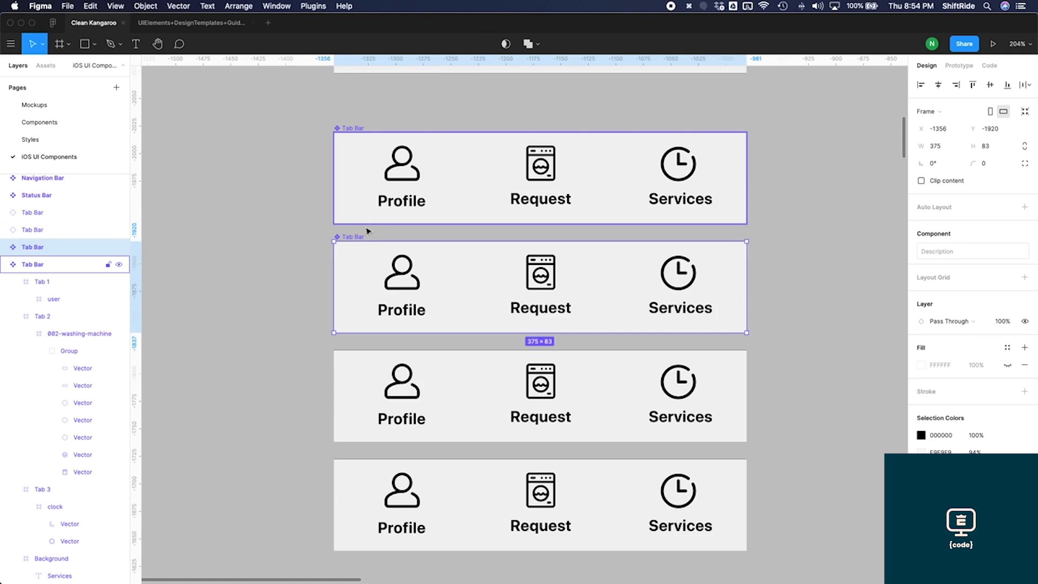
{"action": "key", "text": "super+r"}
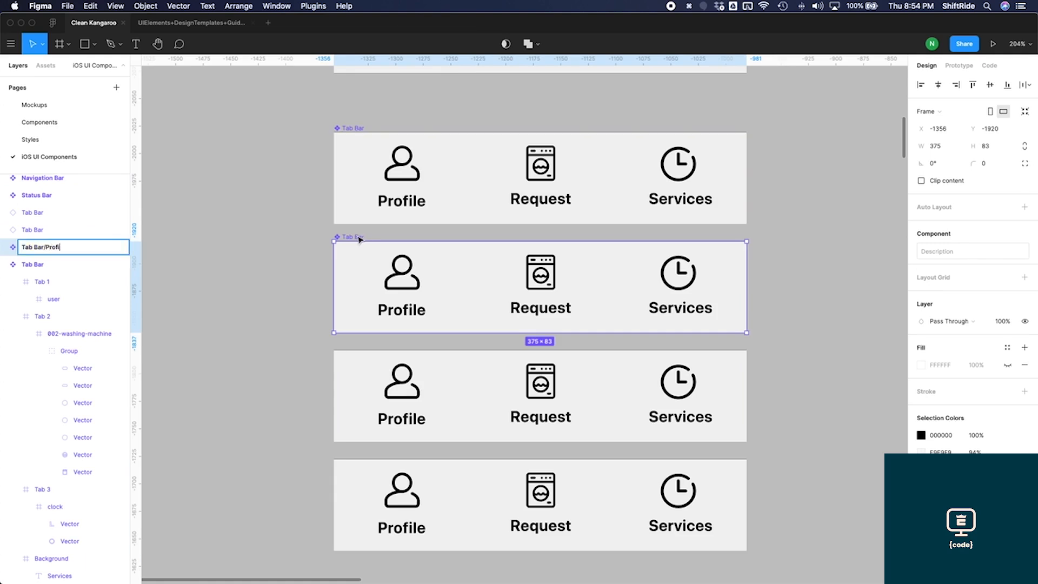
{"action": "type", "text": "/Profile Selected"}
{"action": "key", "text": "Return"}
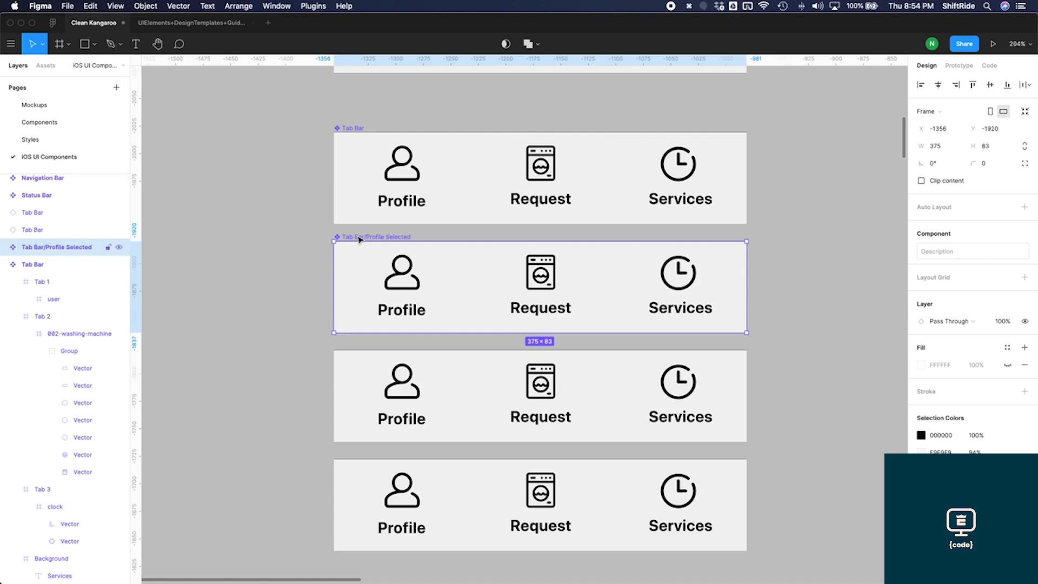
Step: Turn the second Tab Bar copy into a component named "Tab Bar/Request Selected"
{"action": "left_click", "coordinate": [478, 370]}
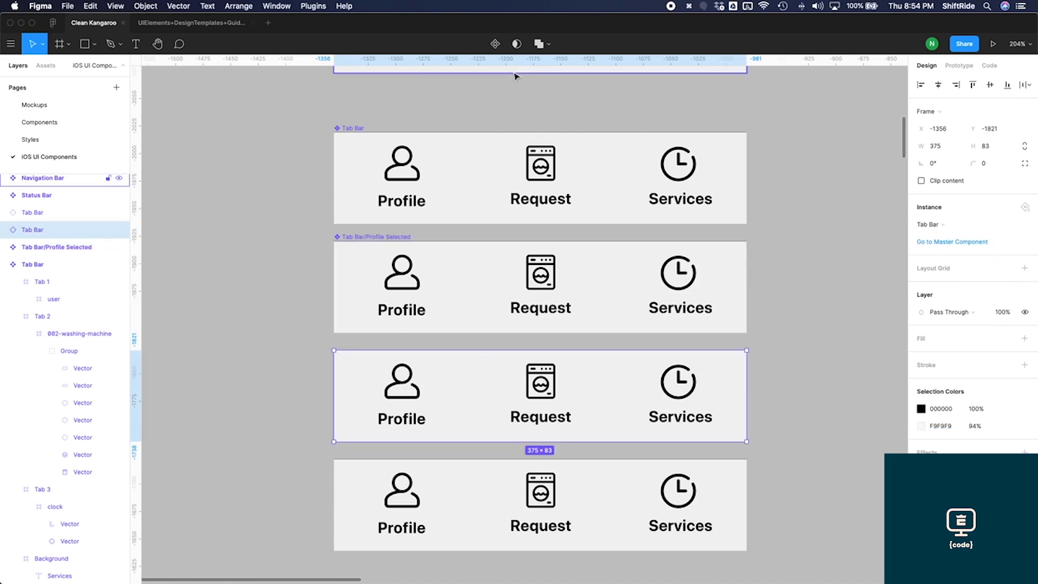
{"action": "left_click", "coordinate": [495, 44]}
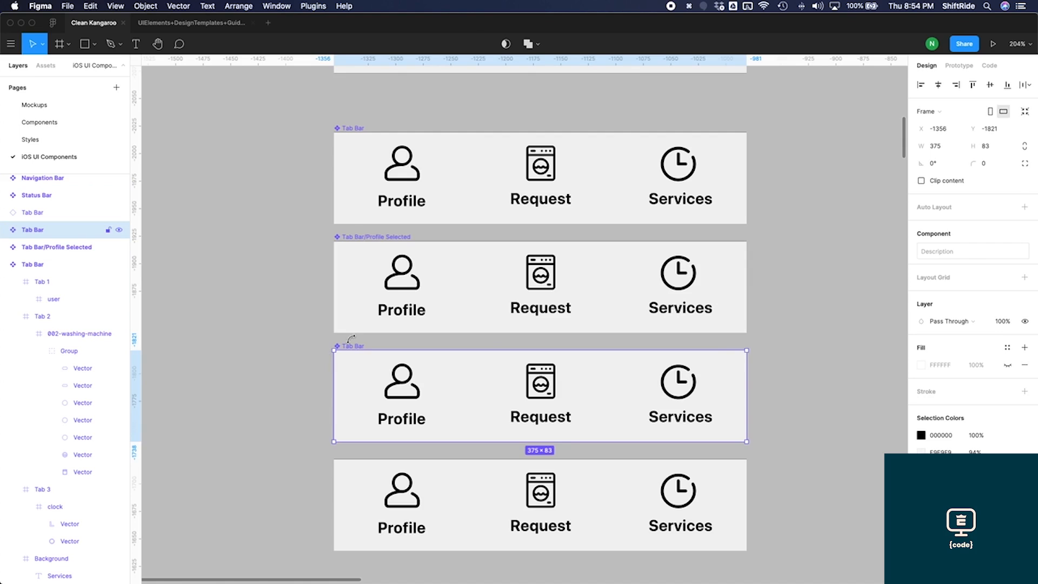
{"action": "key", "text": "super+r"}
{"action": "key", "text": "Right"}
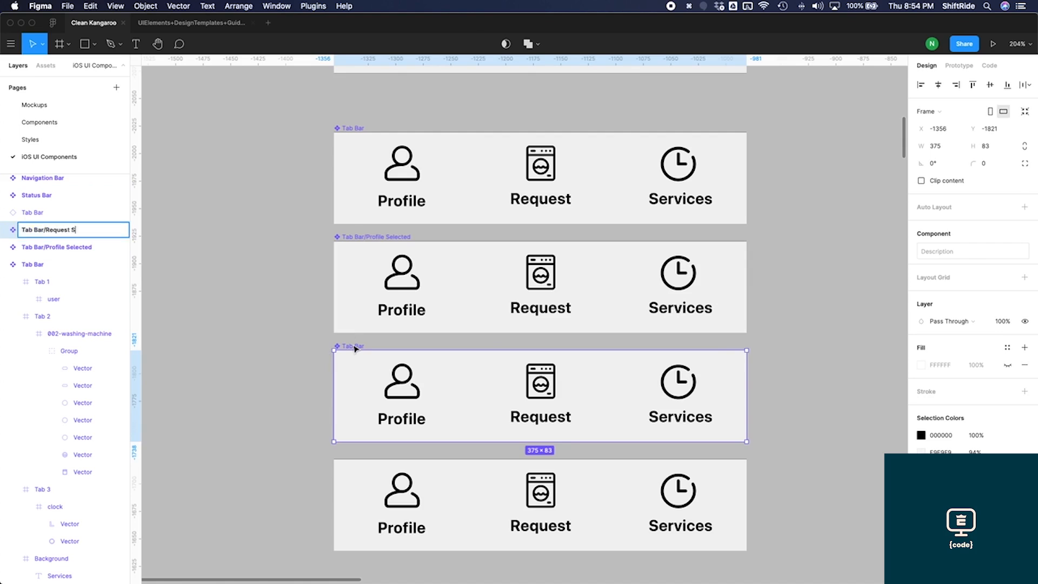
{"action": "type", "text": "/Request Selected"}
{"action": "key", "text": "Return"}
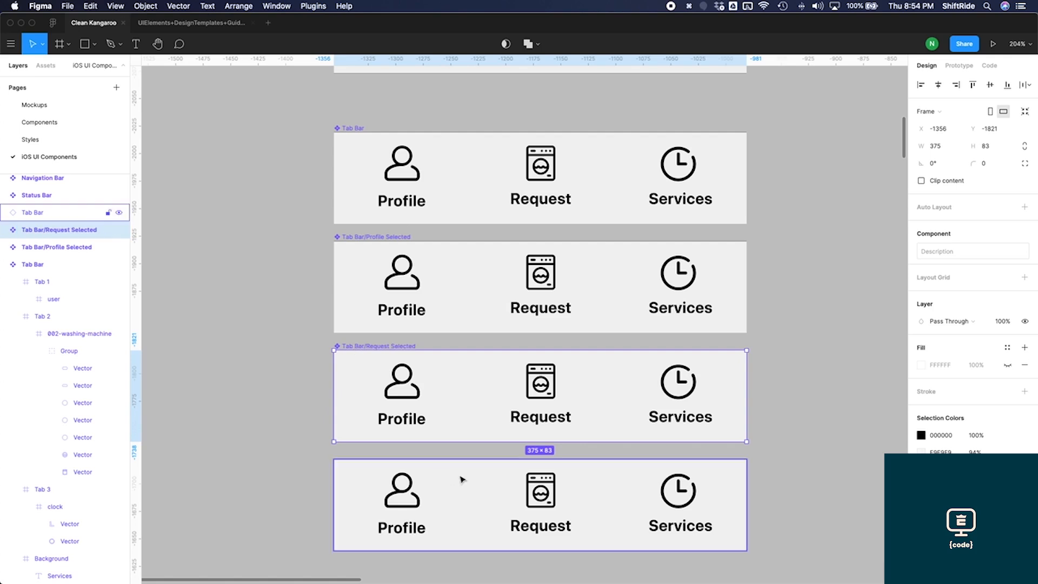
Step: Turn the lowest Tab Bar copy into a component named "Tab Bar/Services Selected"
{"action": "left_click", "coordinate": [461, 477]}
{"action": "left_click", "coordinate": [495, 43]}
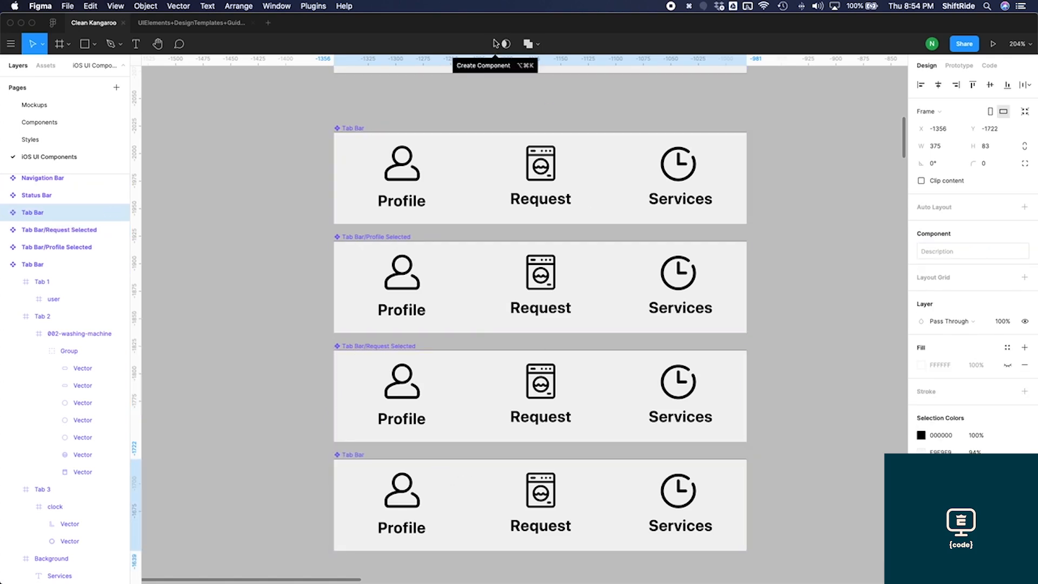
{"action": "double_click", "coordinate": [361, 454]}
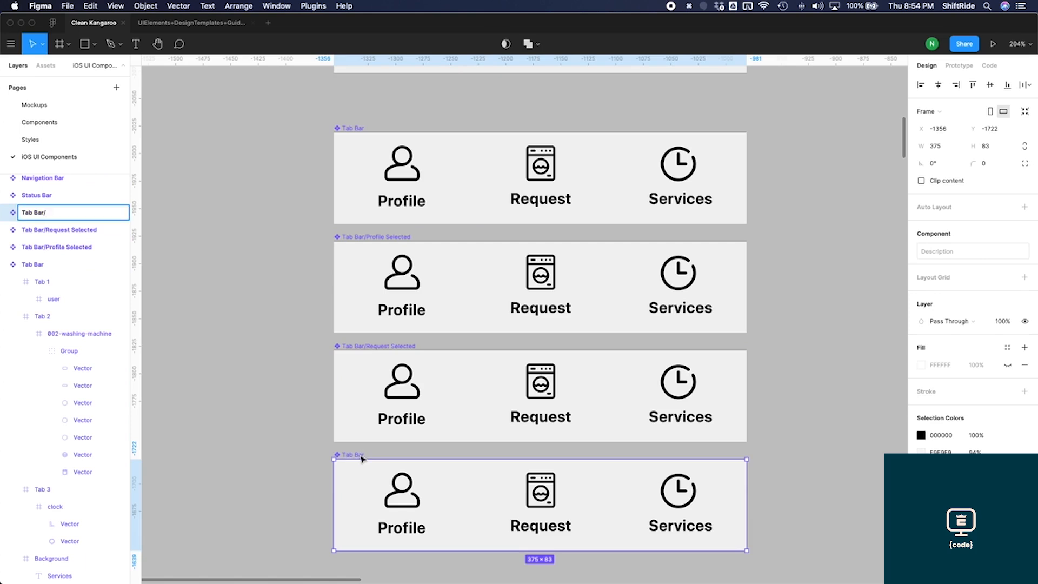
{"action": "type", "text": "/Services Selected"}
{"action": "key", "text": "Return"}
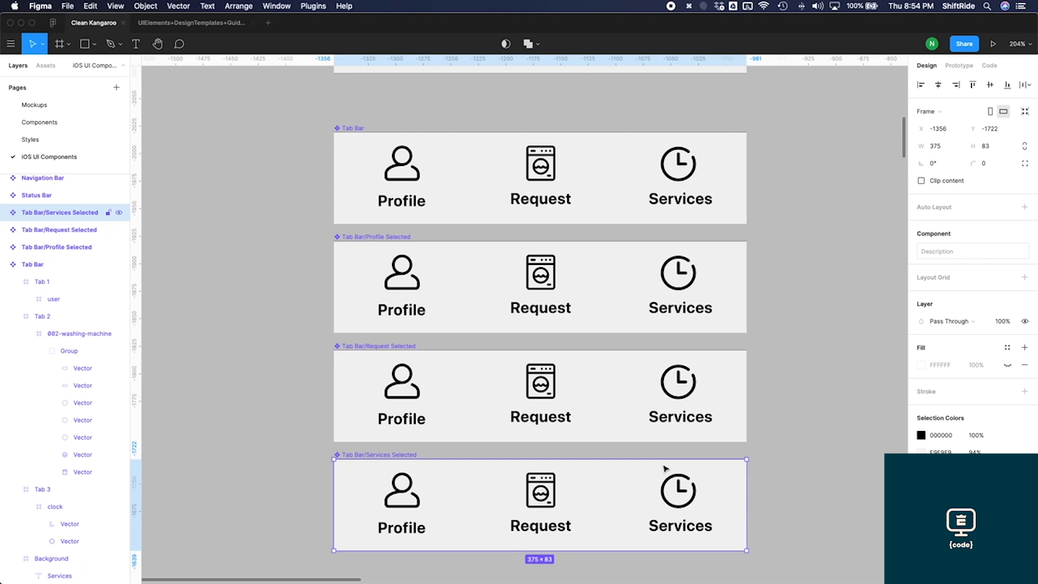
Step: Apply the blue Primary colour style to the user icon in the Tab Bar/Profile Selected component
{"action": "left_click", "coordinate": [416, 291]}
{"action": "key", "text": "super+v"}
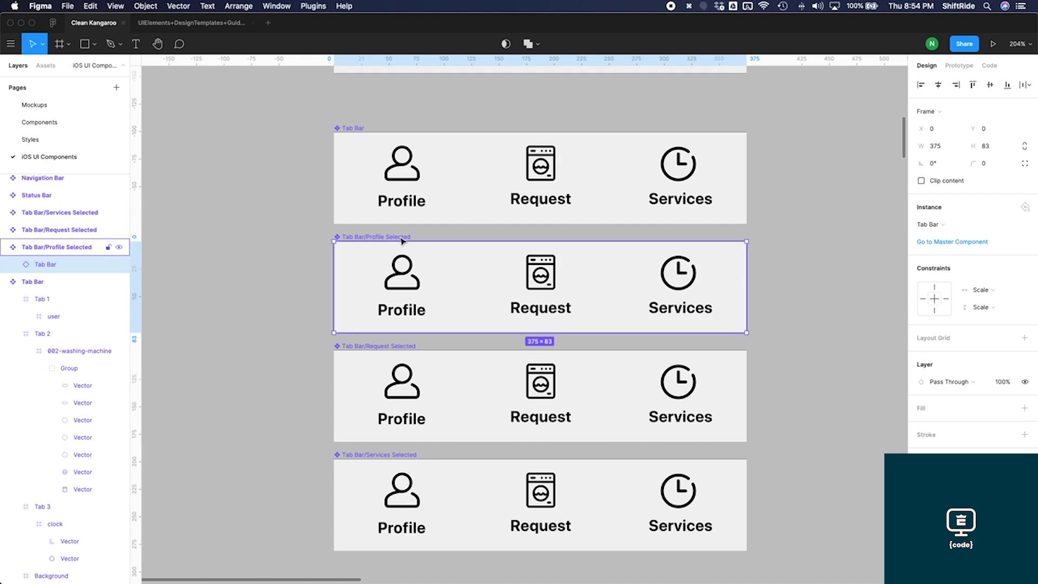
{"action": "double_click", "coordinate": [412, 290]}
{"action": "double_click", "coordinate": [417, 291]}
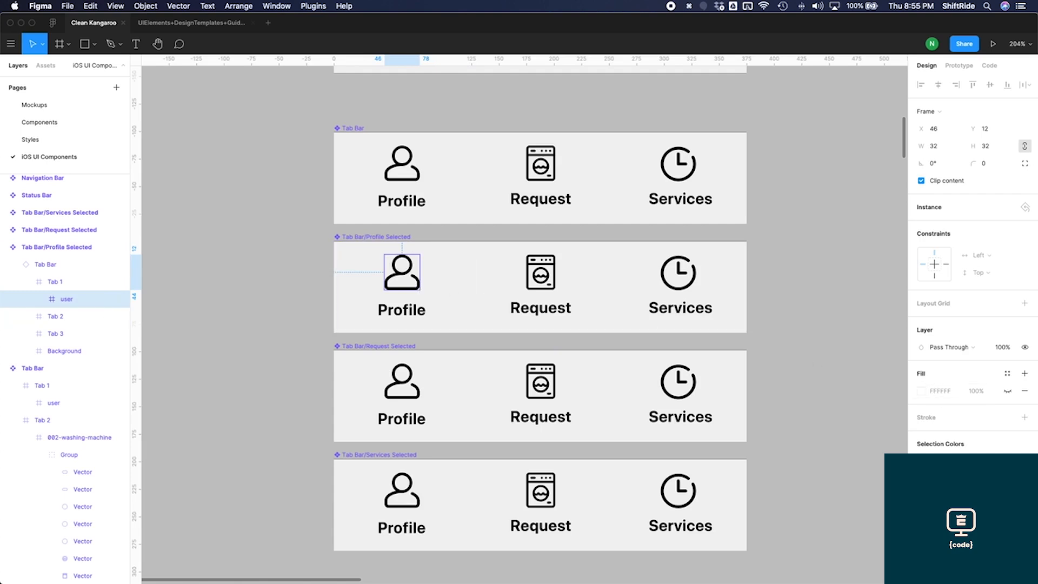
{"action": "left_click", "coordinate": [1007, 461]}
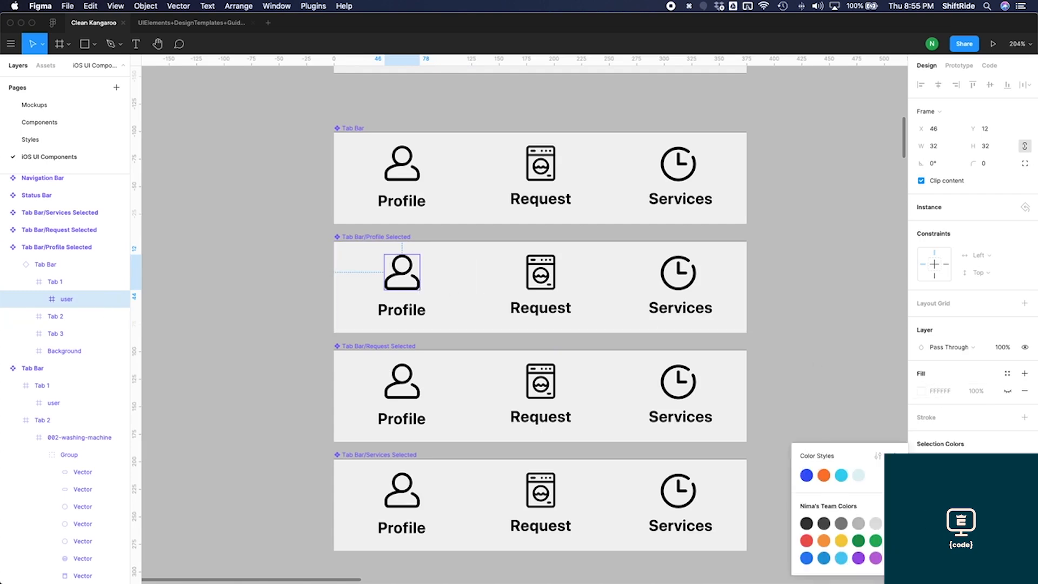
{"action": "left_click", "coordinate": [807, 475]}
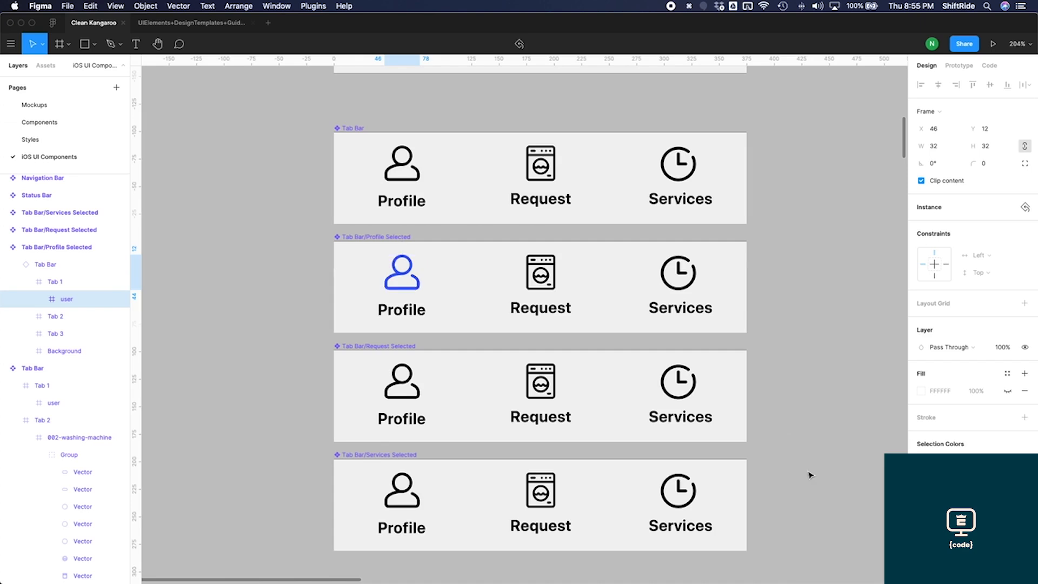
Step: Apply the Primary colour style to the Profile label in the Tab Bar/Profile Selected component
{"action": "double_click", "coordinate": [414, 315]}
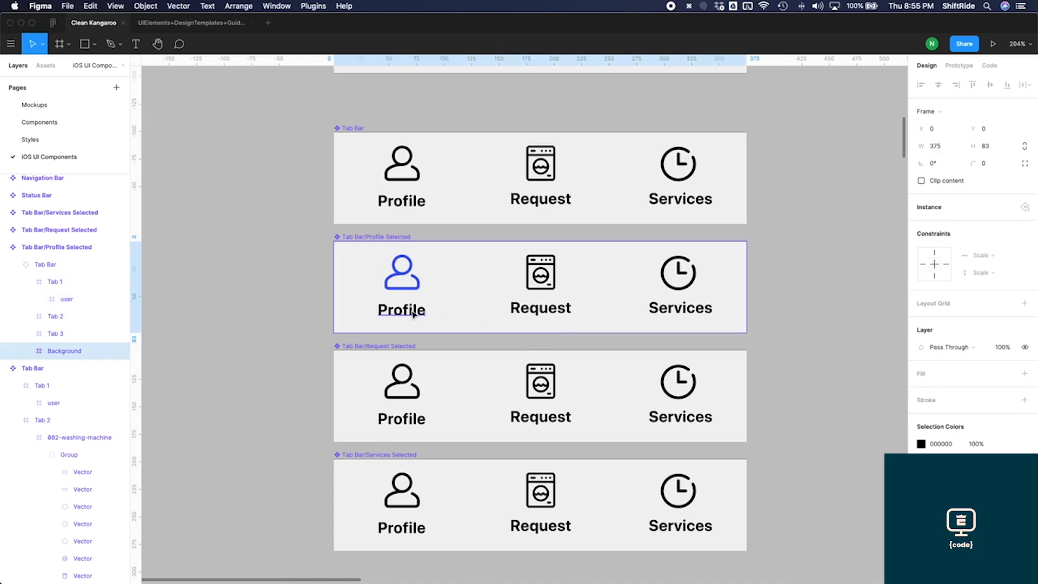
{"action": "left_click", "coordinate": [414, 315]}
{"action": "left_click", "coordinate": [1007, 430]}
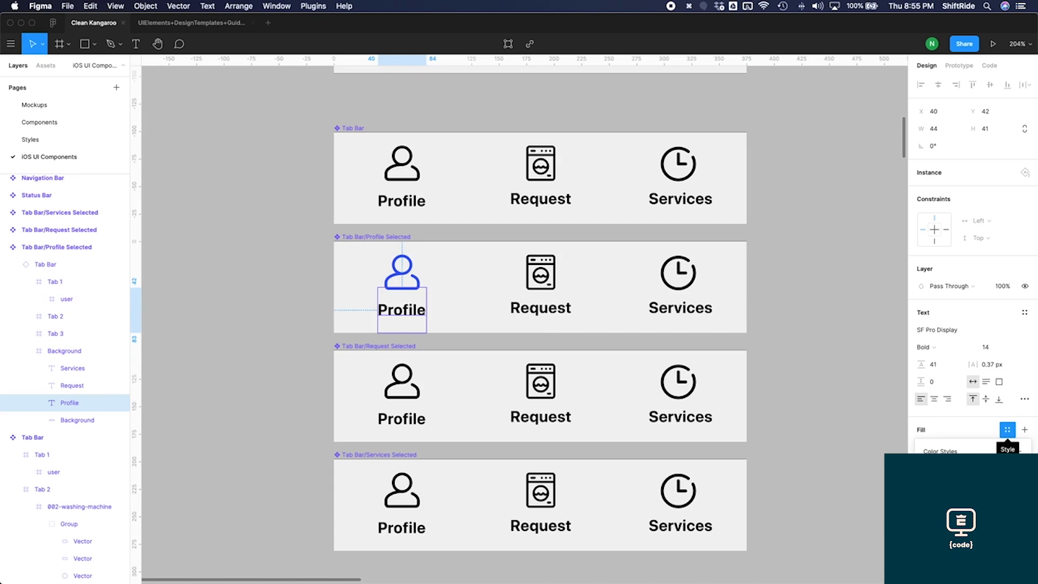
{"action": "left_click", "coordinate": [930, 473]}
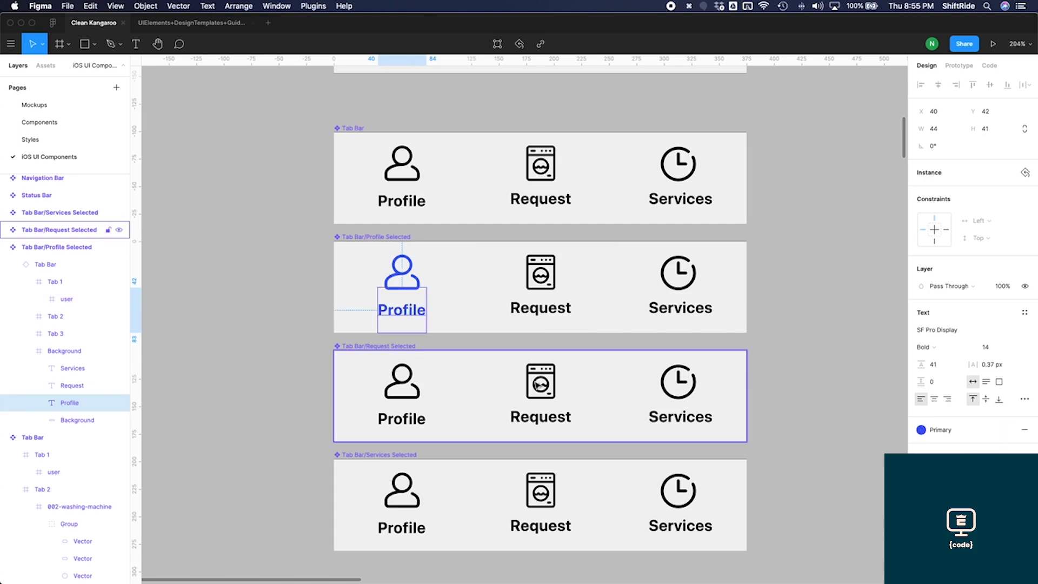
Step: Apply the Primary colour style to the washing machine icon in the Tab Bar/Request Selected component
{"action": "left_click", "coordinate": [542, 387]}
{"action": "double_click", "coordinate": [546, 388]}
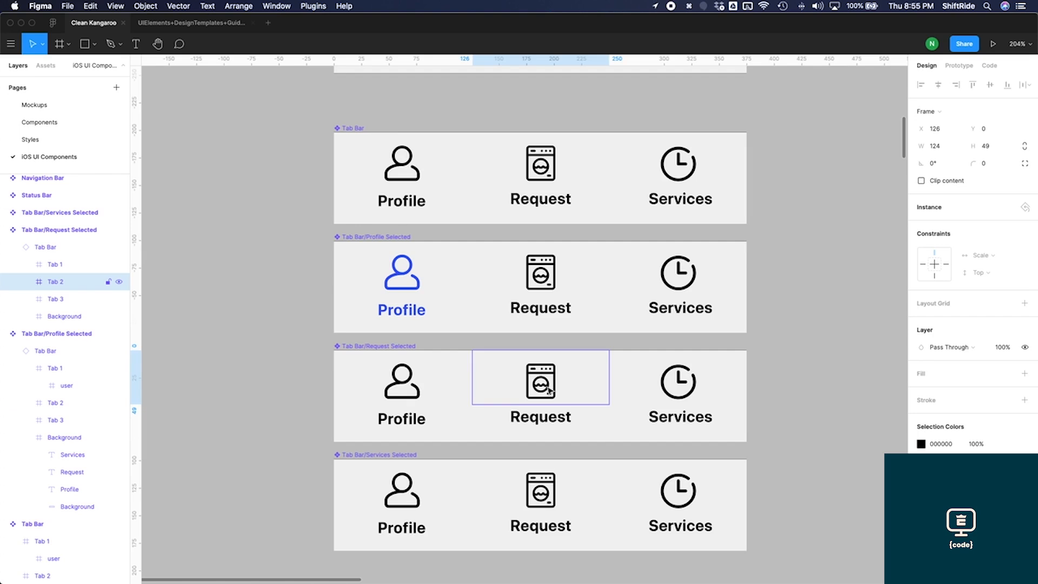
{"action": "left_click", "coordinate": [549, 390]}
{"action": "left_click", "coordinate": [1007, 373]}
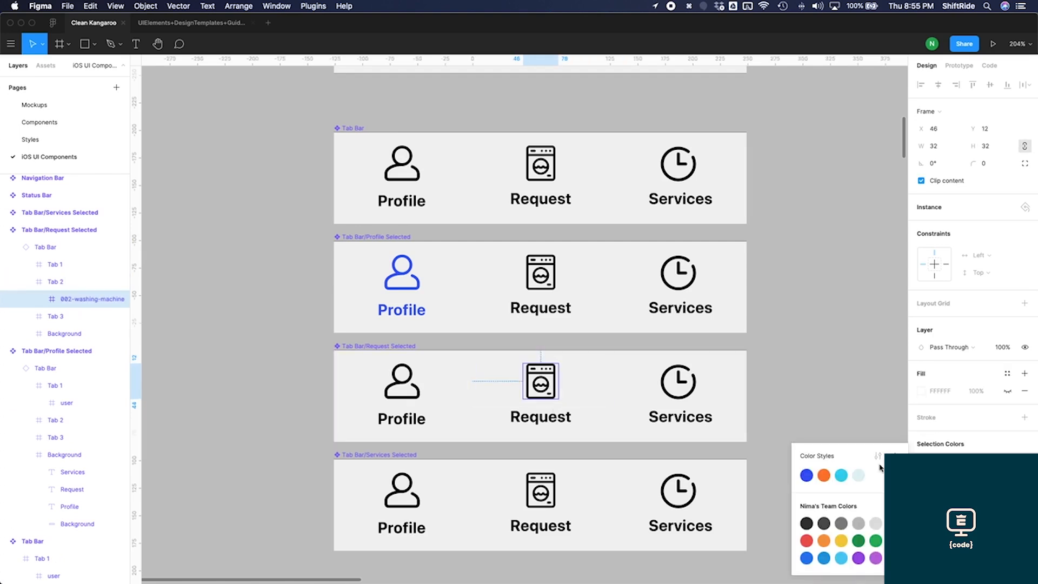
{"action": "left_click", "coordinate": [806, 475]}
Step: Apply the Primary colour style to the Request label in the Tab Bar/Request Selected component
{"action": "left_click", "coordinate": [570, 417]}
{"action": "double_click", "coordinate": [570, 416]}
{"action": "left_click", "coordinate": [1007, 430]}
{"action": "left_click", "coordinate": [931, 476]}
Step: Apply the Primary colour style to the clock icon in the Tab Bar/Services Selected component
{"action": "double_click", "coordinate": [693, 503]}
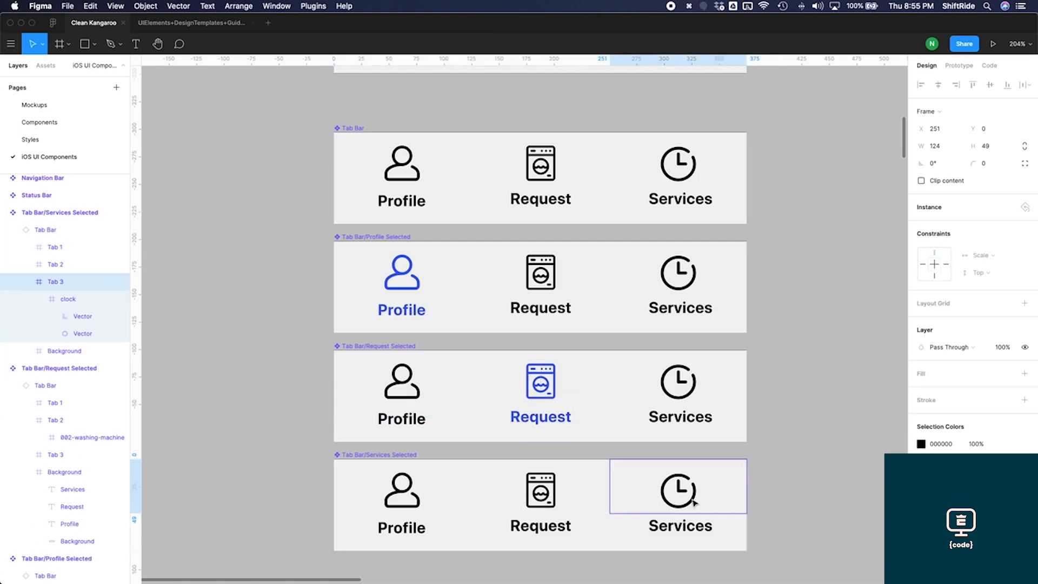
{"action": "double_click", "coordinate": [693, 503]}
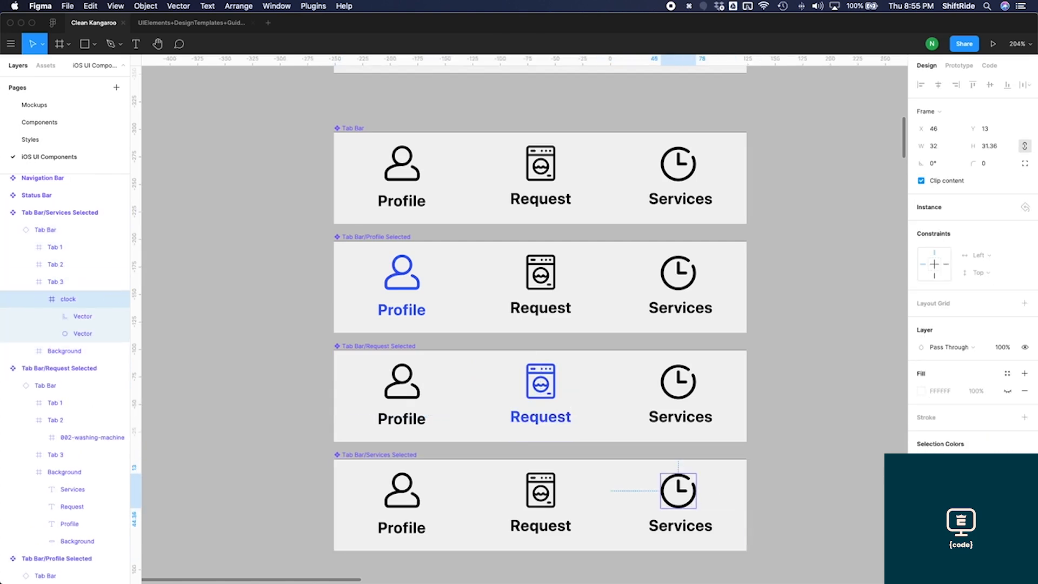
{"action": "left_click", "coordinate": [1007, 373]}
{"action": "left_click", "coordinate": [805, 483]}
Step: Apply the Primary colour style to the Services label in the Tab Bar/Services Selected component
{"action": "left_click", "coordinate": [679, 526]}
{"action": "double_click", "coordinate": [680, 526]}
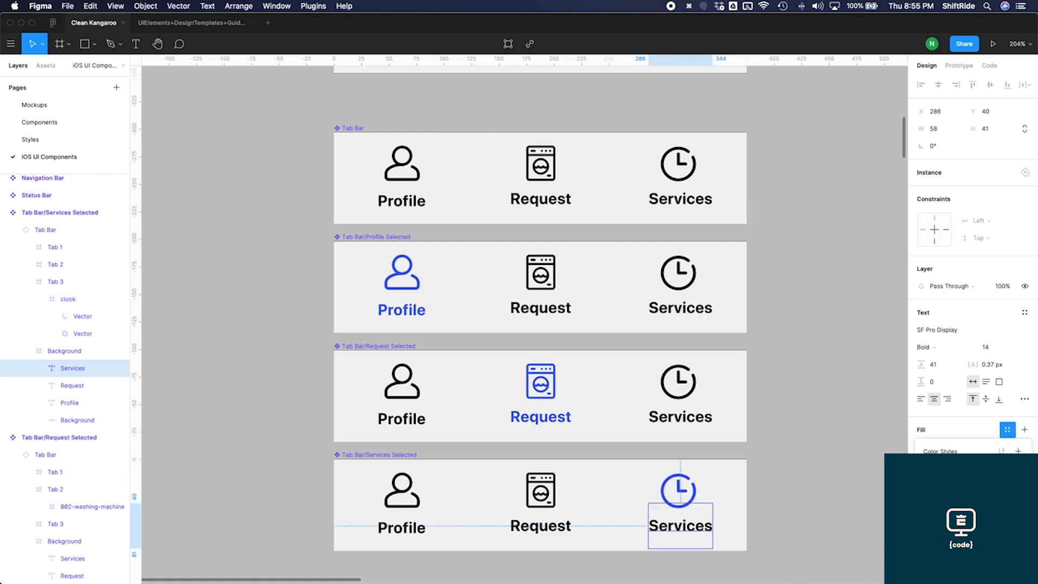
{"action": "left_click", "coordinate": [930, 478]}
{"action": "left_click", "coordinate": [842, 318]}
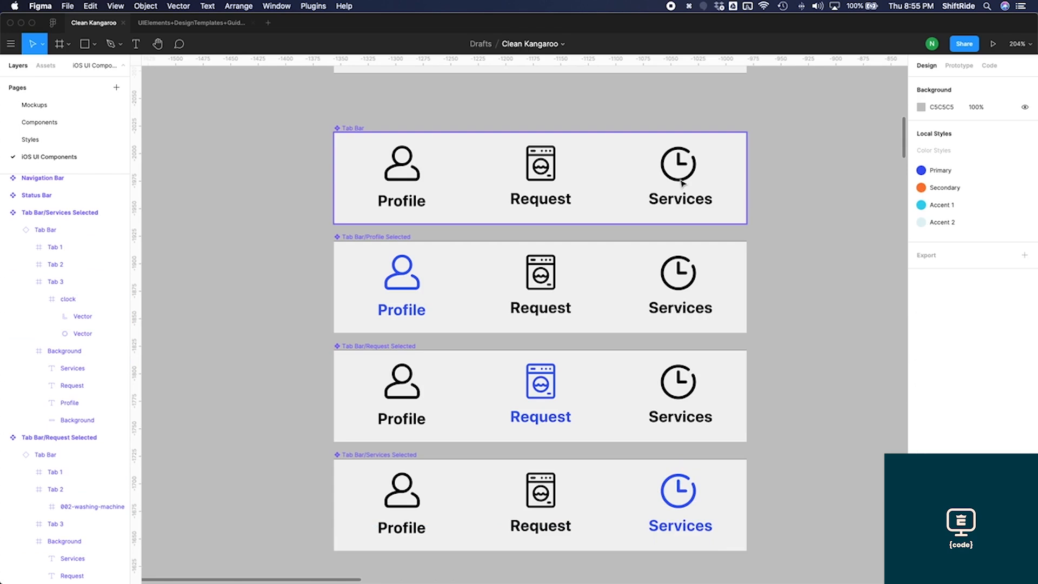
Step: Centre the Services label horizontally beneath the clock icon in the master Tab Bar component
{"action": "left_click", "coordinate": [681, 182]}
{"action": "double_click", "coordinate": [681, 181]}
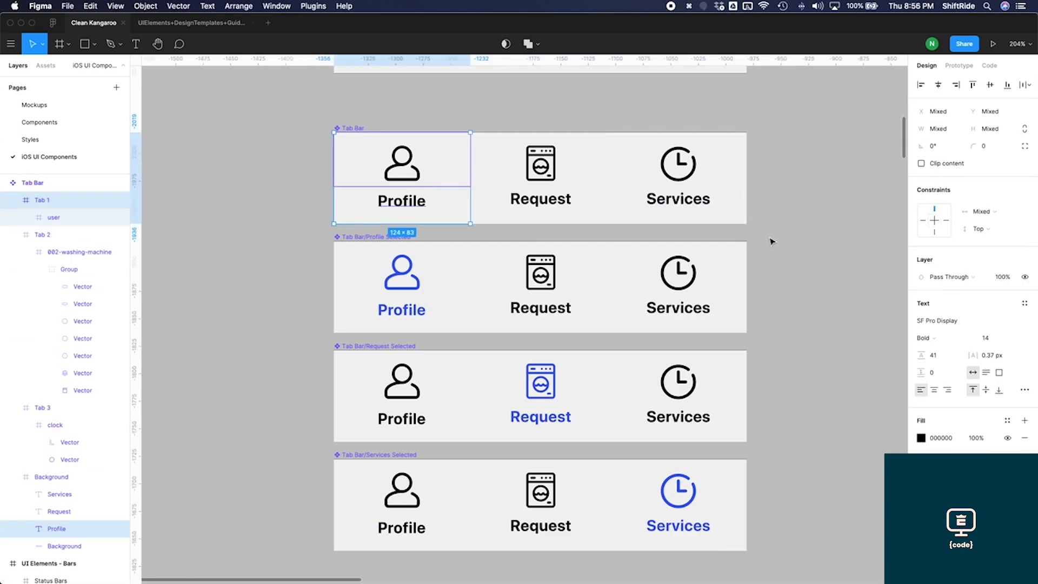
{"action": "left_click", "coordinate": [835, 252]}
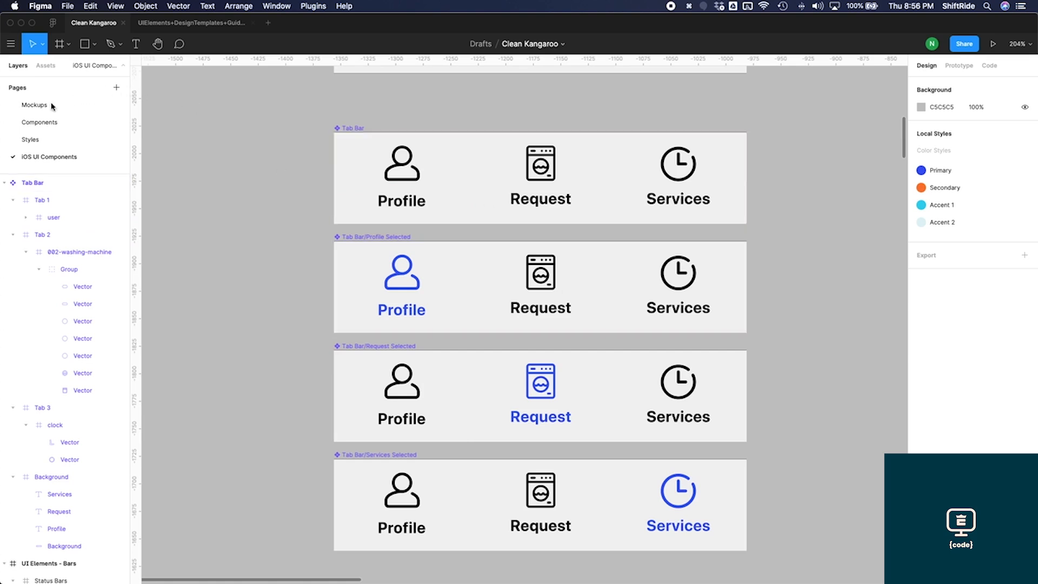
Step: On the Mockups page, swap the Request screen's tab bar instance for the Tab Bar/Request Selected component
{"action": "left_click", "coordinate": [34, 104]}
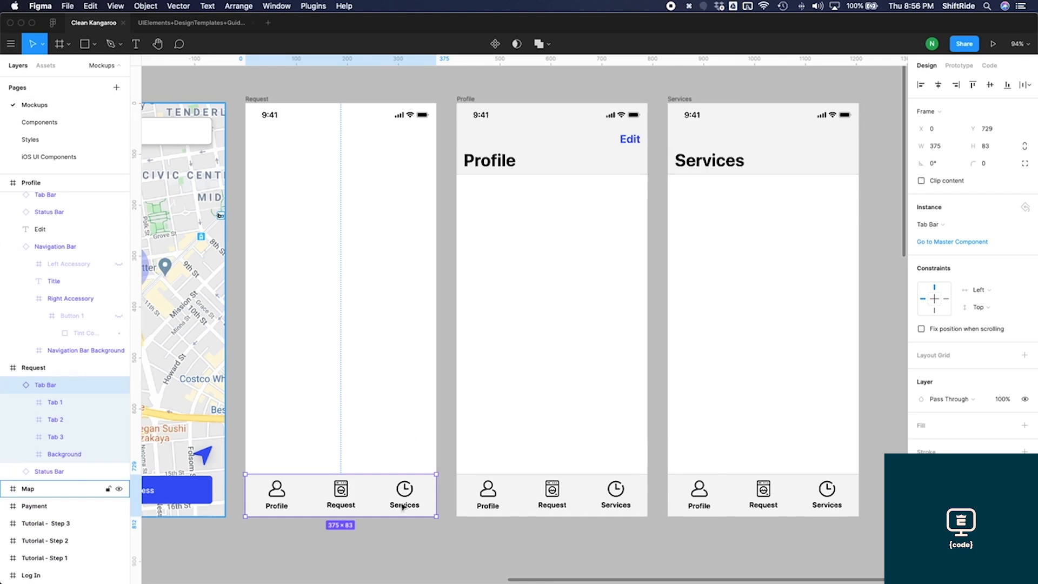
{"action": "left_click", "coordinate": [423, 530]}
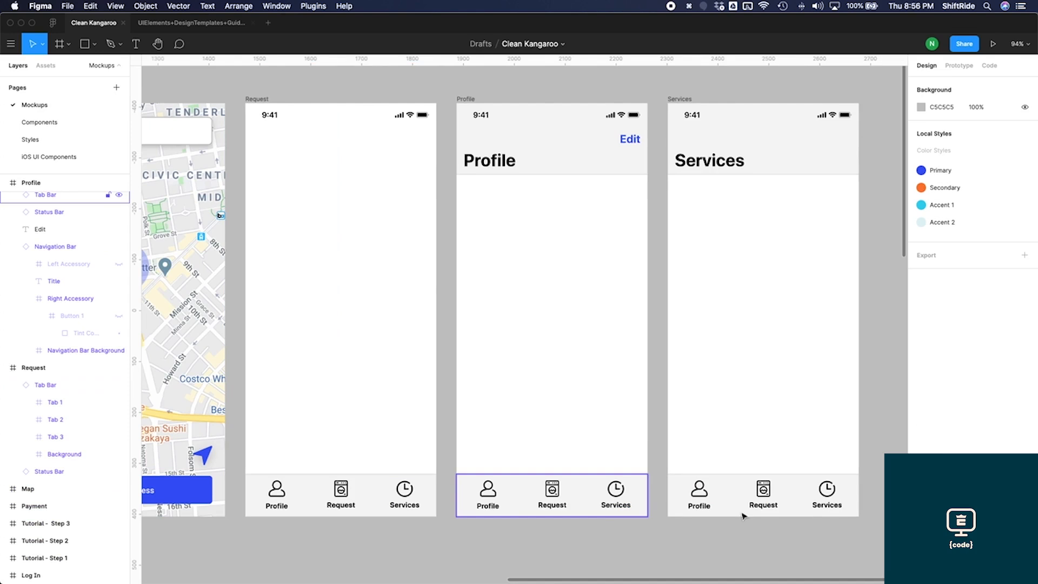
{"action": "left_click", "coordinate": [373, 511]}
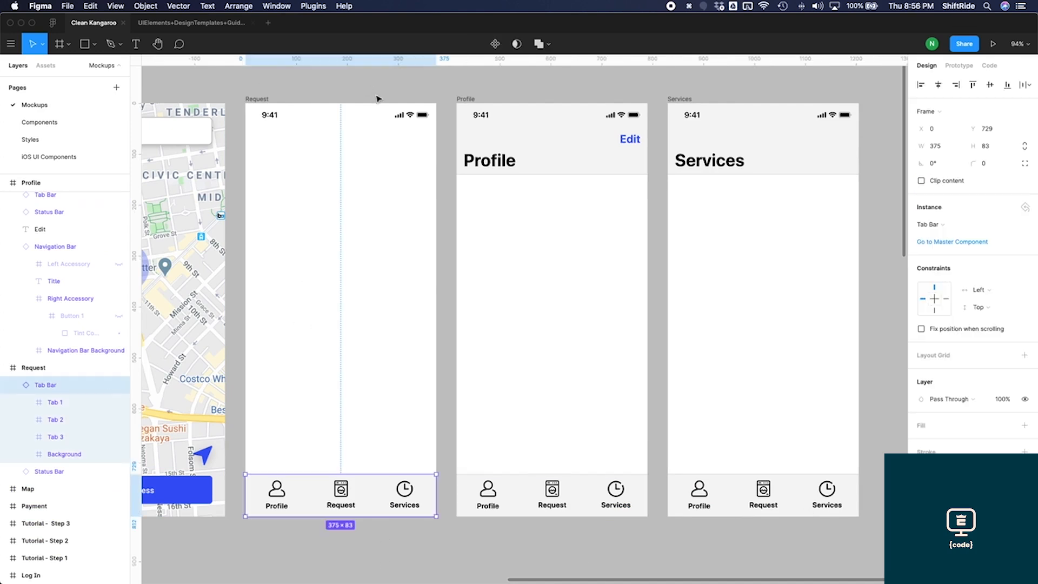
{"action": "left_click", "coordinate": [941, 227]}
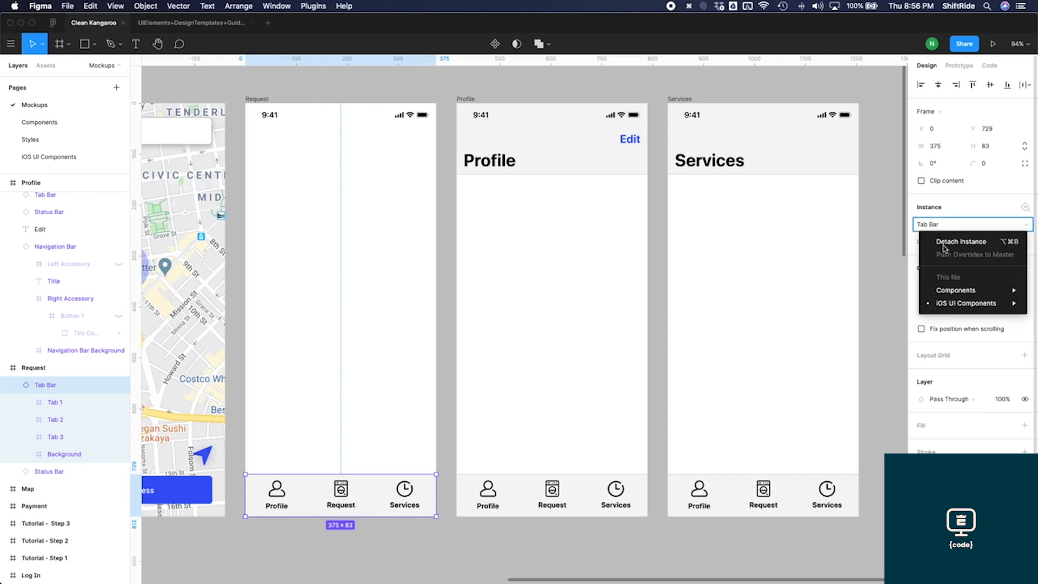
{"action": "mouse_move", "coordinate": [947, 305]}
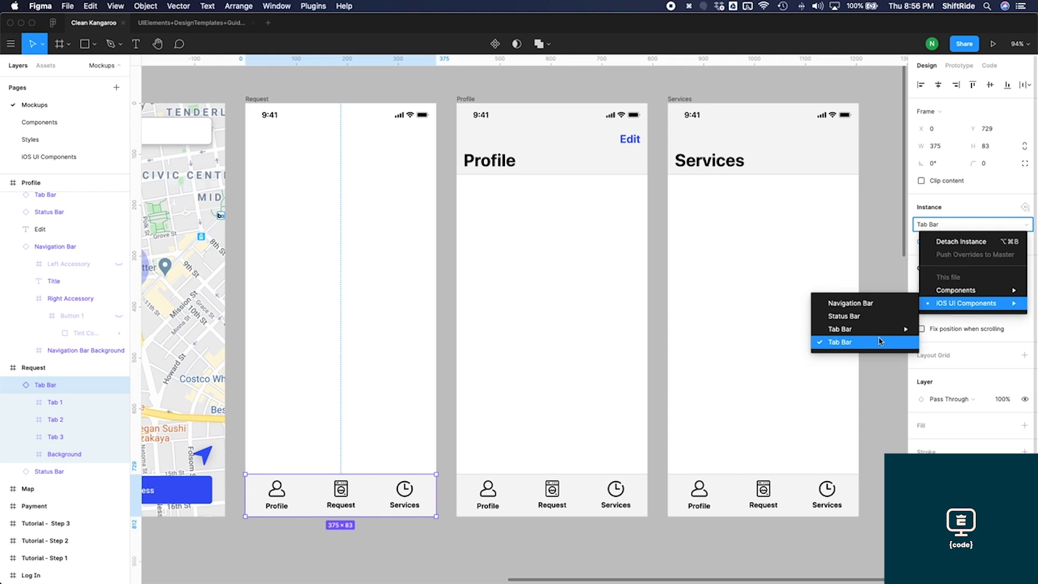
{"action": "mouse_move", "coordinate": [880, 331]}
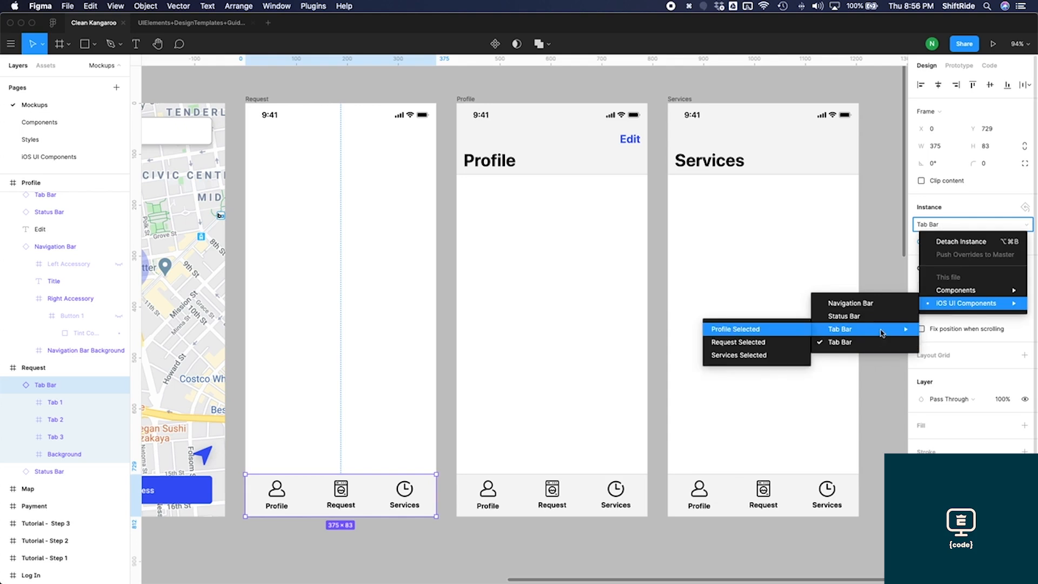
{"action": "left_click", "coordinate": [758, 343]}
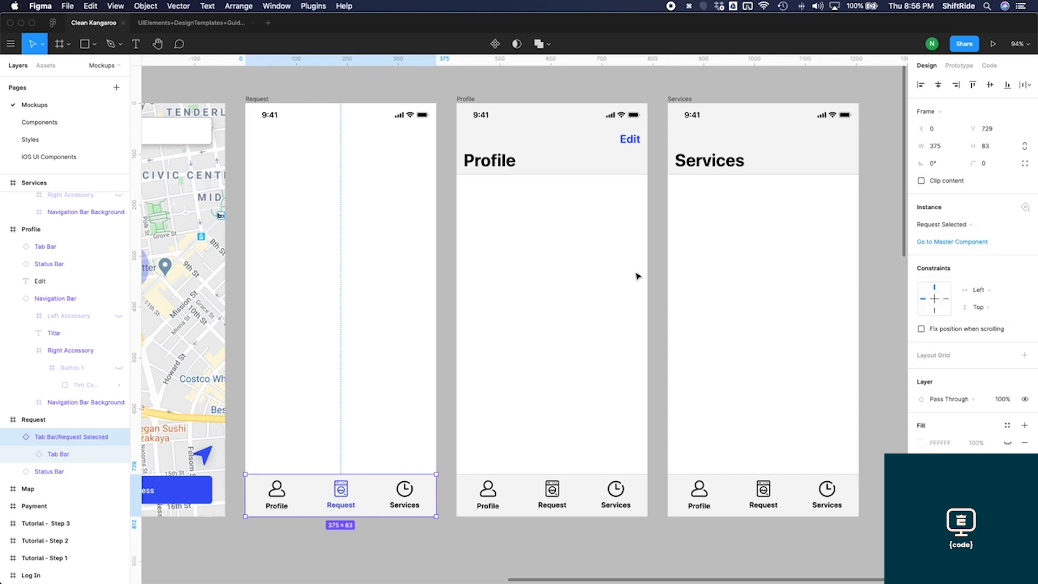
Step: Swap the Profile screen's tab bar instance for the Tab Bar/Profile Selected component
{"action": "left_click", "coordinate": [466, 99]}
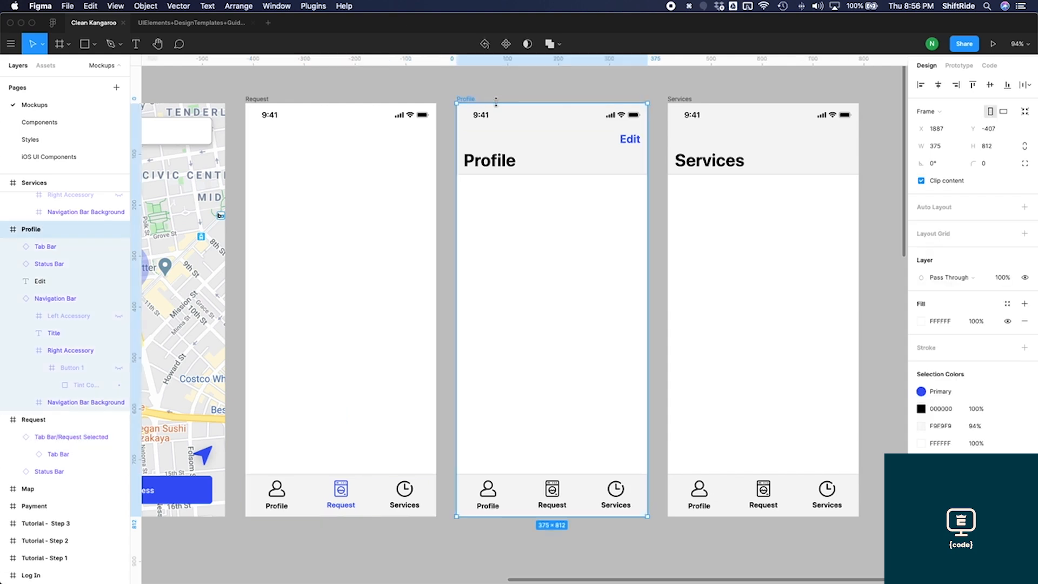
{"action": "left_click", "coordinate": [540, 503]}
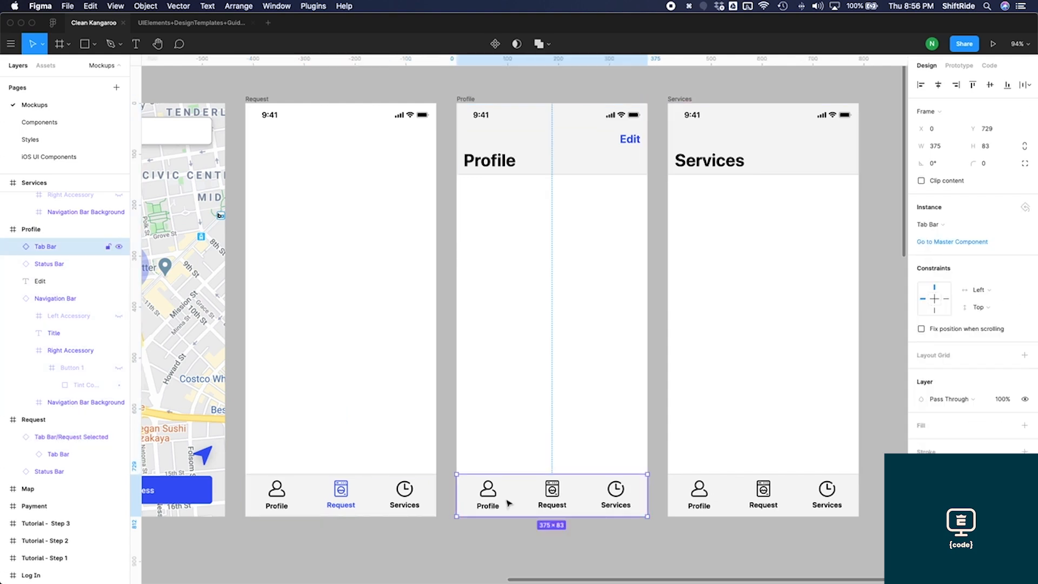
{"action": "left_click", "coordinate": [933, 225]}
{"action": "mouse_move", "coordinate": [871, 331]}
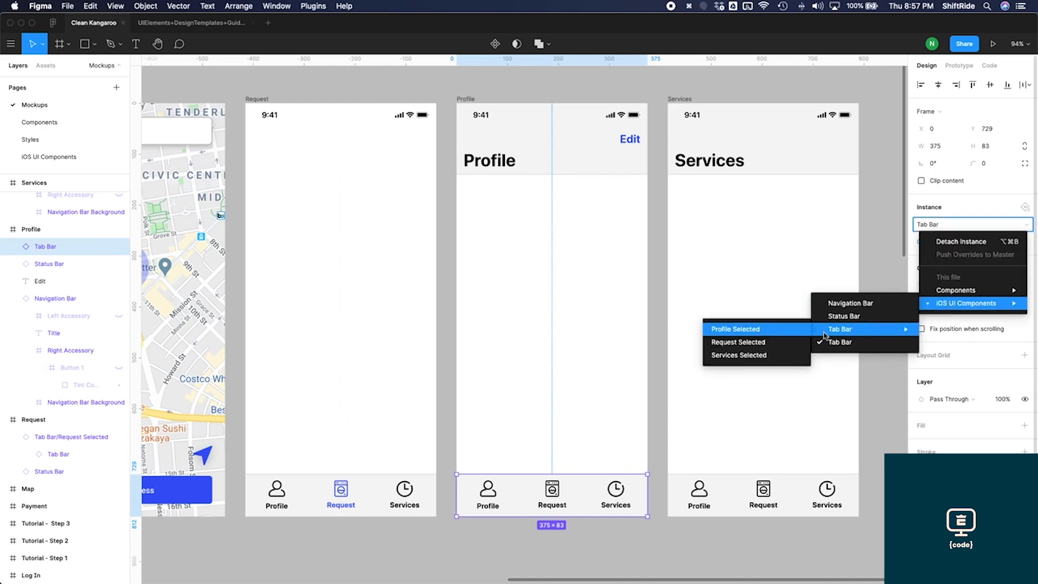
{"action": "left_click", "coordinate": [742, 332]}
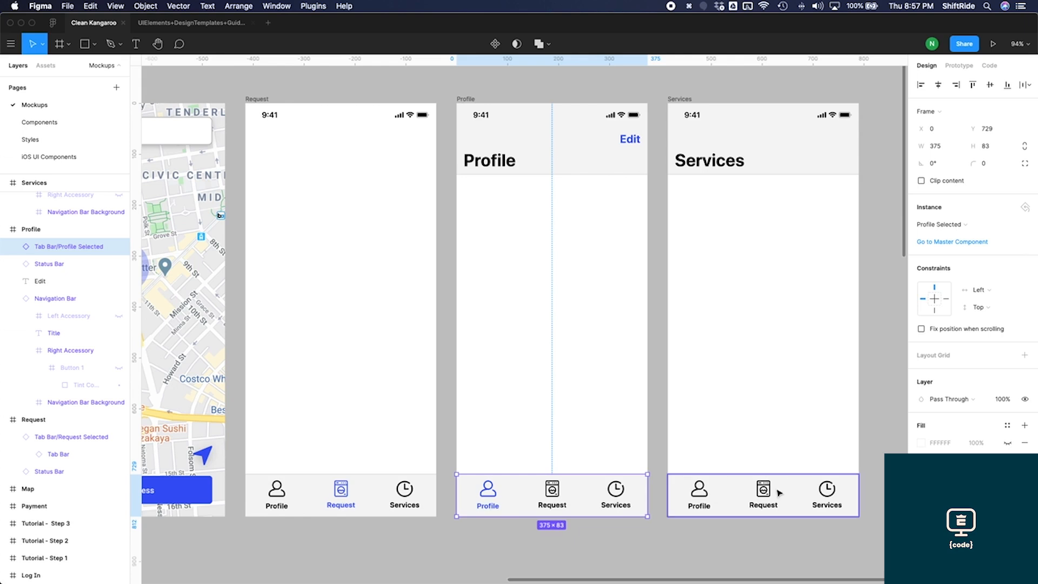
Step: Swap the Services screen's tab bar instance for the Tab Bar/Services Selected component
{"action": "left_click", "coordinate": [811, 490]}
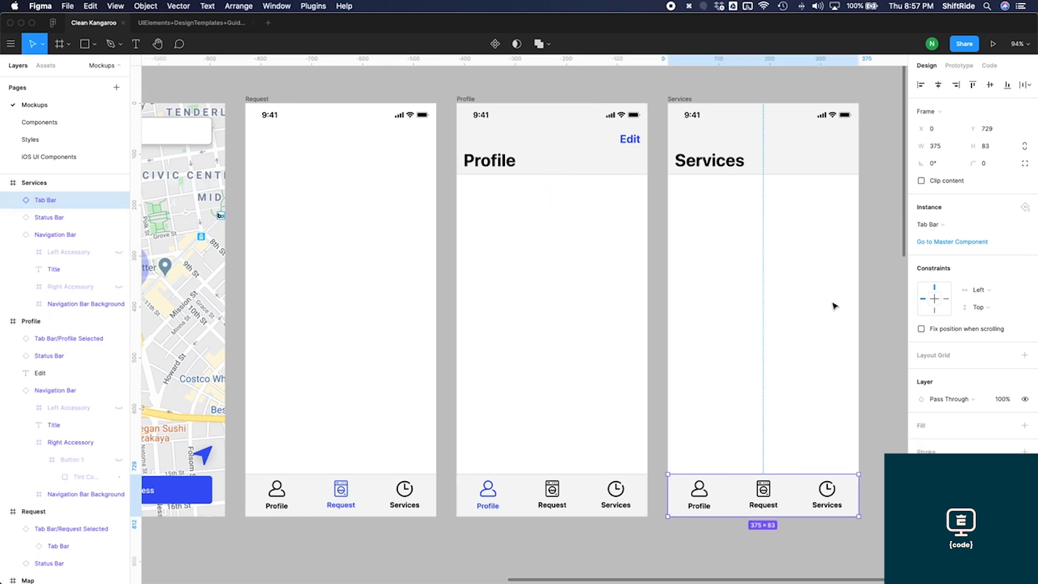
{"action": "left_click", "coordinate": [951, 223]}
{"action": "mouse_move", "coordinate": [949, 307]}
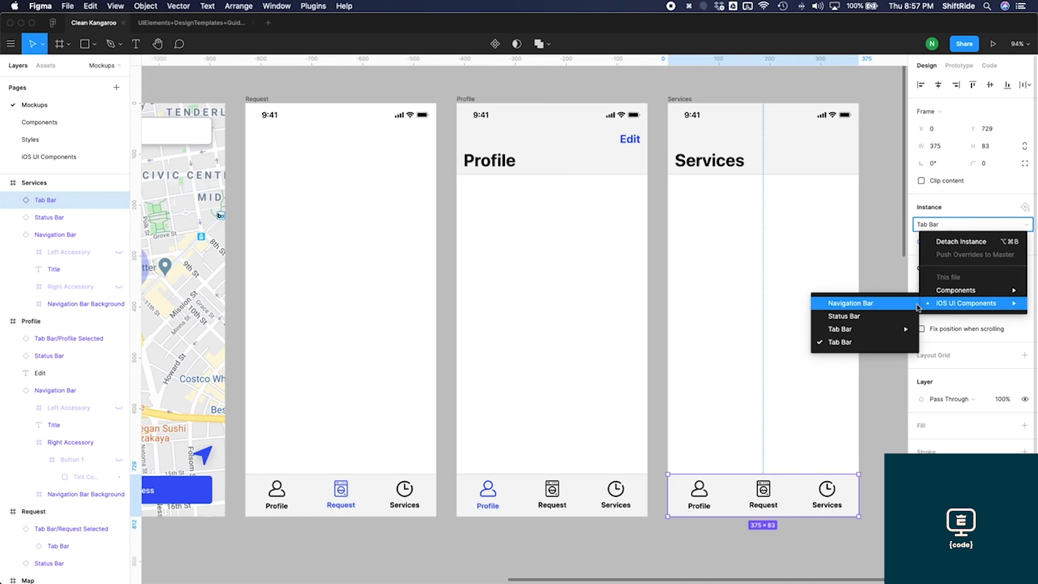
{"action": "mouse_move", "coordinate": [843, 329]}
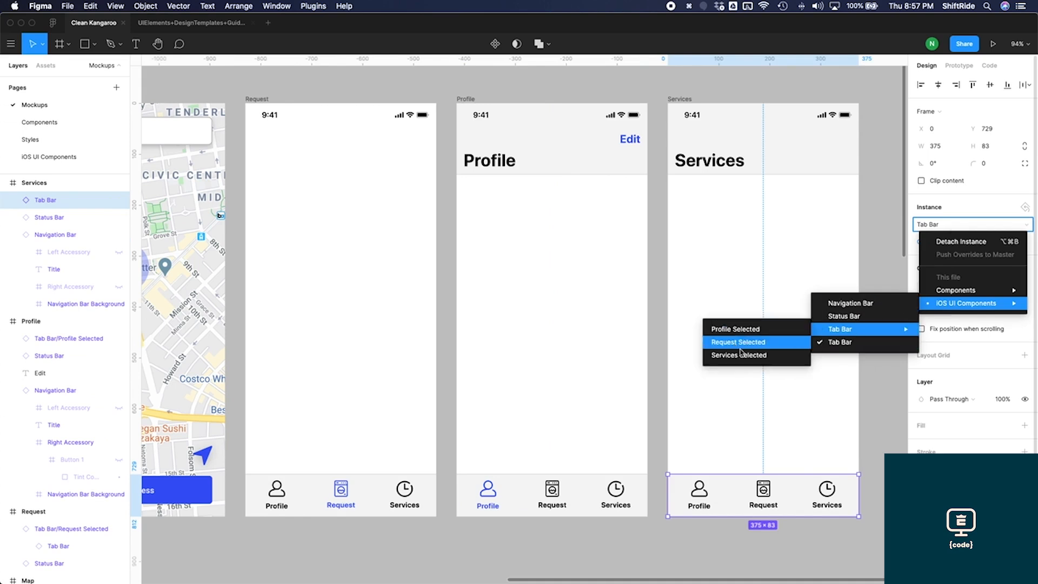
{"action": "left_click", "coordinate": [745, 356]}
{"action": "left_click", "coordinate": [369, 540]}
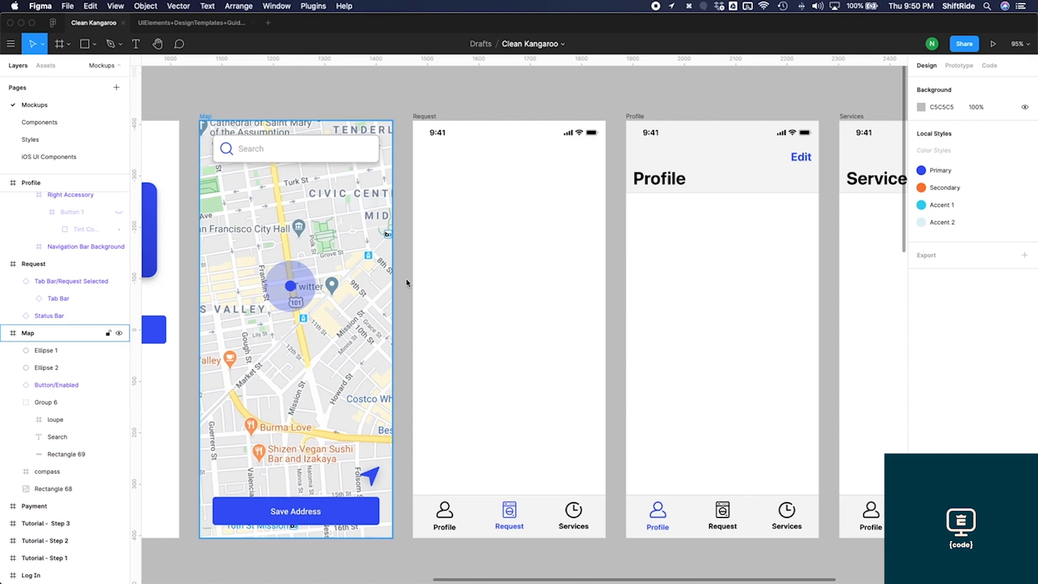
Step: Switch to Preview to examine the Request/Main screen layout on page 2 of the Clean-Kangaroo mockup sketch, and return to Figma
{"action": "left_click", "coordinate": [406, 282]}
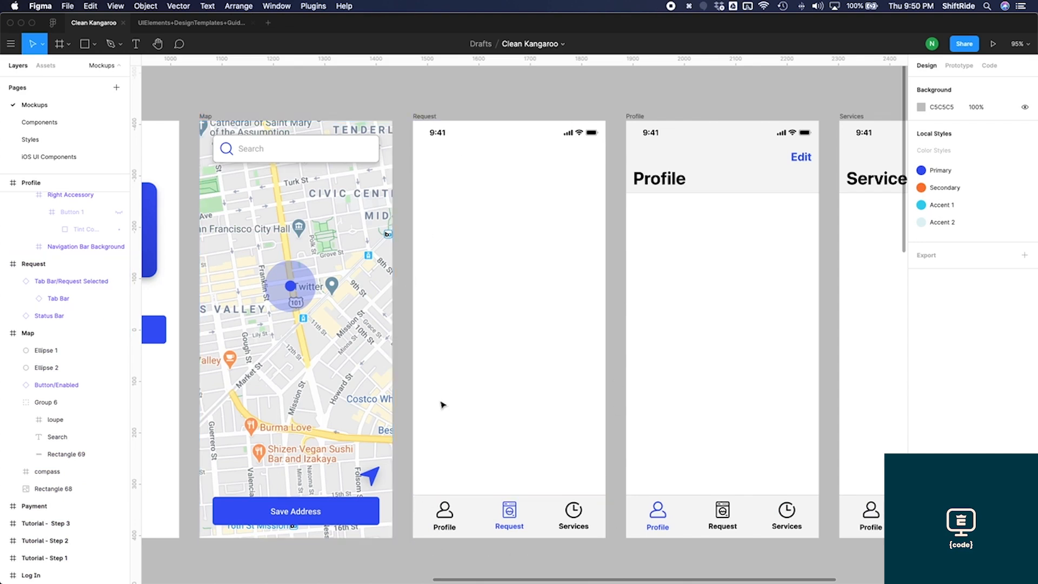
{"action": "key", "text": "ctrl+Up"}
{"action": "left_click", "coordinate": [325, 250]}
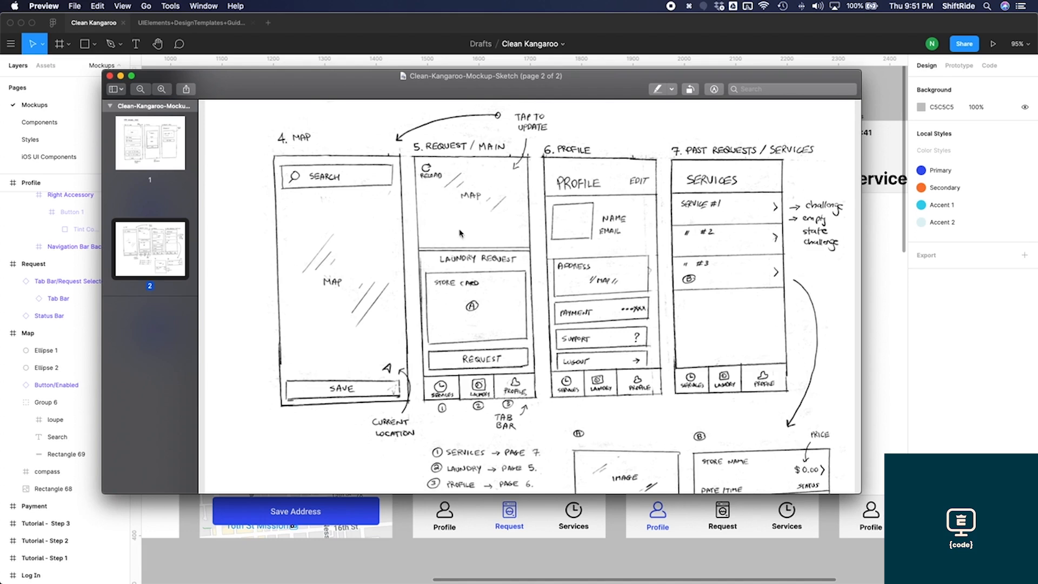
{"action": "key", "text": "super+Tab"}
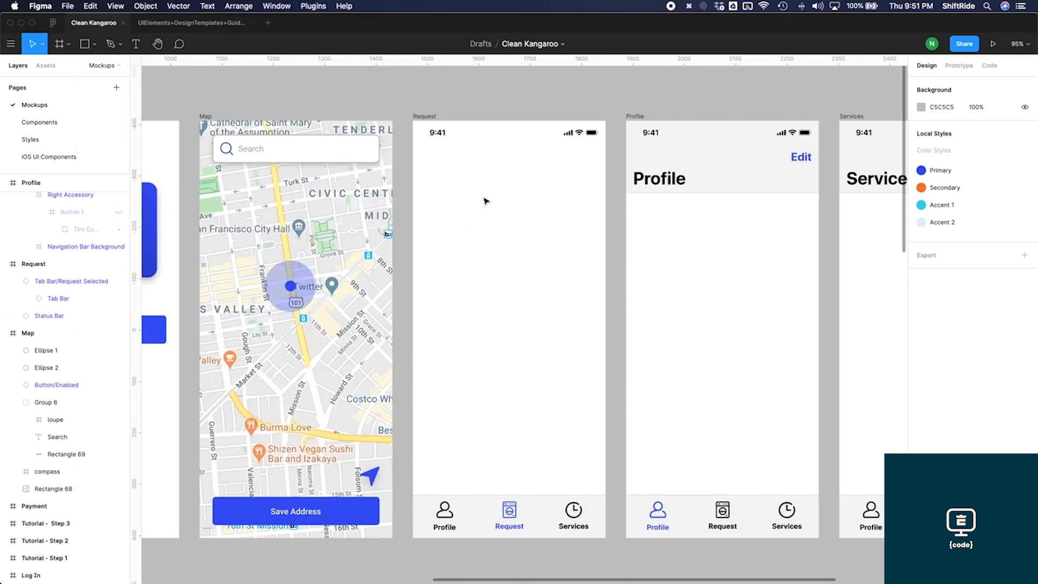
Step: Draw a 375 × 250 rectangle across the full width at the top of the Request screen
{"action": "key", "text": "r"}
{"action": "left_click_drag", "start_coordinate": [414, 128], "coordinate": [606, 229]}
{"action": "left_click_drag", "start_coordinate": [607, 239], "coordinate": [608, 252]}
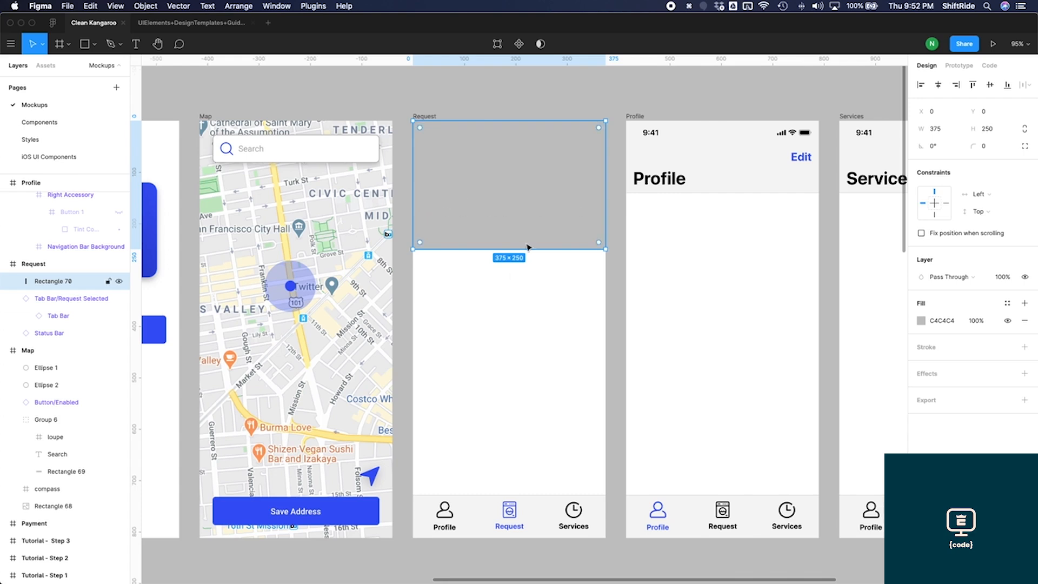
{"action": "left_click", "coordinate": [535, 286]}
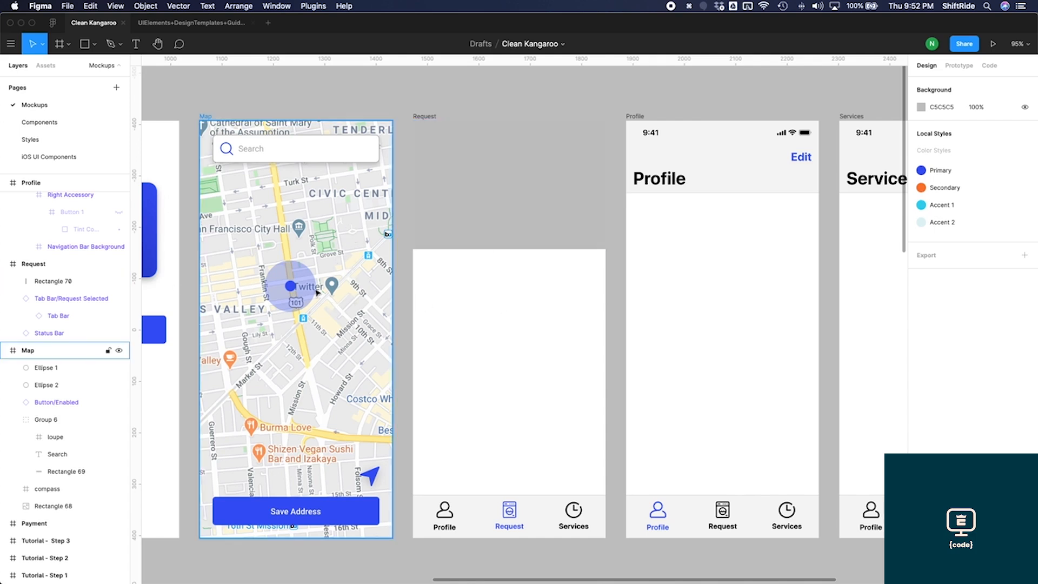
Step: Fill the Map screen's background rectangle with a Mapbox Streets map at zoom level 15 using the Map Maker plugin
{"action": "left_click", "coordinate": [354, 329]}
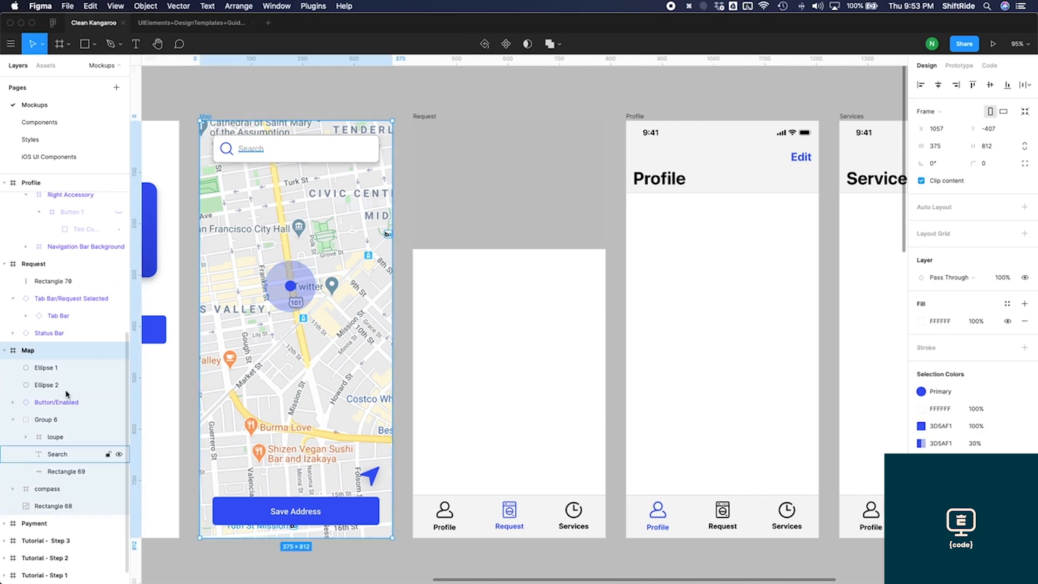
{"action": "left_click", "coordinate": [70, 506]}
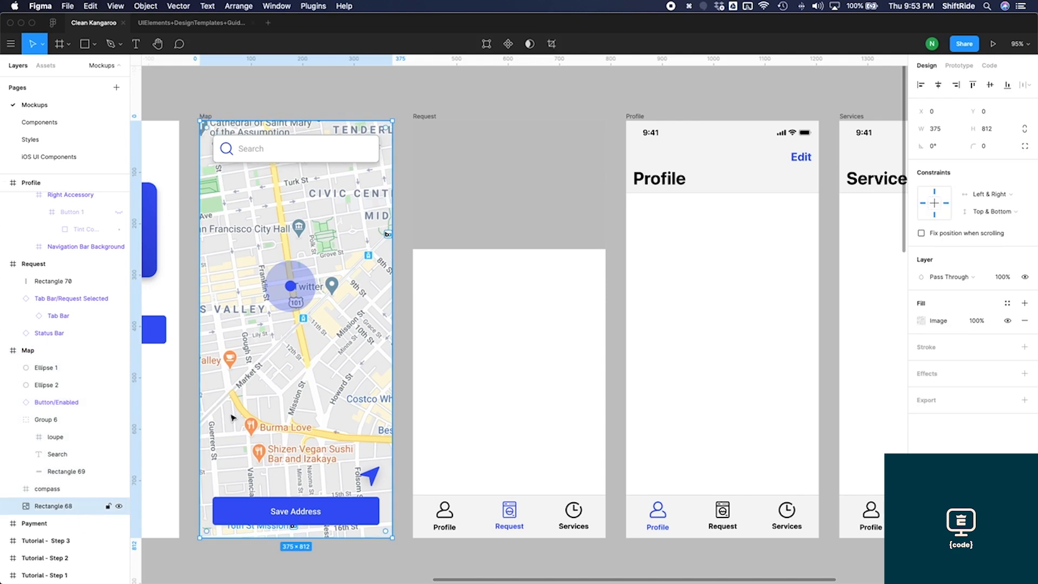
{"action": "left_click", "coordinate": [306, 6]}
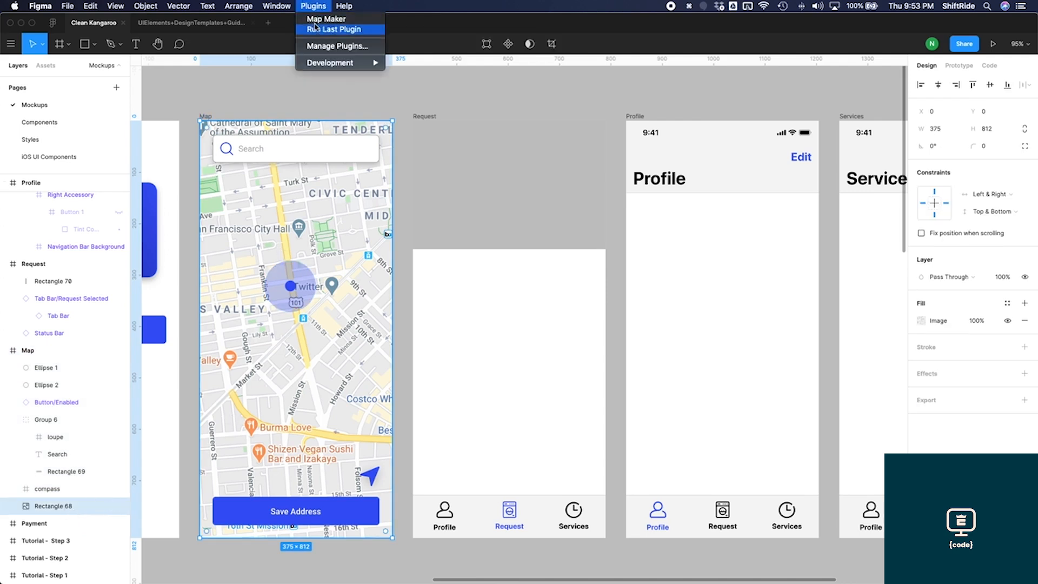
{"action": "left_click", "coordinate": [315, 21]}
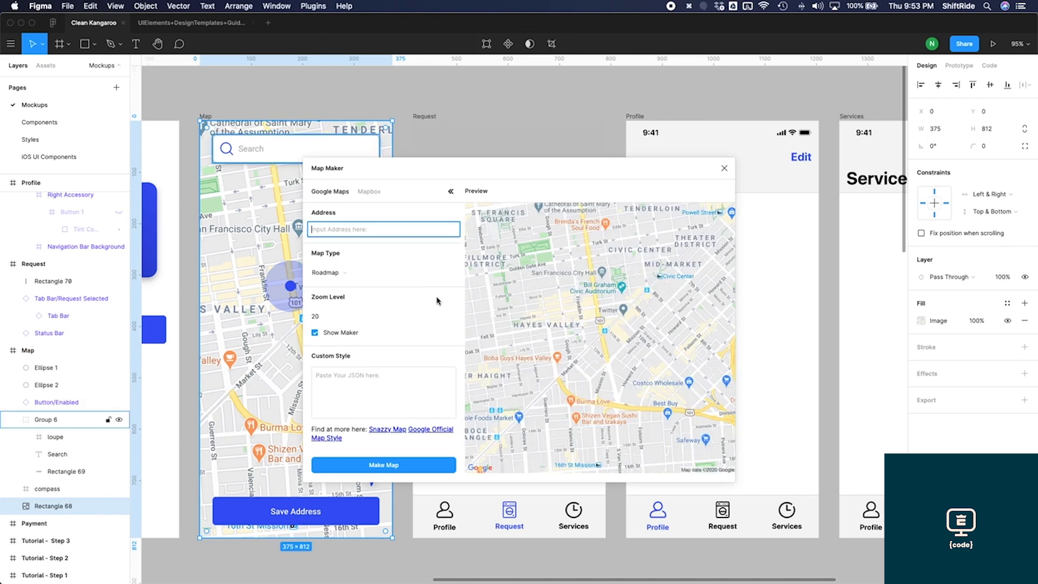
{"action": "left_click", "coordinate": [371, 194]}
{"action": "left_click", "coordinate": [322, 315]}
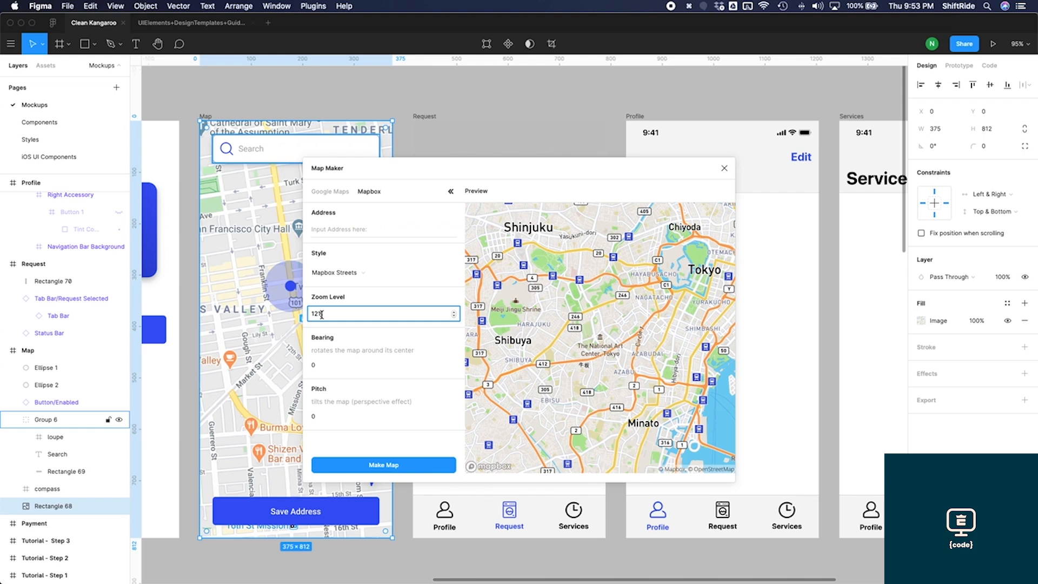
{"action": "key", "text": "BackSpace"}
{"action": "type", "text": "5"}
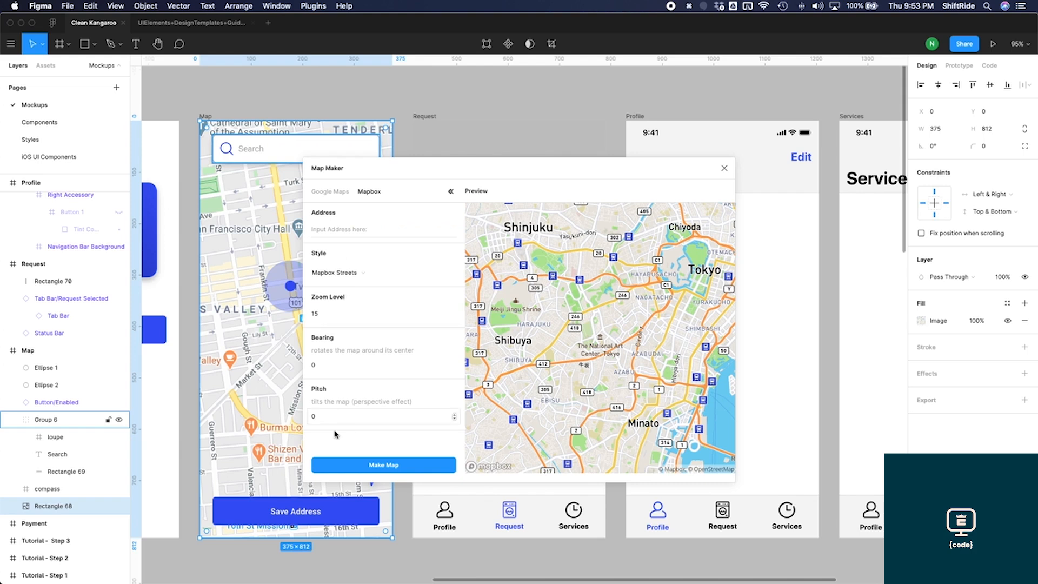
{"action": "left_click", "coordinate": [343, 464]}
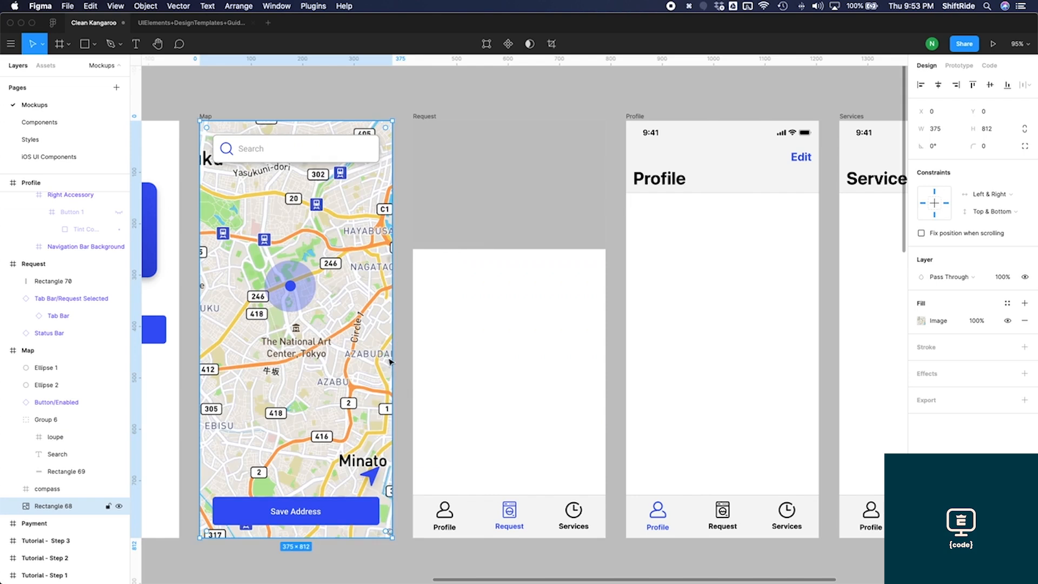
{"action": "left_click", "coordinate": [405, 334]}
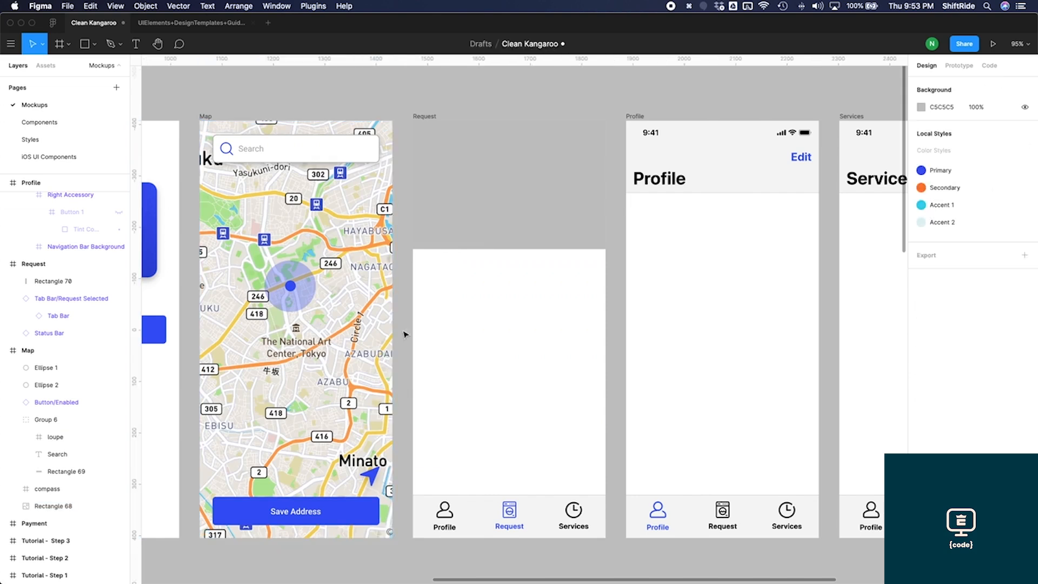
Step: Set the opacity of the first drop shadow on the Map screen's search field background to 7%
{"action": "left_click", "coordinate": [313, 152]}
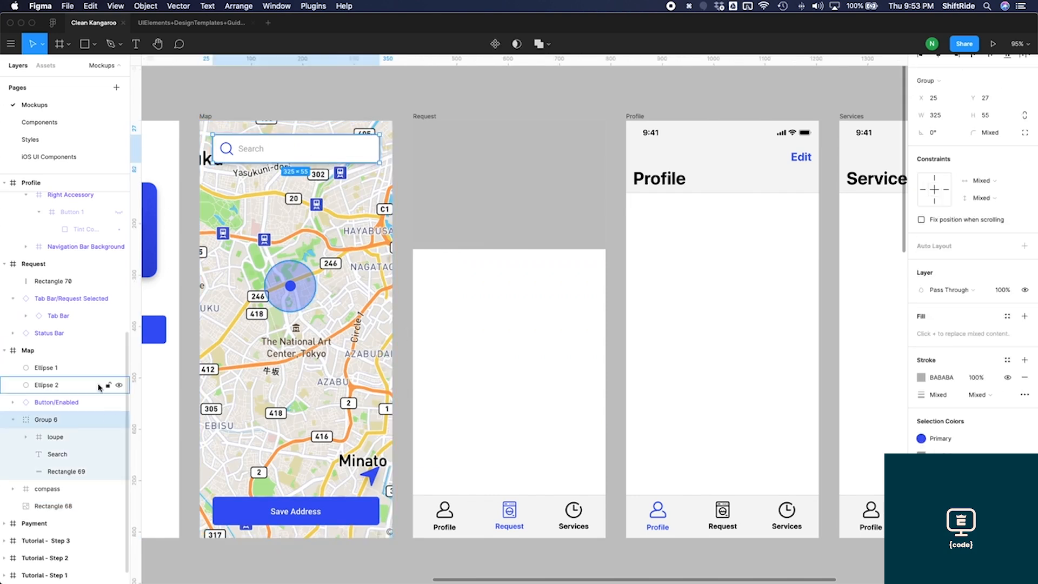
{"action": "left_click", "coordinate": [75, 471]}
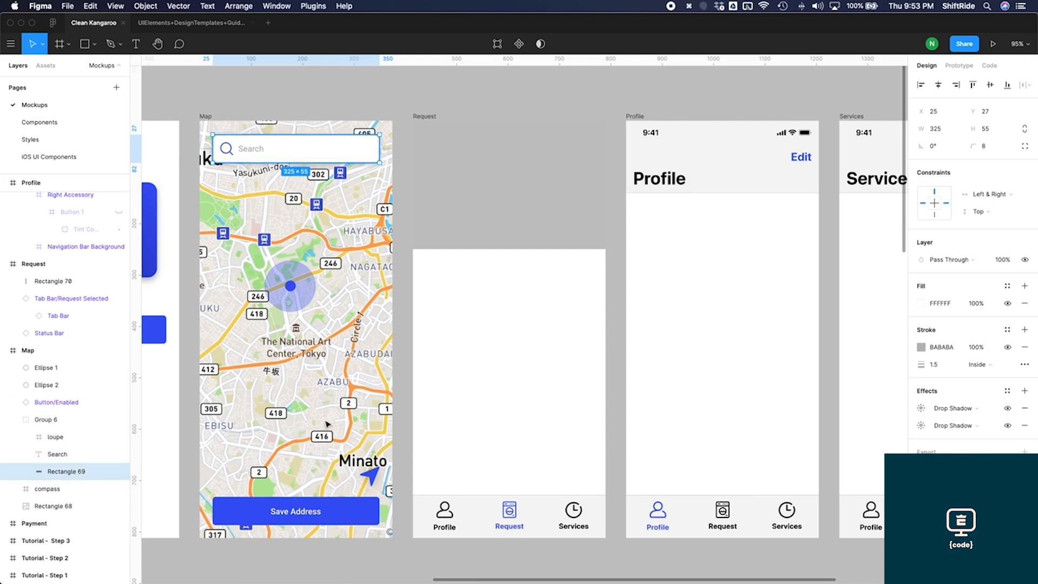
{"action": "left_click", "coordinate": [921, 410]}
{"action": "left_click", "coordinate": [844, 470]}
{"action": "key", "text": "Return"}
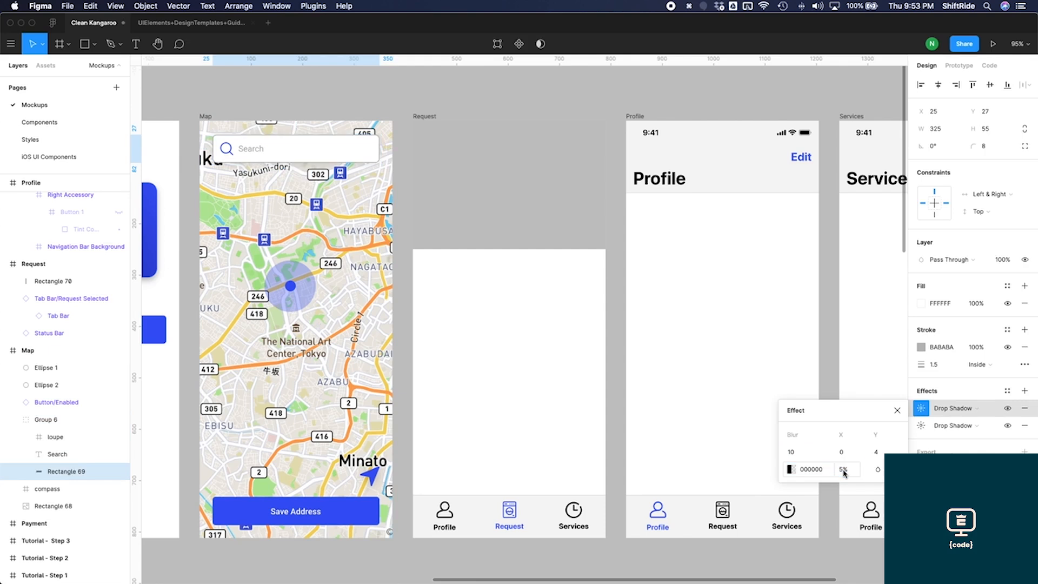
{"action": "type", "text": "7"}
{"action": "key", "text": "Return"}
{"action": "left_click", "coordinate": [410, 288]}
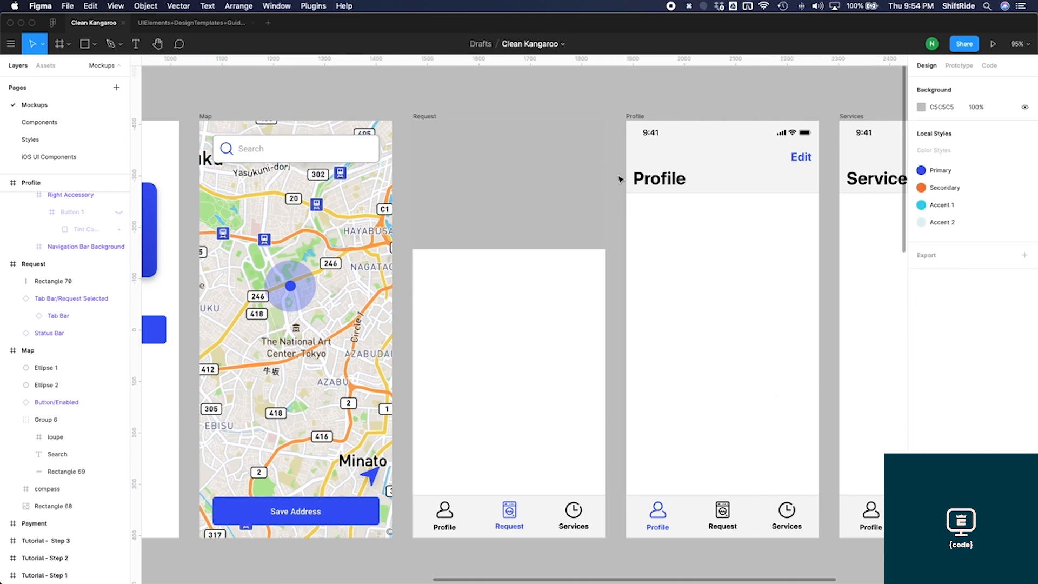
Step: Fill the Request screen's top rectangle with a Mapbox Streets map at zoom level 12 using Map Maker, and send it behind the status bar
{"action": "left_click", "coordinate": [598, 208]}
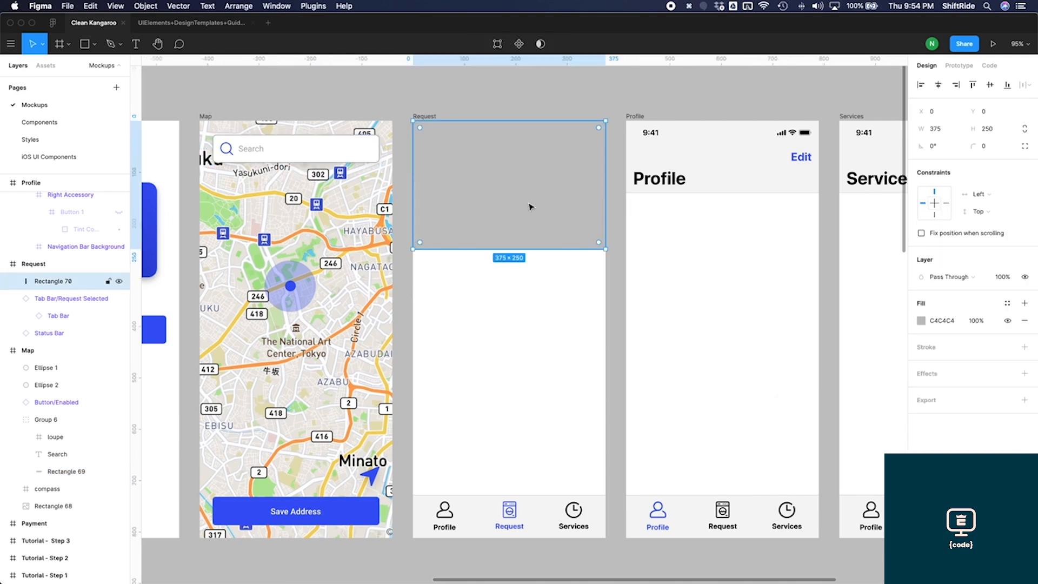
{"action": "scroll", "coordinate": [501, 236], "scroll_direction": "right", "scroll_amount": 2}
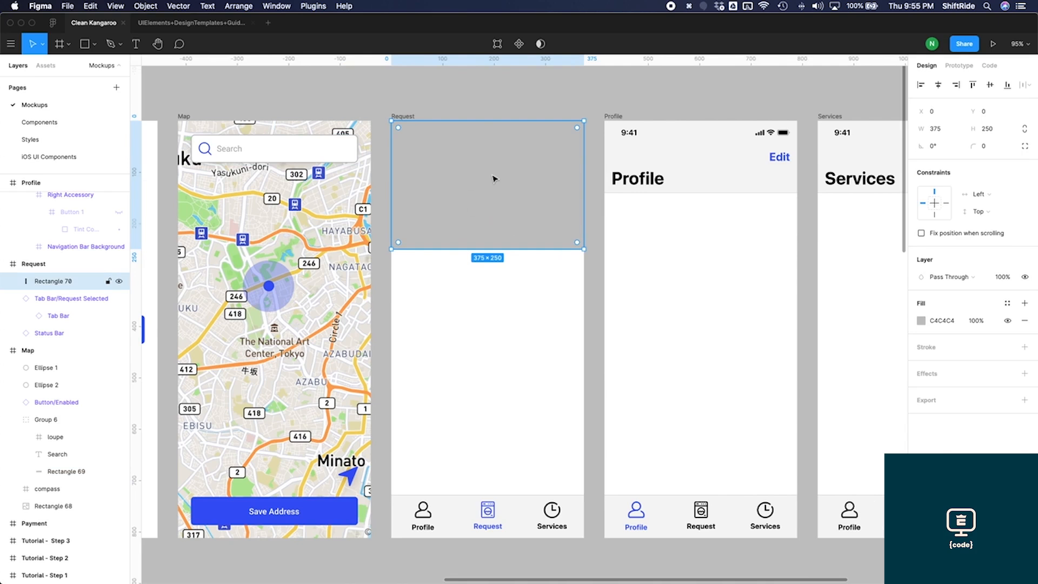
{"action": "left_click", "coordinate": [313, 6]}
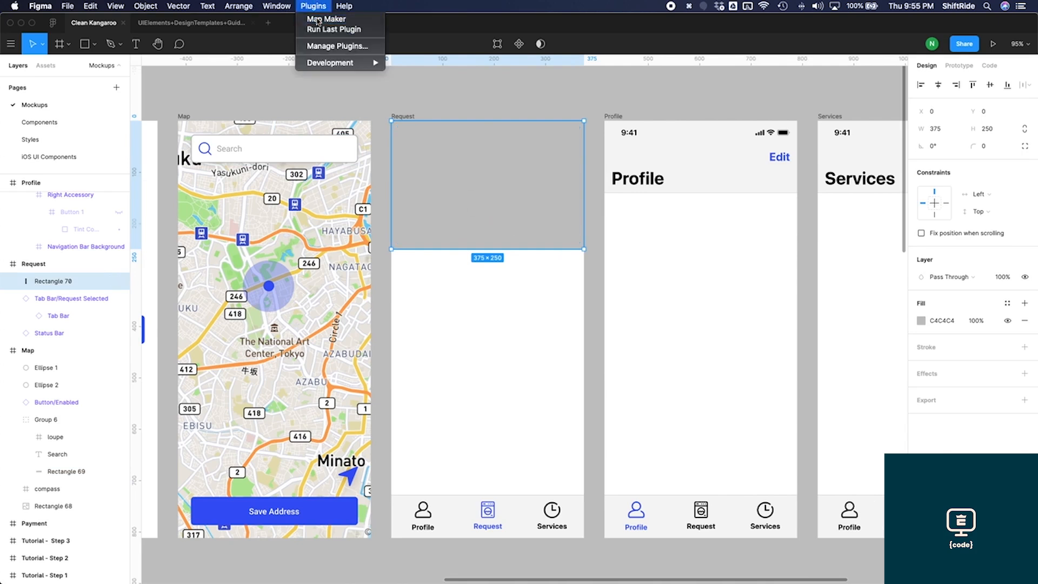
{"action": "left_click", "coordinate": [318, 20]}
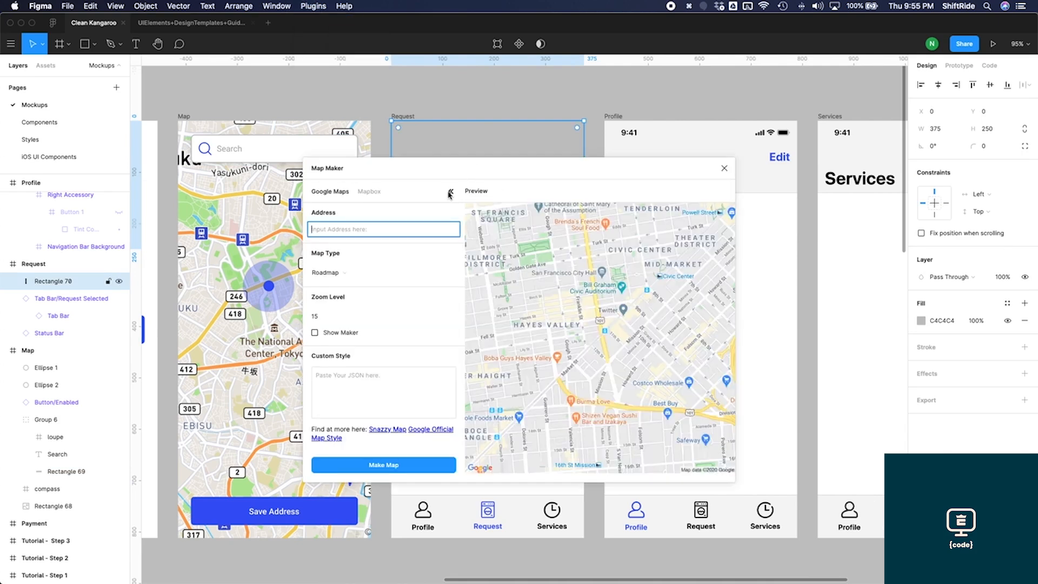
{"action": "left_click", "coordinate": [378, 196]}
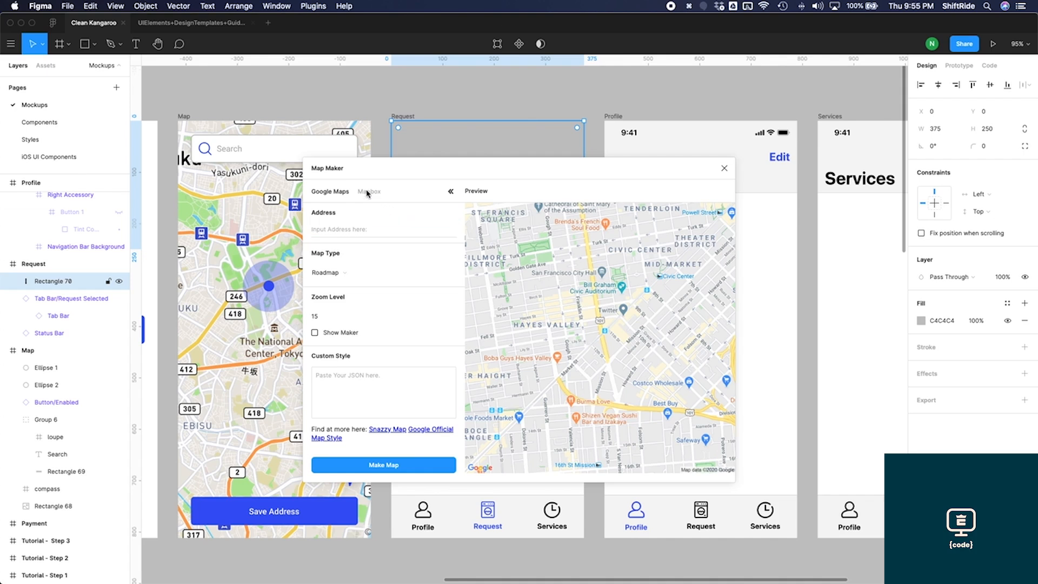
{"action": "left_click", "coordinate": [367, 192]}
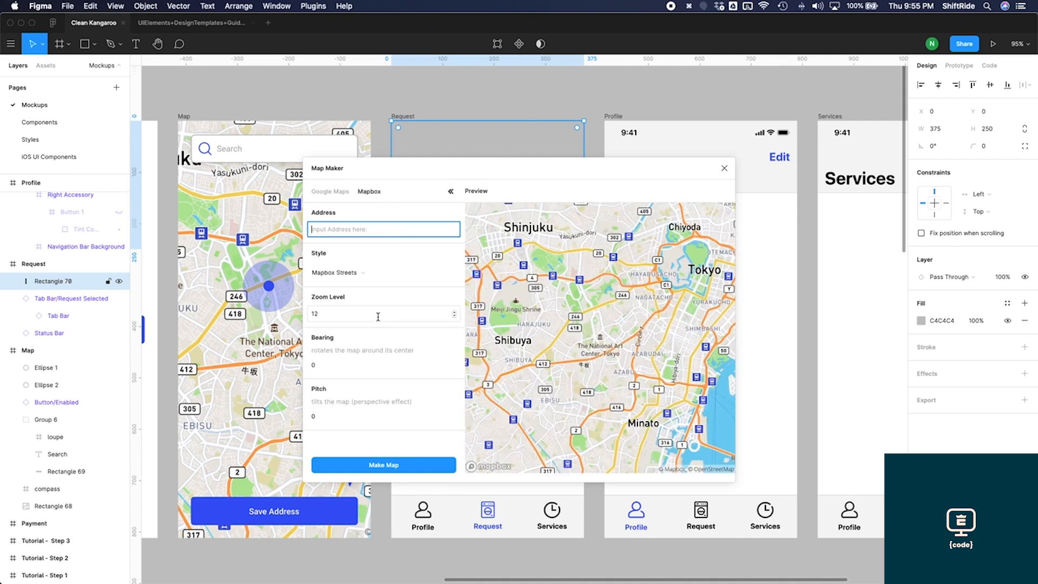
{"action": "left_click", "coordinate": [359, 466]}
{"action": "key", "text": "super+z"}
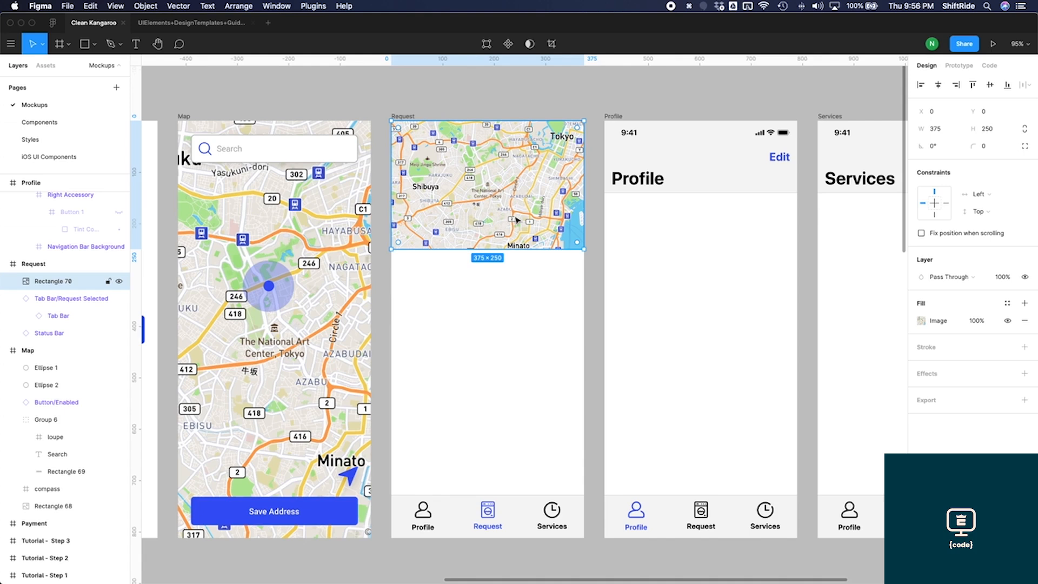
{"action": "key", "text": "super+bracketleft"}
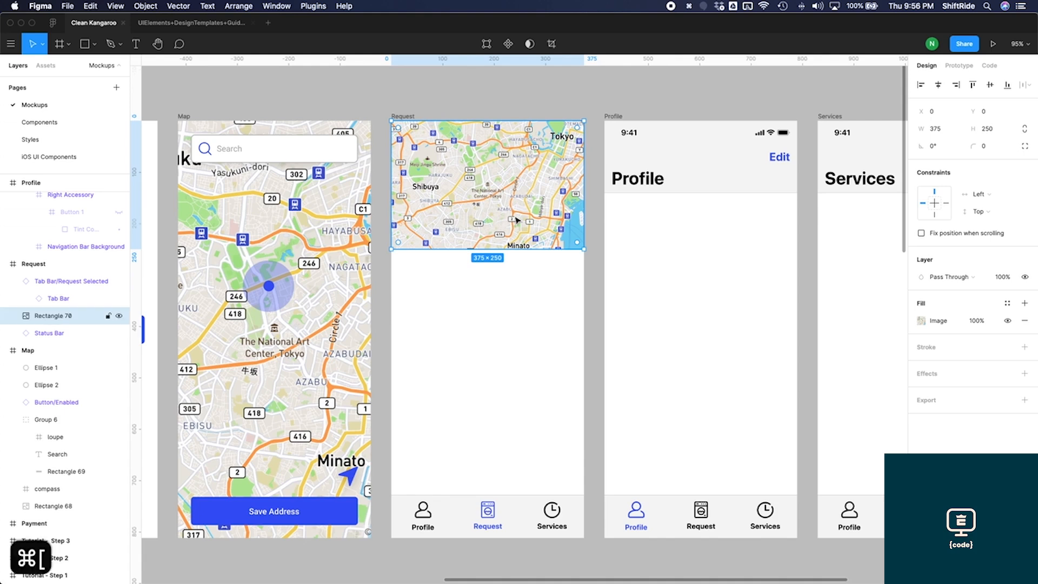
{"action": "key", "text": "super+bracketleft"}
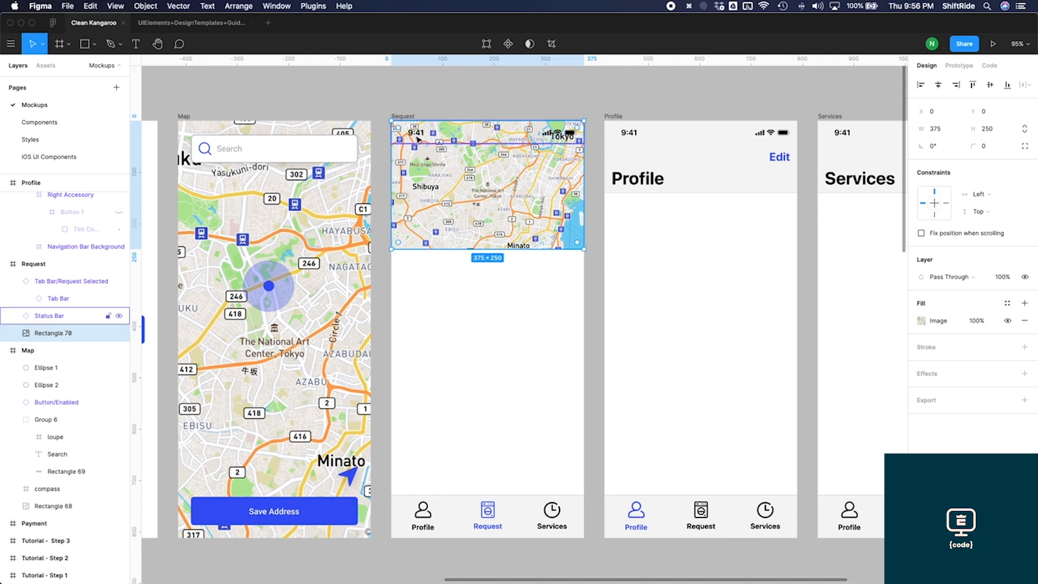
Step: Draw a 375 × 34 rectangle across the top of the Request screen and place it between the status bar and the map
{"action": "key", "text": "r"}
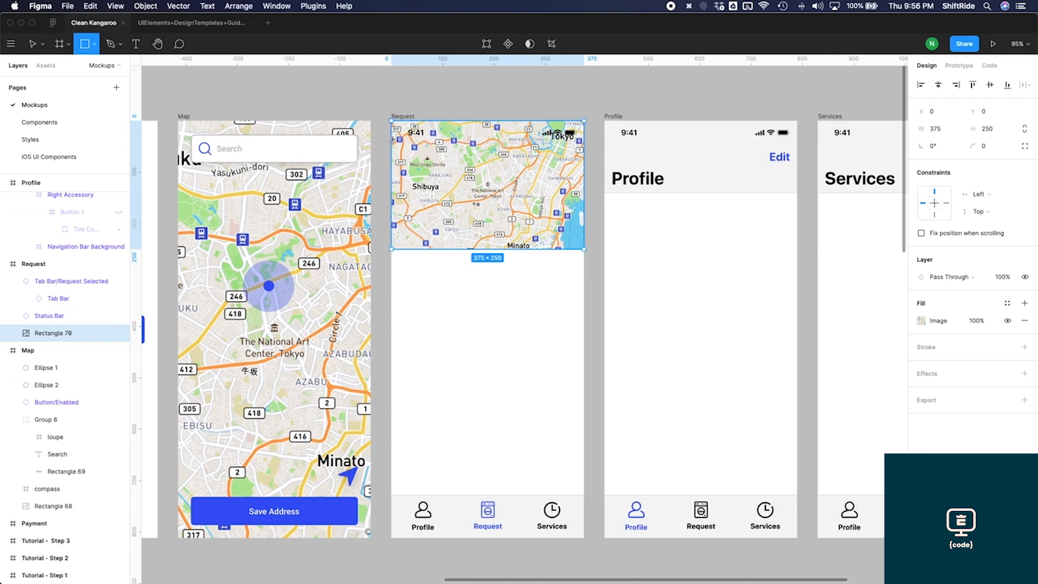
{"action": "left_click_drag", "start_coordinate": [391, 137], "coordinate": [583, 125]}
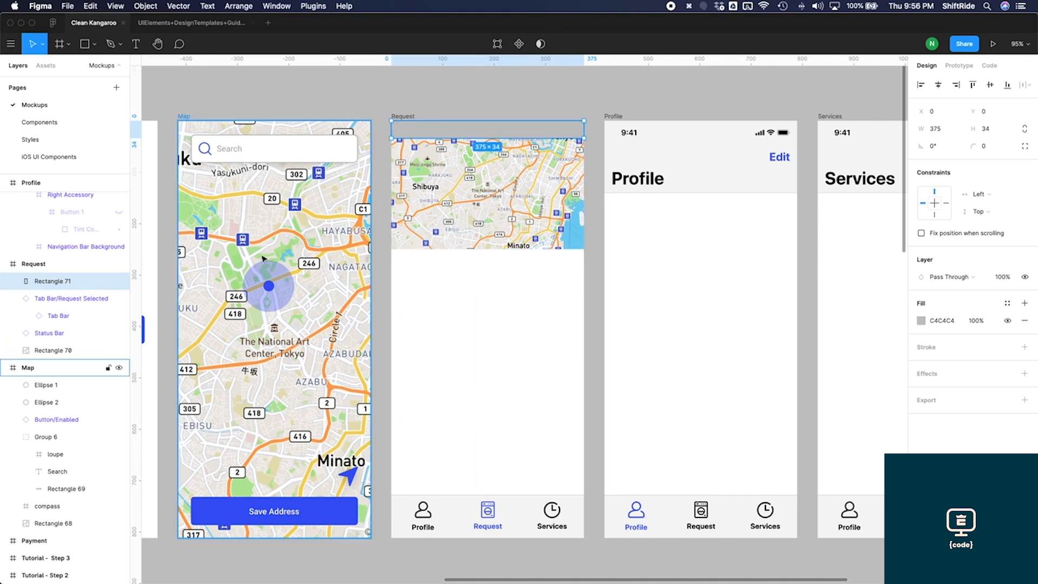
{"action": "left_click_drag", "start_coordinate": [32, 286], "coordinate": [53, 343]}
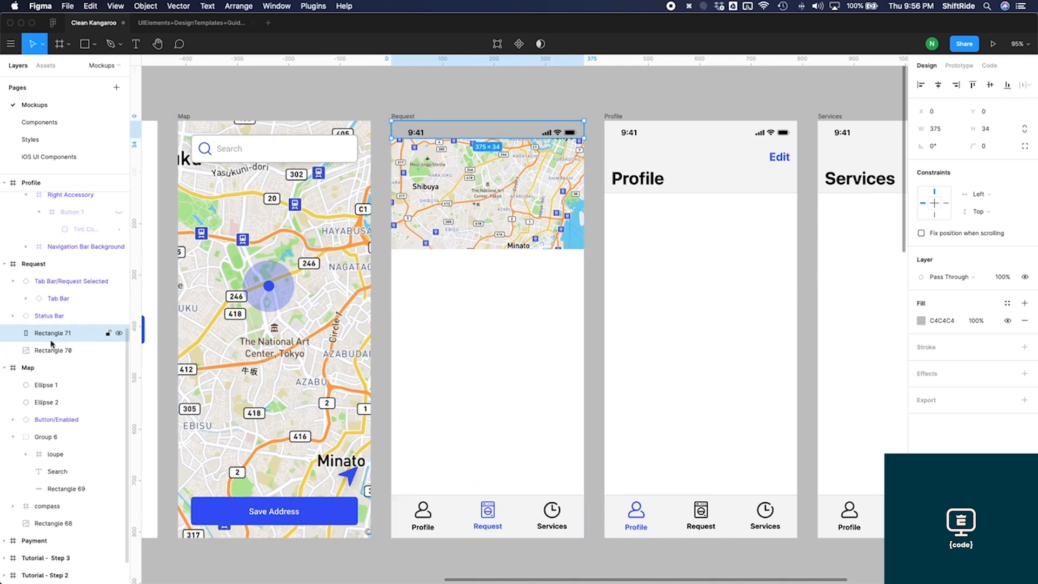
Step: Lock the Request screen's status bar, and resize the rectangle beneath it to 375 × 44 with its Y position at -3
{"action": "left_click", "coordinate": [72, 319]}
{"action": "left_click", "coordinate": [107, 317]}
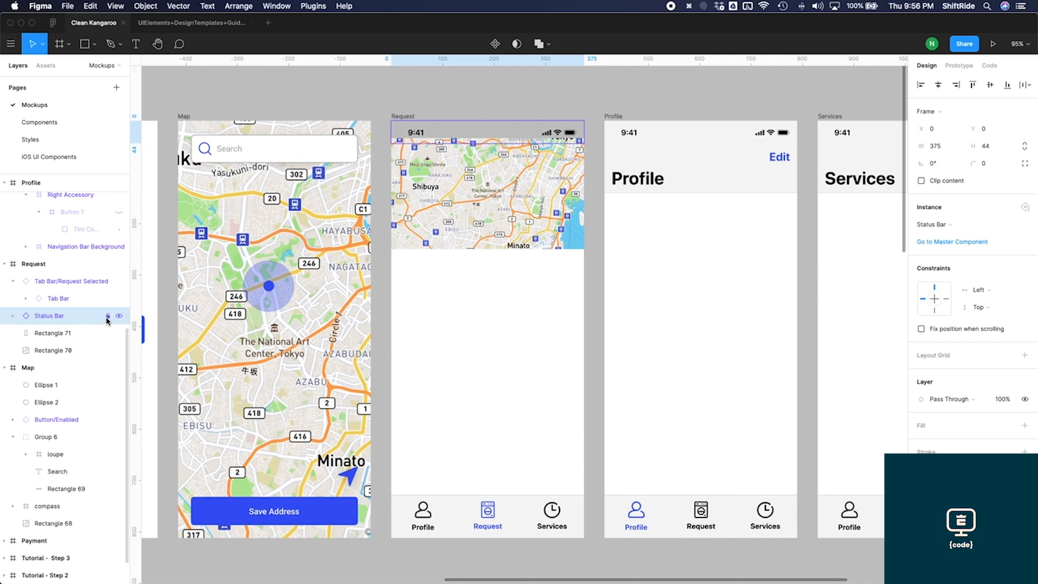
{"action": "left_click", "coordinate": [87, 333]}
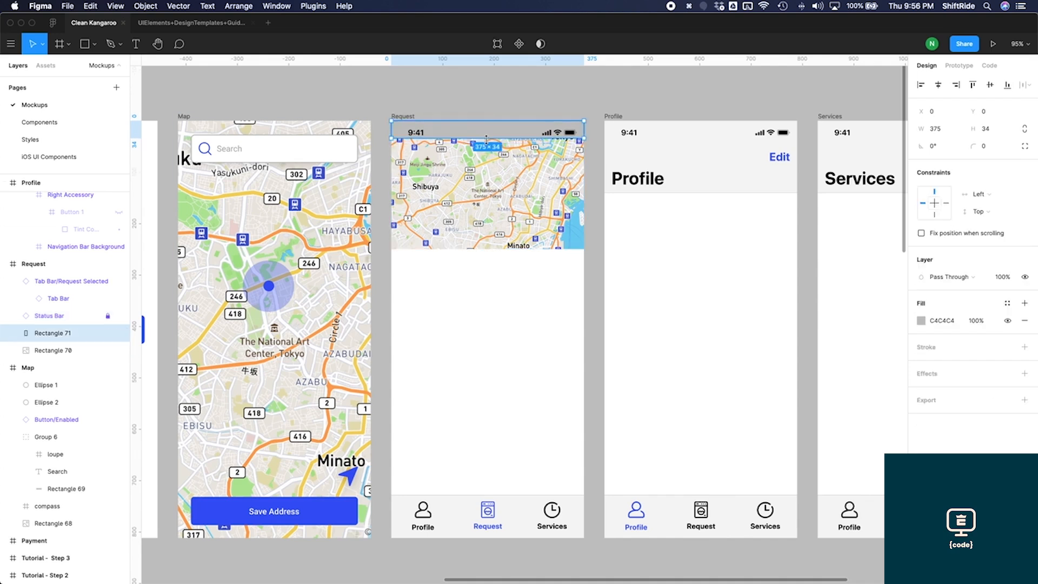
{"action": "left_click_drag", "start_coordinate": [485, 137], "coordinate": [486, 144]}
{"action": "key", "text": "Up"}
{"action": "key", "text": "Up"}
{"action": "key", "text": "Up"}
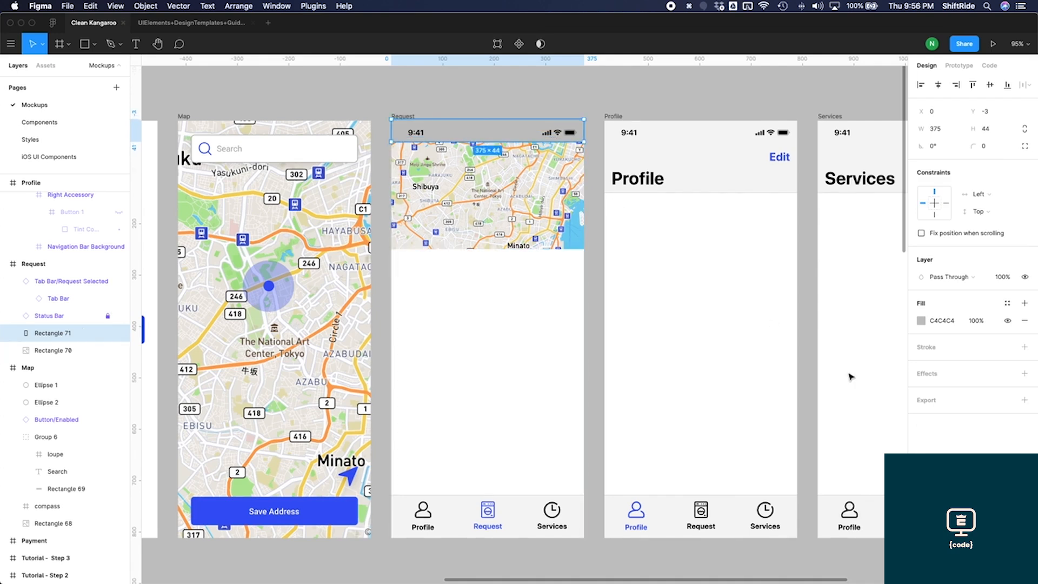
Step: Set the fill of the rectangle behind the status bar to FFFFFF at 50% opacity
{"action": "left_click", "coordinate": [921, 321]}
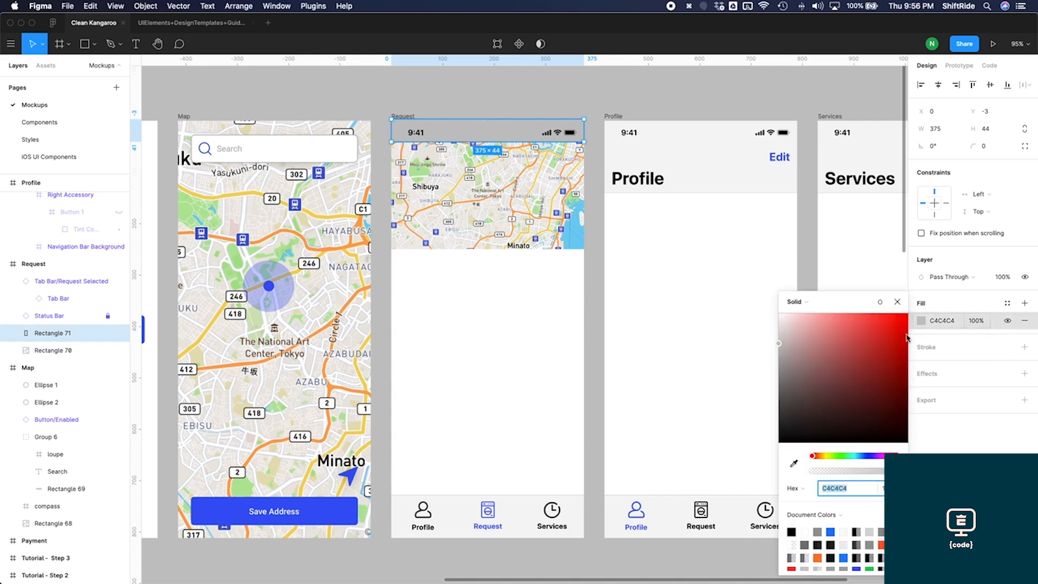
{"action": "type", "text": "ffffff"}
{"action": "key", "text": "Return"}
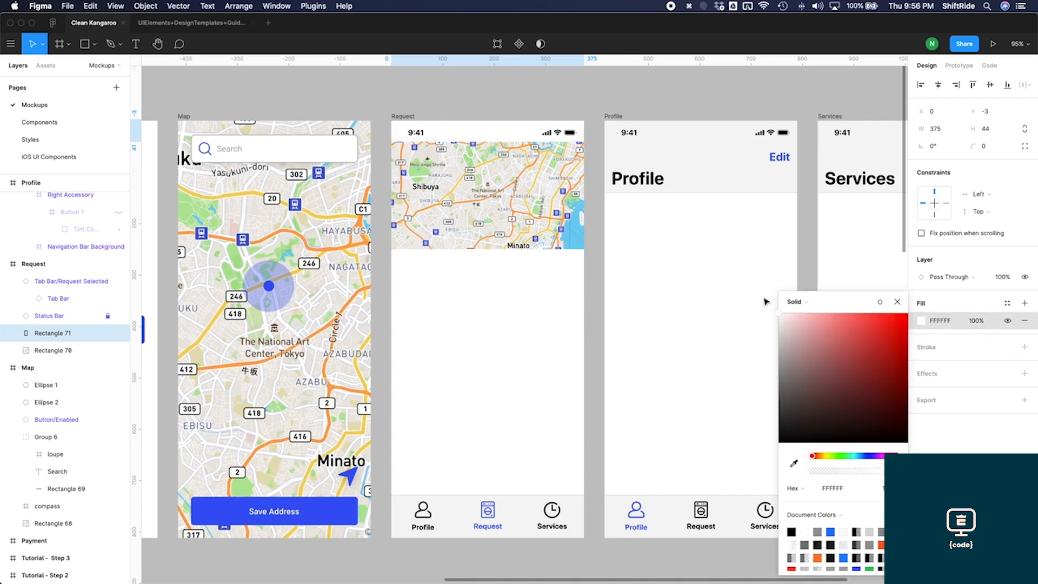
{"action": "key", "text": "Escape"}
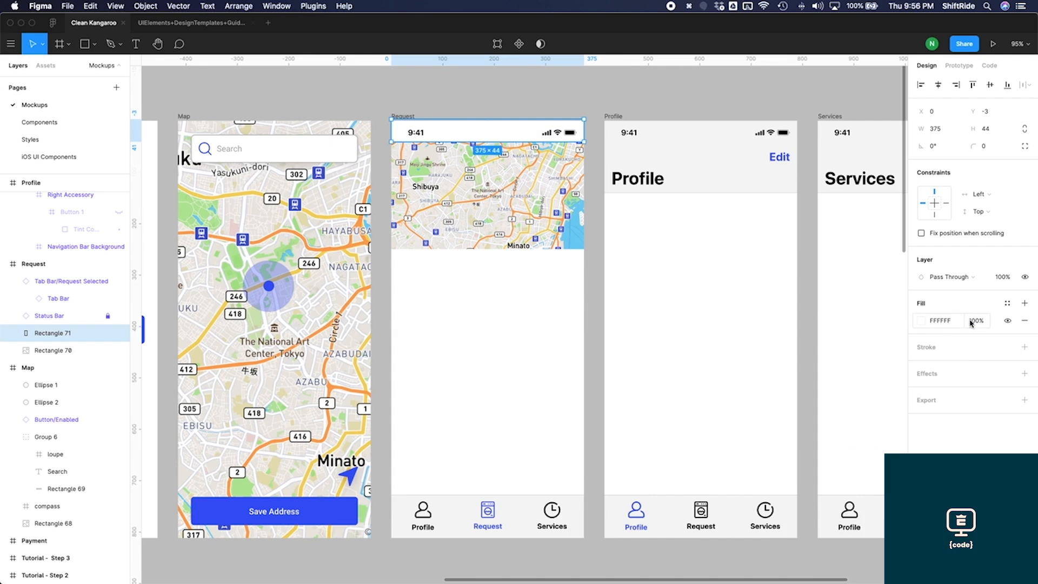
{"action": "left_click", "coordinate": [971, 323]}
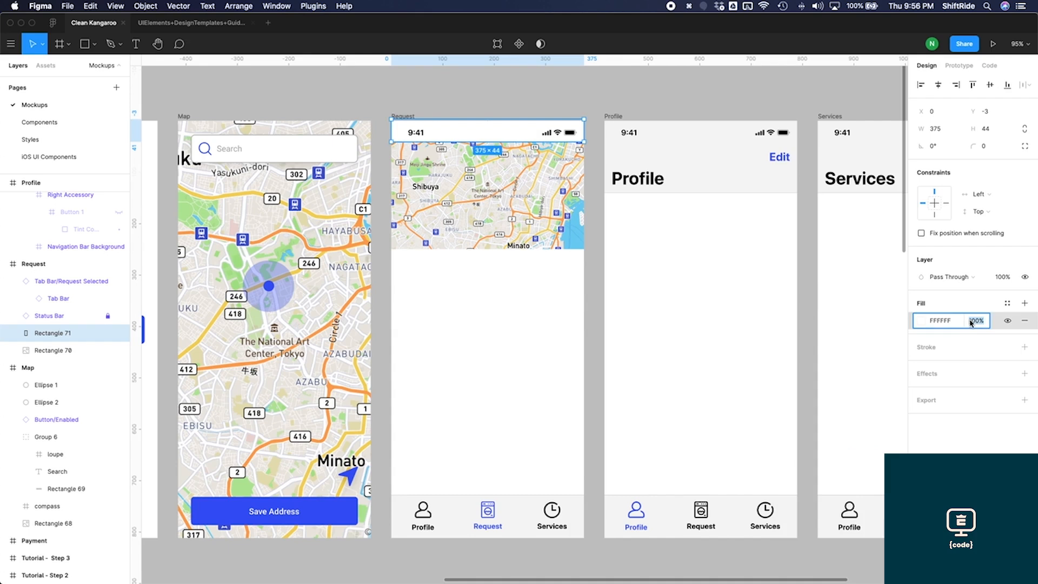
{"action": "type", "text": "0"}
{"action": "key", "text": "Return"}
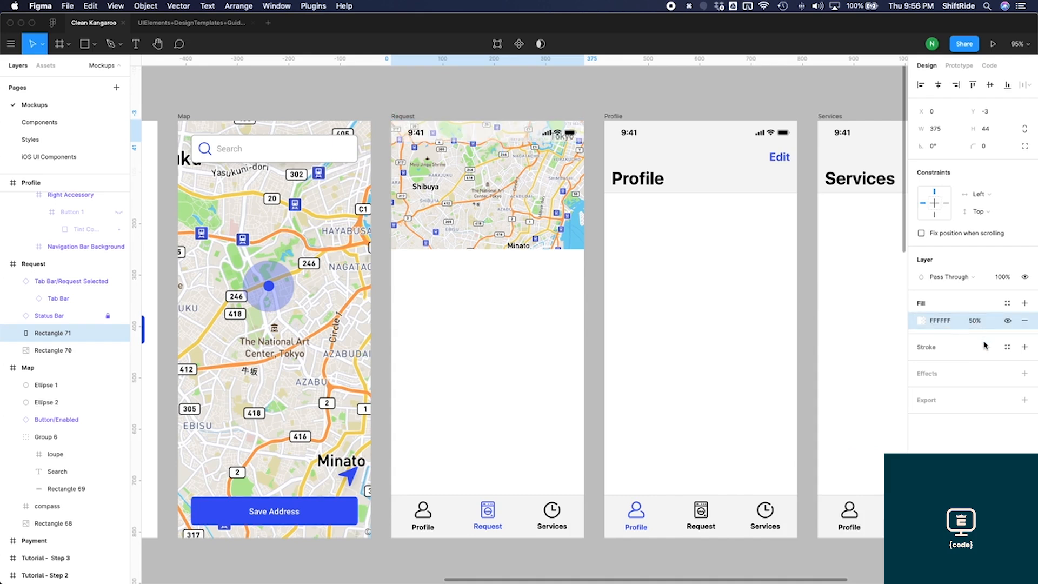
Step: Add a Background Blur effect with a blur of 25 to the rectangle behind the Request screen's status bar
{"action": "left_click", "coordinate": [1024, 373]}
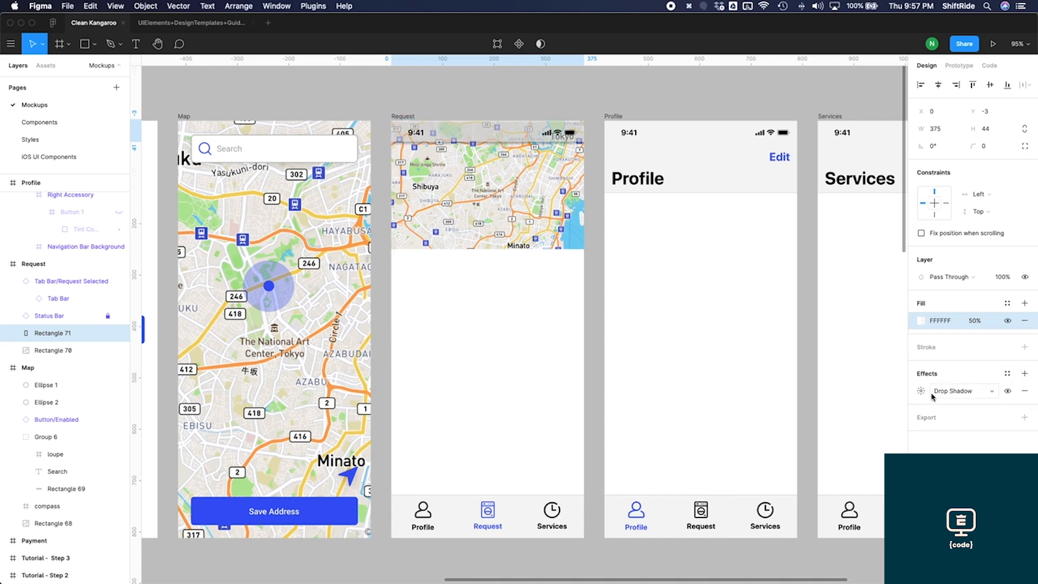
{"action": "left_click", "coordinate": [946, 390]}
{"action": "left_click", "coordinate": [958, 420]}
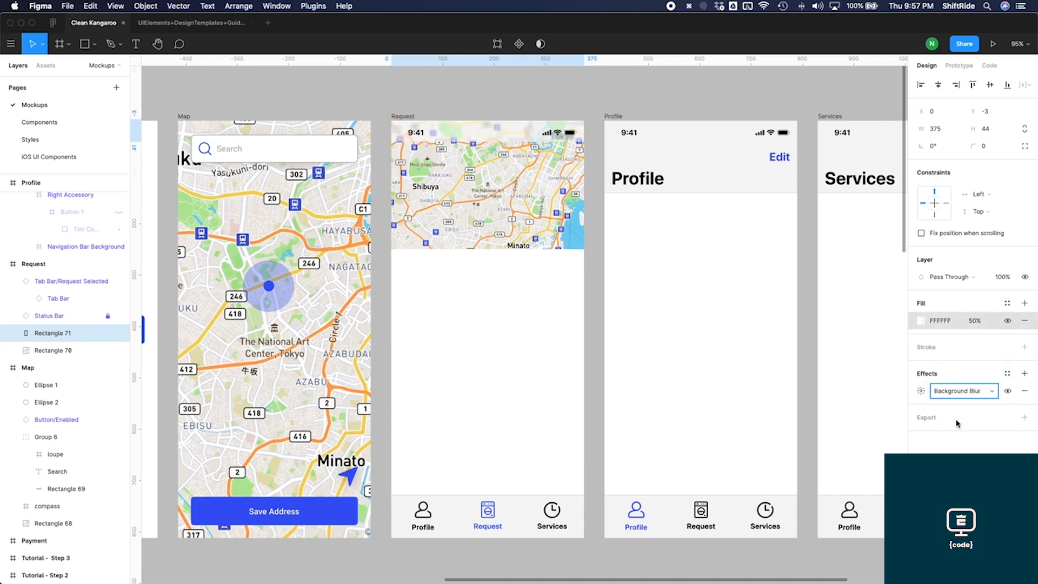
{"action": "left_click", "coordinate": [920, 390]}
{"action": "type", "text": "25"}
{"action": "key", "text": "Return"}
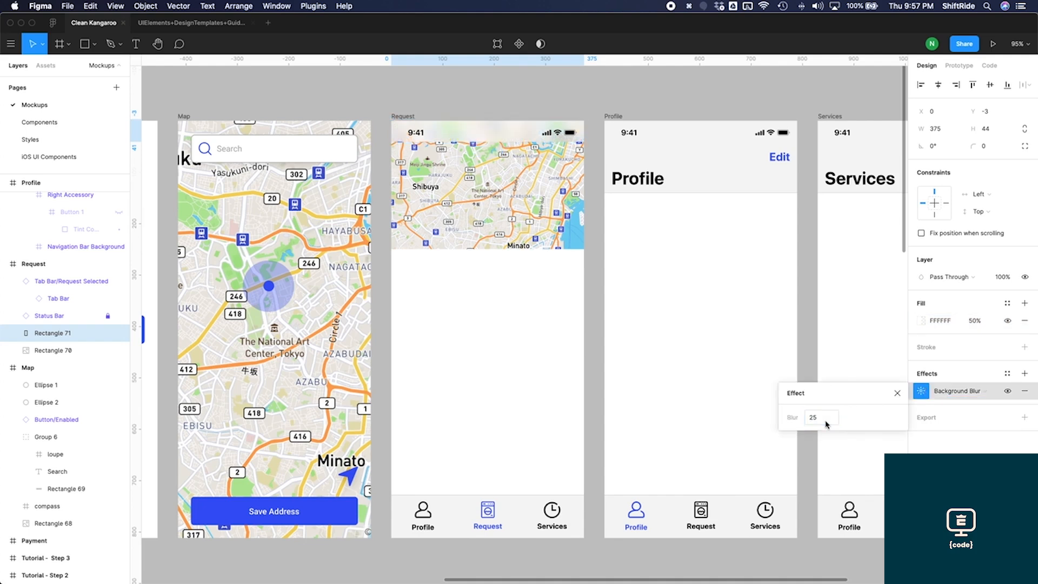
{"action": "left_click", "coordinate": [825, 423]}
{"action": "key", "text": "Return"}
{"action": "left_click", "coordinate": [384, 111]}
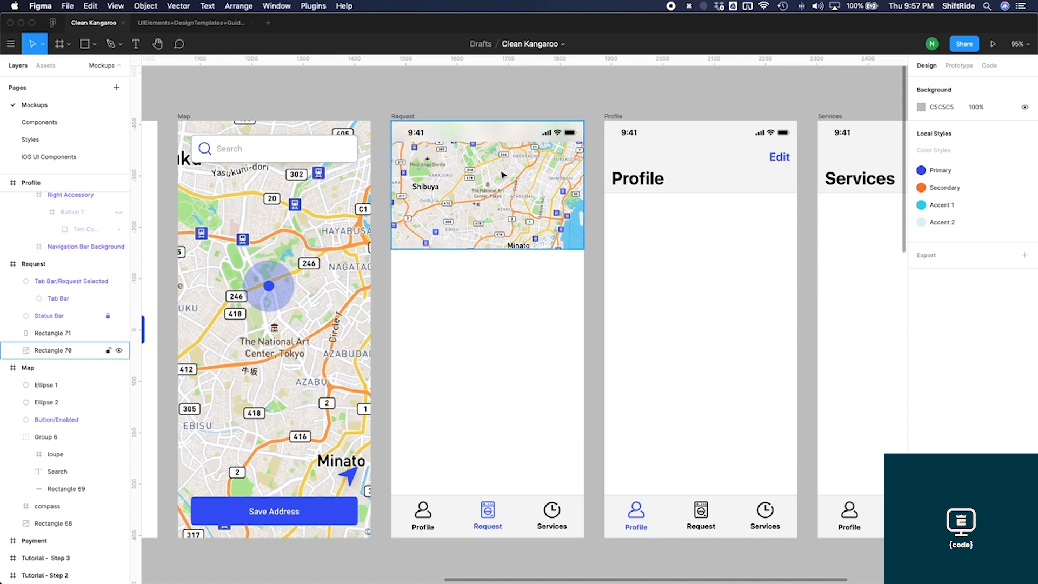
Step: Switch to Finder, open the Request folder inside Icons, and import refresh.svg and maps-and-flags.svg into the Figma canvas
{"action": "left_click", "coordinate": [470, 229]}
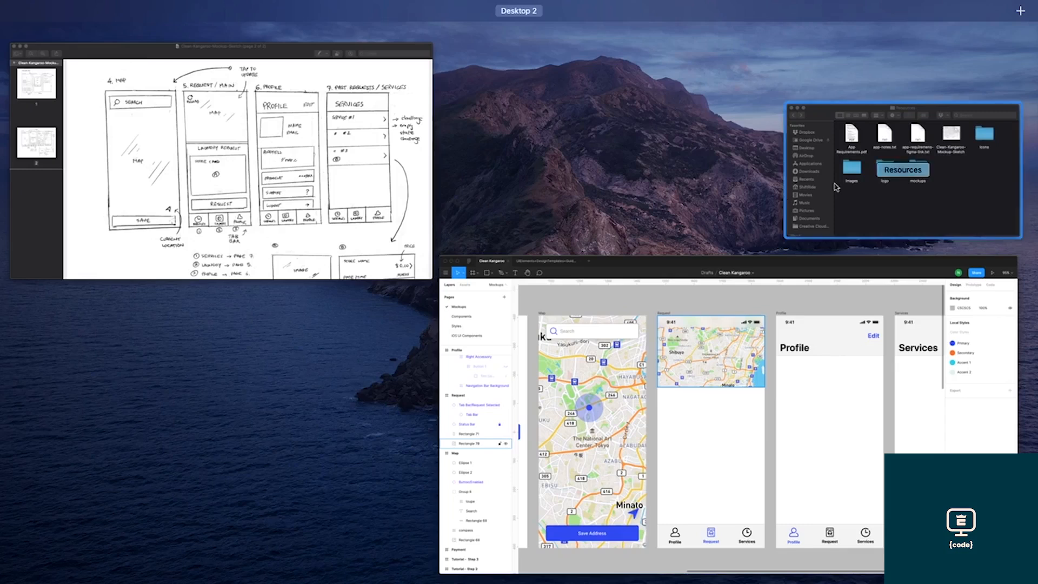
{"action": "left_click", "coordinate": [897, 173]}
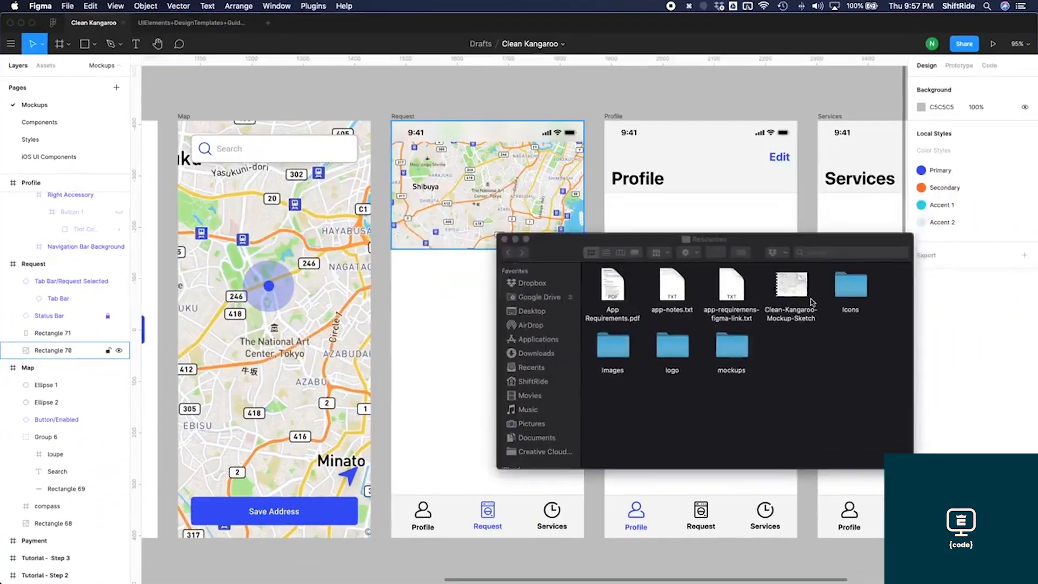
{"action": "double_click", "coordinate": [856, 294]}
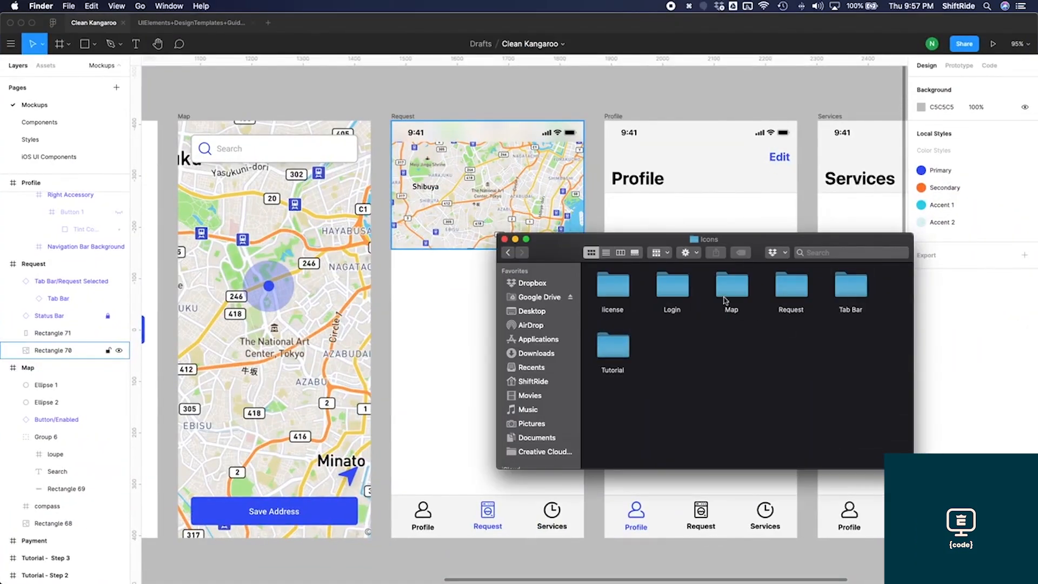
{"action": "double_click", "coordinate": [792, 287]}
{"action": "left_click_drag", "start_coordinate": [717, 337], "coordinate": [457, 346]}
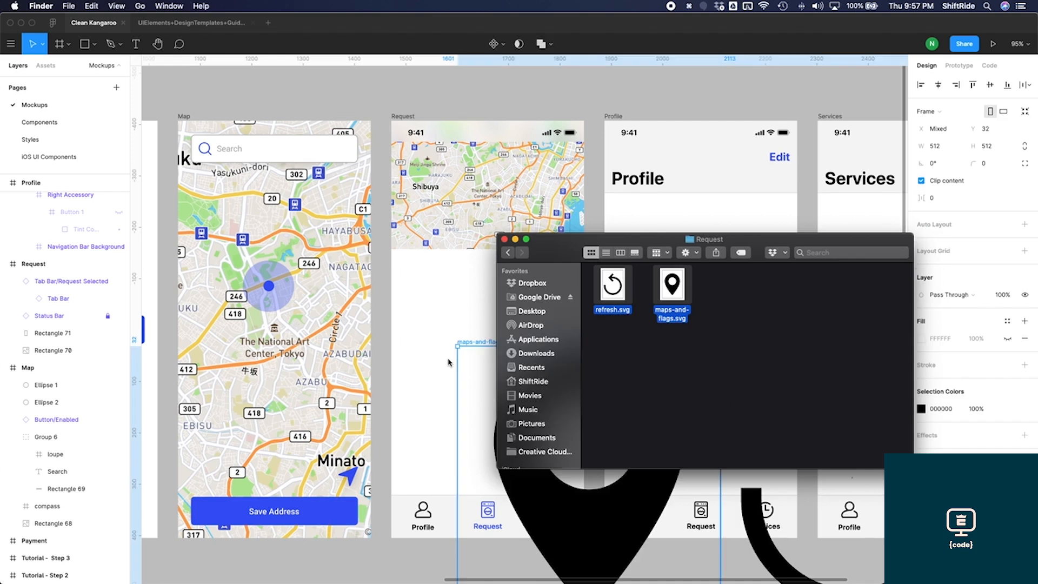
{"action": "left_click", "coordinate": [449, 362]}
Step: Constrain the proportions of the imported refresh and maps-and-flags icons and resize both to 38 × 38
{"action": "left_click", "coordinate": [1028, 146]}
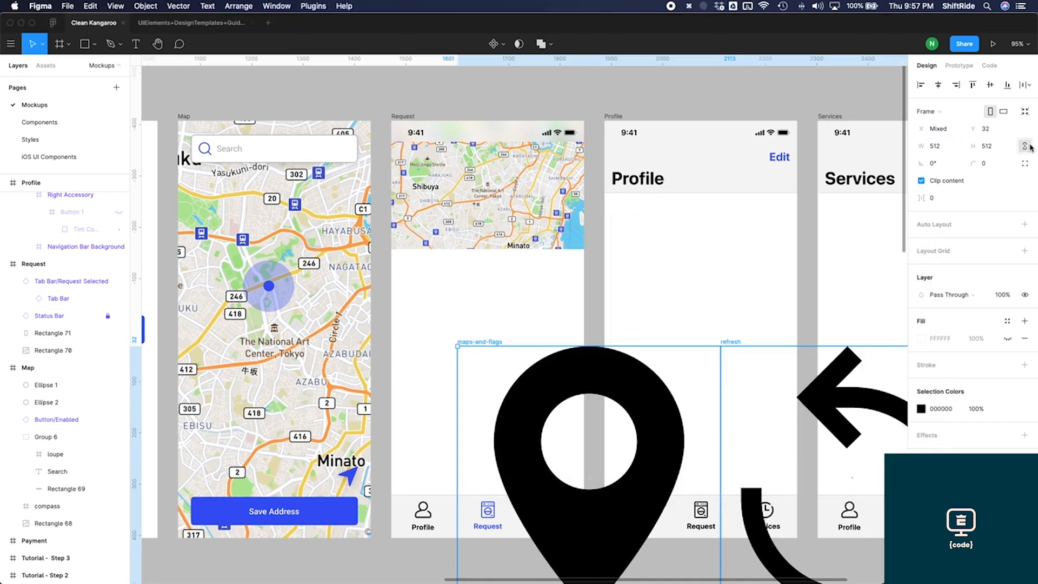
{"action": "left_click", "coordinate": [941, 151]}
{"action": "type", "text": "38"}
{"action": "key", "text": "Return"}
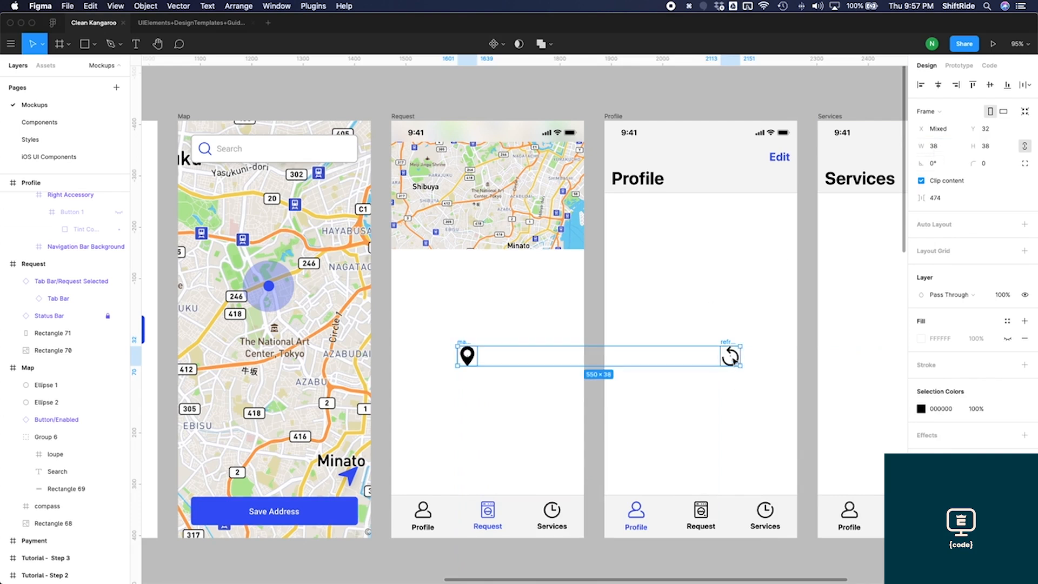
Step: Move the refresh icon into the blank area of the Request screen and the map pin onto the middle of its map
{"action": "left_click_drag", "start_coordinate": [732, 356], "coordinate": [699, 328]}
{"action": "key", "text": "super+z"}
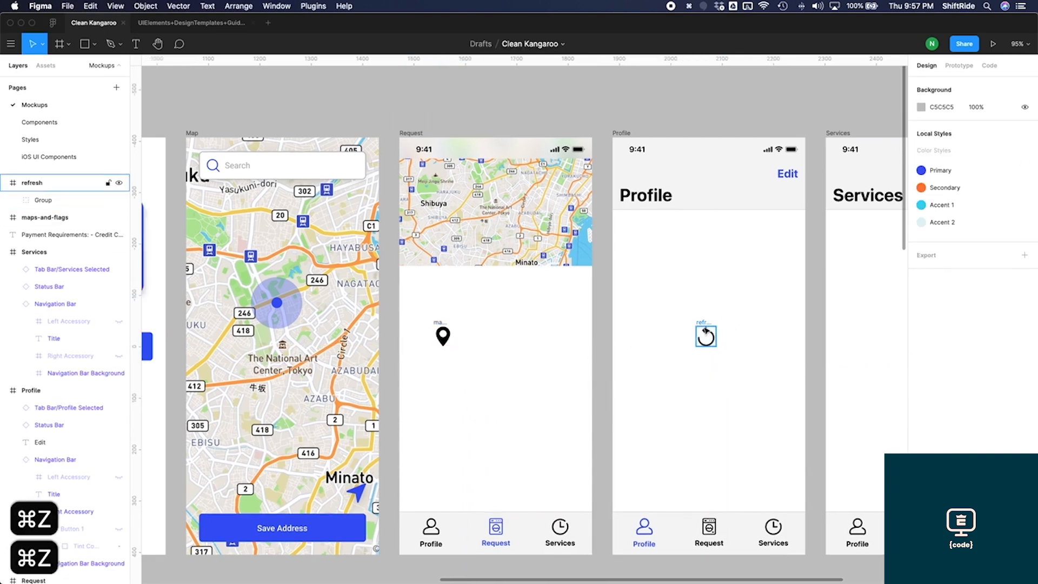
{"action": "left_click_drag", "start_coordinate": [706, 326], "coordinate": [546, 311]}
{"action": "left_click_drag", "start_coordinate": [439, 324], "coordinate": [493, 195]}
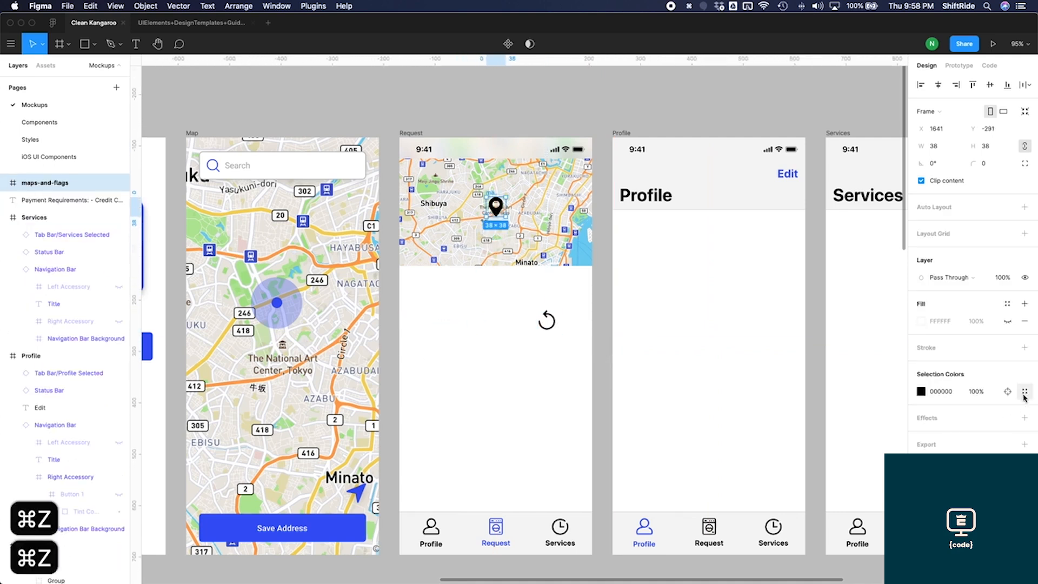
Step: Apply the Primary color style to the map pin and add a drop shadow with a Y offset of 10
{"action": "left_click", "coordinate": [1024, 393]}
{"action": "left_click", "coordinate": [807, 415]}
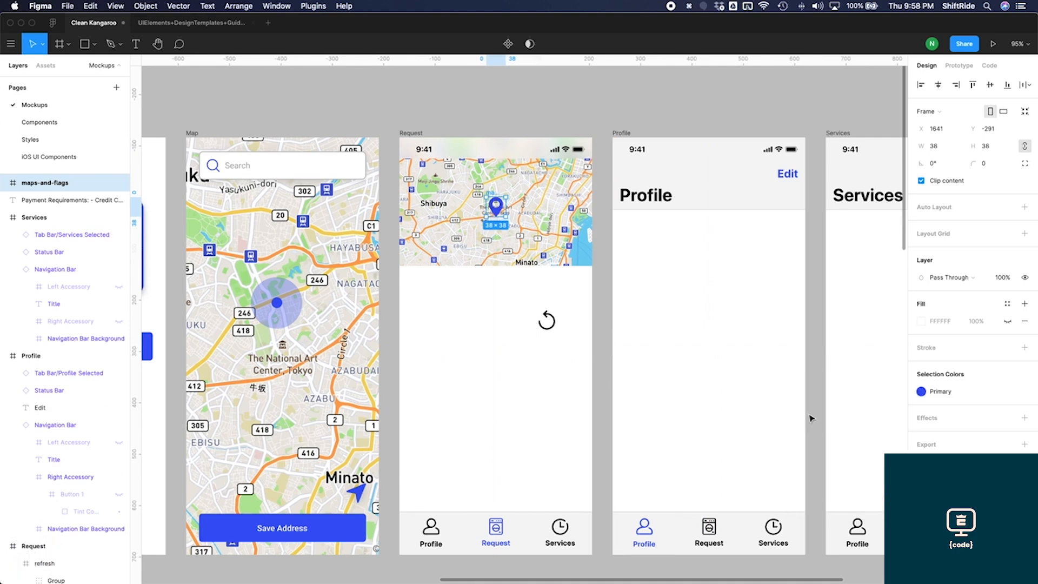
{"action": "left_click", "coordinate": [1024, 417]}
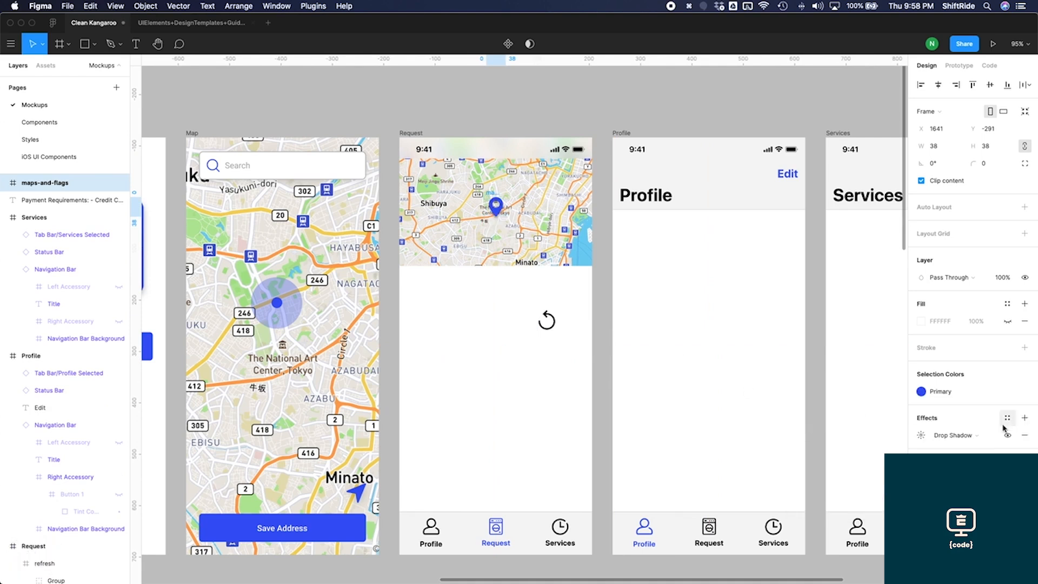
{"action": "left_click", "coordinate": [922, 435]}
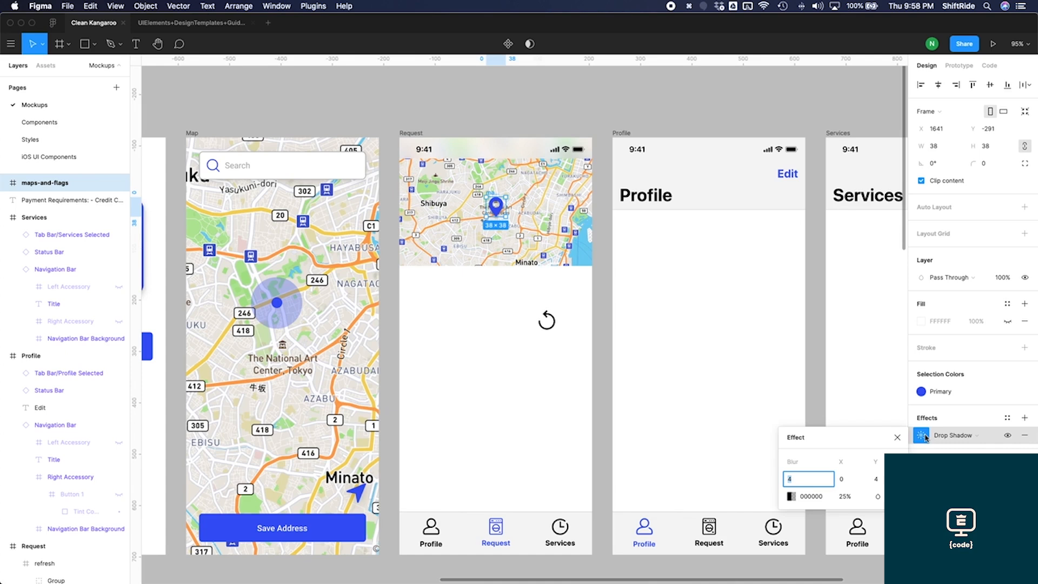
{"action": "left_click", "coordinate": [876, 479]}
{"action": "type", "text": "8"}
{"action": "key", "text": "Return"}
{"action": "left_click", "coordinate": [876, 479]}
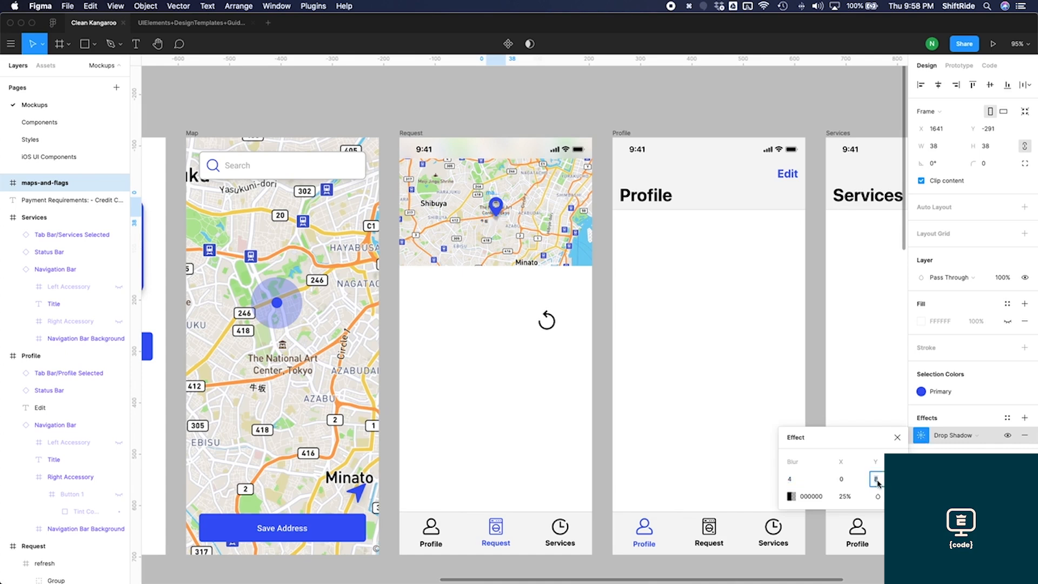
{"action": "type", "text": "10"}
{"action": "key", "text": "Return"}
Step: Set the map pin's drop shadow to a blur of 10 and an opacity of 15%
{"action": "left_click", "coordinate": [800, 479]}
{"action": "type", "text": "10"}
{"action": "key", "text": "Return"}
{"action": "left_click", "coordinate": [844, 496]}
{"action": "type", "text": "15"}
{"action": "key", "text": "Return"}
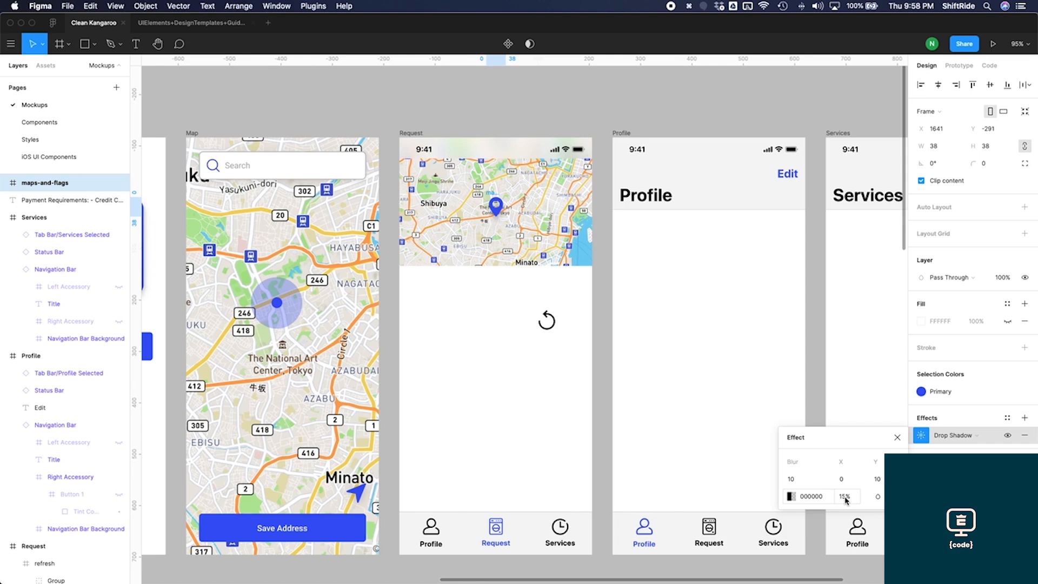
{"action": "left_click", "coordinate": [599, 267]}
{"action": "scroll", "coordinate": [500, 205], "scroll_direction": "up", "scroll_amount": 5}
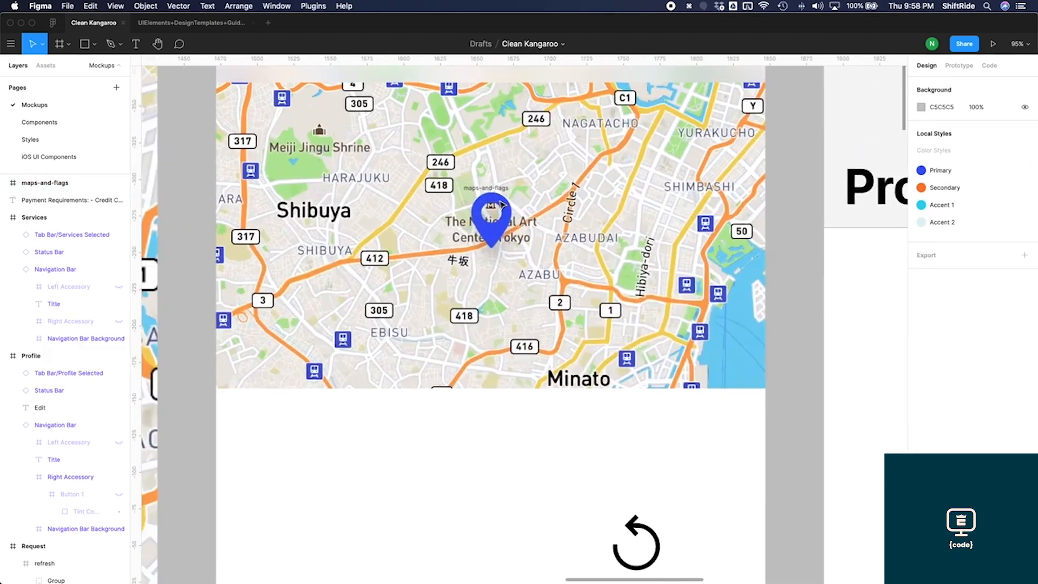
{"action": "scroll", "coordinate": [501, 205], "scroll_direction": "down", "scroll_amount": 2}
{"action": "scroll", "coordinate": [546, 327], "scroll_direction": "down", "scroll_amount": 5}
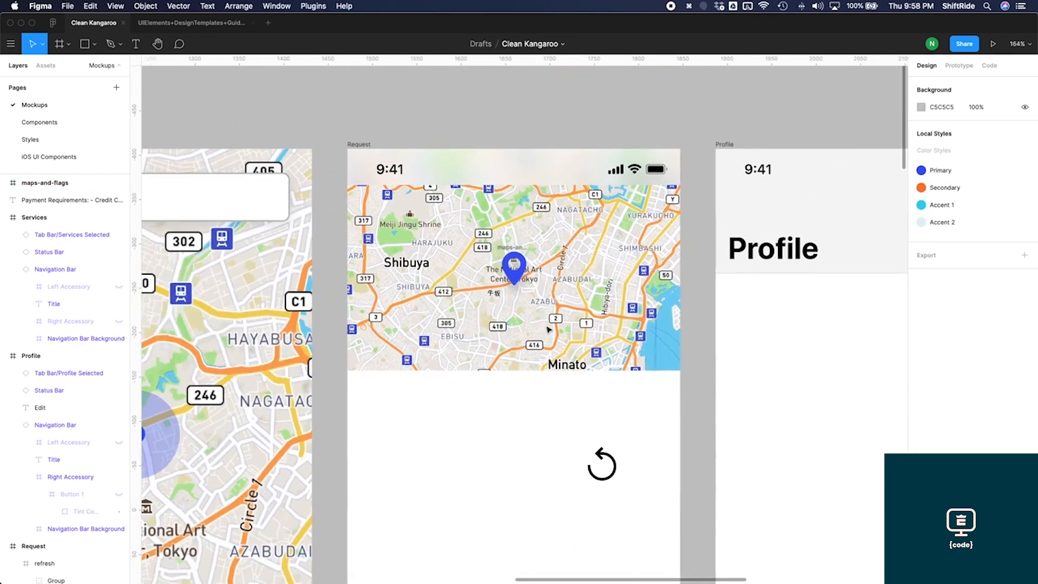
Step: Apply the Primary color style to the refresh icon and move it onto the upper-left corner of the Request map
{"action": "left_click", "coordinate": [602, 463]}
{"action": "left_click", "coordinate": [1007, 505]}
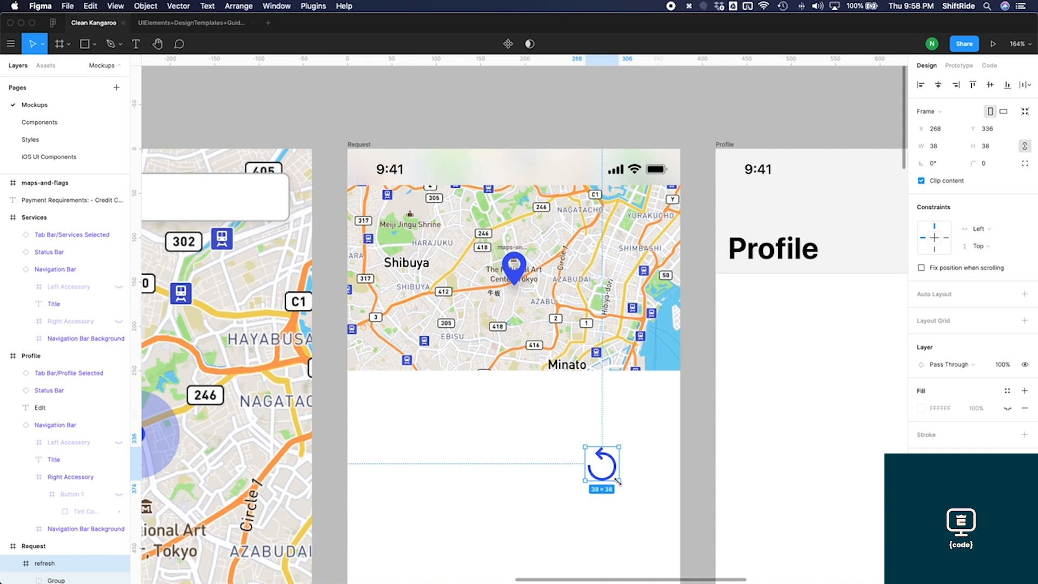
{"action": "left_click_drag", "start_coordinate": [600, 455], "coordinate": [381, 200]}
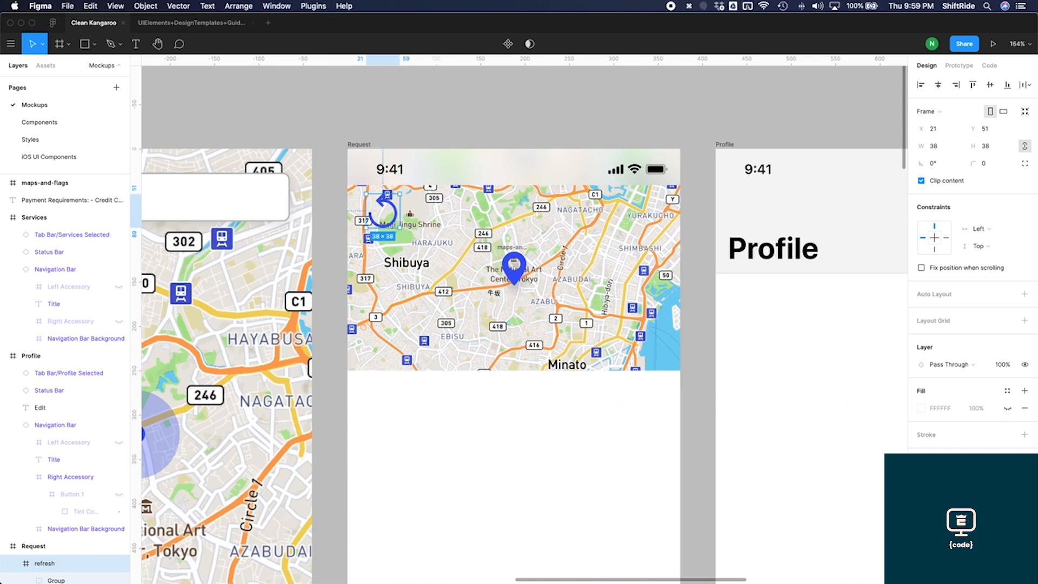
Step: Add a drop shadow to the refresh icon with a Y offset of 0, a blur of 10 and an opacity of 10%
{"action": "left_click", "coordinate": [1025, 505]}
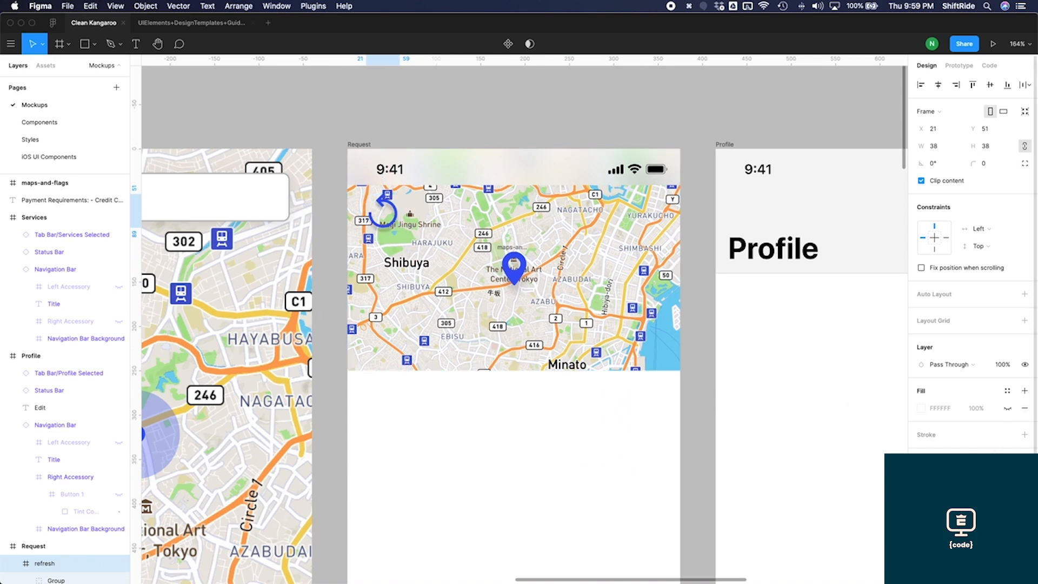
{"action": "left_click", "coordinate": [921, 523]}
{"action": "left_click", "coordinate": [879, 548]}
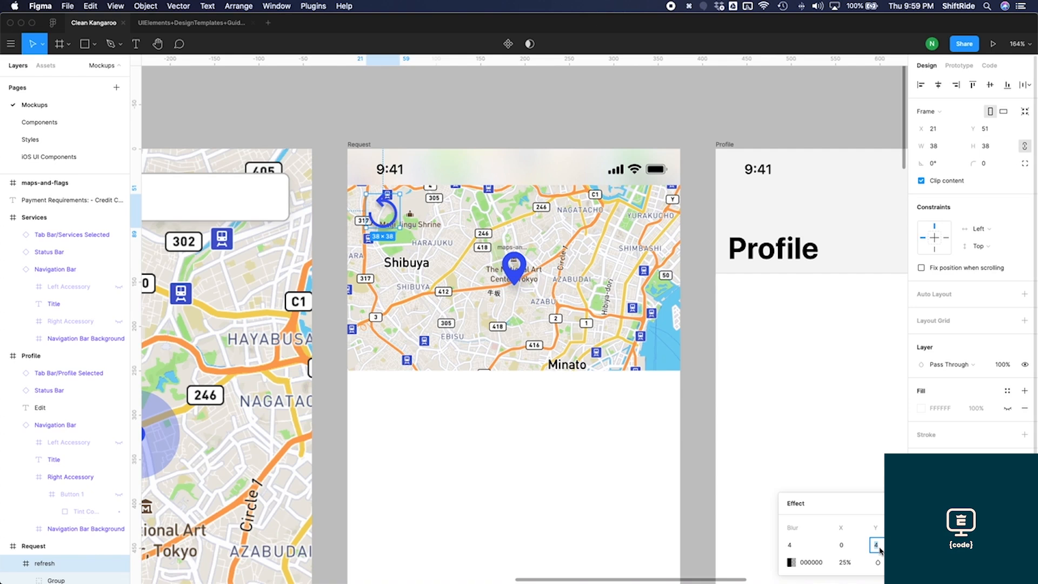
{"action": "type", "text": "0"}
{"action": "left_click", "coordinate": [805, 545]}
{"action": "type", "text": "10"}
{"action": "key", "text": "Return"}
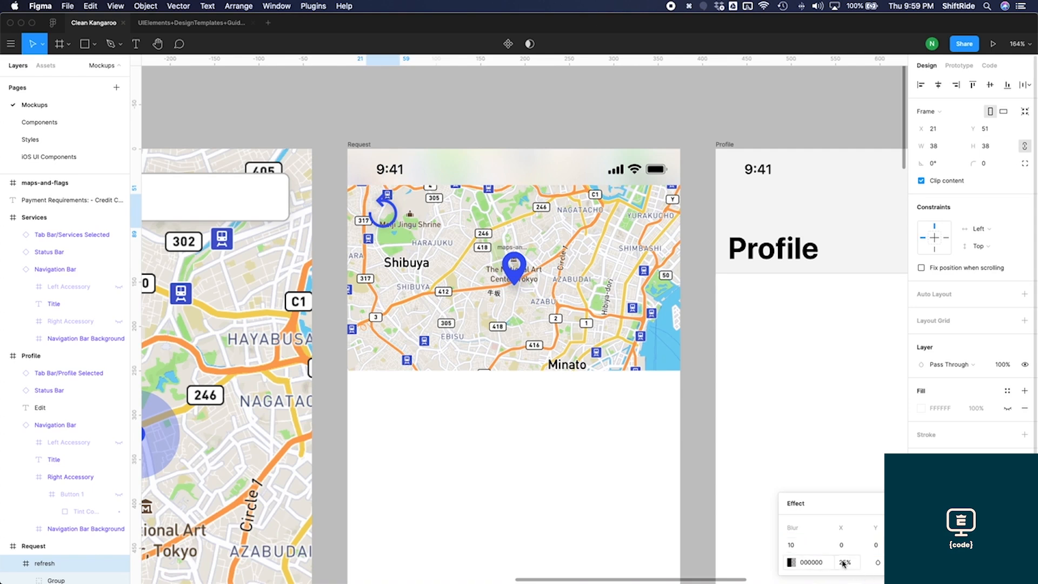
{"action": "left_click", "coordinate": [844, 563]}
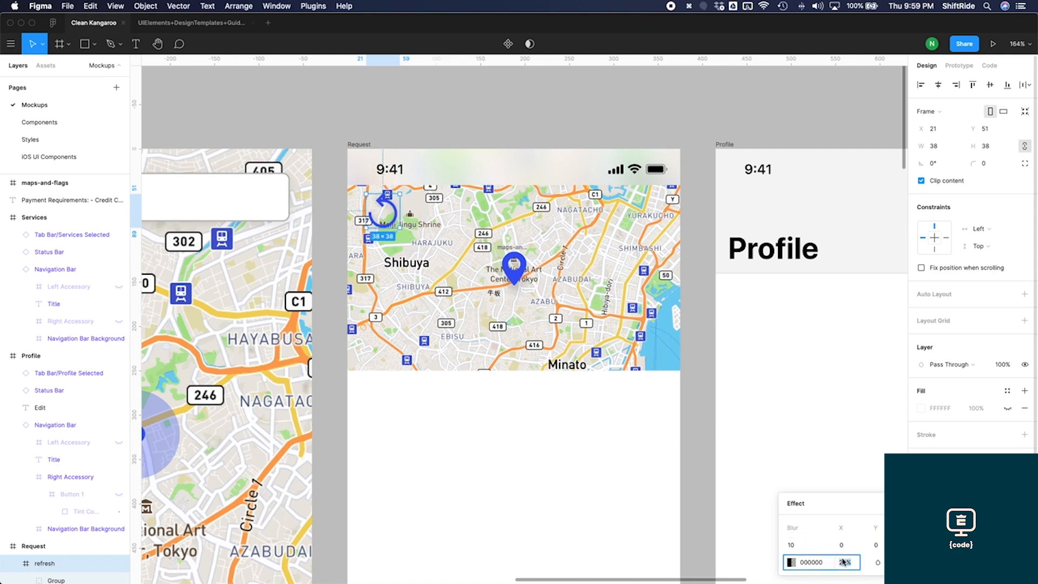
{"action": "type", "text": "10"}
{"action": "key", "text": "Return"}
{"action": "left_click", "coordinate": [630, 441]}
Step: Reposition the refresh icon on the Request map to X 15, Y 52
{"action": "left_click", "coordinate": [385, 216]}
{"action": "left_click", "coordinate": [605, 447]}
{"action": "scroll", "coordinate": [605, 447], "scroll_direction": "down", "scroll_amount": 3}
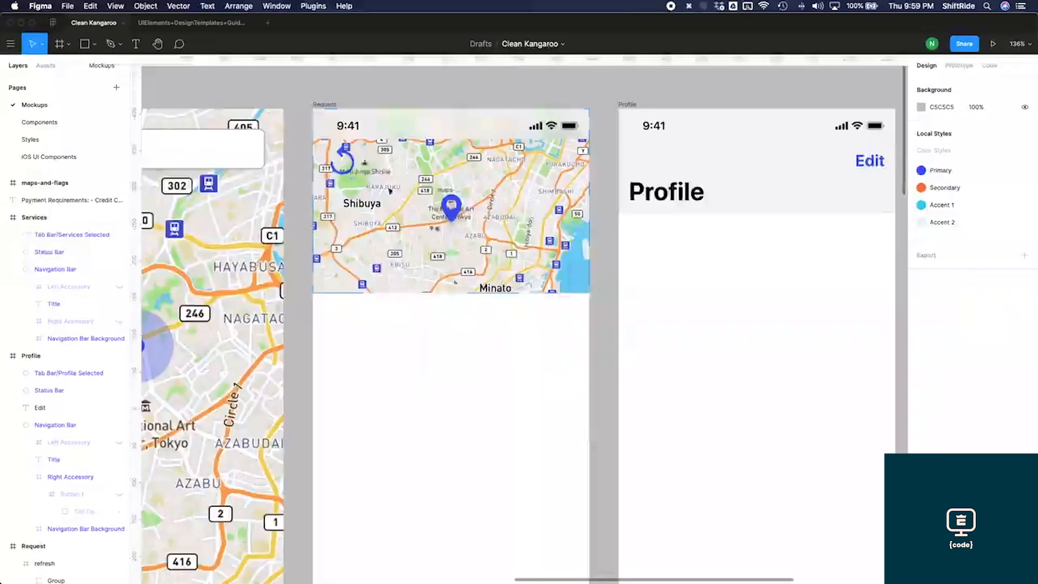
{"action": "left_click", "coordinate": [339, 174]}
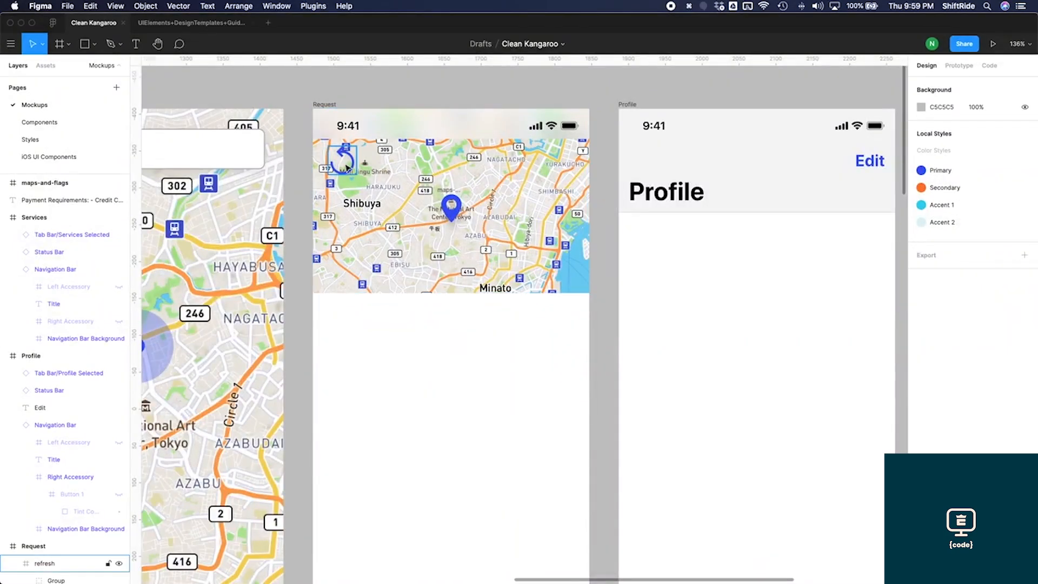
{"action": "left_click", "coordinate": [346, 167]}
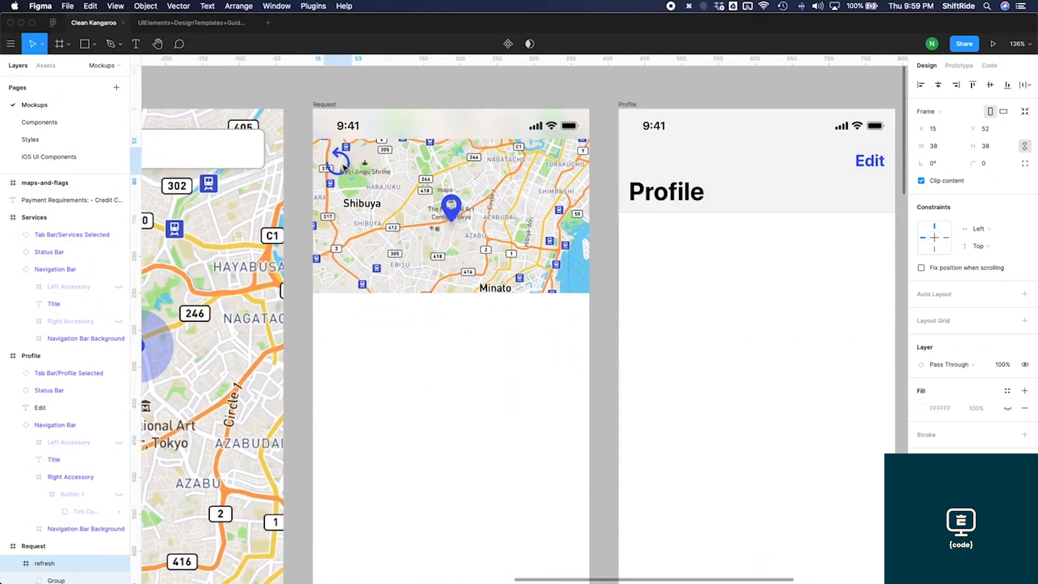
Step: Switch to Preview to check the Request screen layout in the mockup sketch, and return to Figma
{"action": "key", "text": "ctrl+Up"}
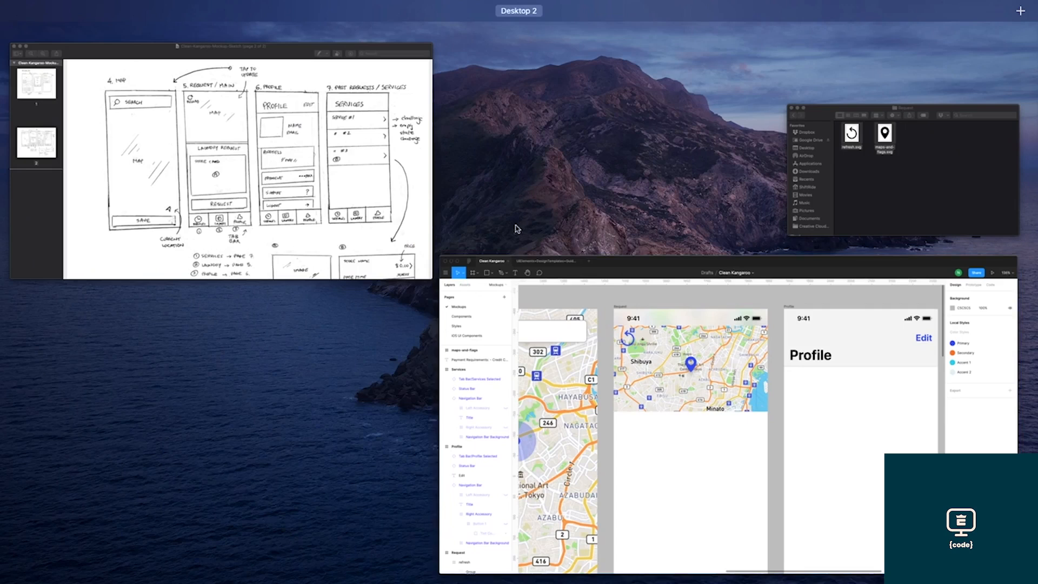
{"action": "left_click", "coordinate": [365, 228]}
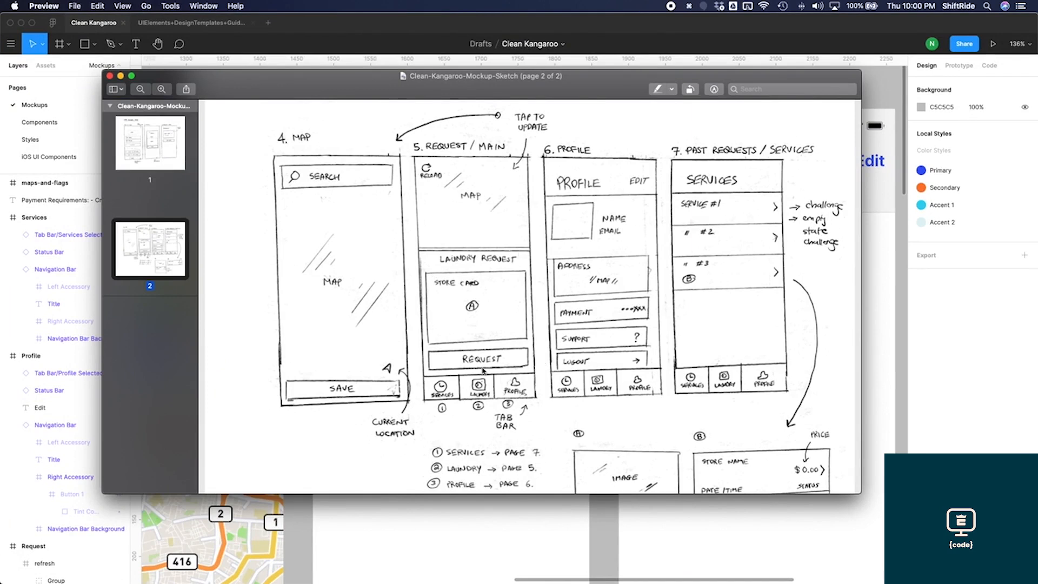
{"action": "left_click", "coordinate": [502, 529]}
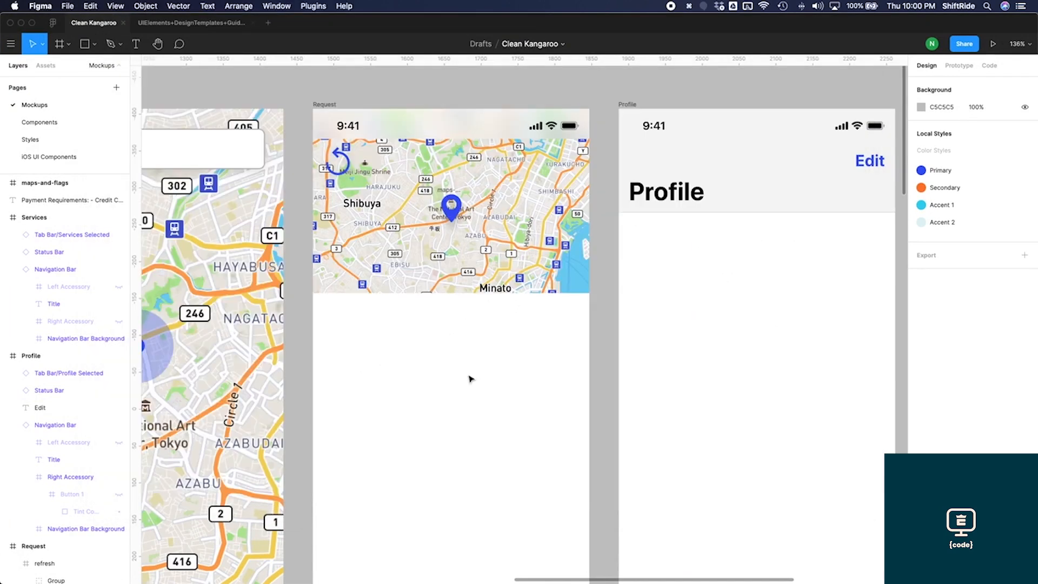
Step: Draw a 375 × 499 rectangle on the Request screen from the map's lower part down to the tab bar
{"action": "scroll", "coordinate": [471, 377], "scroll_direction": "down", "scroll_amount": 5}
{"action": "key", "text": "r"}
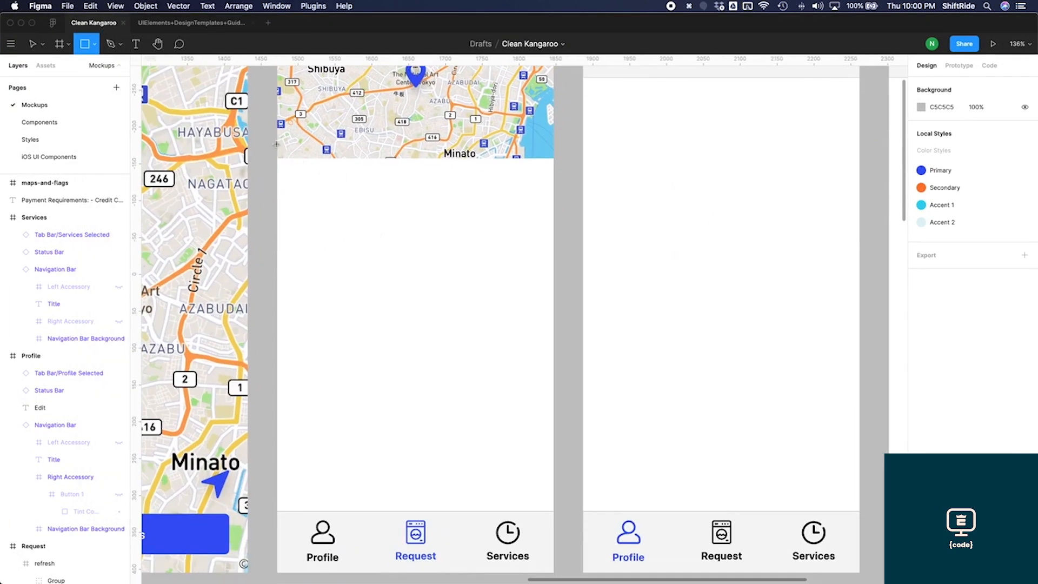
{"action": "mouse_move", "coordinate": [278, 144]}
{"action": "left_mouse_down"}
{"action": "mouse_move", "coordinate": [521, 486]}
{"action": "mouse_move", "coordinate": [554, 512]}
{"action": "left_mouse_up"}
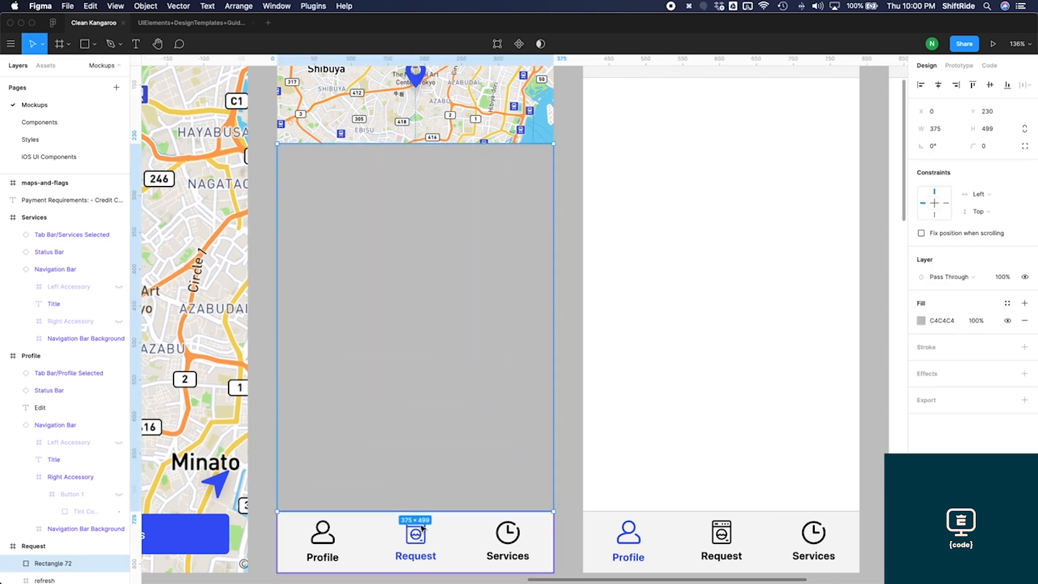
Step: Shorten the new Request rectangle to a height of 496 and shift it down to Y 233, against the tab bar
{"action": "scroll", "coordinate": [397, 518], "scroll_direction": "up", "scroll_amount": 3}
{"action": "scroll", "coordinate": [398, 519], "scroll_direction": "up", "scroll_amount": 5}
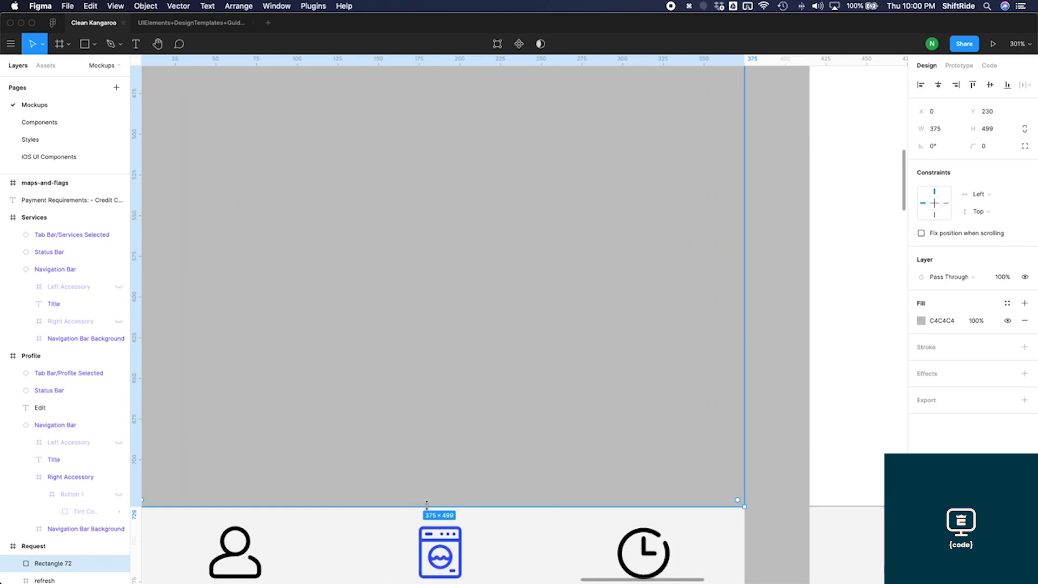
{"action": "left_click_drag", "start_coordinate": [426, 505], "coordinate": [426, 502]}
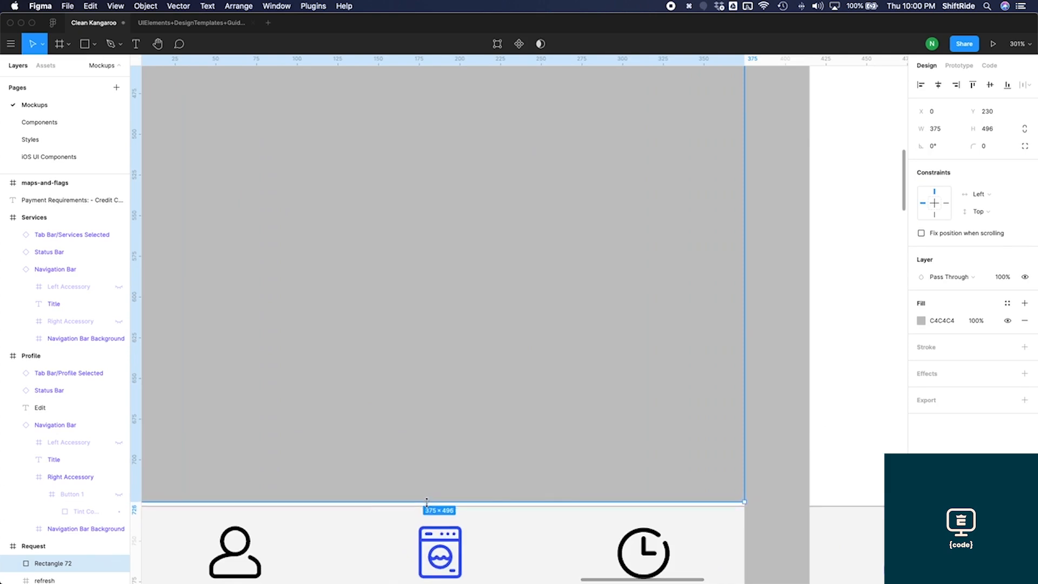
{"action": "key", "text": "Down"}
{"action": "key", "text": "Down"}
{"action": "key", "text": "Down"}
{"action": "left_click", "coordinate": [768, 446]}
{"action": "scroll", "coordinate": [762, 444], "scroll_direction": "down", "scroll_amount": 6}
Step: Change the fill of the rectangle below the Request map to FFFFFF
{"action": "left_click", "coordinate": [586, 334]}
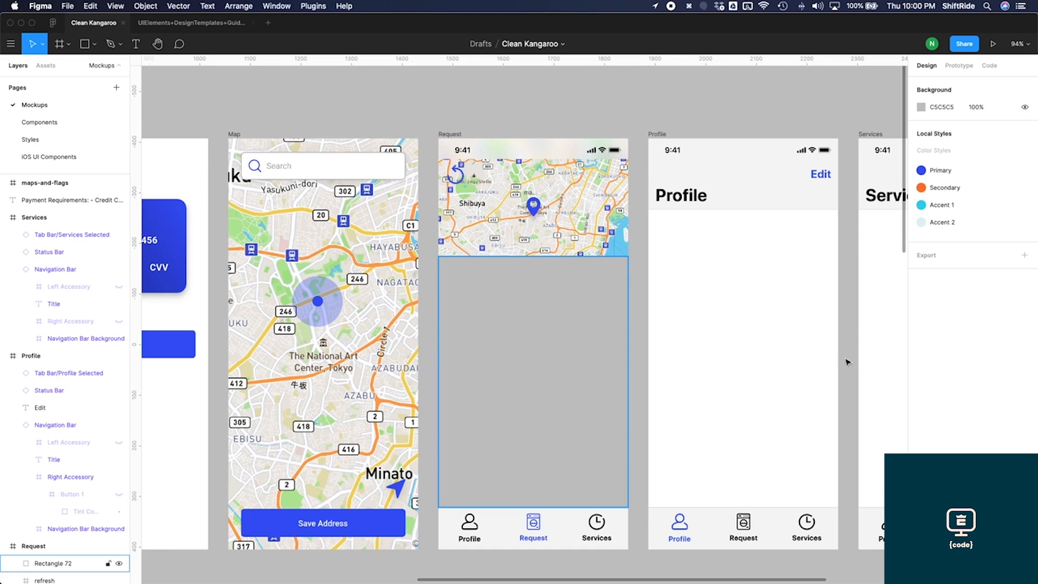
{"action": "left_click", "coordinate": [920, 321]}
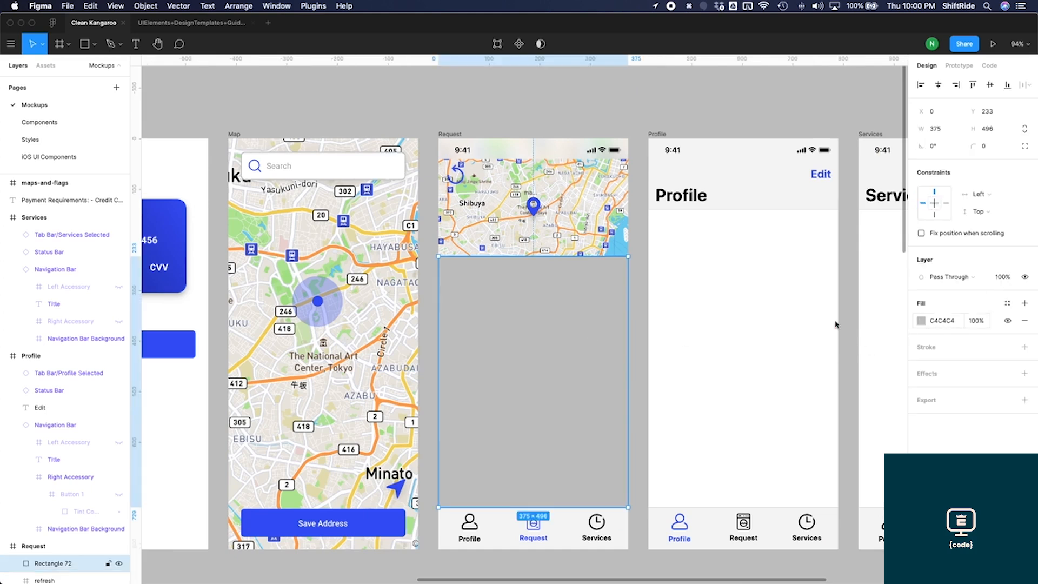
{"action": "type", "text": "ffffff"}
{"action": "key", "text": "Return"}
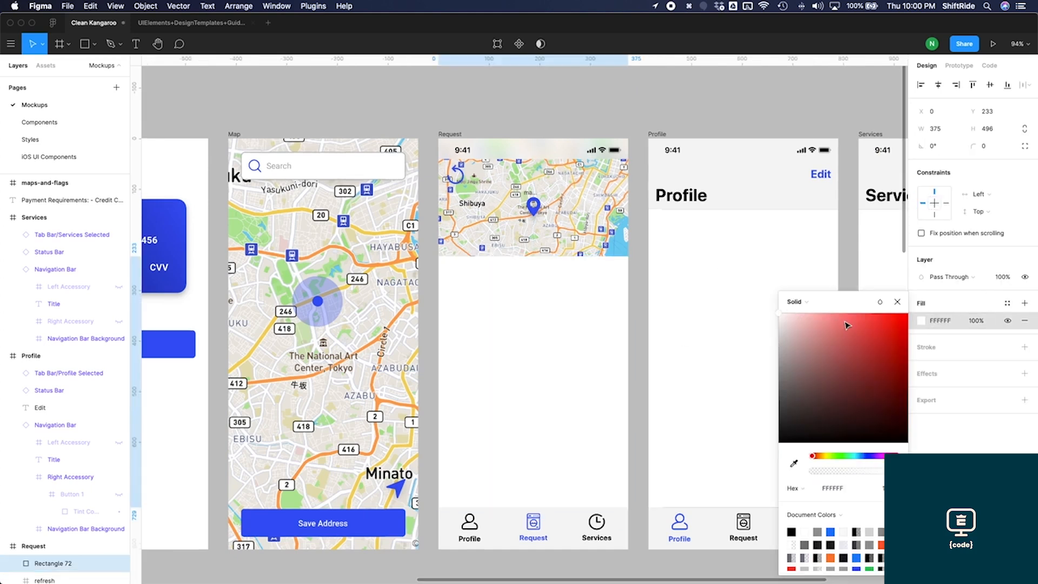
Step: Round only the two upper corners of the white Request rectangle to a radius of 20
{"action": "key", "text": "super+z"}
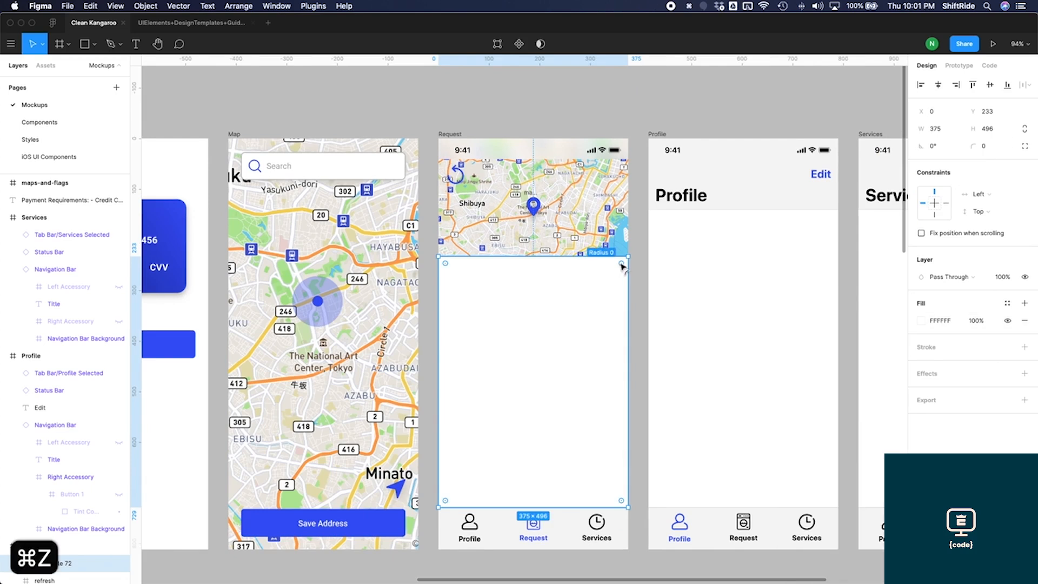
{"action": "left_click_drag", "start_coordinate": [623, 267], "coordinate": [618, 267]}
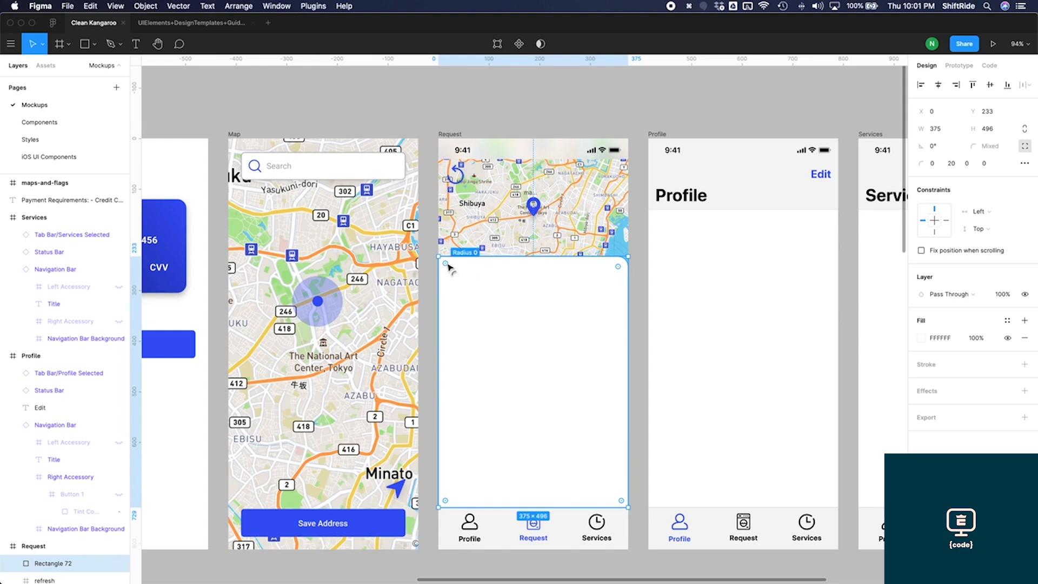
{"action": "left_click_drag", "start_coordinate": [448, 265], "coordinate": [451, 269]}
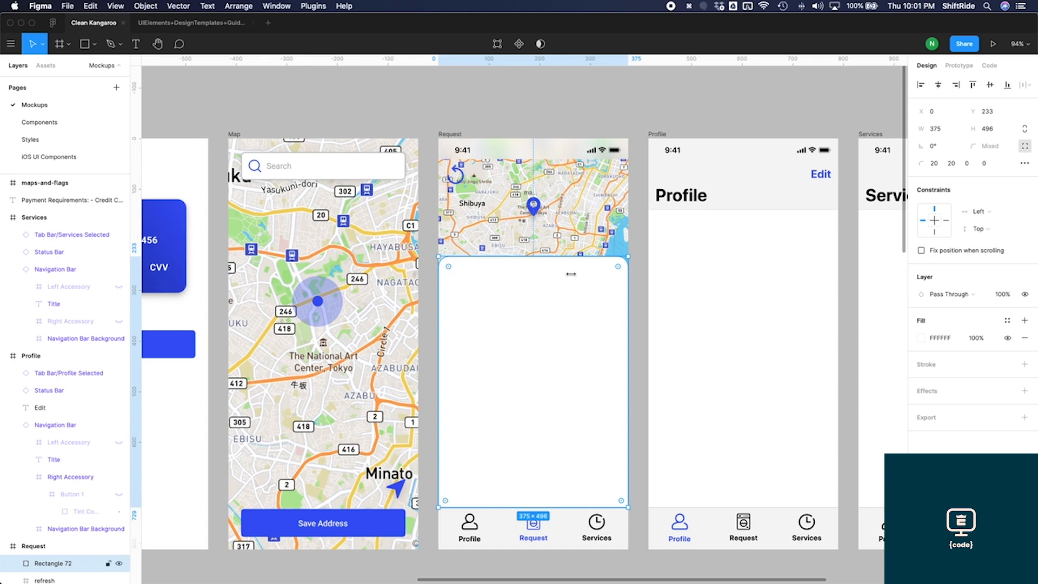
Step: Try a radius of 100 on the white rectangle's upper-right corner and undo it
{"action": "left_click_drag", "start_coordinate": [617, 266], "coordinate": [580, 306]}
{"action": "key", "text": "super+z"}
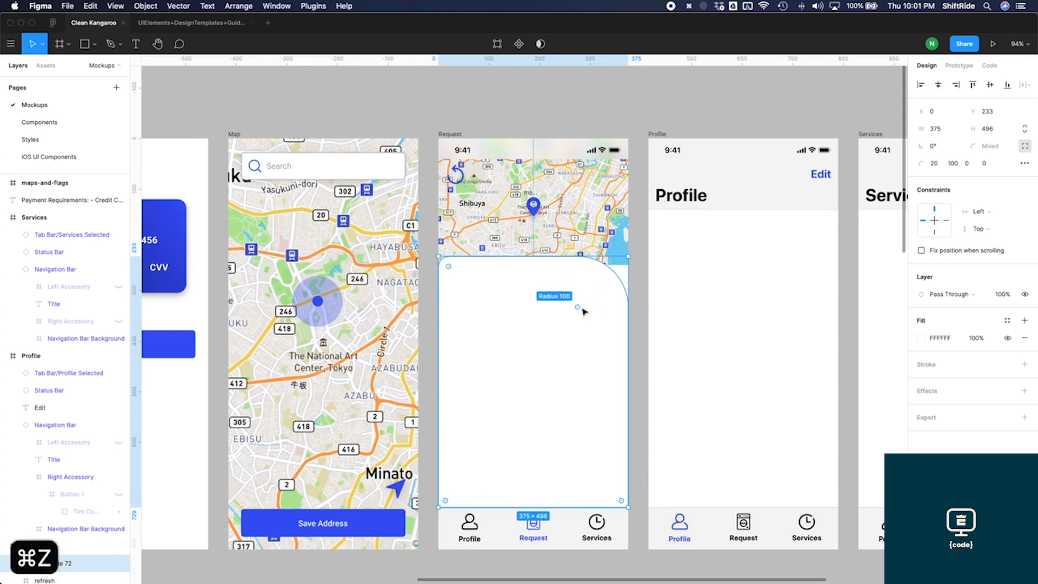
{"action": "left_click", "coordinate": [635, 278]}
{"action": "left_click", "coordinate": [587, 315]}
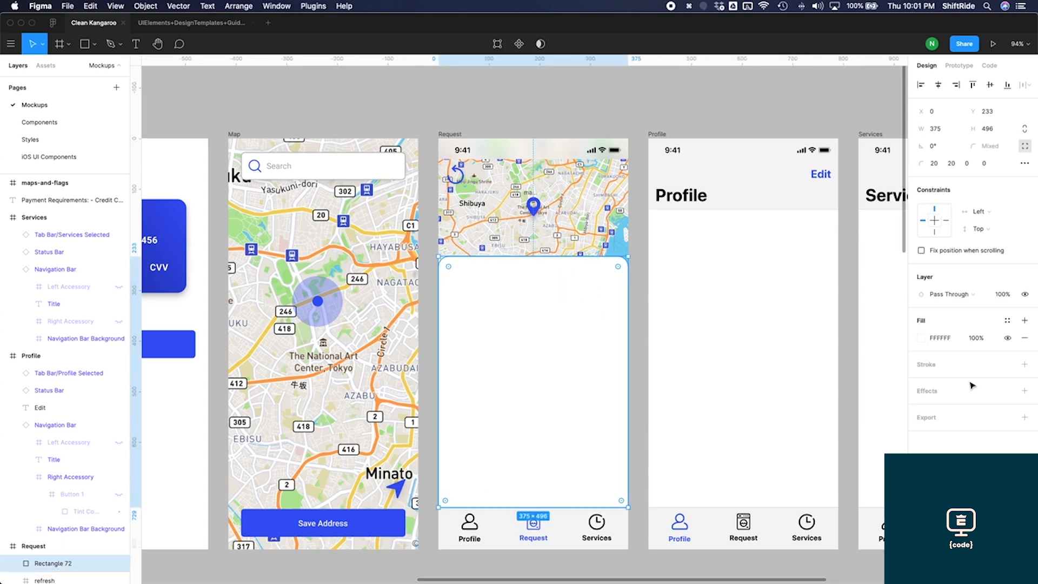
Step: Add a drop shadow with a Y offset of -6 to the white rounded rectangle on the Request screen
{"action": "left_click", "coordinate": [1023, 390]}
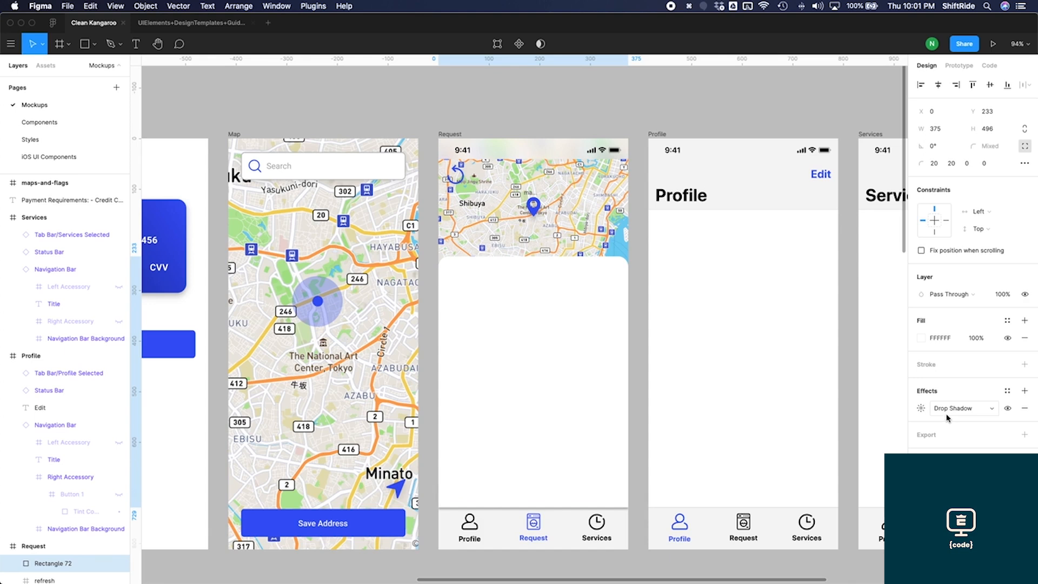
{"action": "left_click", "coordinate": [922, 410]}
{"action": "left_click", "coordinate": [880, 452]}
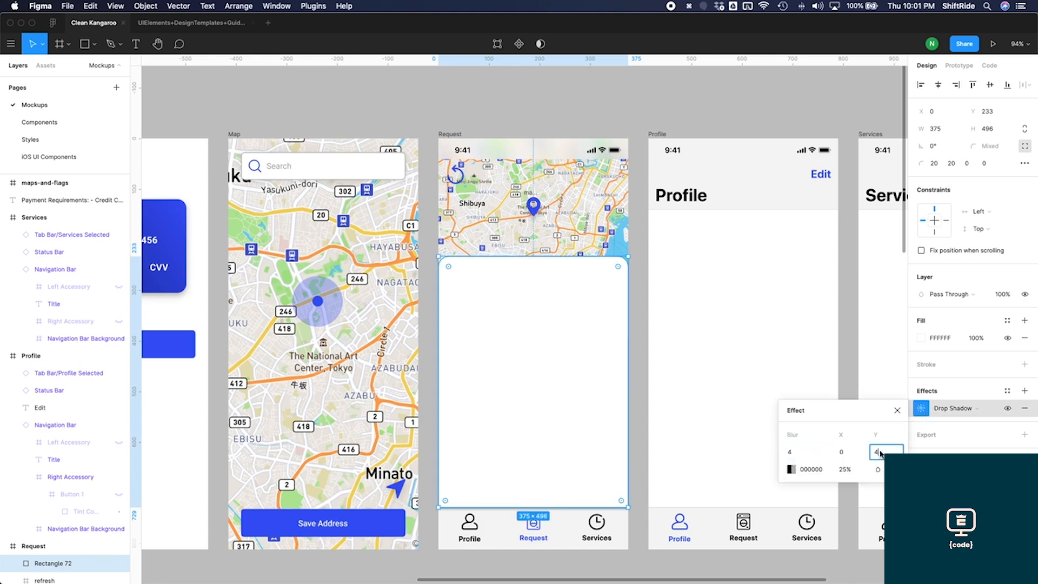
{"action": "type", "text": "-10"}
{"action": "key", "text": "Return"}
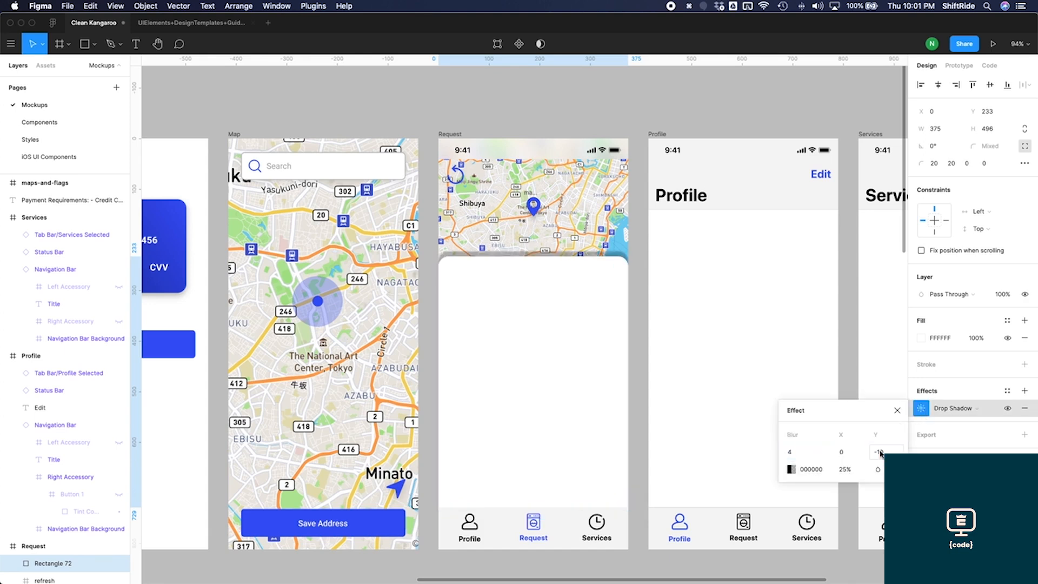
{"action": "left_click", "coordinate": [880, 452]}
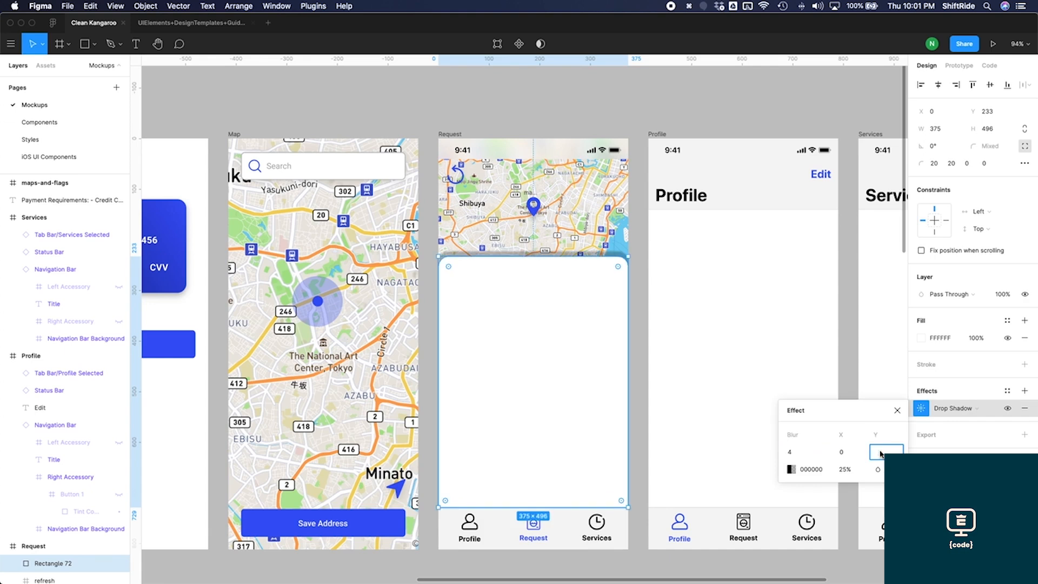
{"action": "type", "text": "-6"}
{"action": "key", "text": "Return"}
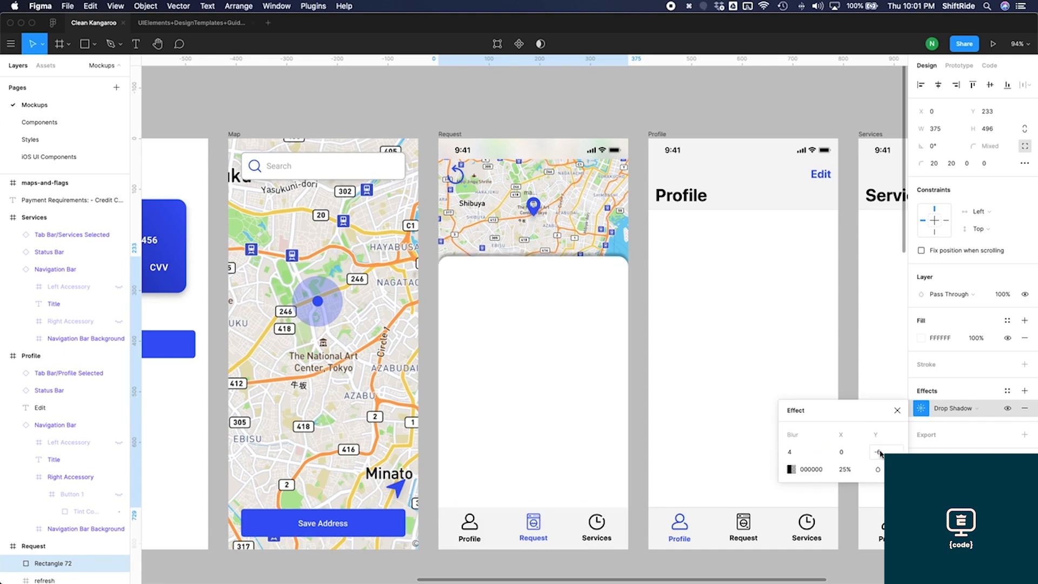
Step: Set the white rectangle's shadow blur to 20 and its opacity to 8%
{"action": "left_click", "coordinate": [800, 460]}
{"action": "type", "text": "15"}
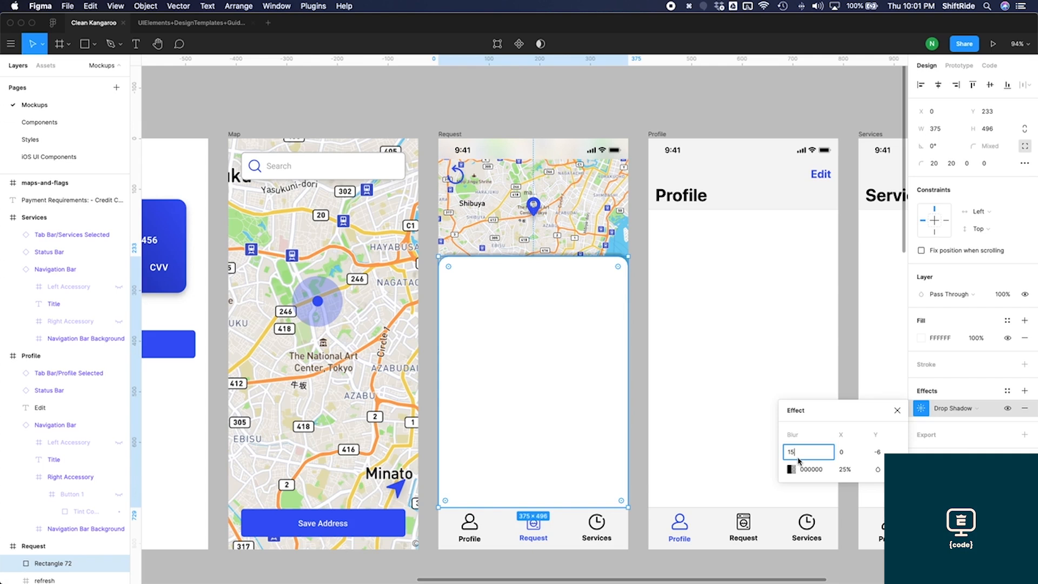
{"action": "key", "text": "Return"}
{"action": "left_click", "coordinate": [799, 459]}
{"action": "type", "text": "20"}
{"action": "key", "text": "Return"}
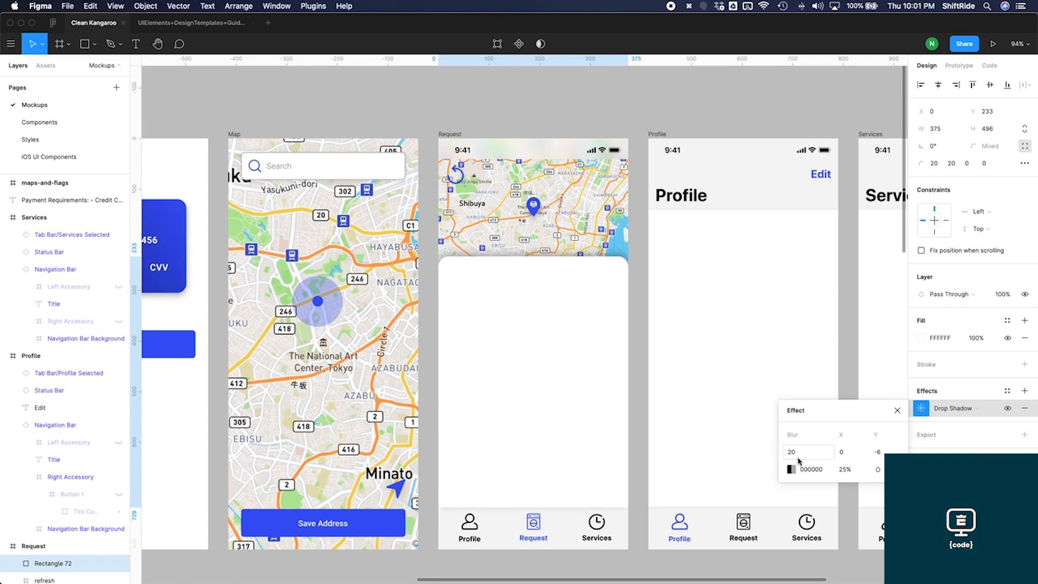
{"action": "left_click", "coordinate": [842, 473]}
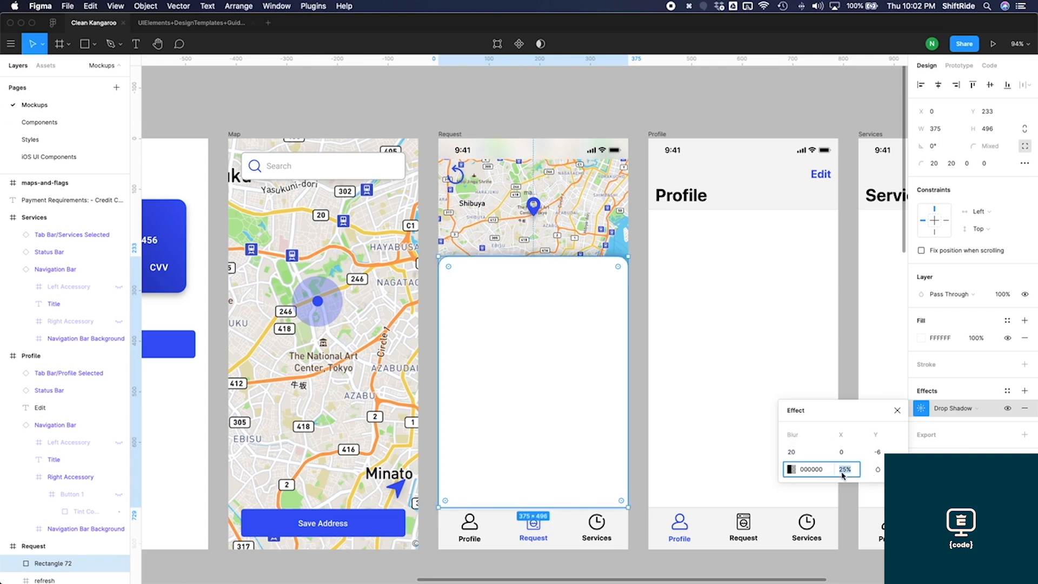
{"action": "key", "text": "Return"}
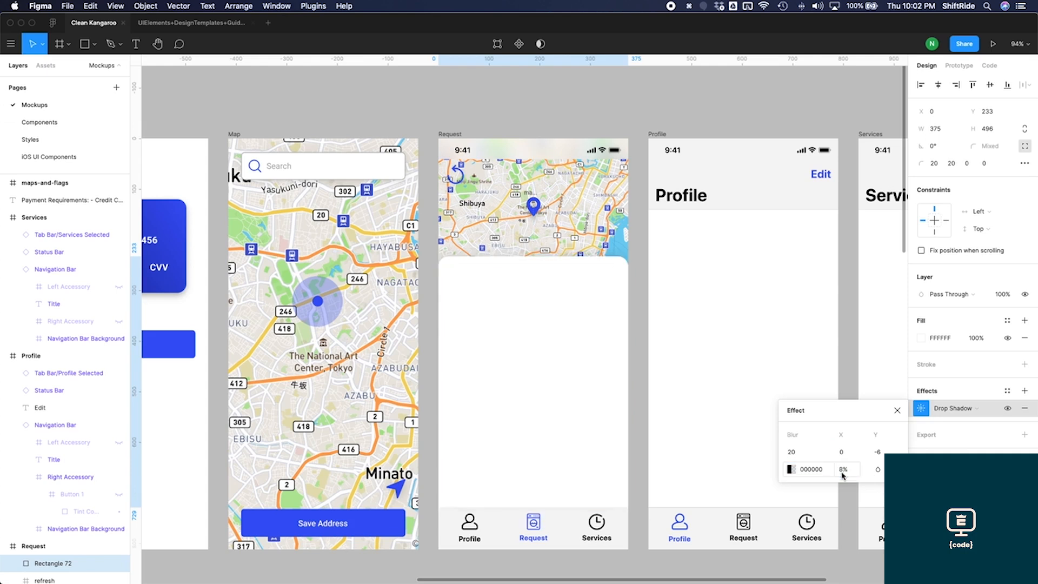
{"action": "left_click", "coordinate": [655, 282]}
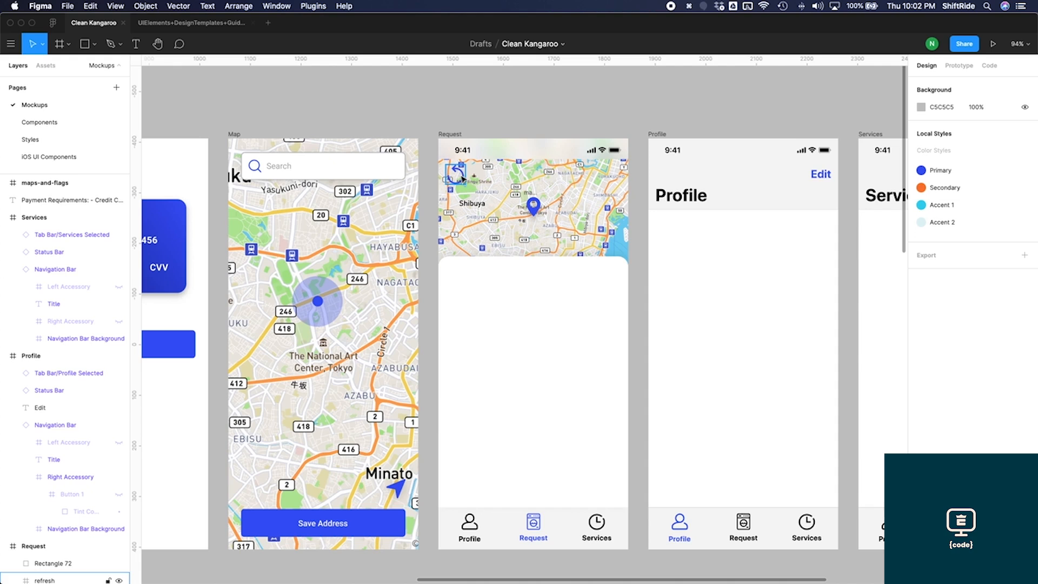
{"action": "scroll", "coordinate": [462, 178], "scroll_direction": "up", "scroll_amount": 10}
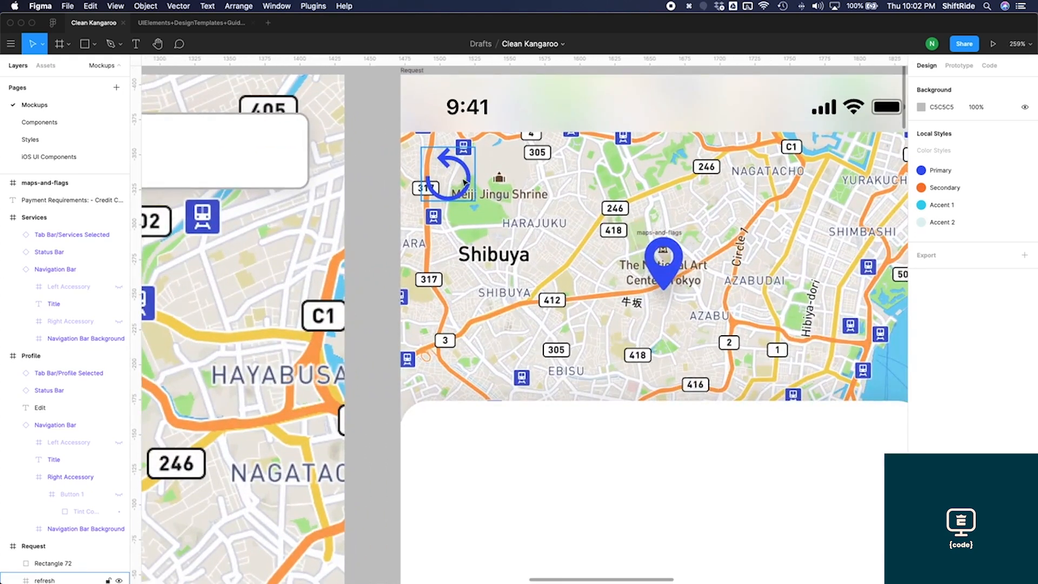
{"action": "key", "text": "o"}
{"action": "left_click_drag", "start_coordinate": [427, 156], "coordinate": [489, 221]}
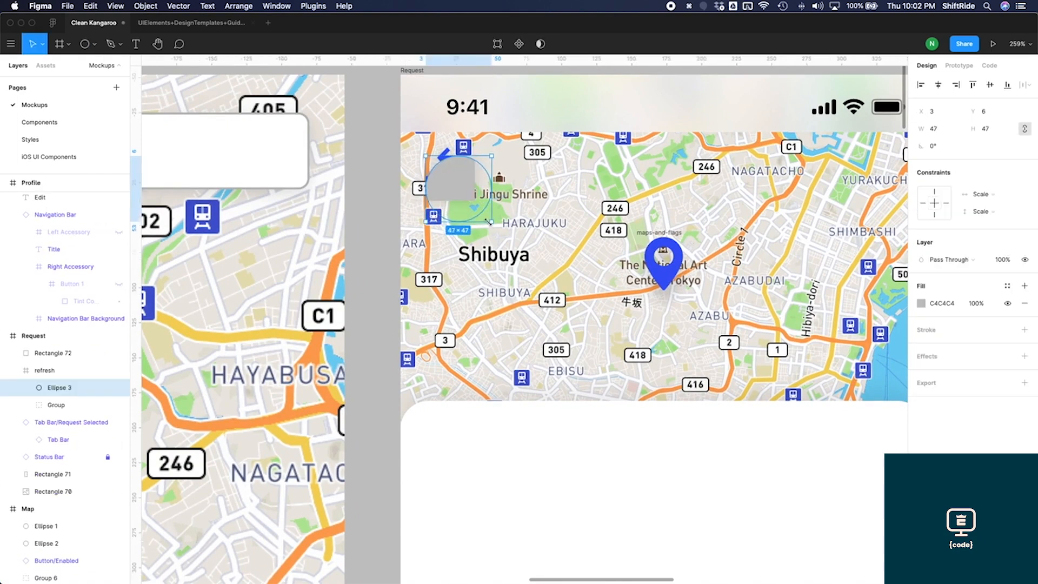
{"action": "key", "text": "super+z"}
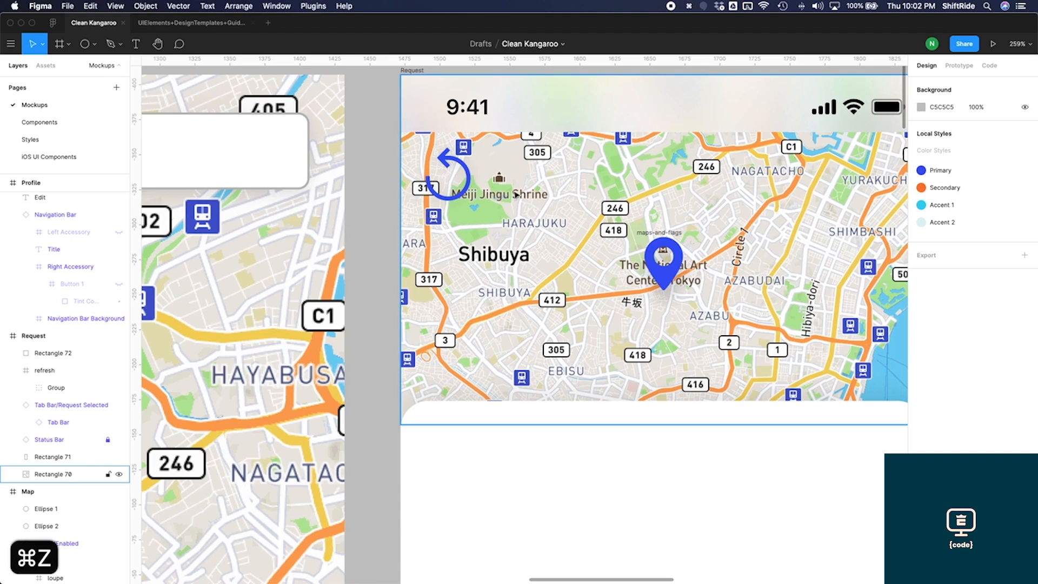
Step: Draw a 48 by 48 circle on the Request map beside the refresh icon and shrink the icon to 30 by 30
{"action": "key", "text": "o"}
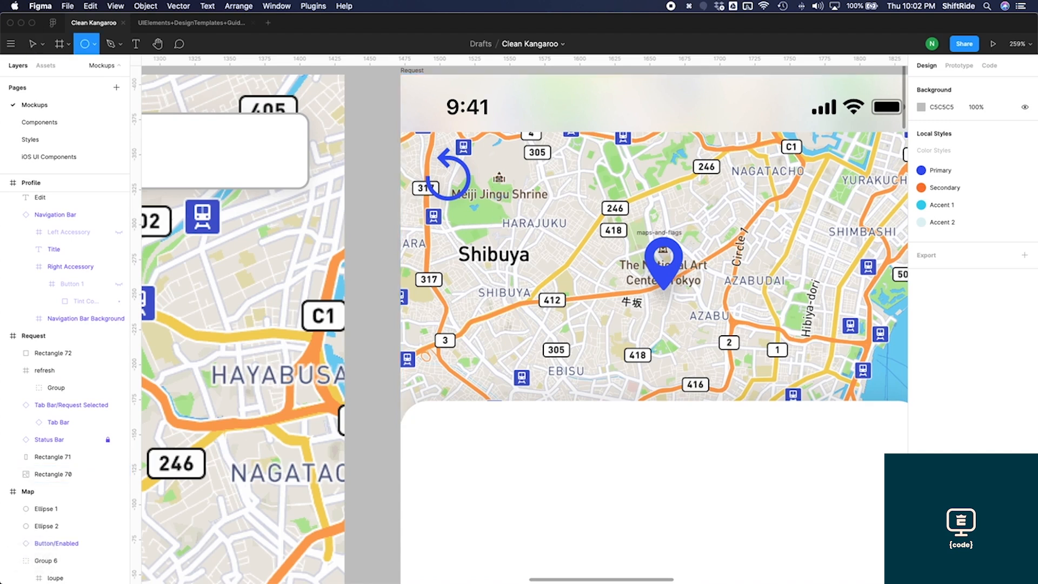
{"action": "left_click_drag", "start_coordinate": [492, 175], "coordinate": [561, 242]}
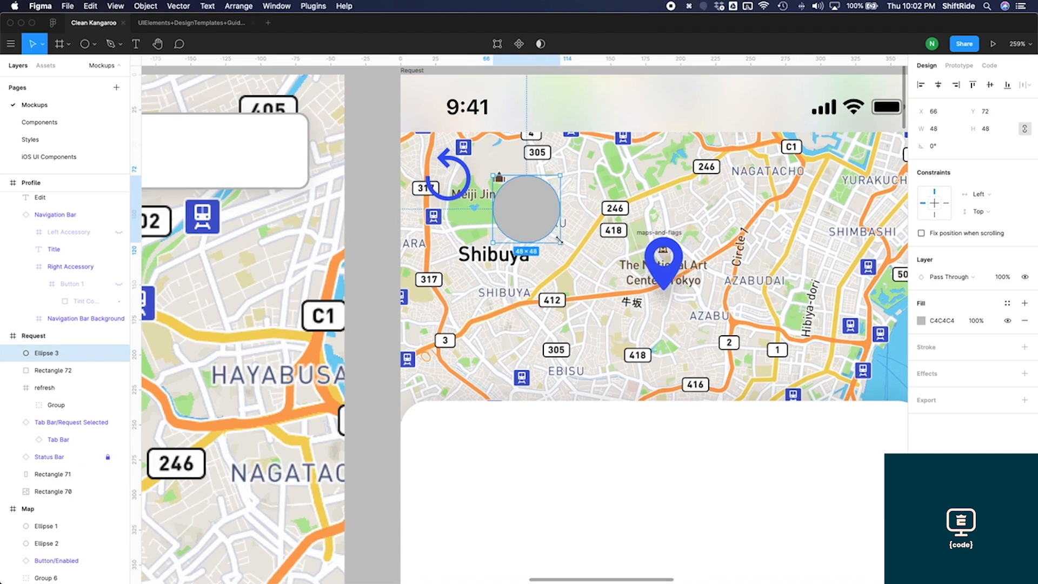
{"action": "left_click", "coordinate": [476, 205]}
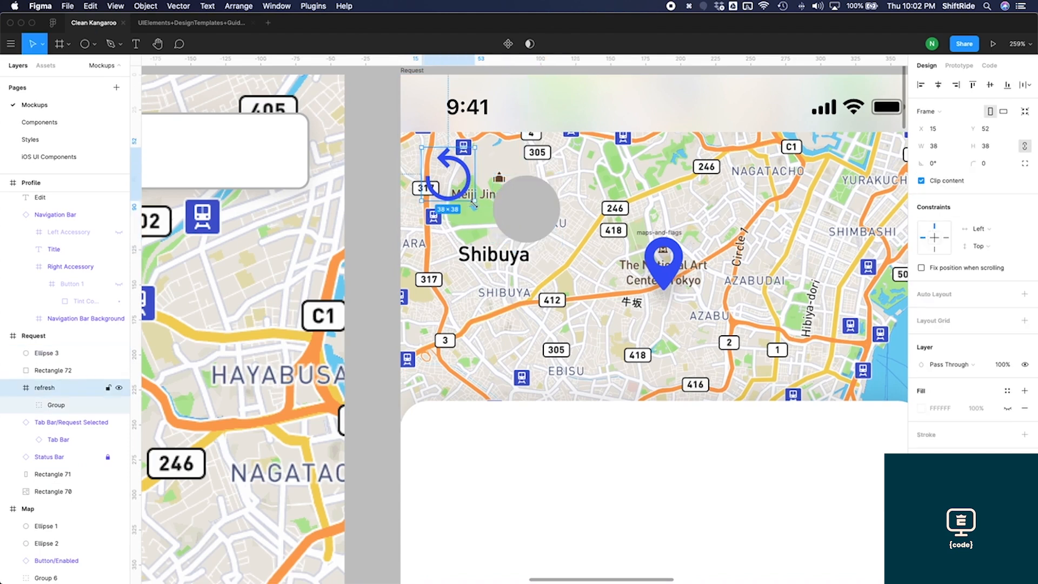
{"action": "left_click_drag", "start_coordinate": [475, 200], "coordinate": [466, 192]}
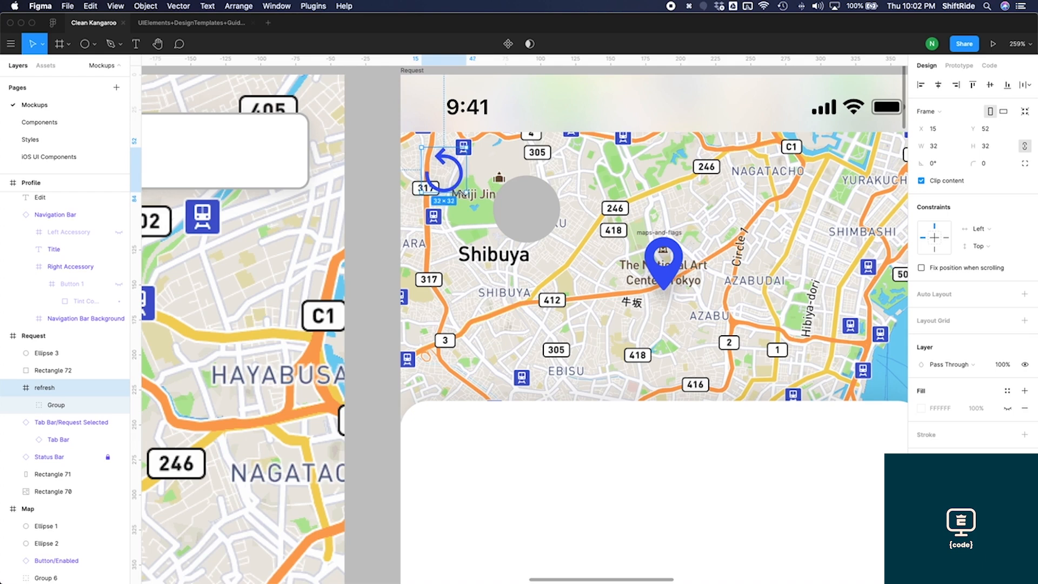
Step: Change the fill of the new circle on the Request map to white
{"action": "left_click", "coordinate": [530, 216]}
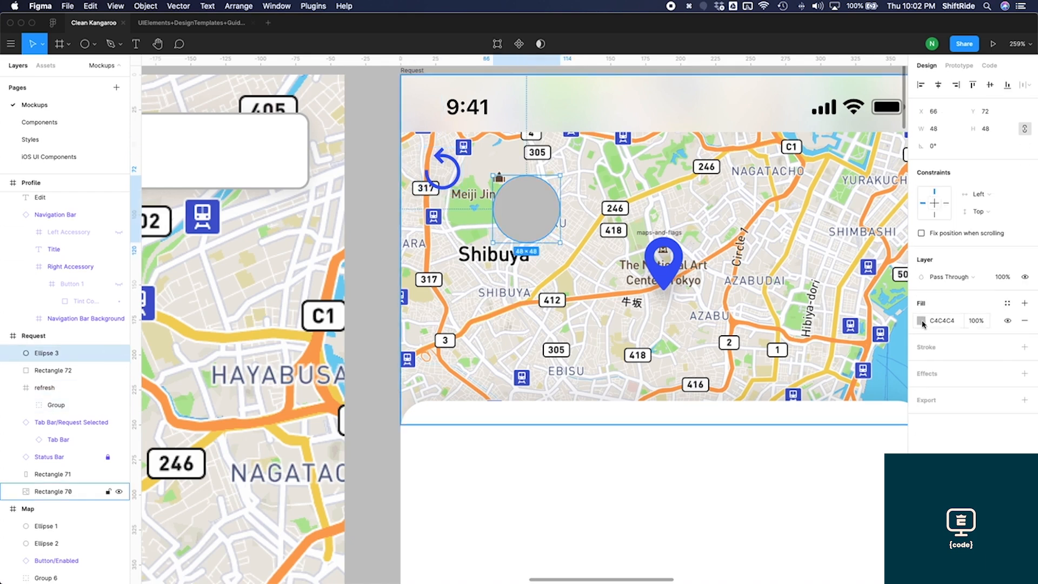
{"action": "left_click", "coordinate": [922, 321]}
{"action": "left_click_drag", "start_coordinate": [831, 357], "coordinate": [734, 268]}
{"action": "key", "text": "super+z"}
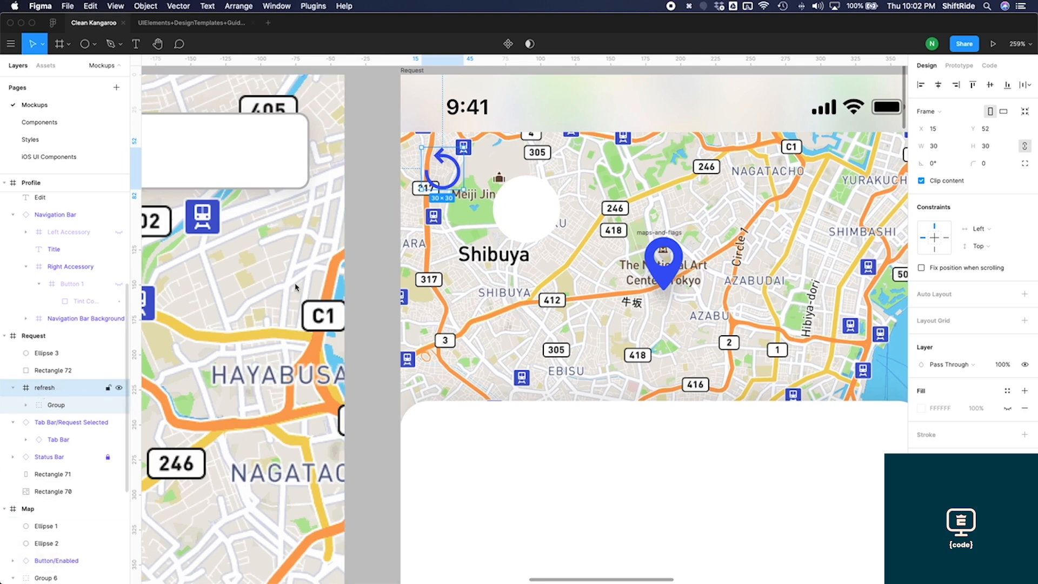
Step: Move the refresh icon onto the white circle, bring it in front and center it
{"action": "left_click_drag", "start_coordinate": [453, 169], "coordinate": [525, 198]}
{"action": "key", "text": "ctrl+bracketright"}
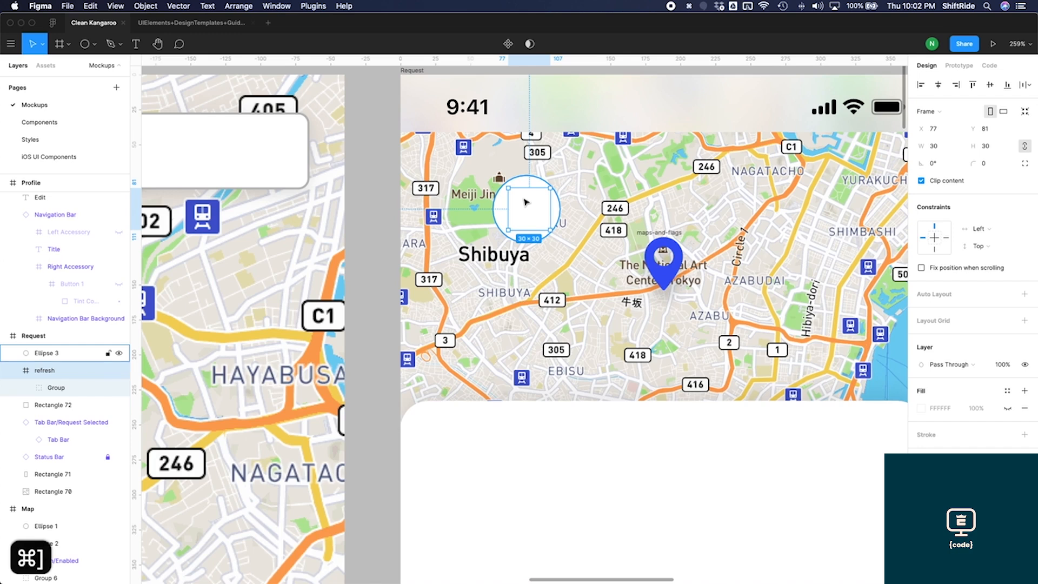
{"action": "key", "text": "super+bracketright"}
{"action": "key", "text": "Left"}
{"action": "key", "text": "Left"}
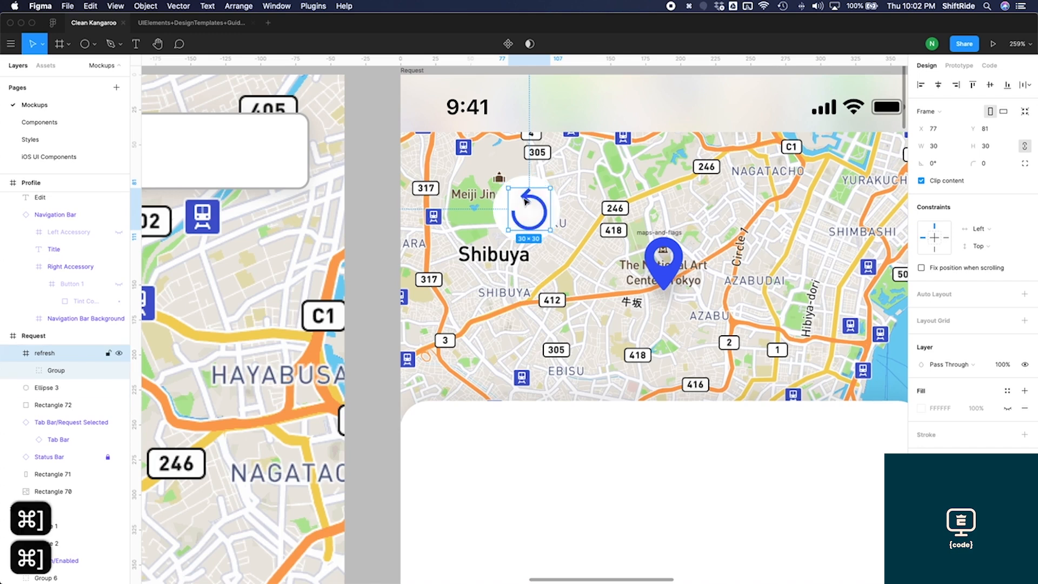
Step: Group the refresh icon with its white circle and move the group to X 16, Y 52
{"action": "left_click", "coordinate": [557, 204], "text": "shift"}
{"action": "key", "text": "super+g"}
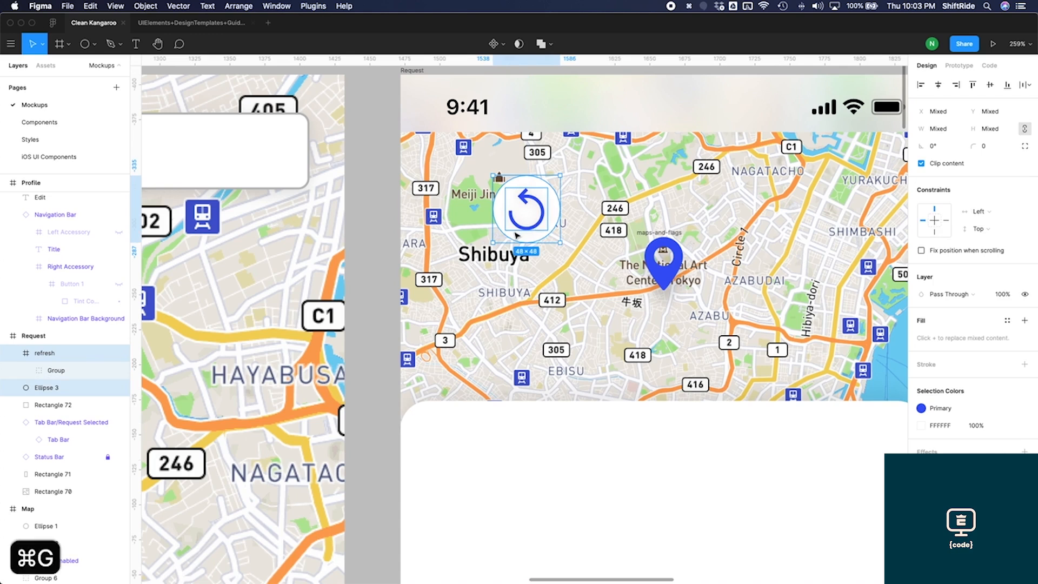
{"action": "left_click_drag", "start_coordinate": [545, 221], "coordinate": [476, 194]}
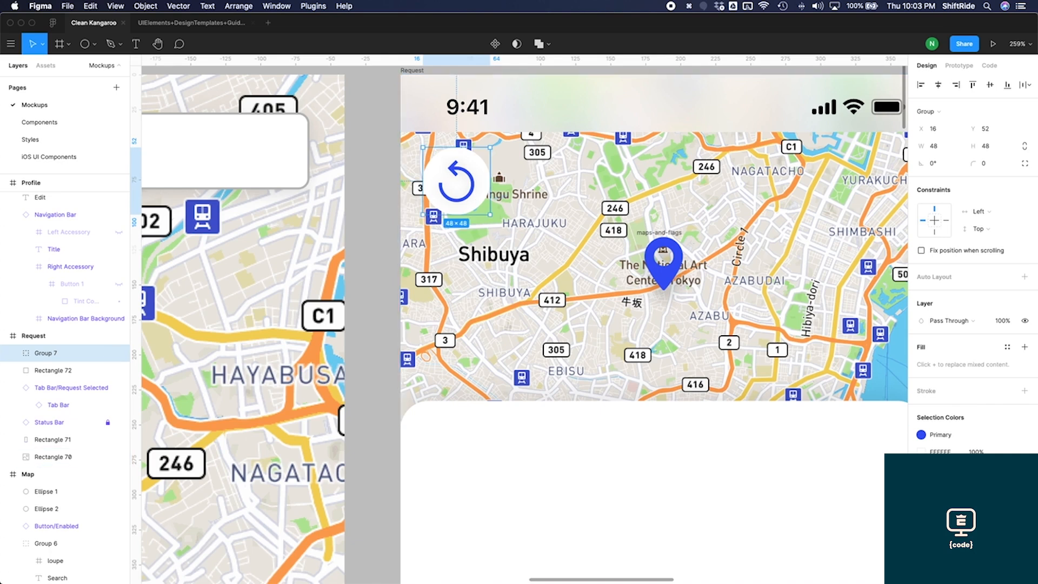
Step: Add a drop shadow to the refresh button group with a Y offset of 0 and a blur of 15
{"action": "left_click", "coordinate": [1024, 478]}
{"action": "left_click", "coordinate": [921, 495]}
{"action": "left_click", "coordinate": [877, 541]}
{"action": "key", "text": "Return"}
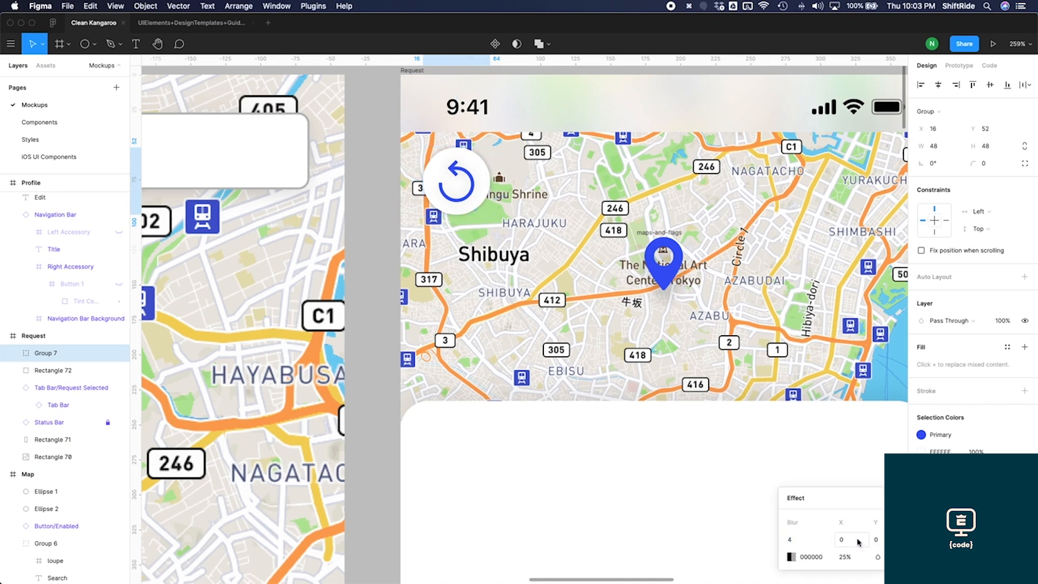
{"action": "left_click", "coordinate": [799, 539]}
{"action": "key", "text": "Return"}
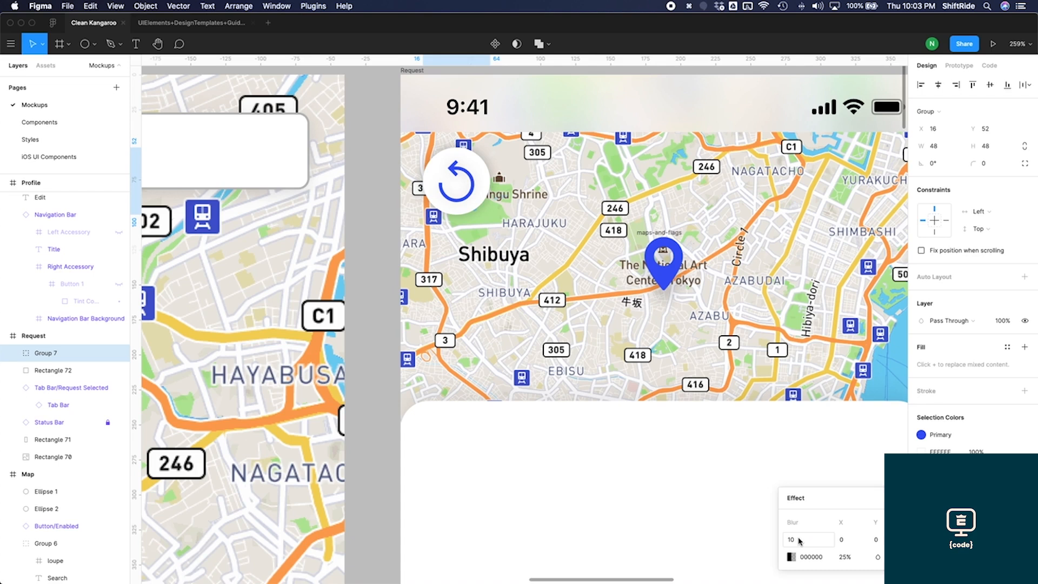
{"action": "left_click", "coordinate": [806, 544]}
{"action": "type", "text": "15"}
{"action": "key", "text": "Return"}
Step: Fine-tune the opacity of the refresh button group's drop shadow
{"action": "left_click", "coordinate": [844, 558]}
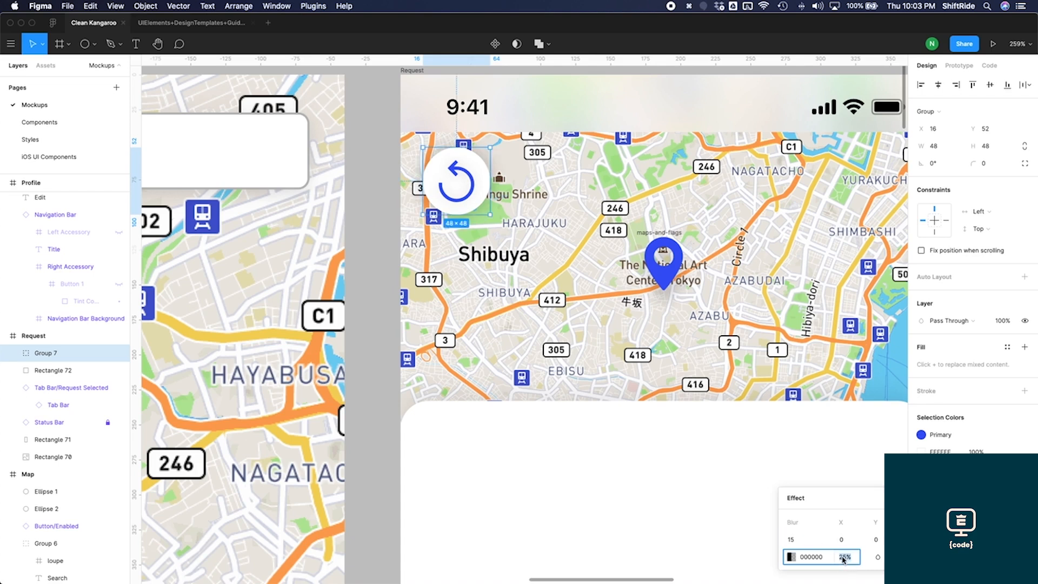
{"action": "key", "text": "Return"}
{"action": "left_click", "coordinate": [637, 505]}
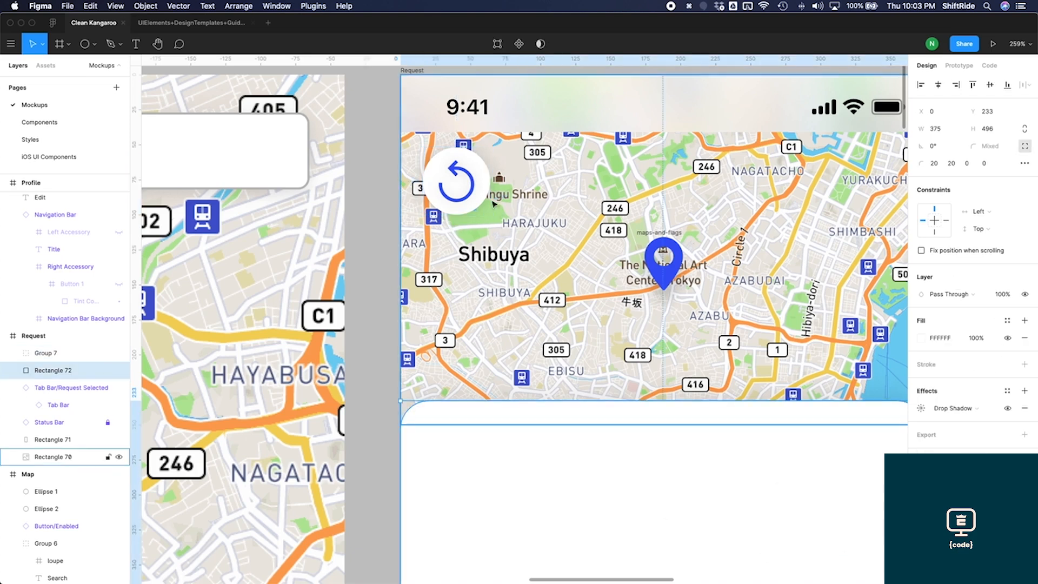
{"action": "double_click", "coordinate": [471, 190]}
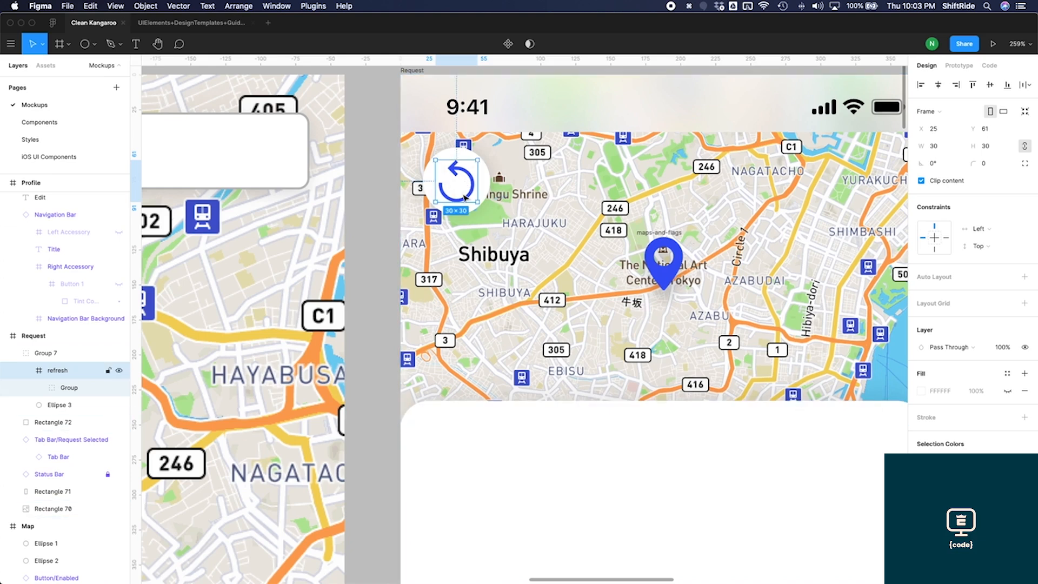
{"action": "left_click", "coordinate": [385, 299]}
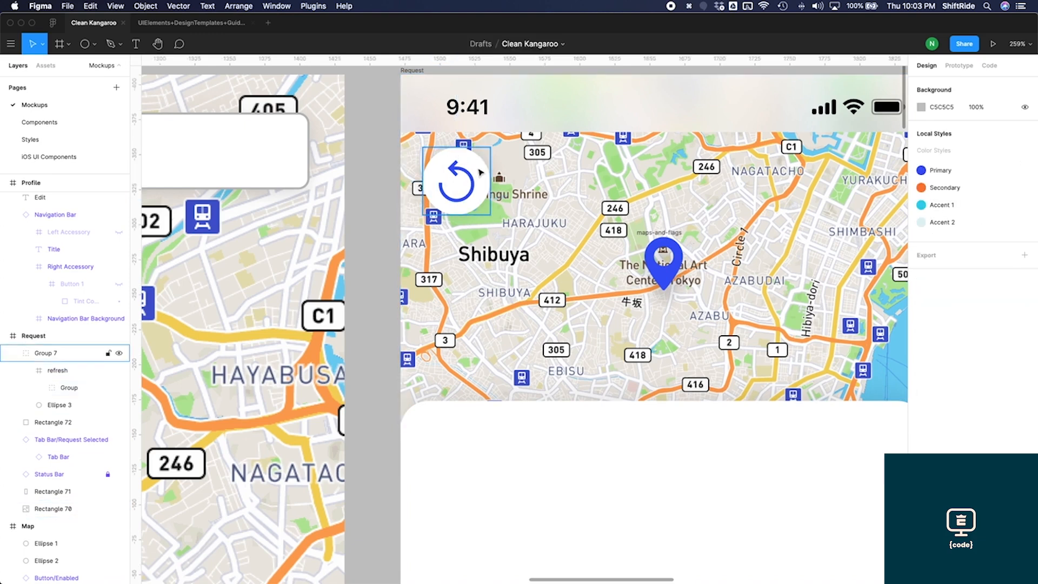
{"action": "left_click", "coordinate": [491, 191]}
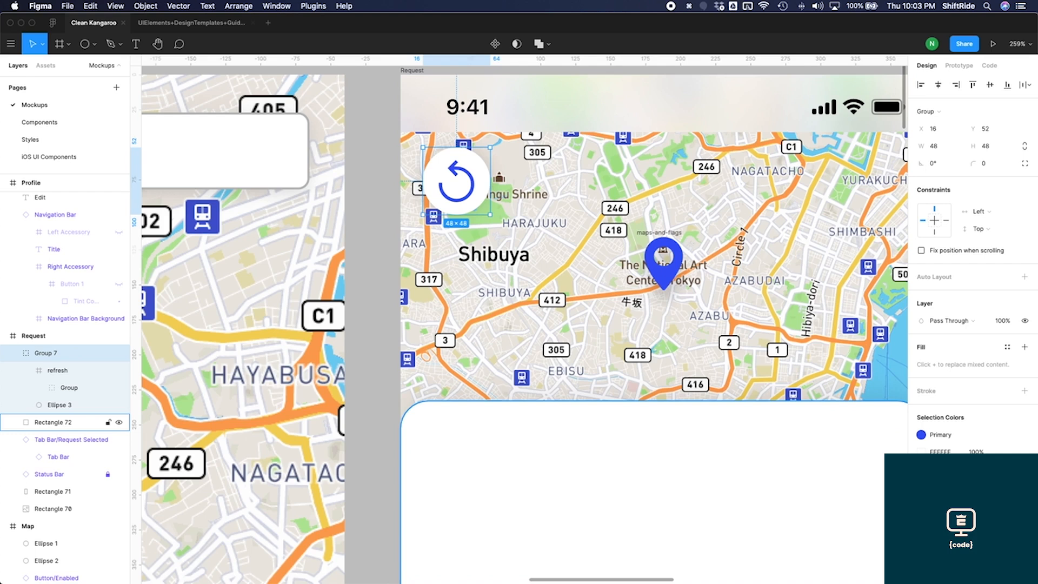
{"action": "left_click", "coordinate": [921, 496]}
{"action": "left_click", "coordinate": [845, 558]}
{"action": "key", "text": "Return"}
{"action": "left_click", "coordinate": [389, 447]}
Step: Add the text "Choose Laundry Store" near the top of the white panel on the Request screen
{"action": "scroll", "coordinate": [388, 447], "scroll_direction": "down", "scroll_amount": 10}
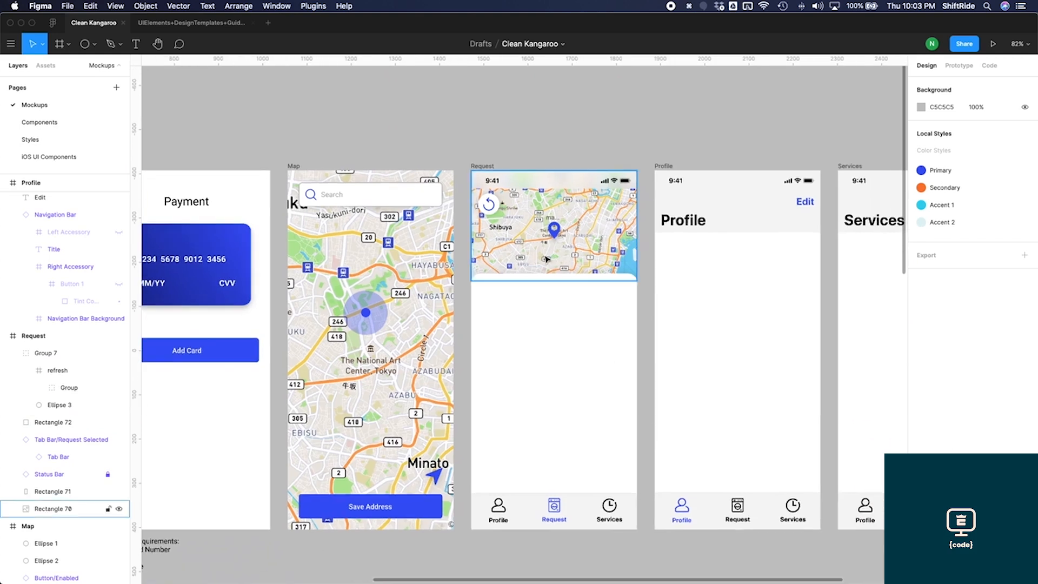
{"action": "scroll", "coordinate": [546, 260], "scroll_direction": "up", "scroll_amount": 2}
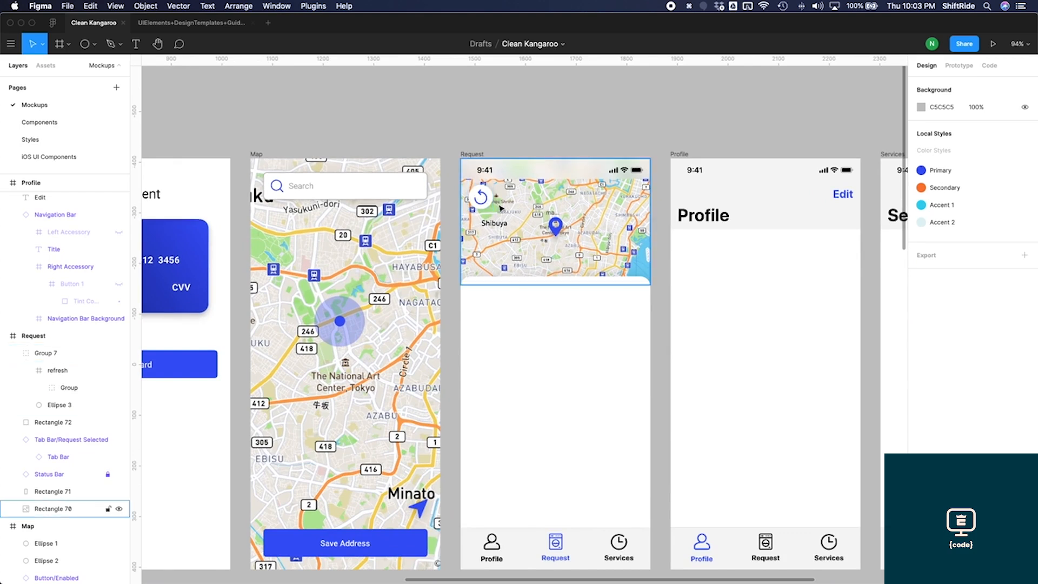
{"action": "key", "text": "t"}
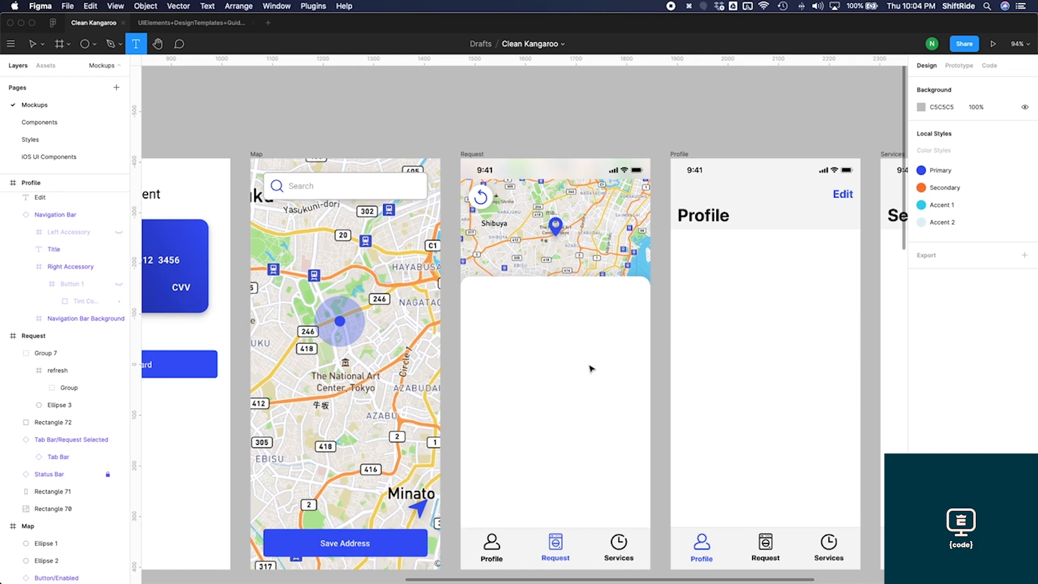
{"action": "left_click", "coordinate": [547, 323]}
{"action": "type", "text": "Choose Laundry Store"}
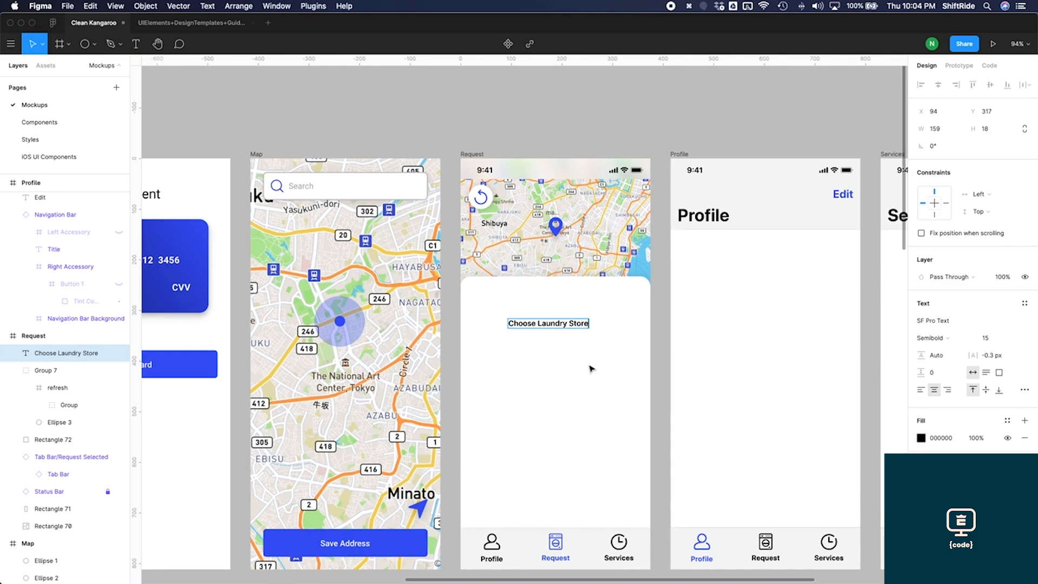
Step: Set the font size of the "Choose Laundry Store" heading to 20
{"action": "key", "text": "super+a"}
{"action": "left_click", "coordinate": [991, 339]}
{"action": "type", "text": "20"}
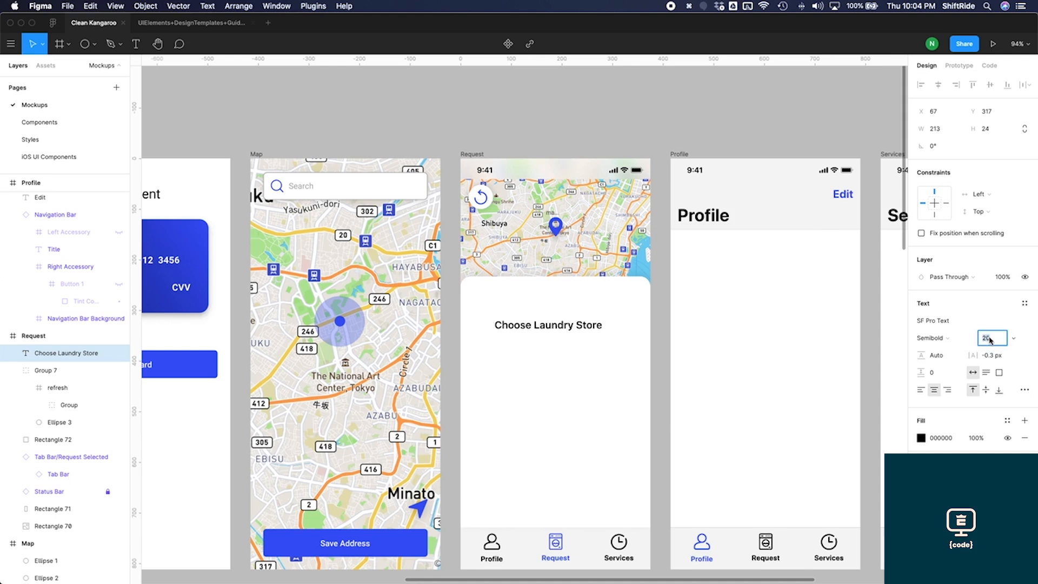
Step: Set the font size of the "Choose Laundry Store" heading to 22
{"action": "key", "text": "Return"}
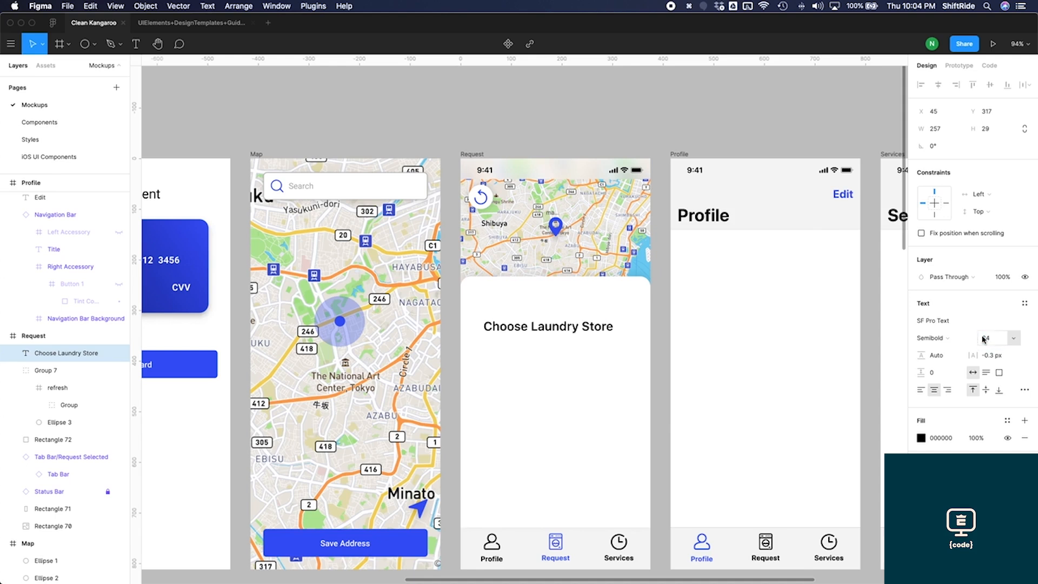
{"action": "left_click", "coordinate": [985, 339]}
{"action": "type", "text": "22"}
{"action": "key", "text": "Return"}
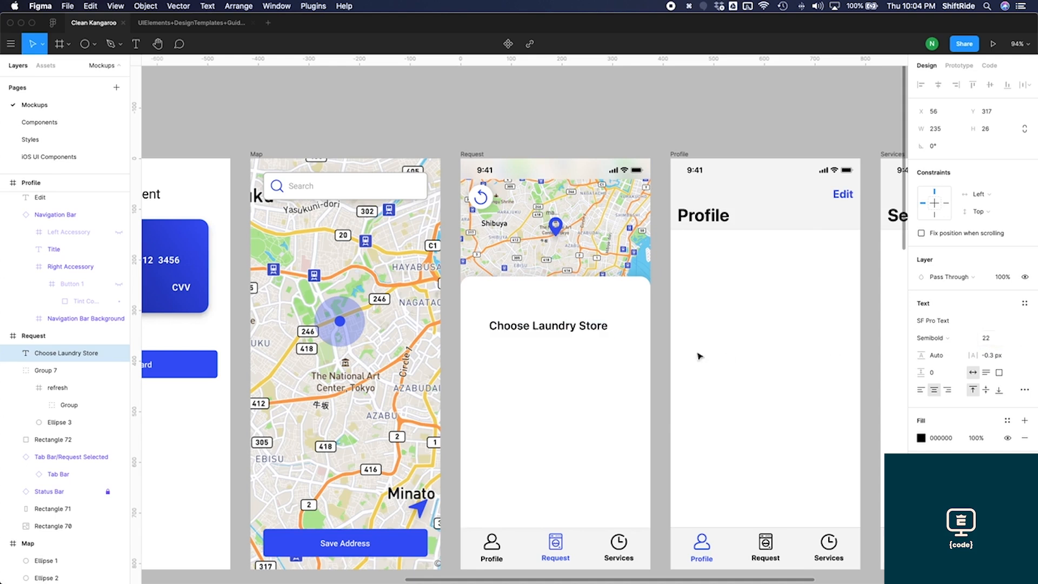
Step: Move the "Choose Laundry Store" heading up near the white panel's upper edge and group it with the panel
{"action": "left_click_drag", "start_coordinate": [600, 328], "coordinate": [593, 309]}
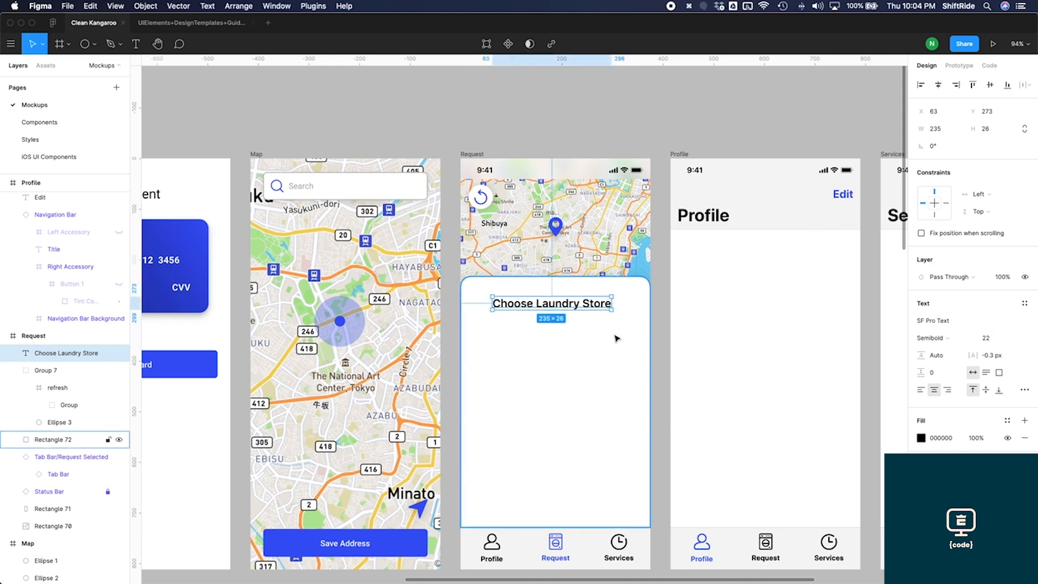
{"action": "left_click", "coordinate": [599, 328], "text": "shift"}
{"action": "key", "text": "super+g"}
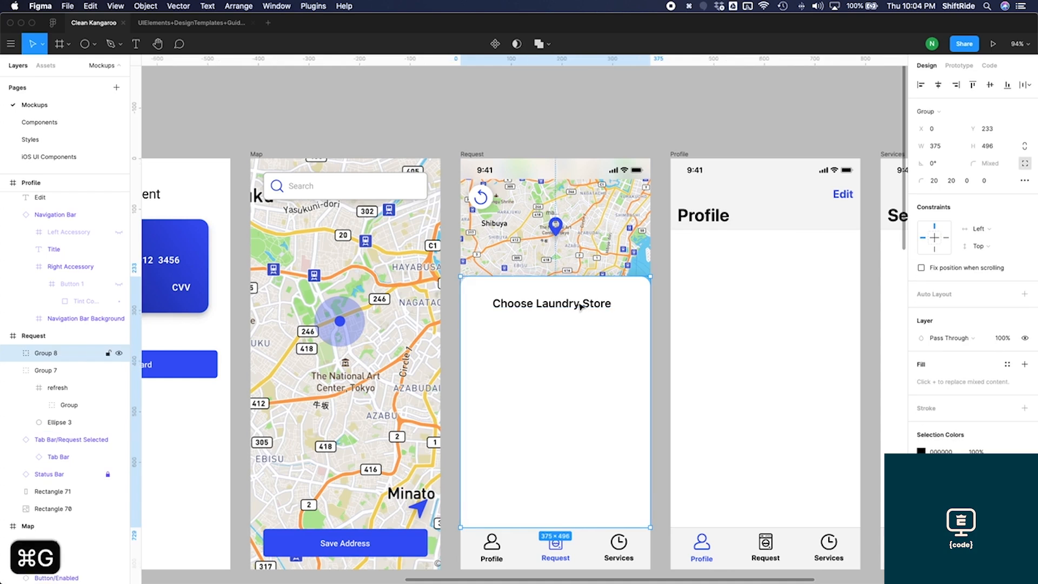
Step: Align the heading and the white panel inside the group on their horizontal centers
{"action": "double_click", "coordinate": [581, 307]}
{"action": "left_click", "coordinate": [642, 318], "text": "shift"}
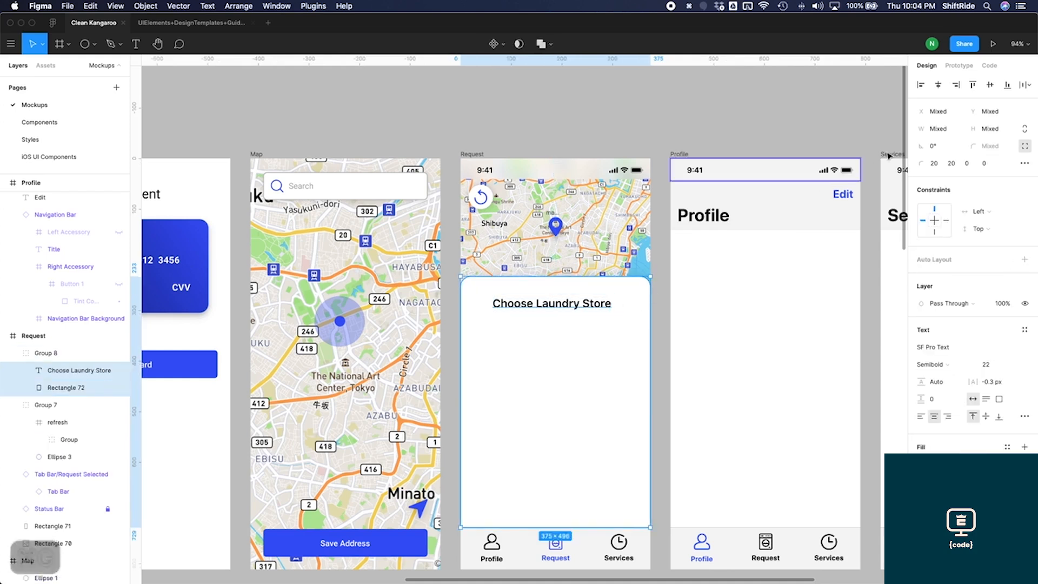
{"action": "left_click", "coordinate": [938, 85]}
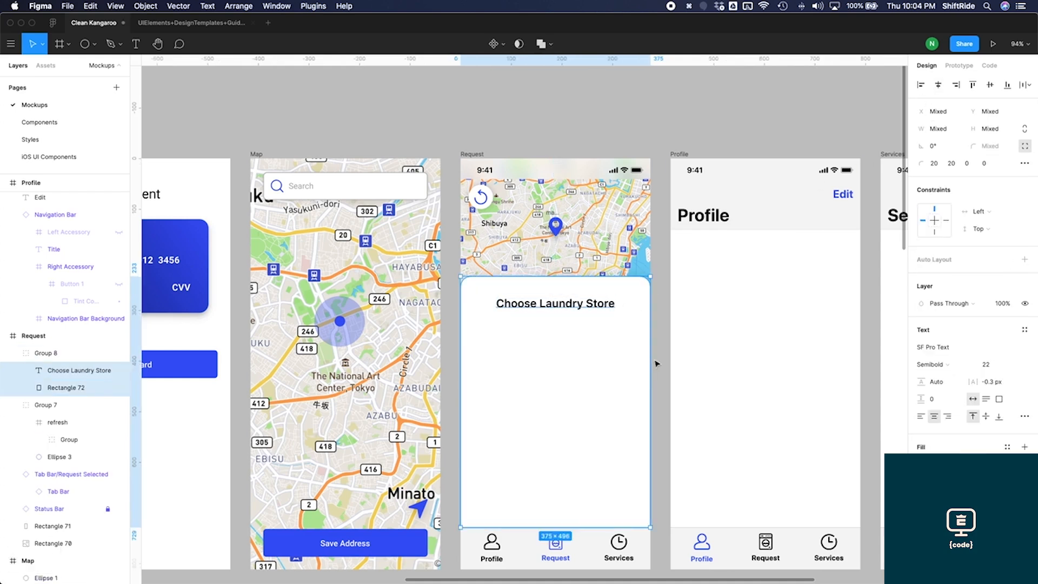
Step: Draw a 275 × 275 square centered below the heading on the Request screen, with 50 px margins on both sides
{"action": "left_click", "coordinate": [669, 333]}
{"action": "key", "text": "r"}
{"action": "mouse_move", "coordinate": [483, 325]}
{"action": "left_mouse_down"}
{"action": "mouse_move", "coordinate": [642, 431]}
{"action": "mouse_move", "coordinate": [633, 477]}
{"action": "left_mouse_up"}
{"action": "left_click_drag", "start_coordinate": [580, 397], "coordinate": [579, 394]}
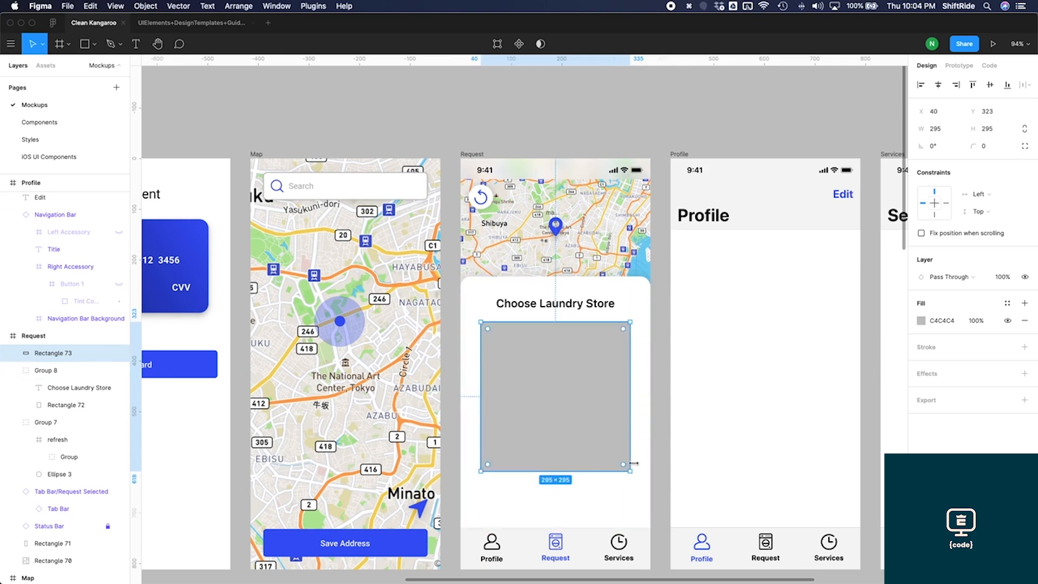
{"action": "key", "text": "alt"}
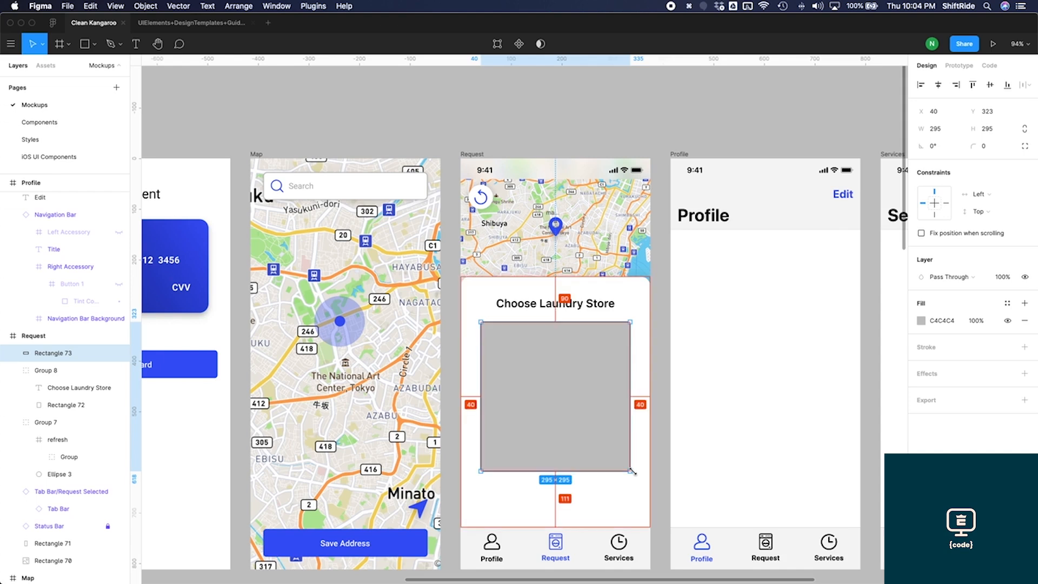
{"action": "left_click_drag", "start_coordinate": [631, 471], "coordinate": [625, 465]}
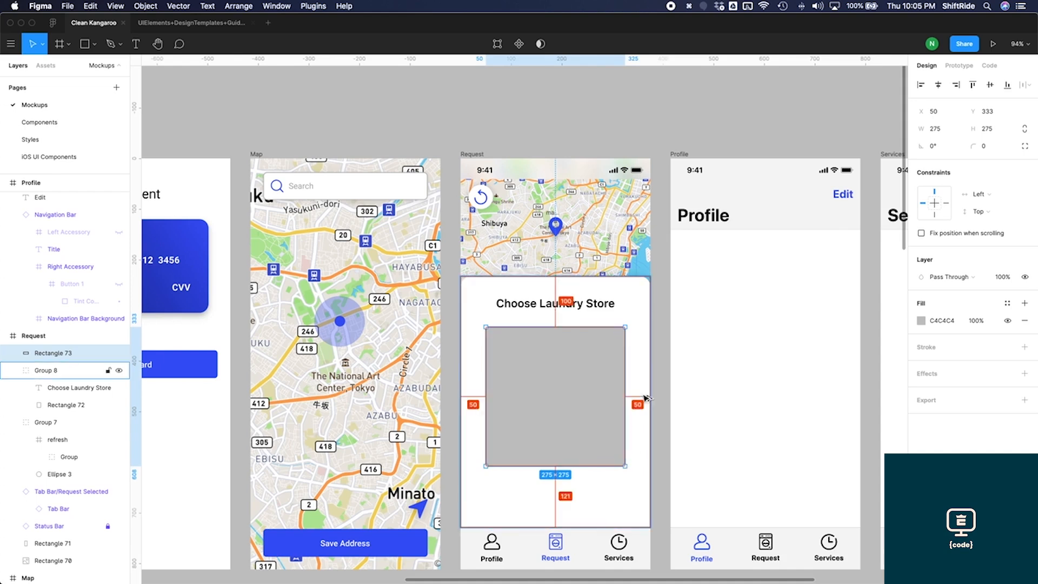
Step: Set the gray square's corner radius to 20
{"action": "left_click", "coordinate": [988, 148]}
{"action": "type", "text": "20"}
{"action": "key", "text": "Return"}
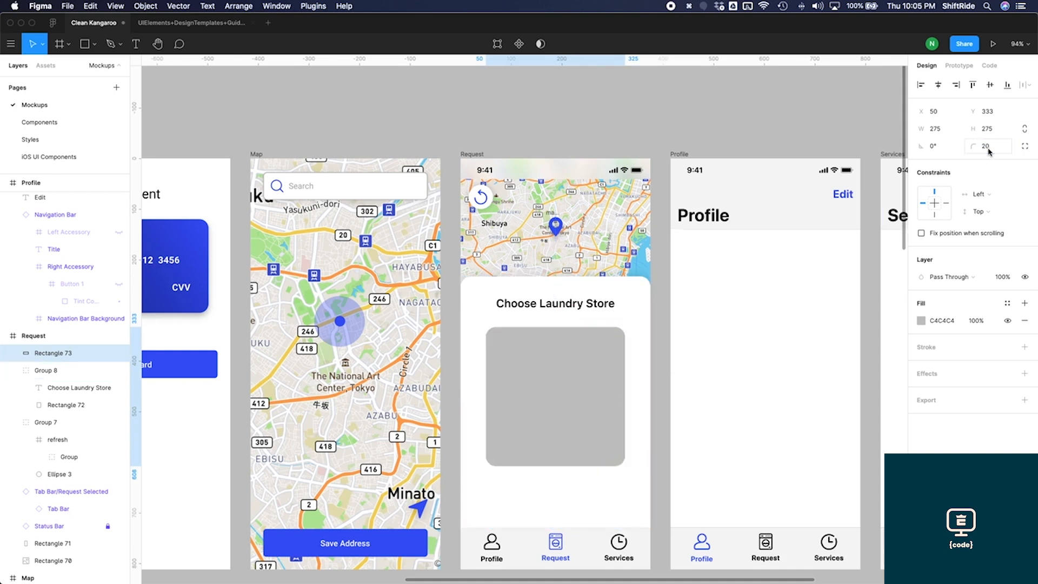
{"action": "key", "text": "Escape"}
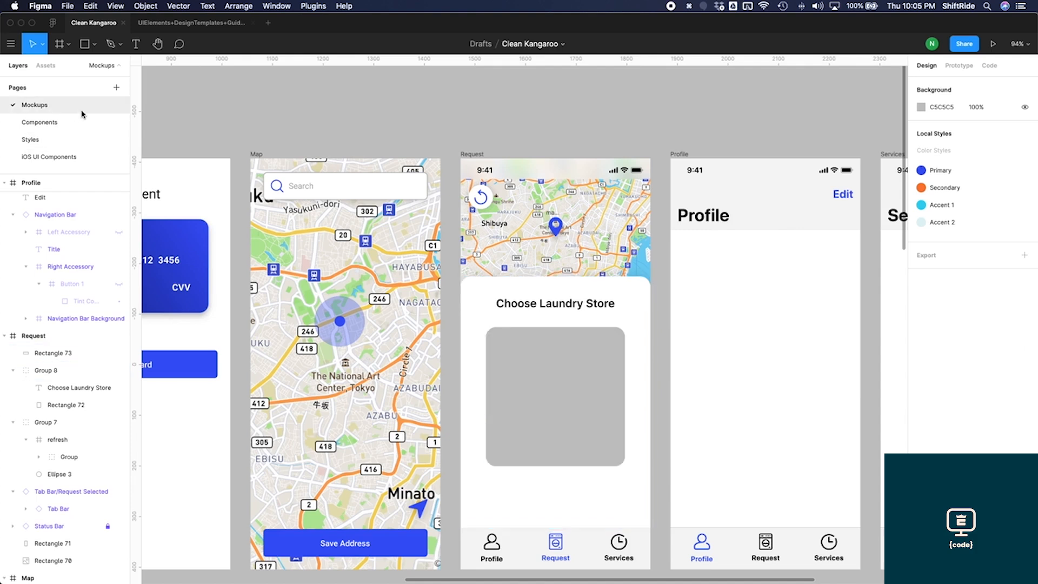
Step: Place an enabled button component below the gray square and label it "Request Service"
{"action": "left_click", "coordinate": [46, 65]}
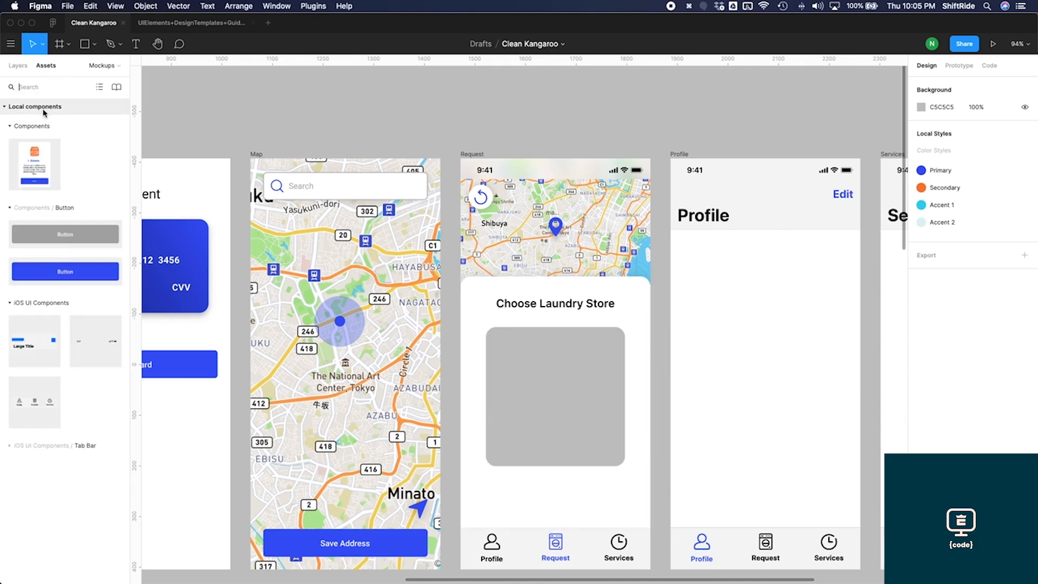
{"action": "left_click_drag", "start_coordinate": [56, 272], "coordinate": [582, 500]}
{"action": "double_click", "coordinate": [562, 498]}
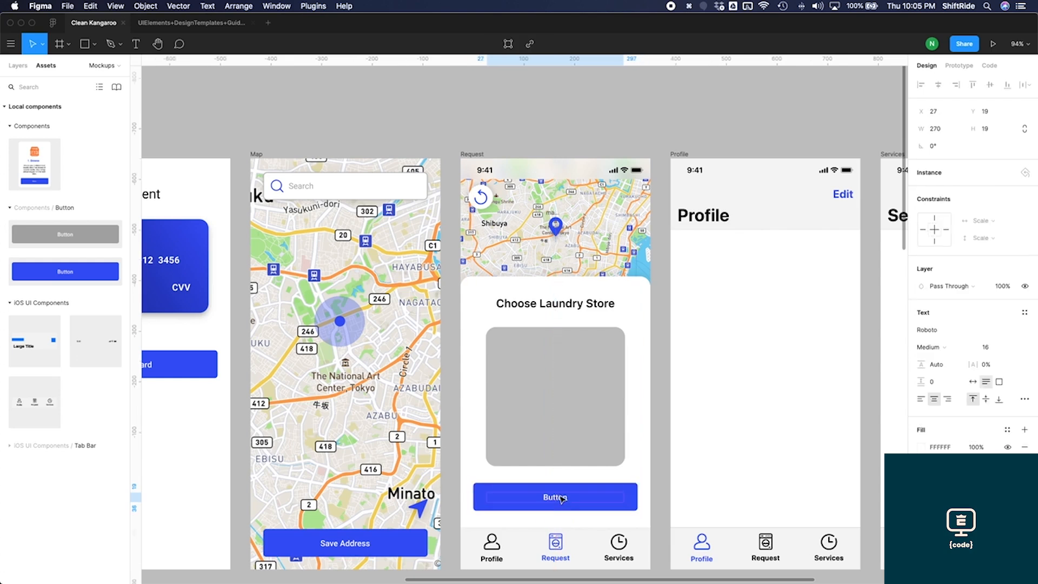
{"action": "double_click", "coordinate": [561, 497]}
{"action": "type", "text": "Request S"}
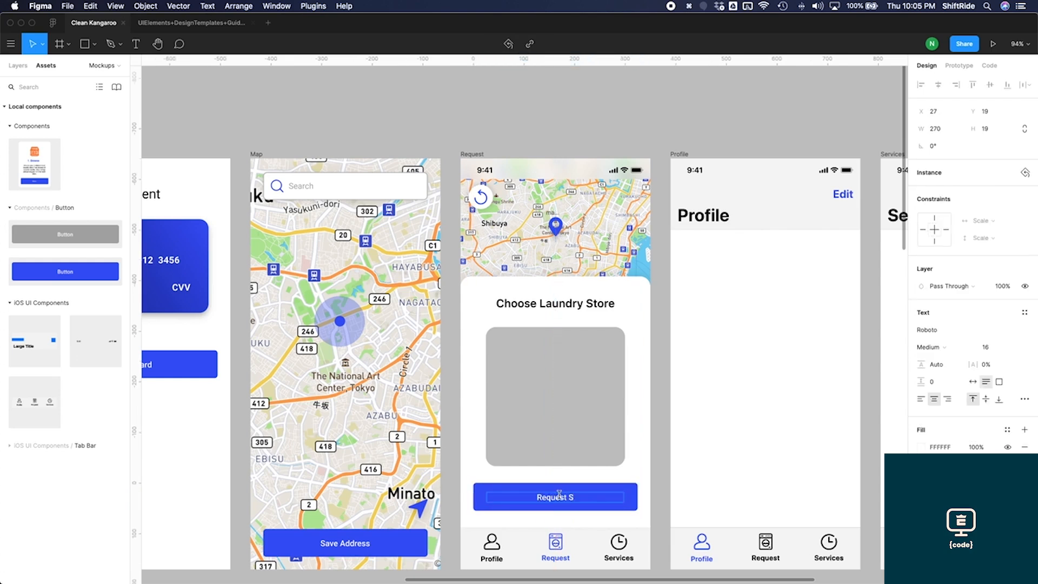
{"action": "type", "text": "ervice"}
{"action": "key", "text": "Escape"}
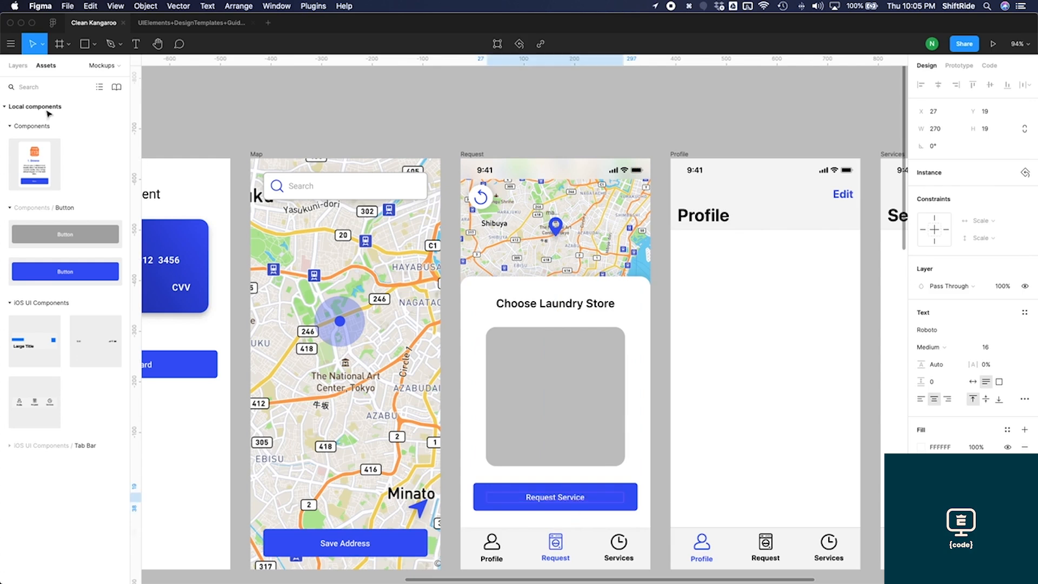
Step: Nest the Request Service button and the gray square inside the white panel's group, between the heading and the panel, and collapse the group
{"action": "left_click", "coordinate": [24, 66]}
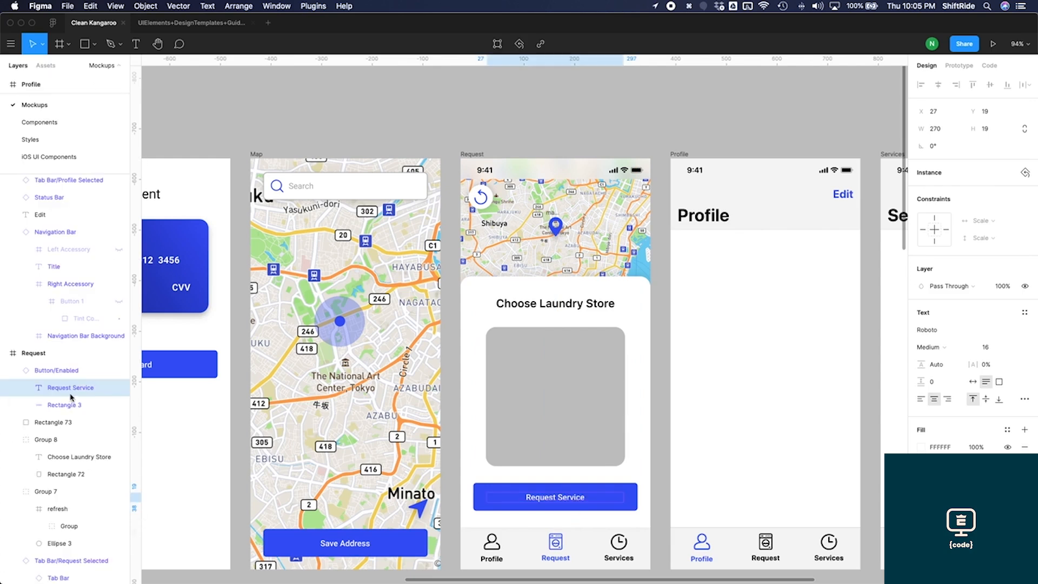
{"action": "left_click", "coordinate": [43, 371]}
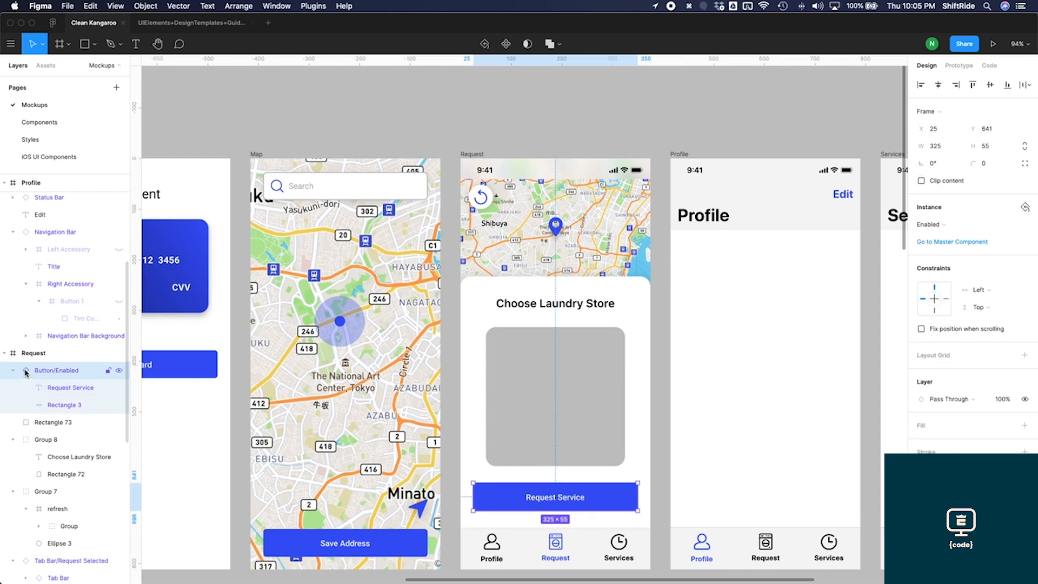
{"action": "left_click_drag", "start_coordinate": [64, 417], "coordinate": [73, 426]}
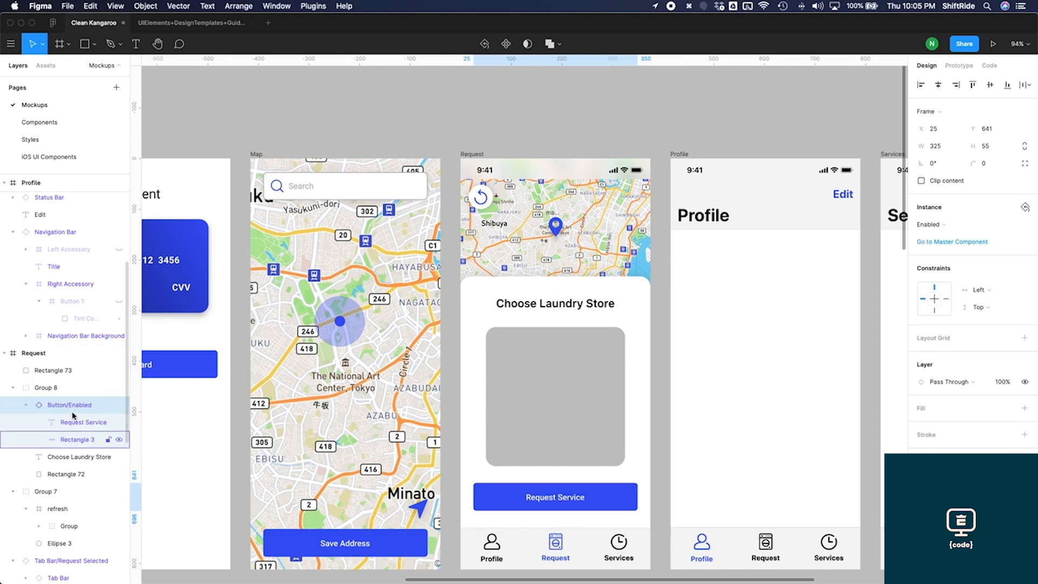
{"action": "key", "text": "Escape"}
{"action": "left_click_drag", "start_coordinate": [65, 371], "coordinate": [80, 412]}
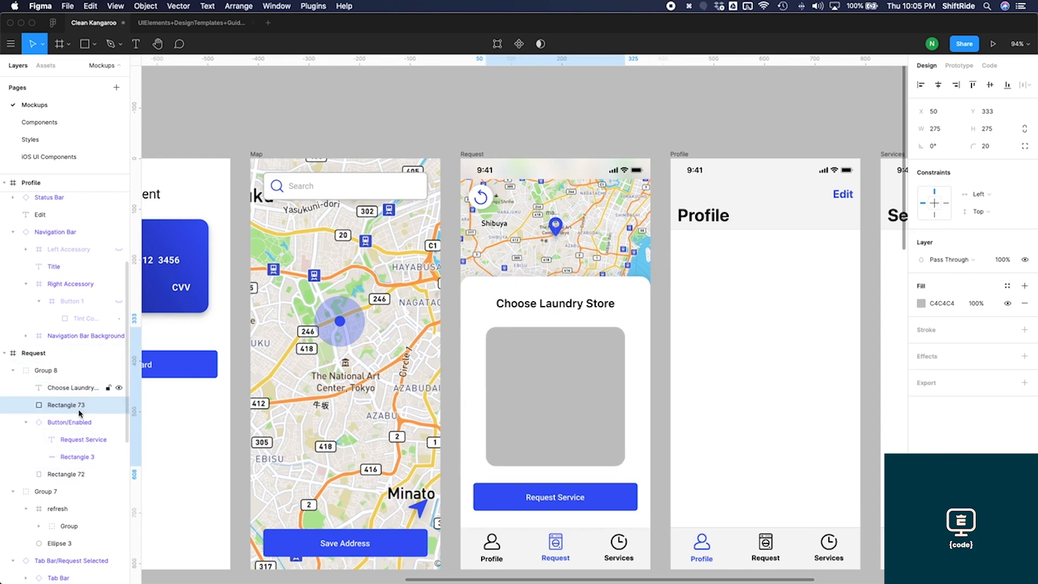
{"action": "key", "text": "Escape"}
{"action": "left_click", "coordinate": [14, 371]}
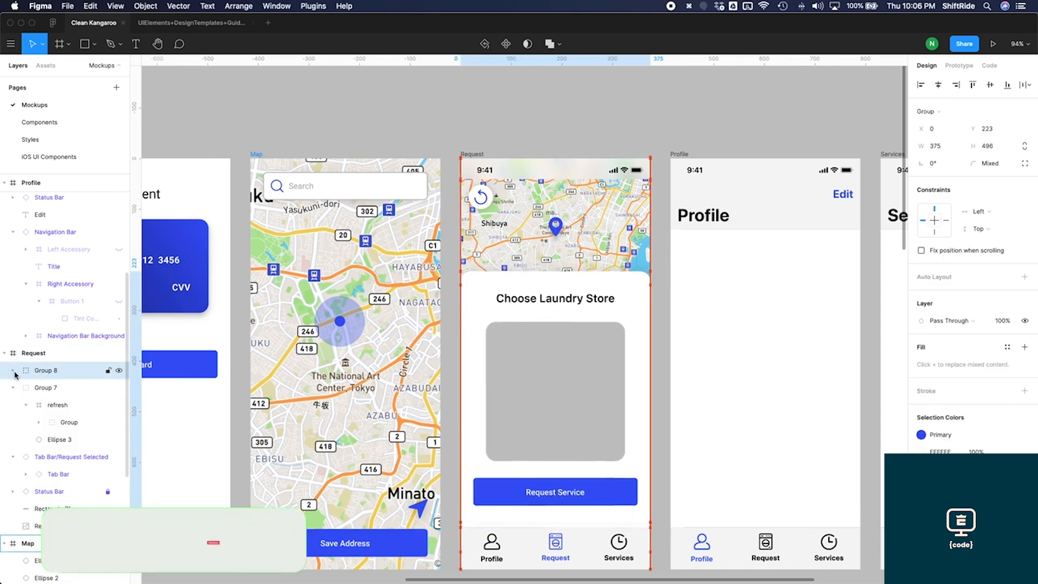
{"action": "left_click", "coordinate": [665, 356]}
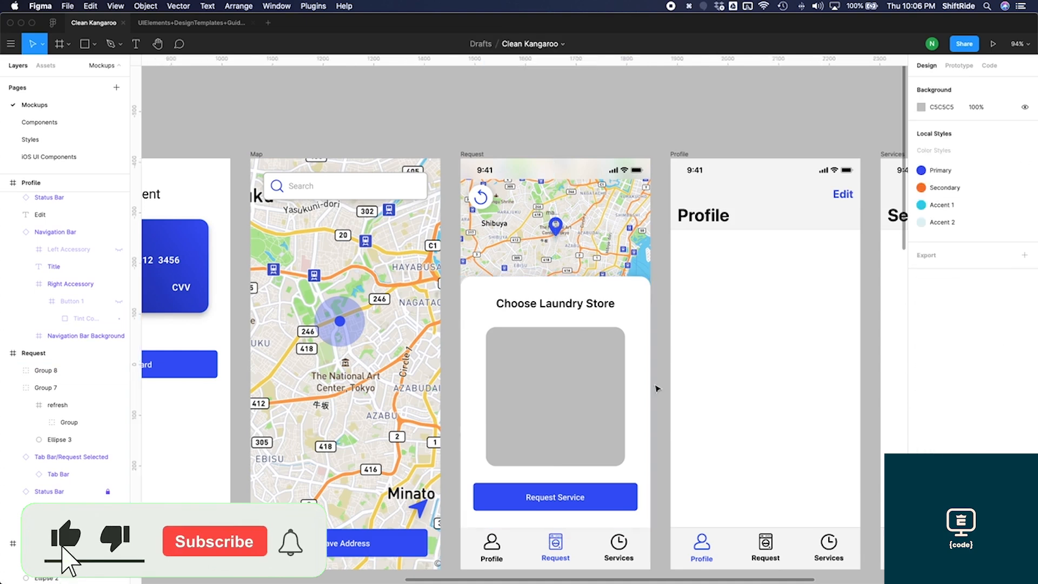
Step: Compare the Request screen with the hand-drawn mockup sketch in Preview, examining the store card area, and return to Figma
{"action": "scroll", "coordinate": [656, 378], "scroll_direction": "right", "scroll_amount": 2}
{"action": "scroll", "coordinate": [657, 379], "scroll_direction": "down", "scroll_amount": 1}
{"action": "scroll", "coordinate": [616, 395], "scroll_direction": "right", "scroll_amount": 1}
{"action": "scroll", "coordinate": [616, 395], "scroll_direction": "down", "scroll_amount": 1}
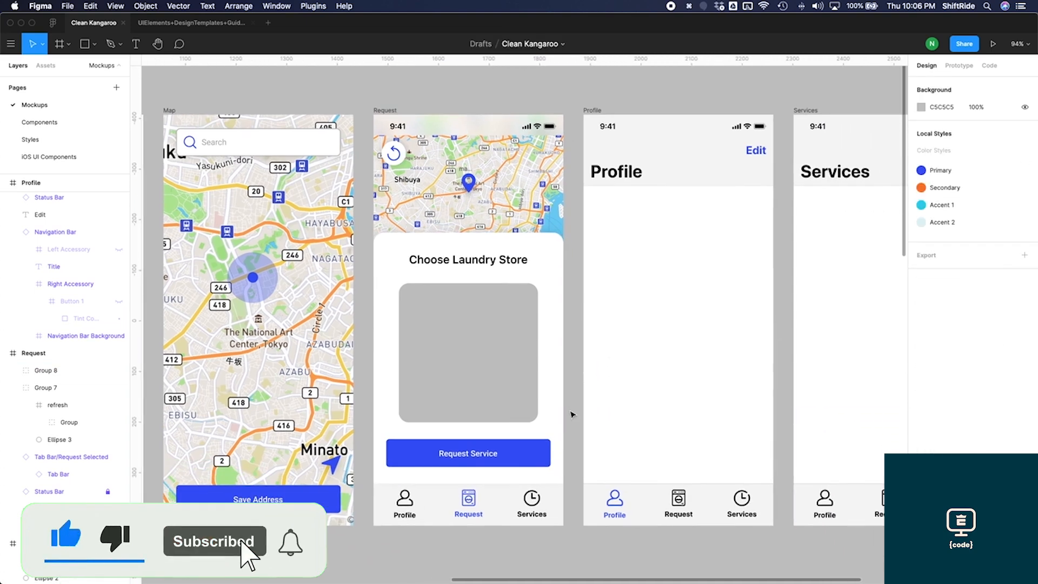
{"action": "scroll", "coordinate": [581, 316], "scroll_direction": "left", "scroll_amount": 1}
{"action": "scroll", "coordinate": [582, 315], "scroll_direction": "up", "scroll_amount": 1}
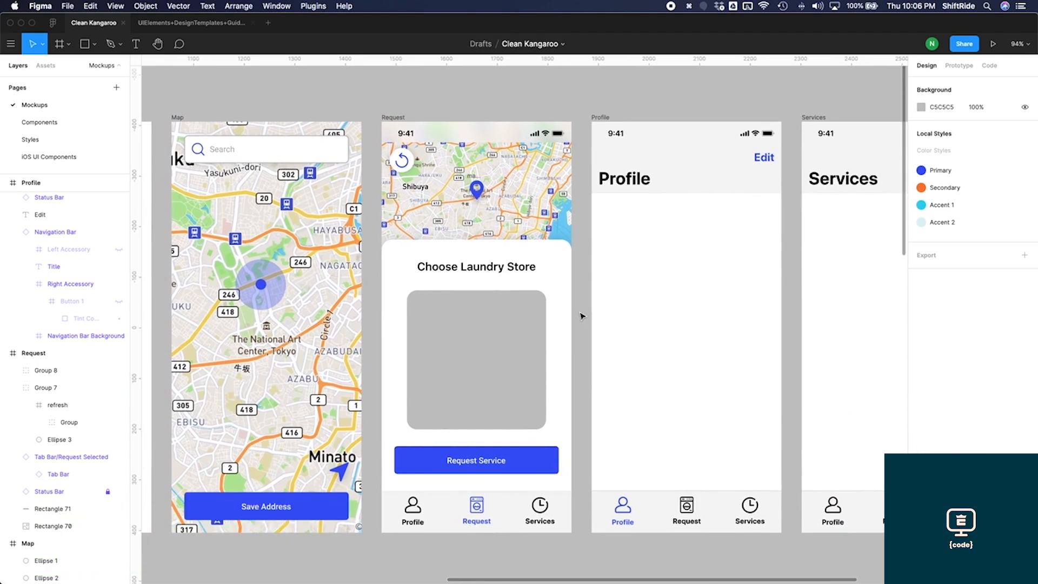
{"action": "key", "text": "ctrl+Up"}
{"action": "left_click", "coordinate": [403, 179]}
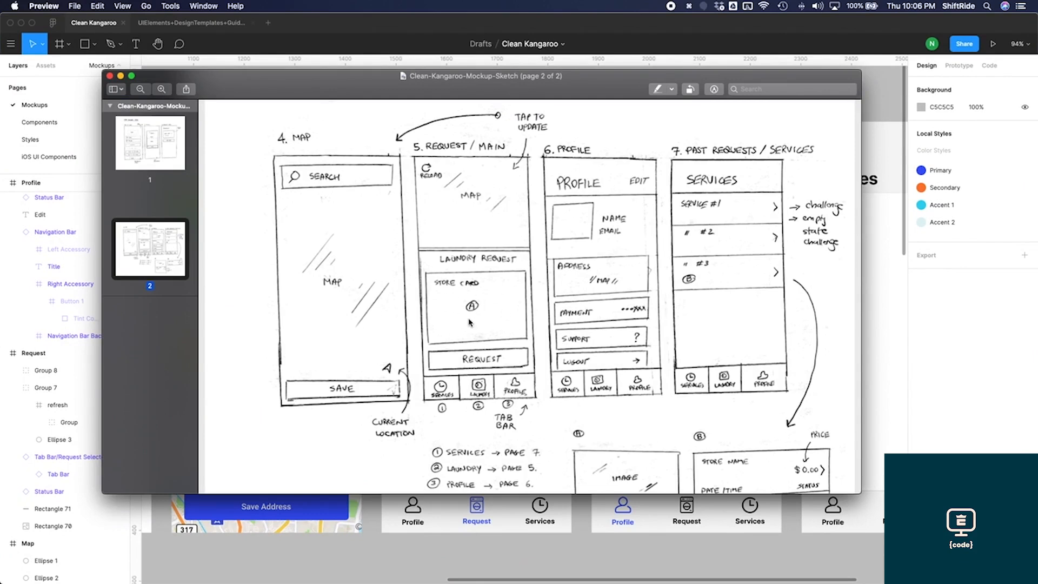
{"action": "key", "text": "super+Tab"}
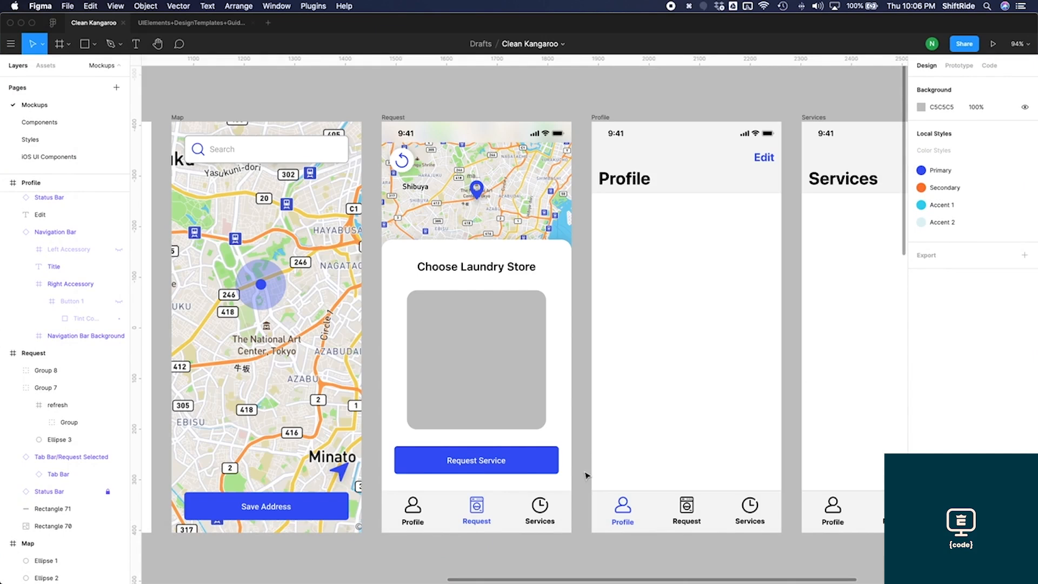
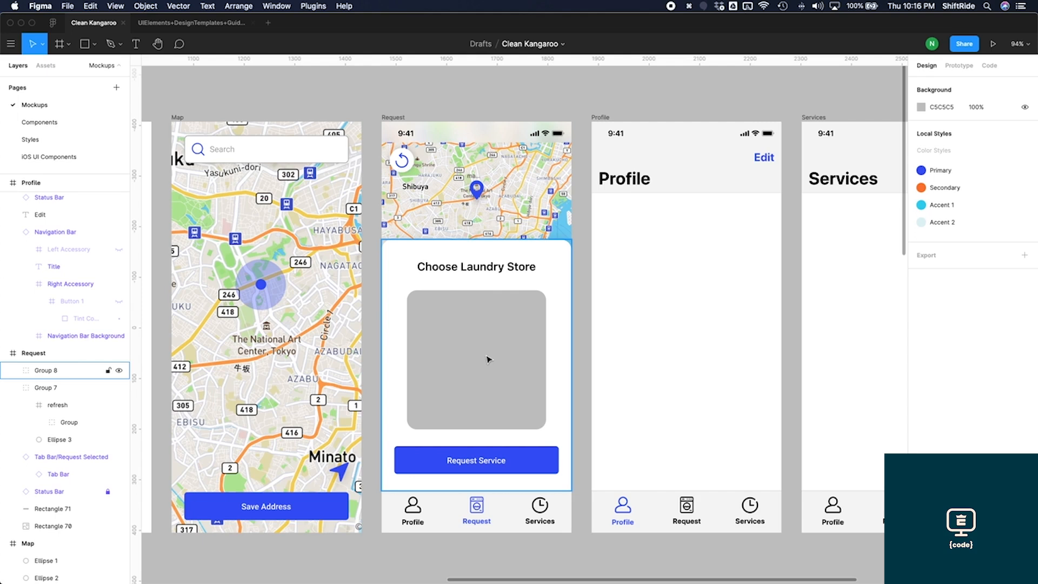
Step: Copy the gray rounded square to the Components page and place it beside the button components
{"action": "left_click", "coordinate": [488, 357]}
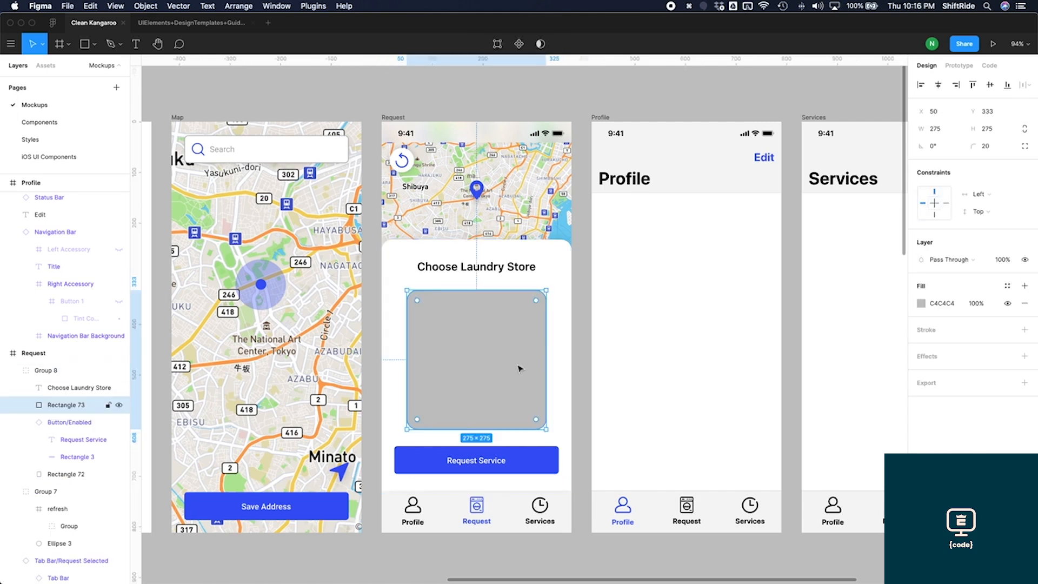
{"action": "key", "text": "super+c"}
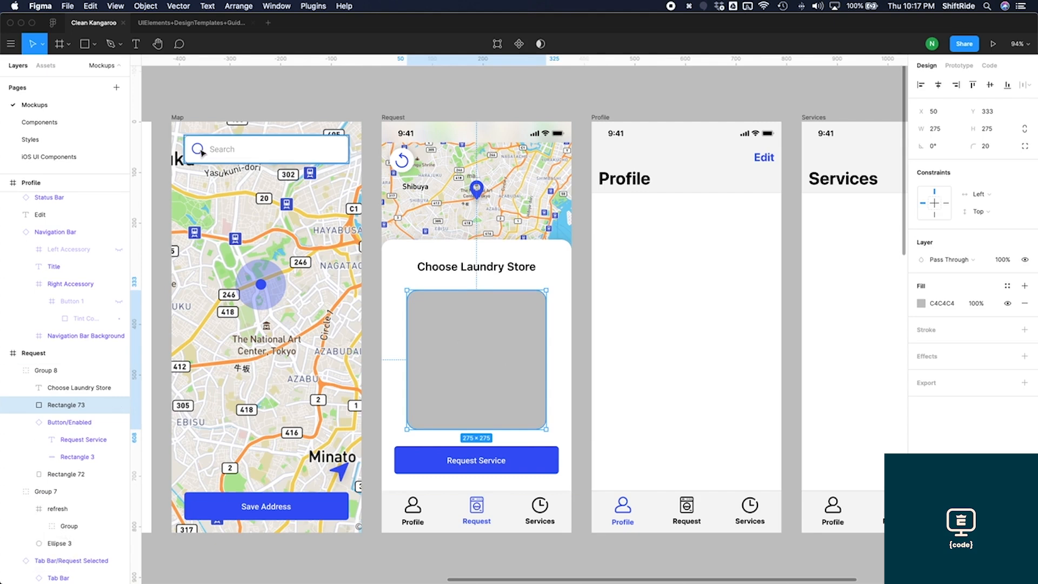
{"action": "left_click", "coordinate": [39, 123]}
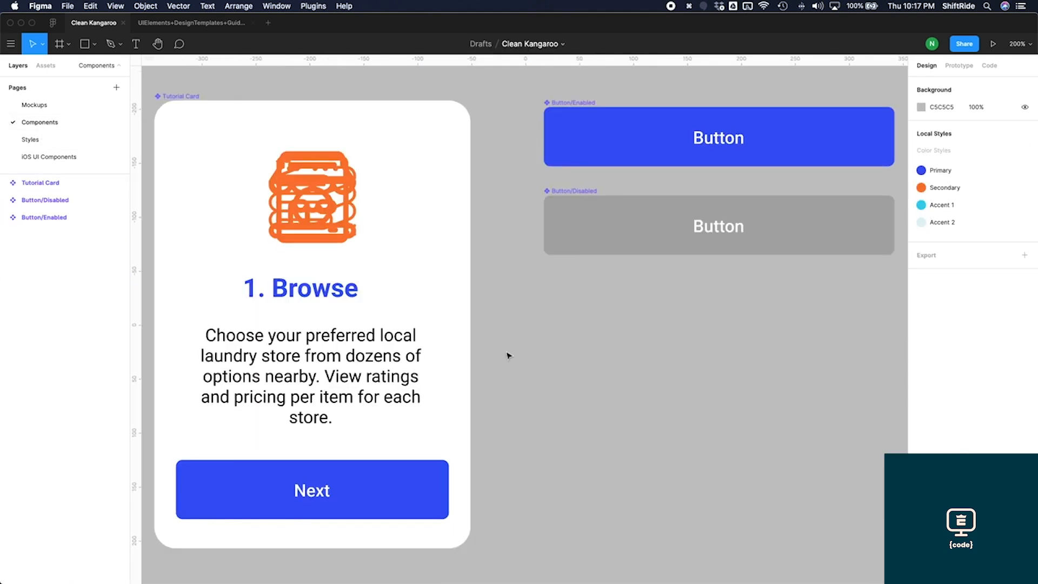
{"action": "key", "text": "shift+1"}
{"action": "scroll", "coordinate": [508, 355], "scroll_direction": "right", "scroll_amount": 4}
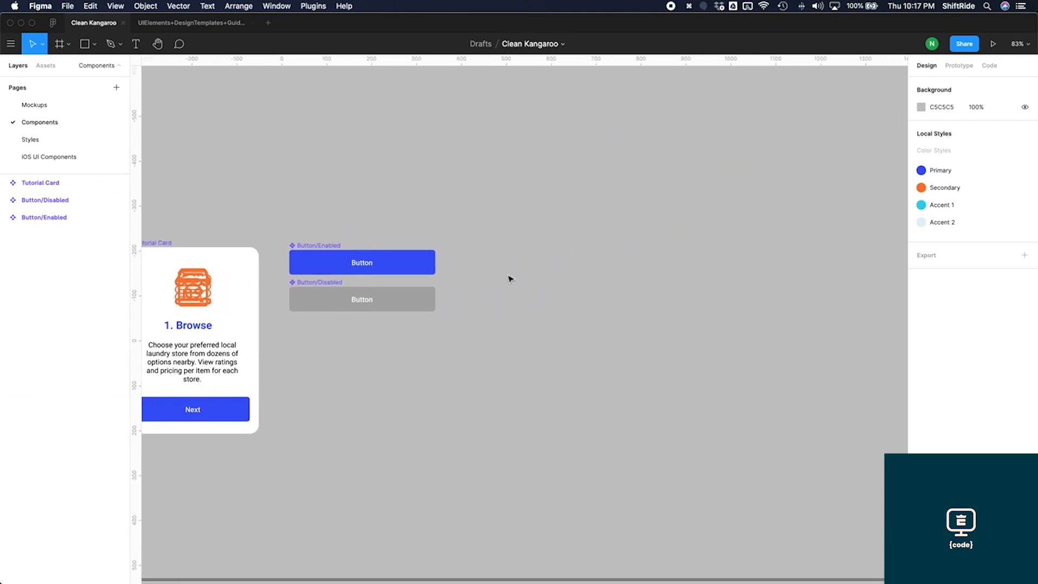
{"action": "key", "text": "super+v"}
{"action": "mouse_move", "coordinate": [505, 276]}
{"action": "left_mouse_down"}
{"action": "mouse_move", "coordinate": [522, 272]}
{"action": "mouse_move", "coordinate": [518, 263]}
{"action": "left_mouse_up"}
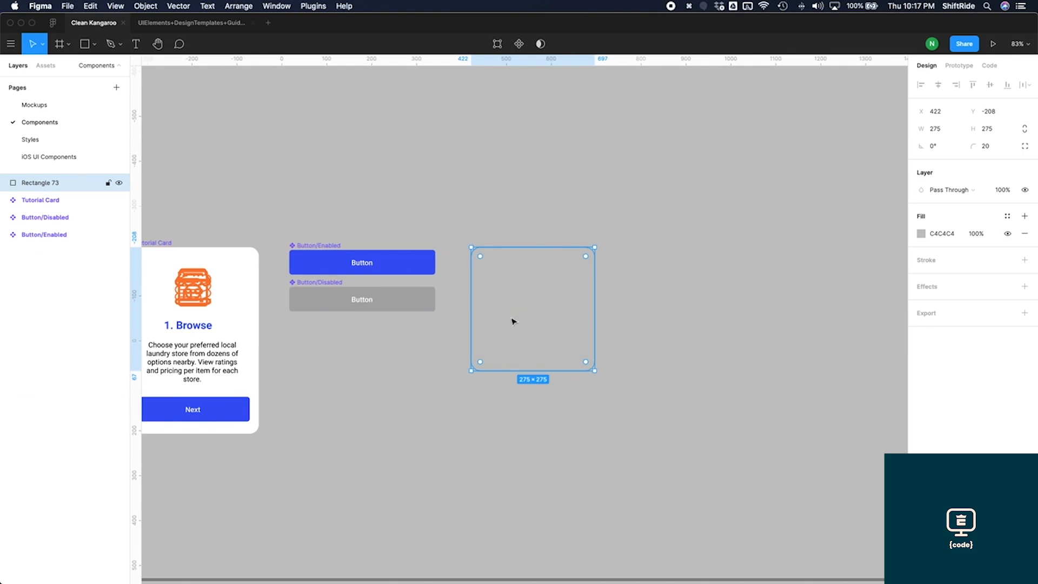
Step: Change the copied square's fill to white, FFFFFF
{"action": "left_click", "coordinate": [921, 235]}
{"action": "left_click", "coordinate": [781, 272]}
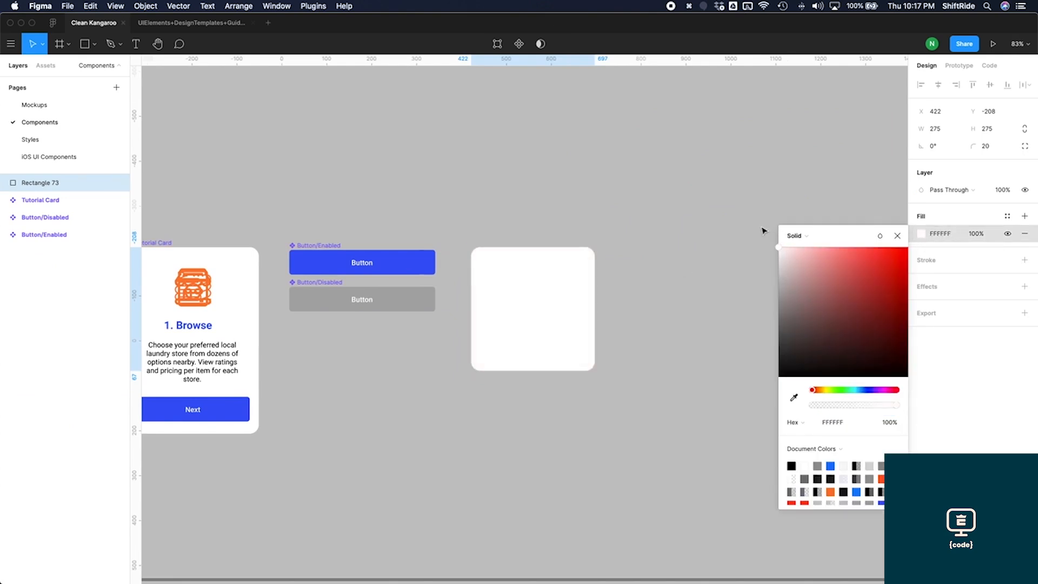
{"action": "left_click", "coordinate": [764, 229]}
Step: Turn the white rounded square into a component
{"action": "scroll", "coordinate": [577, 267], "scroll_direction": "up", "scroll_amount": 5}
{"action": "left_click", "coordinate": [577, 267]}
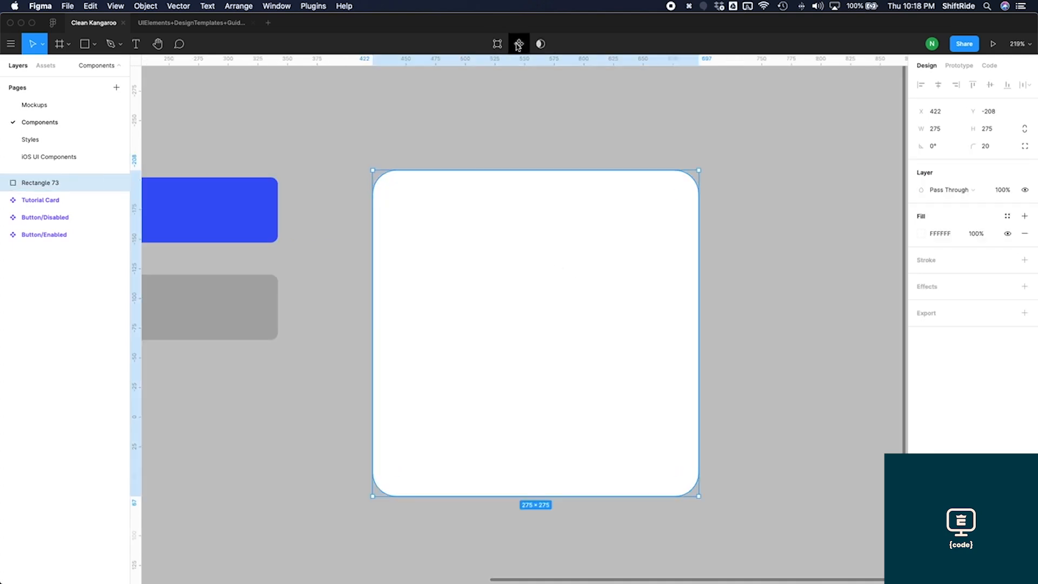
{"action": "left_click", "coordinate": [519, 46]}
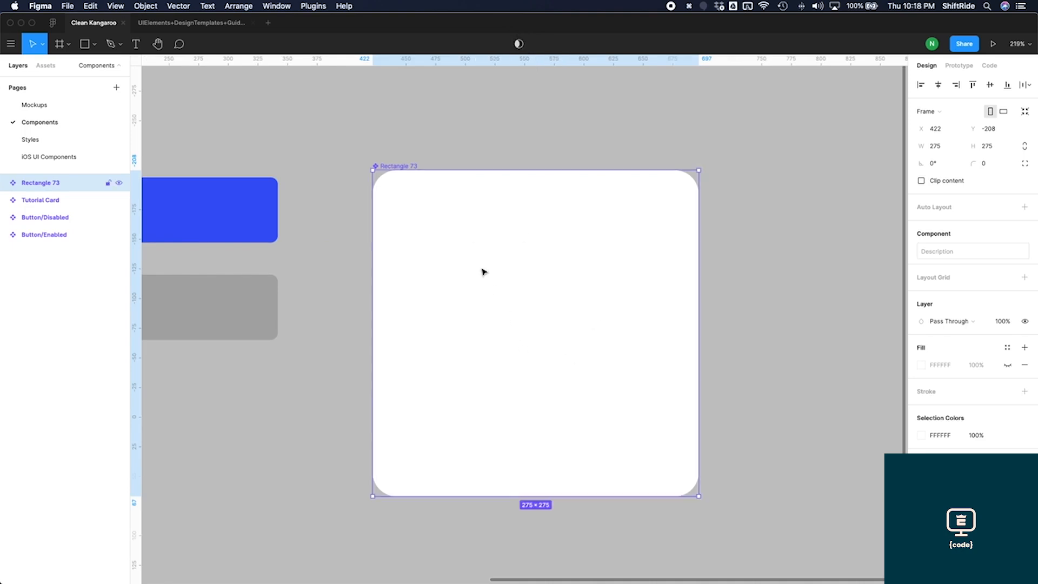
Step: Draw a 275 × 150 rectangle across the upper part of the white card component
{"action": "key", "text": "r"}
{"action": "mouse_move", "coordinate": [373, 264]}
{"action": "left_mouse_down"}
{"action": "mouse_move", "coordinate": [572, 213]}
{"action": "mouse_move", "coordinate": [679, 167]}
{"action": "mouse_move", "coordinate": [710, 169]}
{"action": "mouse_move", "coordinate": [699, 170]}
{"action": "left_mouse_up"}
{"action": "left_click_drag", "start_coordinate": [534, 264], "coordinate": [528, 348]}
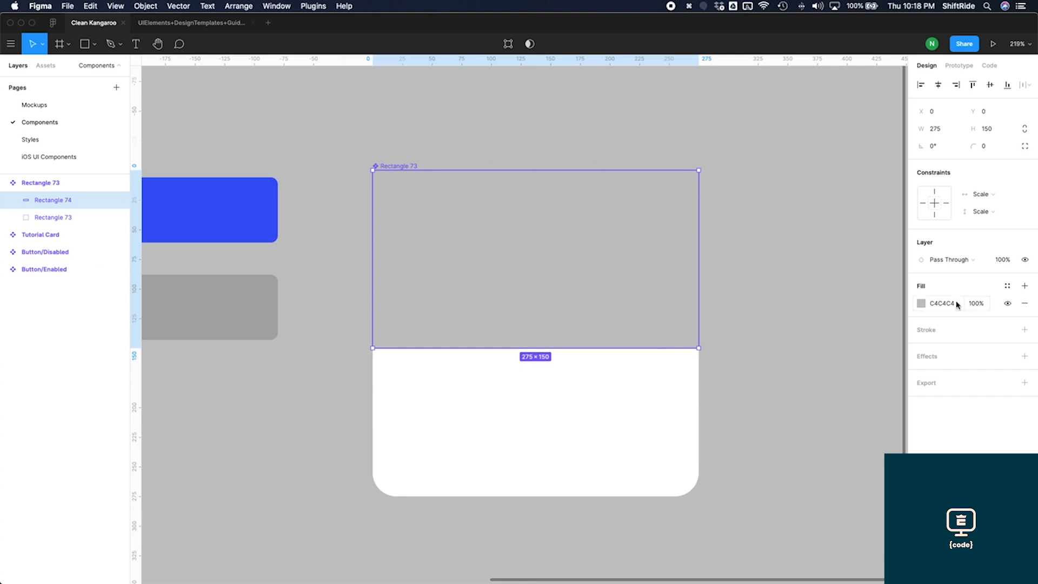
Step: Change the upper rectangle's fill to dark gray, 363636
{"action": "left_click", "coordinate": [921, 304]}
{"action": "left_click_drag", "start_coordinate": [835, 352], "coordinate": [705, 420]}
{"action": "left_click", "coordinate": [586, 394]}
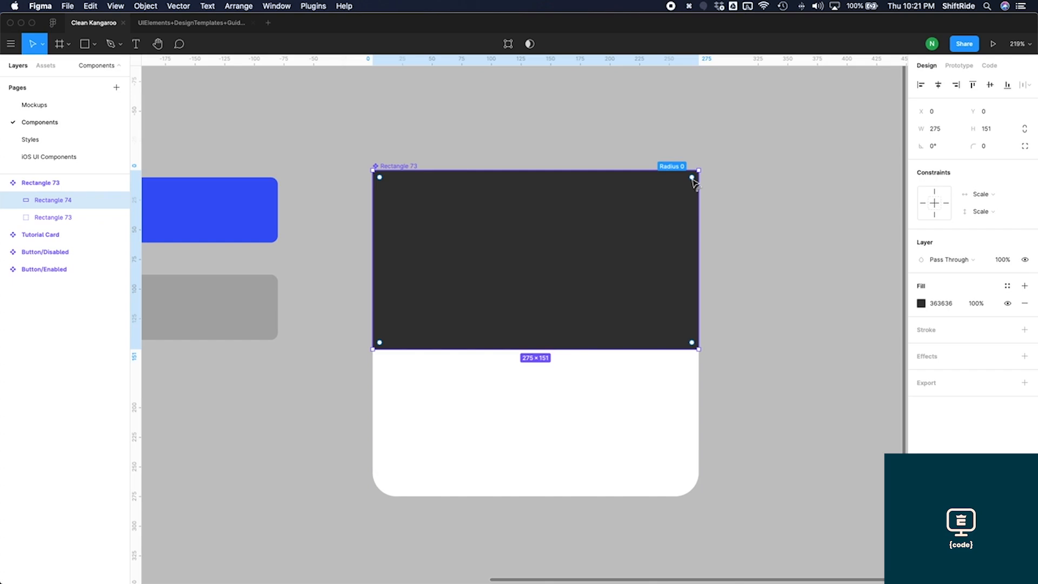
Step: Round the dark rectangle's two upper corners to a radius of 20, matching the card
{"action": "left_click_drag", "start_coordinate": [691, 178], "coordinate": [686, 209]}
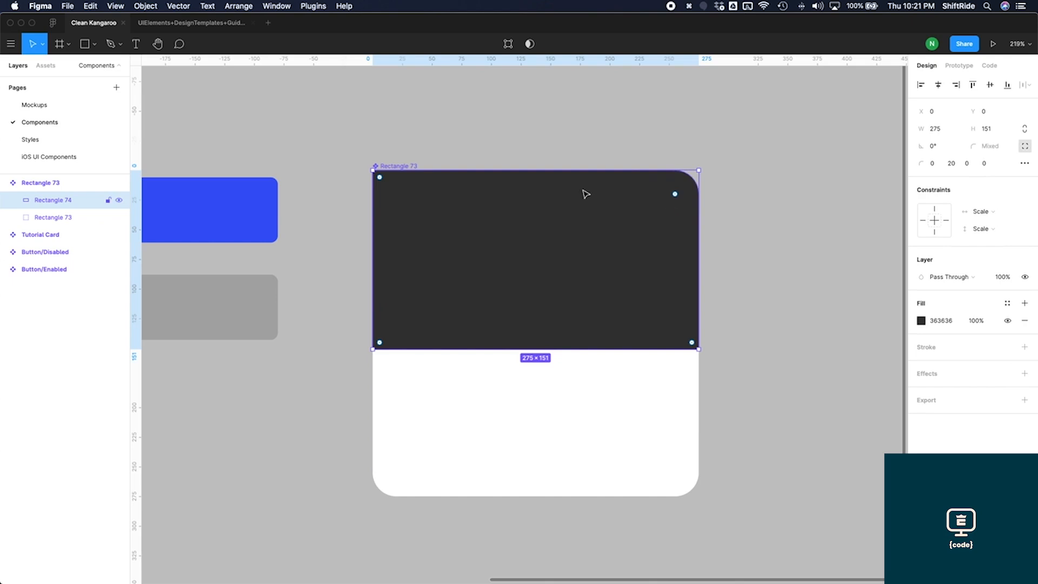
{"action": "left_click_drag", "start_coordinate": [380, 177], "coordinate": [400, 205]}
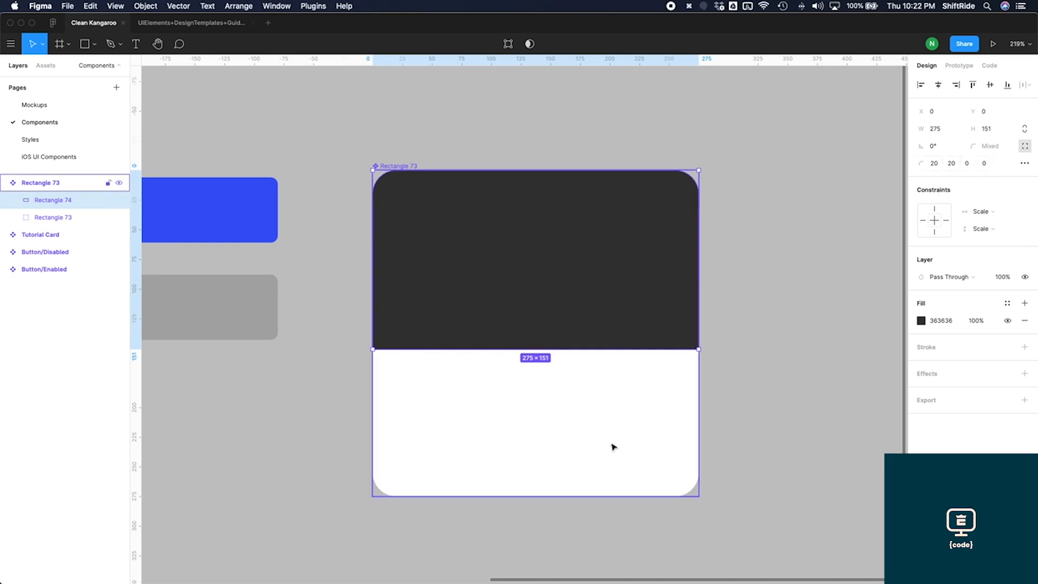
{"action": "key", "text": "Escape"}
{"action": "key", "text": "Escape"}
Step: Check the store card sketch in Preview and add a "Store Name" title in the white area of the Figma card
{"action": "key", "text": "super+Tab"}
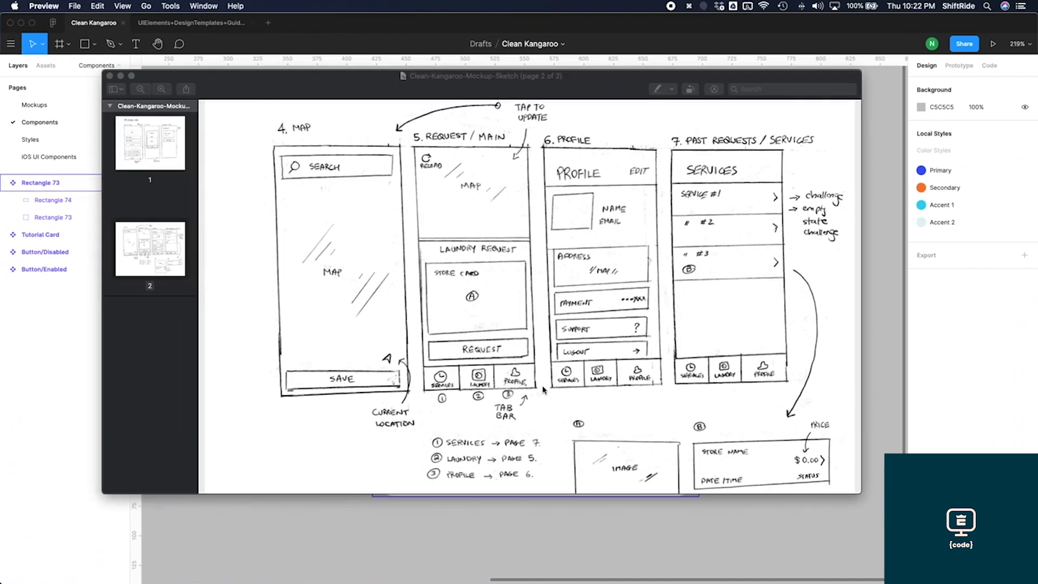
{"action": "scroll", "coordinate": [479, 318], "scroll_direction": "down", "scroll_amount": 4}
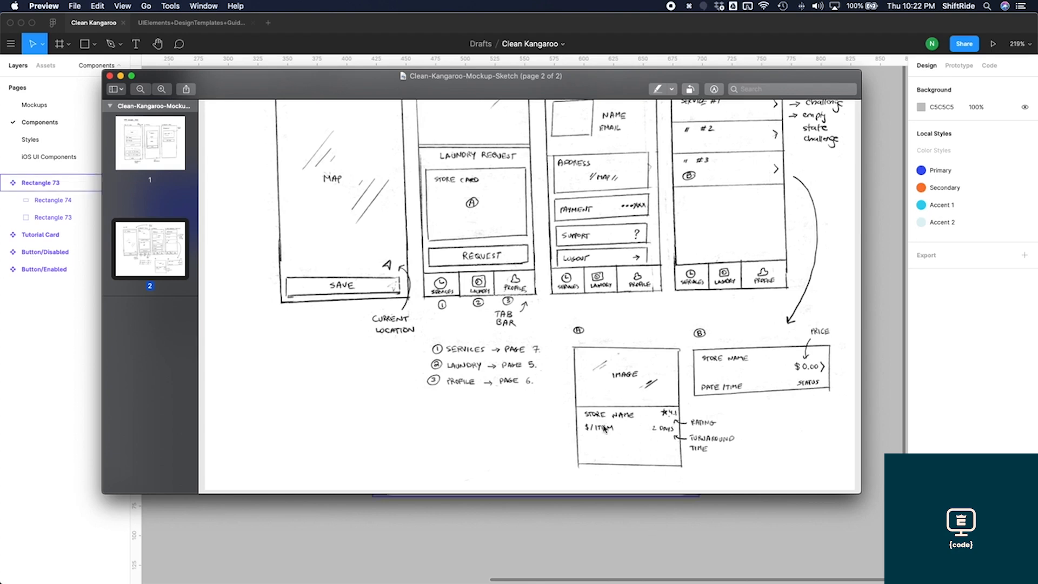
{"action": "left_click", "coordinate": [635, 535]}
{"action": "key", "text": "t"}
{"action": "left_click", "coordinate": [434, 390]}
{"action": "type", "text": "Store Name"}
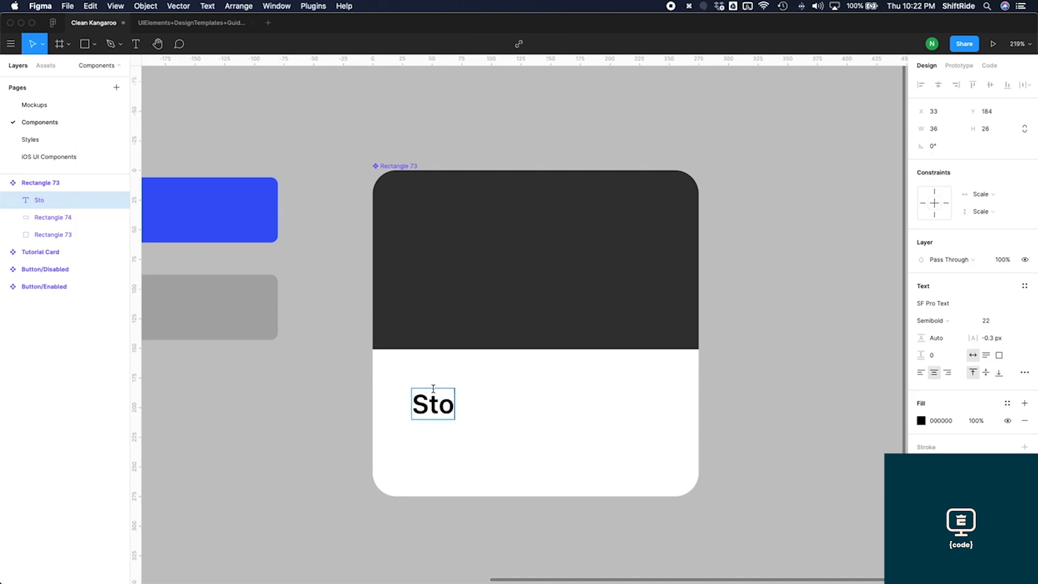
{"action": "left_click_drag", "start_coordinate": [471, 413], "coordinate": [501, 414]}
Step: Duplicate the Store Name text beneath the original and change the copy to "$0.00/item"
{"action": "key", "text": "super+d"}
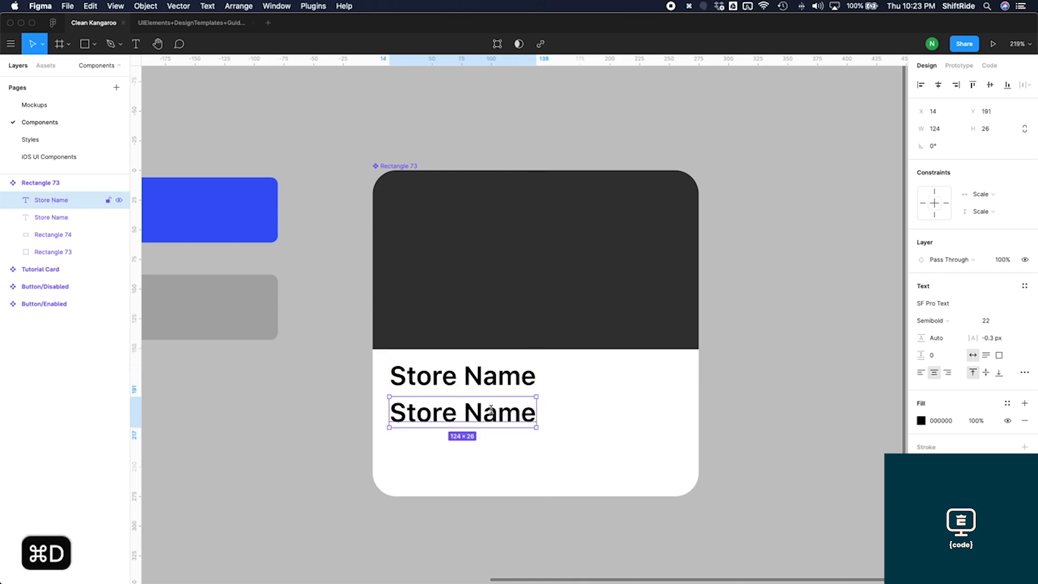
{"action": "double_click", "coordinate": [496, 413]}
{"action": "type", "text": "$"}
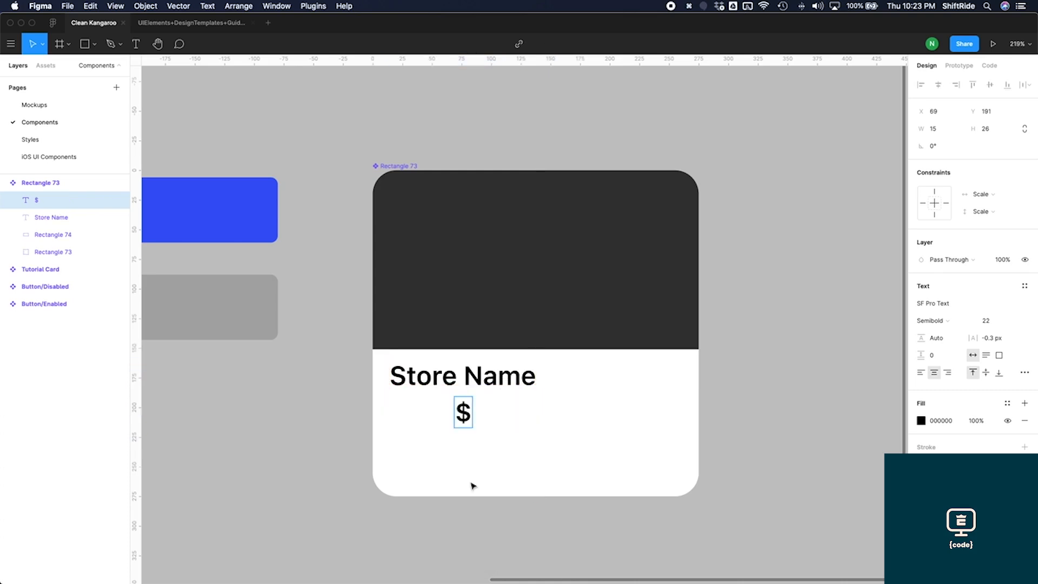
{"action": "type", "text": "/ l"}
{"action": "type", "text": "tem"}
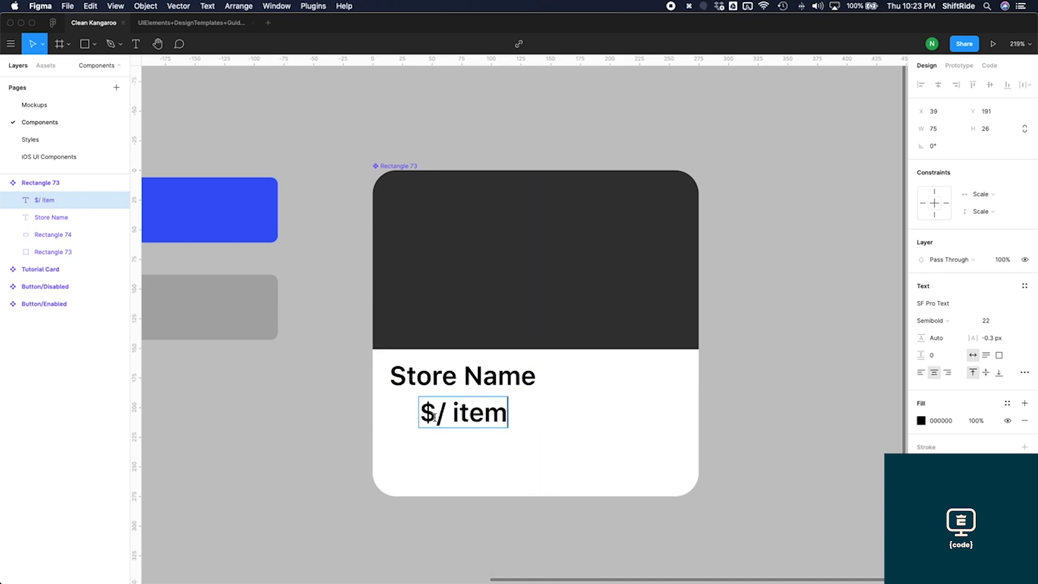
{"action": "type", "text": "0"}
{"action": "type", "text": ".00"}
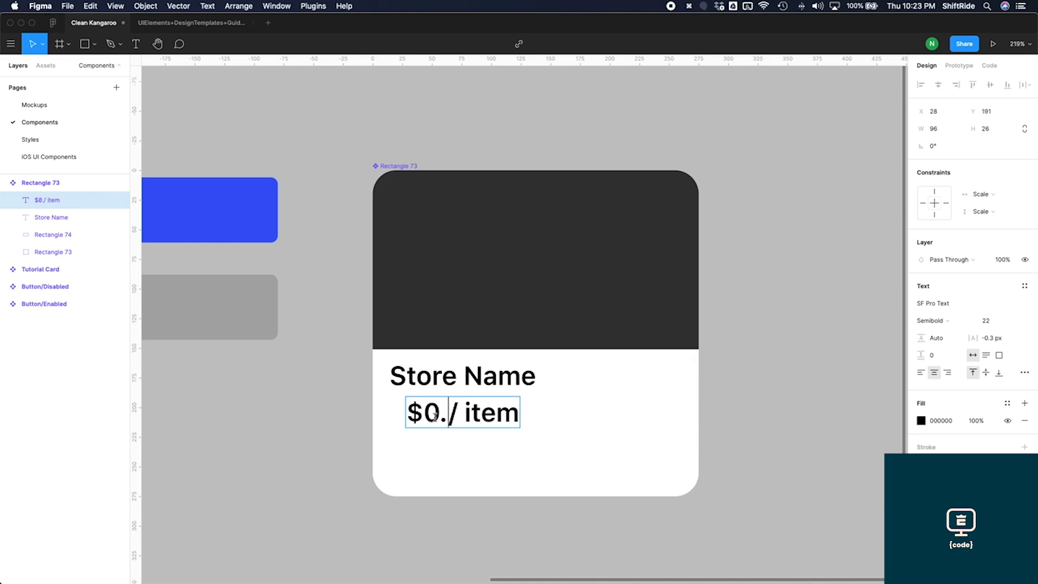
{"action": "key", "text": "Escape"}
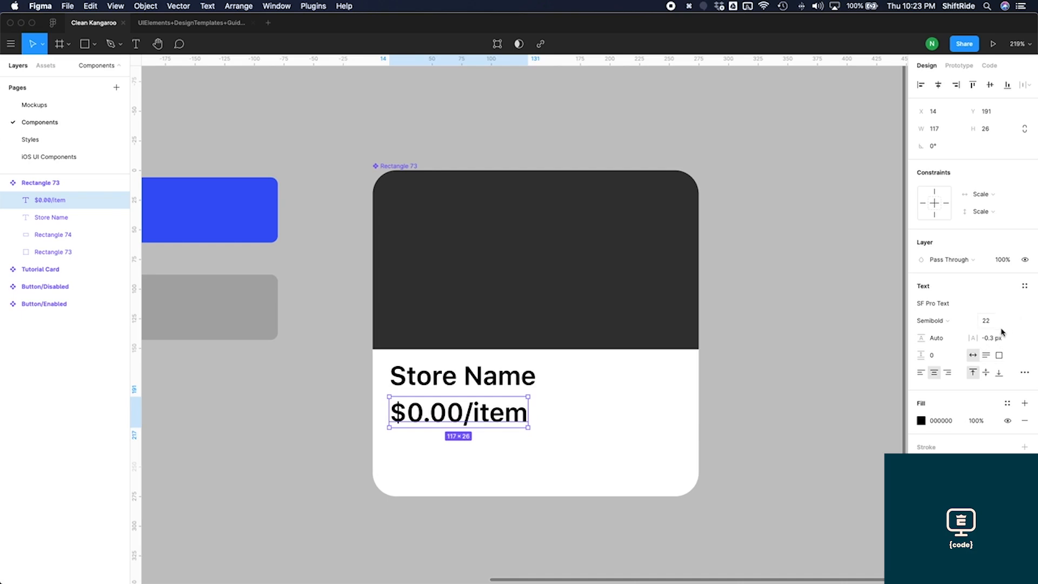
Step: Set the $0.00/item text to font size 14 and line it up with the left edge of Store Name
{"action": "left_click", "coordinate": [991, 322]}
{"action": "type", "text": "14"}
{"action": "key", "text": "Return"}
{"action": "left_click_drag", "start_coordinate": [492, 414], "coordinate": [467, 419]}
Step: Move both text lines down 30 px and extend the dark rectangle's lower edge to a height of about 175
{"action": "left_click", "coordinate": [464, 385], "text": "shift"}
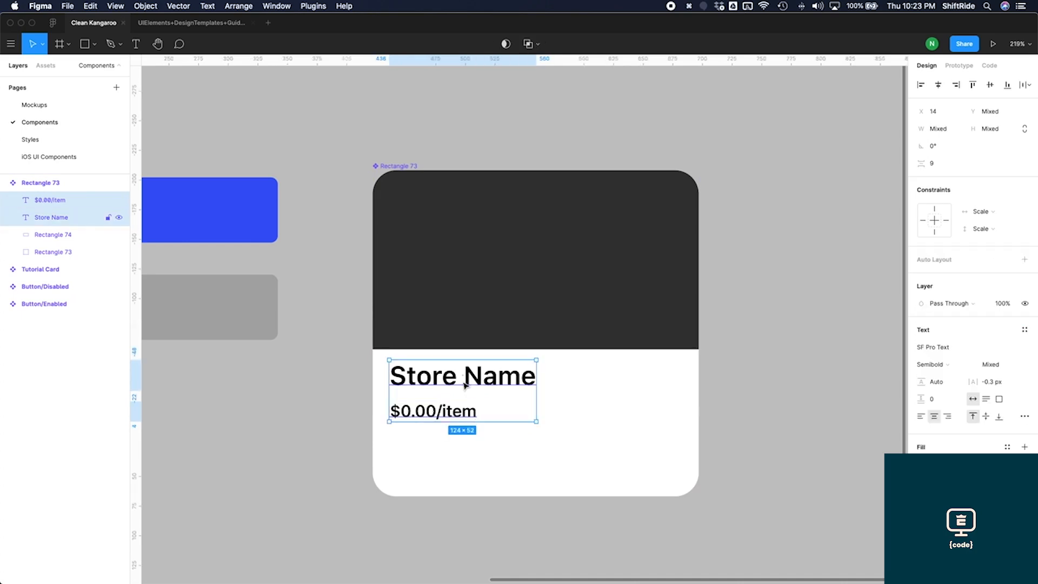
{"action": "key", "text": "shift+Down"}
{"action": "key", "text": "shift+Down"}
{"action": "key", "text": "shift+Down"}
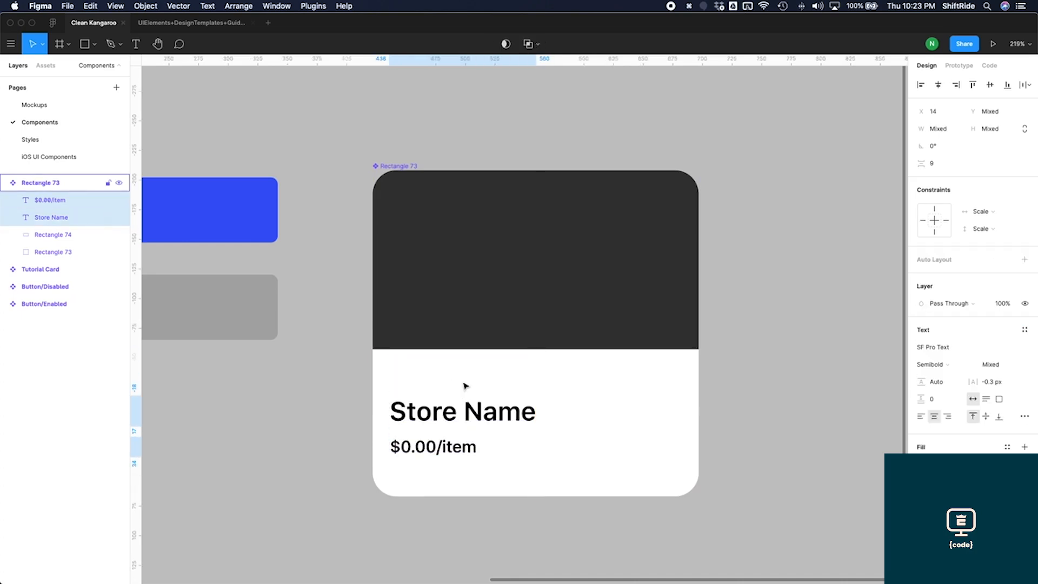
{"action": "left_click", "coordinate": [486, 336]}
{"action": "left_click_drag", "start_coordinate": [532, 349], "coordinate": [532, 375]}
Step: Copy the $0.00/item text to the right side of the card and shift the original texts to a 15 px left margin
{"action": "left_click", "coordinate": [470, 449]}
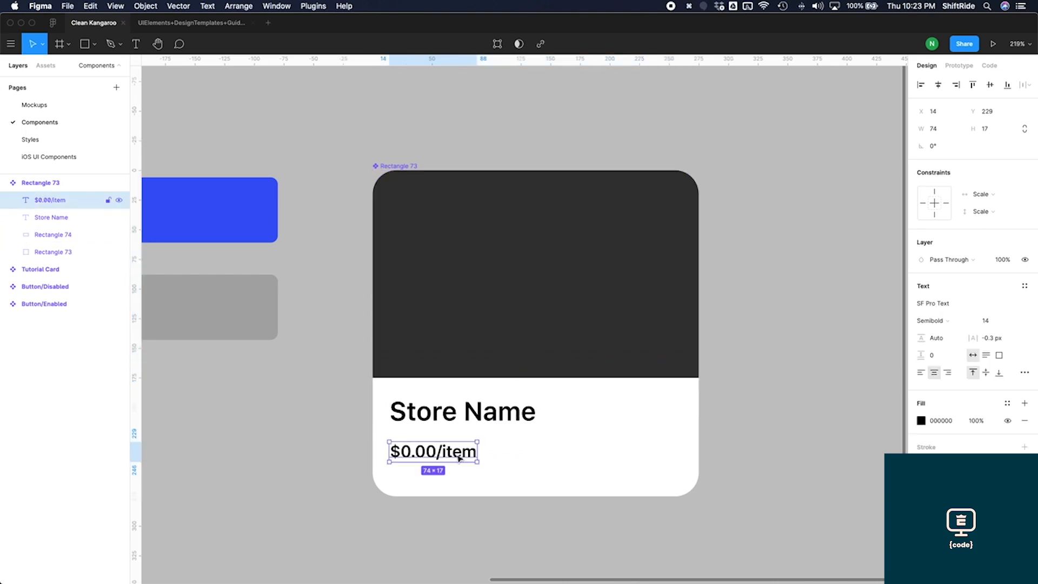
{"action": "left_click_drag", "start_coordinate": [474, 454], "coordinate": [668, 456]}
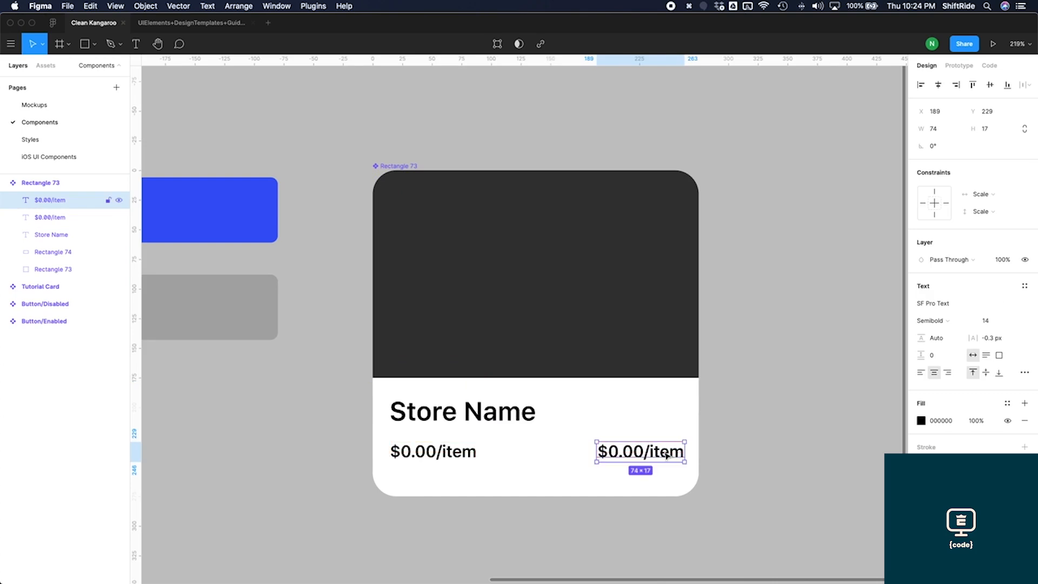
{"action": "left_click", "coordinate": [457, 453]}
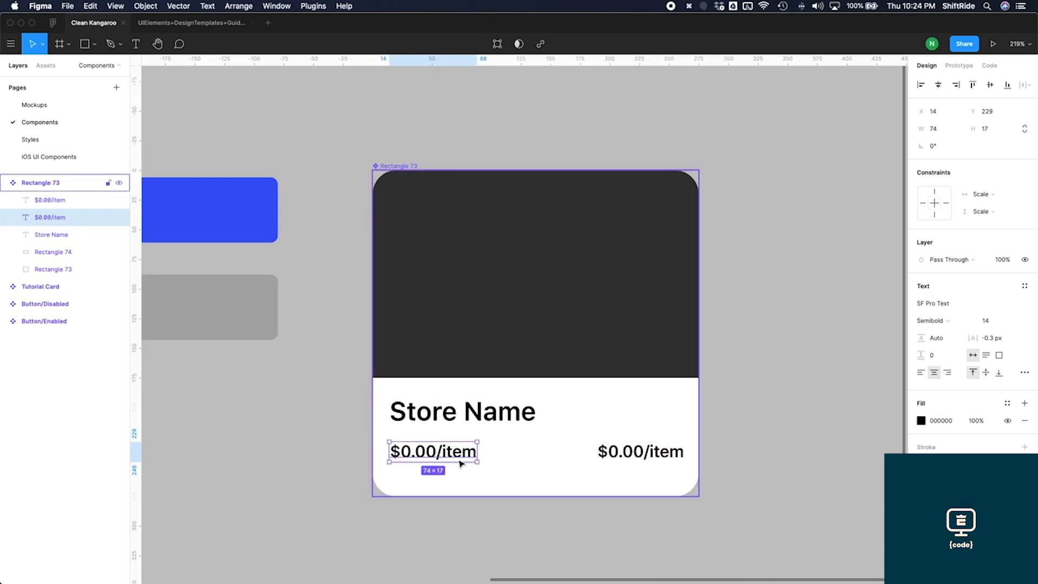
{"action": "left_click", "coordinate": [403, 419]}
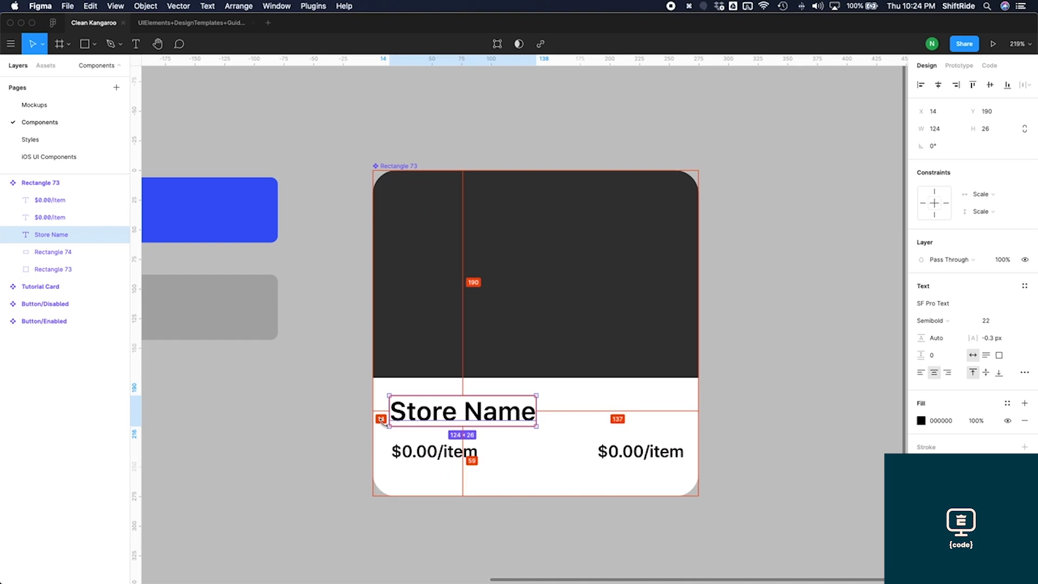
Step: Change the copied price text on the card's right side to "0 Days"
{"action": "double_click", "coordinate": [663, 449]}
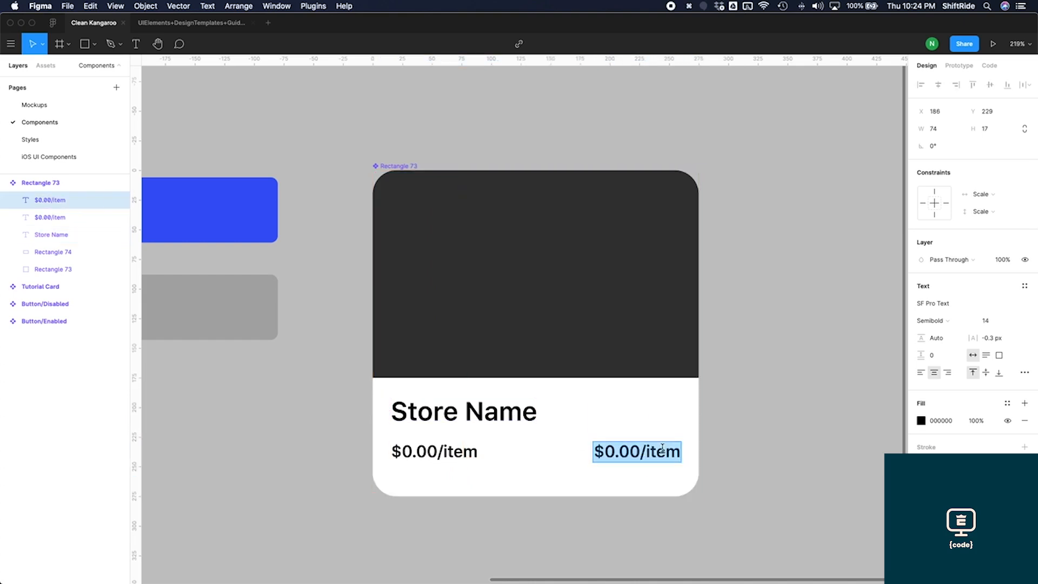
{"action": "type", "text": "2"}
{"action": "key", "text": "BackSpace"}
{"action": "type", "text": "0"}
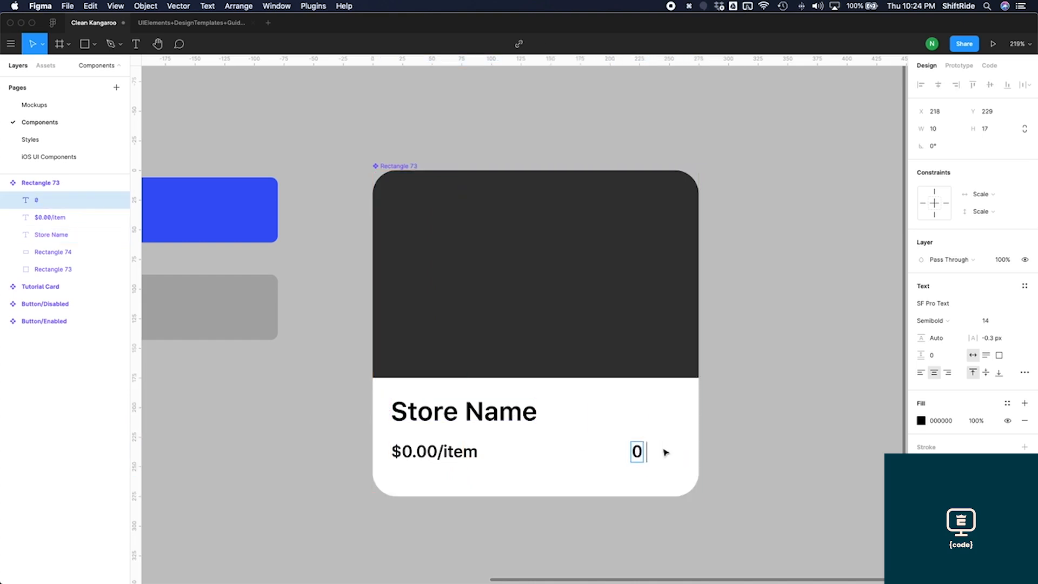
{"action": "type", "text": " Days"}
{"action": "key", "text": "Escape"}
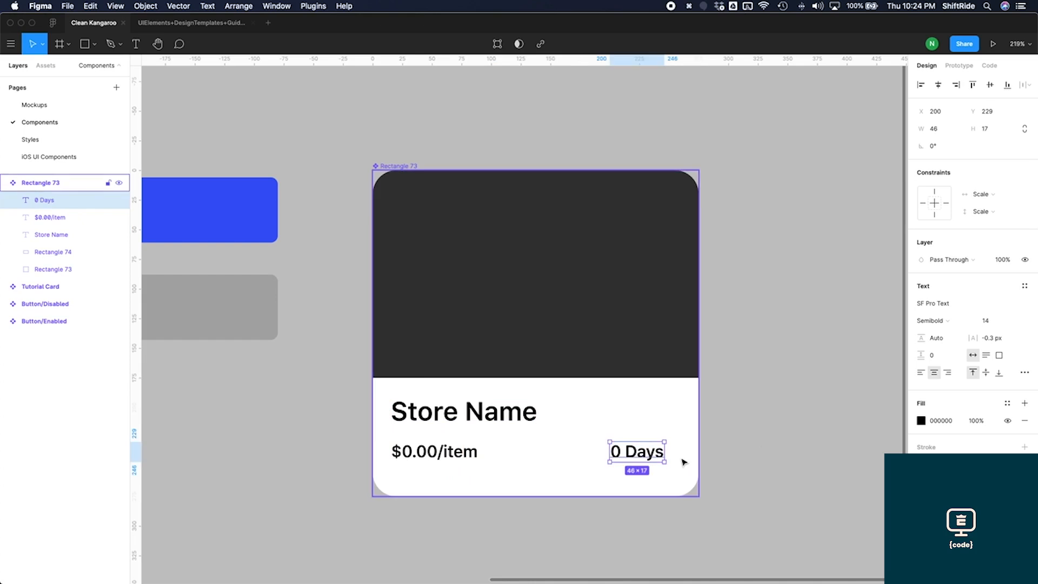
Step: Right-align the 0 Days text at the card's right margin and left-align the price text in a 110 px wide box
{"action": "left_click", "coordinate": [947, 372]}
{"action": "left_click_drag", "start_coordinate": [666, 452], "coordinate": [687, 458]}
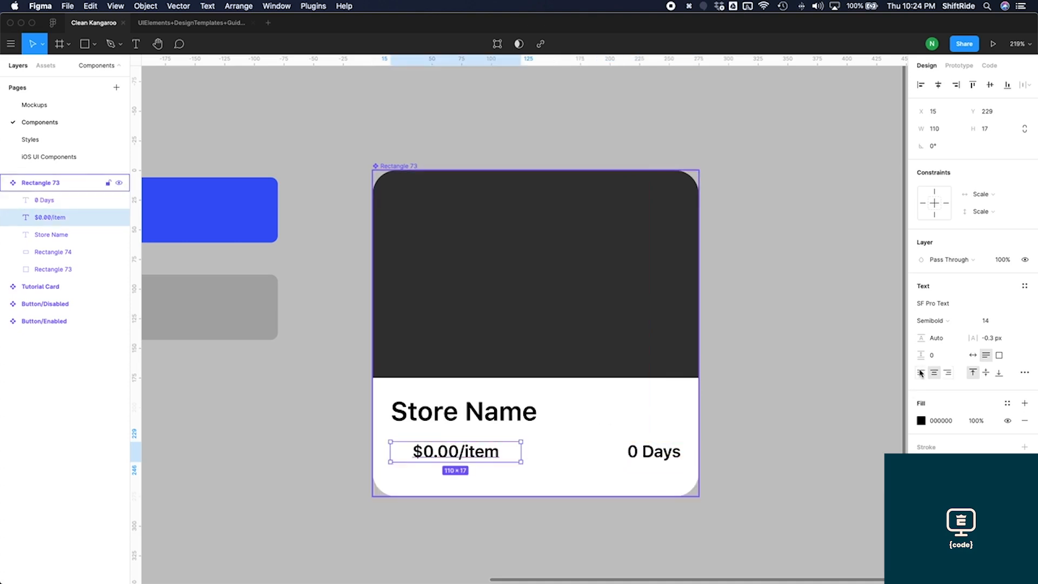
{"action": "left_click", "coordinate": [920, 372]}
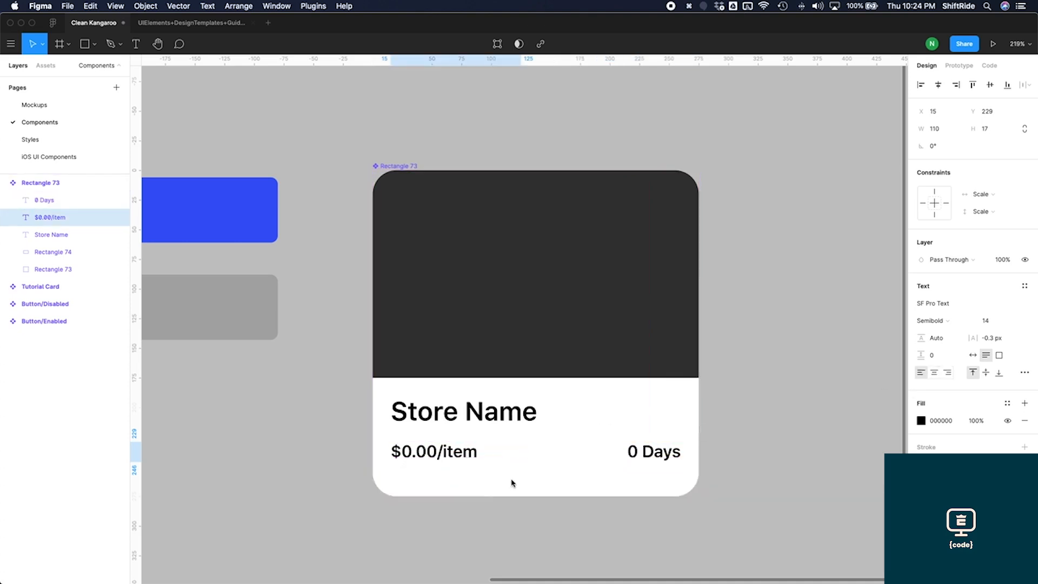
Step: Left-align Store Name in a 170 px wide text box and set its font size to 20
{"action": "left_click", "coordinate": [527, 416]}
{"action": "left_click_drag", "start_coordinate": [539, 414], "coordinate": [682, 410]}
{"action": "left_click", "coordinate": [921, 373]}
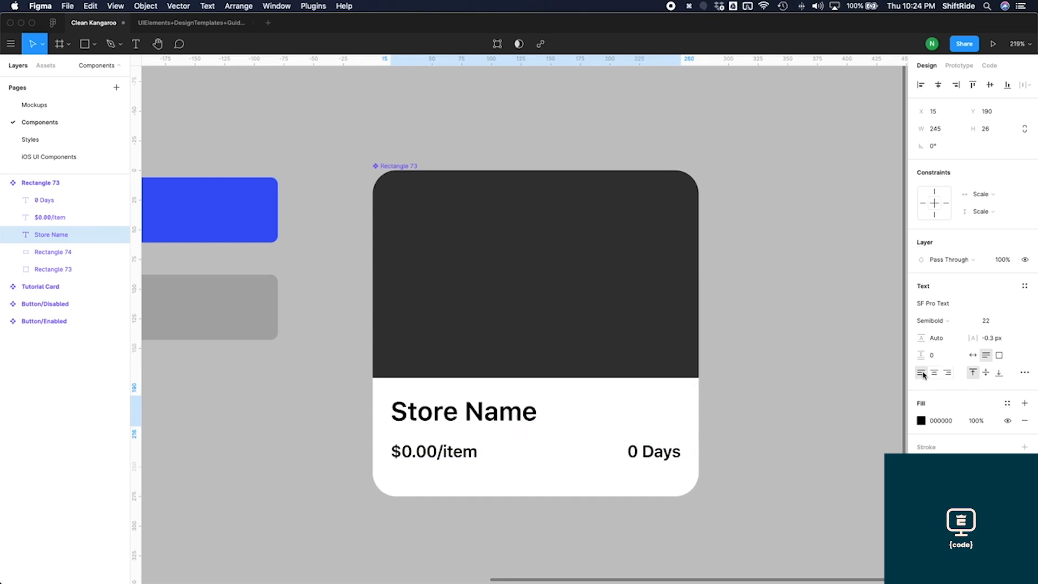
{"action": "left_click_drag", "start_coordinate": [681, 411], "coordinate": [594, 409]}
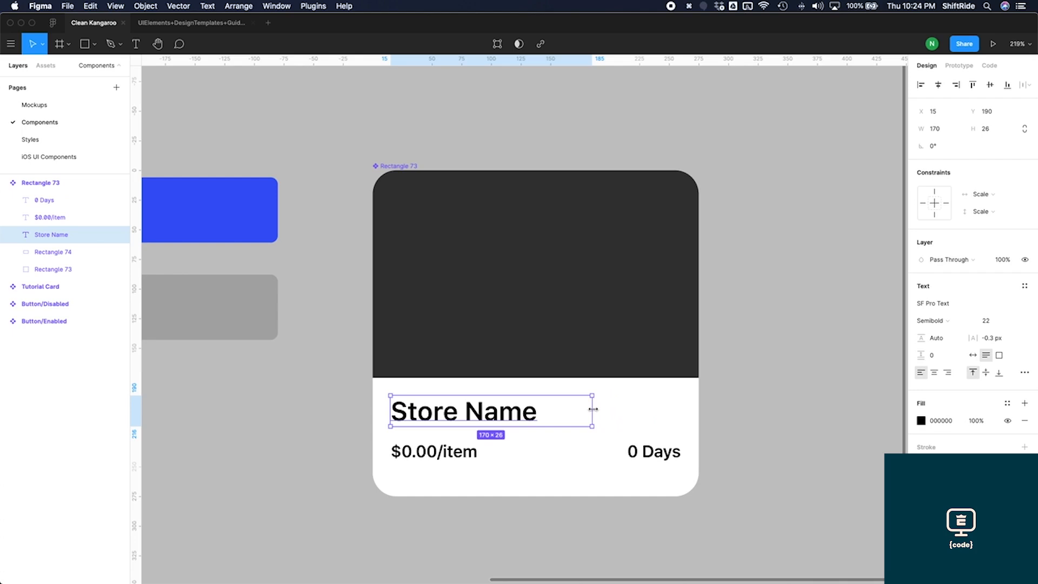
{"action": "left_click", "coordinate": [991, 321]}
{"action": "type", "text": "20"}
{"action": "key", "text": "Return"}
{"action": "left_click", "coordinate": [470, 453]}
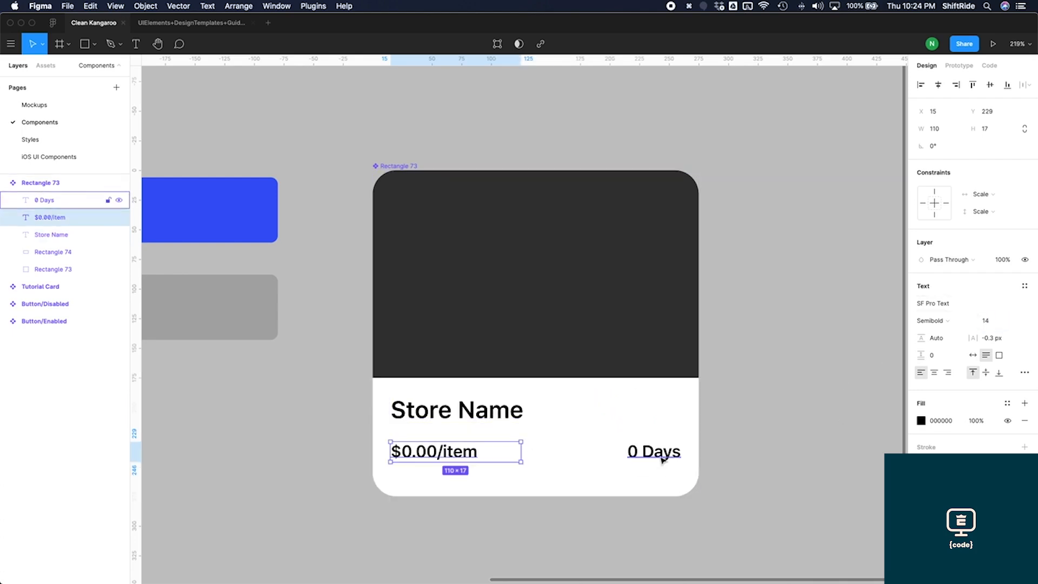
{"action": "left_click", "coordinate": [663, 459], "text": "shift"}
{"action": "left_click", "coordinate": [721, 409]}
Step: Duplicate the 0 Days text and place the copy above it, beside Store Name
{"action": "left_click", "coordinate": [675, 459]}
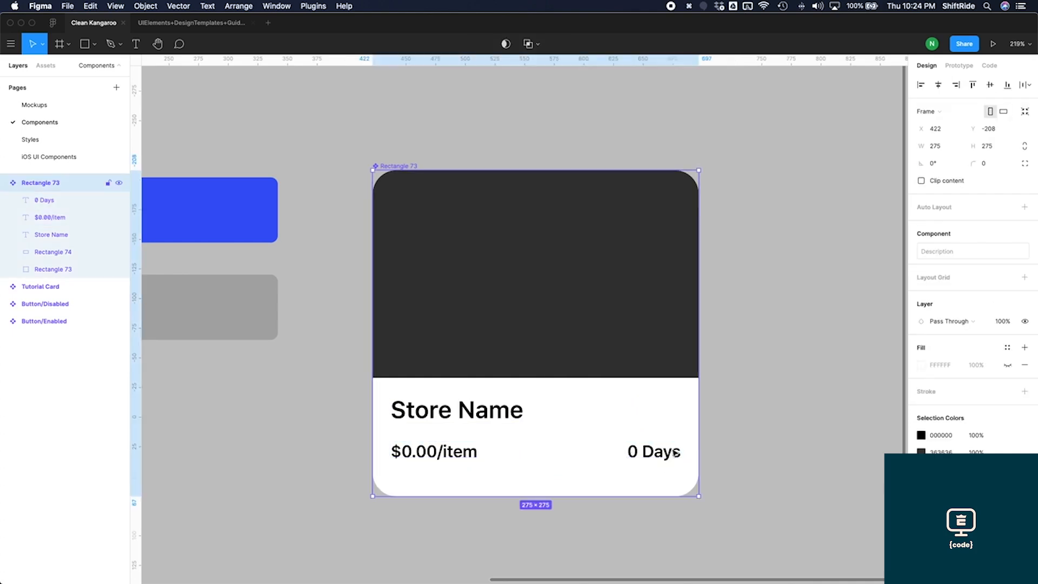
{"action": "left_click", "coordinate": [675, 459]}
{"action": "key", "text": "super+d"}
{"action": "left_click_drag", "start_coordinate": [674, 459], "coordinate": [660, 424]}
Step: Change the copied text above 0 Days to "0" as a rating placeholder
{"action": "double_click", "coordinate": [657, 420]}
{"action": "type", "text": "4.5"}
{"action": "key", "text": "BackSpace"}
{"action": "key", "text": "BackSpace"}
{"action": "key", "text": "BackSpace"}
{"action": "type", "text": "0 s"}
{"action": "key", "text": "BackSpace"}
{"action": "type", "text": "Stars"}
{"action": "double_click", "coordinate": [656, 420]}
{"action": "key", "text": "BackSpace"}
Step: Extend the rating placeholder beside Store Name with a decimal so it reads "0.0"
{"action": "key", "text": "Escape"}
{"action": "key", "text": "ctrl+Up"}
{"action": "left_click", "coordinate": [389, 216]}
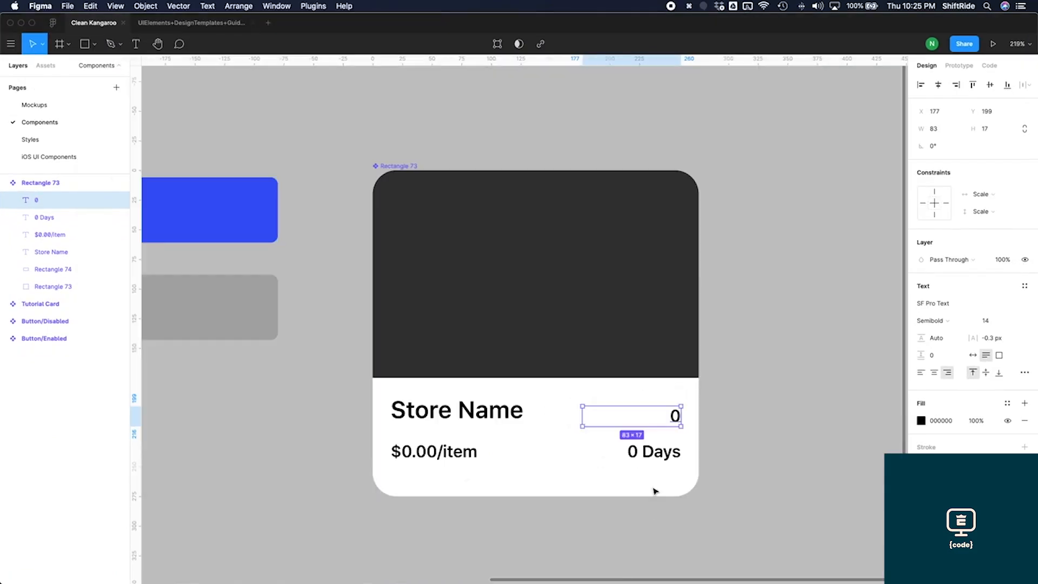
{"action": "left_click", "coordinate": [654, 540]}
{"action": "double_click", "coordinate": [672, 413]}
{"action": "type", "text": ".0"}
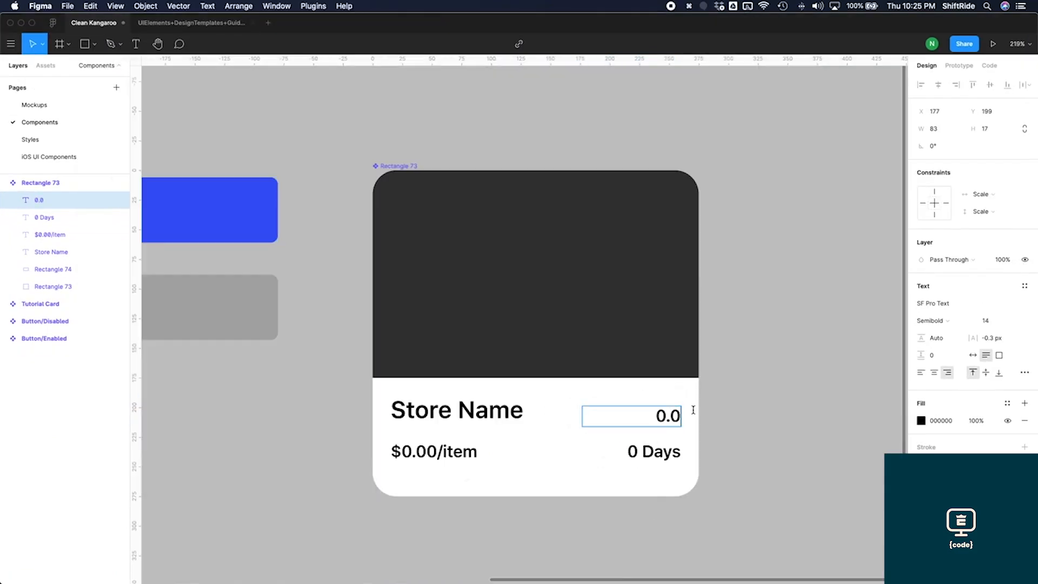
{"action": "left_click", "coordinate": [710, 439]}
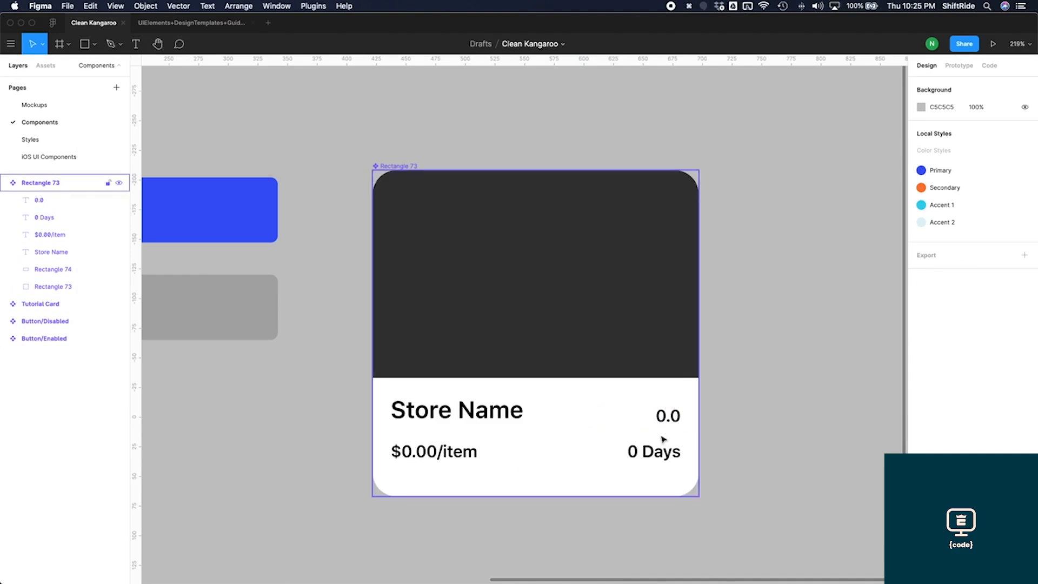
Step: Draw a 25 × 25 five-pointed star to the left of the 0.0 rating and align the rating vertically with it
{"action": "scroll", "coordinate": [663, 438], "scroll_direction": "up", "scroll_amount": 5}
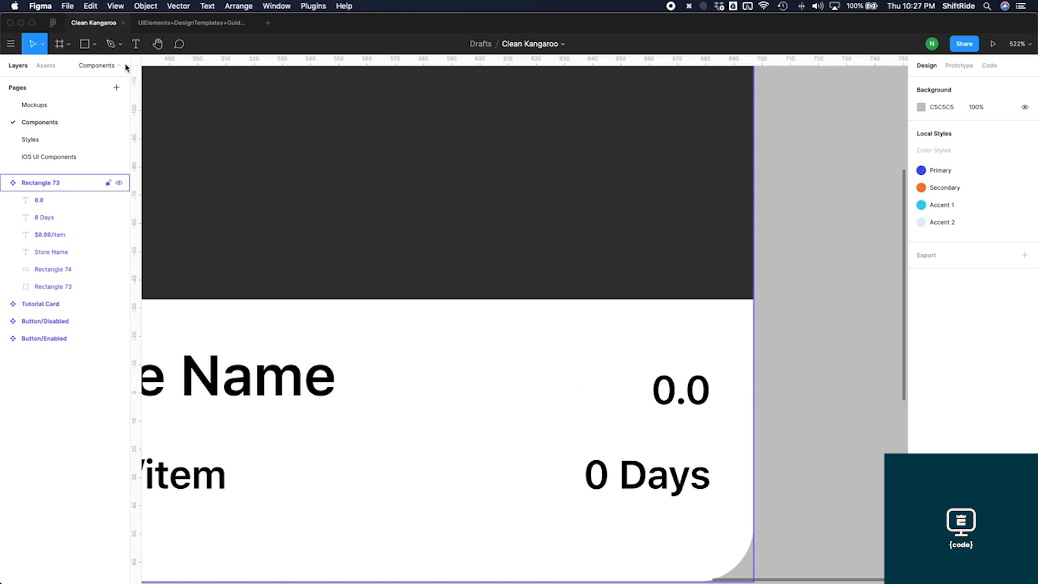
{"action": "left_click", "coordinate": [95, 43]}
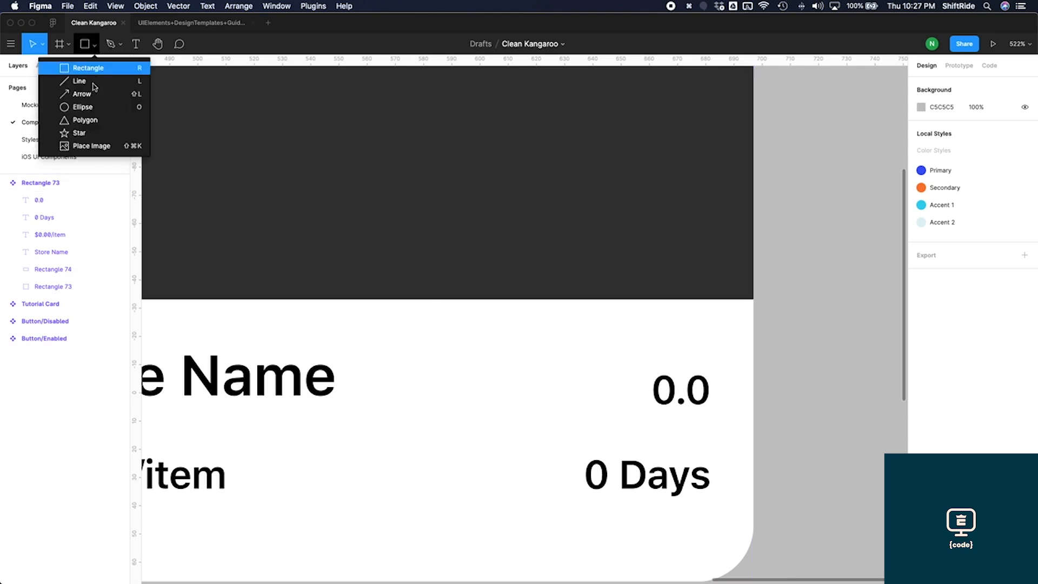
{"action": "left_click", "coordinate": [99, 134]}
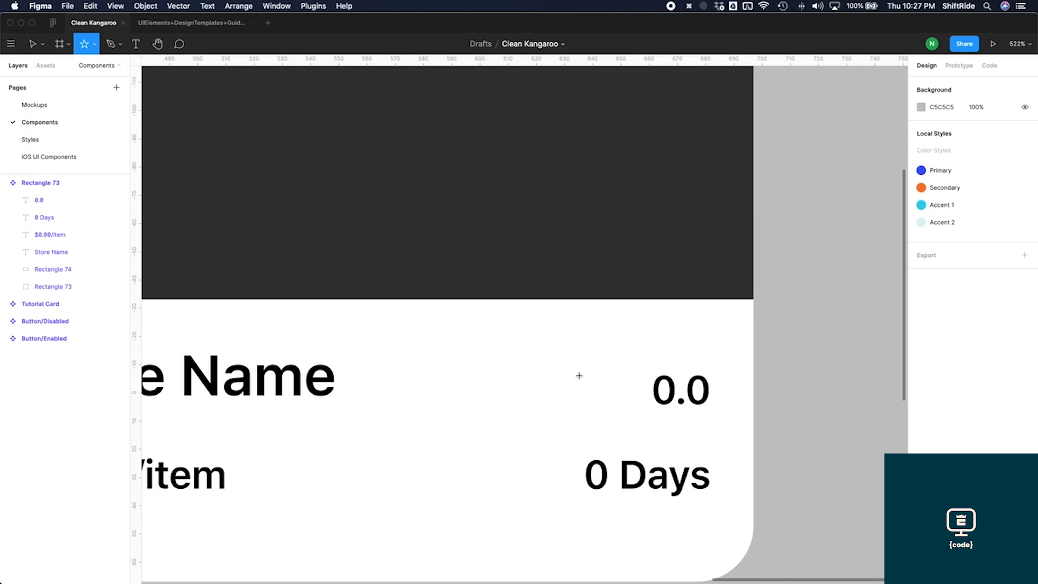
{"action": "left_click_drag", "start_coordinate": [572, 351], "coordinate": [640, 416]}
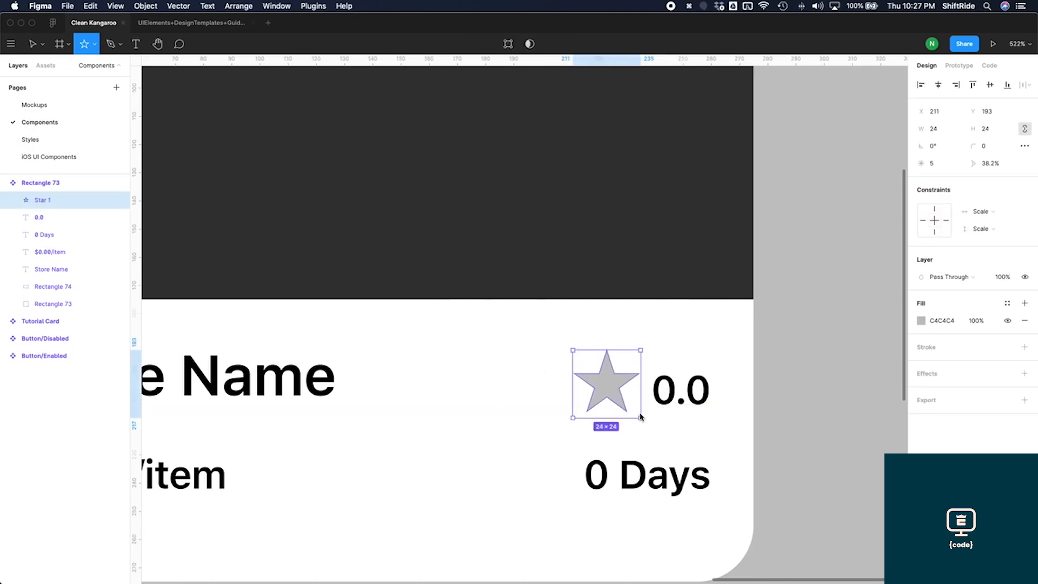
{"action": "left_click_drag", "start_coordinate": [642, 421], "coordinate": [598, 383]}
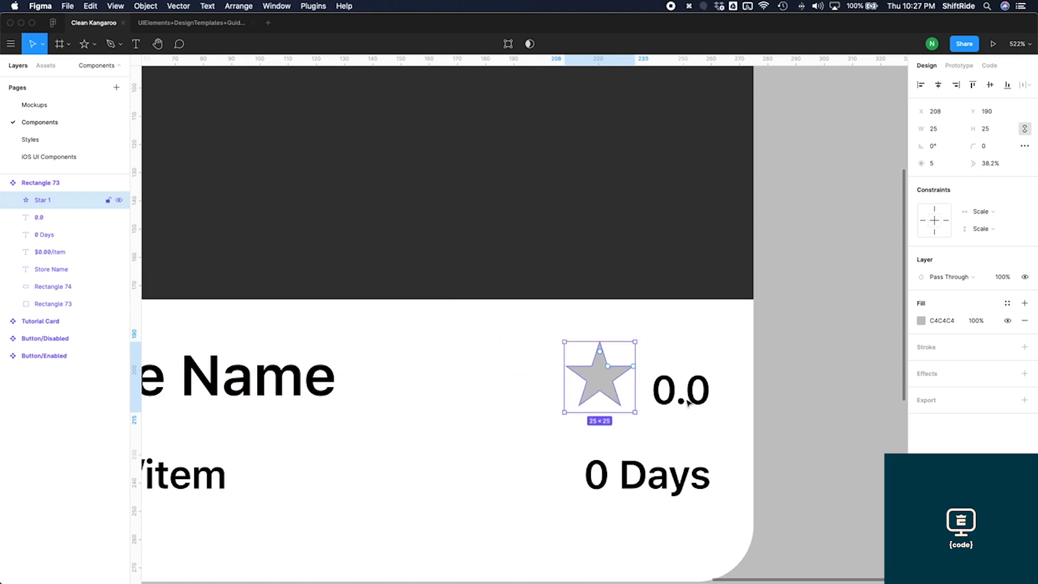
{"action": "left_click_drag", "start_coordinate": [691, 398], "coordinate": [686, 382]}
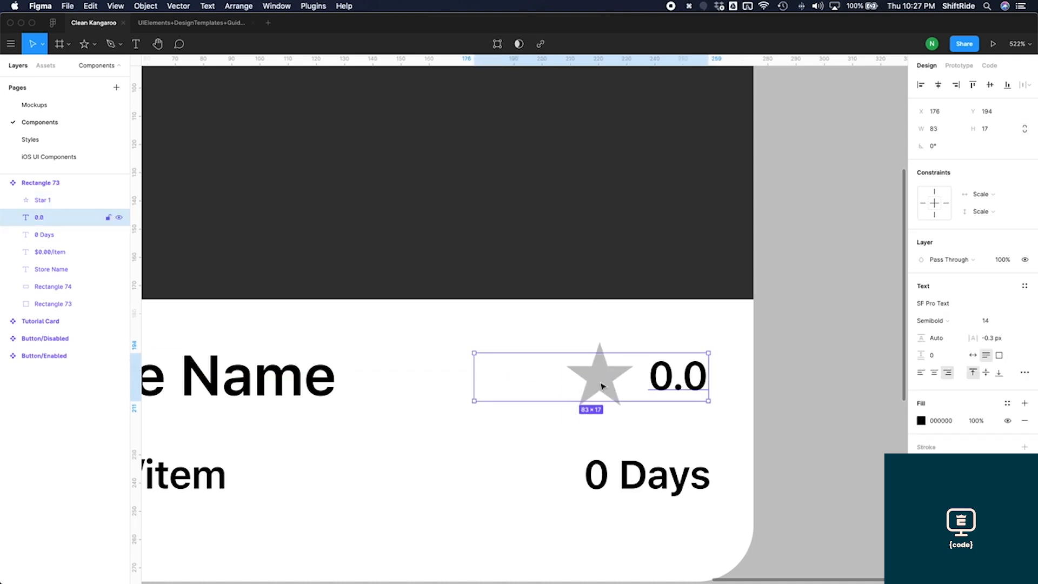
{"action": "left_click", "coordinate": [601, 385]}
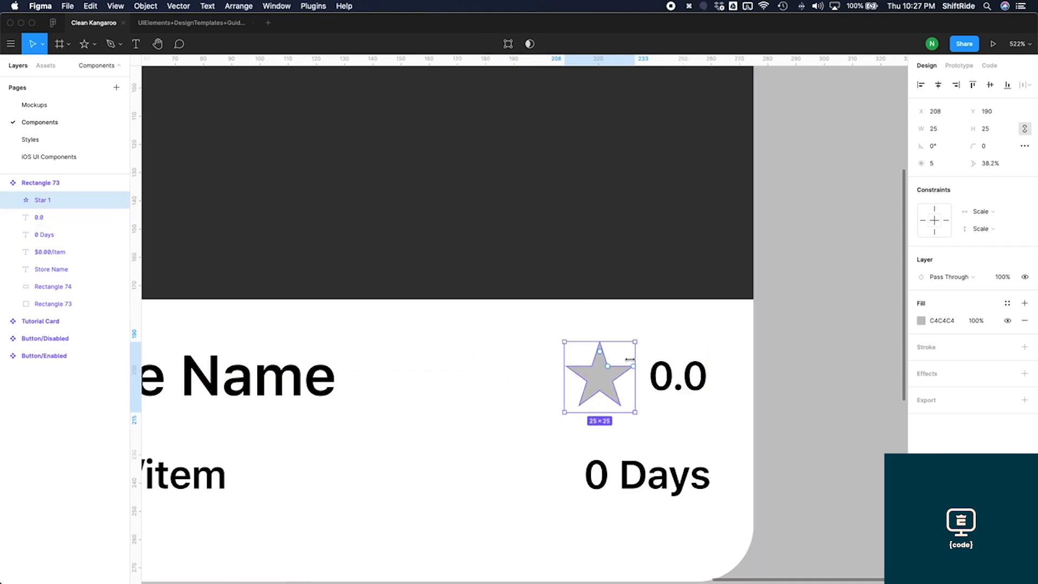
{"action": "left_click_drag", "start_coordinate": [634, 372], "coordinate": [599, 352]}
{"action": "key", "text": "super+z"}
{"action": "key", "text": "super+z"}
Step: Set the rating star's corner radius to 0.5
{"action": "left_click", "coordinate": [986, 151]}
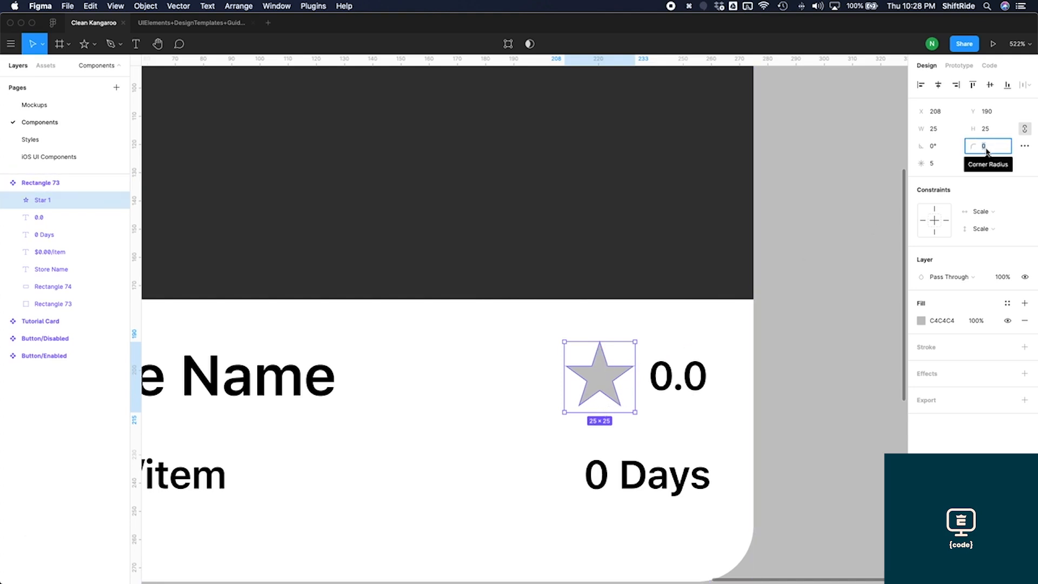
{"action": "left_click", "coordinate": [987, 151]}
{"action": "type", "text": "."}
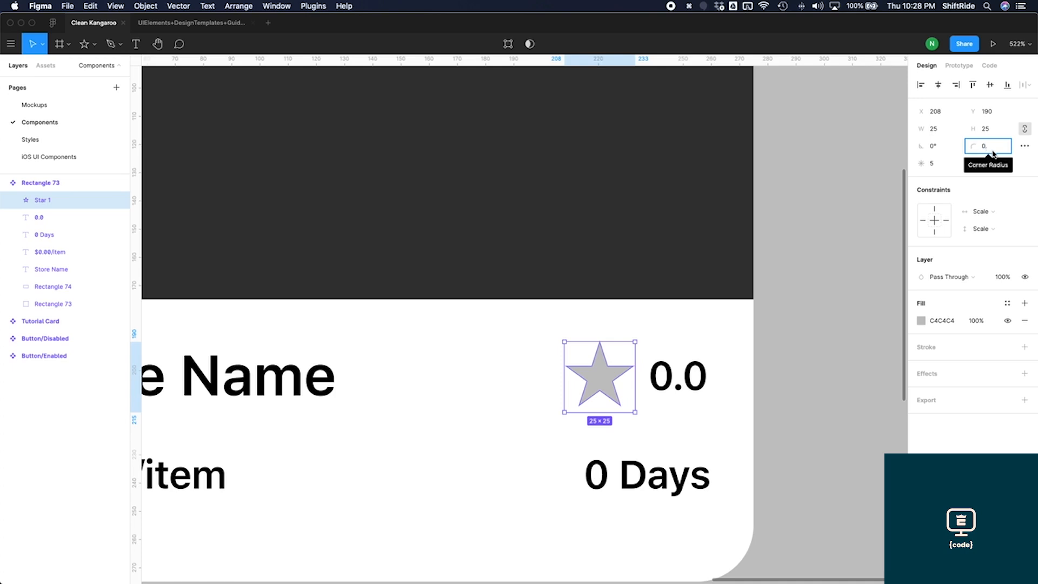
{"action": "type", "text": "5"}
{"action": "key", "text": "Return"}
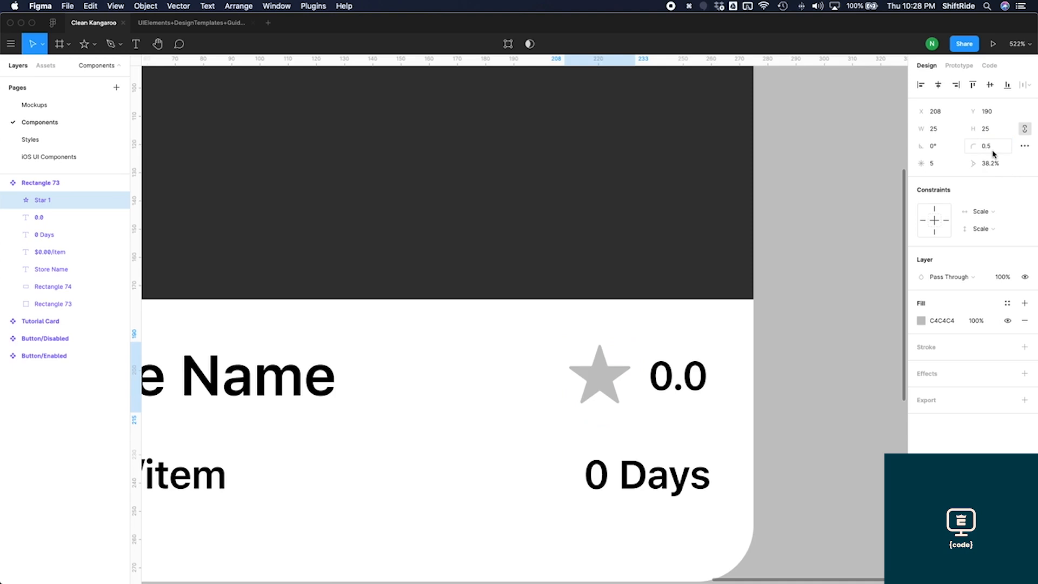
{"action": "left_click", "coordinate": [771, 359]}
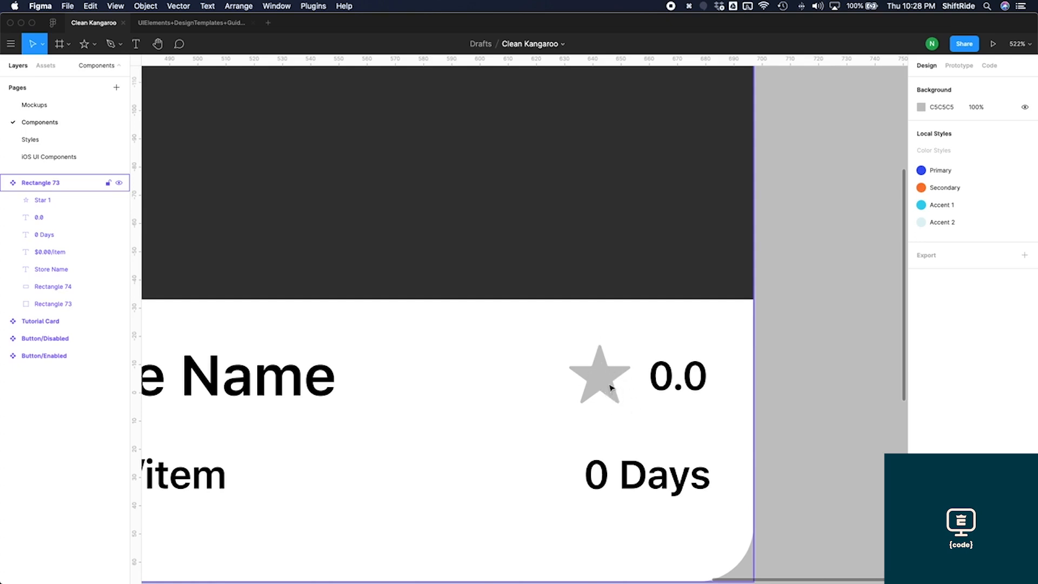
Step: Check the rating in the store card drawing of the Clean-Kangaroo-Mockup-Sketch PDF in Preview and return to Figma
{"action": "left_click", "coordinate": [611, 388]}
{"action": "key", "text": "ctrl+Up"}
{"action": "left_click", "coordinate": [432, 259]}
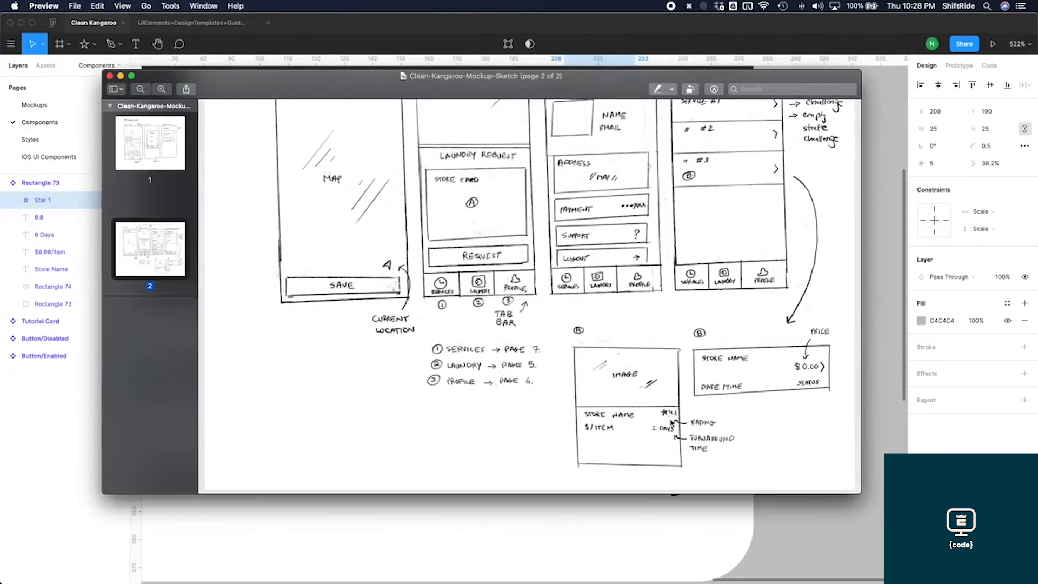
{"action": "key", "text": "super+Tab"}
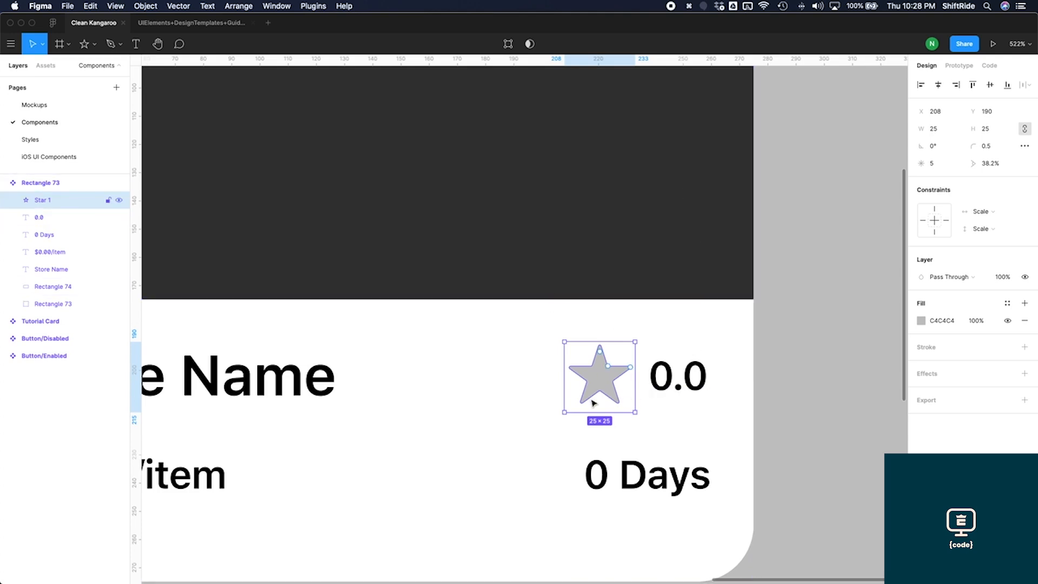
Step: Move the star out of the store card onto the canvas beside it and set its fill to light grey DDDDDD
{"action": "scroll", "coordinate": [593, 402], "scroll_direction": "down", "scroll_amount": 2}
{"action": "scroll", "coordinate": [593, 402], "scroll_direction": "down", "scroll_amount": 3}
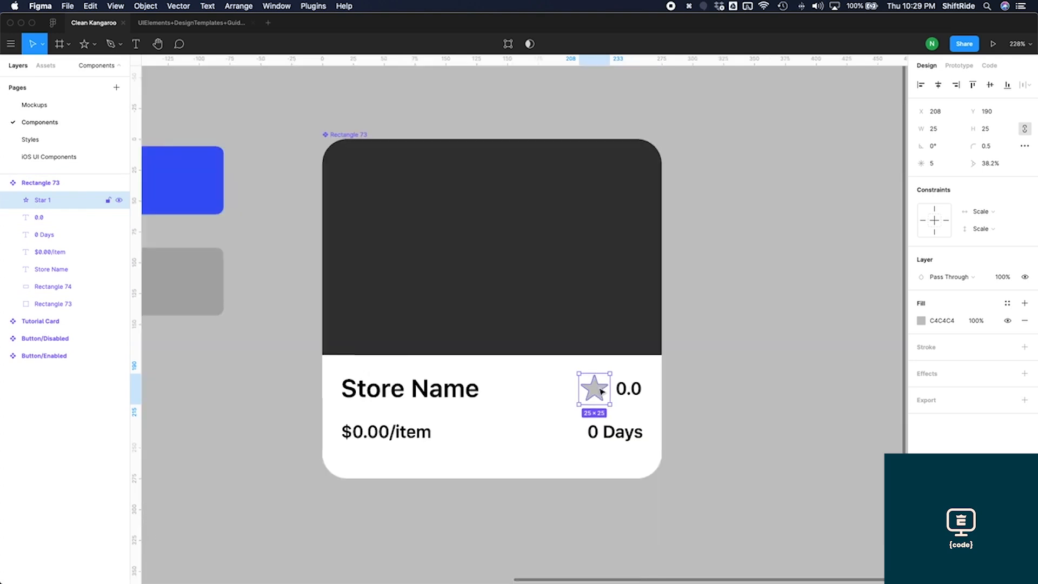
{"action": "left_click_drag", "start_coordinate": [600, 391], "coordinate": [712, 363]}
{"action": "scroll", "coordinate": [711, 364], "scroll_direction": "right", "scroll_amount": 3}
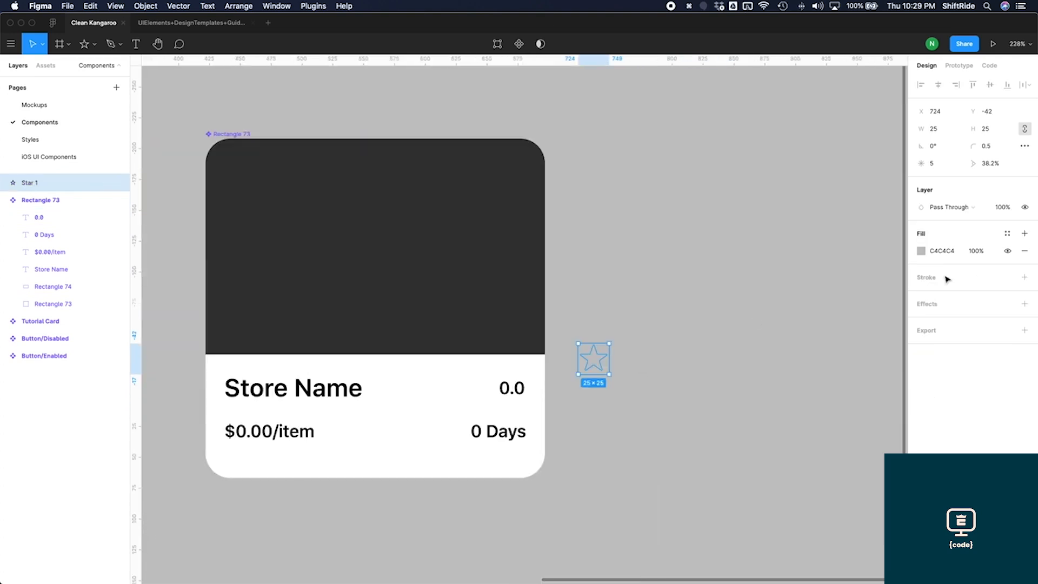
{"action": "left_click", "coordinate": [920, 250]}
{"action": "left_click_drag", "start_coordinate": [788, 285], "coordinate": [758, 289]}
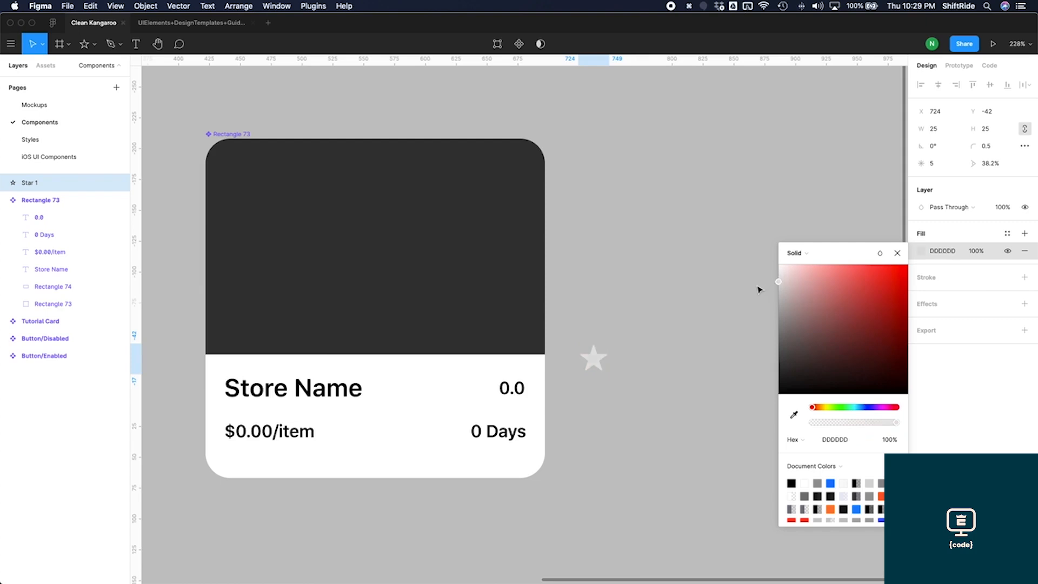
{"action": "left_click", "coordinate": [618, 361]}
Step: Turn the standalone star into a component
{"action": "left_click", "coordinate": [593, 358]}
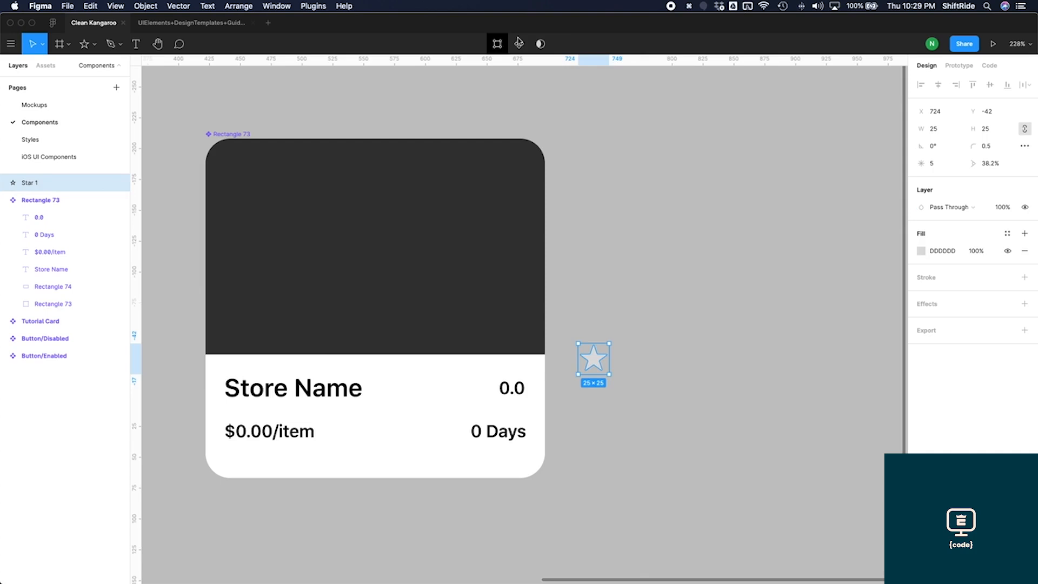
{"action": "left_click", "coordinate": [521, 44]}
{"action": "scroll", "coordinate": [596, 357], "scroll_direction": "up", "scroll_amount": 2}
{"action": "scroll", "coordinate": [595, 368], "scroll_direction": "down", "scroll_amount": 2}
{"action": "left_click_drag", "start_coordinate": [566, 336], "coordinate": [617, 401]}
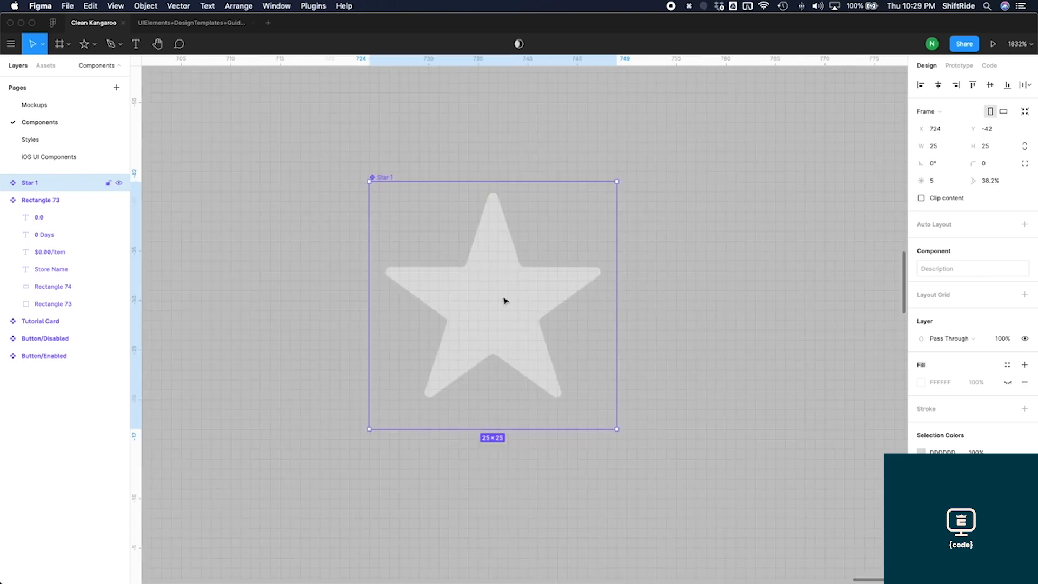
{"action": "key", "text": "super+d"}
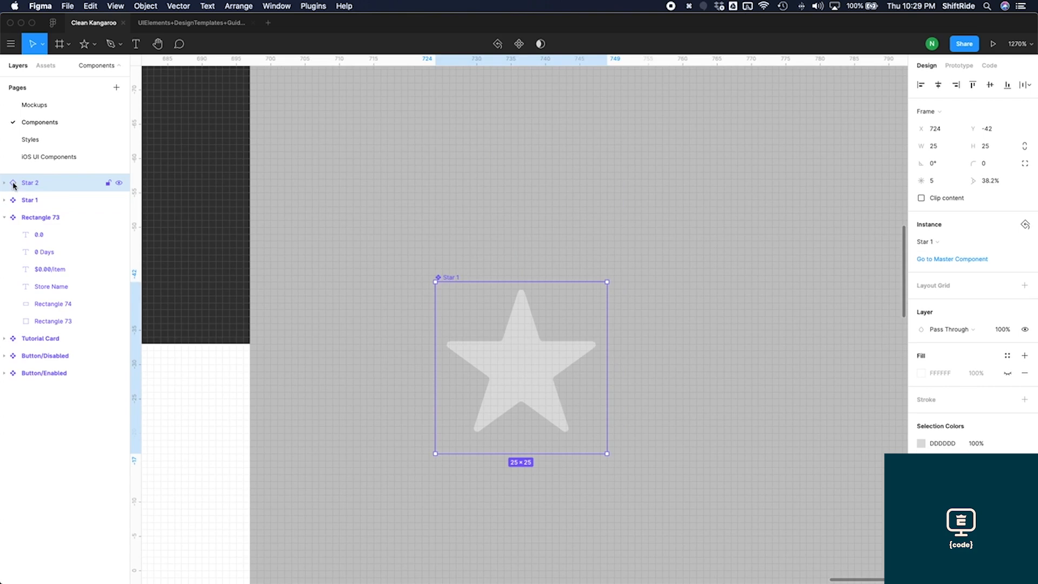
{"action": "left_click_drag", "start_coordinate": [13, 183], "coordinate": [32, 201]}
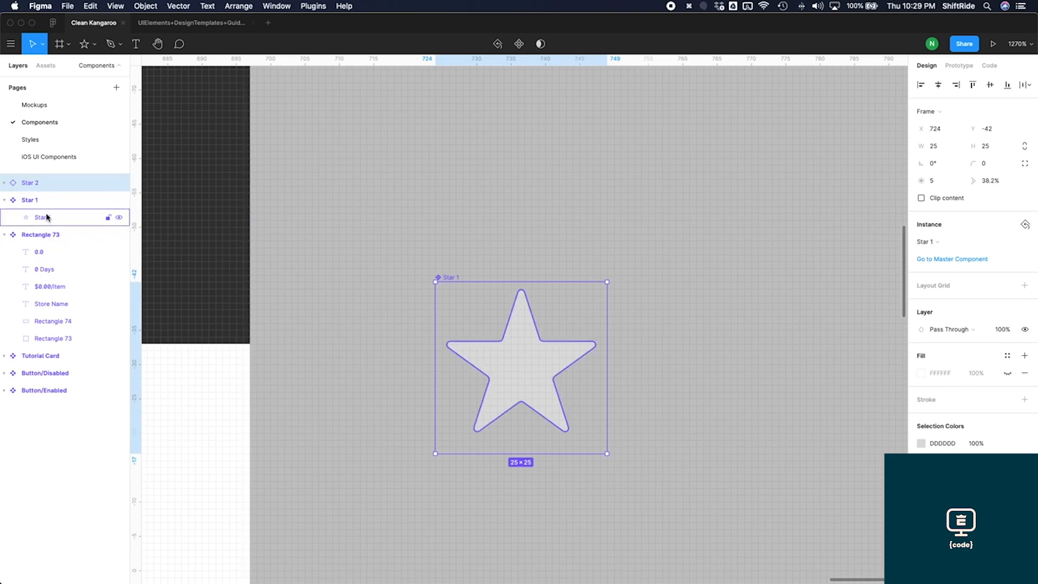
{"action": "key", "text": "Delete"}
Step: Duplicate the star shape inside the Star 1 component twice, in place
{"action": "left_click", "coordinate": [53, 206]}
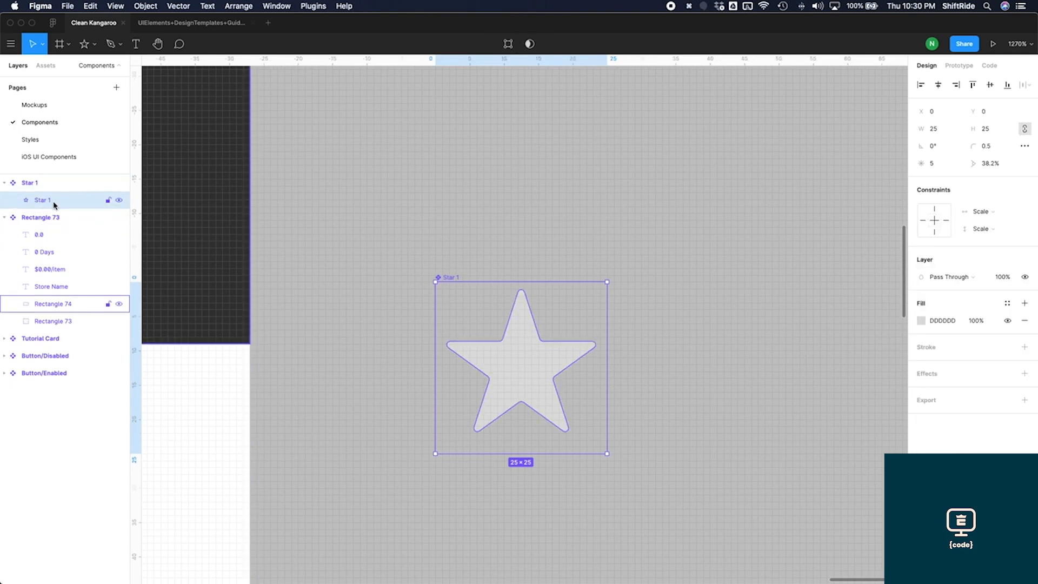
{"action": "key", "text": "super+d"}
{"action": "key", "text": "super+d"}
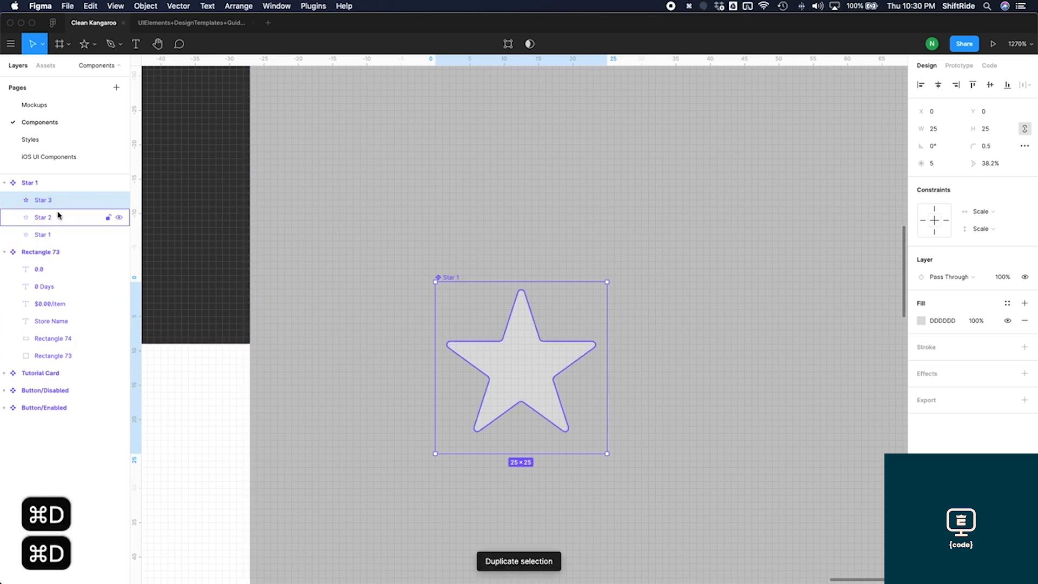
Step: Rename the three star layers in the component, in stacking order from the front, to Filled, Half Filled and Unfilled
{"action": "double_click", "coordinate": [43, 203]}
{"action": "type", "text": "F"}
{"action": "double_click", "coordinate": [47, 217]}
{"action": "type", "text": "H"}
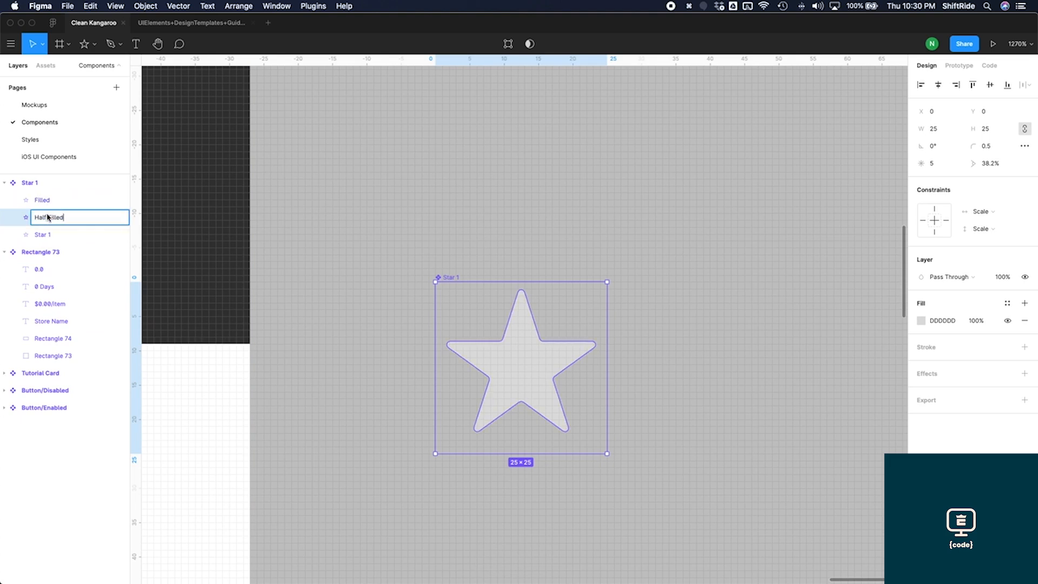
{"action": "double_click", "coordinate": [46, 235]}
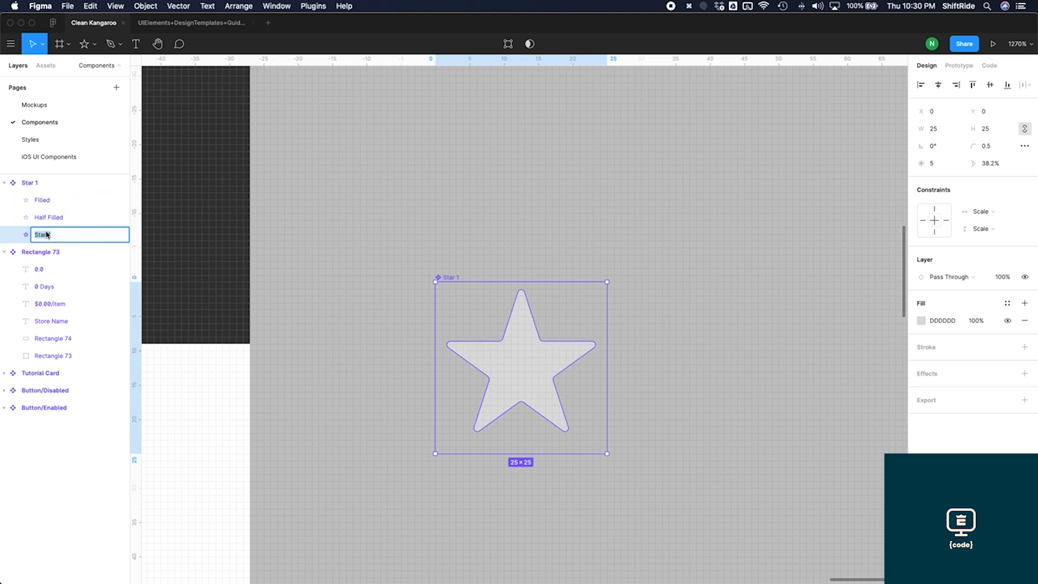
{"action": "type", "text": "Unfilled"}
{"action": "key", "text": "Return"}
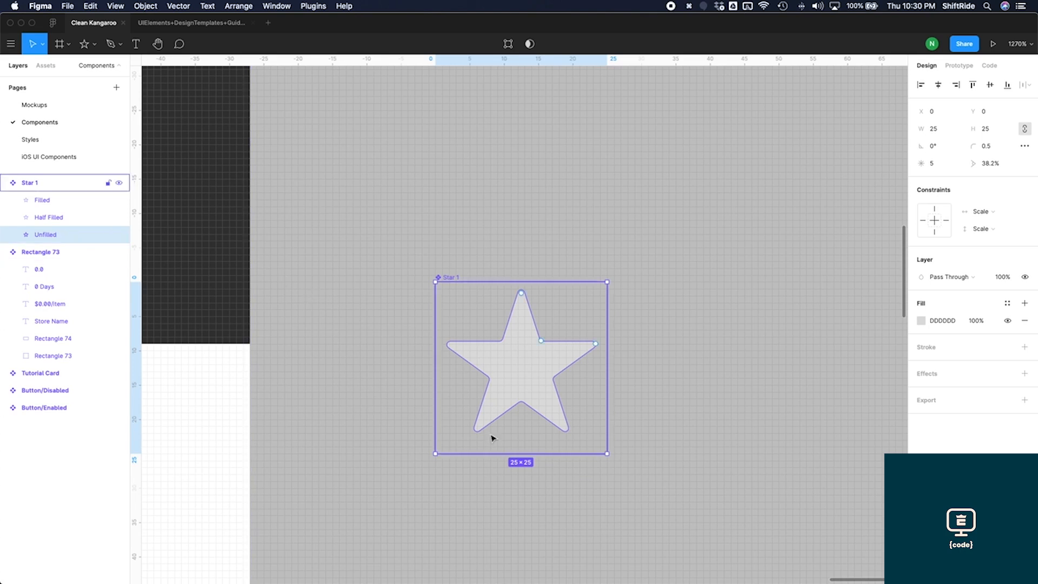
{"action": "key", "text": "super+z"}
{"action": "key", "text": "super+z"}
{"action": "key", "text": "super+z"}
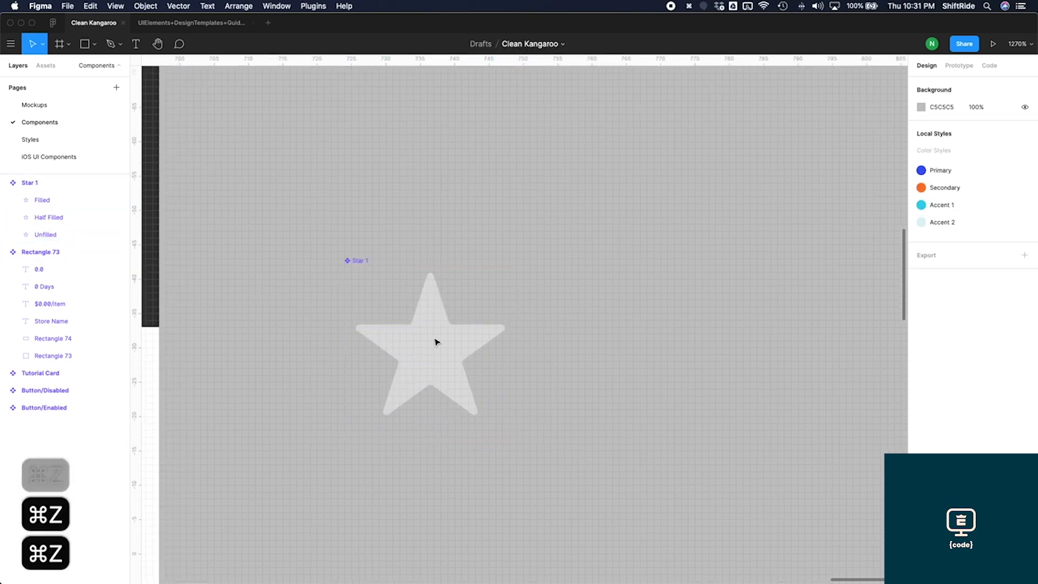
Step: Hide the Filled star layer and set the Half Filled star's fill to dark yellow C3B427
{"action": "left_click", "coordinate": [436, 356]}
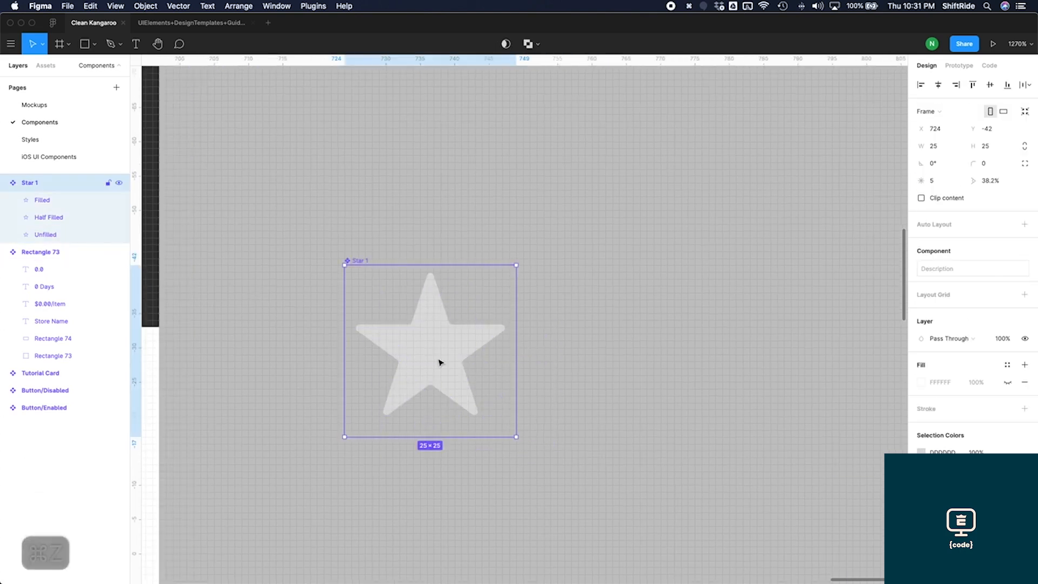
{"action": "left_click", "coordinate": [52, 218]}
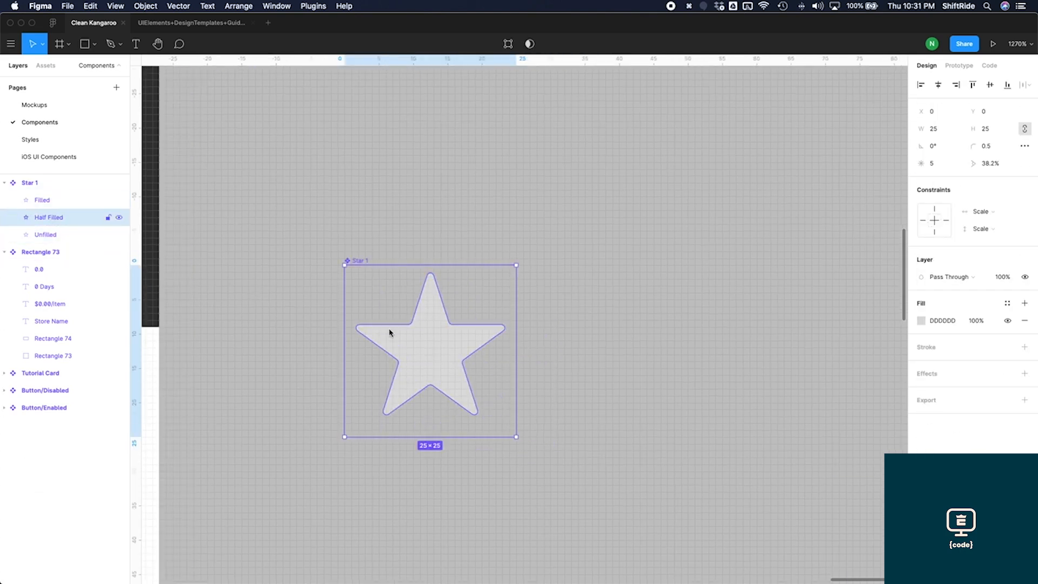
{"action": "left_click", "coordinate": [922, 322]}
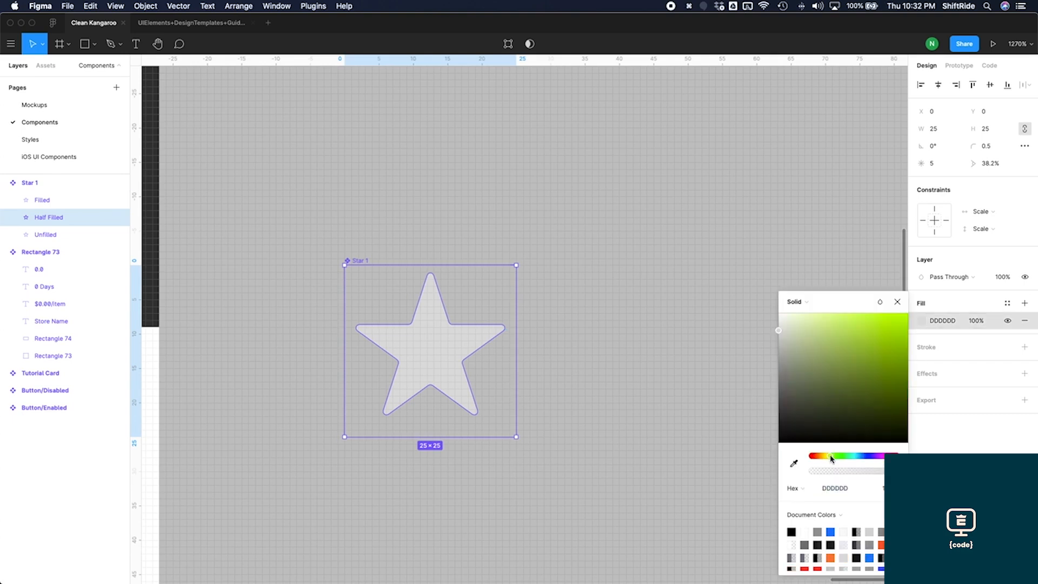
{"action": "left_click_drag", "start_coordinate": [832, 457], "coordinate": [825, 456]}
{"action": "left_click_drag", "start_coordinate": [879, 361], "coordinate": [887, 332]}
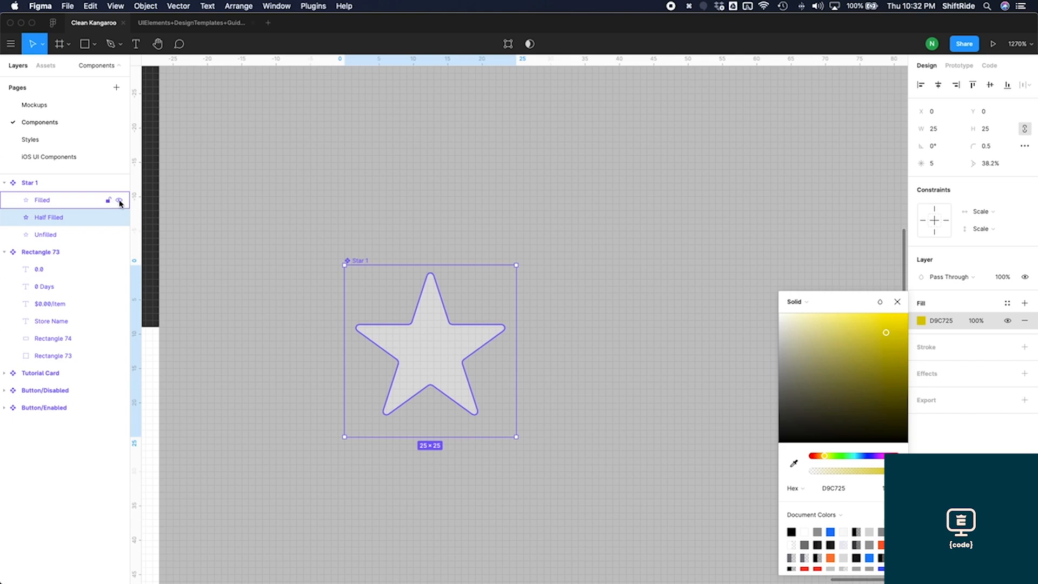
{"action": "left_click", "coordinate": [119, 201]}
{"action": "left_click_drag", "start_coordinate": [889, 339], "coordinate": [884, 345]}
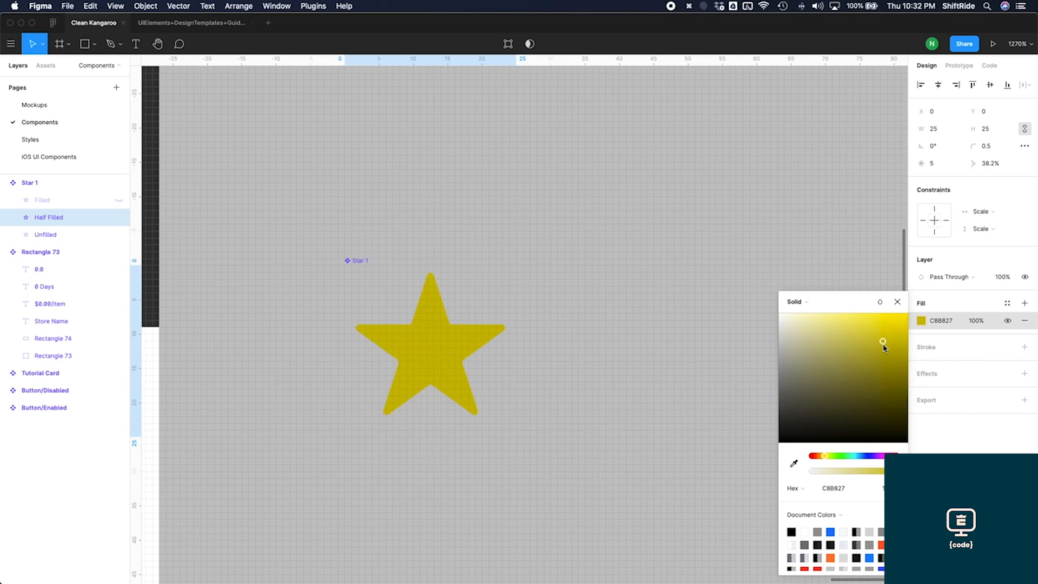
Step: Copy the Half Filled star's C3B427 fill colour to the Filled star and make that layer visible again
{"action": "left_click", "coordinate": [941, 322]}
{"action": "key", "text": "super+c"}
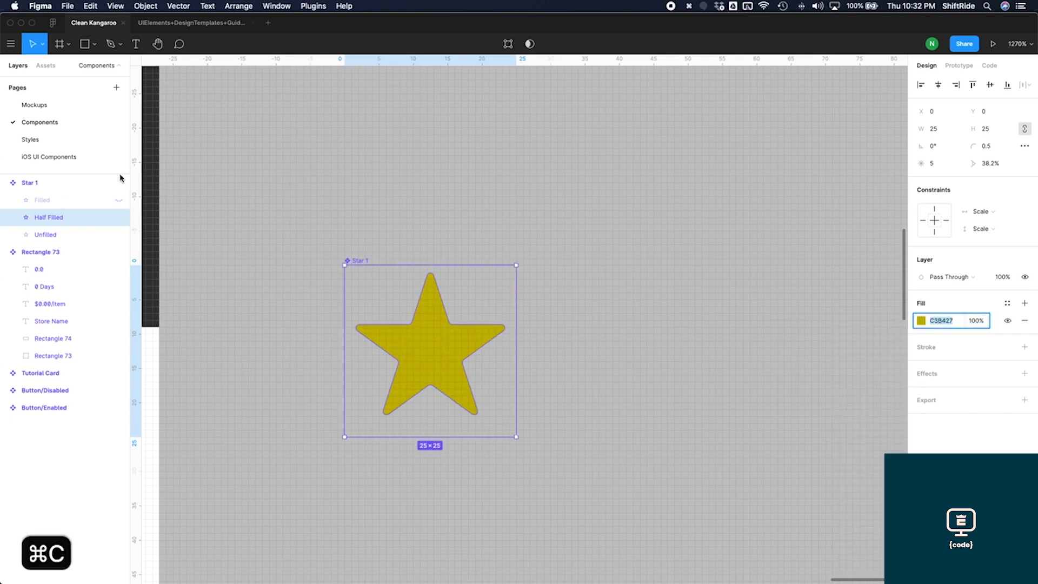
{"action": "left_click", "coordinate": [96, 202]}
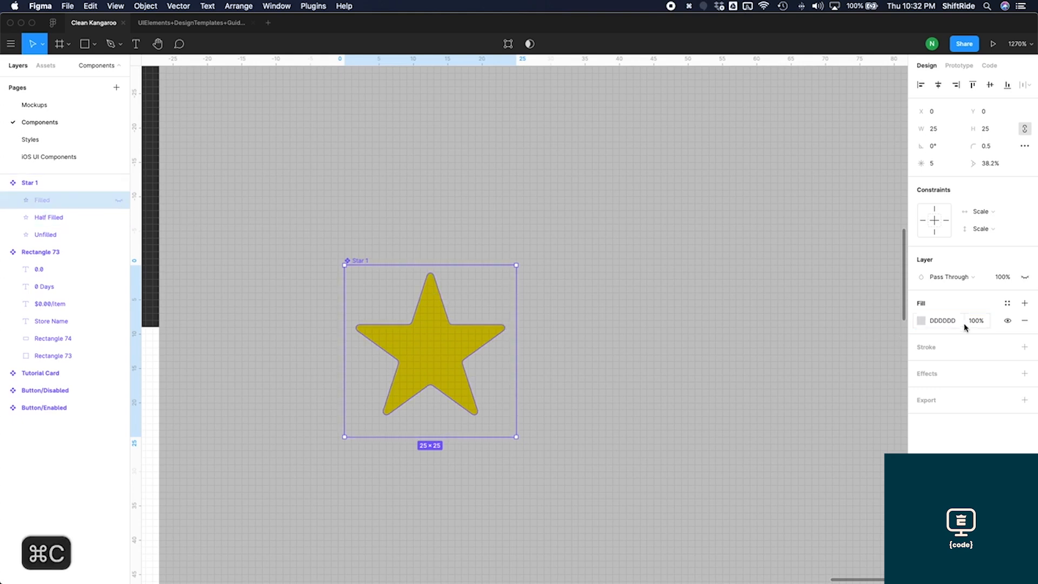
{"action": "left_click", "coordinate": [948, 323]}
{"action": "key", "text": "super+v"}
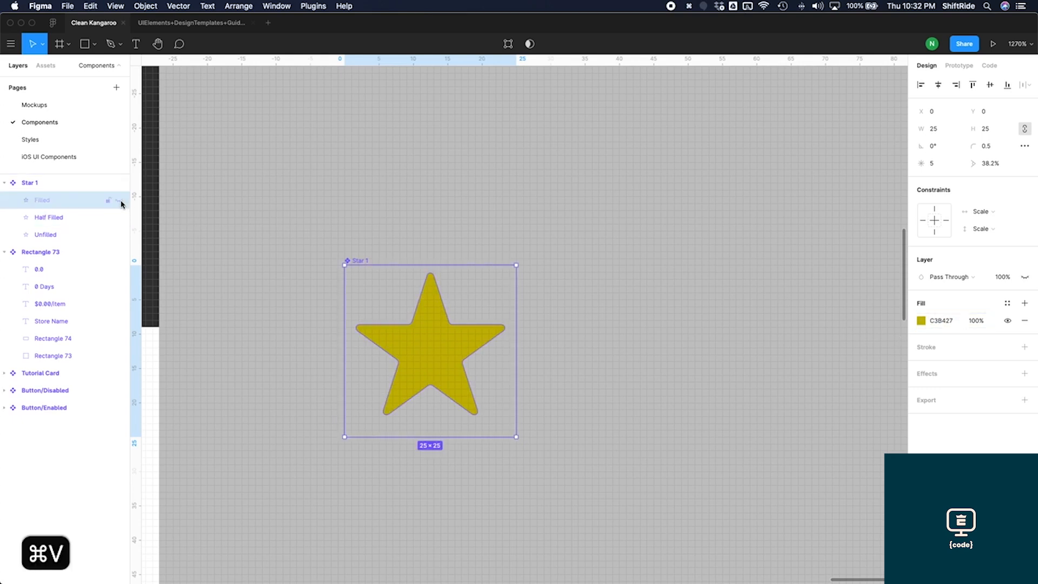
{"action": "left_click", "coordinate": [119, 201]}
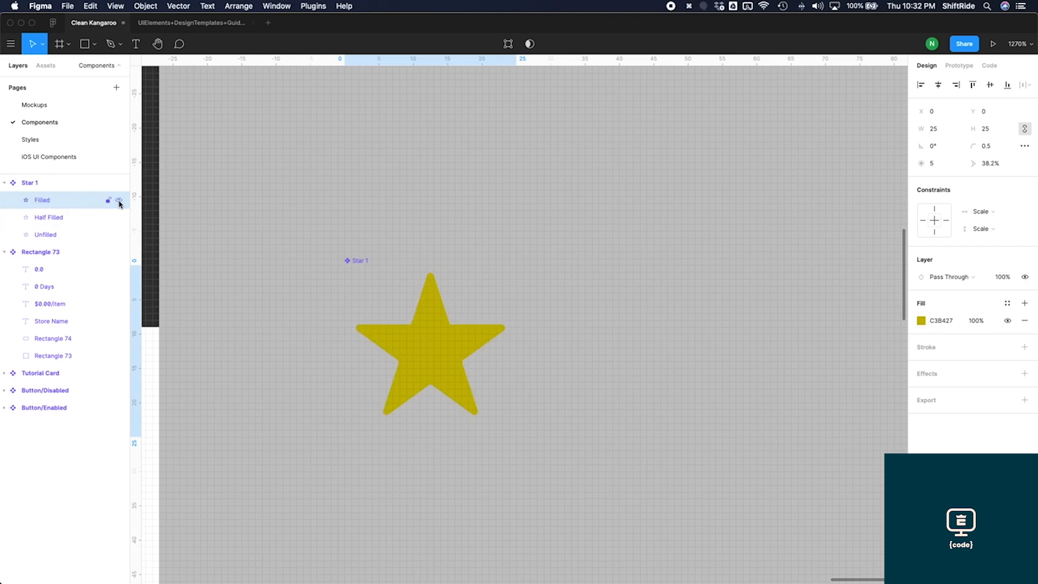
Step: Toggle the visibility of the Half Filled and Filled star layers off and on to check the stacked stars
{"action": "left_click", "coordinate": [119, 217]}
{"action": "left_click", "coordinate": [119, 200]}
{"action": "left_click", "coordinate": [119, 200]}
{"action": "left_click", "coordinate": [119, 218]}
Step: Draw a rectangle about 12 × 27 over the right half of the star inside the Star 1 component
{"action": "left_click", "coordinate": [45, 222]}
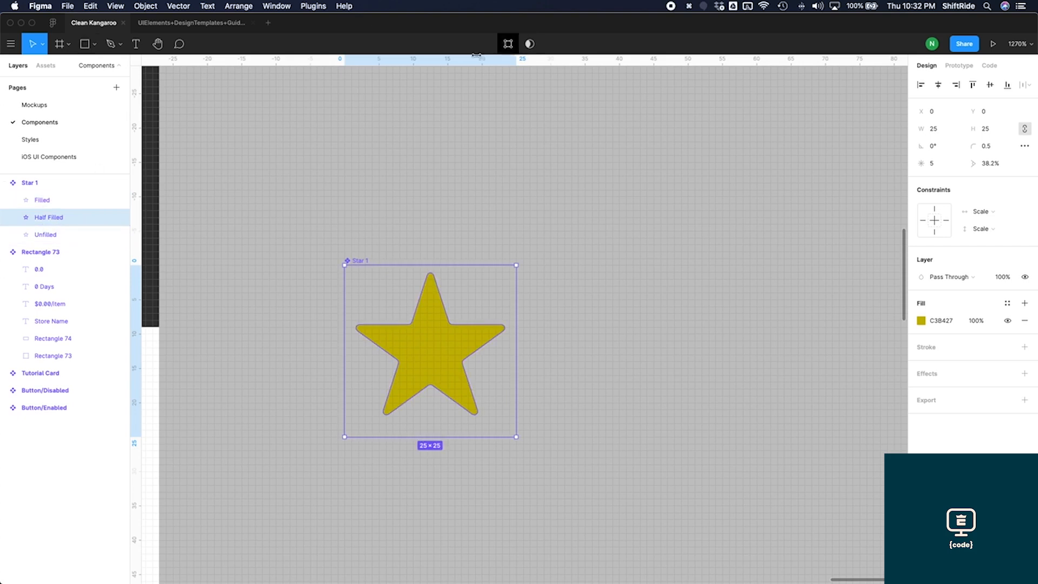
{"action": "left_click", "coordinate": [86, 45]}
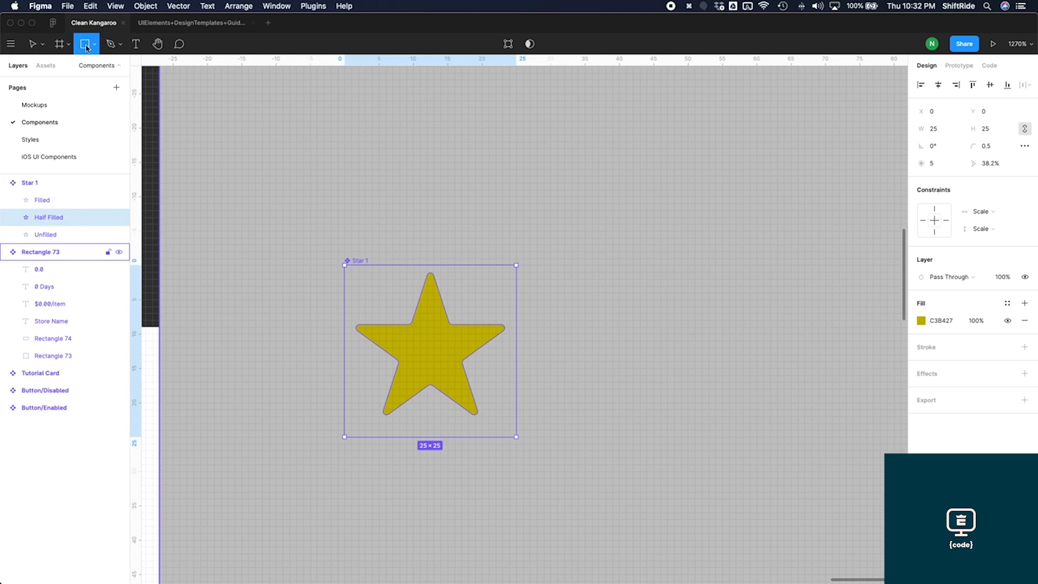
{"action": "left_click_drag", "start_coordinate": [431, 267], "coordinate": [511, 447]}
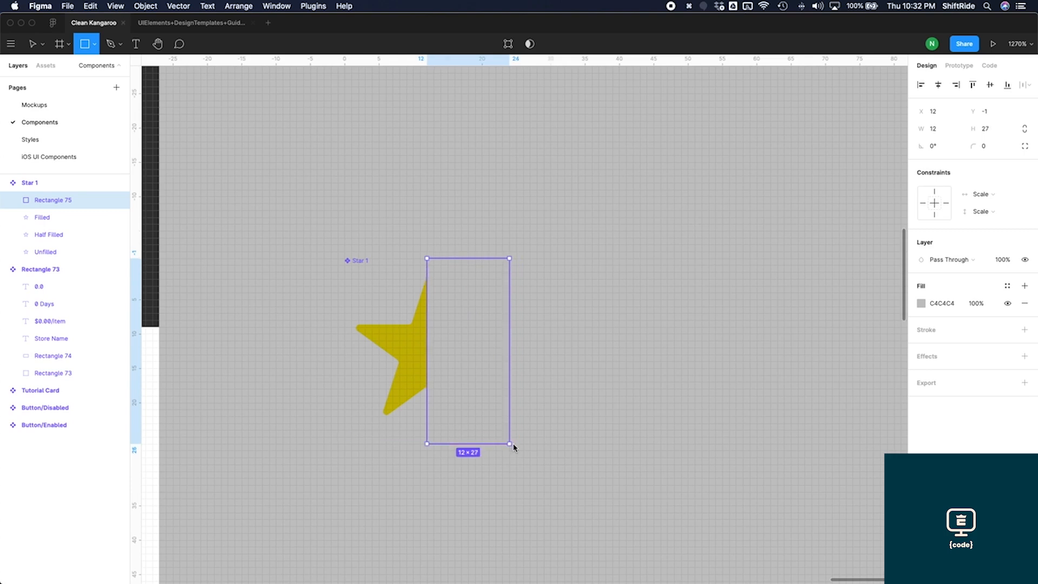
Step: Fill the rectangle covering the star's right half with white FFFFFF
{"action": "left_click", "coordinate": [922, 303]}
{"action": "left_click", "coordinate": [802, 356]}
{"action": "left_click_drag", "start_coordinate": [726, 243], "coordinate": [721, 243]}
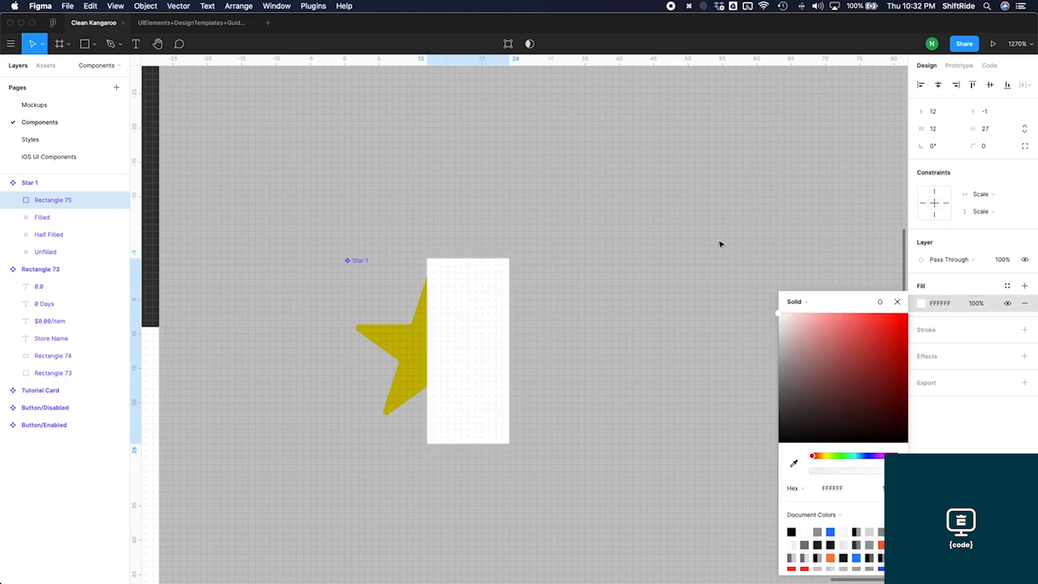
Step: Set the covering rectangle's fill to light grey DDDDDD
{"action": "left_click", "coordinate": [491, 379]}
{"action": "left_click", "coordinate": [941, 303]}
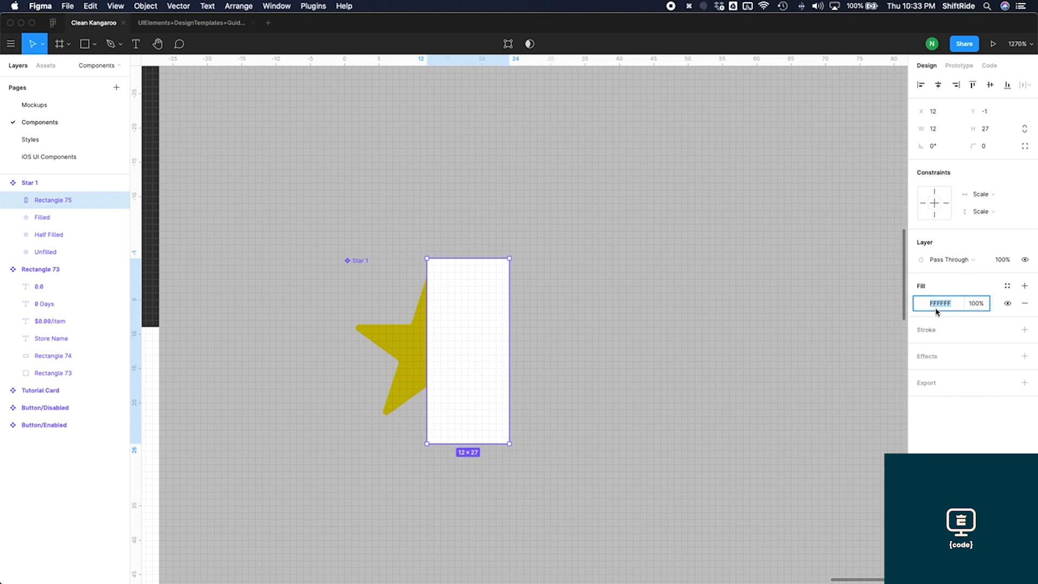
{"action": "key", "text": "super+v"}
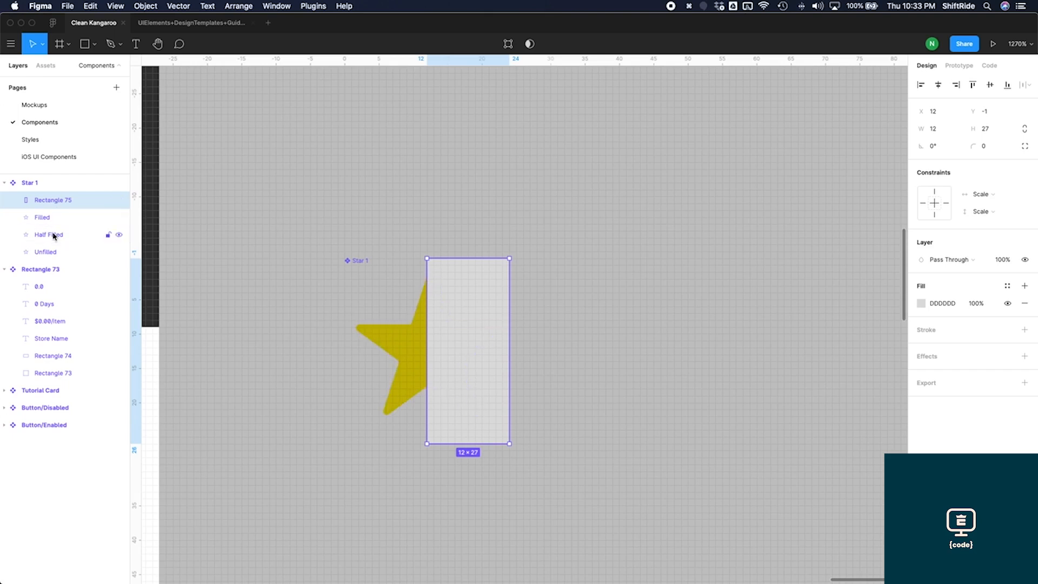
Step: Combine the covering rectangle and the Half Filled star with an Intersect Selection to form a grey right half-star
{"action": "left_click", "coordinate": [54, 236], "text": "shift"}
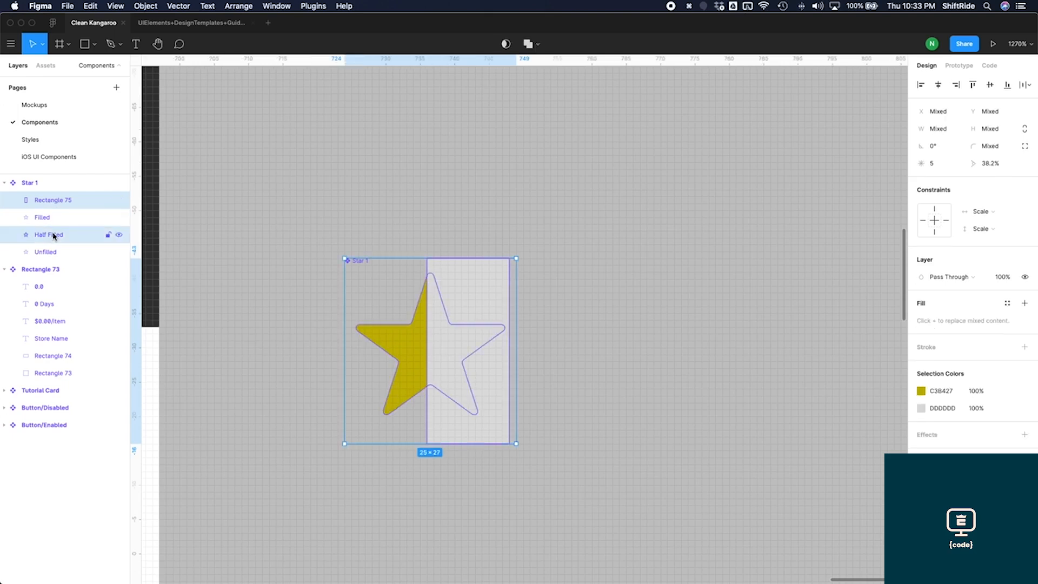
{"action": "left_click", "coordinate": [539, 49]}
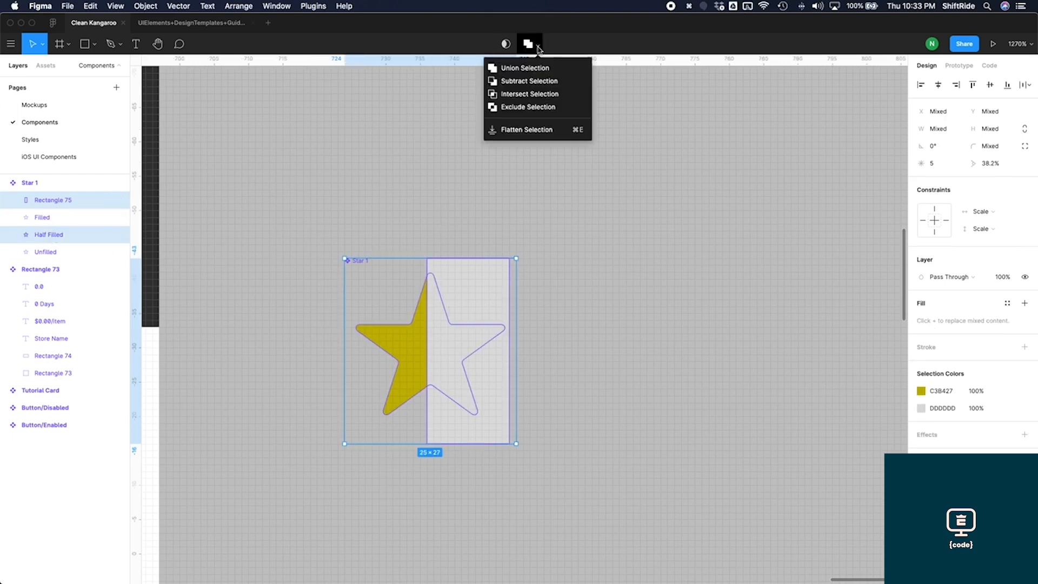
{"action": "left_click", "coordinate": [539, 95]}
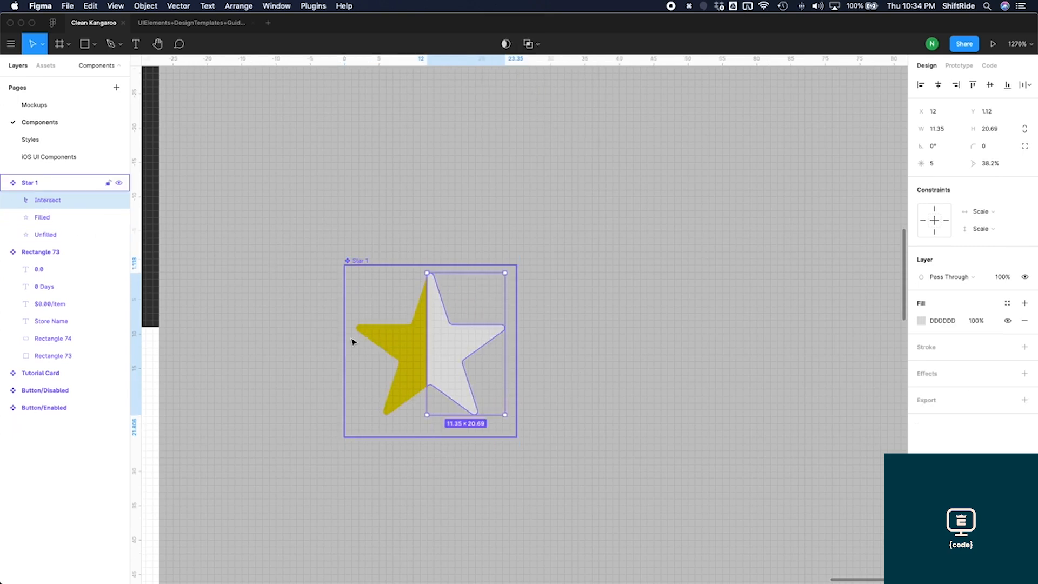
{"action": "left_click", "coordinate": [363, 467]}
{"action": "scroll", "coordinate": [362, 466], "scroll_direction": "down", "scroll_amount": 5}
{"action": "scroll", "coordinate": [363, 468], "scroll_direction": "left", "scroll_amount": 3}
{"action": "scroll", "coordinate": [362, 467], "scroll_direction": "left", "scroll_amount": 3}
{"action": "scroll", "coordinate": [363, 467], "scroll_direction": "down", "scroll_amount": 1}
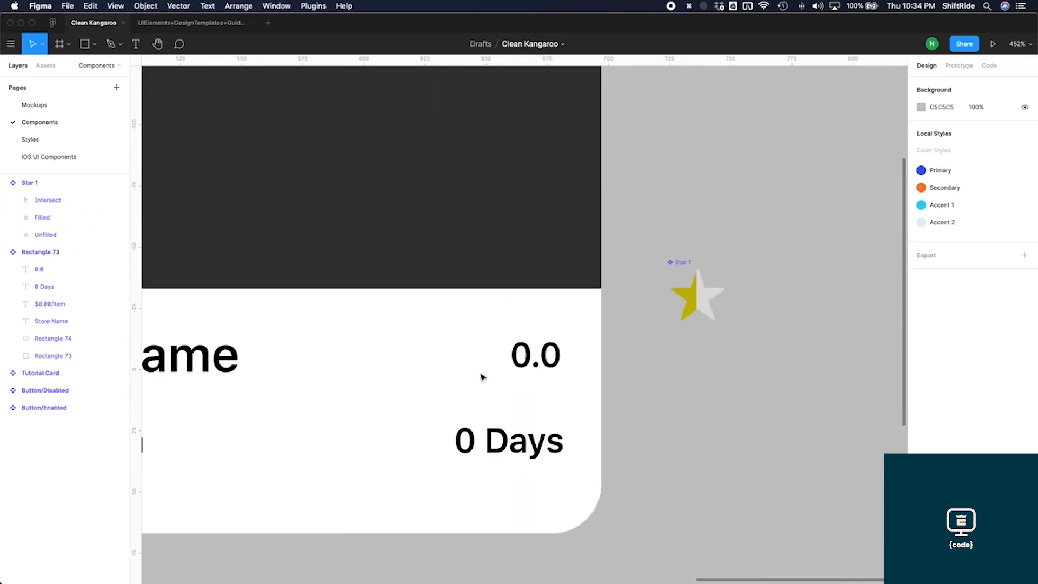
Step: Place a copy of the Star 1 component inside the store card, beside the 0.0 rating
{"action": "left_click", "coordinate": [682, 266]}
{"action": "left_click_drag", "start_coordinate": [695, 267], "coordinate": [465, 320]}
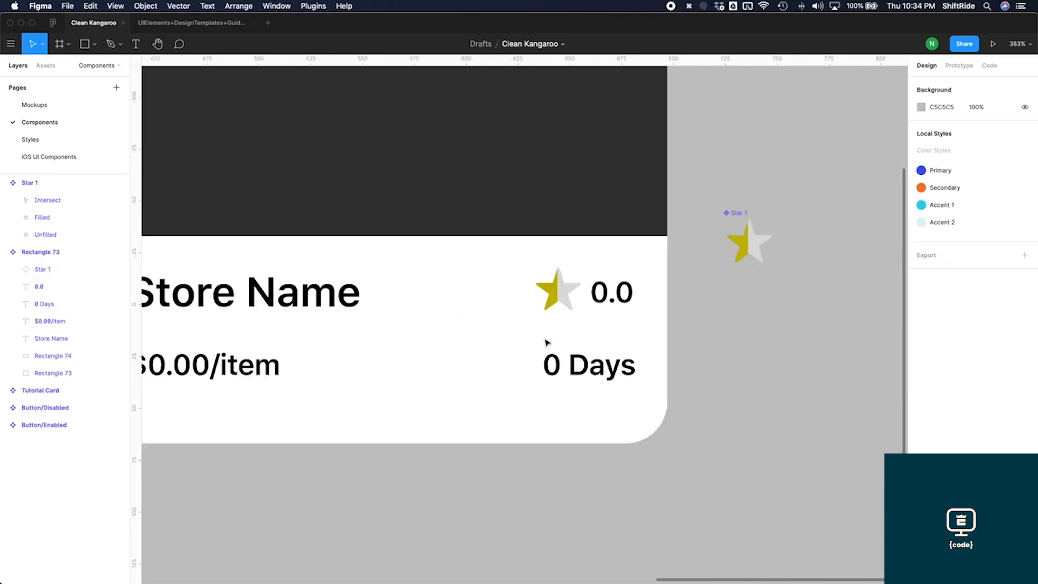
{"action": "scroll", "coordinate": [546, 342], "scroll_direction": "up", "scroll_amount": 3}
{"action": "scroll", "coordinate": [605, 315], "scroll_direction": "up", "scroll_amount": 1}
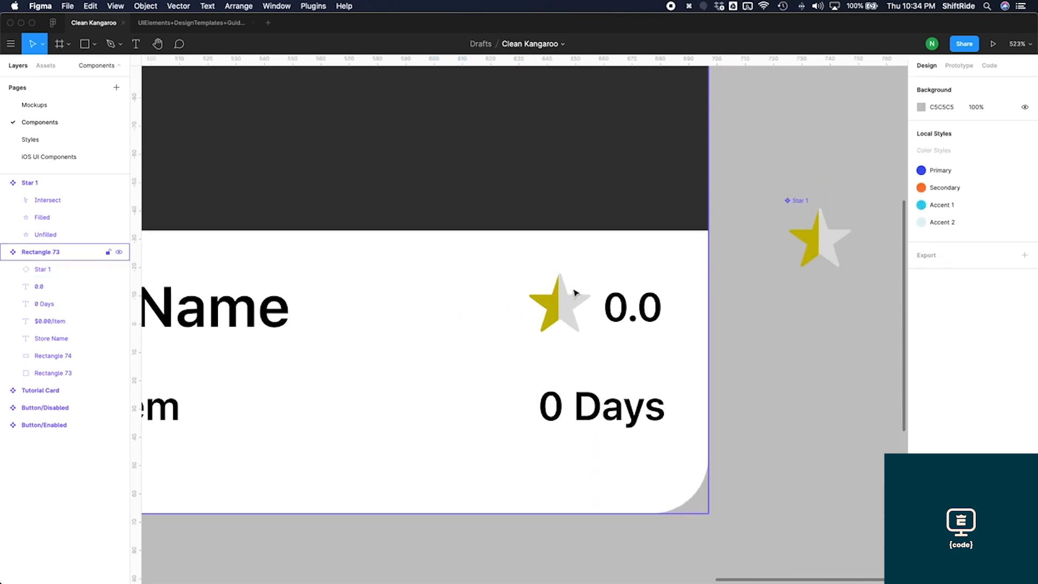
{"action": "mouse_move", "coordinate": [573, 303]}
{"action": "left_mouse_down"}
{"action": "mouse_move", "coordinate": [569, 315]}
{"action": "mouse_move", "coordinate": [559, 308]}
{"action": "left_mouse_up"}
{"action": "left_click", "coordinate": [770, 354]}
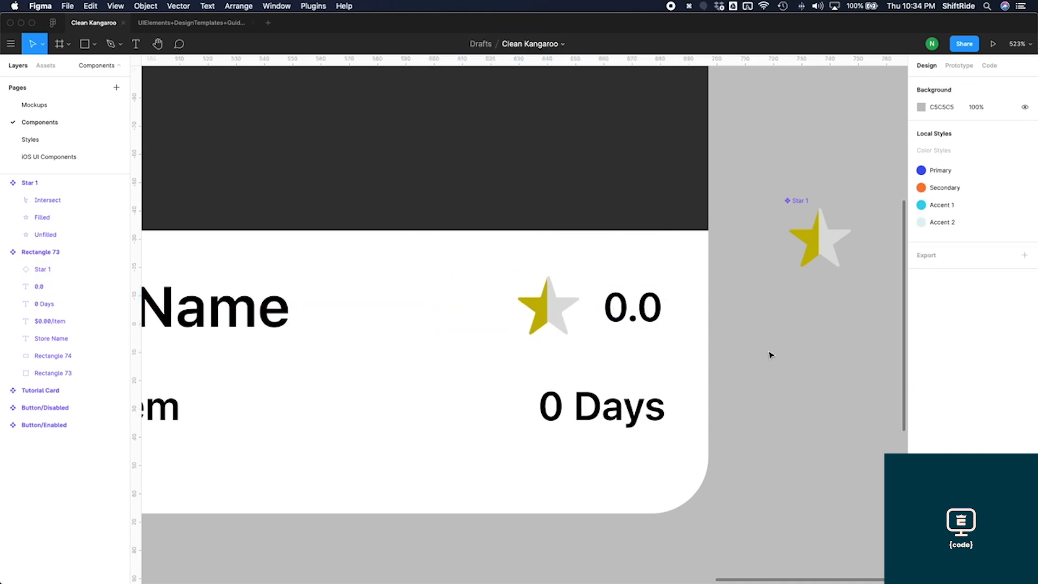
Step: Rename the Rectangle 73 component as Store Card
{"action": "scroll", "coordinate": [770, 352], "scroll_direction": "down", "scroll_amount": 6}
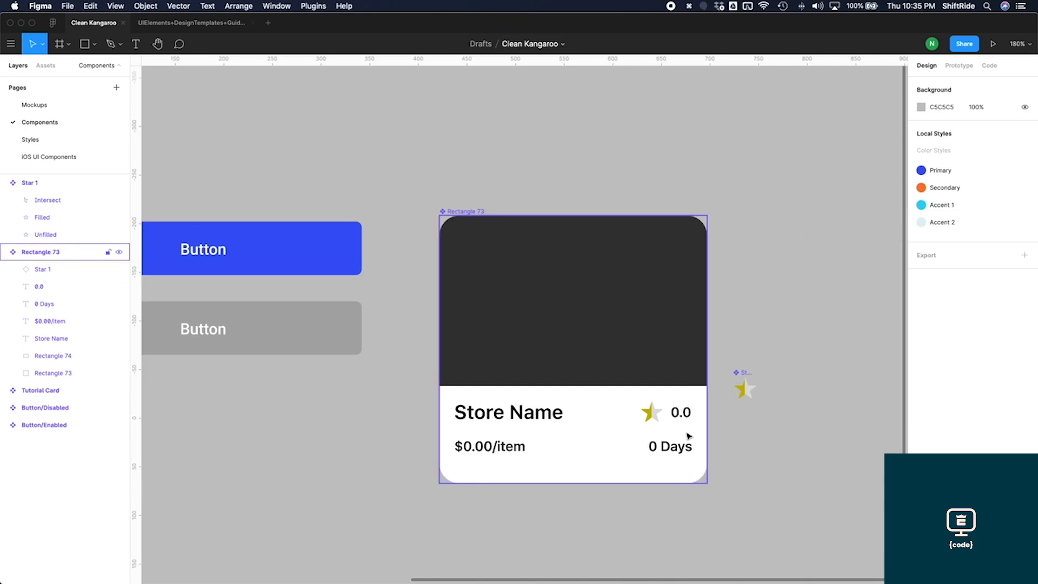
{"action": "left_click", "coordinate": [480, 212]}
{"action": "key", "text": "super+r"}
{"action": "type", "text": "St"}
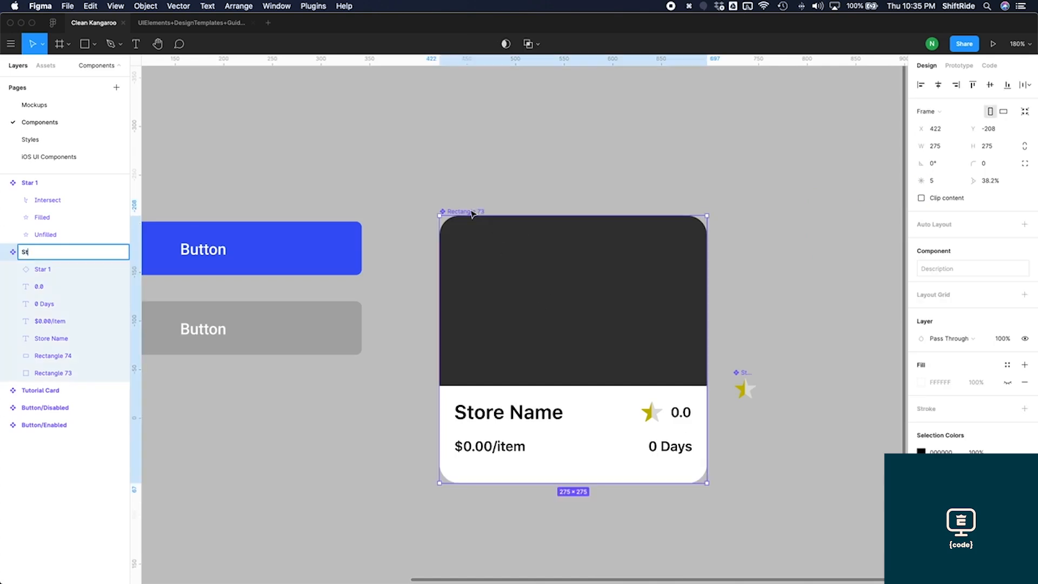
{"action": "type", "text": "ore Card"}
{"action": "key", "text": "Return"}
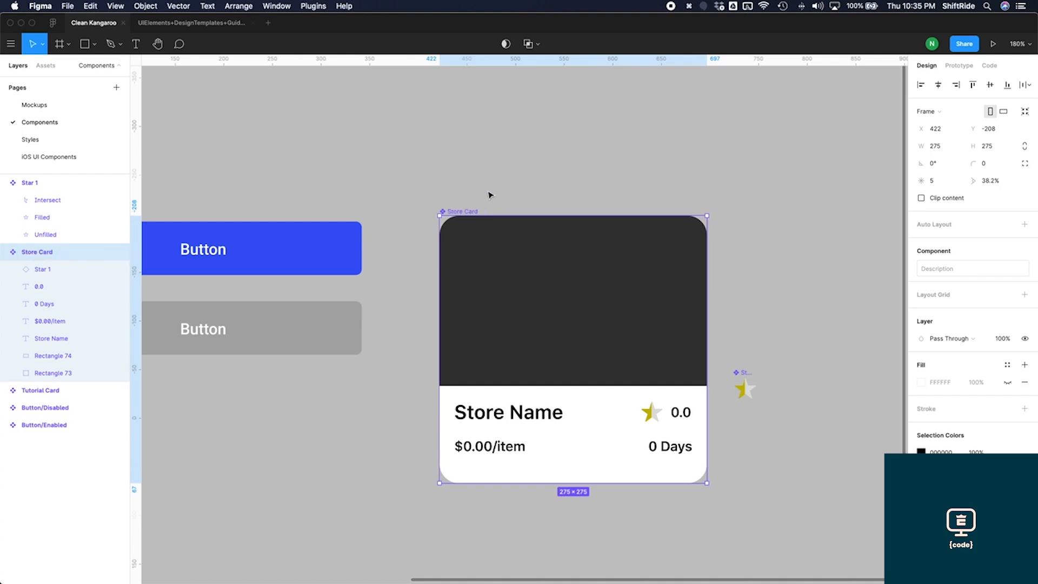
Step: Rename the Star 1 component as Star
{"action": "left_click", "coordinate": [752, 385]}
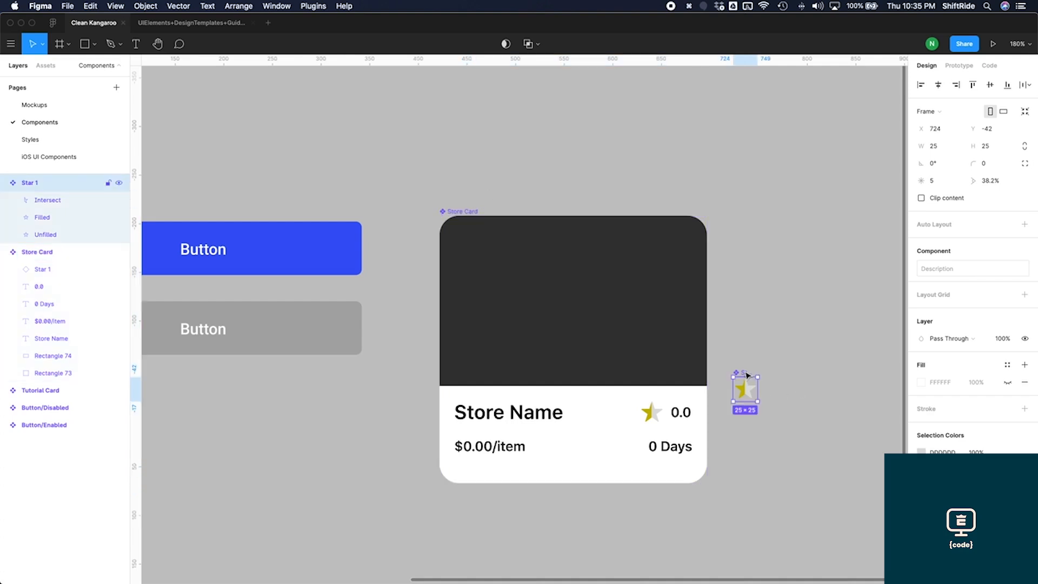
{"action": "double_click", "coordinate": [31, 183]}
{"action": "type", "text": "Star"}
{"action": "key", "text": "Return"}
{"action": "left_click", "coordinate": [189, 171]}
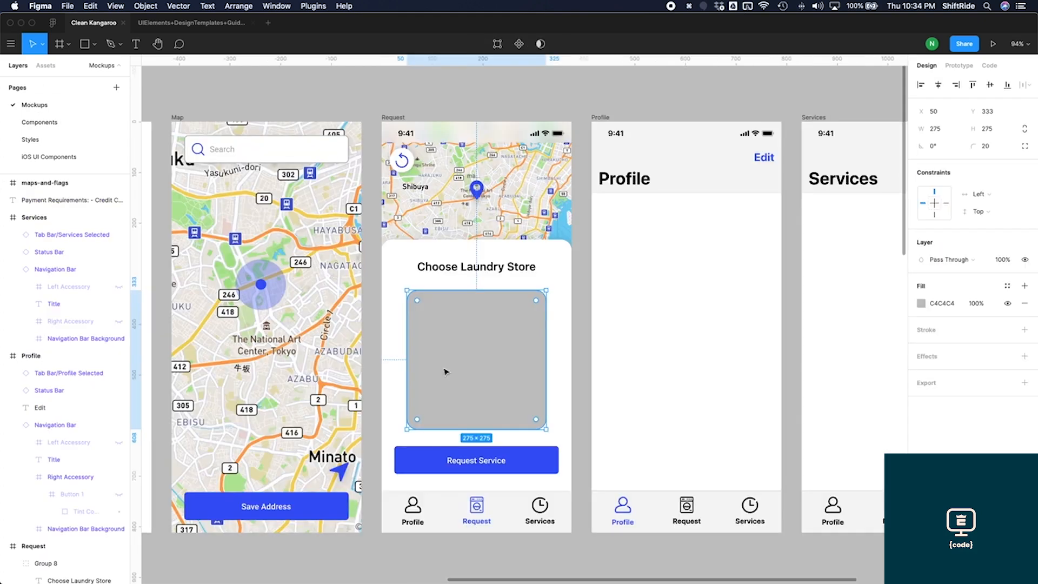
Step: Delete the grey placeholder rectangle below Choose Laundry Store on the Request screen of the Mockups page
{"action": "left_click", "coordinate": [487, 355]}
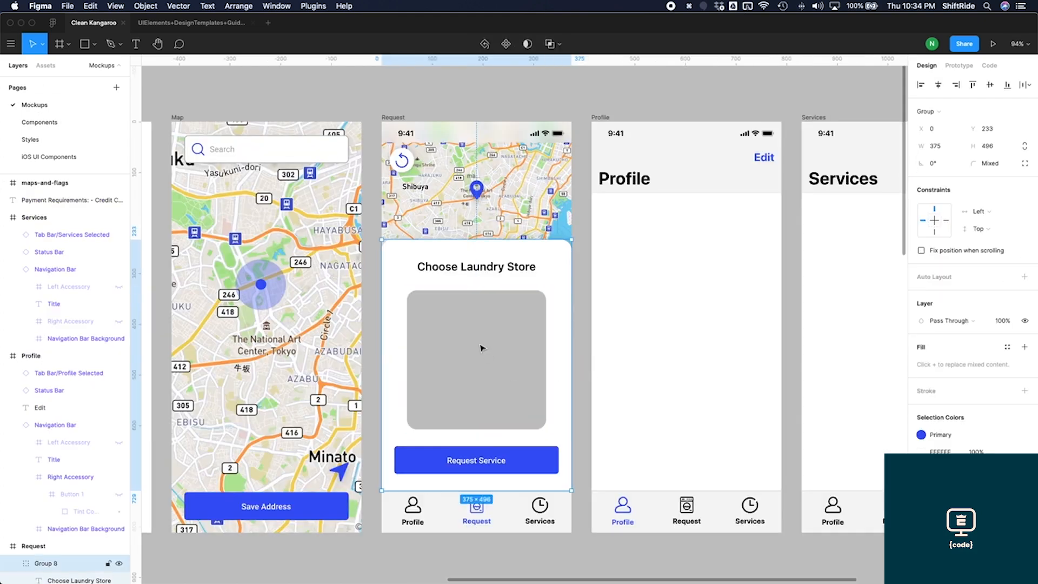
{"action": "double_click", "coordinate": [482, 347]}
{"action": "key", "text": "Delete"}
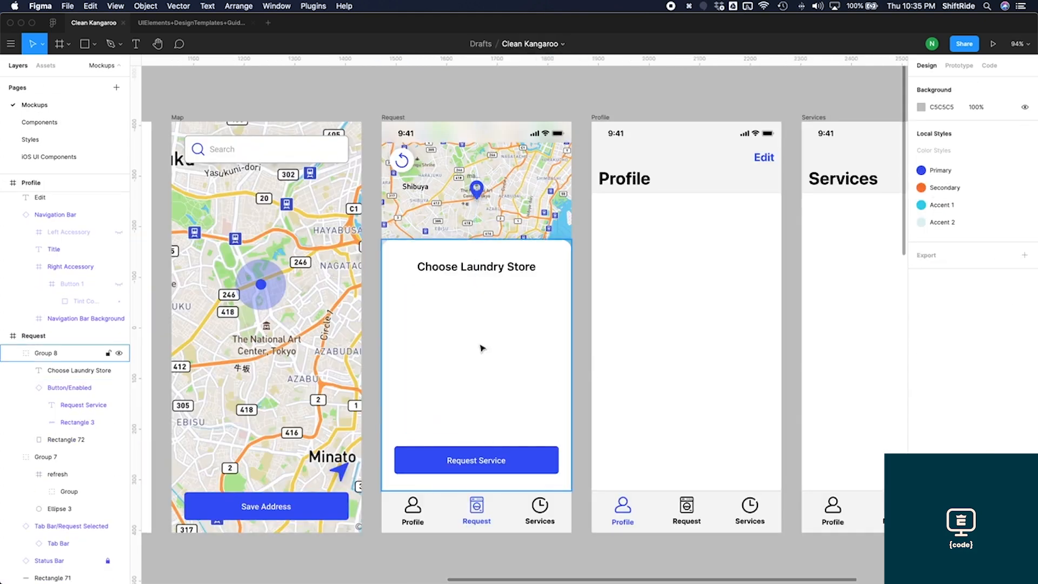
Step: Insert a Store Card instance between the Request screen's title and button, and move its layer into Group 8 below Choose Laundry Store
{"action": "left_click", "coordinate": [46, 70]}
{"action": "left_click", "coordinate": [45, 72]}
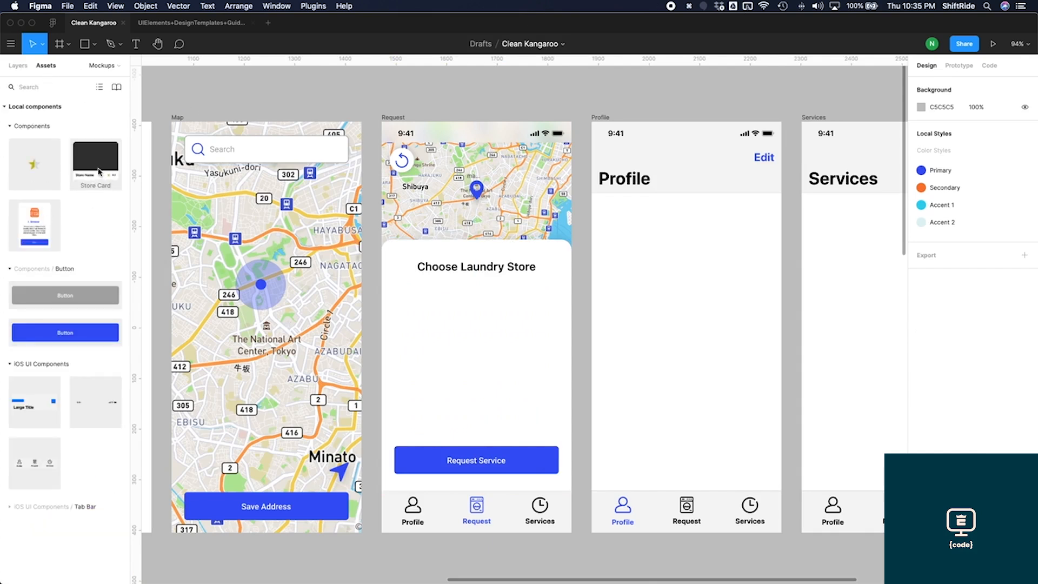
{"action": "left_click_drag", "start_coordinate": [95, 168], "coordinate": [515, 355]}
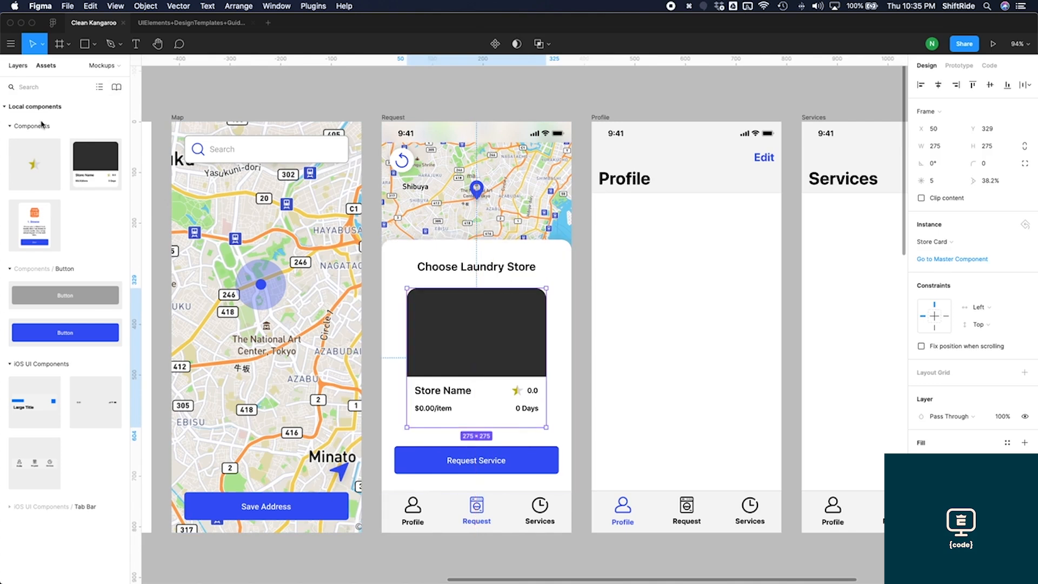
{"action": "key", "text": "alt+1"}
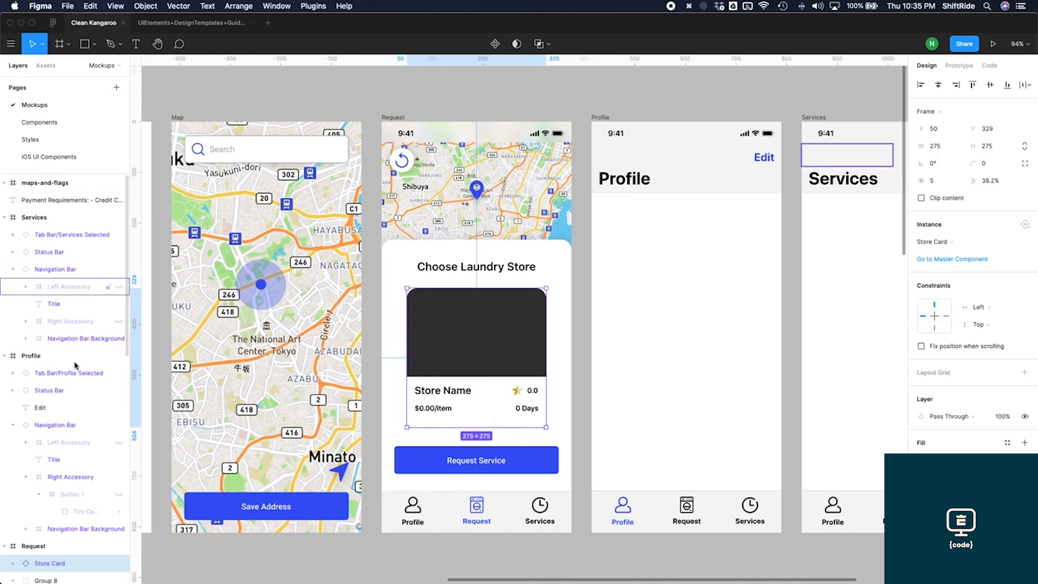
{"action": "scroll", "coordinate": [76, 366], "scroll_direction": "down", "scroll_amount": 3}
{"action": "left_click_drag", "start_coordinate": [50, 306], "coordinate": [55, 347]}
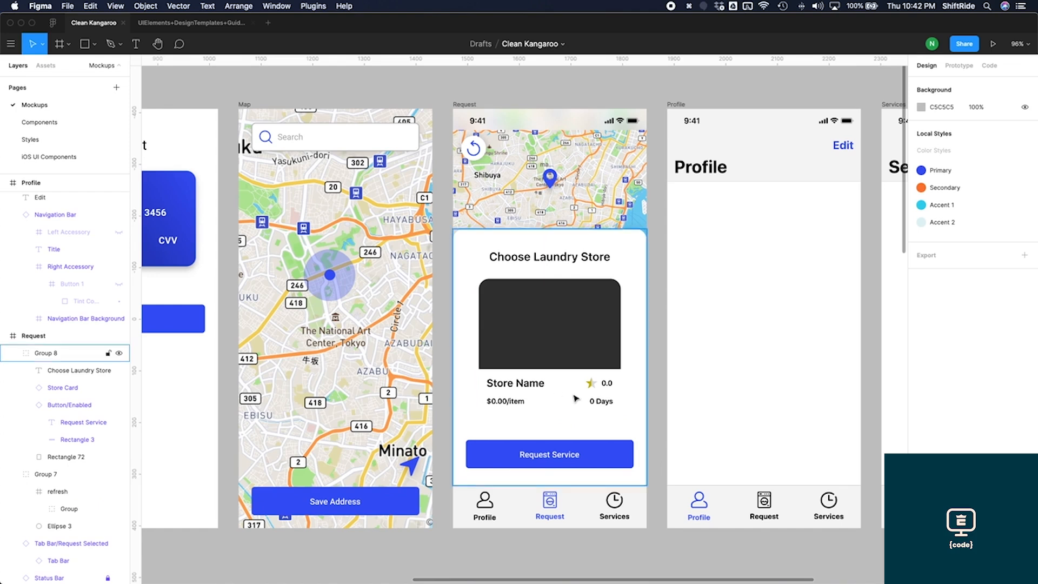
Step: Add a drop shadow to the Store Card instance on the Request screen with a Y offset of 10
{"action": "left_click", "coordinate": [578, 396]}
{"action": "left_click", "coordinate": [569, 395]}
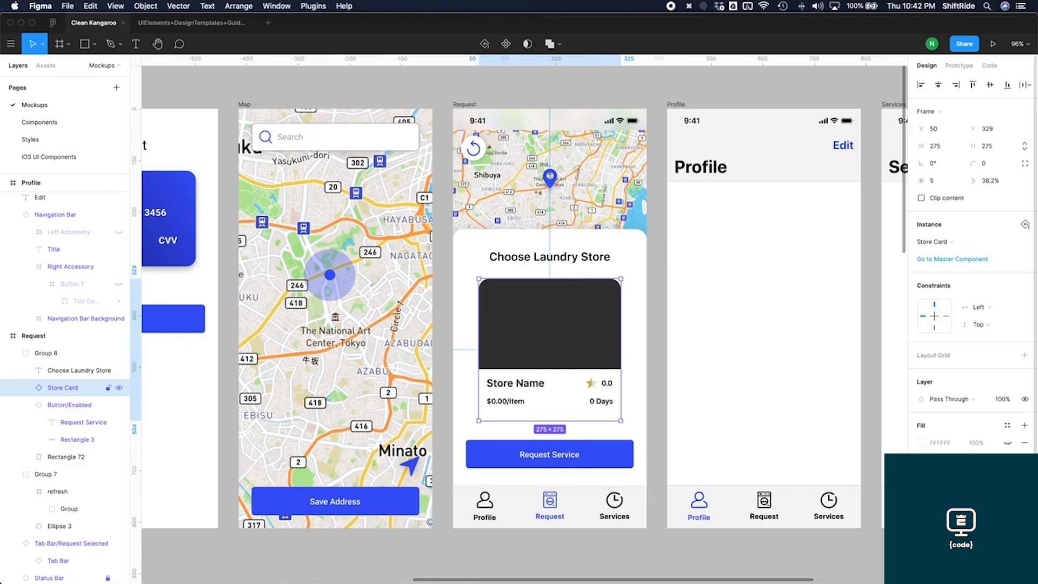
{"action": "scroll", "coordinate": [973, 254], "scroll_direction": "down", "scroll_amount": 3}
{"action": "left_click", "coordinate": [1024, 543]}
{"action": "left_click", "coordinate": [921, 560]}
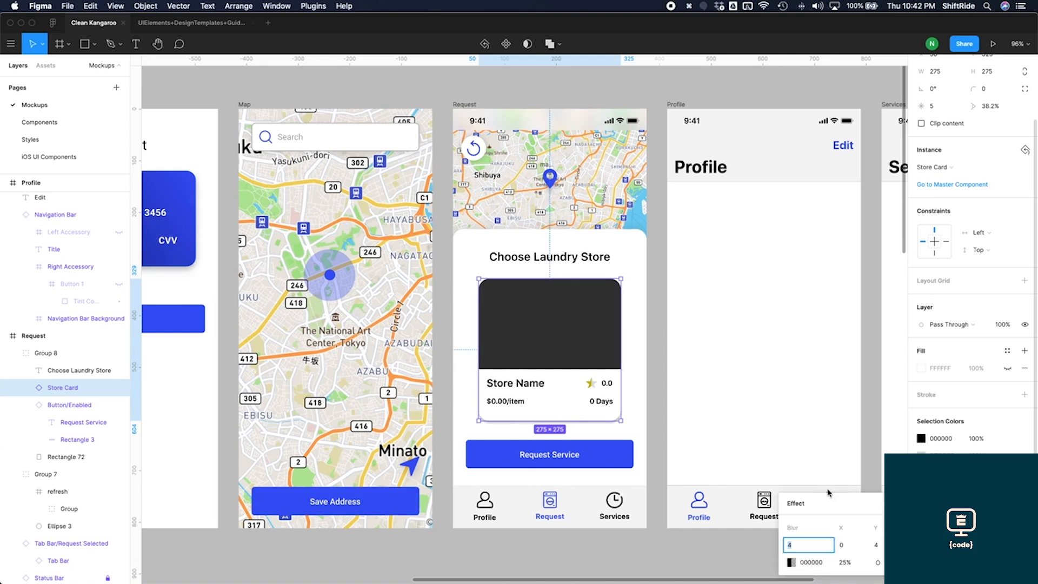
{"action": "left_click", "coordinate": [876, 545]}
{"action": "type", "text": "8"}
{"action": "key", "text": "Return"}
{"action": "type", "text": "10"}
{"action": "key", "text": "Return"}
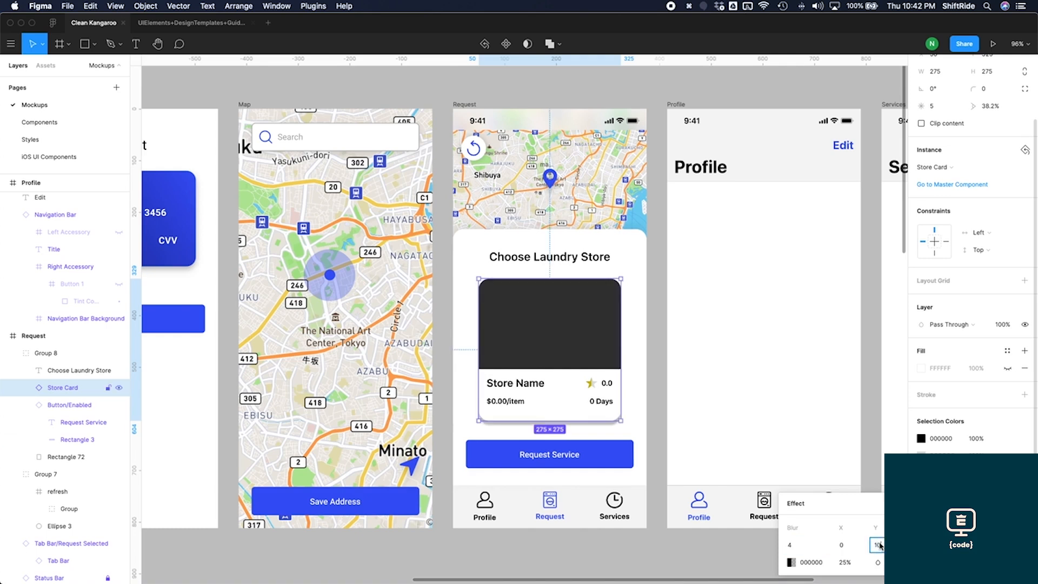
Step: Set the store card shadow's blur to 20 and its opacity to 15%
{"action": "left_click", "coordinate": [801, 549]}
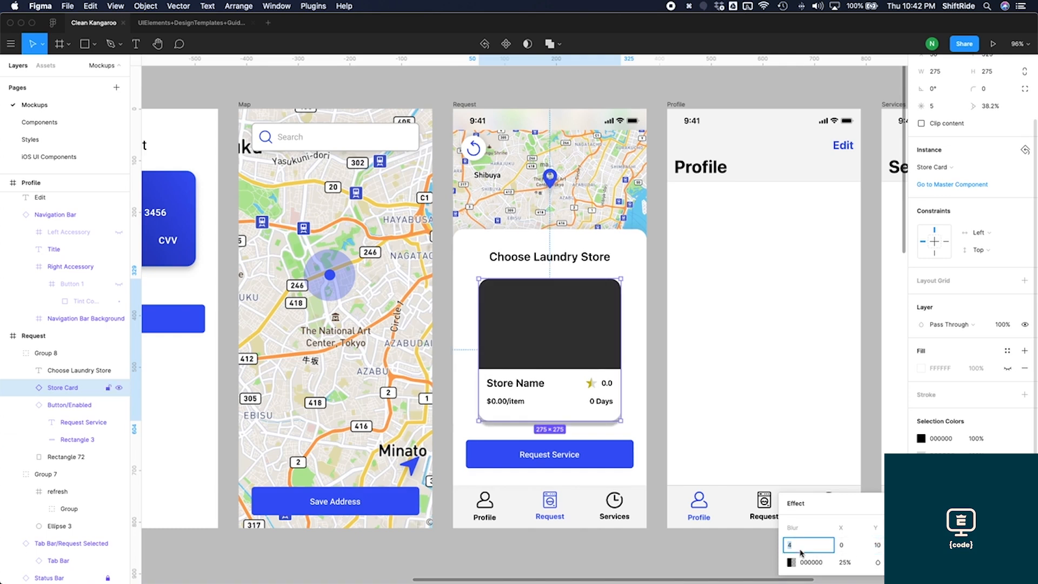
{"action": "key", "text": "Return"}
{"action": "type", "text": "20"}
{"action": "left_click", "coordinate": [838, 563]}
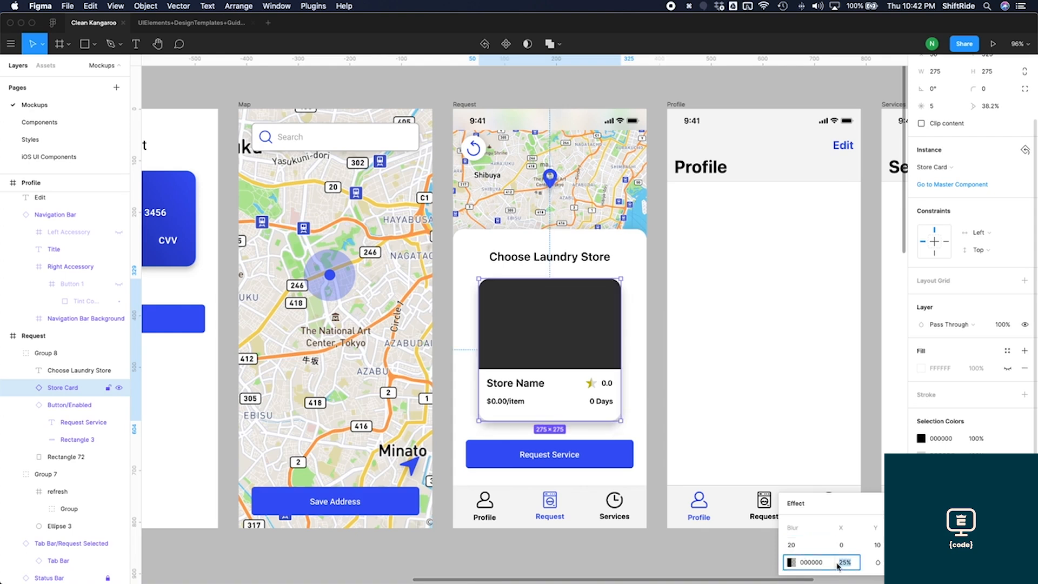
{"action": "type", "text": "15"}
{"action": "key", "text": "Return"}
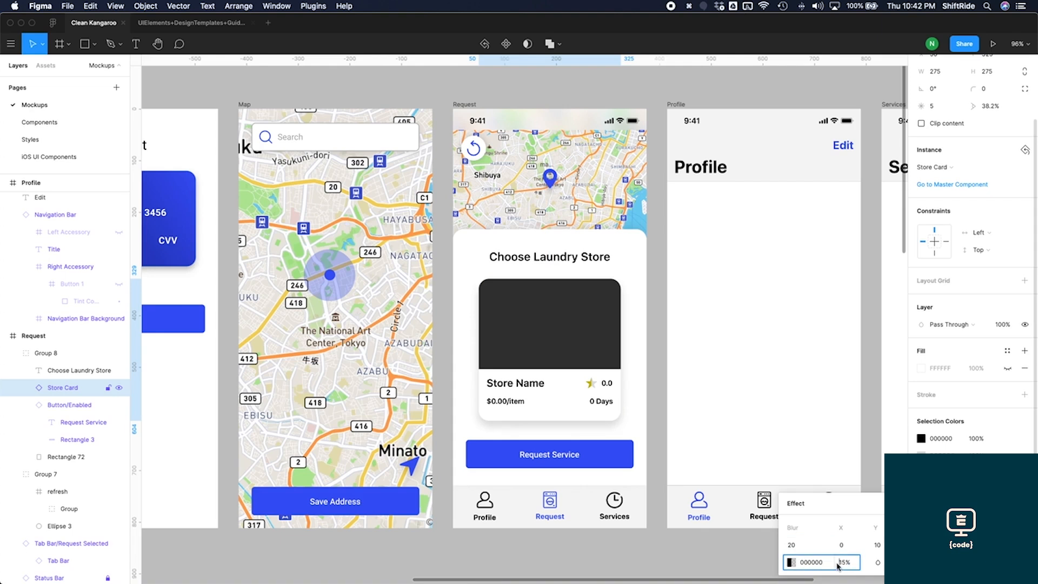
{"action": "key", "text": "Return"}
{"action": "left_click", "coordinate": [659, 414]}
Step: Change the store name text on the Request screen's card to "Jack's Laundry"
{"action": "scroll", "coordinate": [658, 415], "scroll_direction": "down", "scroll_amount": 1}
{"action": "scroll", "coordinate": [659, 415], "scroll_direction": "right", "scroll_amount": 1}
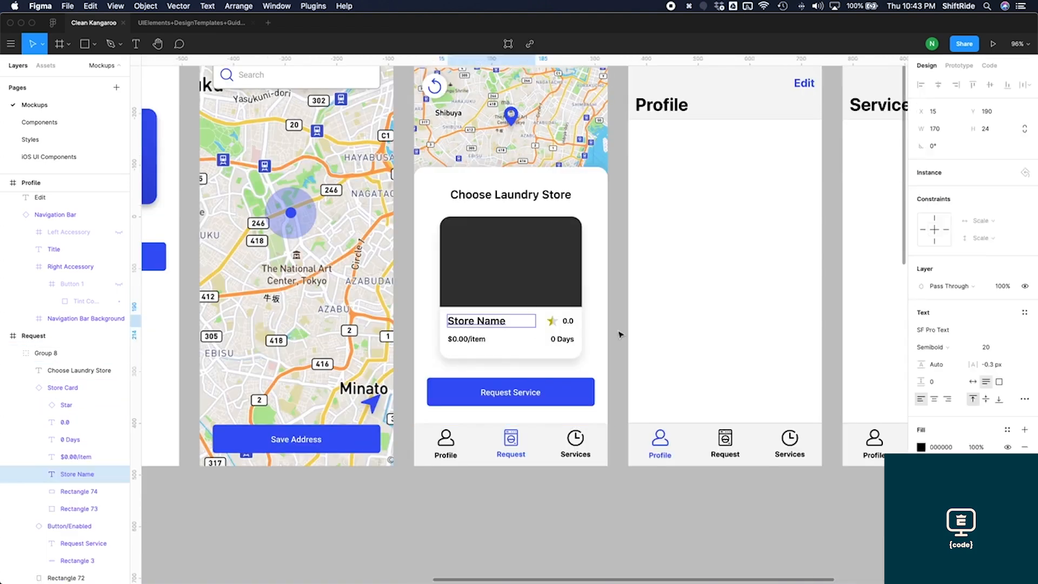
{"action": "left_click", "coordinate": [618, 332]}
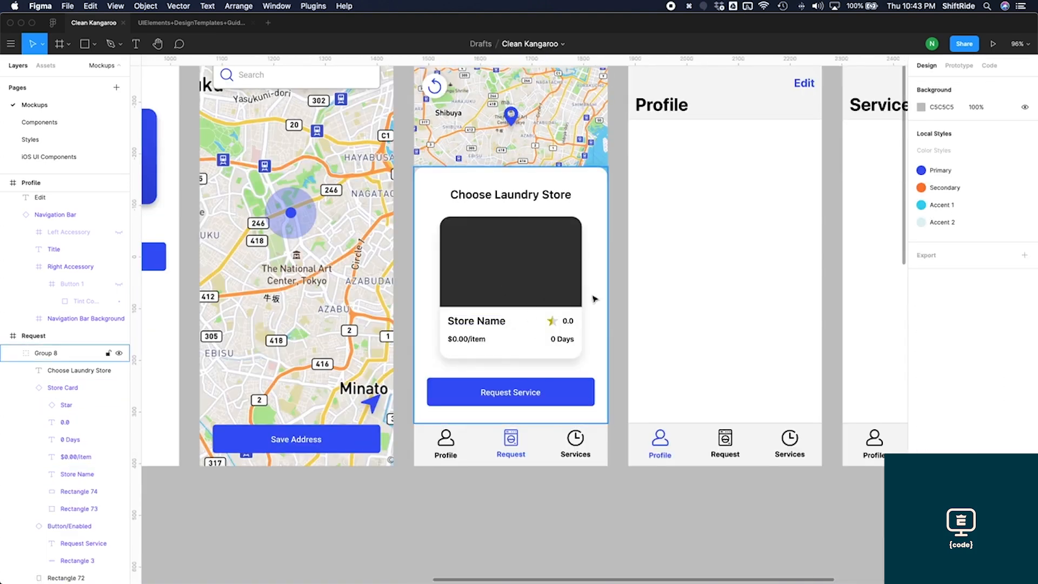
{"action": "left_click", "coordinate": [503, 323]}
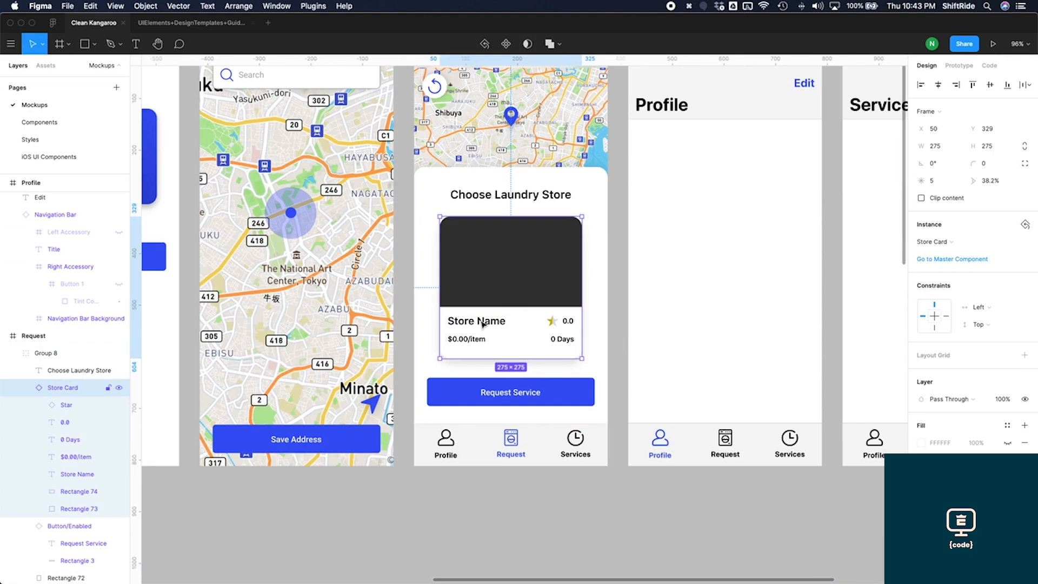
{"action": "double_click", "coordinate": [483, 324]}
{"action": "double_click", "coordinate": [476, 321]}
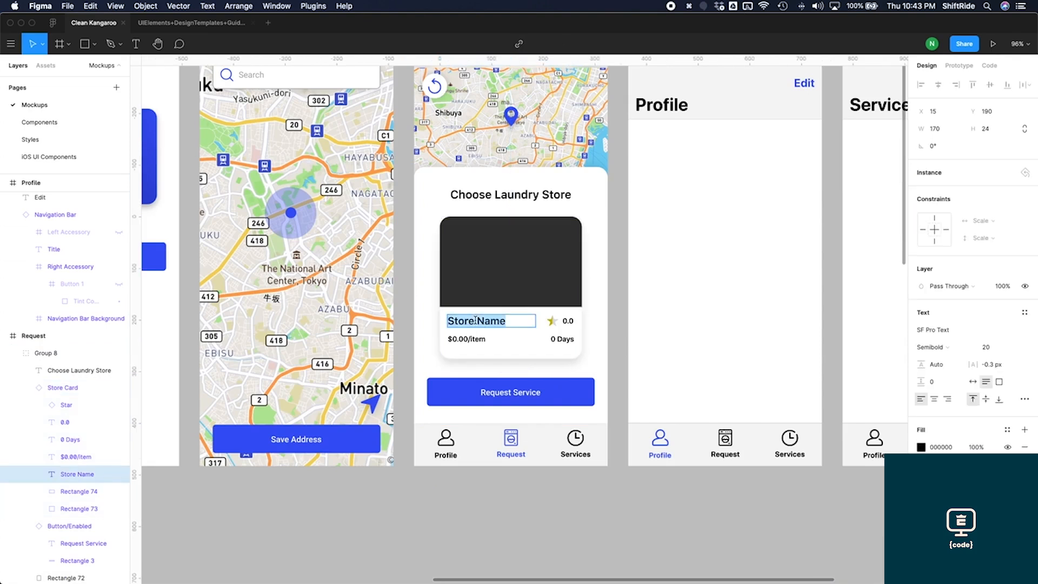
{"action": "type", "text": "Jack's Laundry"}
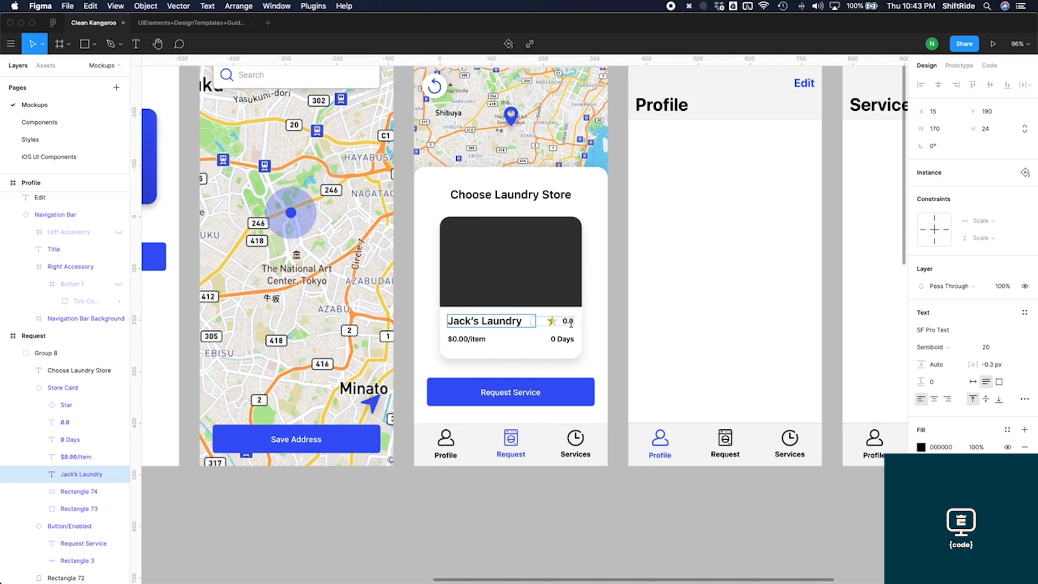
Step: Set the card's rating text to 3.5 and its turnaround text to 2 Days
{"action": "left_click", "coordinate": [571, 322]}
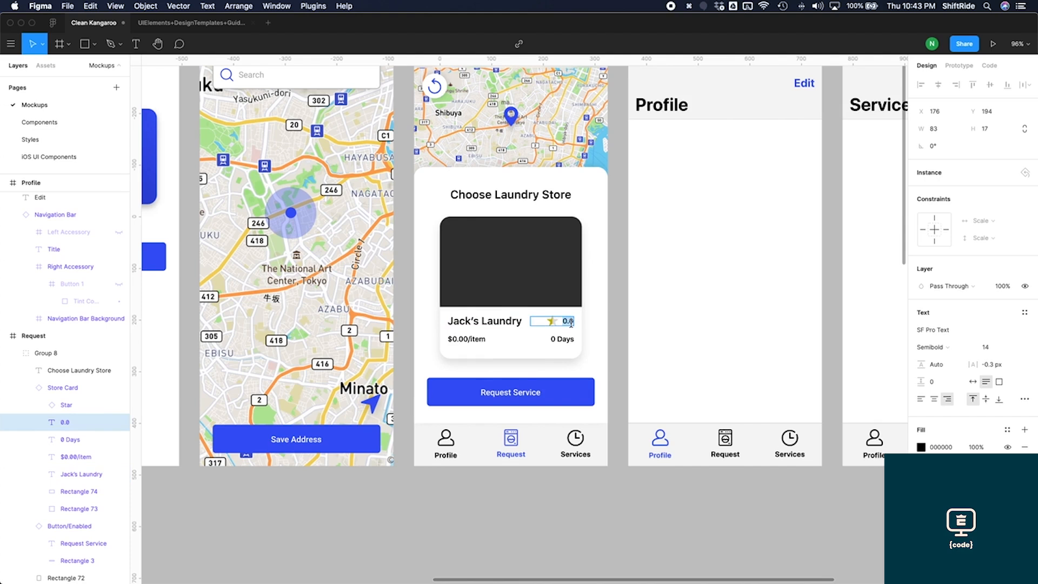
{"action": "type", "text": "3.5"}
{"action": "left_click", "coordinate": [561, 339]}
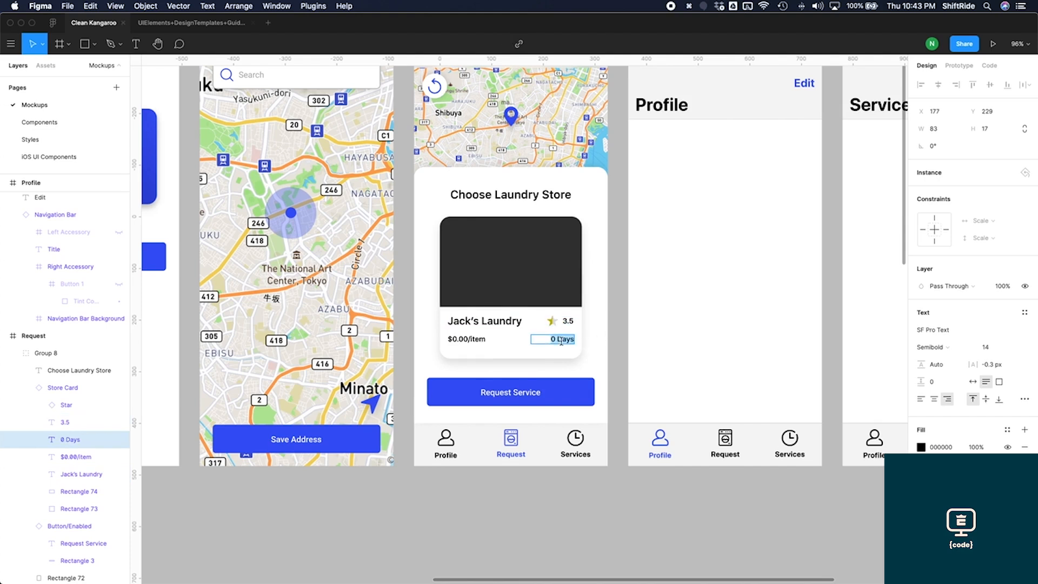
{"action": "type", "text": "2 Days"}
Step: Change the card's price text to $1.00/item
{"action": "left_click", "coordinate": [463, 339]}
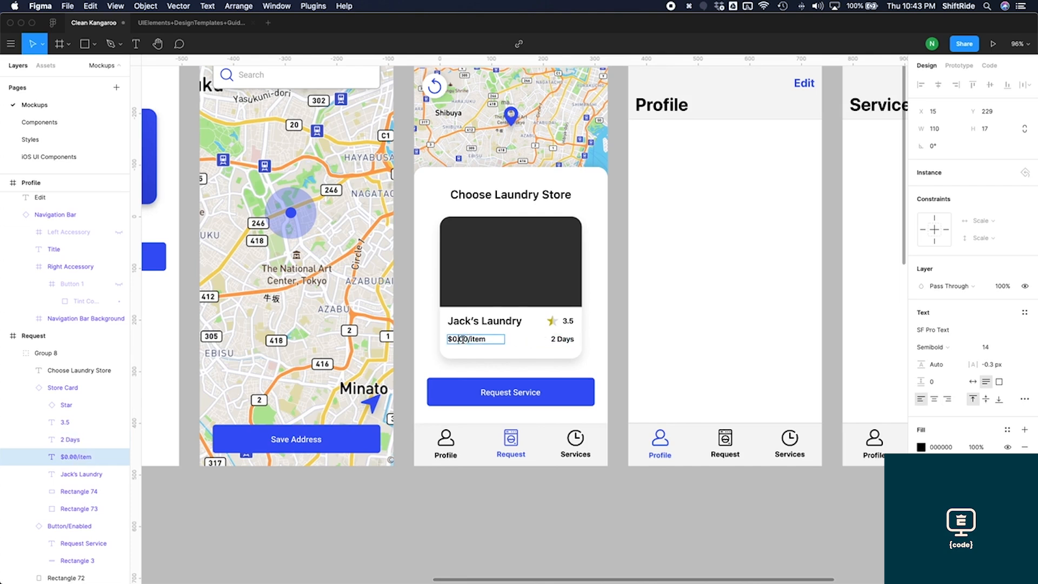
{"action": "type", "text": "1"}
{"action": "key", "text": "Escape"}
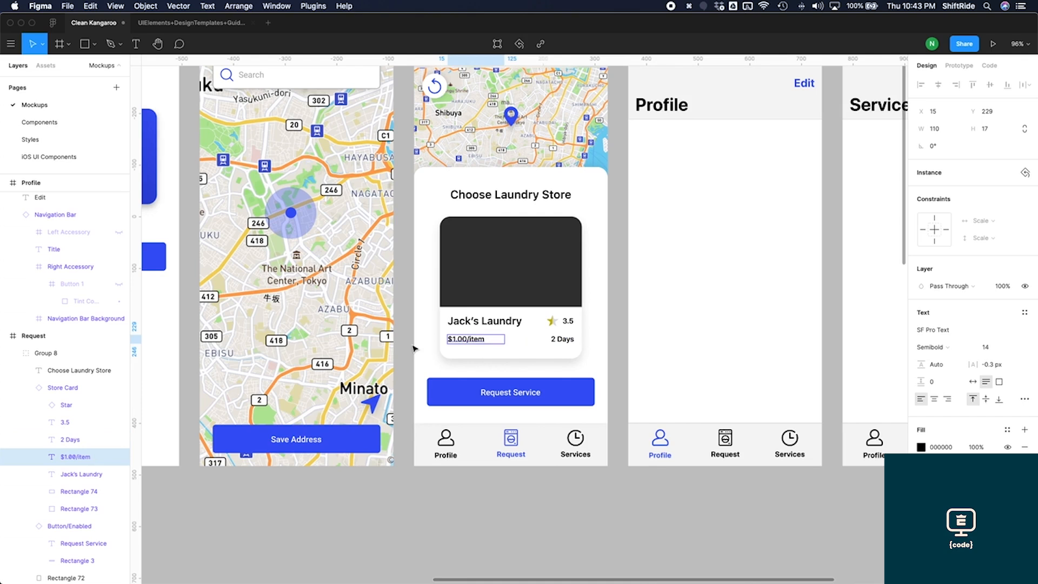
{"action": "key", "text": "Escape"}
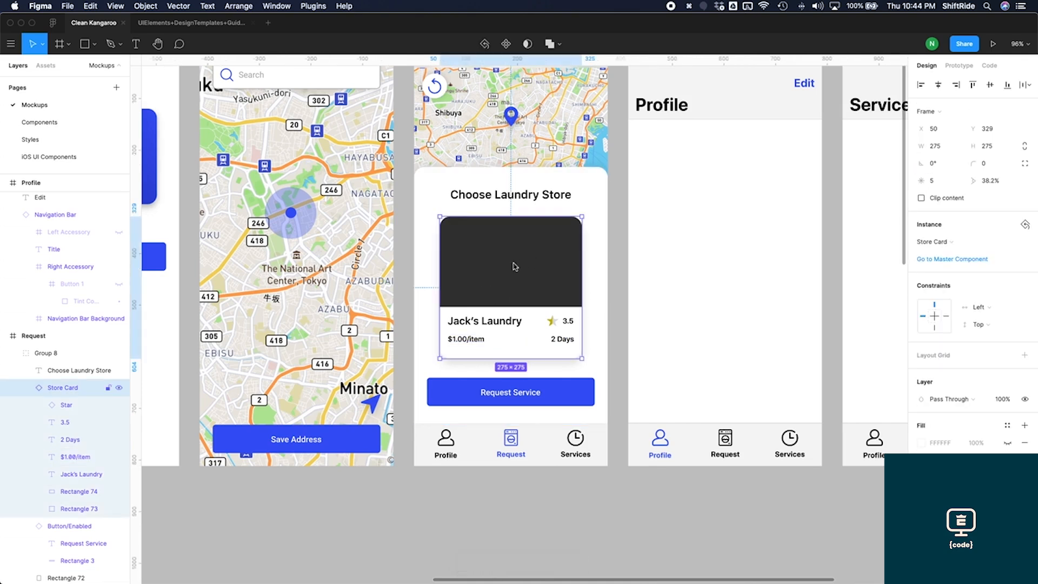
Step: Place the waldemar-brandt photo from the store cards image folder into the dark image area of the Jack's Laundry card
{"action": "double_click", "coordinate": [516, 280]}
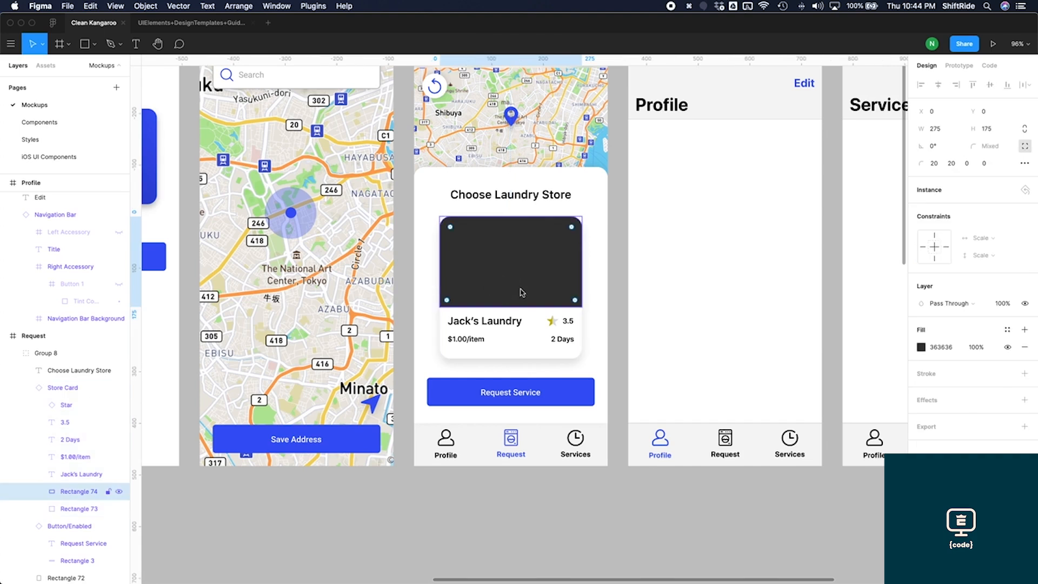
{"action": "key", "text": "Escape"}
{"action": "left_click", "coordinate": [94, 45]}
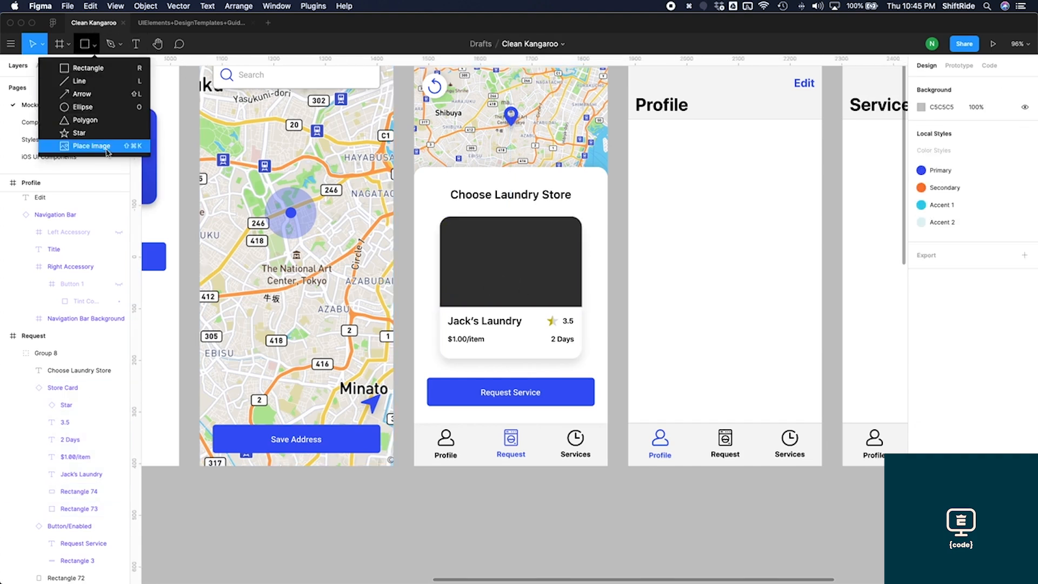
{"action": "left_click", "coordinate": [106, 147]}
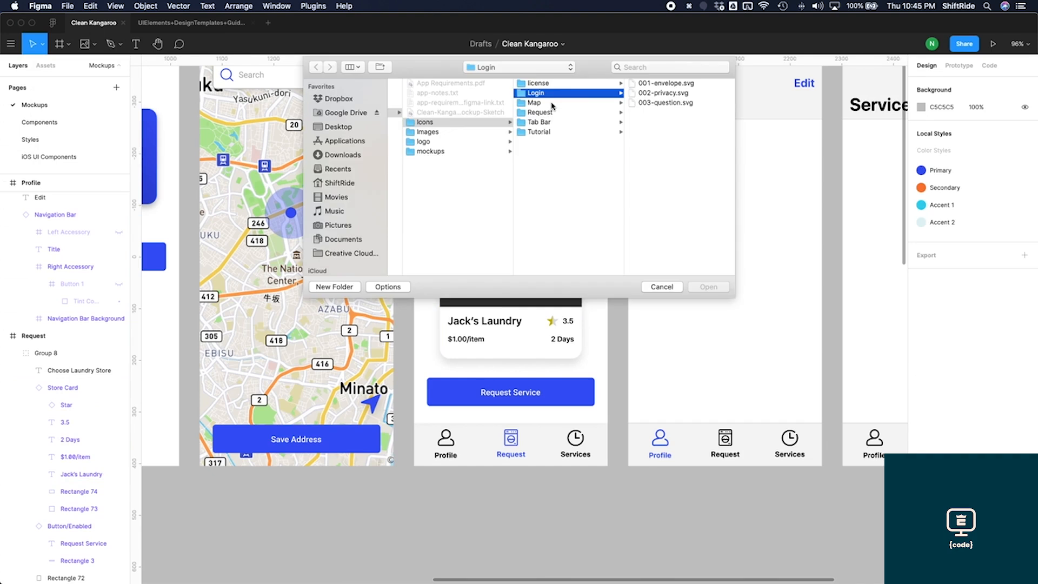
{"action": "key", "text": "Left"}
{"action": "key", "text": "Down"}
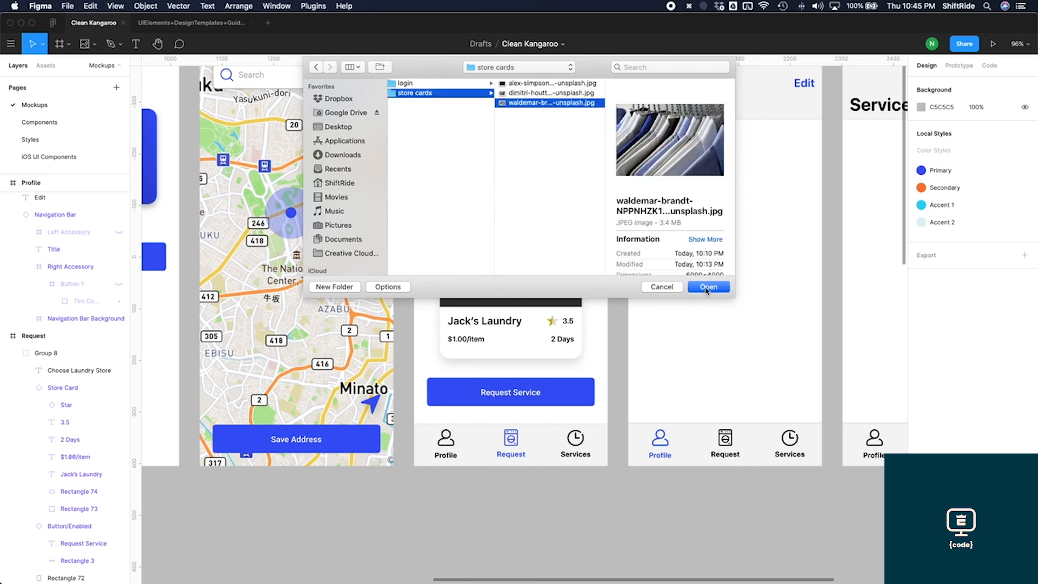
{"action": "left_click", "coordinate": [706, 289]}
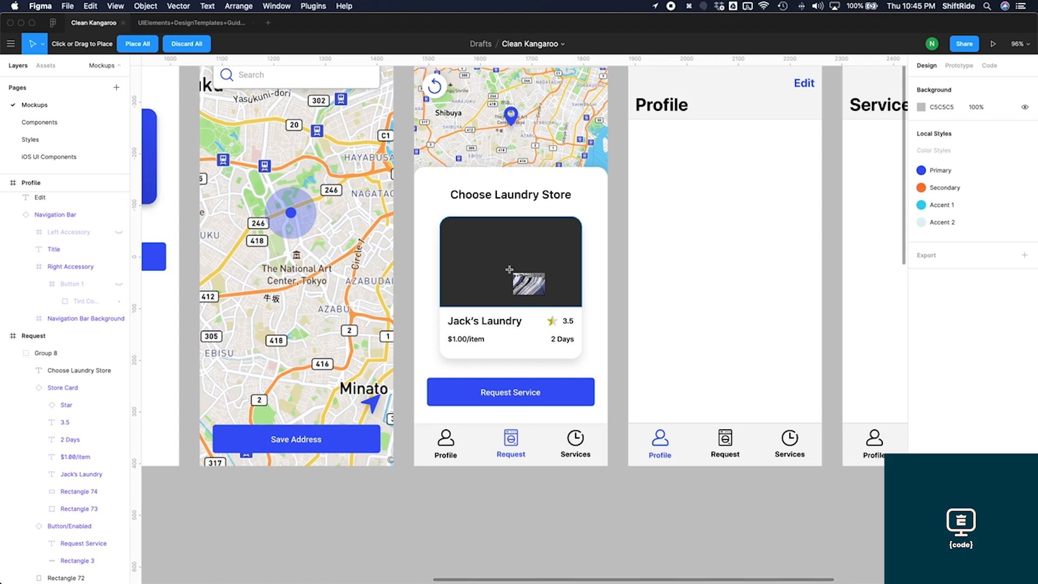
{"action": "left_click", "coordinate": [510, 269]}
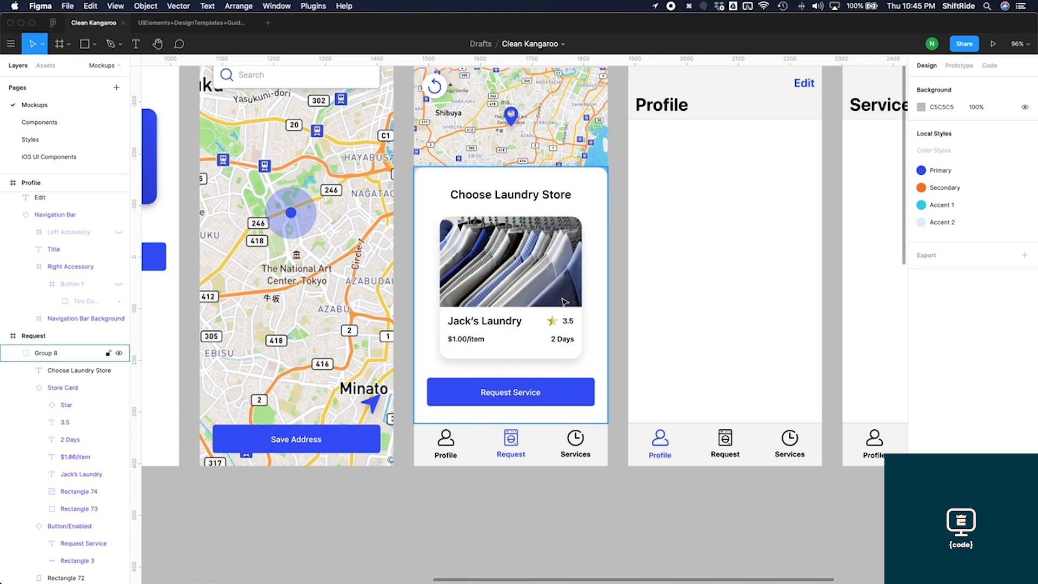
Step: Duplicate the Jack's Laundry store card twice and place one copy on each side of the original at the same height
{"action": "left_click", "coordinate": [507, 289]}
{"action": "double_click", "coordinate": [518, 288]}
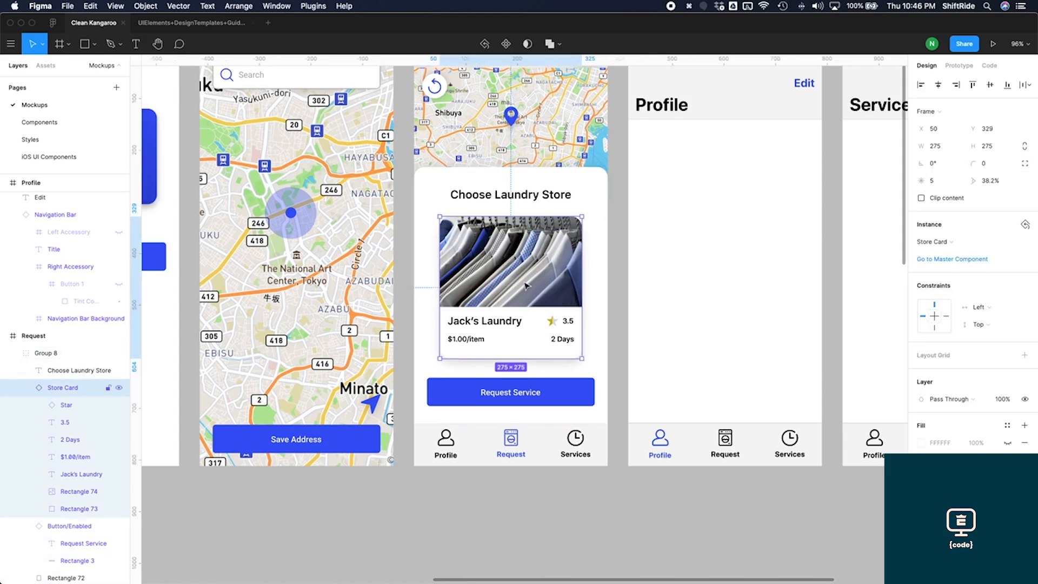
{"action": "key", "text": "super+d"}
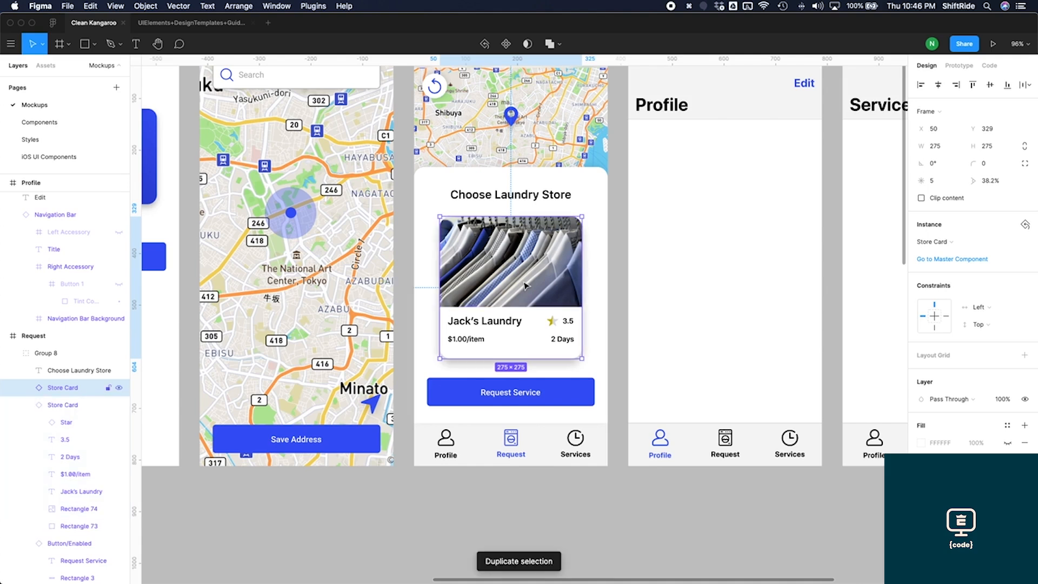
{"action": "left_click_drag", "start_coordinate": [524, 285], "coordinate": [633, 307]}
{"action": "key", "text": "super+d"}
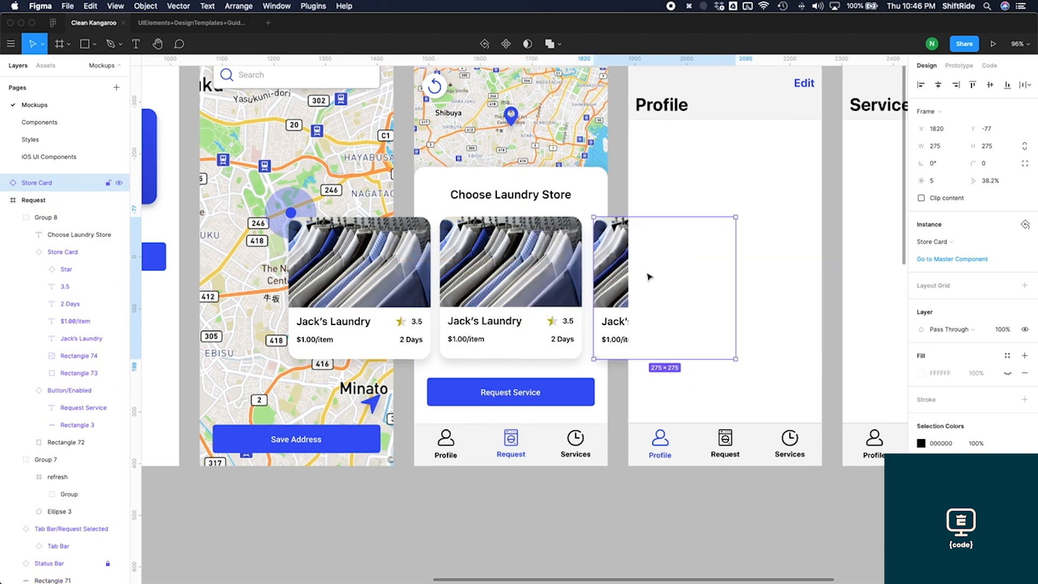
Step: Hide the Profile frame that covers the right-hand store card copy
{"action": "scroll", "coordinate": [697, 90], "scroll_direction": "up", "scroll_amount": 3}
{"action": "scroll", "coordinate": [697, 91], "scroll_direction": "right", "scroll_amount": 1}
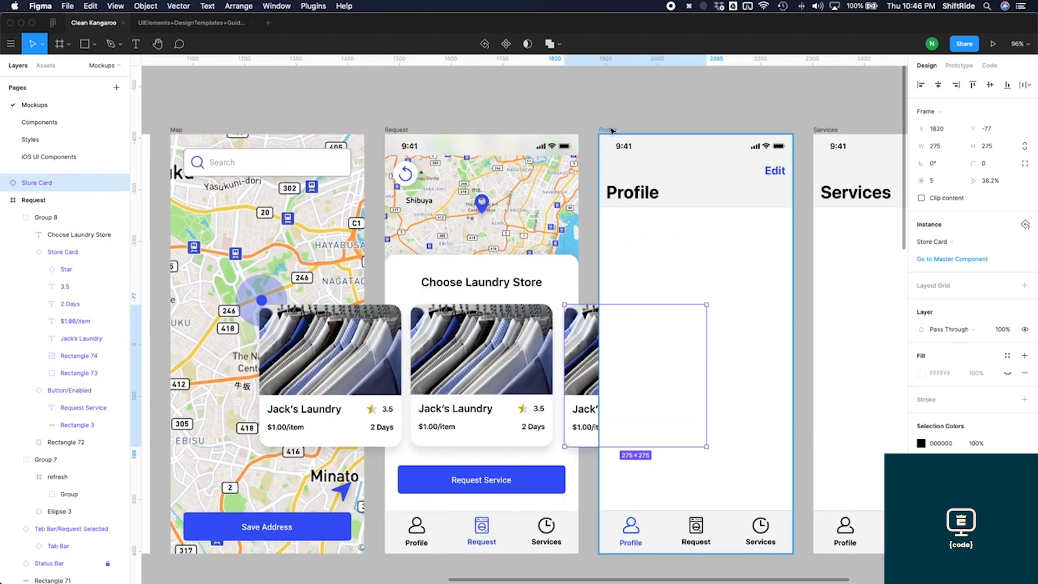
{"action": "left_click", "coordinate": [119, 183]}
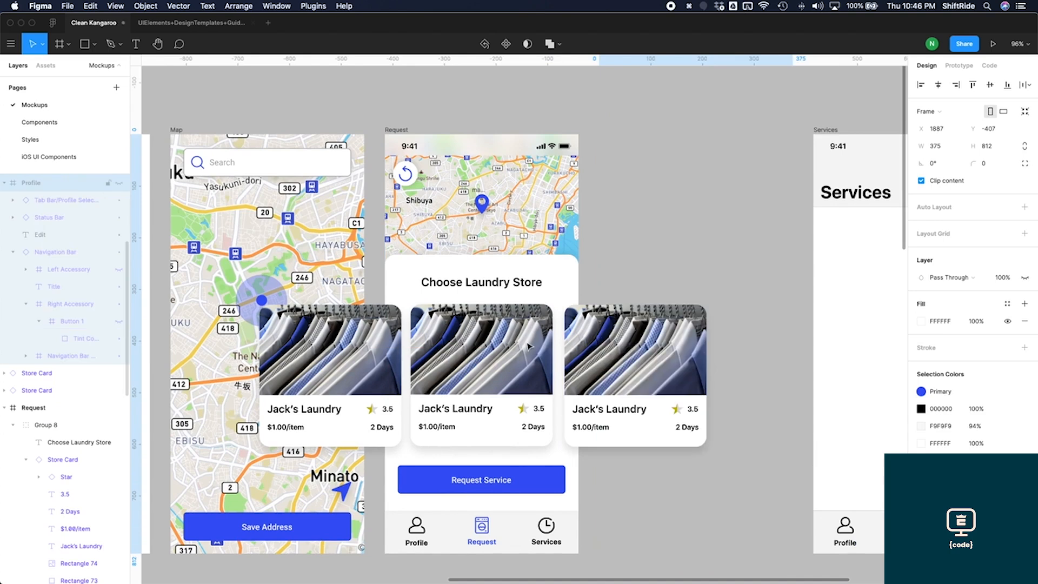
Step: Change the right-hand card's store name to "Rose' Laundry" and its rating to 4.5
{"action": "left_click", "coordinate": [585, 412]}
{"action": "double_click", "coordinate": [584, 411]}
{"action": "double_click", "coordinate": [580, 409]}
{"action": "type", "text": "Rose'"}
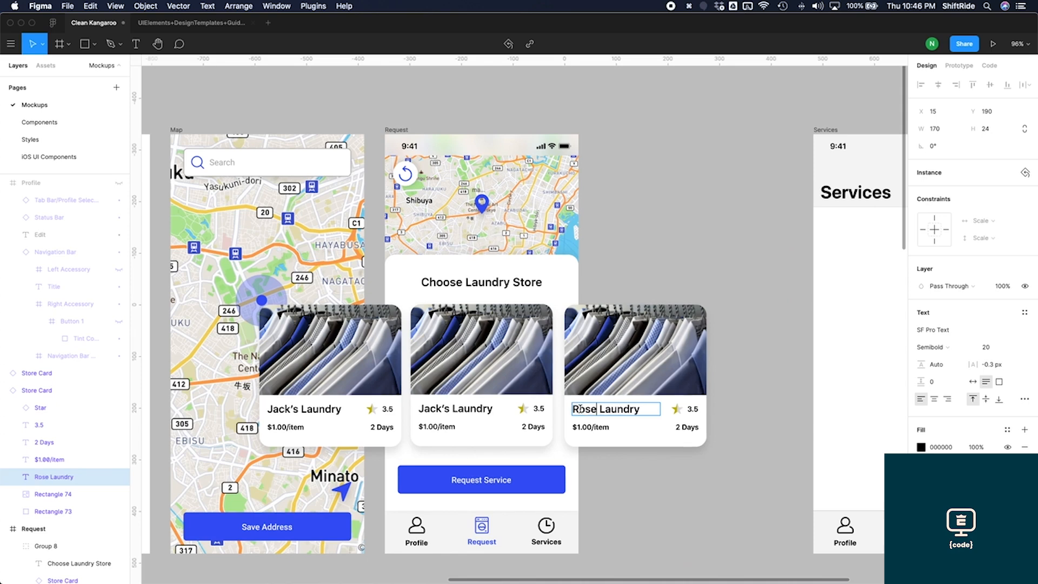
{"action": "left_click", "coordinate": [692, 411]}
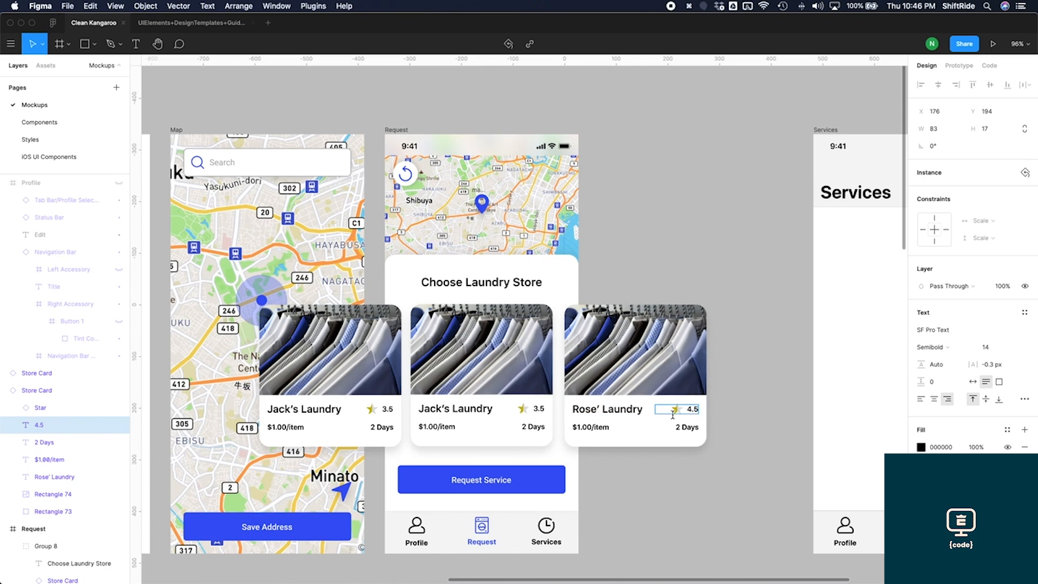
Step: Make the Rose' Laundry card's star fully filled by hiding the Intersect layer inside its Star instance
{"action": "left_click", "coordinate": [677, 428]}
{"action": "left_click", "coordinate": [676, 411]}
{"action": "left_click", "coordinate": [676, 410]}
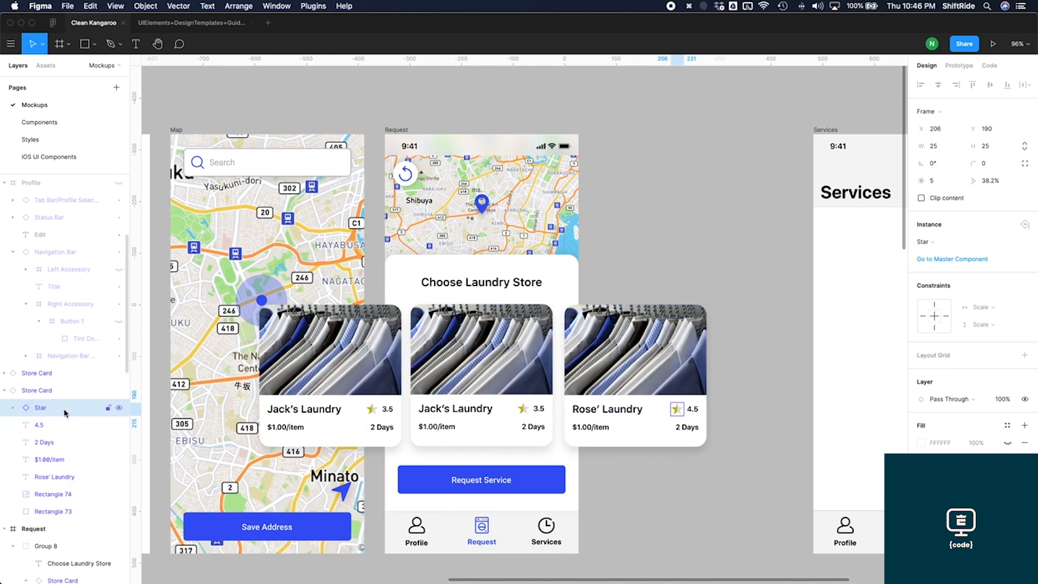
{"action": "left_click", "coordinate": [13, 410]}
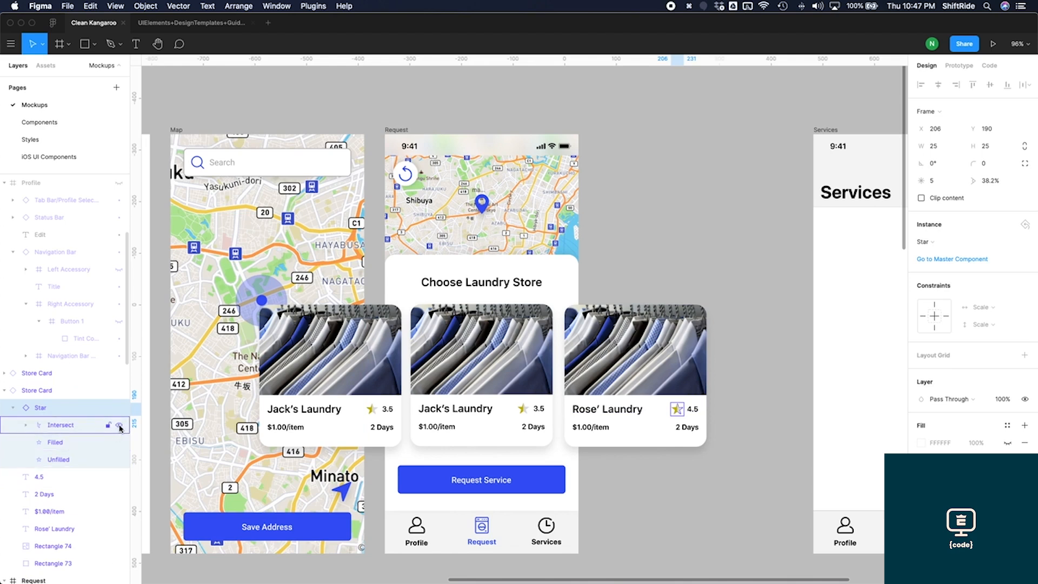
{"action": "left_click", "coordinate": [119, 426]}
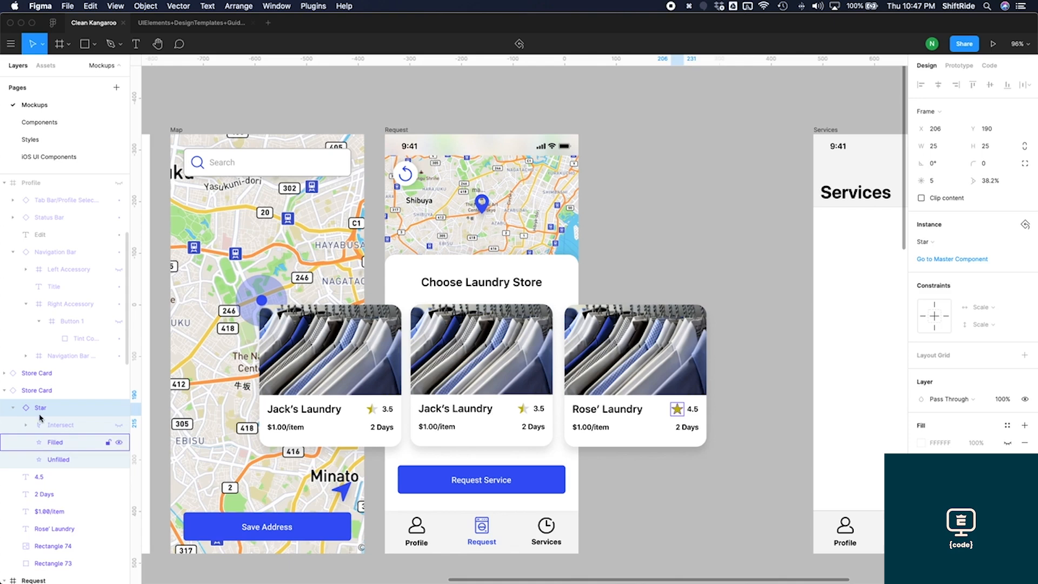
Step: Set the Rose' Laundry card's turnaround text to 1 Day and its price to $1.20/item
{"action": "left_click", "coordinate": [684, 427]}
{"action": "double_click", "coordinate": [678, 426]}
{"action": "type", "text": "1"}
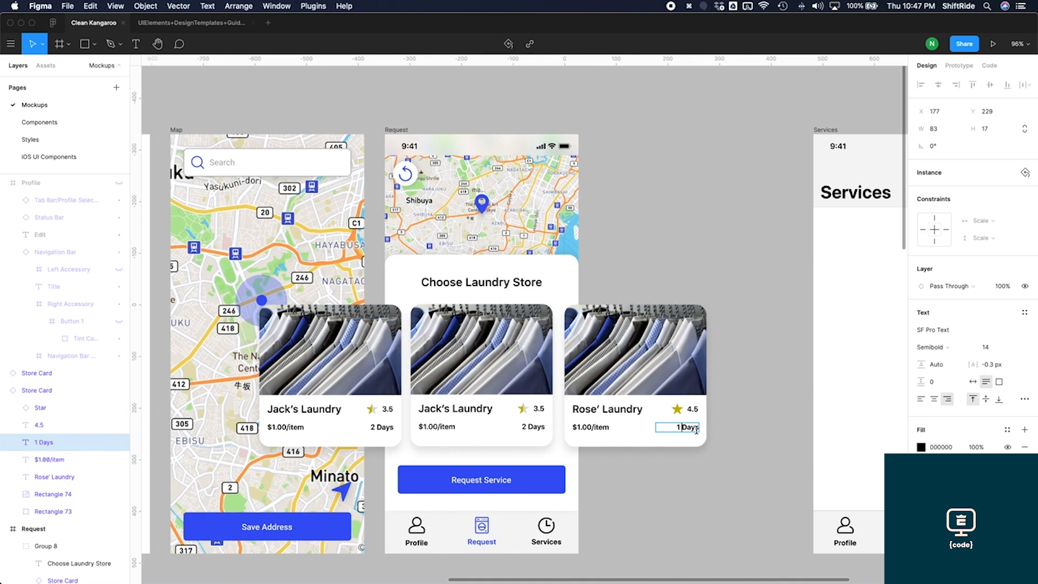
{"action": "key", "text": "BackSpace"}
{"action": "left_click", "coordinate": [586, 428]}
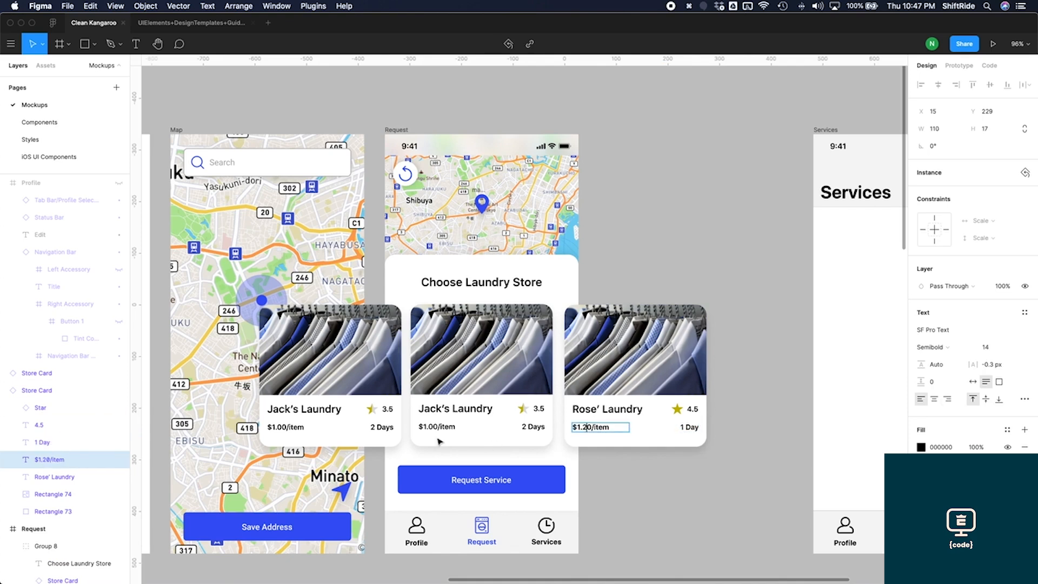
Step: Change the left-hand card's store name to "Bob's Laundry"
{"action": "left_click", "coordinate": [296, 410]}
{"action": "double_click", "coordinate": [295, 410]}
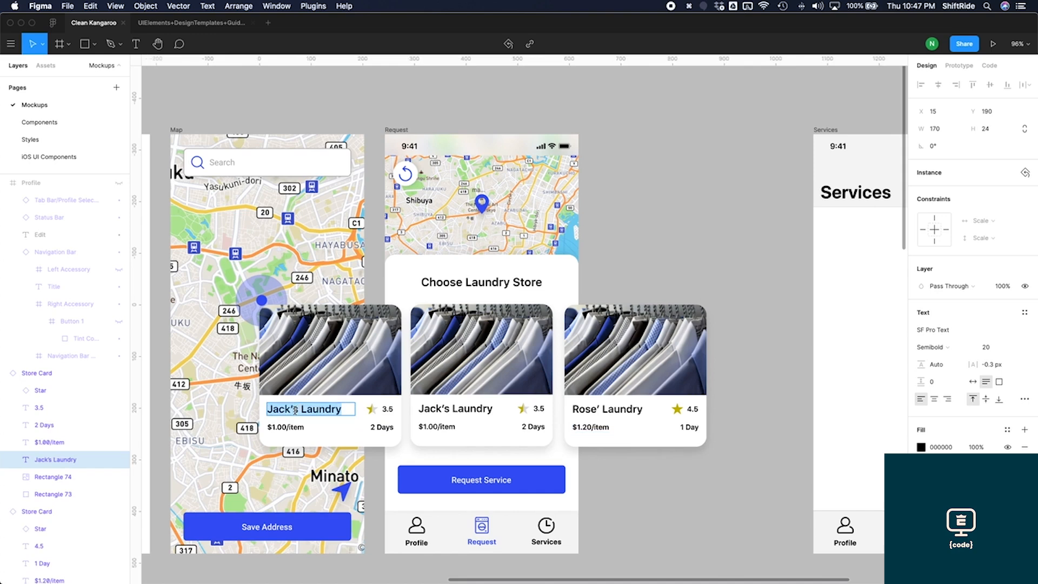
{"action": "type", "text": "Bob'"}
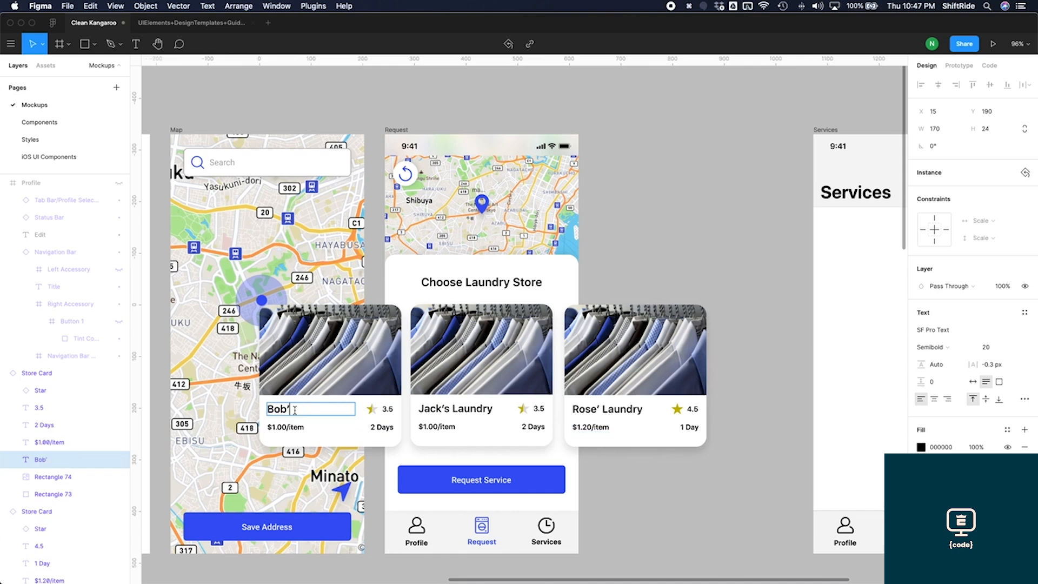
{"action": "type", "text": "s Laundry"}
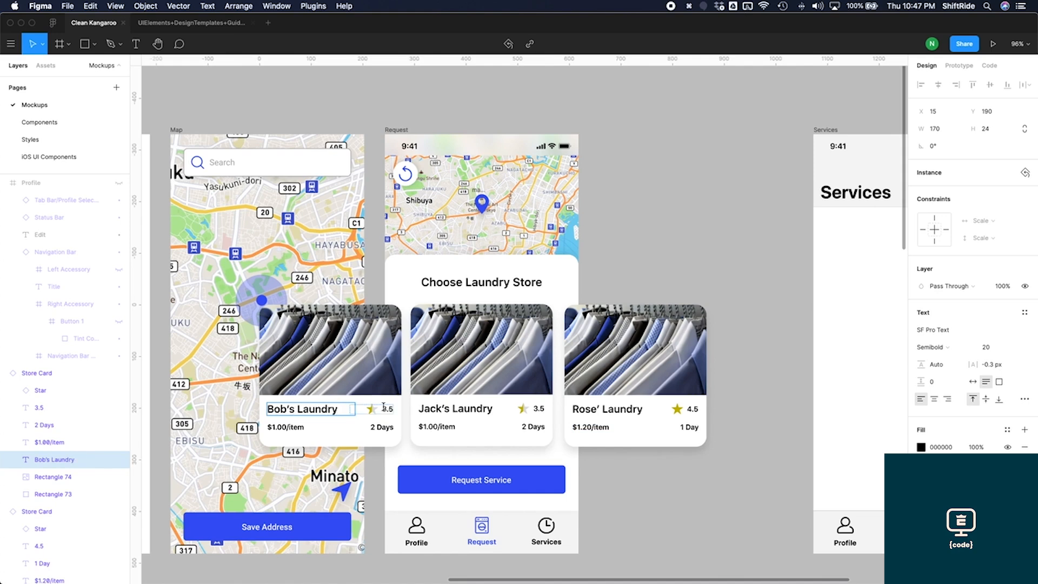
Step: Set the Bob's Laundry card's rating to 2.5 and its turnaround text to 3 Days
{"action": "double_click", "coordinate": [383, 409]}
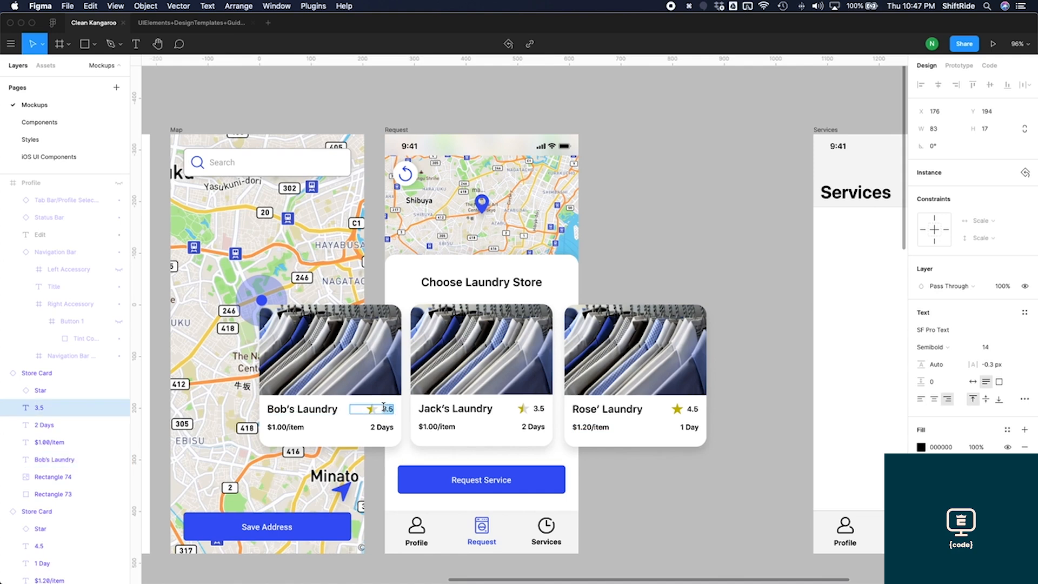
{"action": "type", "text": "2.5"}
{"action": "left_click", "coordinate": [372, 427]}
{"action": "key", "text": "BackSpace"}
{"action": "type", "text": "3"}
{"action": "key", "text": "Escape"}
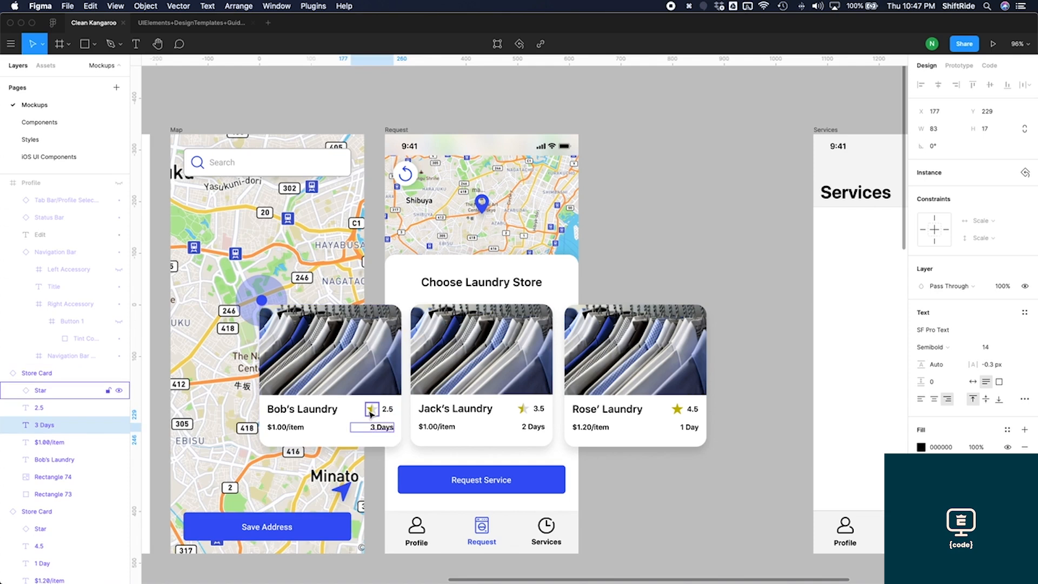
Step: Make the Bob's Laundry card's star empty by hiding the Filled layer inside its Star instance
{"action": "left_click", "coordinate": [372, 414]}
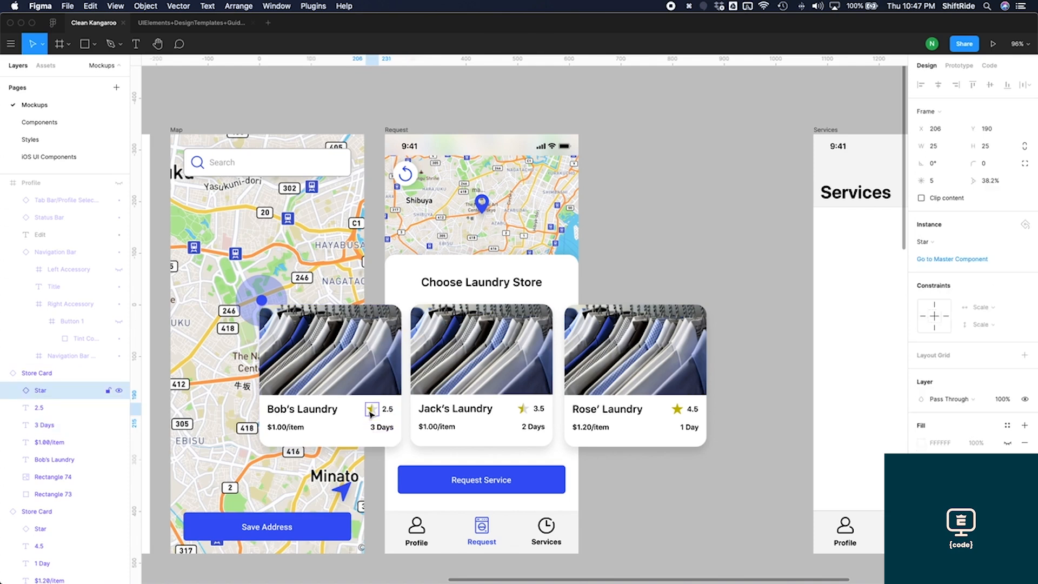
{"action": "left_click", "coordinate": [14, 391]}
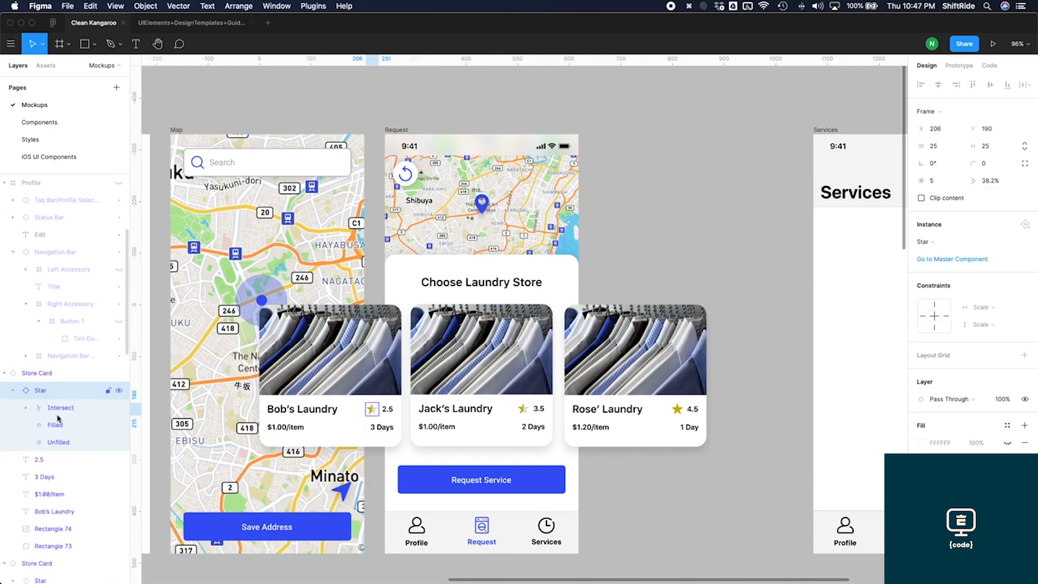
{"action": "left_click", "coordinate": [119, 426]}
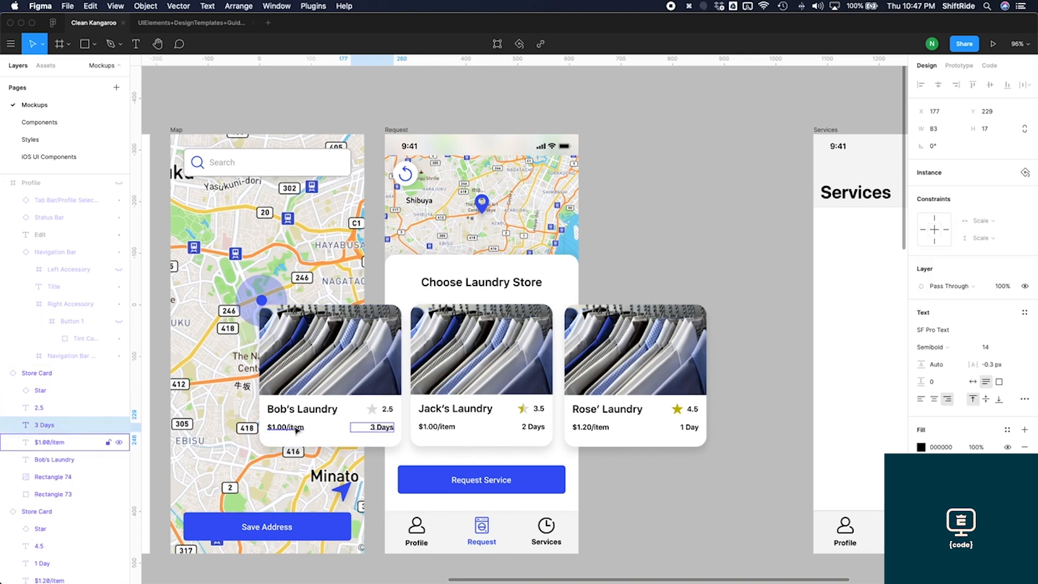
Step: Change the Bob's Laundry card's price text to $0.80/item
{"action": "double_click", "coordinate": [284, 427]}
{"action": "double_click", "coordinate": [283, 427]}
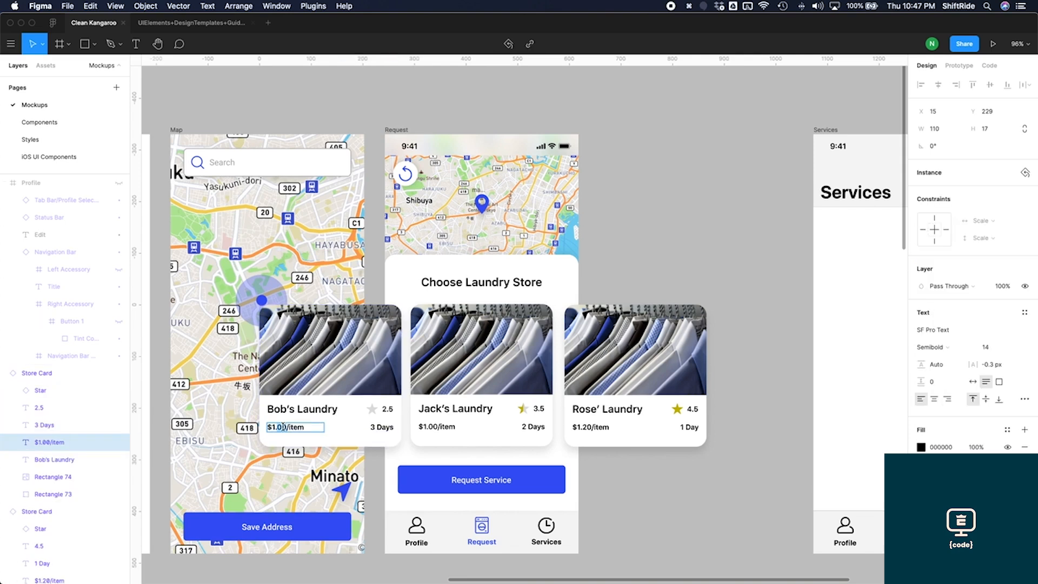
{"action": "type", "text": "0.80"}
{"action": "key", "text": "Escape"}
Step: Replace the Bob's Laundry card's photo fill with the image dimitri-houtteman-evdiCgZ0H4w-unsplash.jpg
{"action": "left_click", "coordinate": [335, 346]}
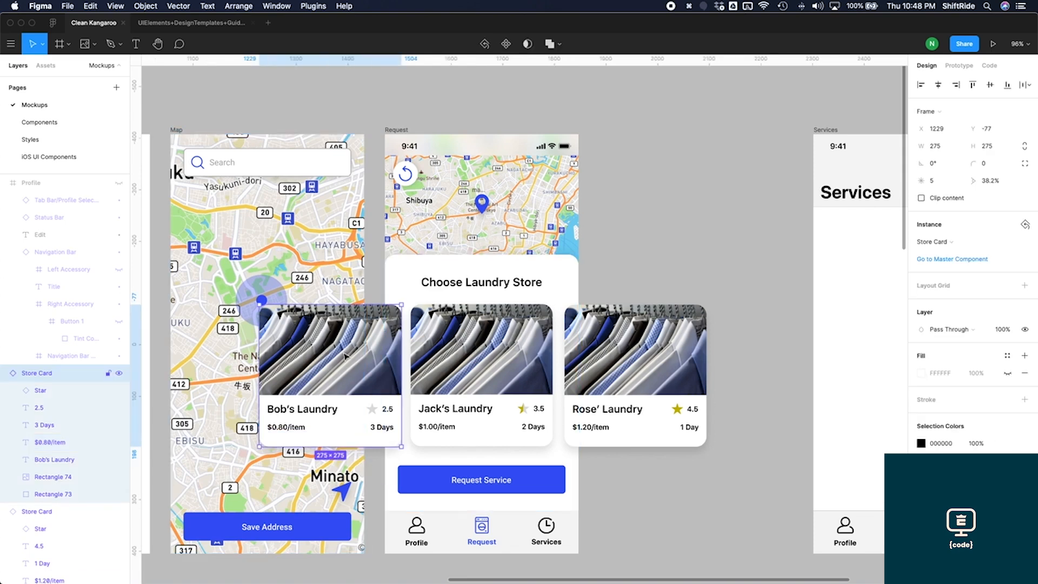
{"action": "left_click", "coordinate": [346, 371]}
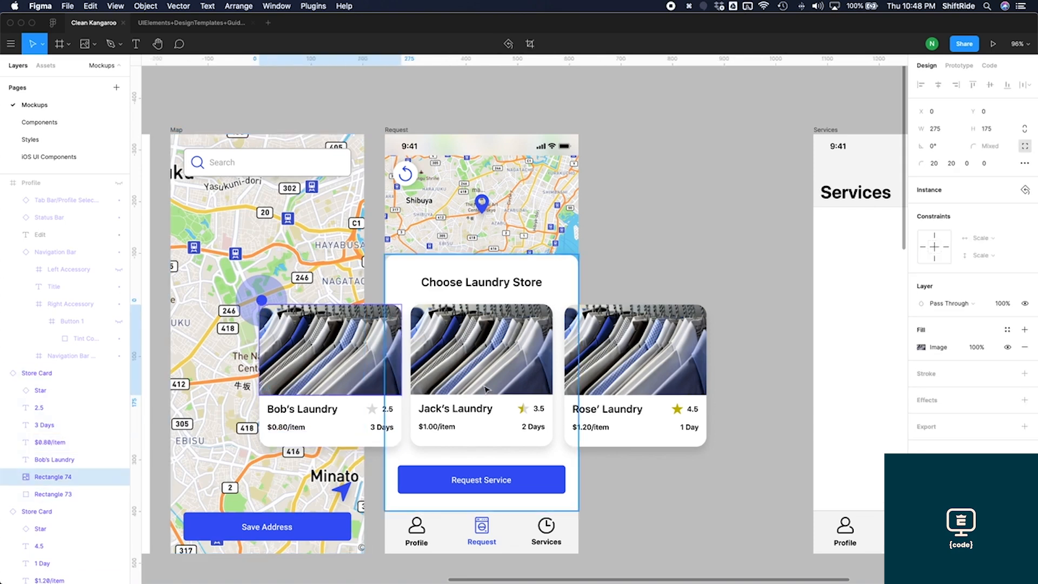
{"action": "left_click", "coordinate": [921, 348]}
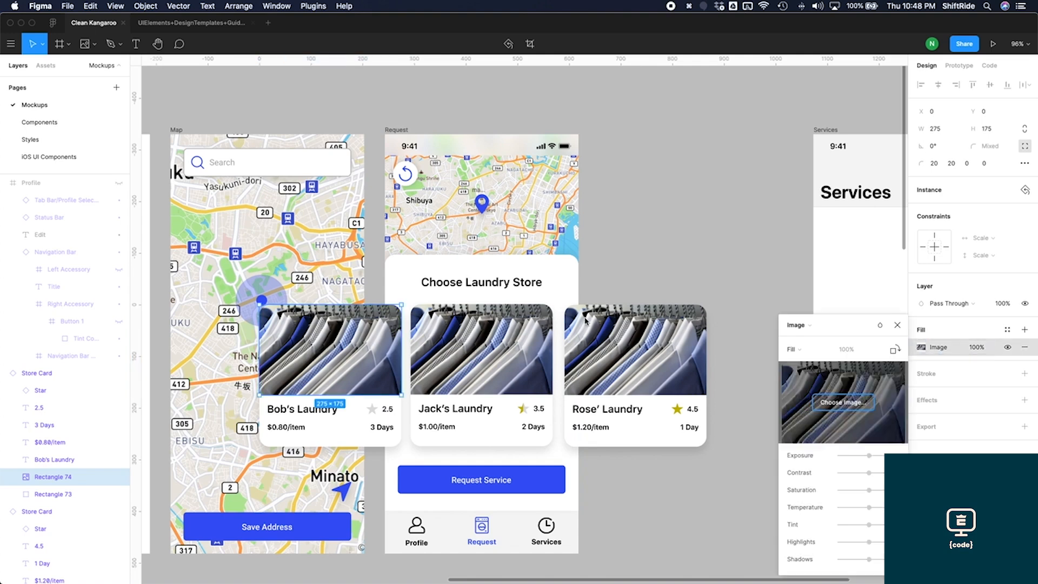
{"action": "left_click", "coordinate": [424, 93]}
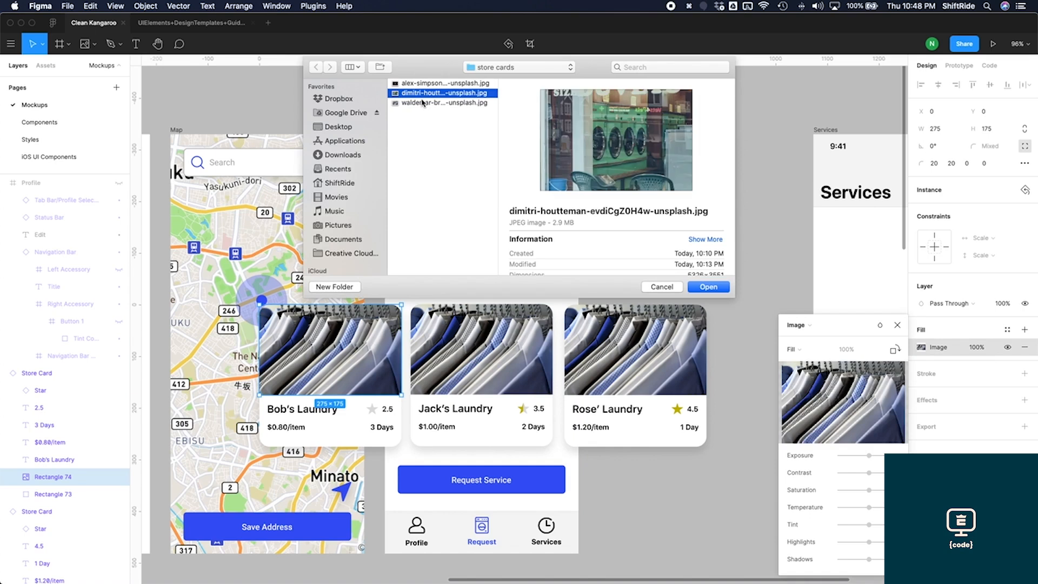
{"action": "key", "text": "Return"}
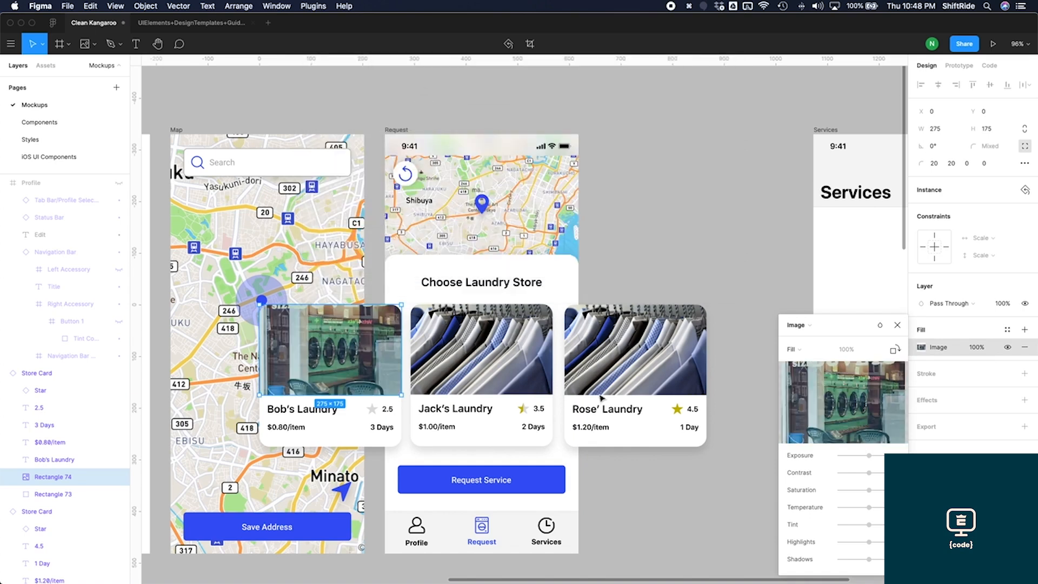
{"action": "left_click", "coordinate": [897, 325]}
Step: Replace the Rose' Laundry card's photo fill with the night-time storefront image showing the red CLEANERS sign
{"action": "left_click", "coordinate": [583, 432]}
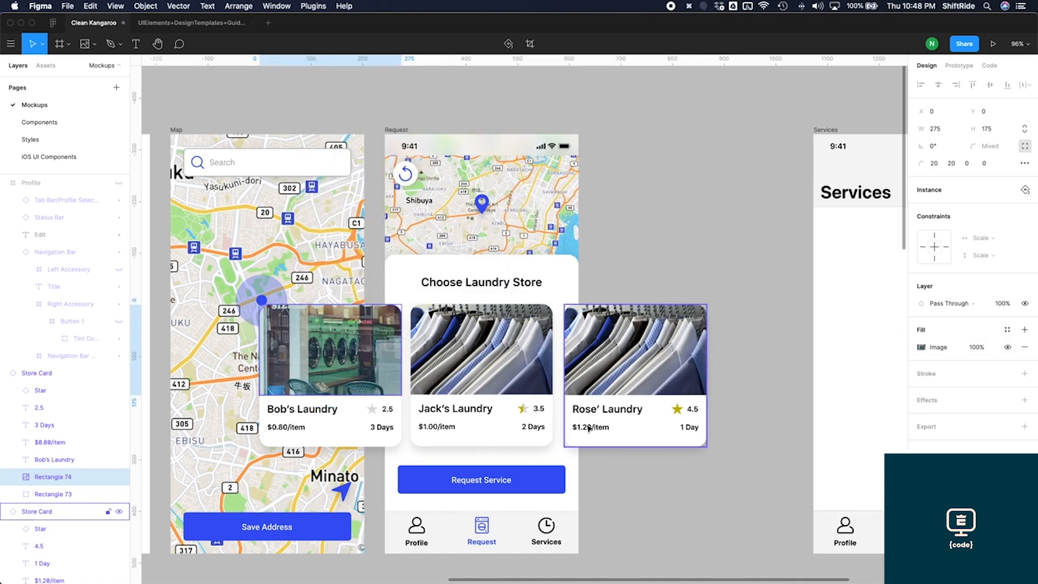
{"action": "double_click", "coordinate": [597, 372]}
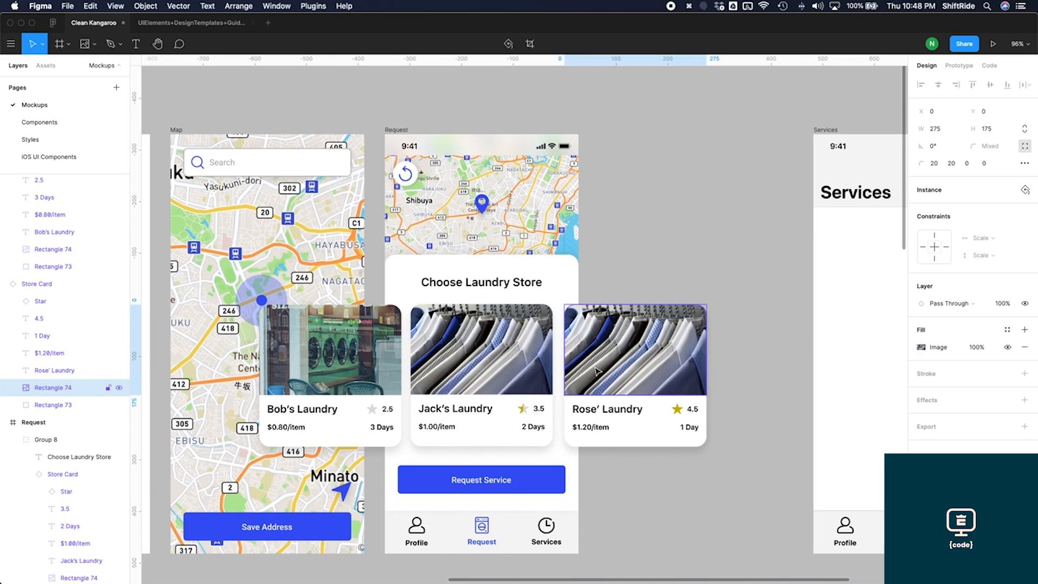
{"action": "left_click", "coordinate": [922, 348]}
{"action": "left_click", "coordinate": [846, 403]}
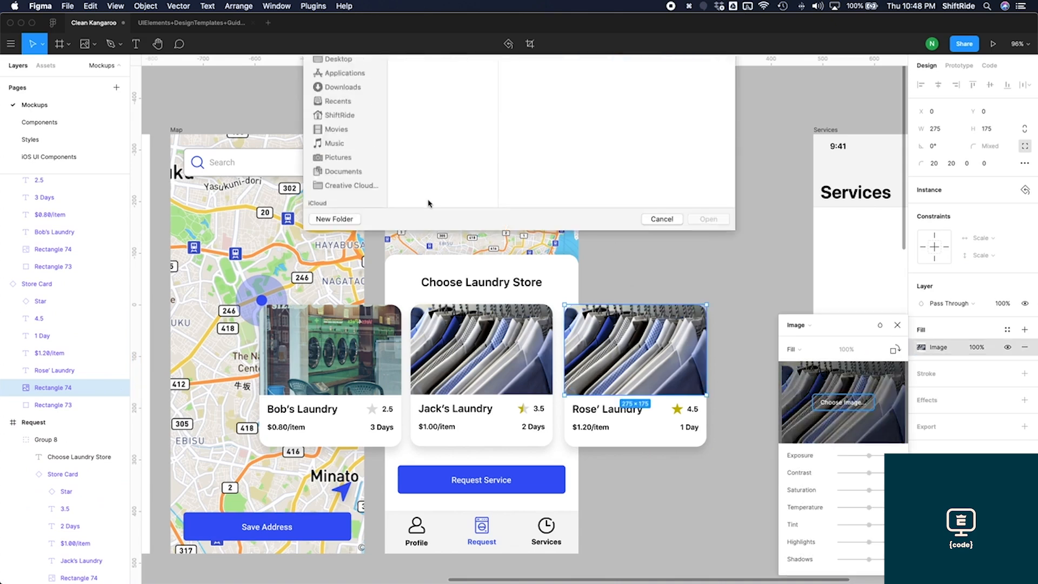
{"action": "double_click", "coordinate": [412, 85]}
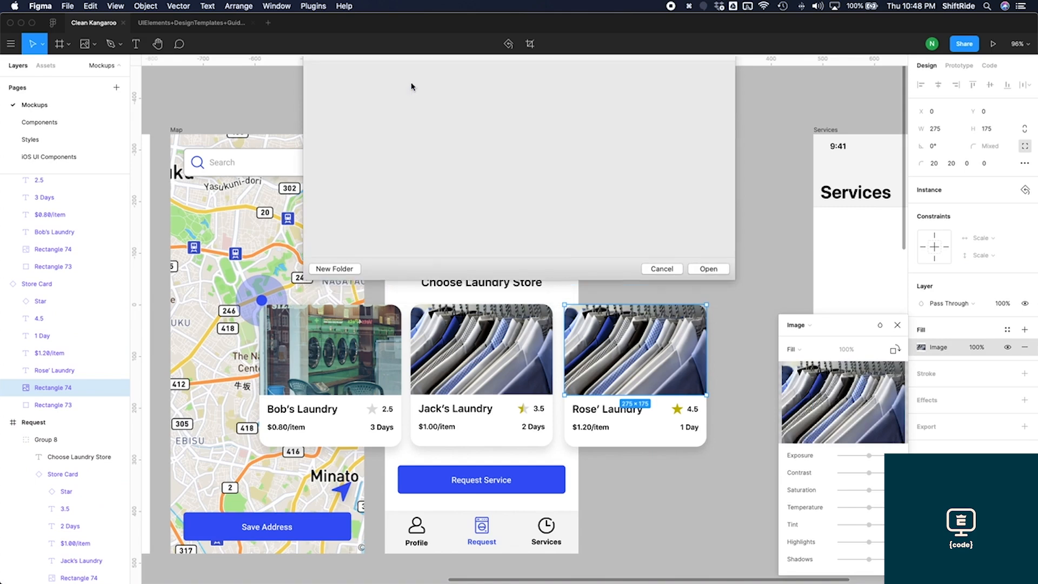
{"action": "left_click", "coordinate": [898, 326]}
{"action": "left_click", "coordinate": [657, 245]}
Step: Move the Bob's Laundry and Rose' Laundry cards together into Group 8 of the Request frame
{"action": "left_click", "coordinate": [594, 349]}
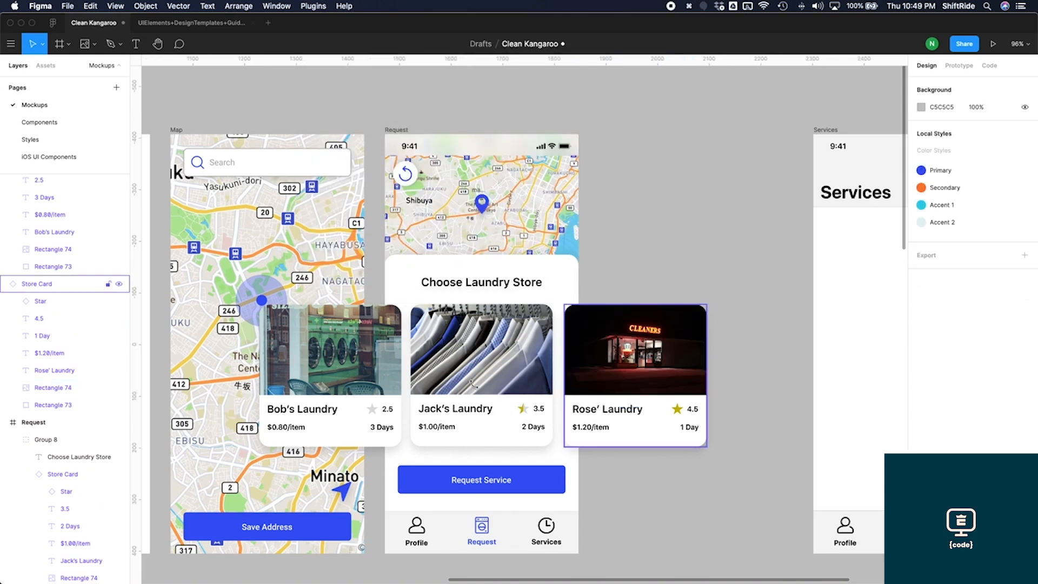
{"action": "left_click", "coordinate": [373, 383], "text": "shift"}
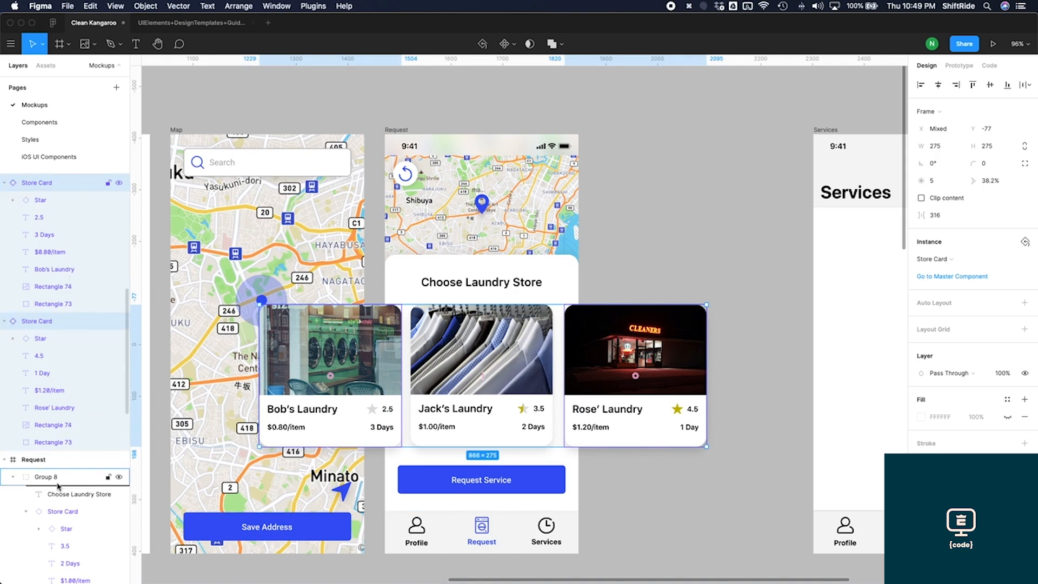
{"action": "left_click_drag", "start_coordinate": [58, 486], "coordinate": [58, 487]}
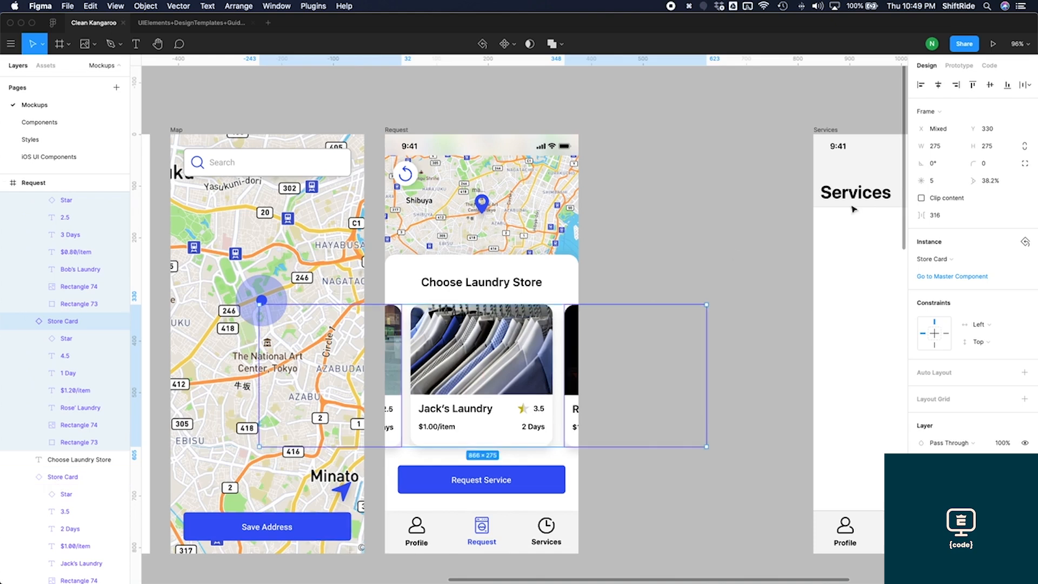
Step: Lock the proportions of the two outer store cards and scale them down to 245 × 245
{"action": "left_click", "coordinate": [1025, 150]}
{"action": "left_click", "coordinate": [945, 151]}
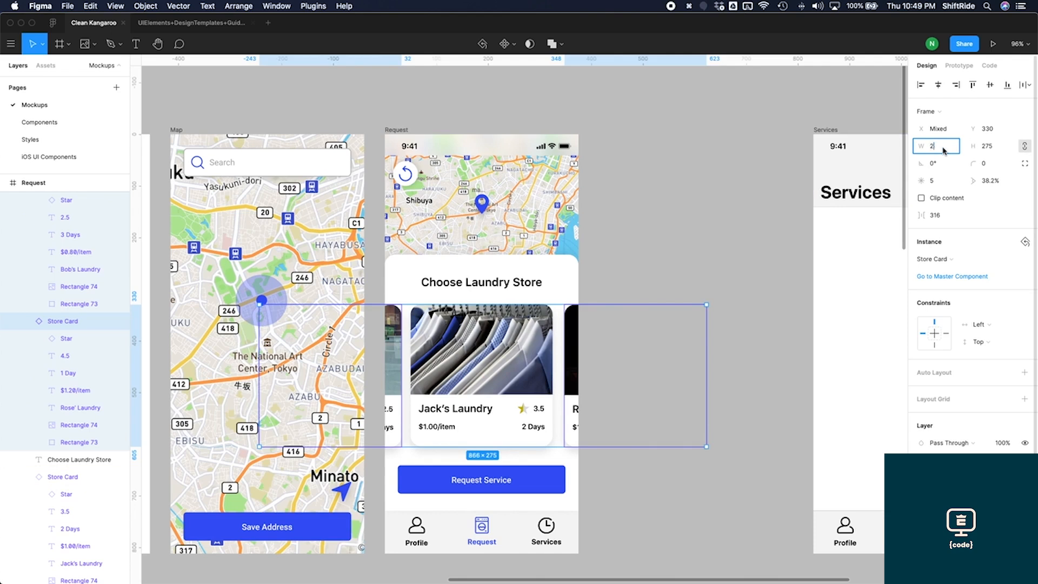
{"action": "type", "text": "255"}
{"action": "key", "text": "Return"}
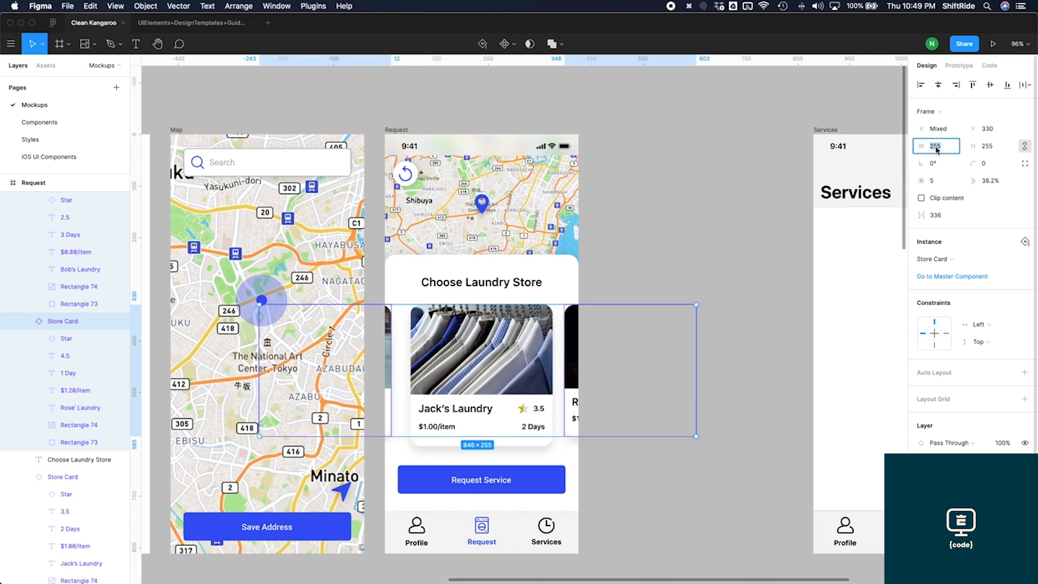
{"action": "key", "text": "Return"}
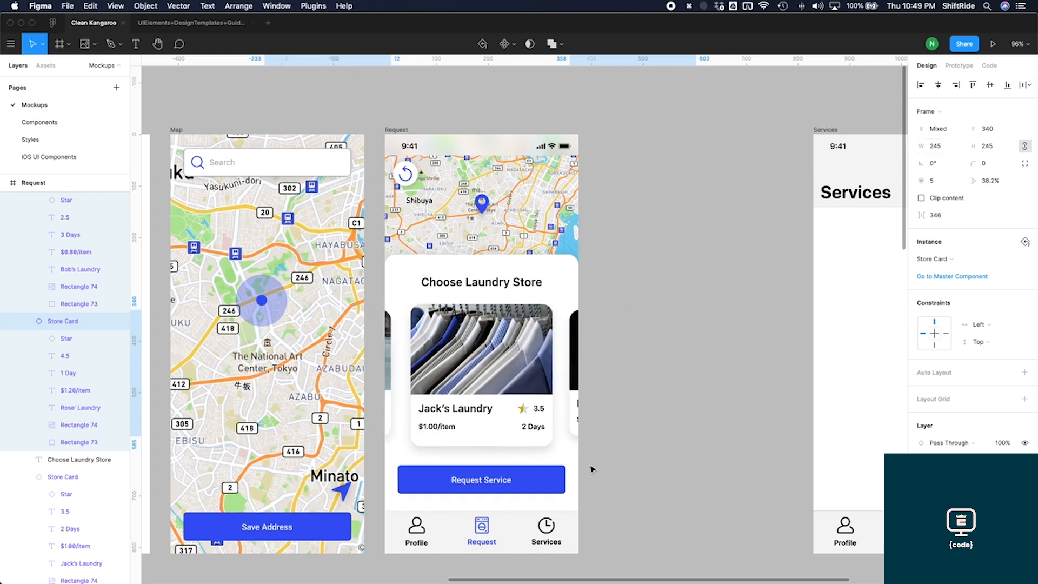
Step: Position the two smaller cards at Y 344, with Rose' Laundry at X 351, so both sit 26 from the Jack's Laundry card
{"action": "key", "text": "shift+Down"}
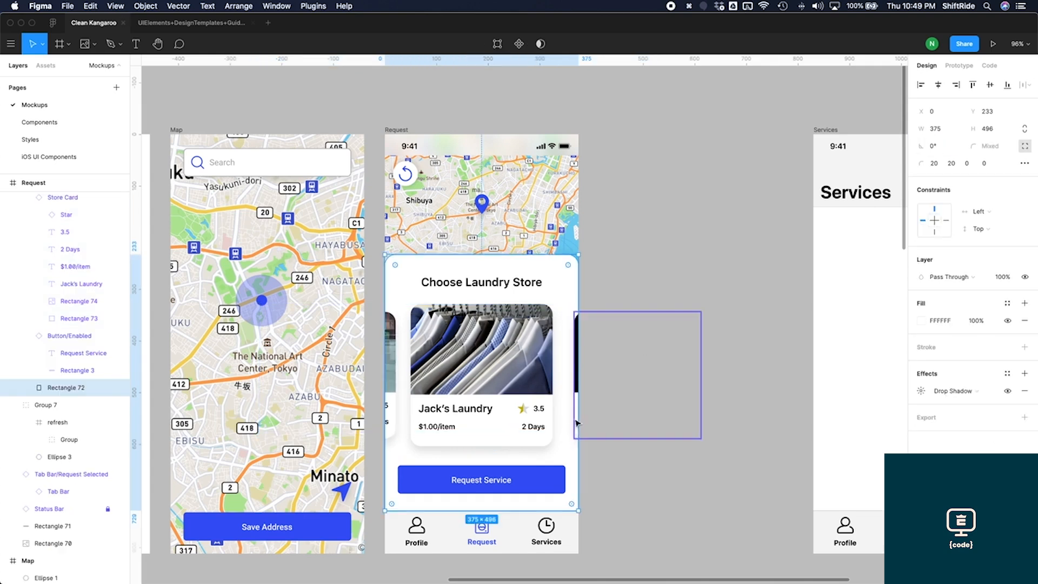
{"action": "left_click", "coordinate": [577, 424]}
{"action": "key", "text": "shift+Left"}
{"action": "key", "text": "alt"}
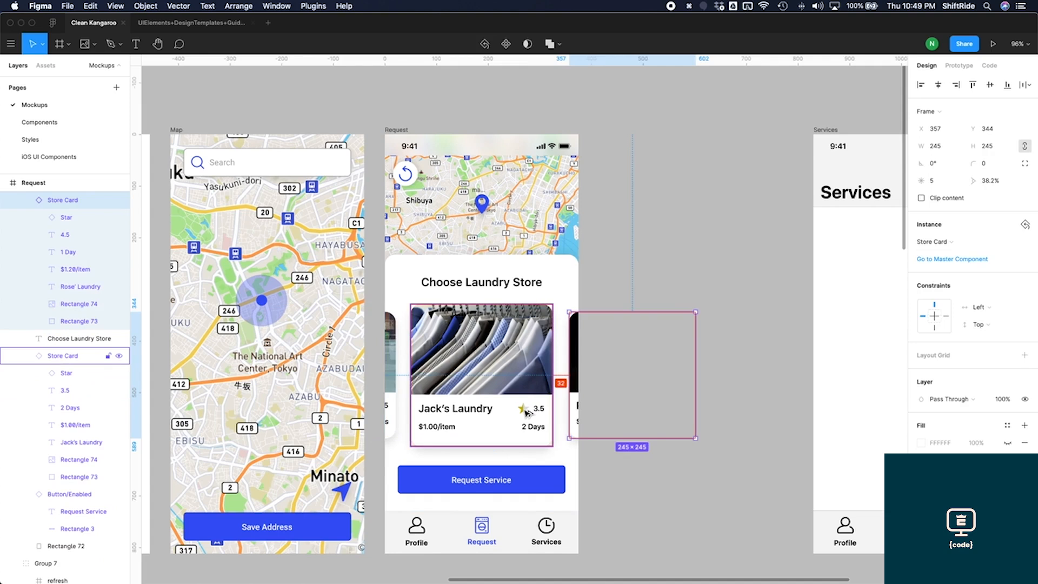
{"action": "key", "text": "Left"}
{"action": "key", "text": "Left"}
{"action": "key", "text": "Left"}
{"action": "key", "text": "Left"}
{"action": "key", "text": "Left"}
{"action": "key", "text": "Left"}
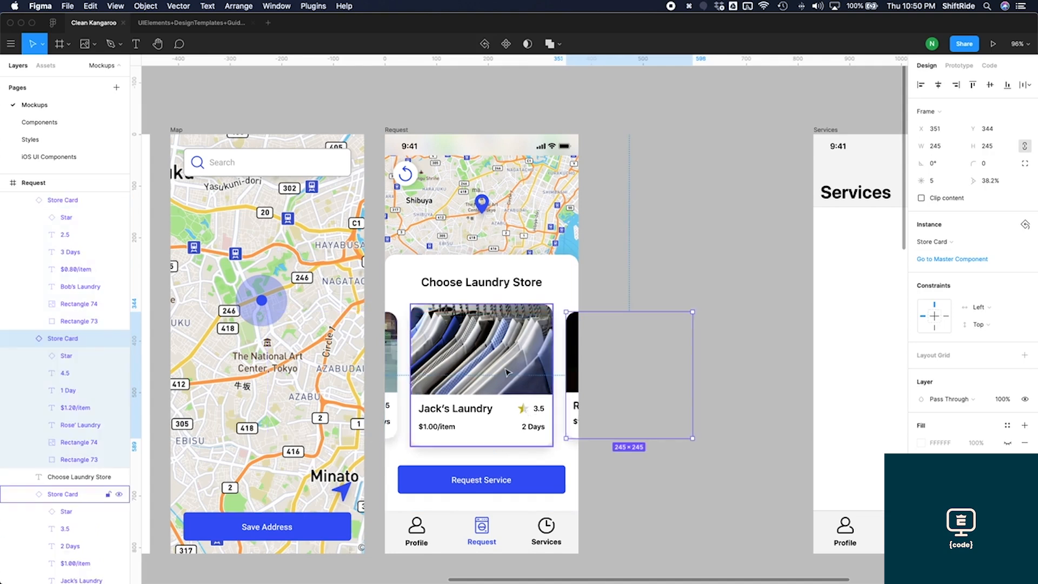
{"action": "left_click", "coordinate": [393, 366], "text": "shift"}
{"action": "left_click", "coordinate": [393, 366], "text": "shift"}
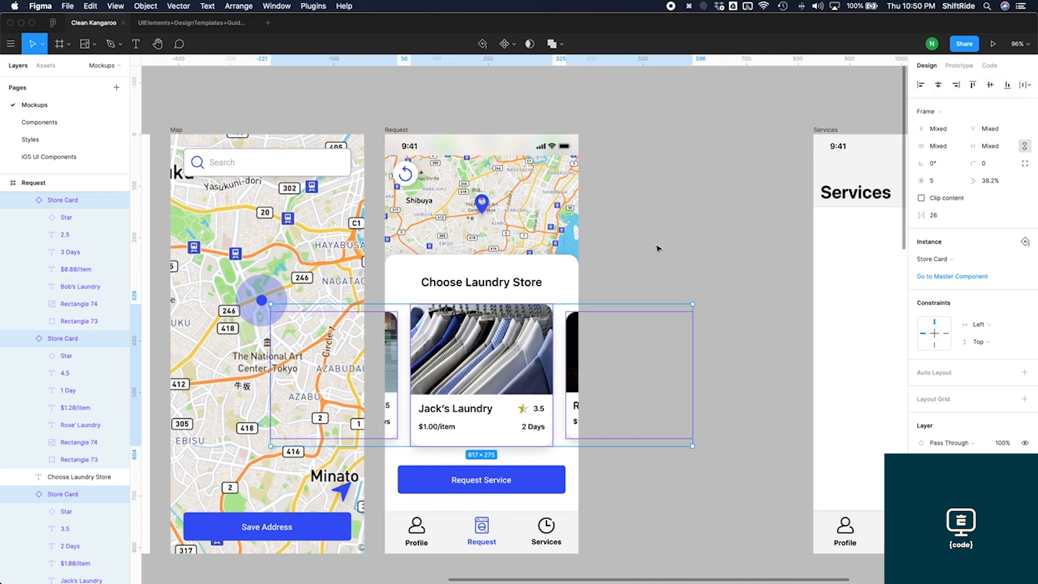
{"action": "left_click", "coordinate": [633, 263]}
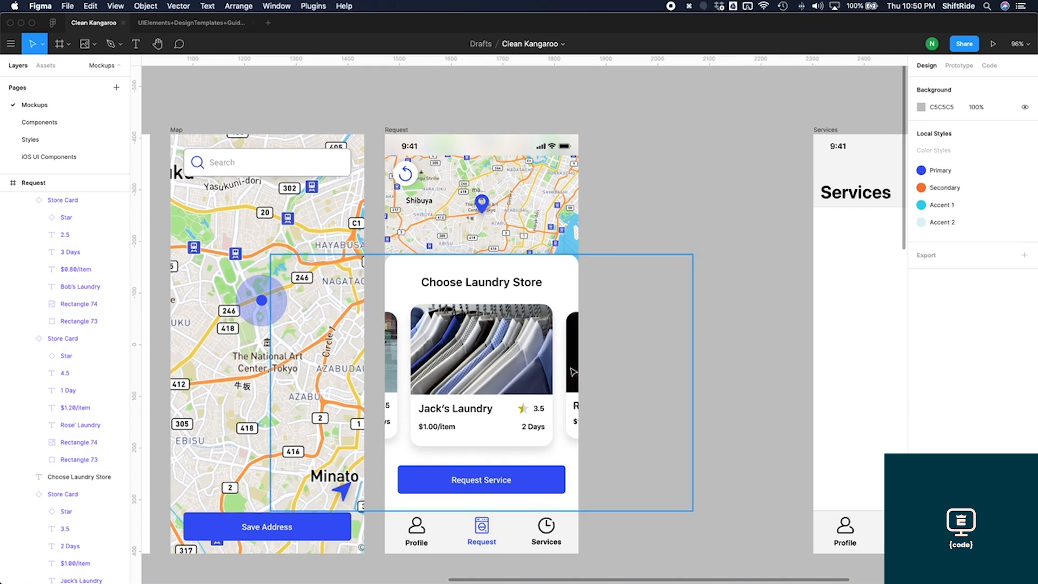
Step: Open the drop shadow settings of the Rose' Laundry card
{"action": "double_click", "coordinate": [574, 406]}
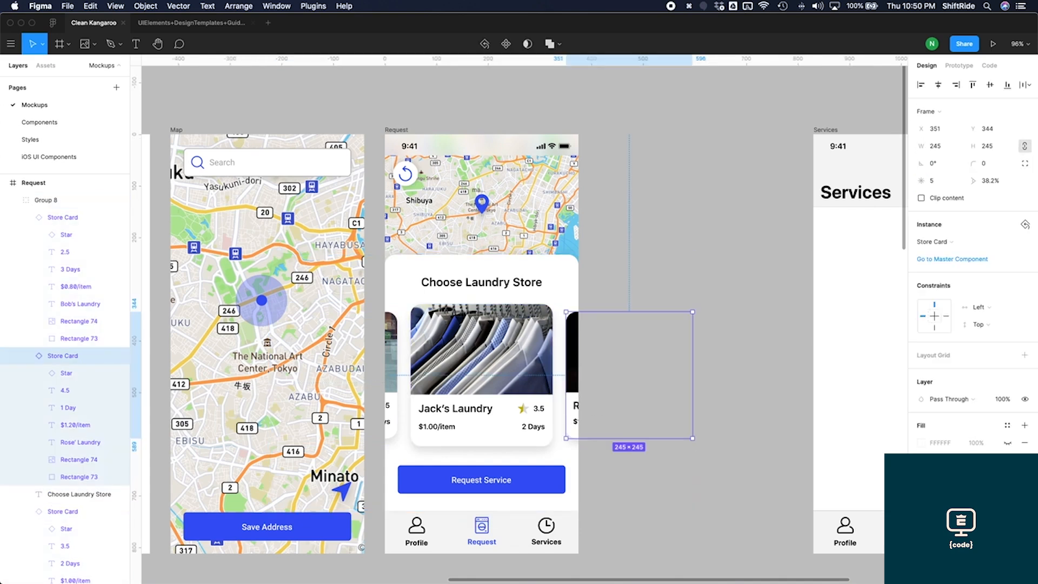
{"action": "scroll", "coordinate": [972, 252], "scroll_direction": "down", "scroll_amount": 3}
{"action": "left_click", "coordinate": [921, 517]}
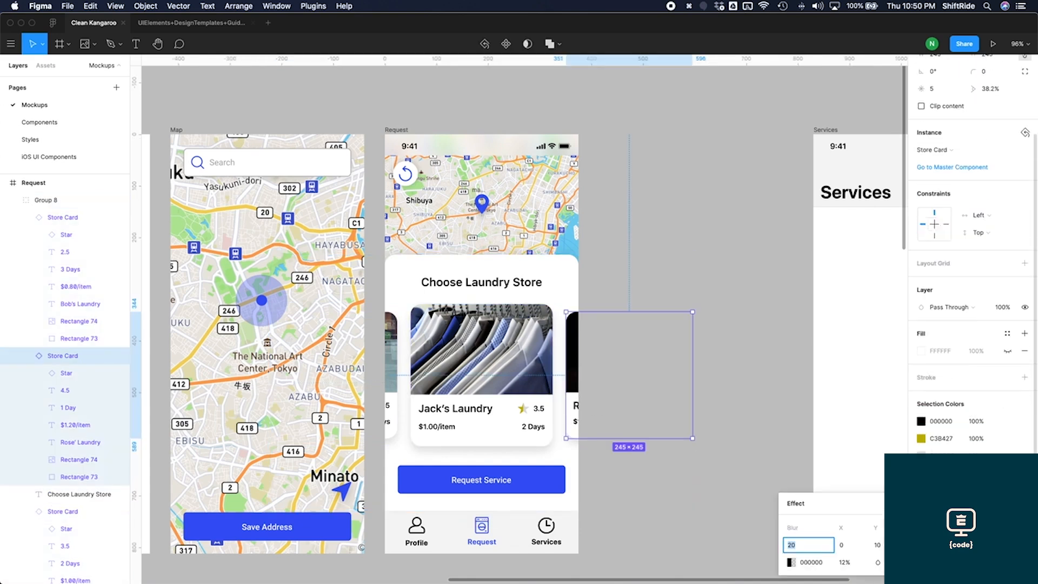
Step: Try a Y offset of 5 and a blur of 10 on the Rose' Laundry card's drop shadow, and undo both changes
{"action": "left_click", "coordinate": [883, 545]}
{"action": "type", "text": "5"}
{"action": "left_click", "coordinate": [797, 546]}
{"action": "key", "text": "Return"}
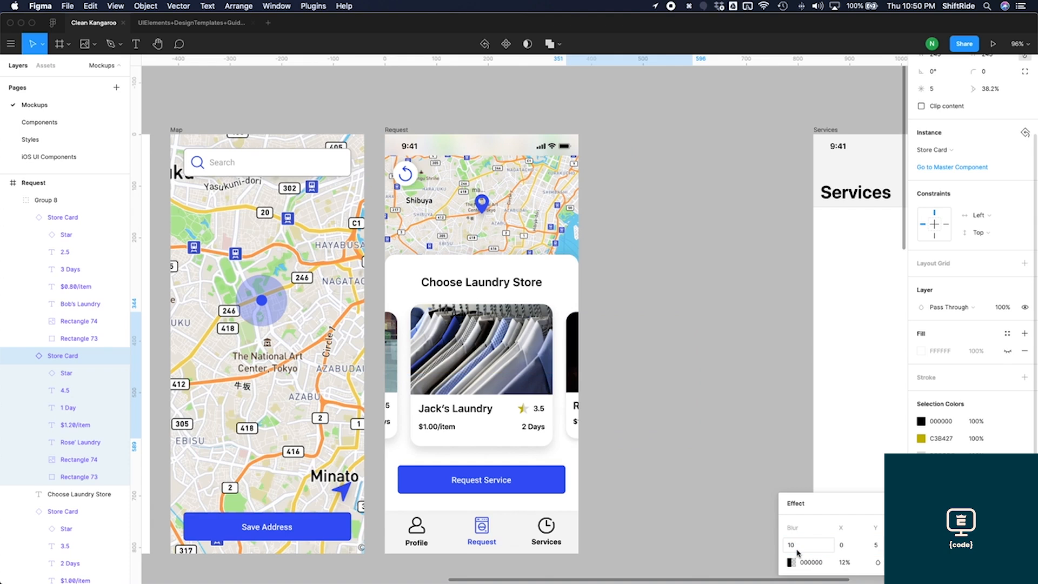
{"action": "key", "text": "super+z"}
{"action": "key", "text": "super+z"}
Step: Set the opacity of the Rose' Laundry card's drop shadow to 6%
{"action": "left_click", "coordinate": [843, 564]}
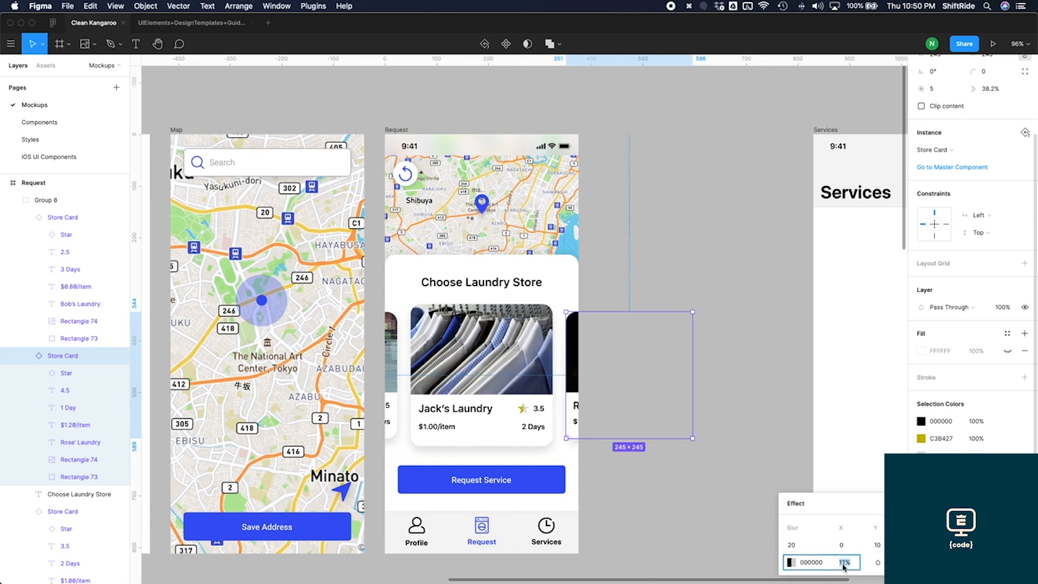
{"action": "key", "text": "Return"}
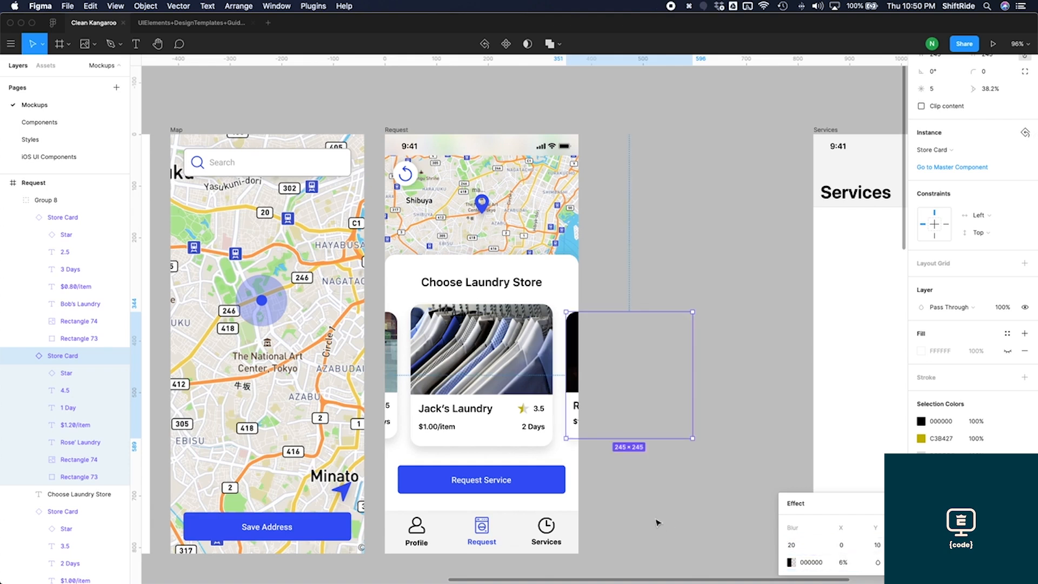
{"action": "left_click", "coordinate": [390, 427]}
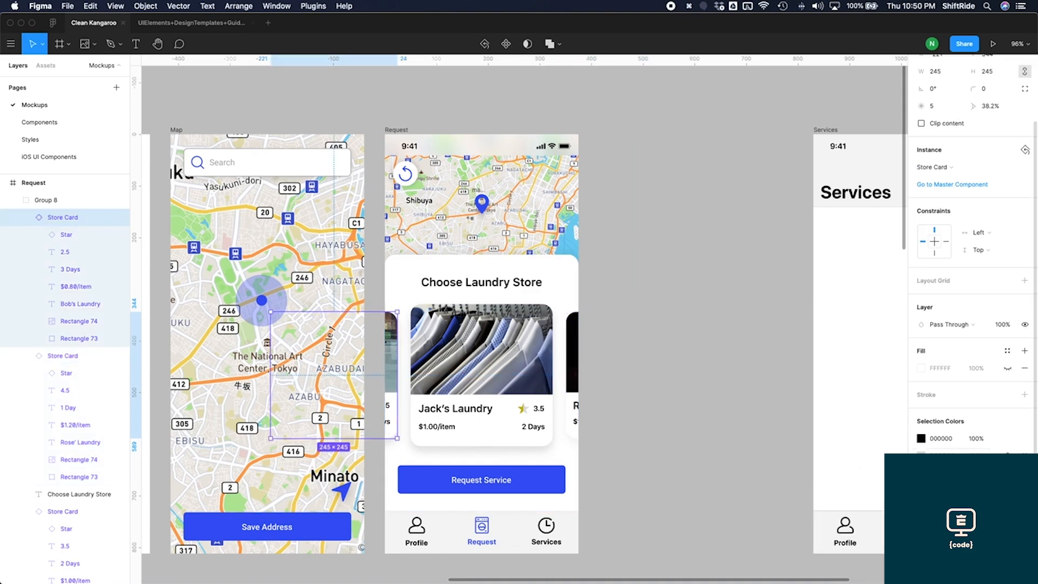
{"action": "left_click", "coordinate": [528, 469]}
{"action": "left_click", "coordinate": [673, 378]}
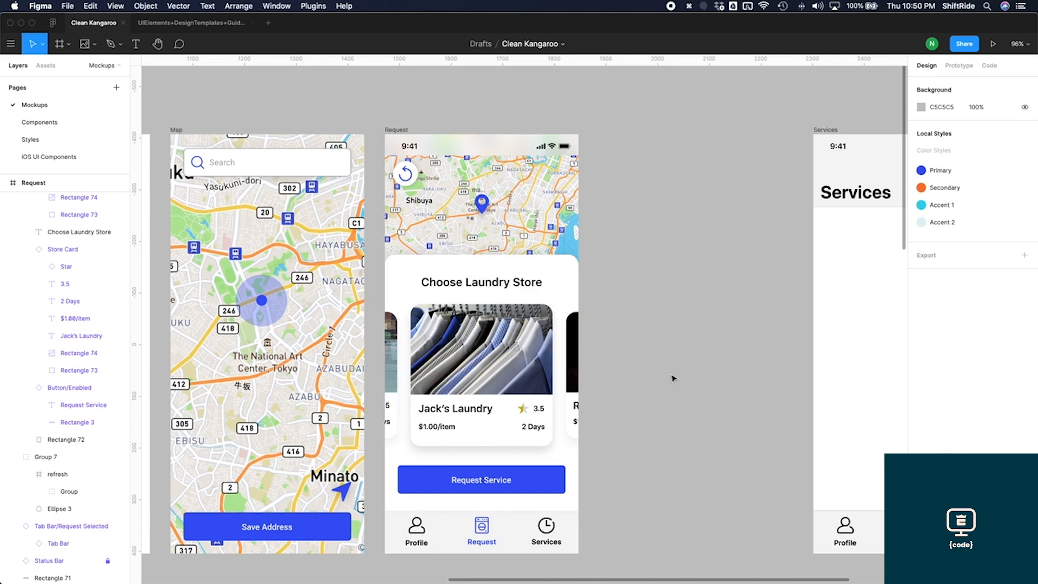
Step: Move the refresh icon beside the Choose Laundry Store heading at X 329, Y 269, and place its layer inside Group 8
{"action": "left_click", "coordinate": [57, 475]}
{"action": "left_click_drag", "start_coordinate": [410, 181], "coordinate": [573, 300]}
{"action": "left_click_drag", "start_coordinate": [52, 474], "coordinate": [42, 430]}
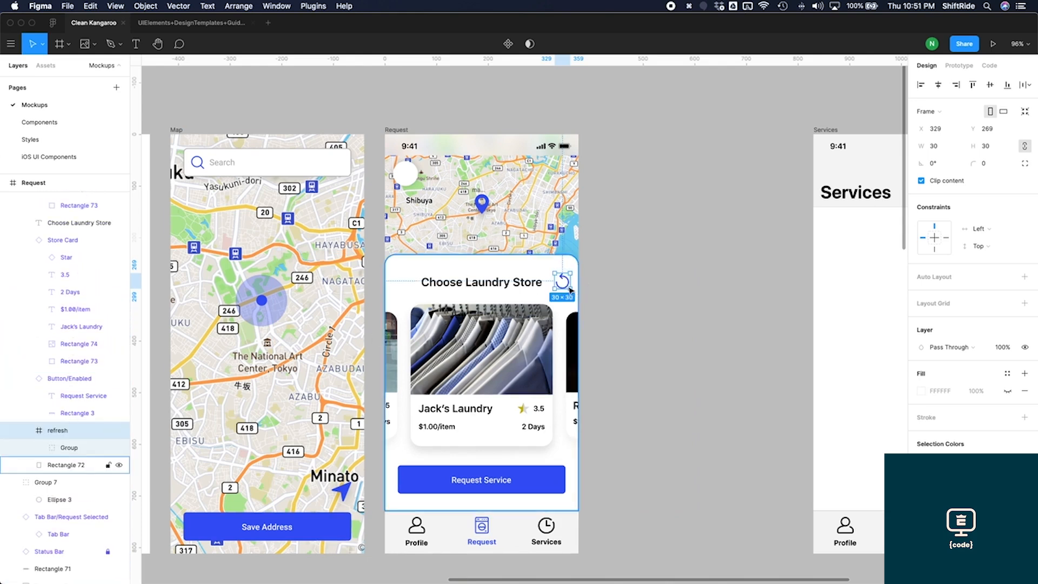
Step: Delete Group 7 with the leftover white circle over the Request screen's map
{"action": "left_click", "coordinate": [669, 332]}
{"action": "left_click", "coordinate": [54, 482]}
{"action": "key", "text": "Delete"}
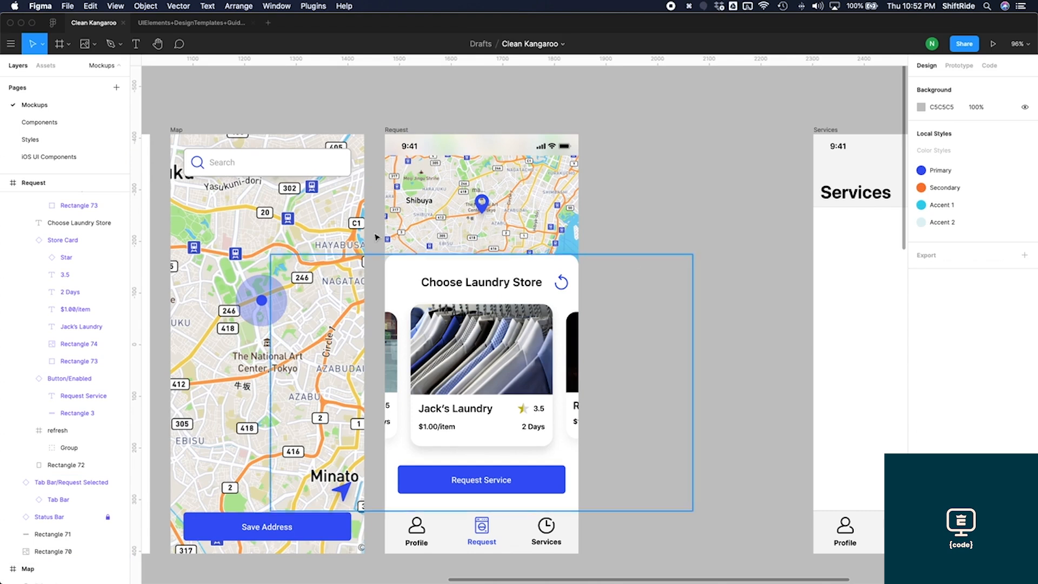
Step: Collapse the layer contents of the Request and Map frames
{"action": "scroll", "coordinate": [75, 438], "scroll_direction": "up", "scroll_amount": 1}
{"action": "scroll", "coordinate": [74, 437], "scroll_direction": "up", "scroll_amount": 5}
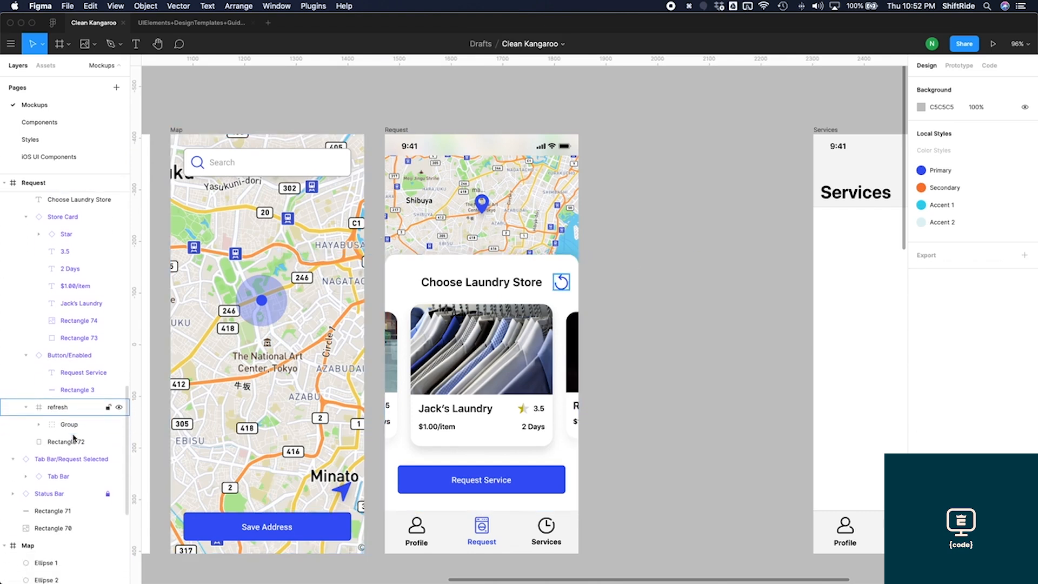
{"action": "scroll", "coordinate": [17, 514], "scroll_direction": "down", "scroll_amount": 2}
{"action": "left_click", "coordinate": [11, 489]}
{"action": "left_click", "coordinate": [6, 489]}
{"action": "left_click", "coordinate": [13, 506]}
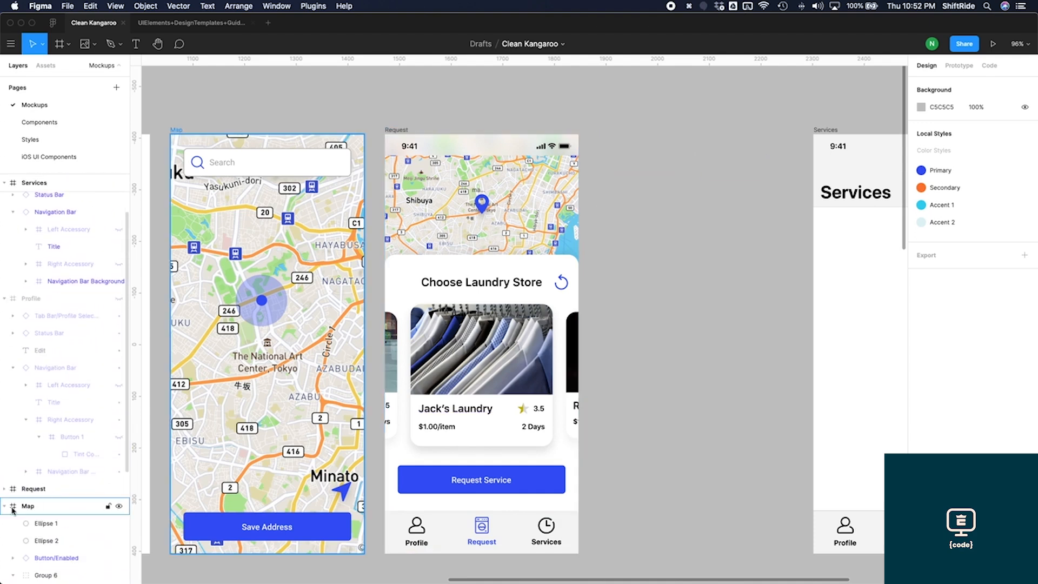
{"action": "left_click", "coordinate": [6, 506]}
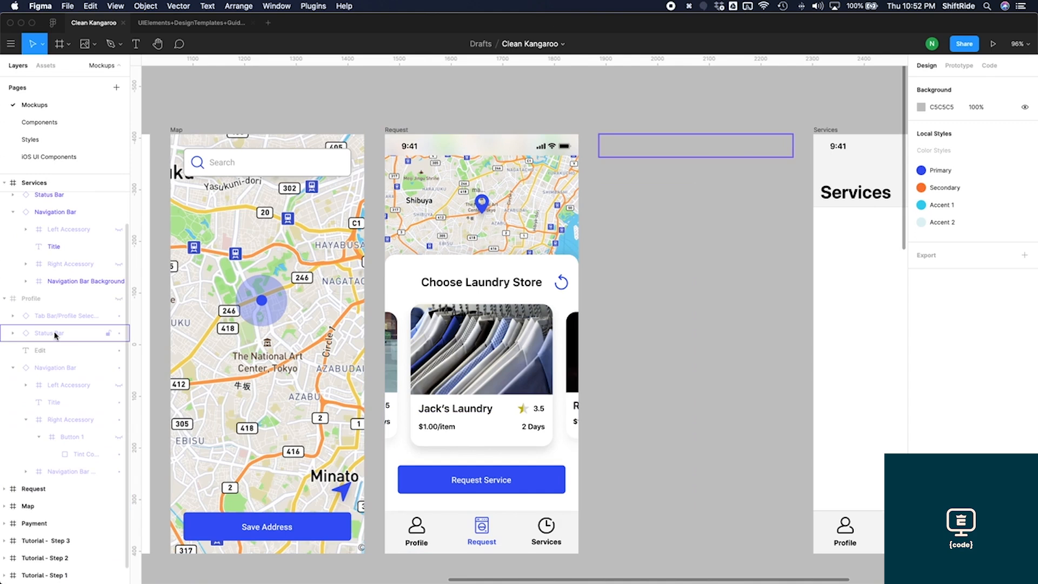
Step: Make the hidden Profile frame visible and collapse the layer contents of the Services and Profile frames
{"action": "scroll", "coordinate": [55, 337], "scroll_direction": "up", "scroll_amount": 2}
{"action": "left_click", "coordinate": [62, 219]}
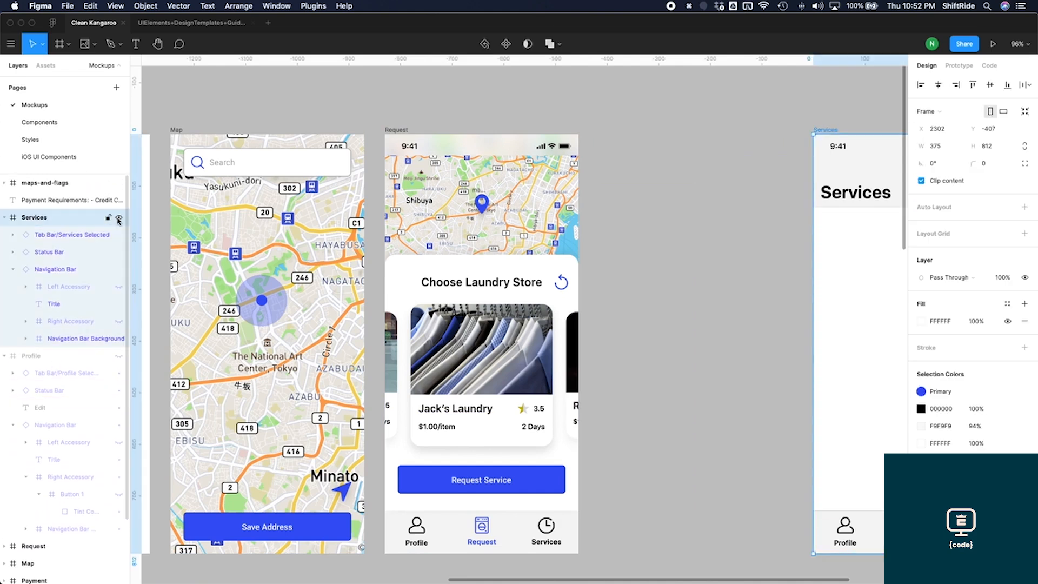
{"action": "left_click", "coordinate": [5, 218]}
{"action": "left_click", "coordinate": [25, 232]}
{"action": "left_click", "coordinate": [119, 236]}
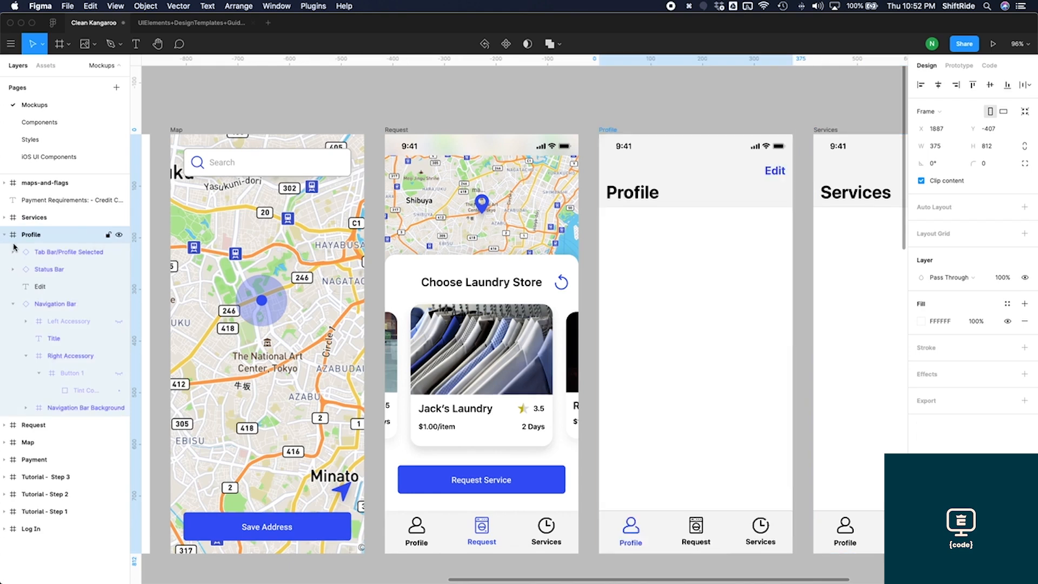
{"action": "left_click", "coordinate": [6, 237]}
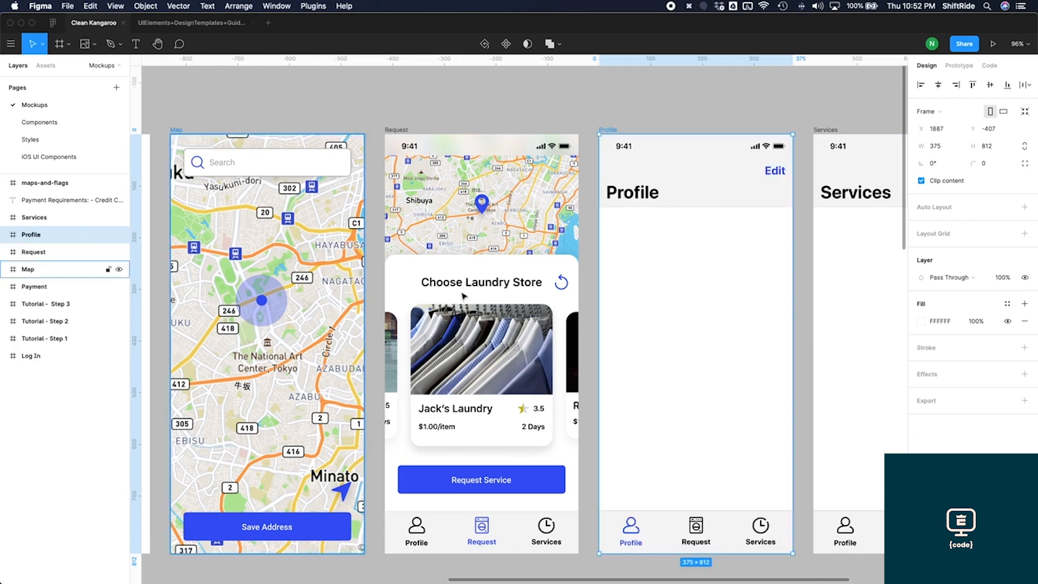
{"action": "left_click", "coordinate": [590, 264]}
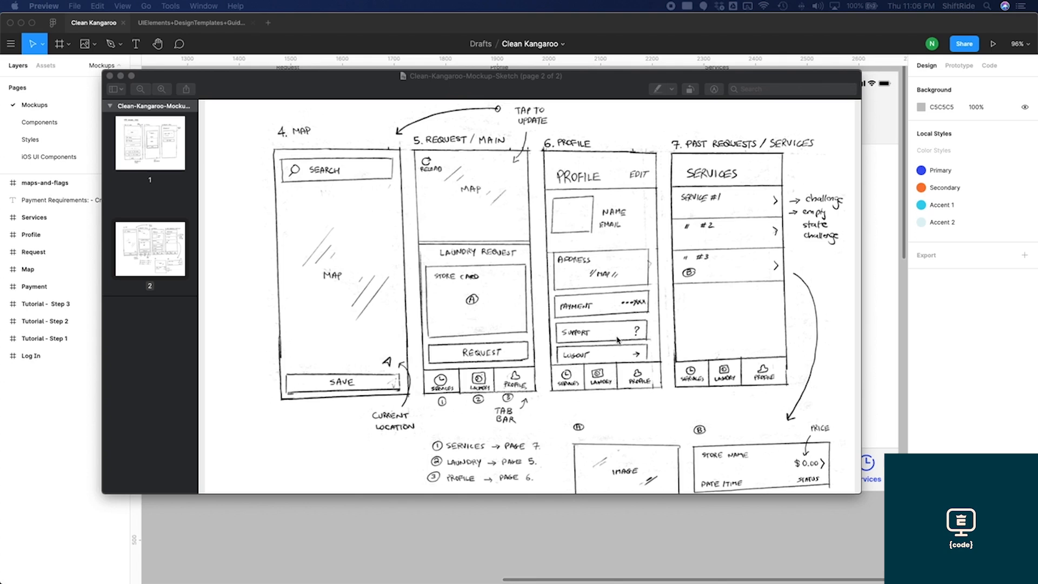
Step: Move the mockup sketch window out of the way and return to the Figma canvas
{"action": "left_click_drag", "start_coordinate": [615, 76], "coordinate": [0, 119]}
{"action": "left_click", "coordinate": [512, 229]}
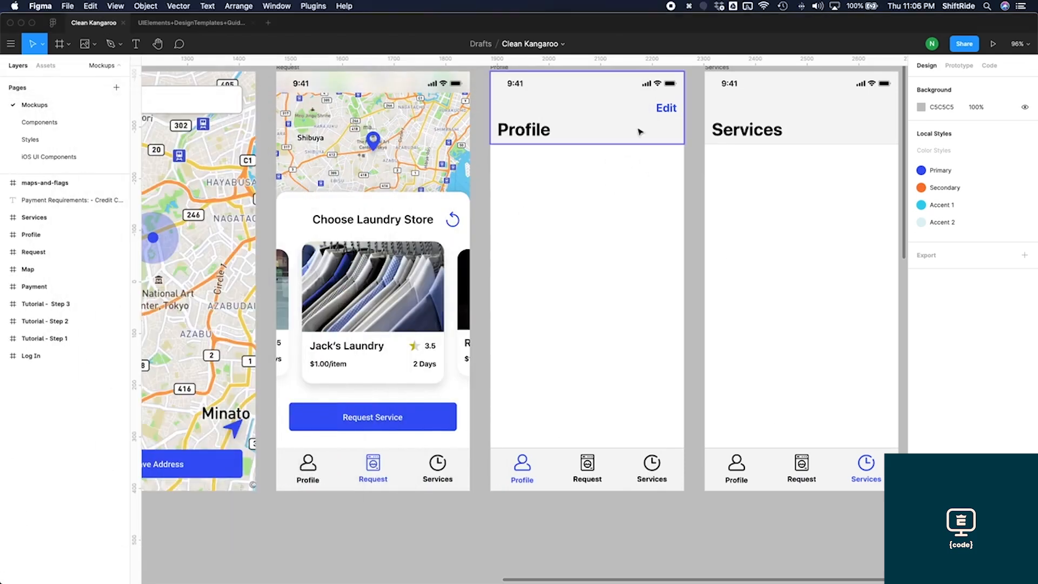
Step: Set the Profile screen's Edit label to font size 20 and Semibold weight
{"action": "left_click", "coordinate": [667, 111]}
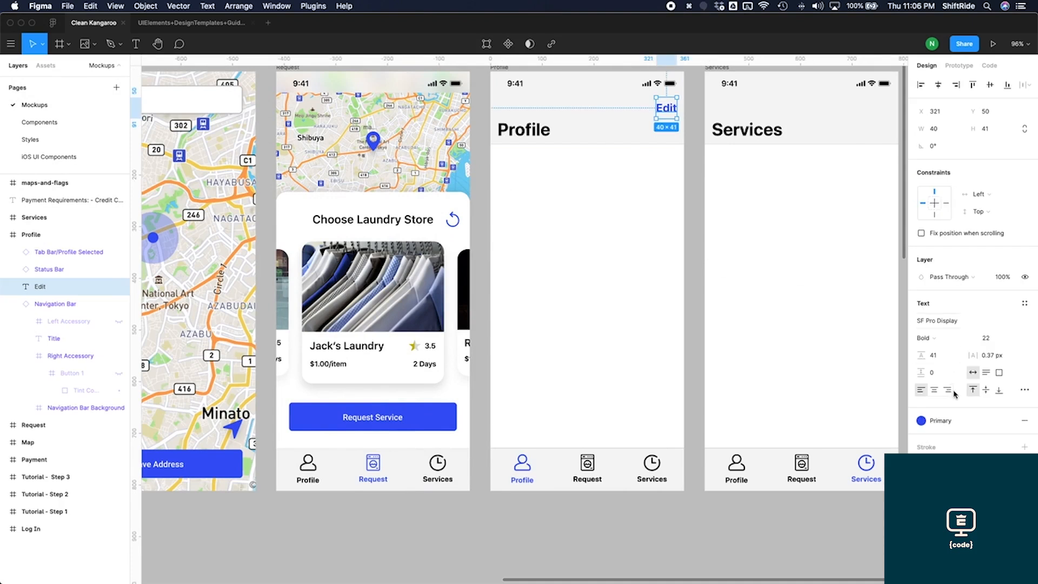
{"action": "left_click", "coordinate": [987, 338]}
{"action": "key", "text": "Return"}
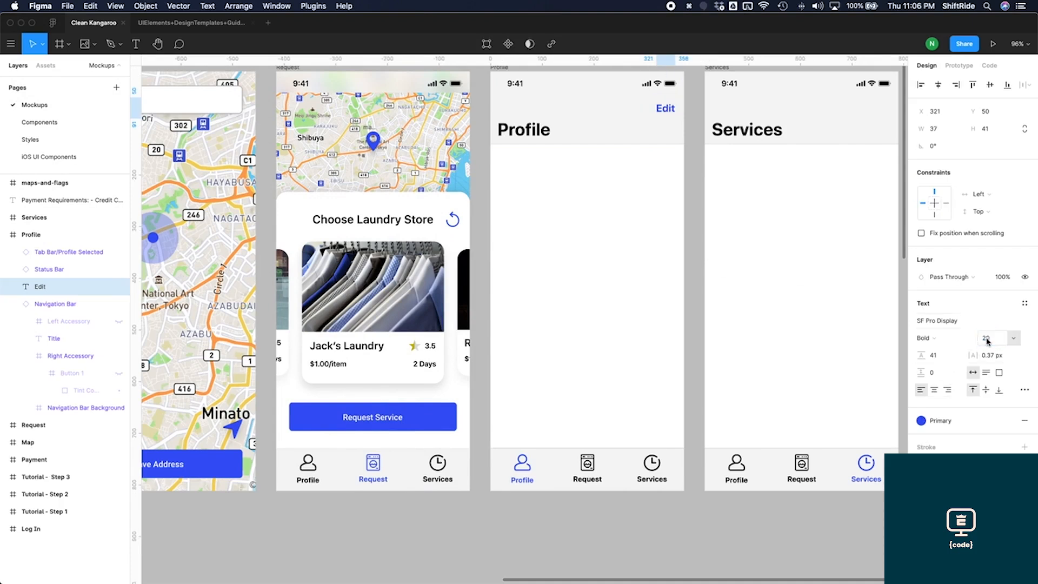
{"action": "left_click", "coordinate": [936, 337]}
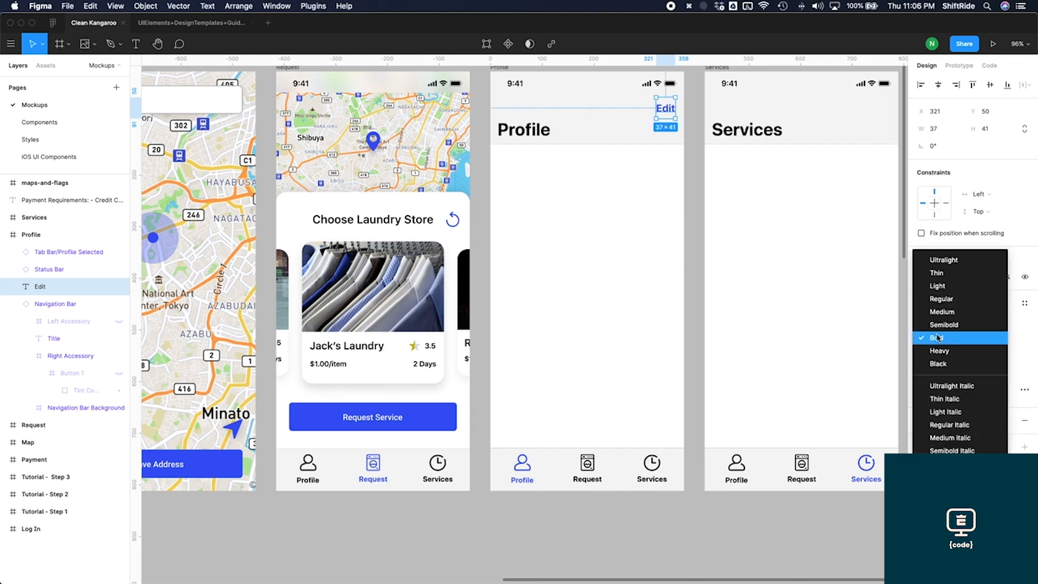
{"action": "left_click", "coordinate": [941, 299]}
{"action": "left_click", "coordinate": [941, 338]}
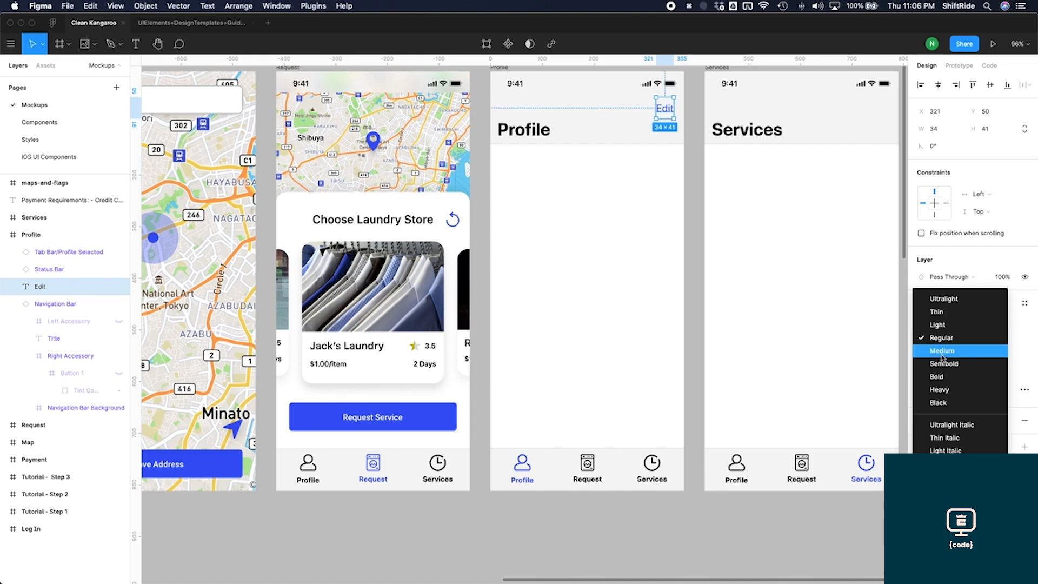
{"action": "left_click", "coordinate": [942, 351]}
{"action": "left_click", "coordinate": [941, 338]}
{"action": "left_click", "coordinate": [938, 350]}
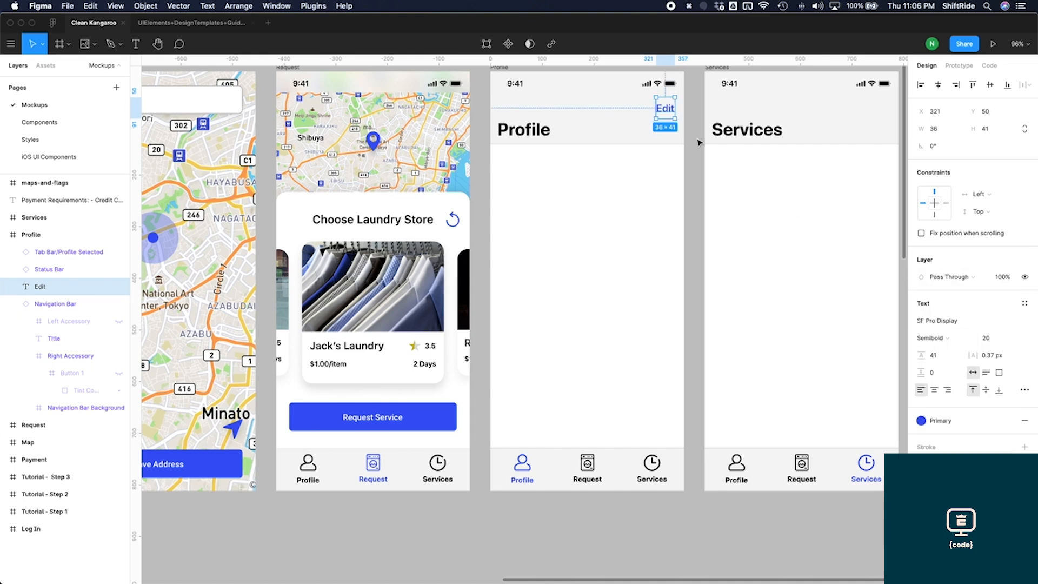
{"action": "left_click", "coordinate": [662, 227]}
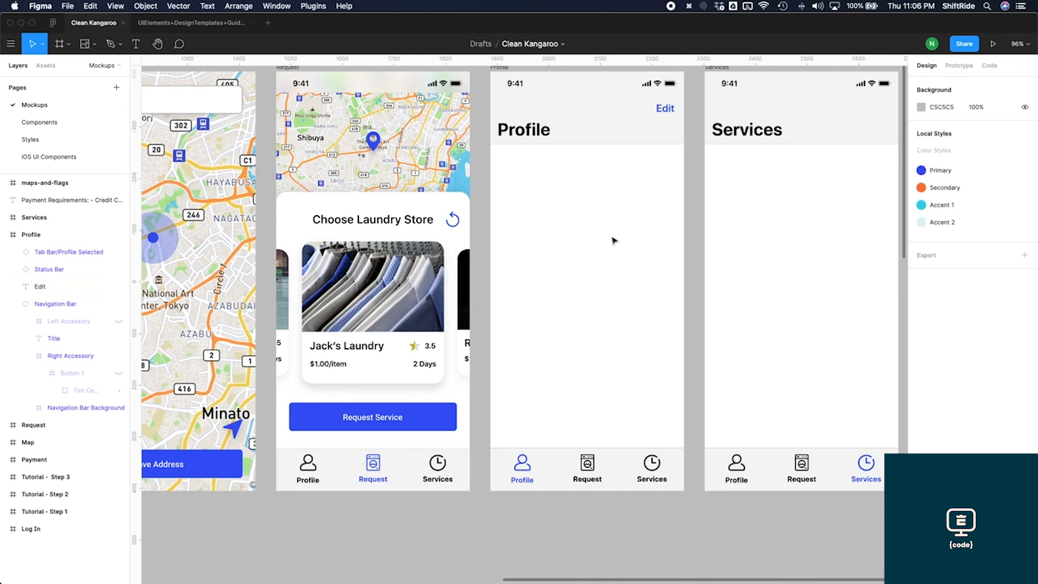
Step: Draw a 100 × 100 circle below the Profile heading and position it 25 px from the frame's left edge
{"action": "key", "text": "o"}
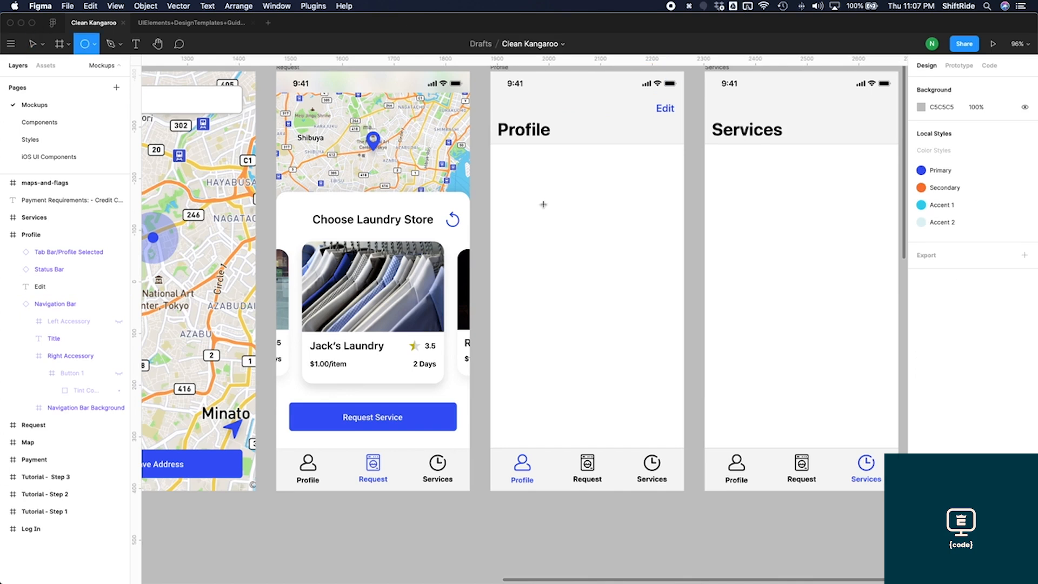
{"action": "left_click_drag", "start_coordinate": [501, 162], "coordinate": [547, 217]}
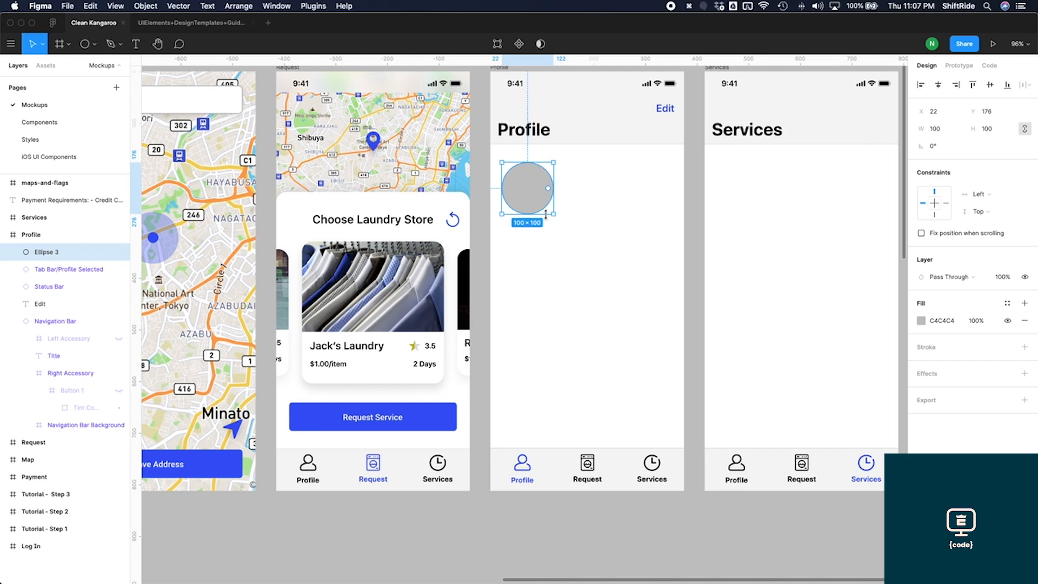
{"action": "left_click", "coordinate": [574, 234]}
{"action": "left_click", "coordinate": [542, 206]}
{"action": "key", "text": "alt"}
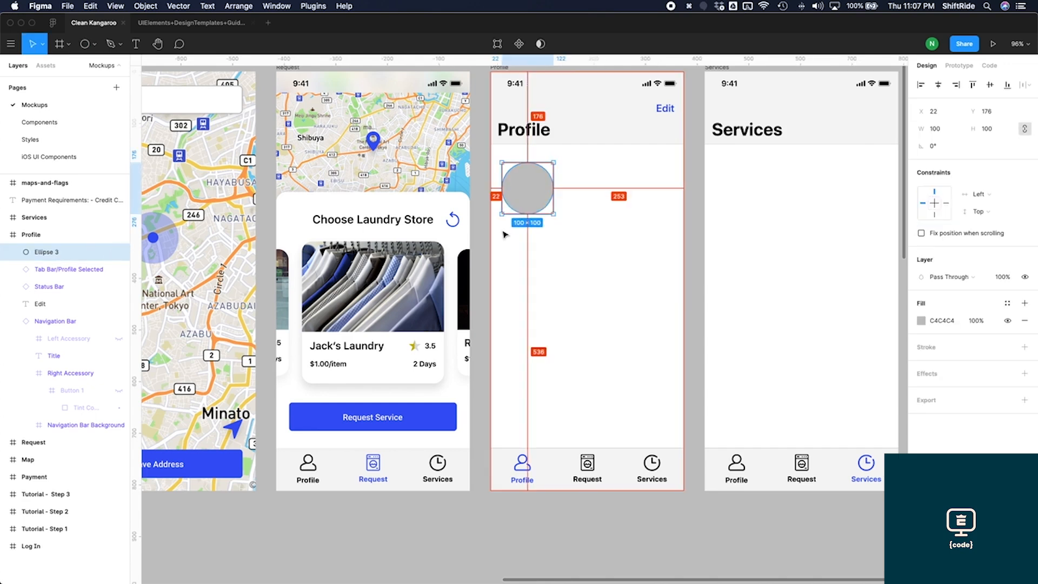
{"action": "key", "text": "Right"}
{"action": "key", "text": "Right"}
{"action": "key", "text": "Right"}
{"action": "key", "text": "alt"}
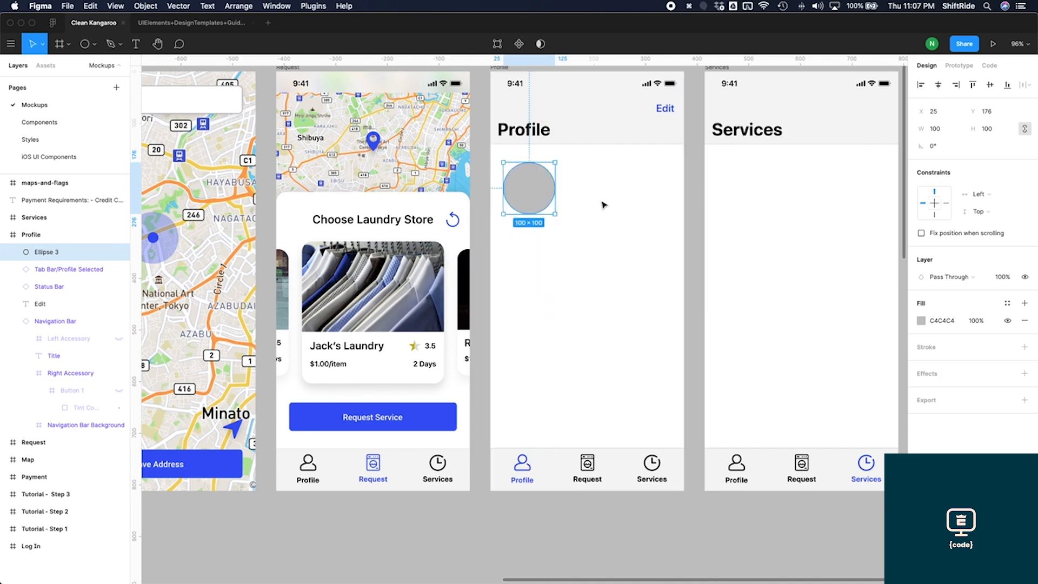
Step: Add the text "First Last" beside the circle on the Profile screen and align its top with the circle at X 145, Y 176
{"action": "scroll", "coordinate": [603, 204], "scroll_direction": "right", "scroll_amount": 1}
{"action": "left_click", "coordinate": [604, 205]}
{"action": "key", "text": "t"}
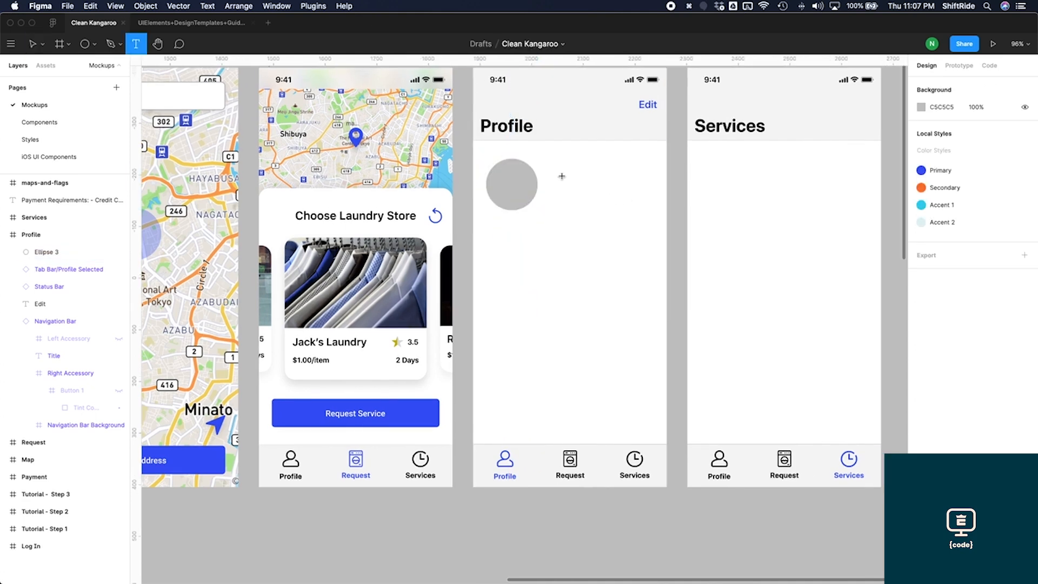
{"action": "left_click", "coordinate": [562, 178]}
{"action": "type", "text": "First Last"}
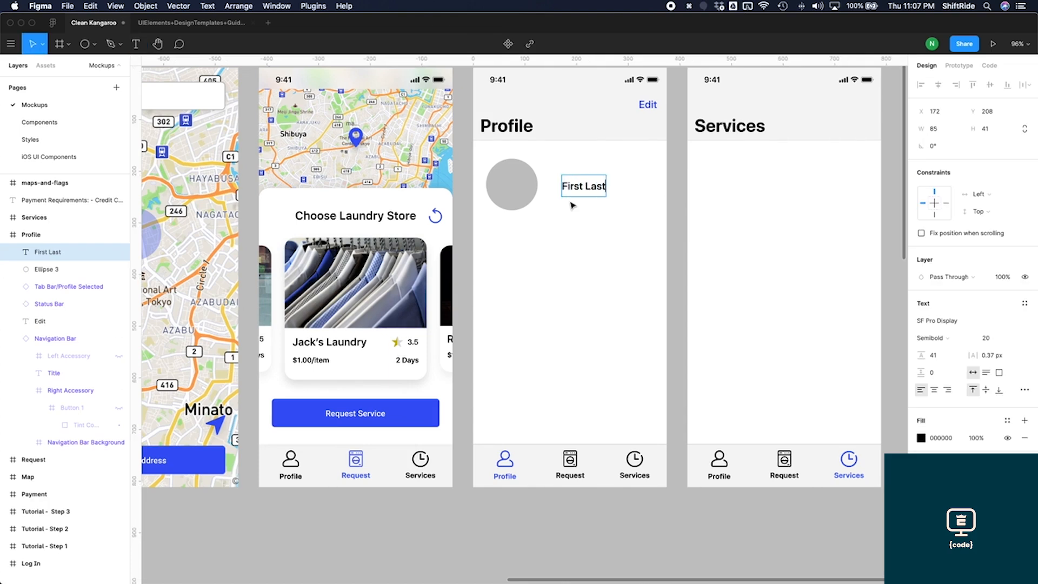
{"action": "key", "text": "Escape"}
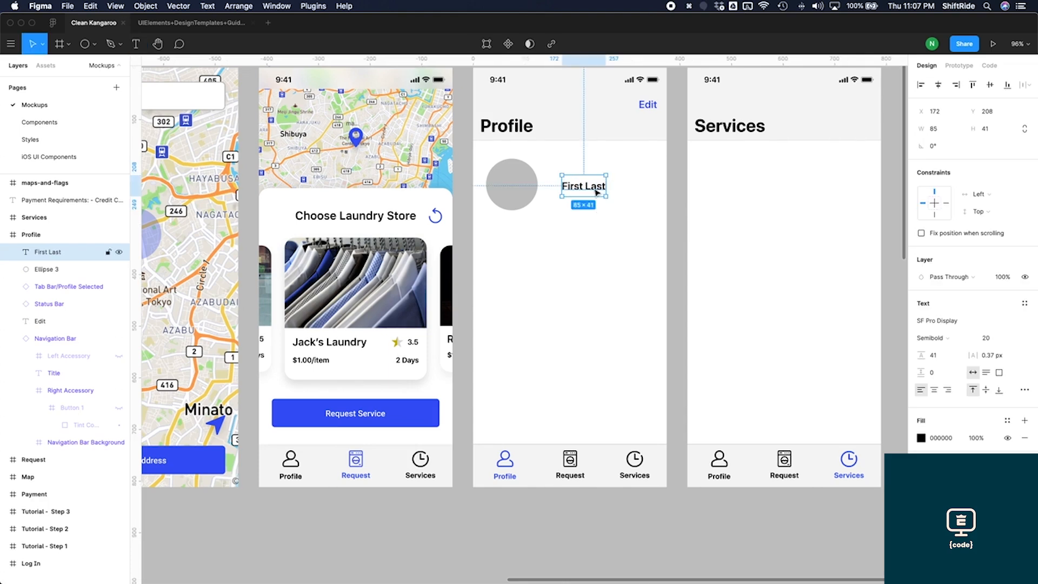
{"action": "left_click_drag", "start_coordinate": [597, 193], "coordinate": [587, 191]}
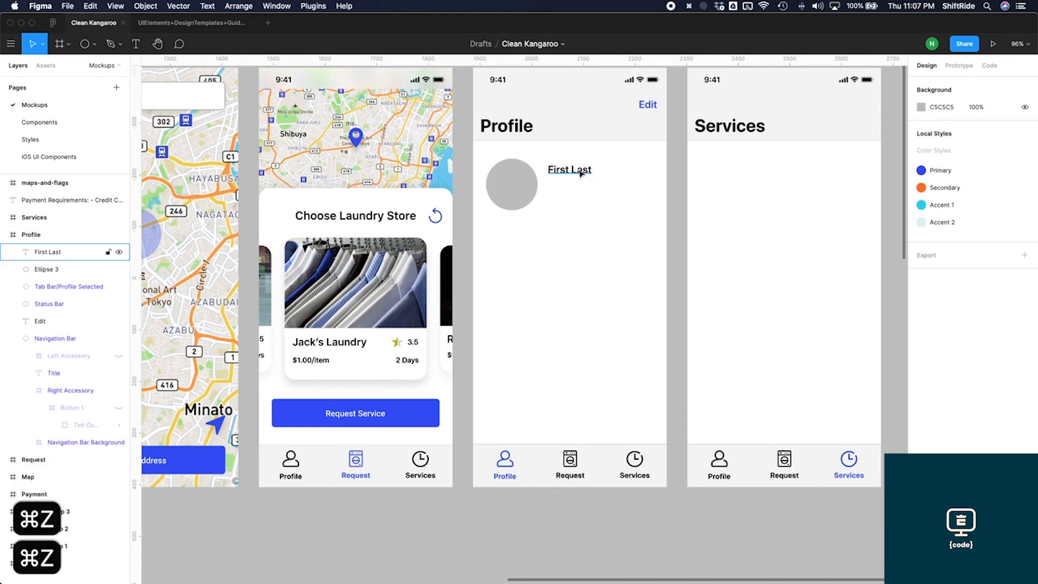
{"action": "left_click", "coordinate": [581, 174]}
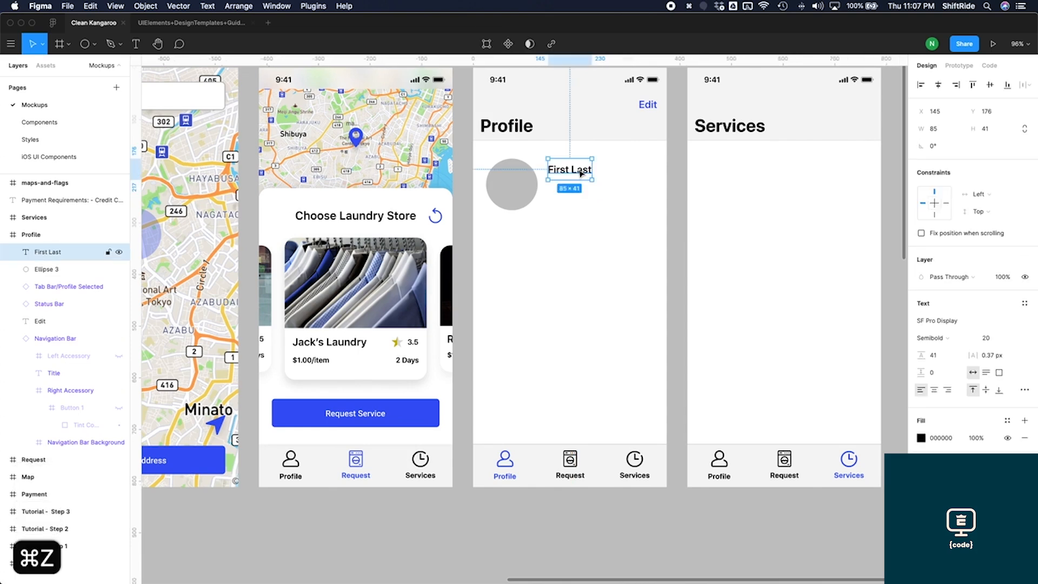
Step: Duplicate the "First Last" text directly below itself and replace the copy's text with a placeholder e-mail address
{"action": "left_click_drag", "start_coordinate": [582, 173], "coordinate": [582, 193]}
{"action": "double_click", "coordinate": [579, 190]}
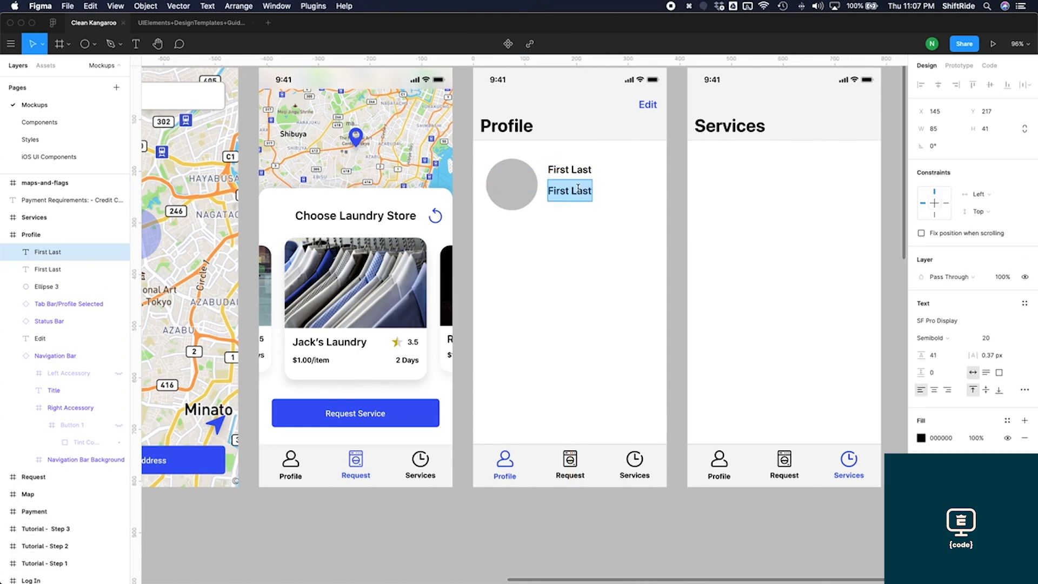
{"action": "type", "text": "email@domain.com"}
{"action": "key", "text": "Escape"}
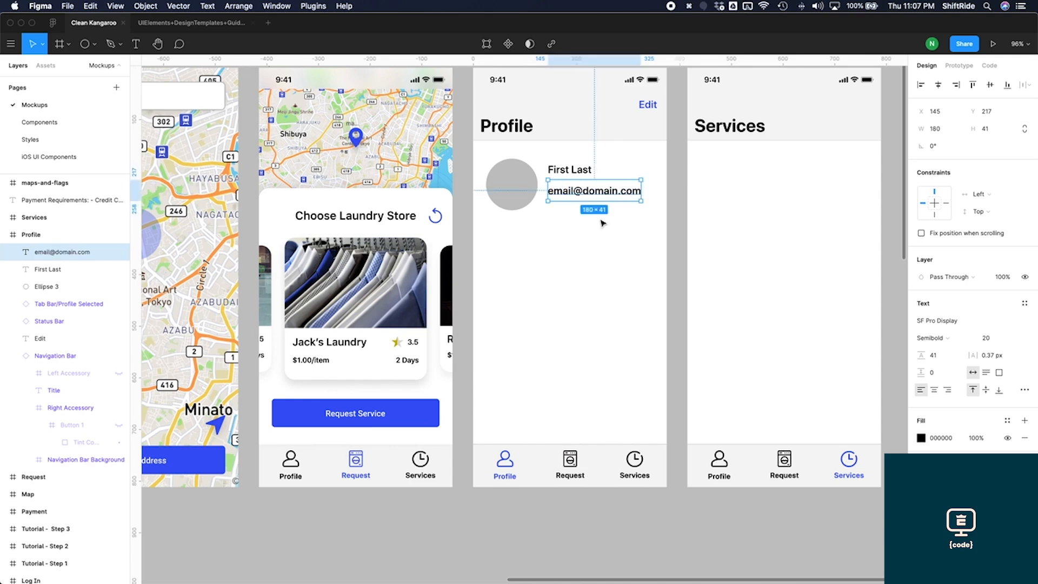
Step: Move the name and e-mail lines slightly down together to X 144, and tighten their spacing with the e-mail at Y 219
{"action": "left_click", "coordinate": [603, 224]}
{"action": "left_click_drag", "start_coordinate": [590, 222], "coordinate": [576, 181]}
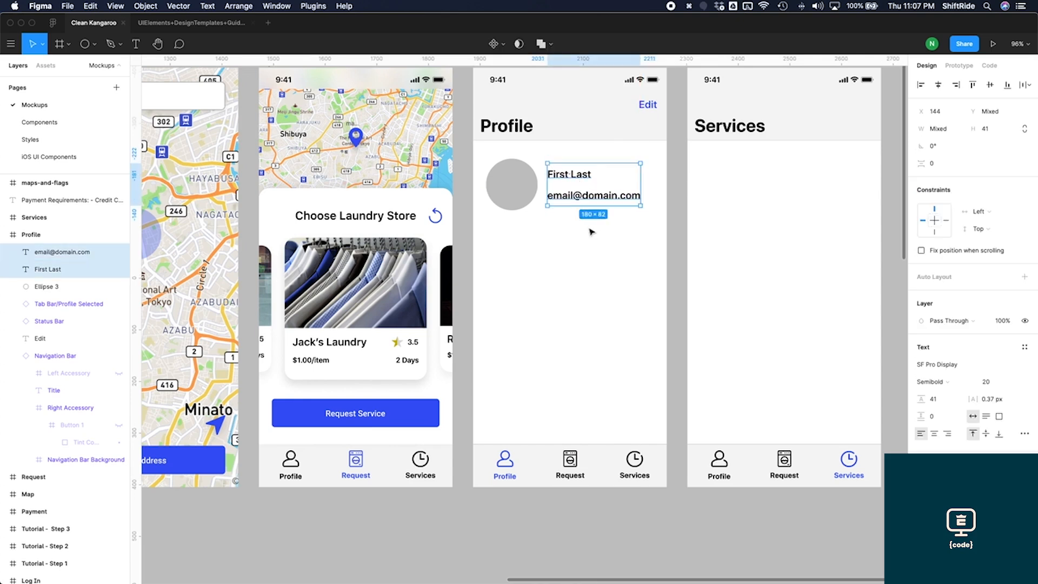
{"action": "left_click", "coordinate": [590, 230]}
{"action": "left_click", "coordinate": [576, 198]}
{"action": "key", "text": "shift+Up"}
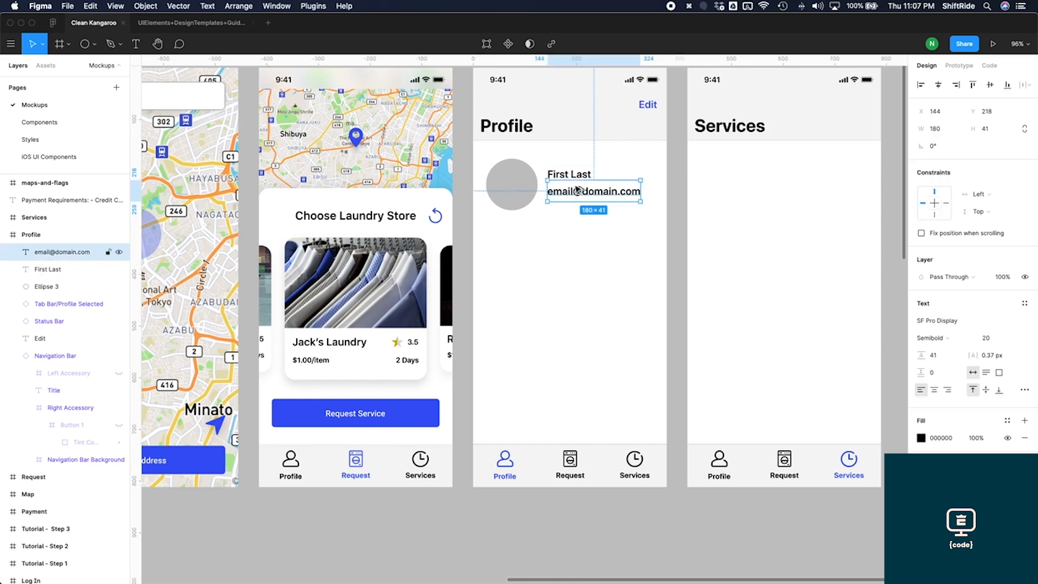
{"action": "key", "text": "Down"}
{"action": "key", "text": "Down"}
{"action": "key", "text": "Down"}
{"action": "left_click", "coordinate": [571, 224]}
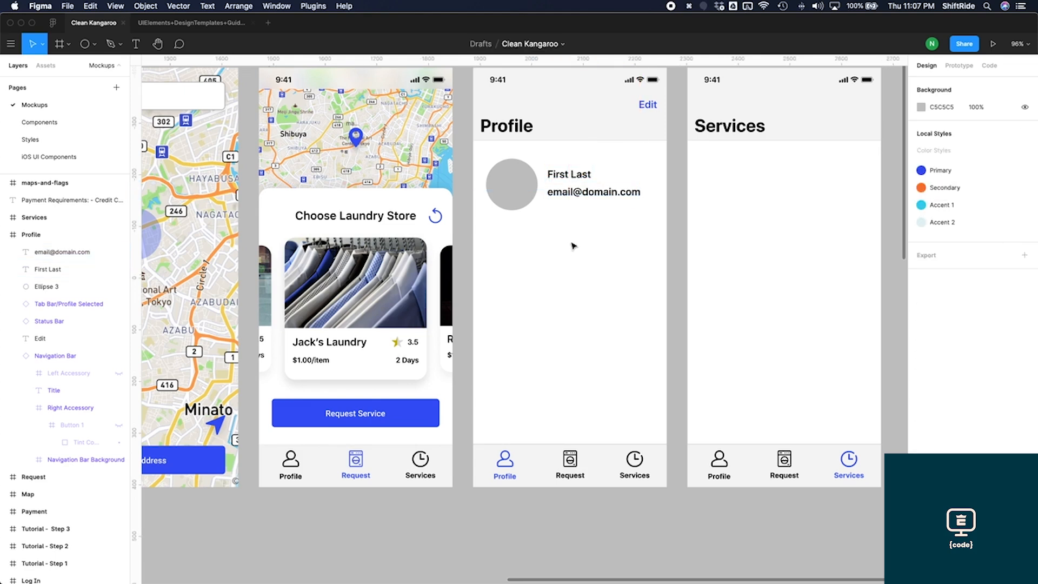
Step: Set the e-mail line's font size to 18 and the "First Last" line's font size to 22
{"action": "left_click", "coordinate": [595, 196]}
{"action": "left_click", "coordinate": [987, 344]}
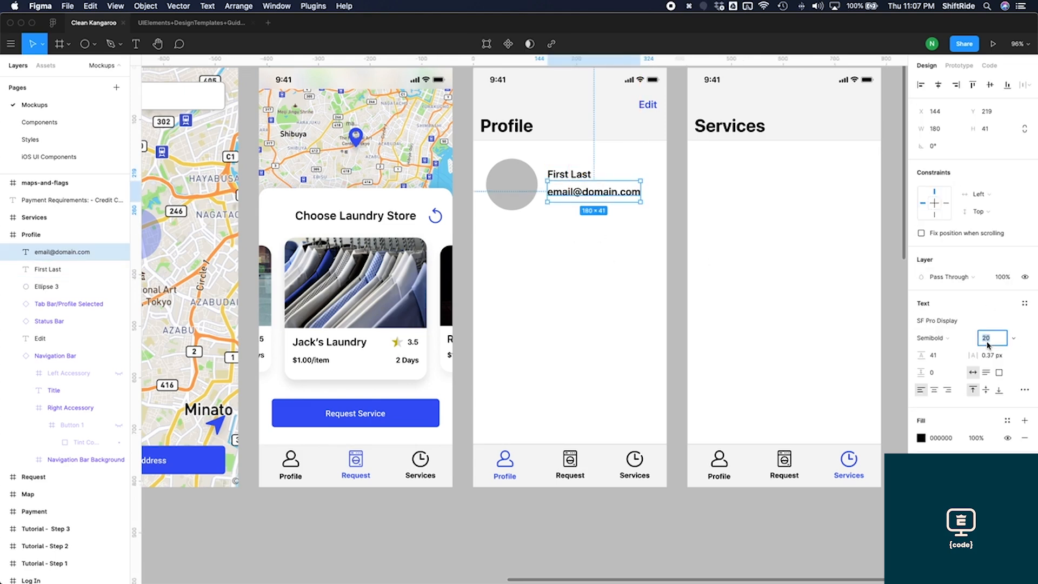
{"action": "key", "text": "Return"}
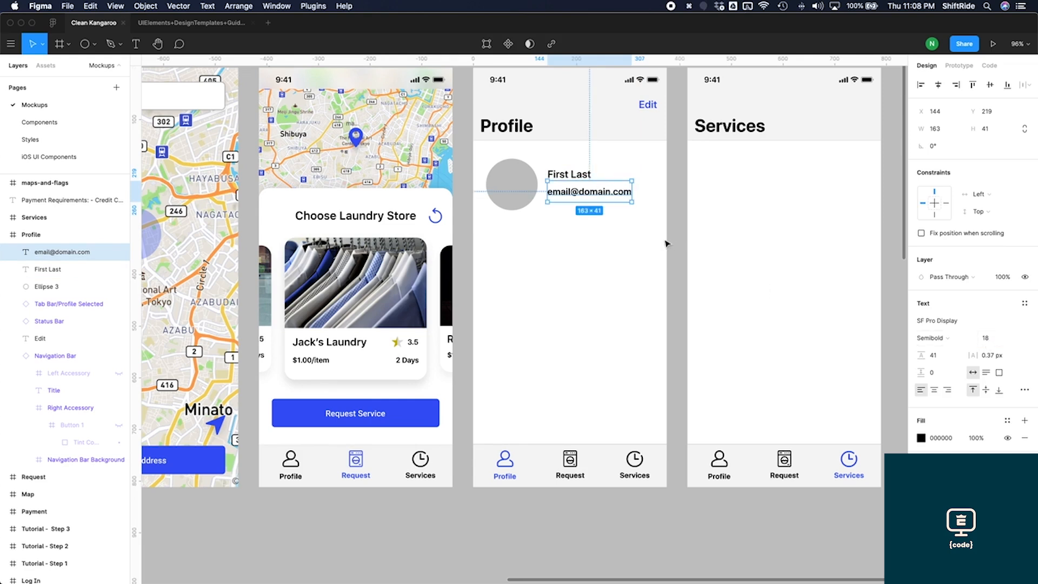
{"action": "left_click", "coordinate": [583, 176]}
{"action": "left_click", "coordinate": [987, 338]}
{"action": "type", "text": "22"}
{"action": "key", "text": "Return"}
Step: Select the profile circle, search the plugin library for "avatars" and install the Avatars plugin
{"action": "left_click", "coordinate": [507, 205]}
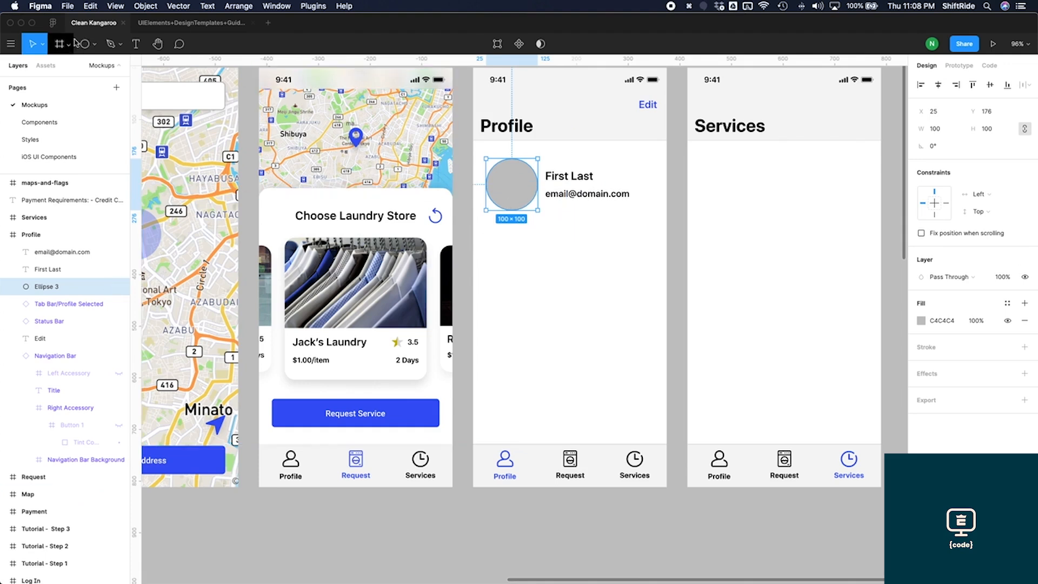
{"action": "left_click", "coordinate": [308, 6]}
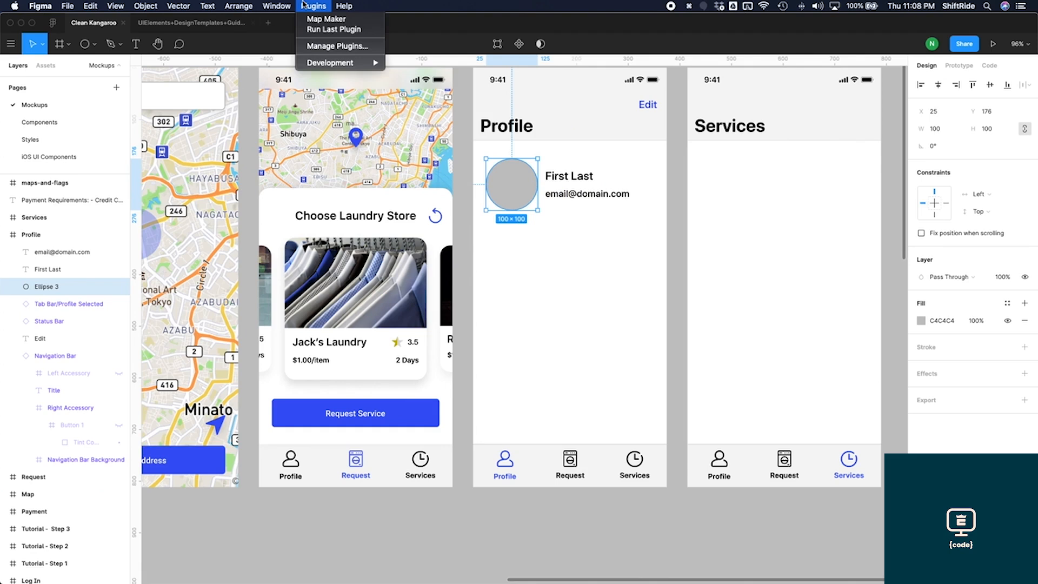
{"action": "left_click", "coordinate": [316, 48]}
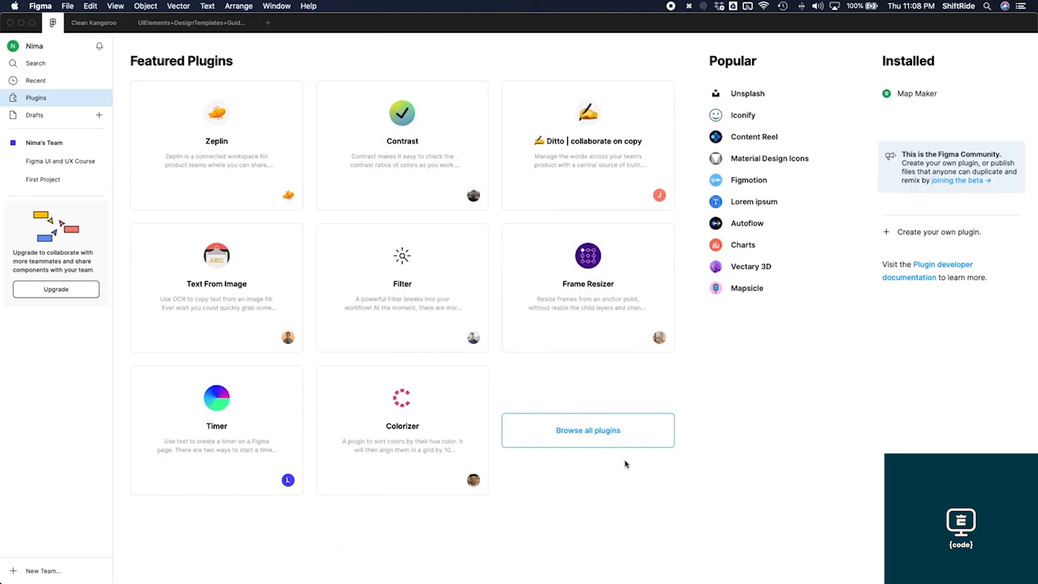
{"action": "left_click", "coordinate": [604, 440]}
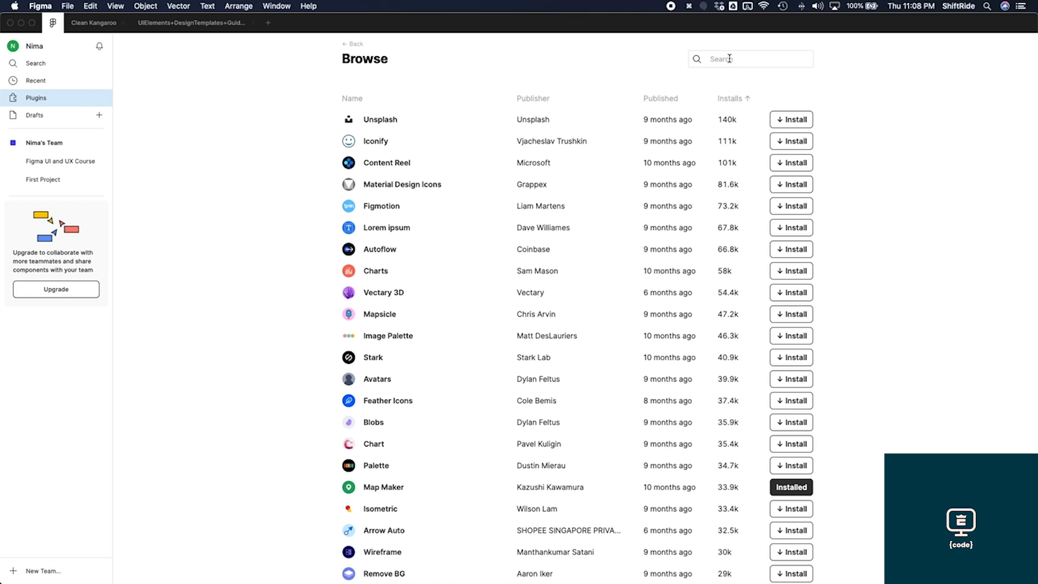
{"action": "type", "text": "avatars"}
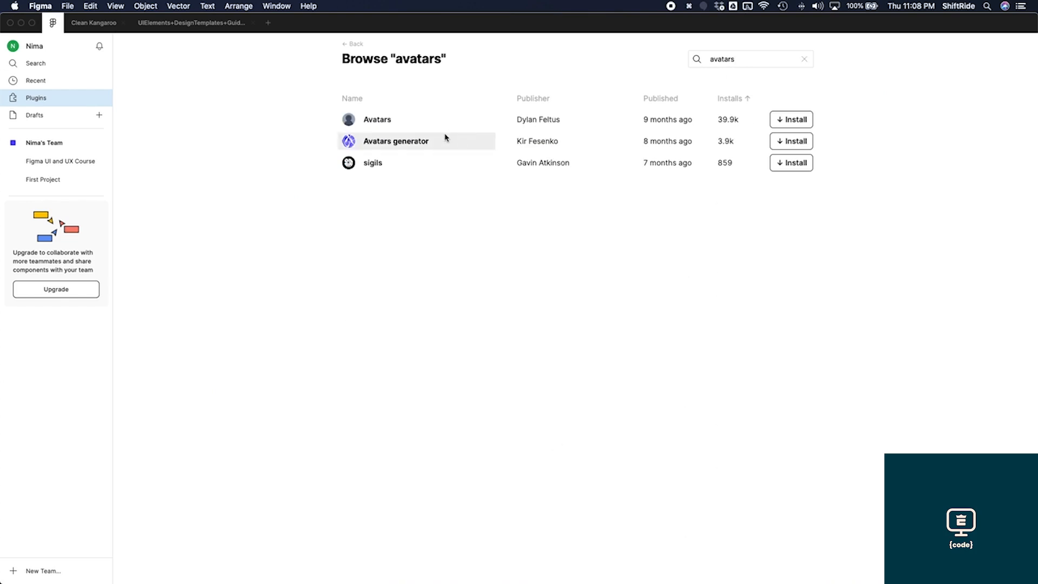
{"action": "left_click", "coordinate": [789, 122]}
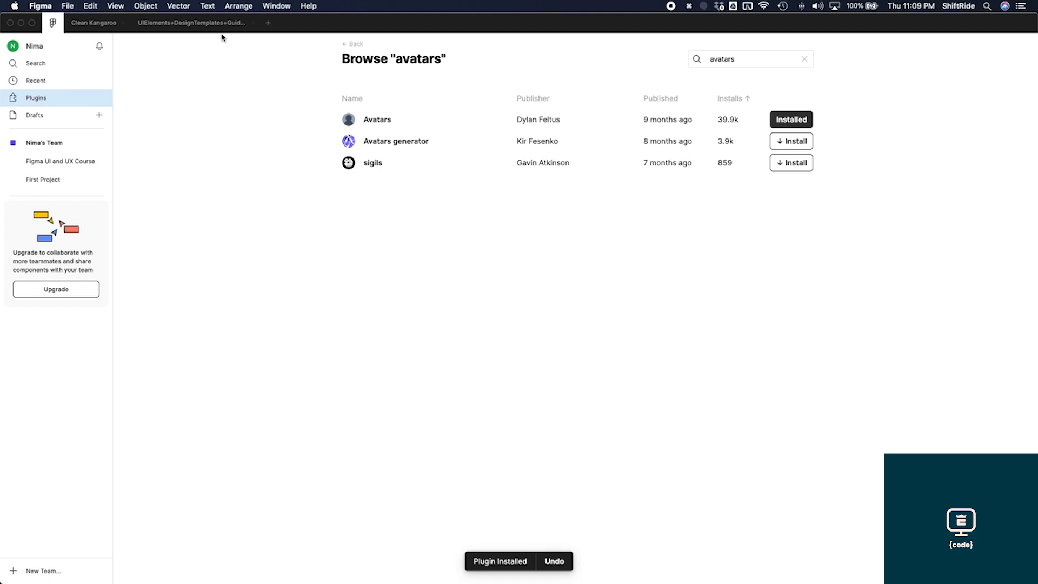
Step: Return to the Clean Kangaroo file and run the Avatars plugin to fill the profile circle with a portrait
{"action": "left_click", "coordinate": [94, 23]}
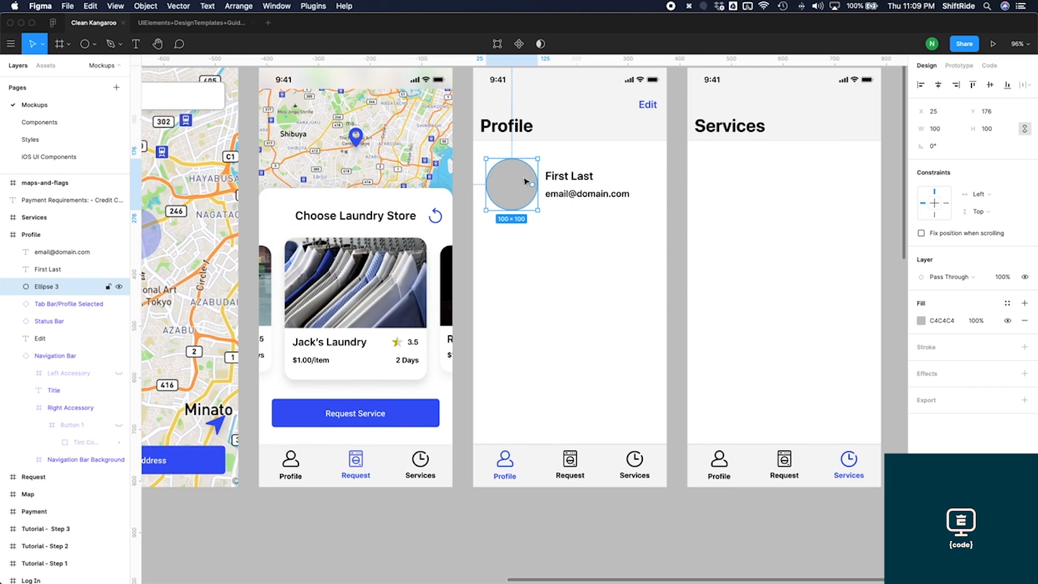
{"action": "left_click", "coordinate": [313, 6]}
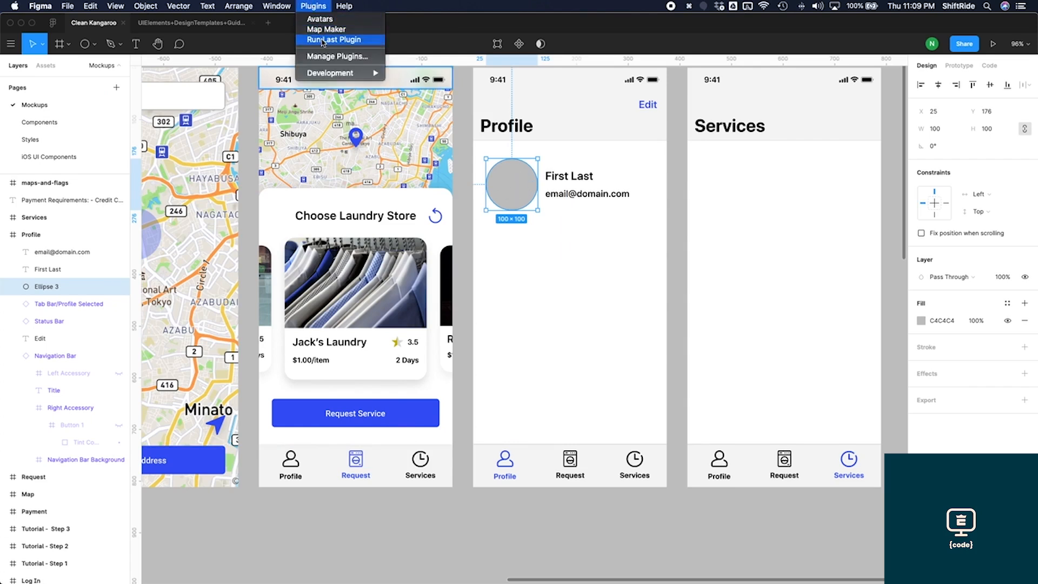
{"action": "left_click", "coordinate": [330, 19]}
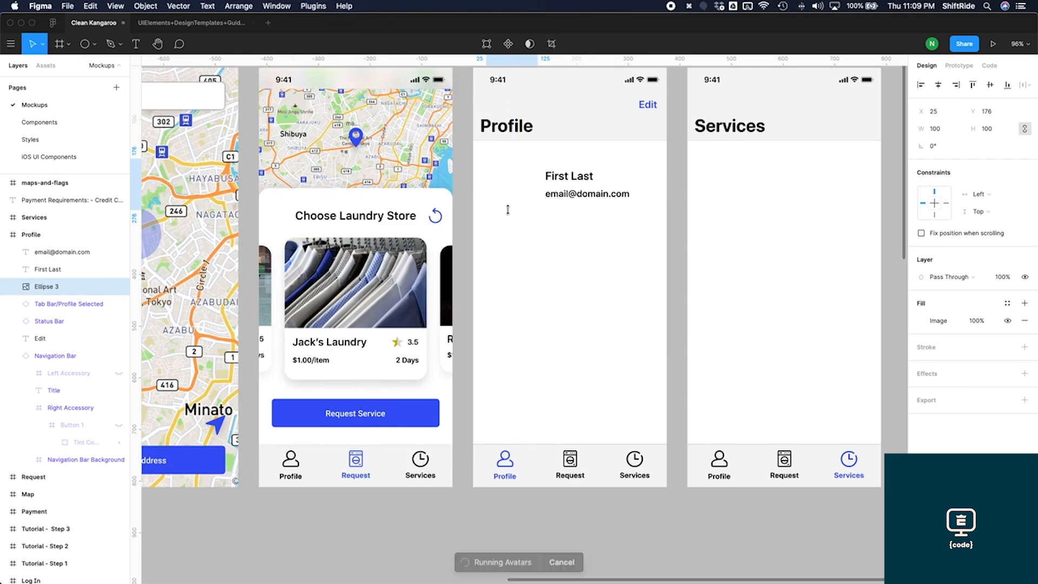
{"action": "left_click", "coordinate": [569, 228]}
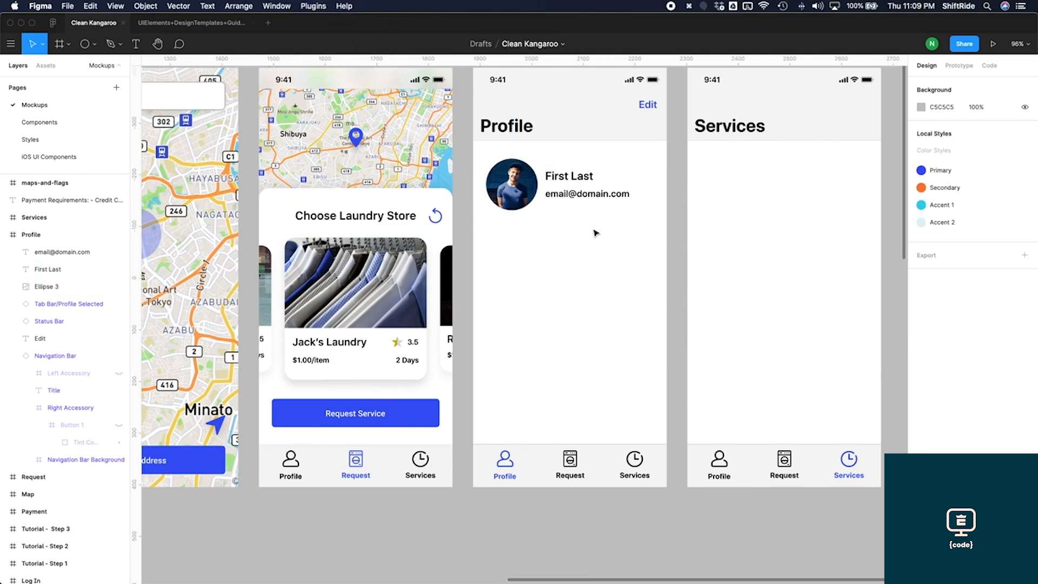
Step: Copy the Request screen's map image below the profile details and resize it to 325 × 218 at X 25, Y 313
{"action": "left_click", "coordinate": [449, 179]}
{"action": "left_click", "coordinate": [526, 263]}
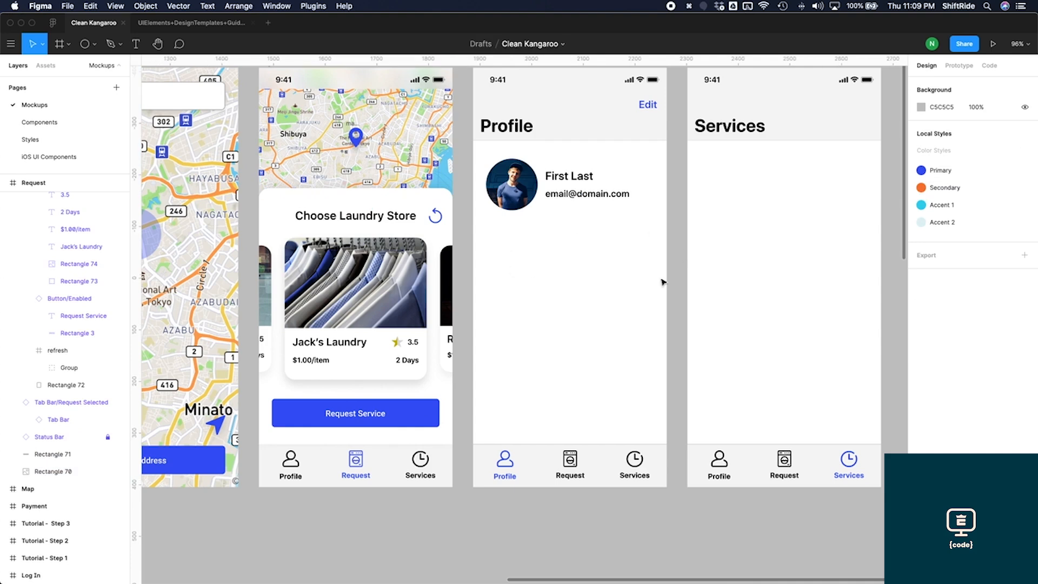
{"action": "left_click", "coordinate": [409, 160]}
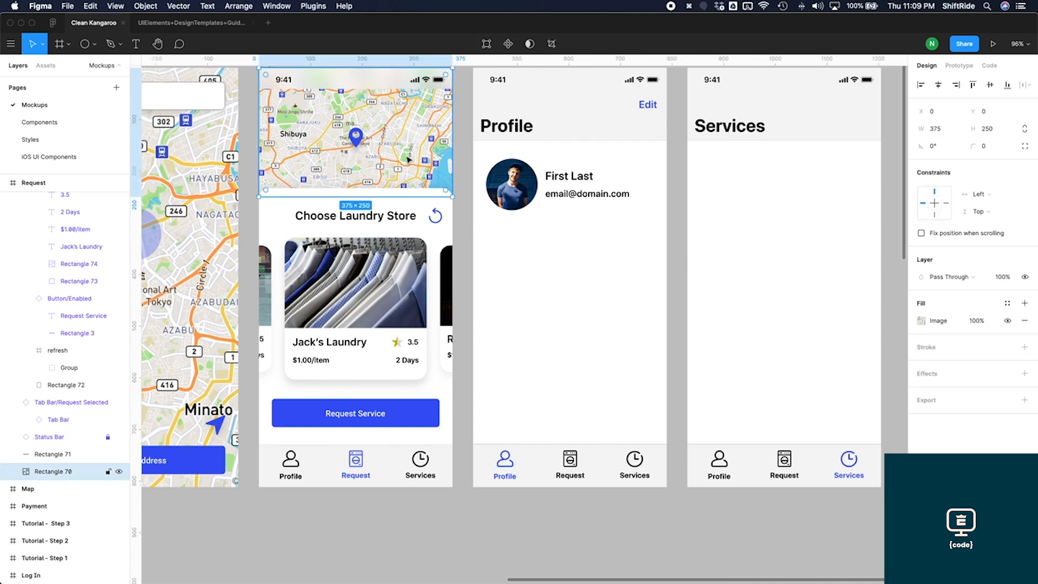
{"action": "left_click_drag", "start_coordinate": [415, 160], "coordinate": [646, 321]}
{"action": "left_click_drag", "start_coordinate": [678, 360], "coordinate": [653, 339]}
{"action": "key", "text": "alt"}
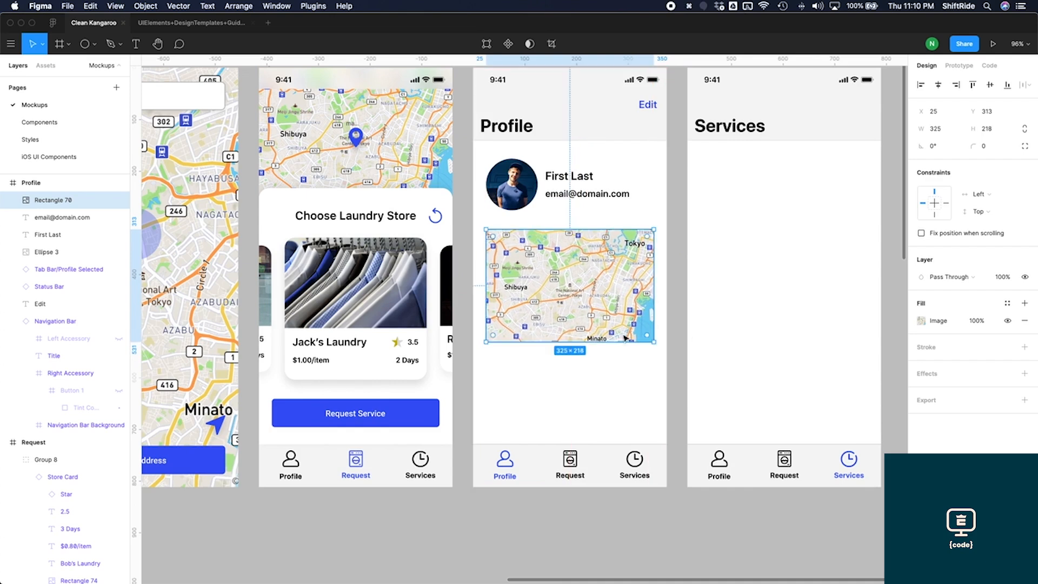
Step: Reduce the Profile map image's height to 100, set its corner radius to 20 and shift it down 20 px
{"action": "left_click_drag", "start_coordinate": [574, 342], "coordinate": [571, 281]}
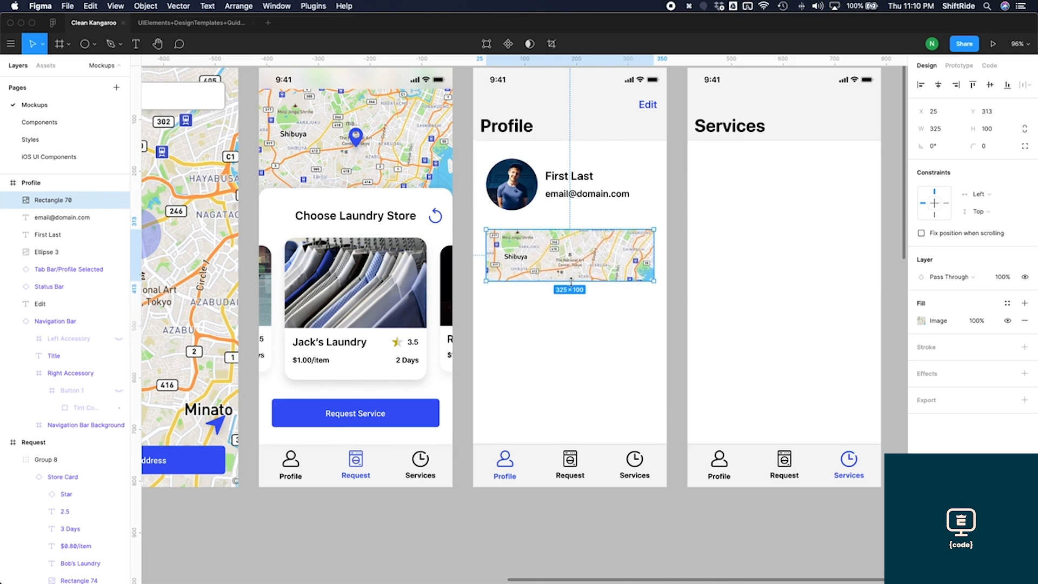
{"action": "left_click", "coordinate": [989, 154]}
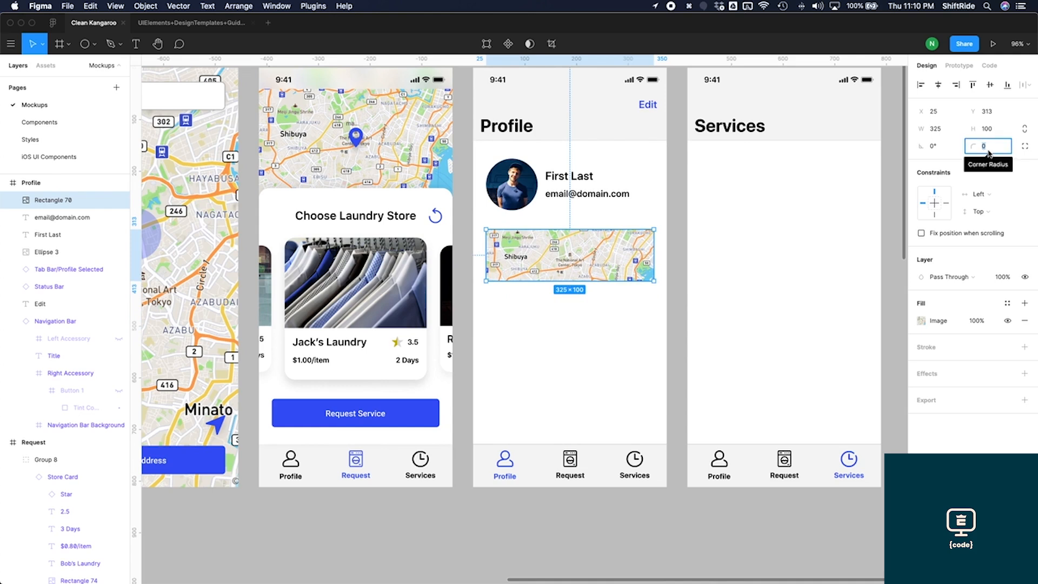
{"action": "type", "text": "20"}
{"action": "key", "text": "Return"}
{"action": "key", "text": "shift+Down"}
{"action": "key", "text": "shift+Down"}
{"action": "key", "text": "Escape"}
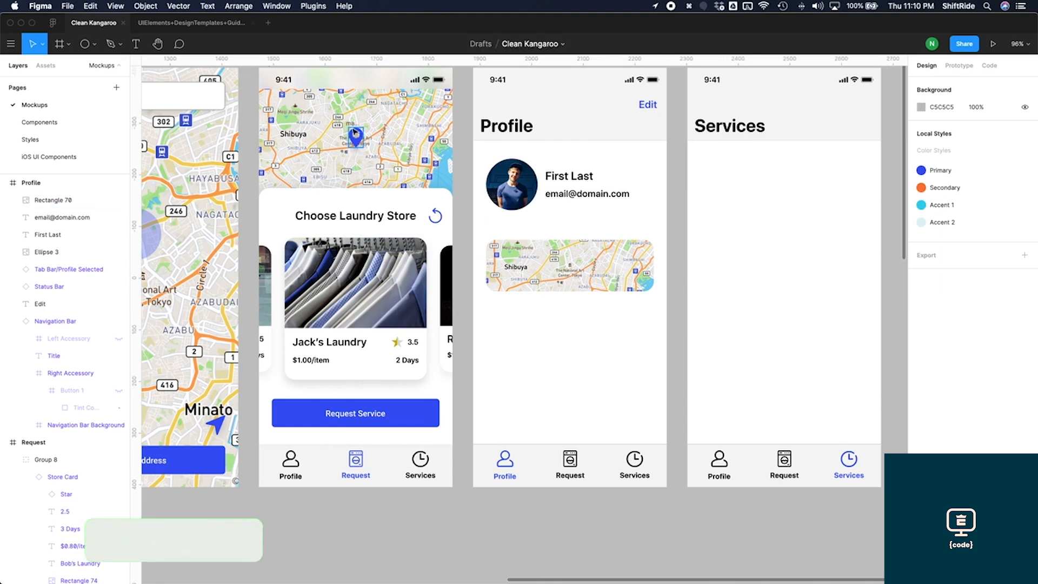
Step: Place a copy of the Request screen's location pin at the centre of the Profile map and group it with the map image
{"action": "left_click", "coordinate": [355, 137]}
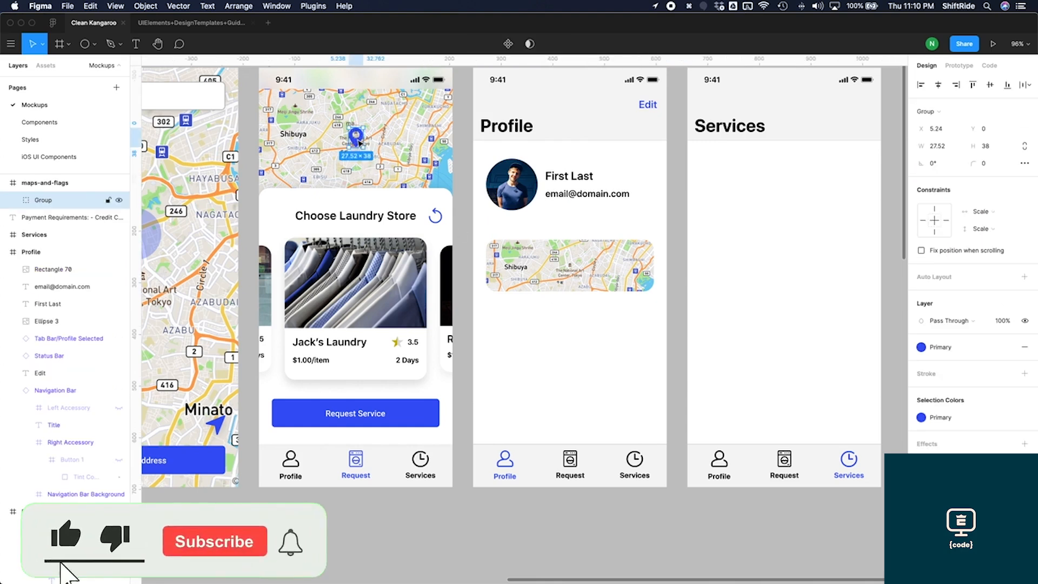
{"action": "left_click_drag", "start_coordinate": [358, 143], "coordinate": [576, 268]}
{"action": "left_click", "coordinate": [588, 332]}
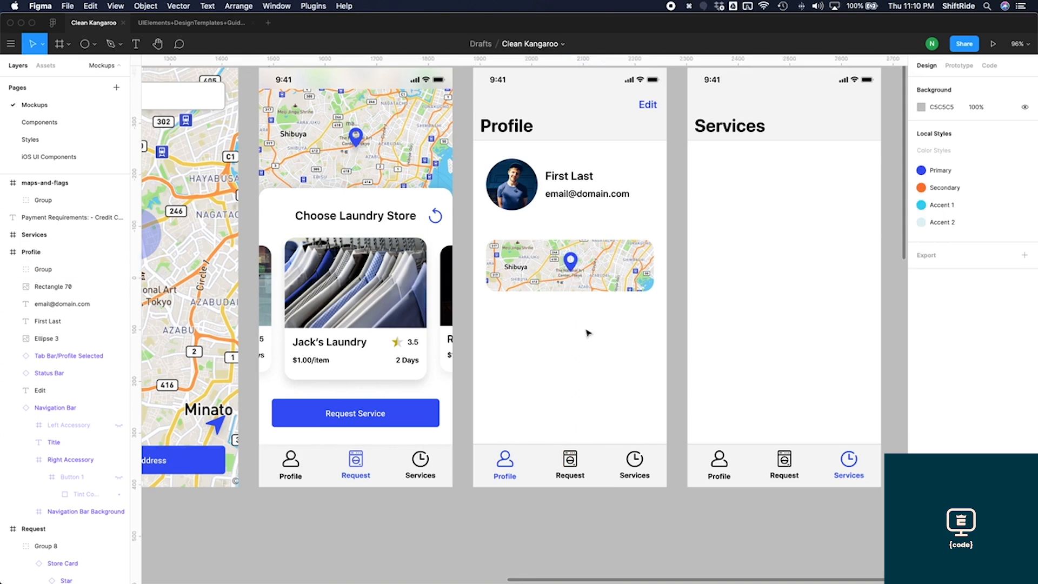
{"action": "left_click", "coordinate": [585, 276]}
{"action": "left_click", "coordinate": [572, 265], "text": "shift"}
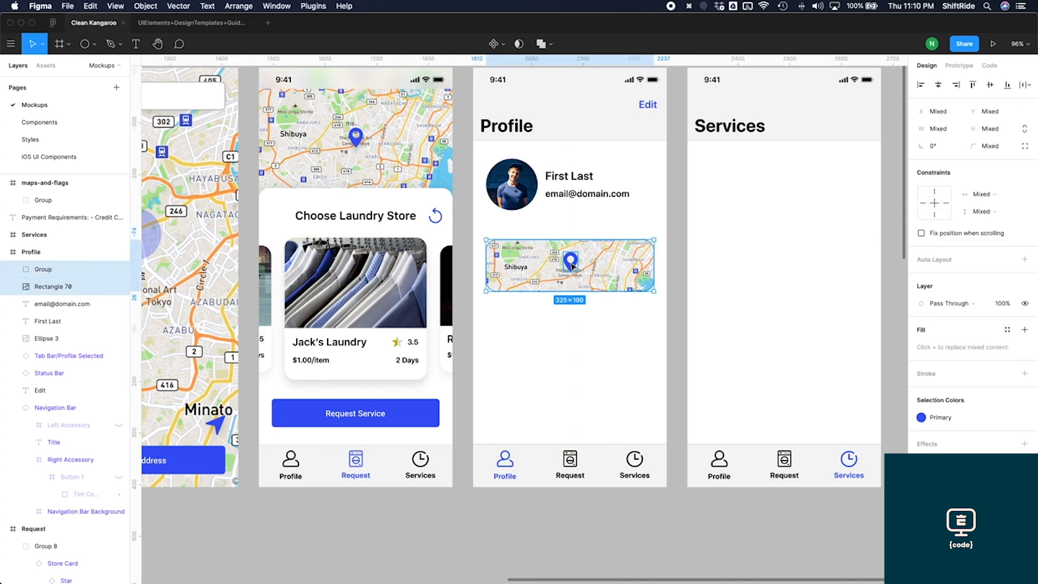
{"action": "key", "text": "super+g"}
{"action": "key", "text": "Escape"}
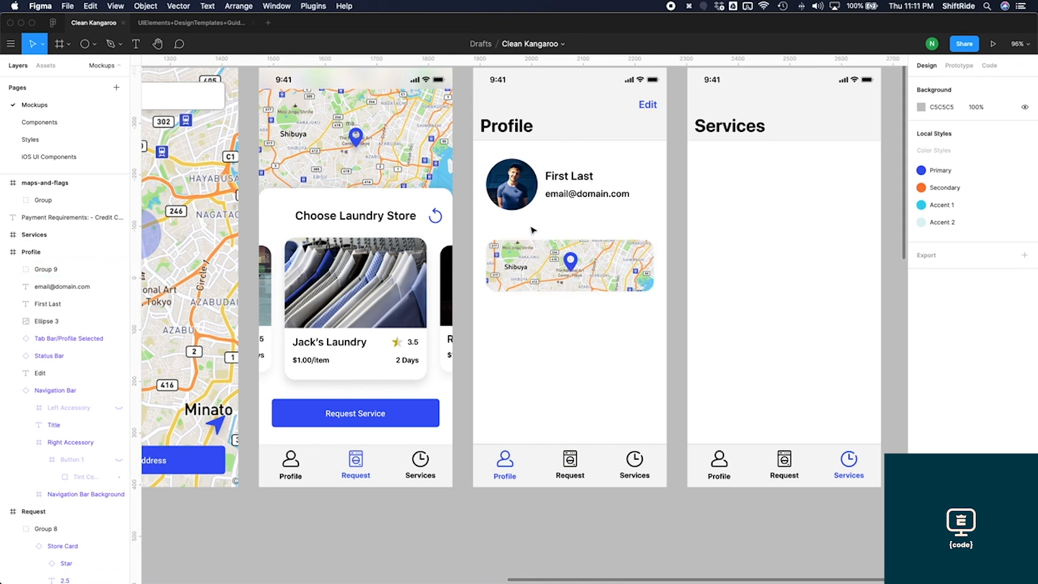
Step: Duplicate the Profile map's pin and place the copy just above the map's left end at X 37, Y 288
{"action": "double_click", "coordinate": [572, 265]}
{"action": "key", "text": "super+d"}
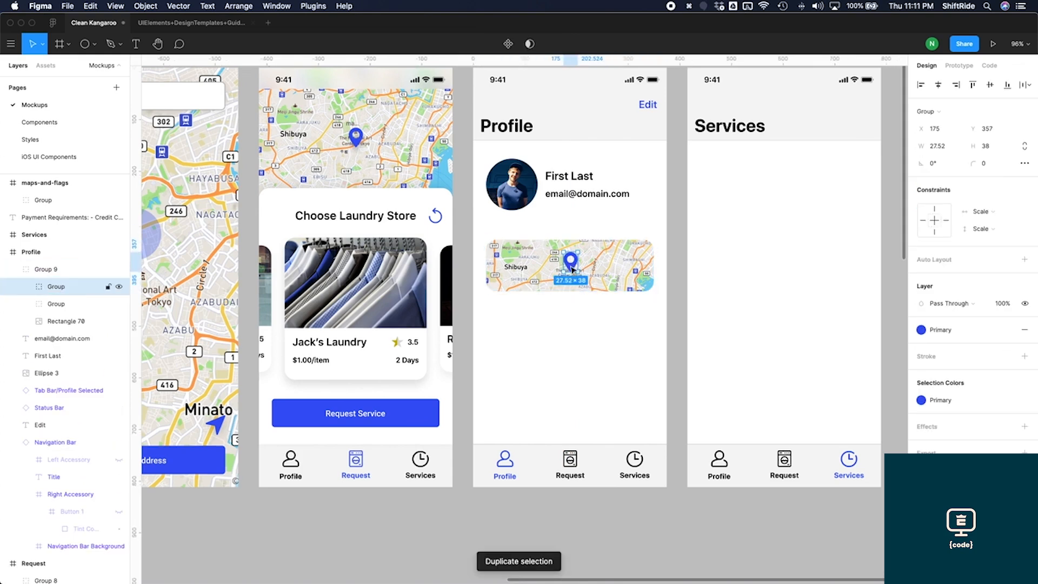
{"action": "left_click_drag", "start_coordinate": [572, 265], "coordinate": [501, 230]}
Step: Scale the upper pin proportionally to a width of 18 and align it with the map's left edge at X 25, Y 295
{"action": "left_click", "coordinate": [937, 149]}
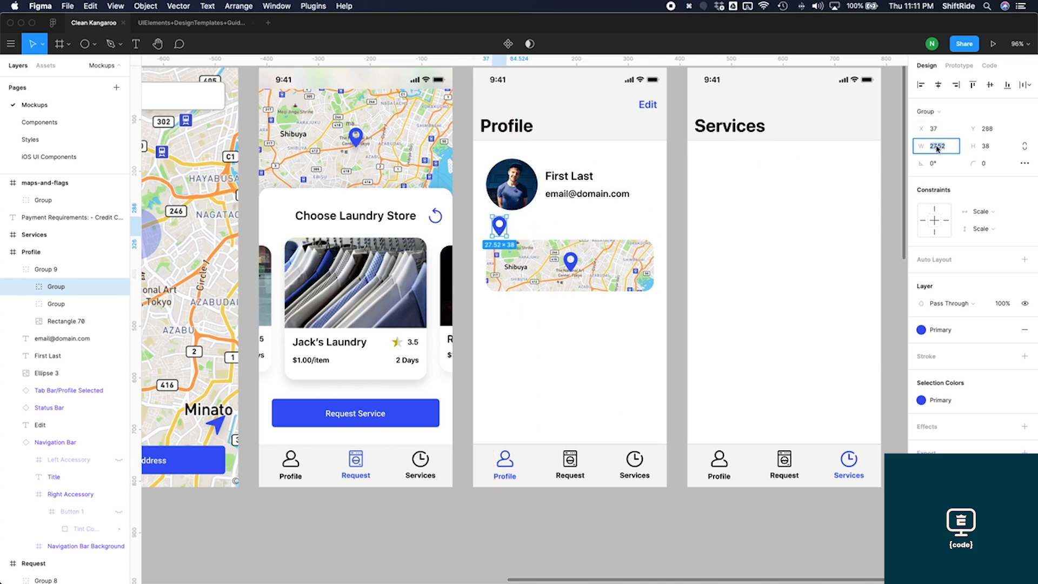
{"action": "left_click", "coordinate": [1024, 146]}
{"action": "left_click", "coordinate": [939, 147]}
{"action": "type", "text": "20"}
{"action": "key", "text": "Return"}
{"action": "type", "text": "18"}
{"action": "key", "text": "Return"}
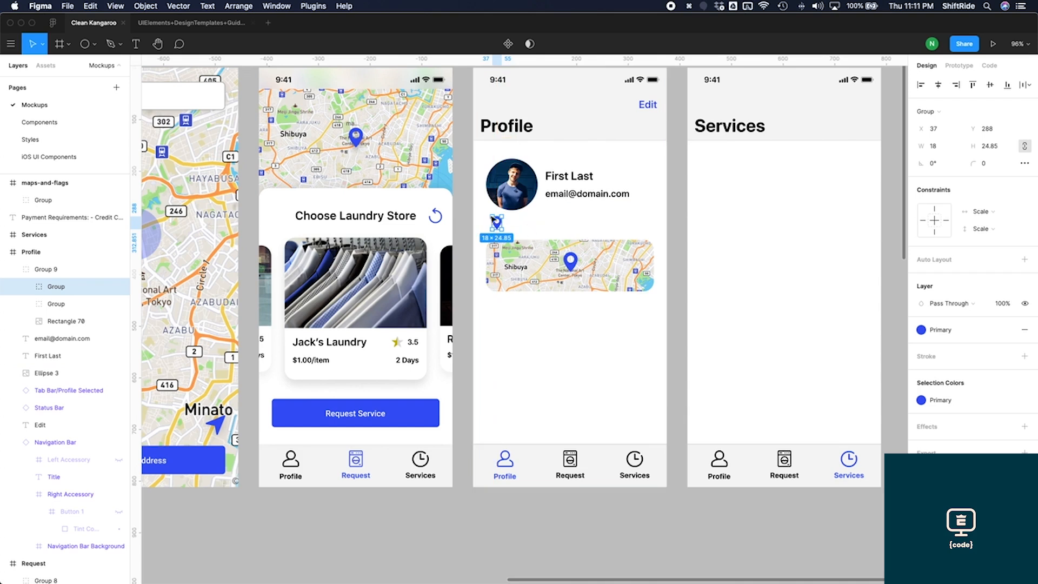
{"action": "left_click_drag", "start_coordinate": [458, 182], "coordinate": [674, 352]}
{"action": "double_click", "coordinate": [304, 193]}
{"action": "left_click_drag", "start_coordinate": [304, 193], "coordinate": [288, 206]}
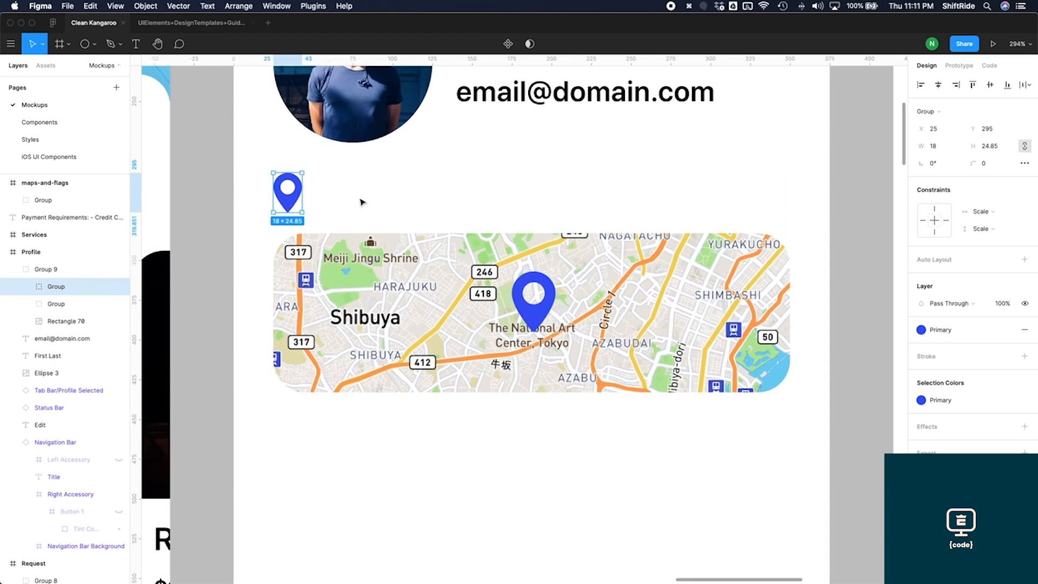
Step: Add a placeholder street address as a text line to the right of the small pin
{"action": "key", "text": "t"}
{"action": "left_click", "coordinate": [337, 199]}
{"action": "type", "text": "1234"}
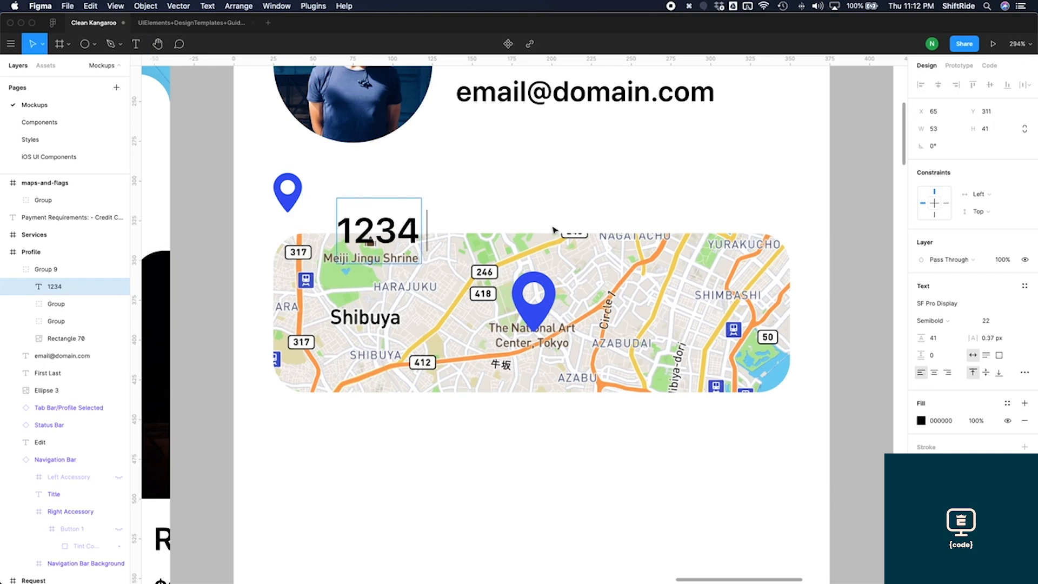
{"action": "type", "text": " Address Ln."}
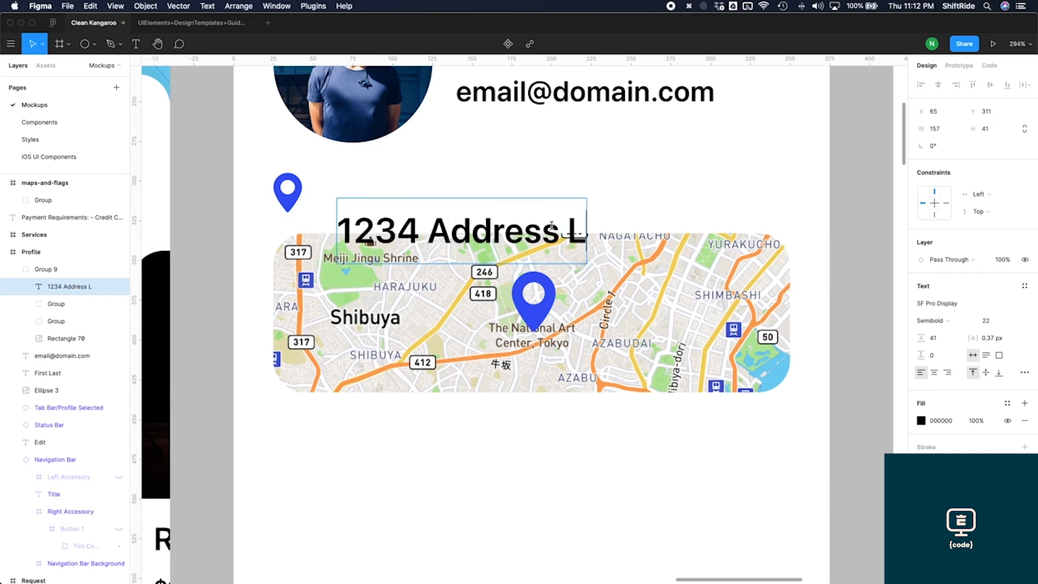
{"action": "left_click", "coordinate": [582, 185]}
Step: Set the address line's font size to 18 and move it up level with the small pin
{"action": "double_click", "coordinate": [538, 236]}
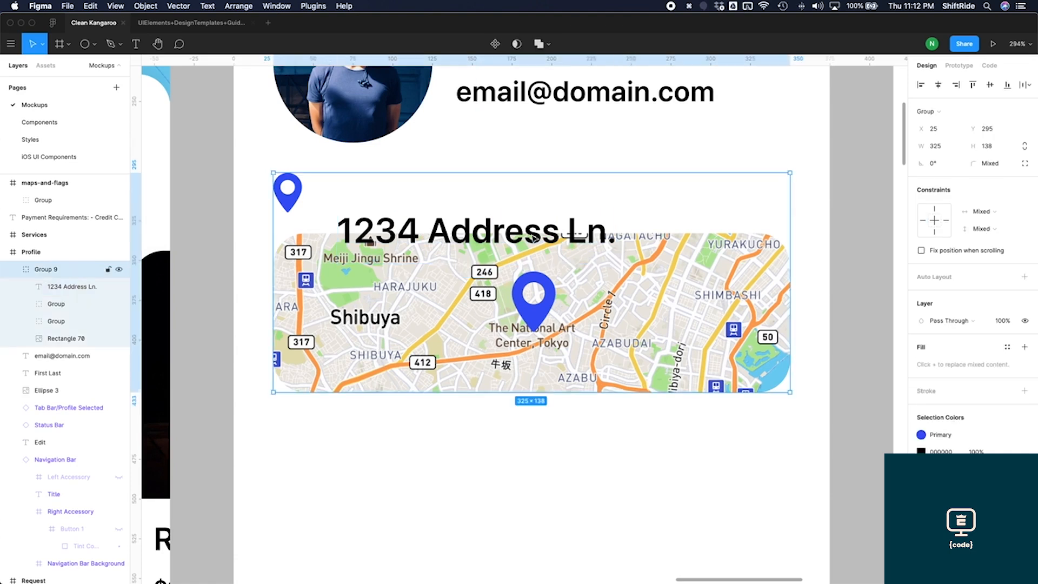
{"action": "left_click", "coordinate": [993, 323]}
{"action": "key", "text": "Return"}
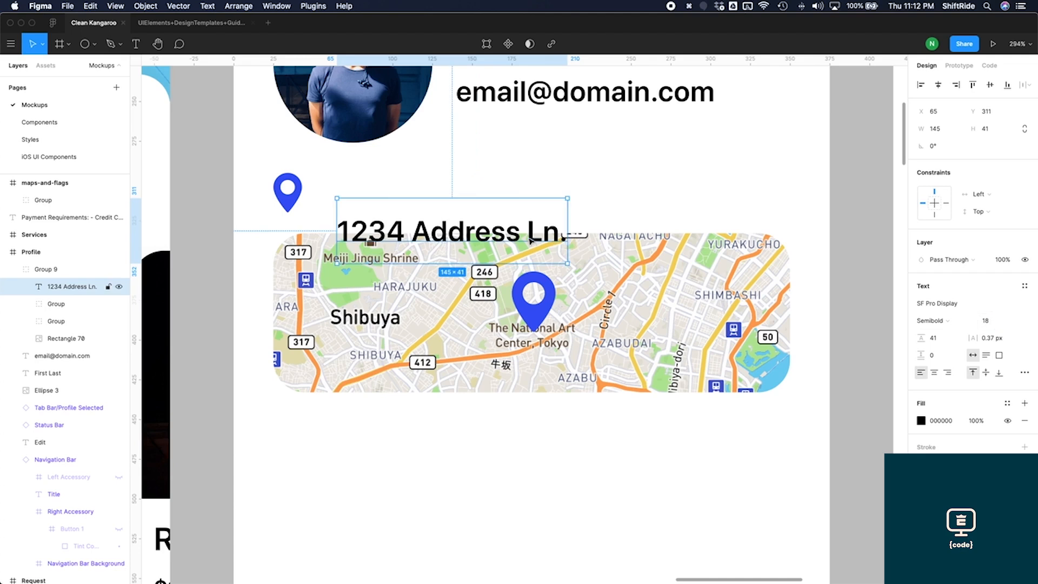
{"action": "left_click_drag", "start_coordinate": [529, 230], "coordinate": [520, 195]}
{"action": "left_click", "coordinate": [600, 205]}
Step: Shift the grouped address line, pins and map down by 10 px
{"action": "scroll", "coordinate": [600, 205], "scroll_direction": "down", "scroll_amount": 5}
{"action": "scroll", "coordinate": [599, 204], "scroll_direction": "up", "scroll_amount": 2}
{"action": "scroll", "coordinate": [599, 205], "scroll_direction": "right", "scroll_amount": 2}
{"action": "left_click", "coordinate": [486, 262]}
{"action": "left_click", "coordinate": [502, 276]}
{"action": "key", "text": "shift+Down"}
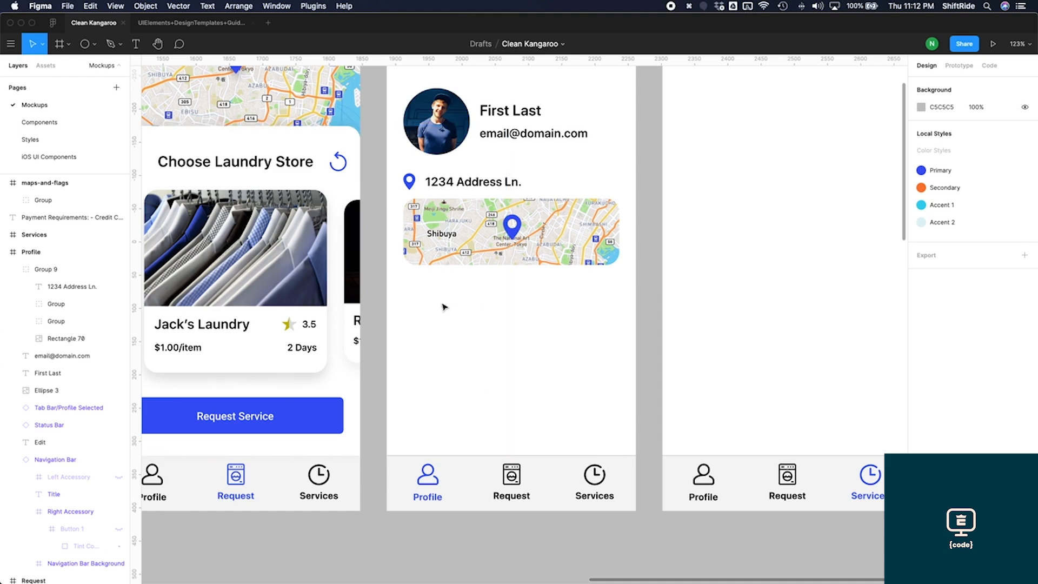
Step: Draw a rectangle 55 high below the map, set its width to 325 and align it to X 25
{"action": "key", "text": "r"}
{"action": "mouse_move", "coordinate": [407, 298]}
{"action": "left_mouse_down"}
{"action": "mouse_move", "coordinate": [584, 317]}
{"action": "mouse_move", "coordinate": [619, 335]}
{"action": "left_mouse_up"}
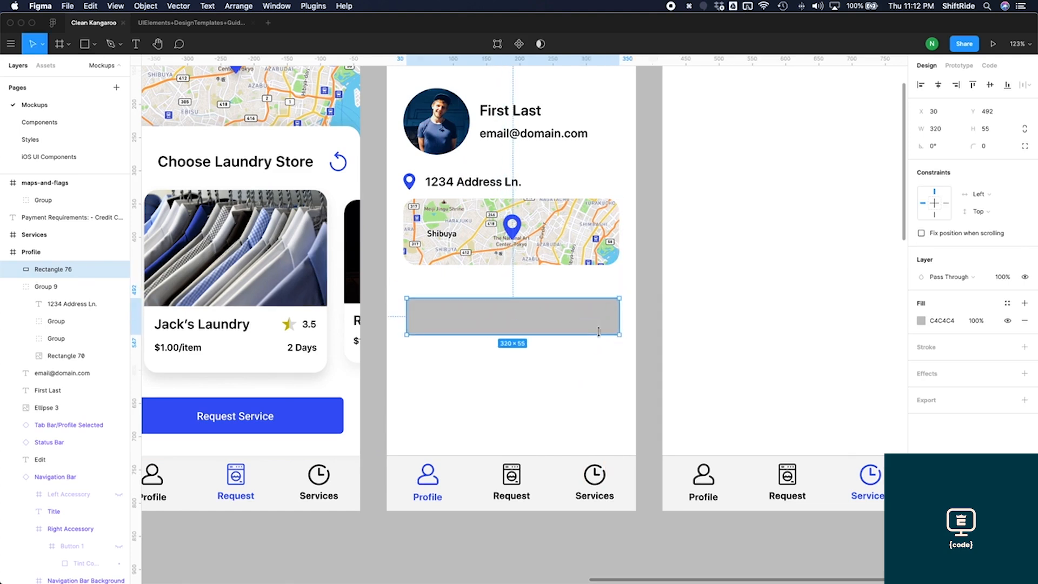
{"action": "left_click", "coordinate": [939, 128]}
{"action": "type", "text": "325"}
{"action": "key", "text": "Return"}
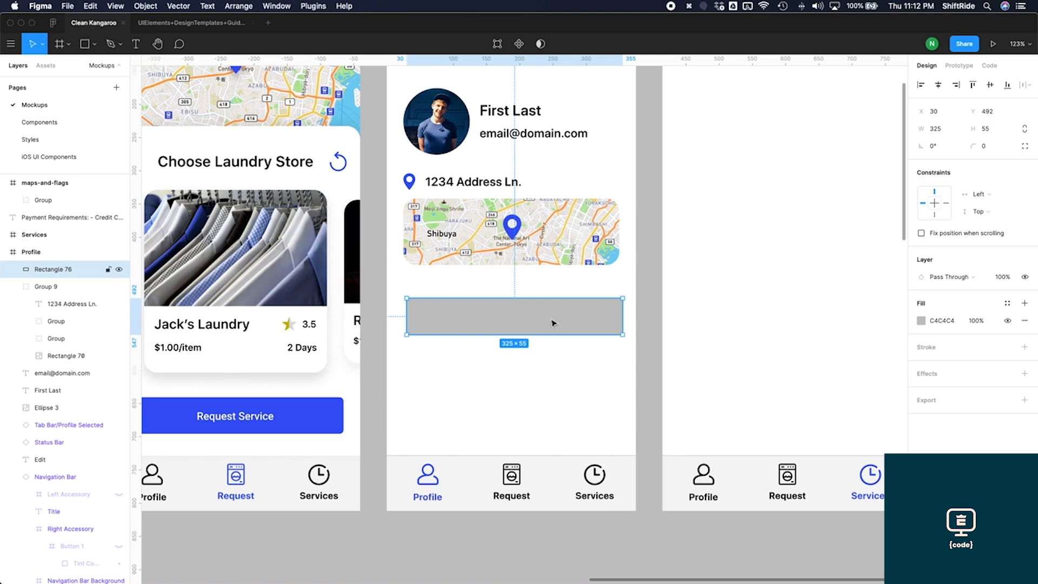
{"action": "left_click_drag", "start_coordinate": [550, 323], "coordinate": [547, 322]}
Step: Set the rectangle's corner radius to 10 and move it up to Y 472, just below the map
{"action": "left_click", "coordinate": [984, 146]}
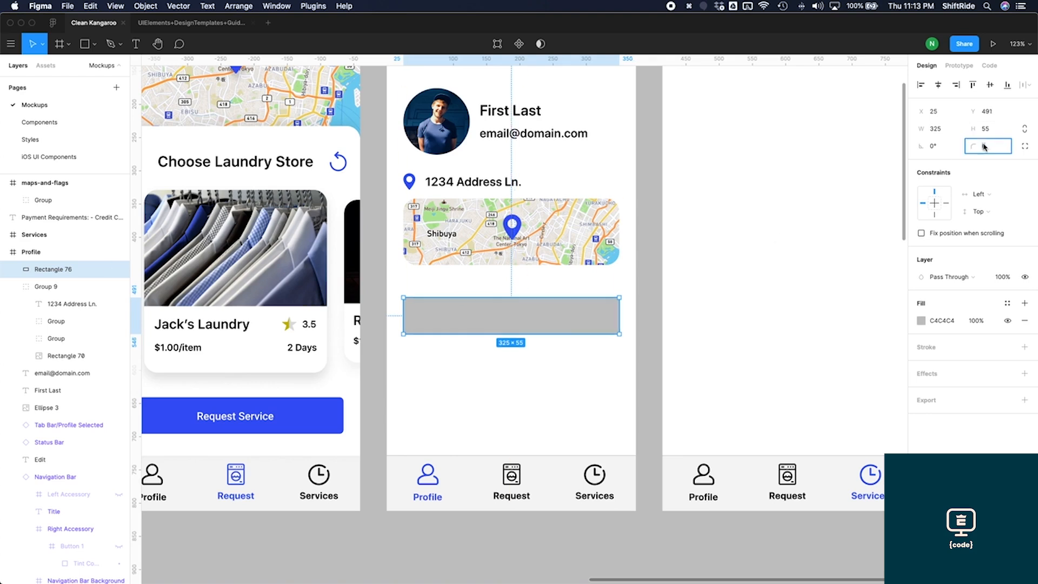
{"action": "type", "text": "10"}
{"action": "key", "text": "Return"}
{"action": "left_click_drag", "start_coordinate": [523, 325], "coordinate": [523, 311]}
{"action": "left_click", "coordinate": [515, 275]}
{"action": "left_click", "coordinate": [507, 297]}
{"action": "key", "text": "Down"}
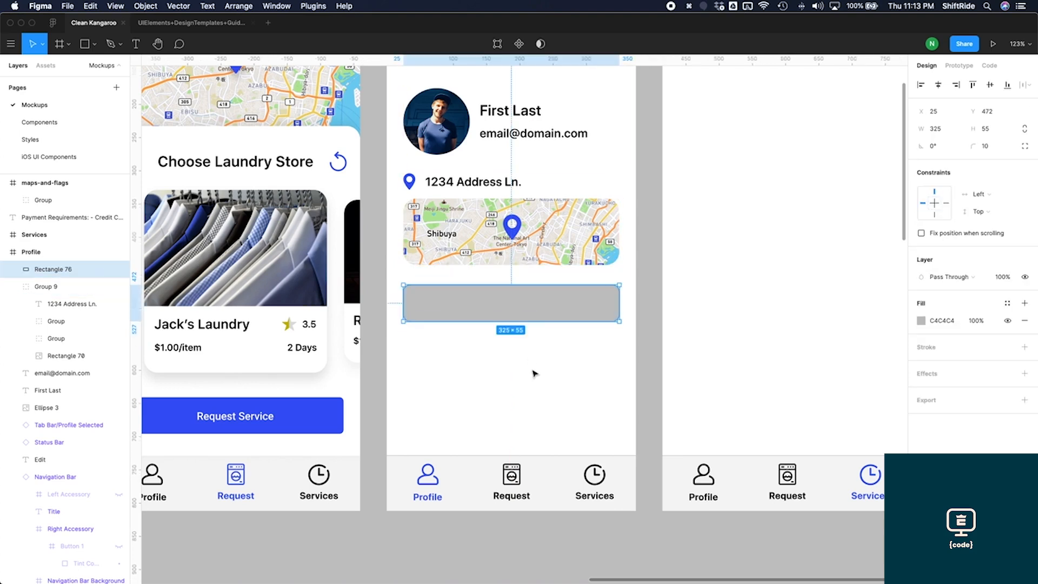
{"action": "left_click", "coordinate": [532, 373]}
Step: Add a "Payment" label inside the rectangle's left end, vertically centred at about X 45, Y 479
{"action": "key", "text": "t"}
{"action": "left_click", "coordinate": [448, 307]}
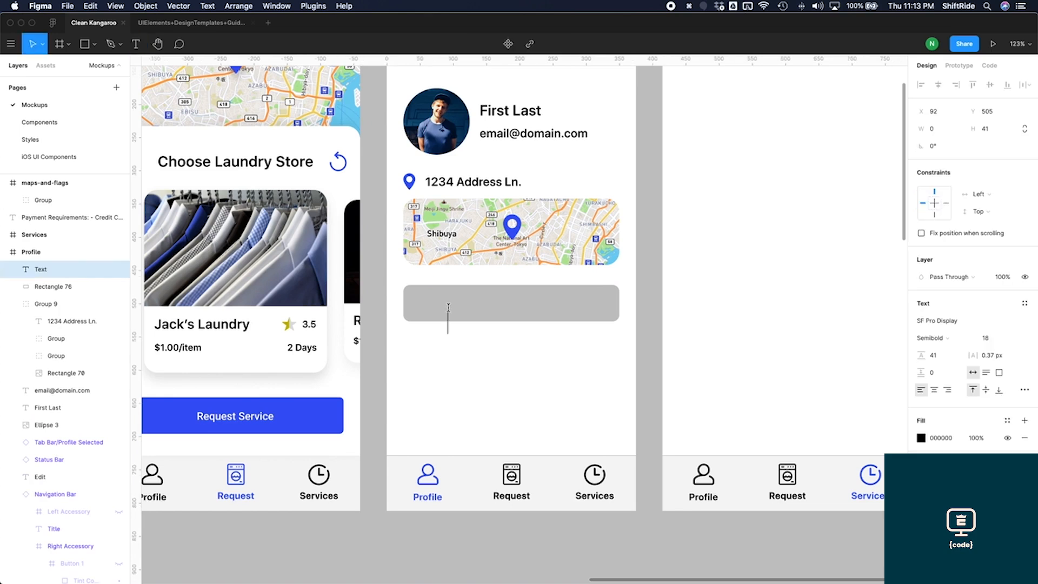
{"action": "type", "text": "Payment"}
{"action": "left_click_drag", "start_coordinate": [487, 328], "coordinate": [458, 311]}
{"action": "key", "text": "alt"}
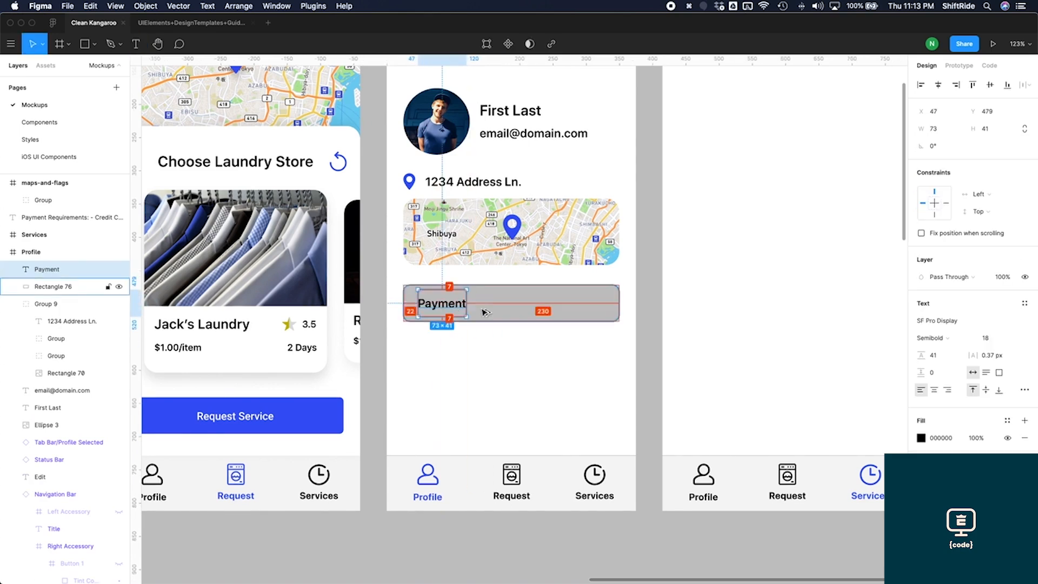
Step: Fill the rectangle with the Primary colour style and set the "Payment" label's fill to FFFFFF
{"action": "left_click", "coordinate": [485, 312]}
{"action": "left_click", "coordinate": [1008, 302]}
{"action": "left_click", "coordinate": [930, 344]}
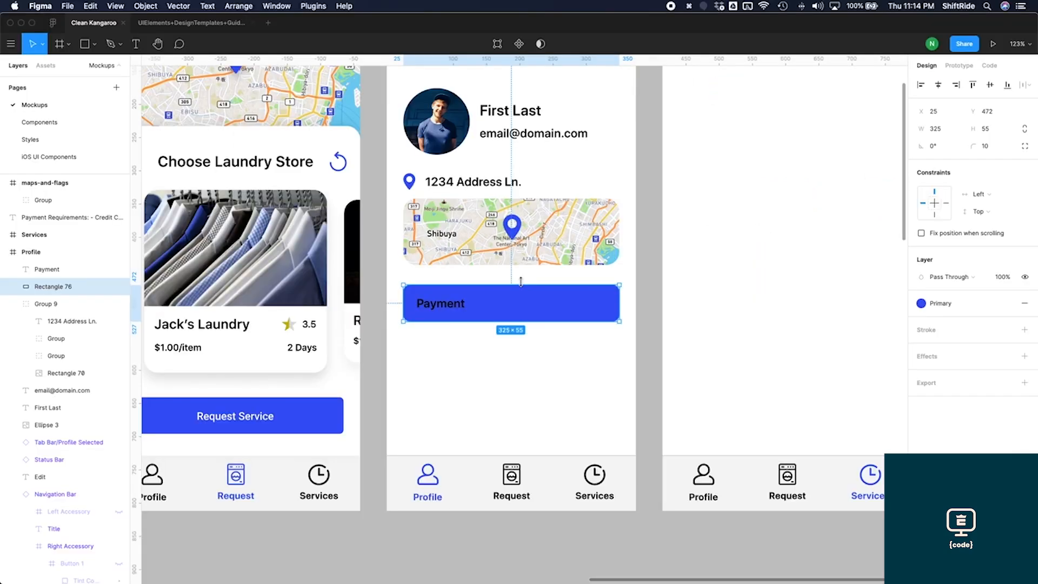
{"action": "left_click", "coordinate": [463, 303]}
{"action": "left_click", "coordinate": [921, 437]}
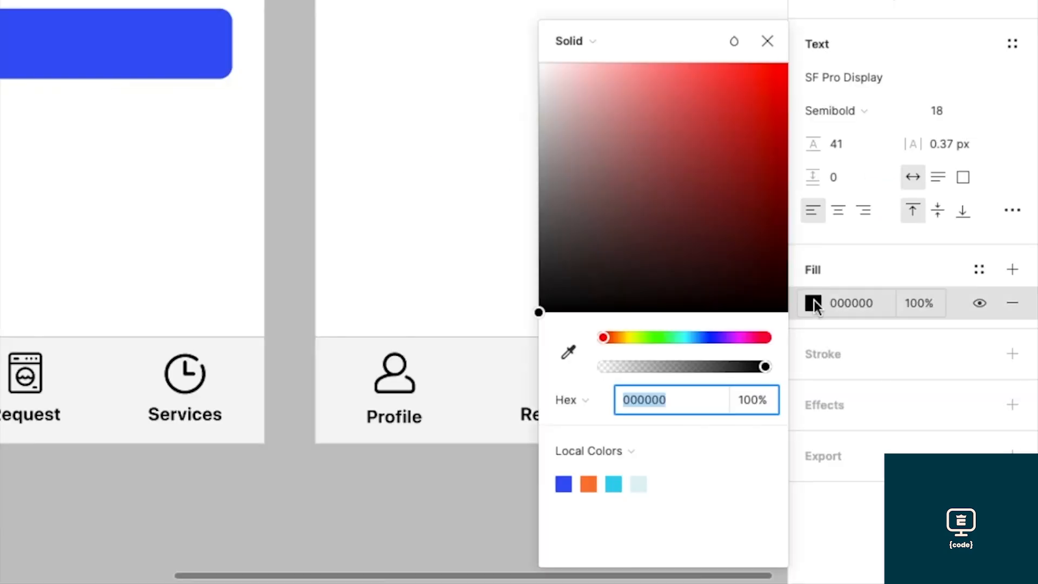
{"action": "type", "text": "ffffff"}
{"action": "key", "text": "Return"}
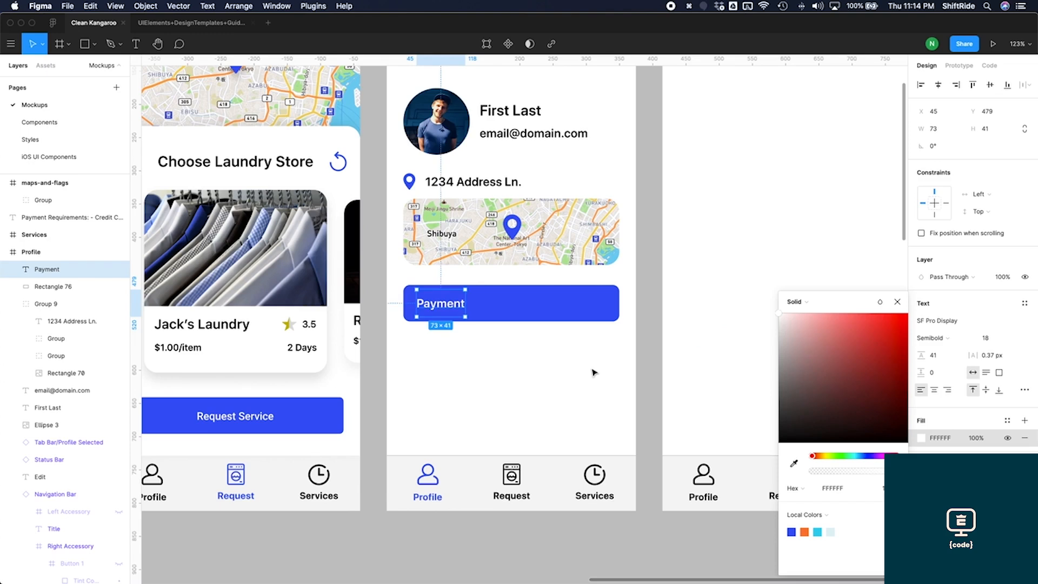
{"action": "left_click", "coordinate": [594, 372]}
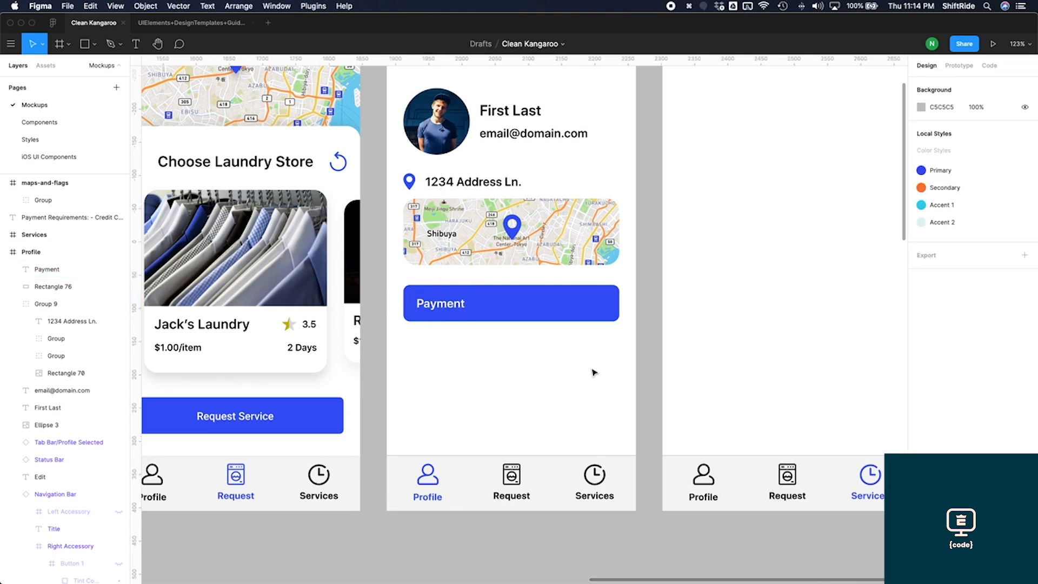
Step: Duplicate the "Payment" label to the rectangle's right end, widen its text box to 114 and right-align the text
{"action": "left_click", "coordinate": [453, 303]}
{"action": "key", "text": "super+d"}
{"action": "left_click_drag", "start_coordinate": [453, 304], "coordinate": [606, 310]}
{"action": "left_click_drag", "start_coordinate": [558, 303], "coordinate": [528, 302]}
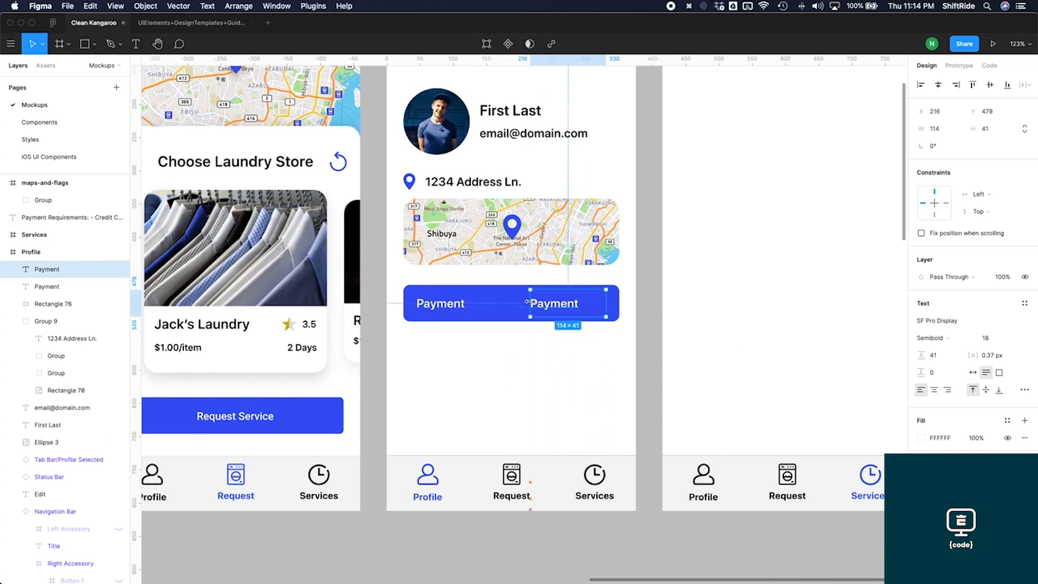
{"action": "left_click", "coordinate": [947, 390]}
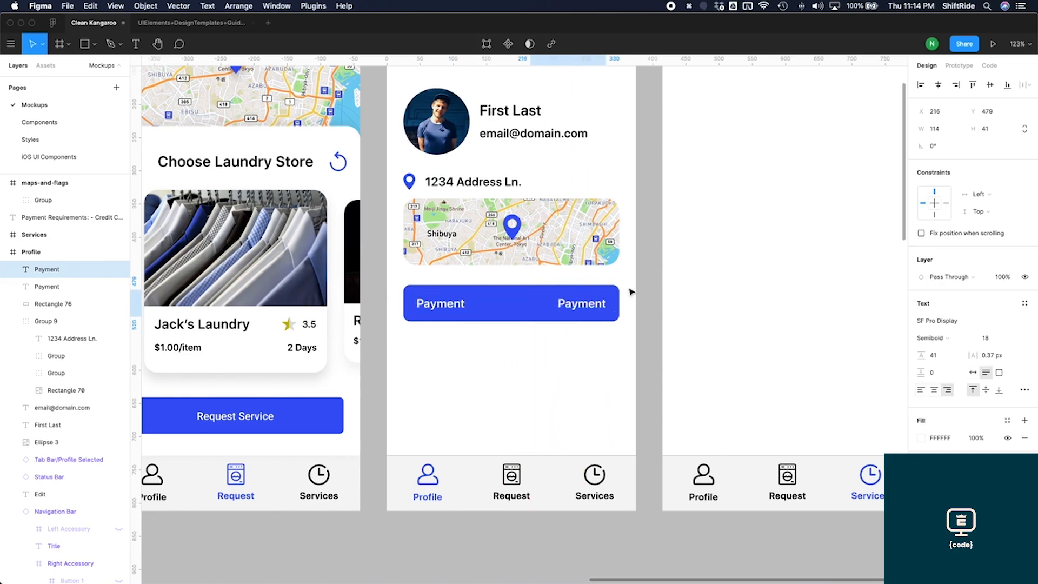
Step: Replace the right-hand label's text with a masked card number: four bullets followed by four placeholder digits
{"action": "double_click", "coordinate": [594, 305]}
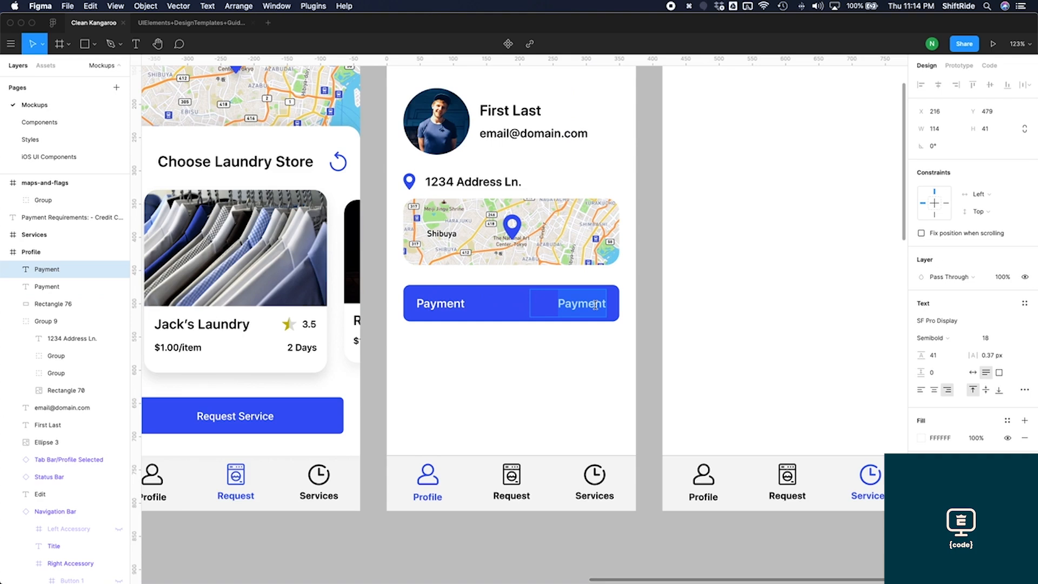
{"action": "type", "text": "•"}
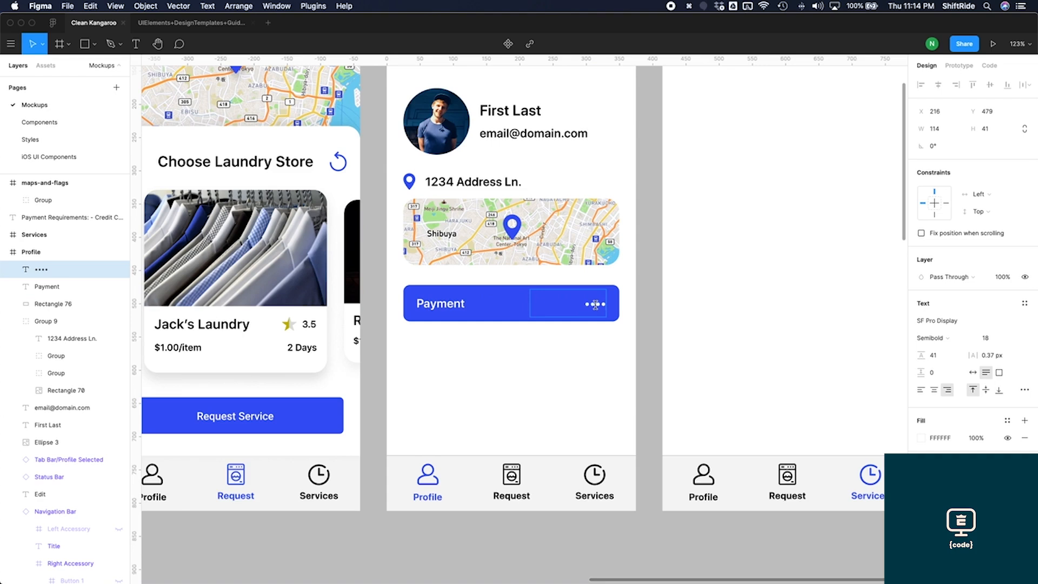
{"action": "type", "text": "••• 1234"}
{"action": "key", "text": "Escape"}
{"action": "left_click", "coordinate": [638, 369]}
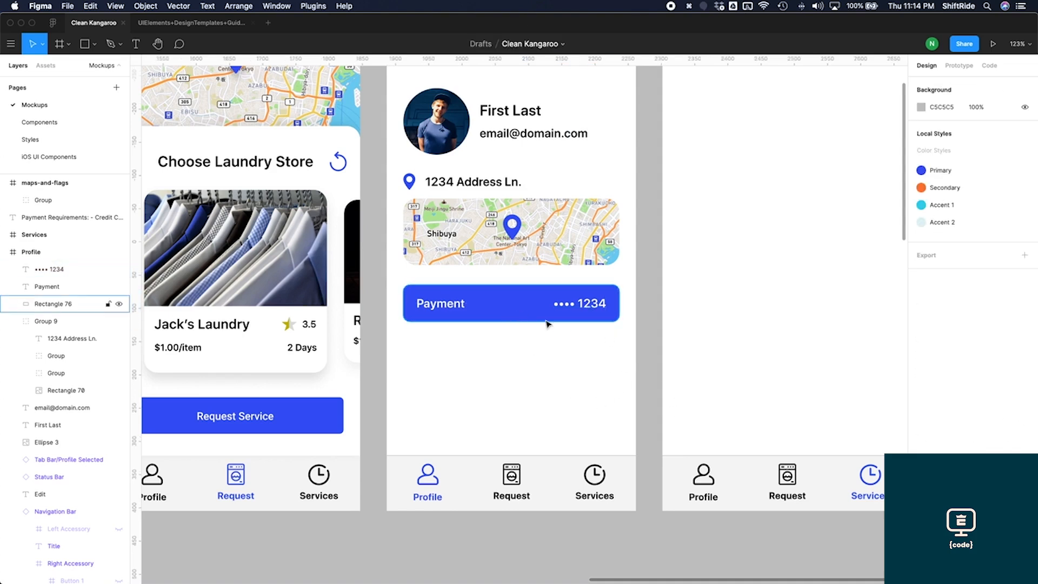
Step: Increase the blue rectangle's height to 65 and vertically centre both labels in it
{"action": "left_click", "coordinate": [507, 319]}
{"action": "left_click_drag", "start_coordinate": [512, 323], "coordinate": [512, 327]}
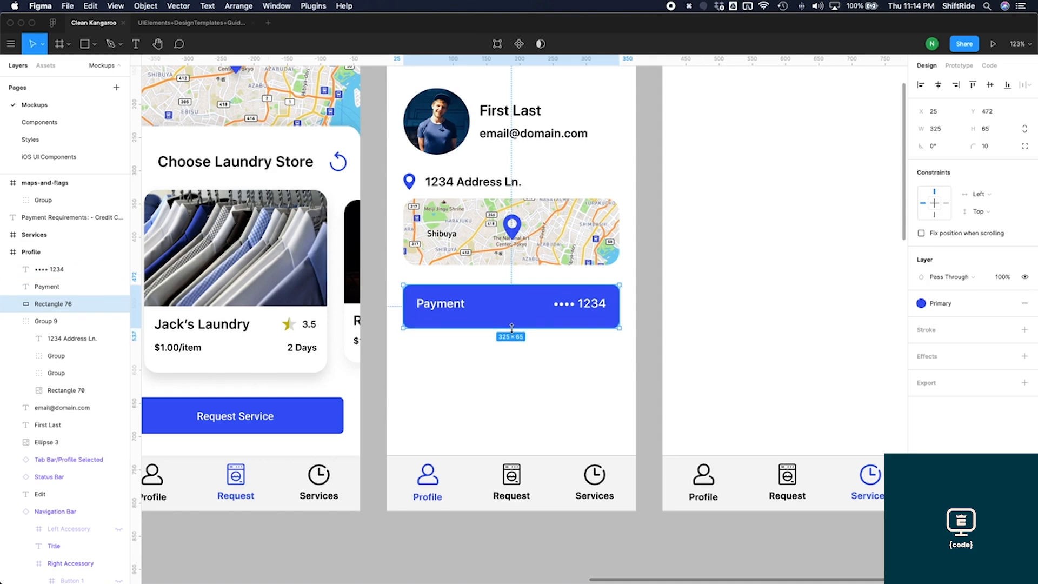
{"action": "left_click", "coordinate": [580, 303]}
{"action": "left_click", "coordinate": [442, 304], "text": "shift"}
{"action": "left_click", "coordinate": [503, 301], "text": "shift"}
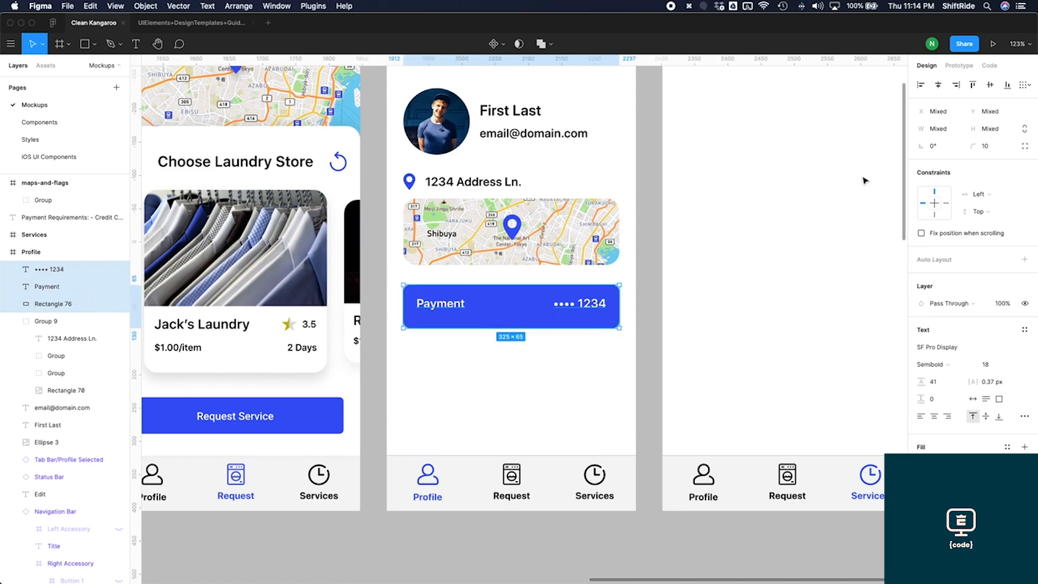
{"action": "left_click", "coordinate": [990, 86]}
Step: Group the blue rectangle with its two labels and name the group "Payment Button"
{"action": "key", "text": "super+g"}
{"action": "key", "text": "super+z"}
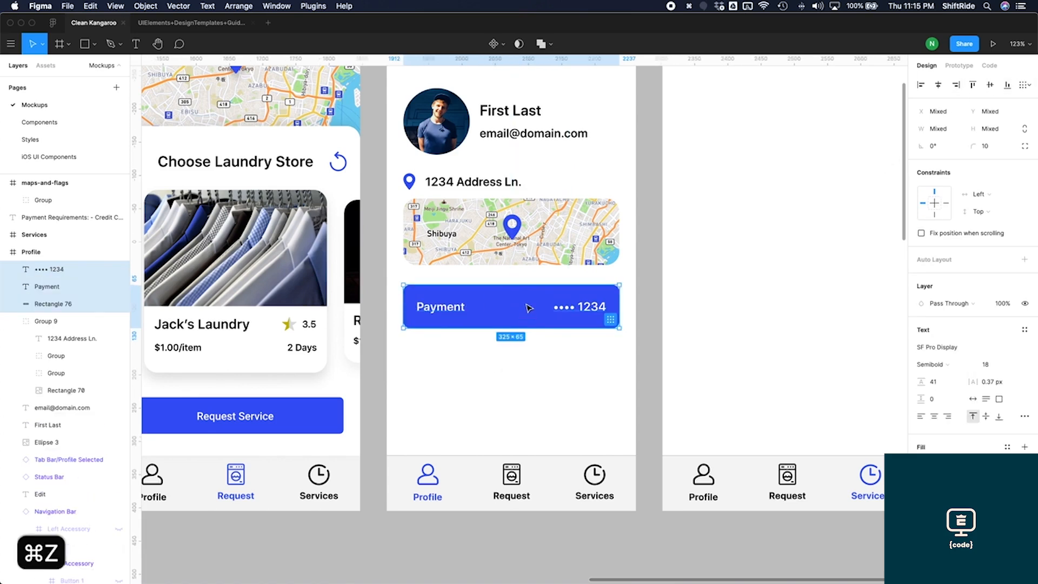
{"action": "key", "text": "super+g"}
{"action": "double_click", "coordinate": [51, 269]}
{"action": "type", "text": "Payment Butto"}
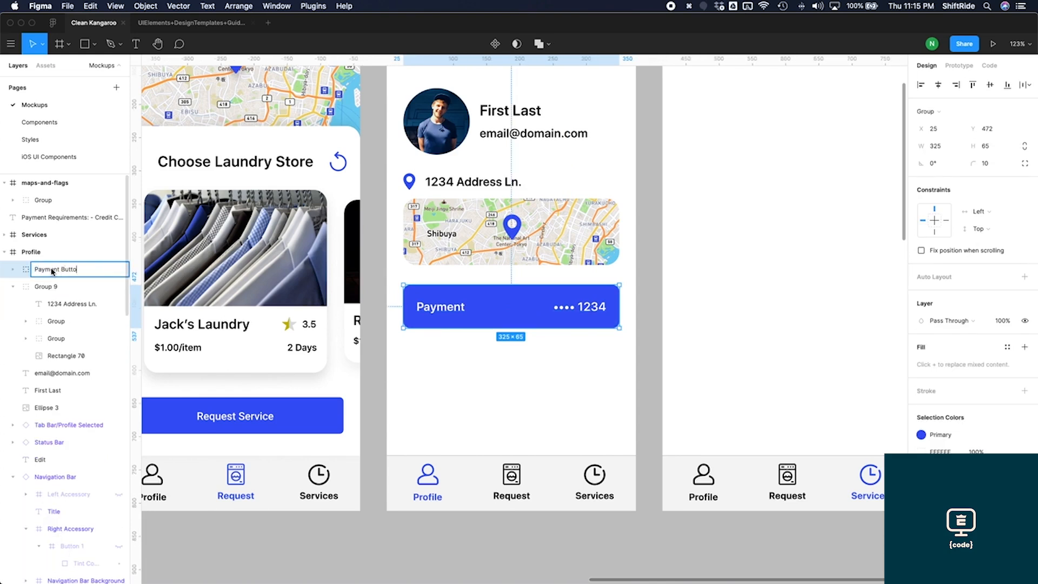
{"action": "type", "text": "n"}
{"action": "key", "text": "Return"}
Step: Duplicate the payment button 20 px below the original, change the copy's label to "Support" and delete its masked card number
{"action": "left_click_drag", "start_coordinate": [511, 308], "coordinate": [511, 365]}
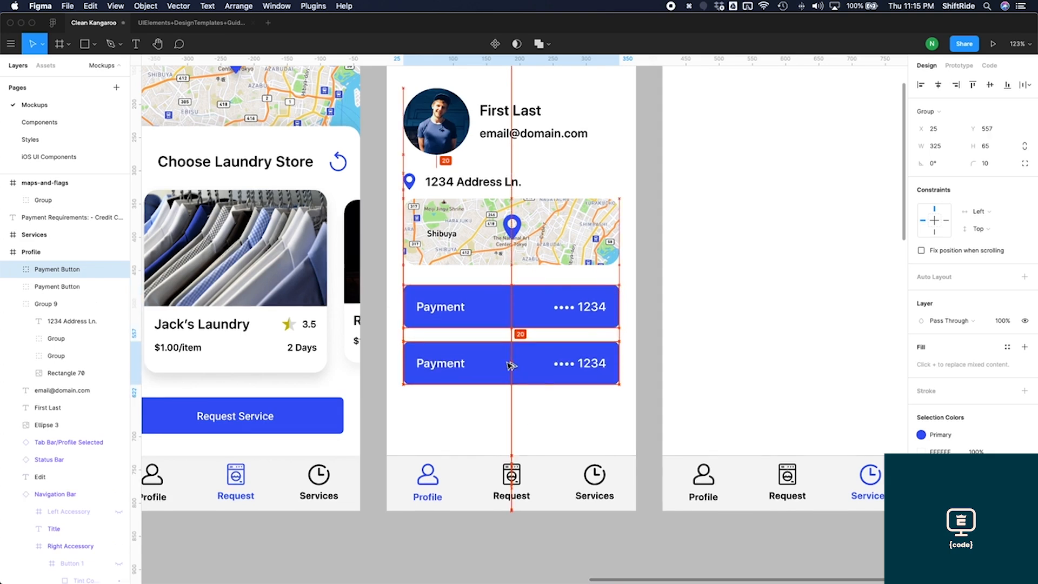
{"action": "double_click", "coordinate": [458, 367]}
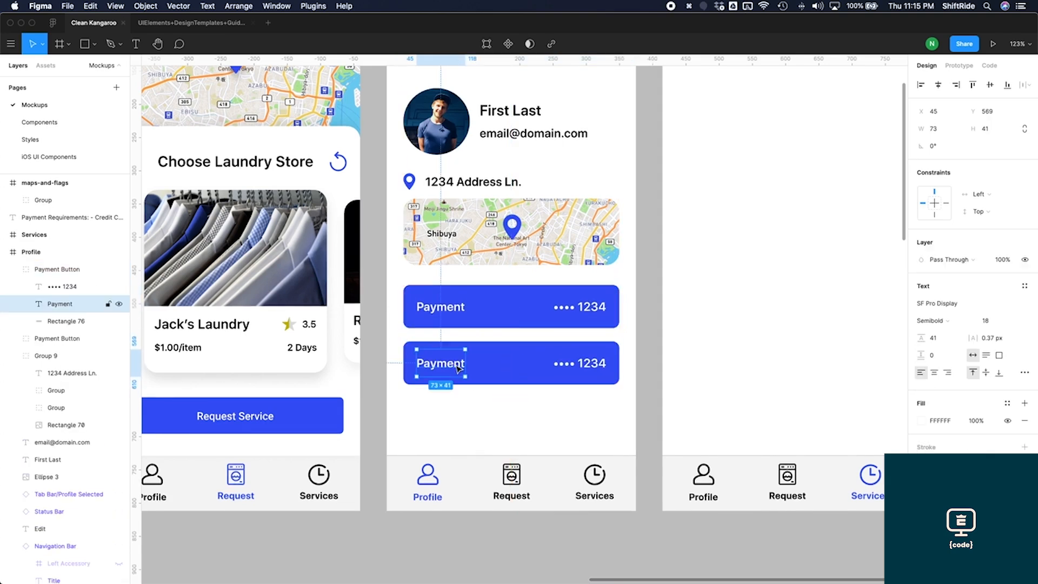
{"action": "double_click", "coordinate": [458, 368]}
{"action": "type", "text": "Support"}
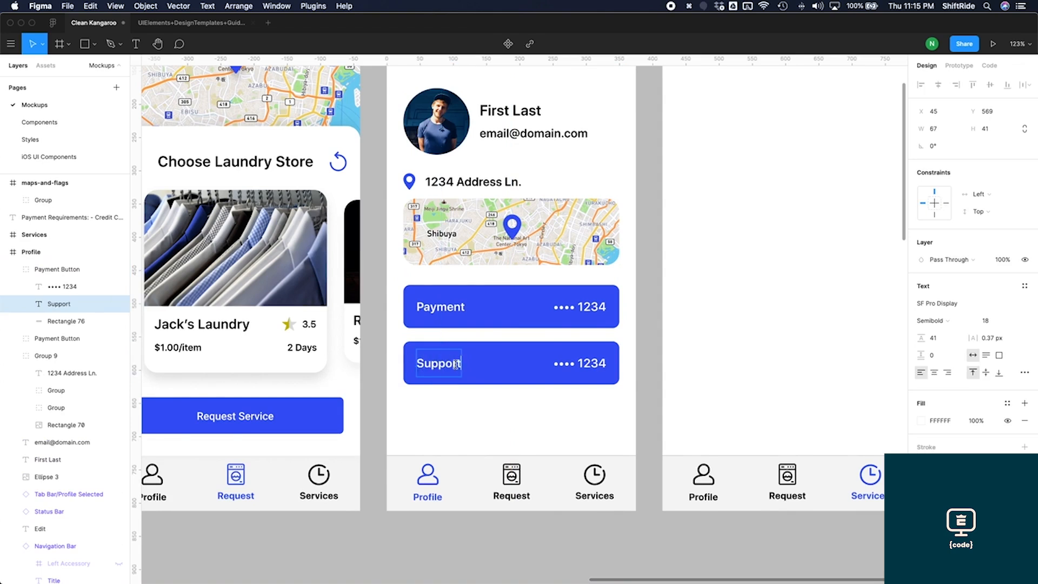
{"action": "left_click", "coordinate": [576, 370]}
{"action": "key", "text": "Delete"}
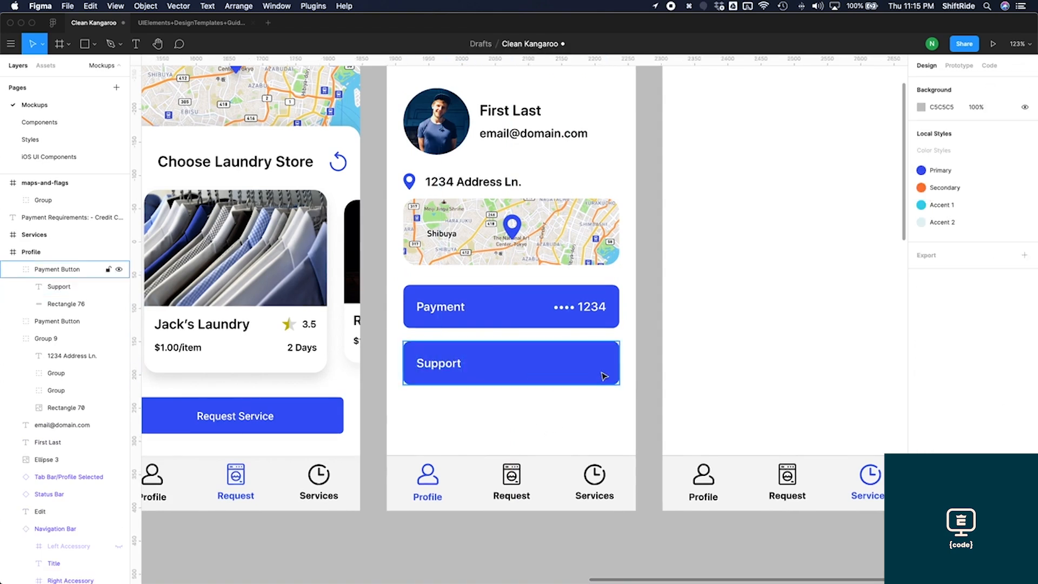
Step: Copy the question-mark icon from the Log In screen and place it at the Support button's right end
{"action": "scroll", "coordinate": [593, 408], "scroll_direction": "left", "scroll_amount": 20}
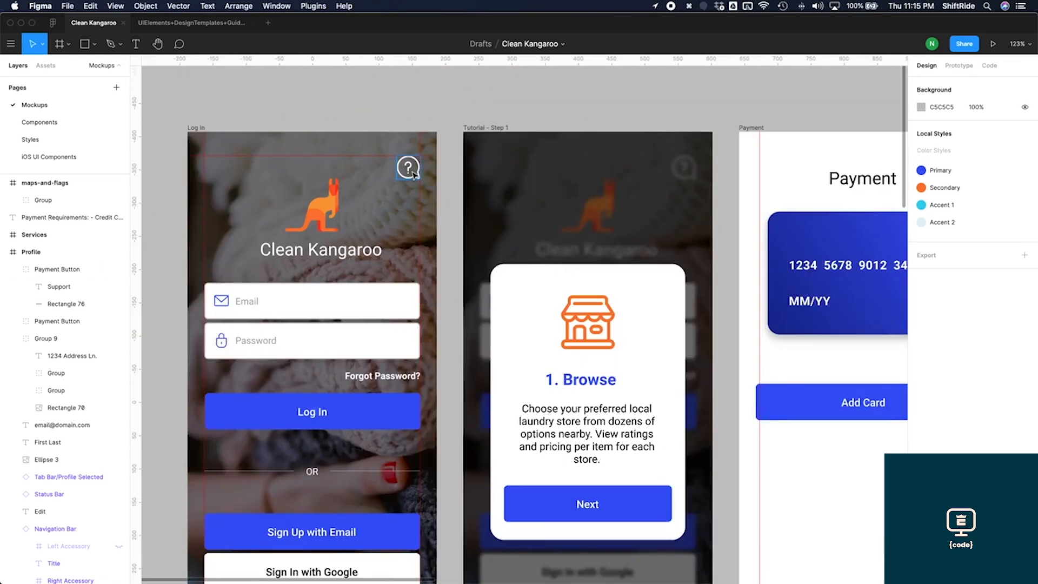
{"action": "left_click", "coordinate": [409, 169]}
{"action": "scroll", "coordinate": [411, 173], "scroll_direction": "right", "scroll_amount": 20}
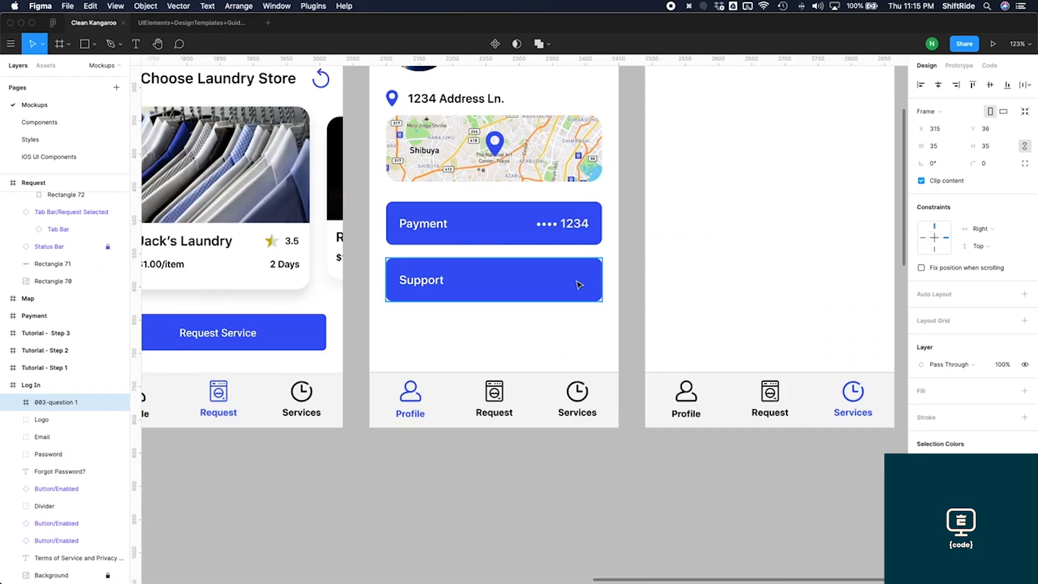
{"action": "left_click", "coordinate": [579, 285]}
{"action": "key", "text": "super+v"}
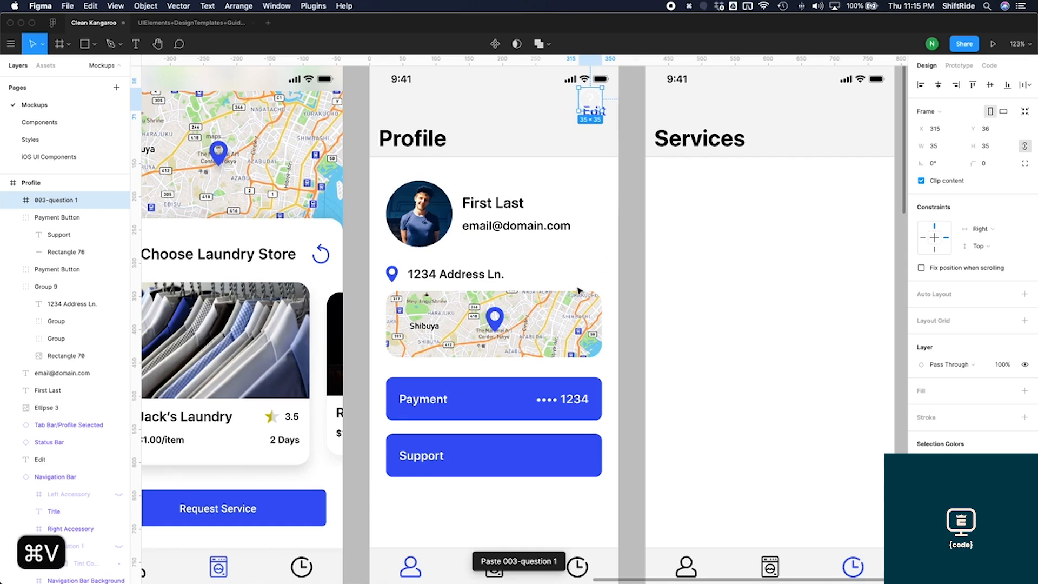
{"action": "left_click_drag", "start_coordinate": [589, 101], "coordinate": [581, 461]}
{"action": "scroll", "coordinate": [581, 461], "scroll_direction": "down", "scroll_amount": 3}
Step: Resize the question-mark icon to 28 × 28 and vertically centre it in the Support button
{"action": "left_click", "coordinate": [942, 147]}
{"action": "type", "text": "22"}
{"action": "key", "text": "Return"}
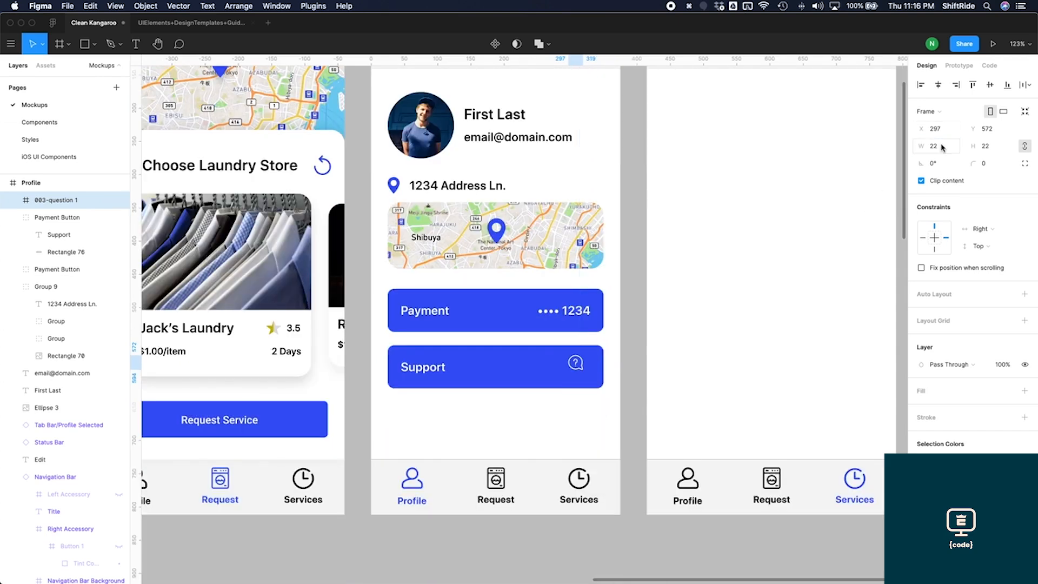
{"action": "key", "text": "Return"}
{"action": "left_click", "coordinate": [593, 366], "text": "shift"}
{"action": "left_click", "coordinate": [991, 86]}
Step: Align the question-mark icon's right edge with that of the masked card number in the Payment button
{"action": "left_click", "coordinate": [599, 411]}
{"action": "left_click", "coordinate": [581, 367]}
{"action": "left_click", "coordinate": [598, 374]}
{"action": "left_click", "coordinate": [588, 313]}
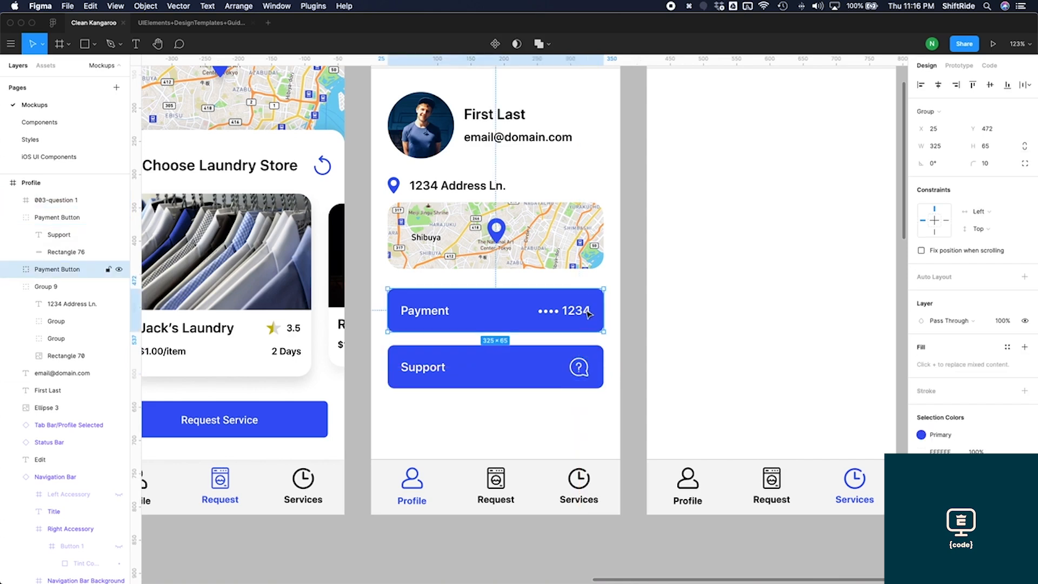
{"action": "double_click", "coordinate": [588, 313]}
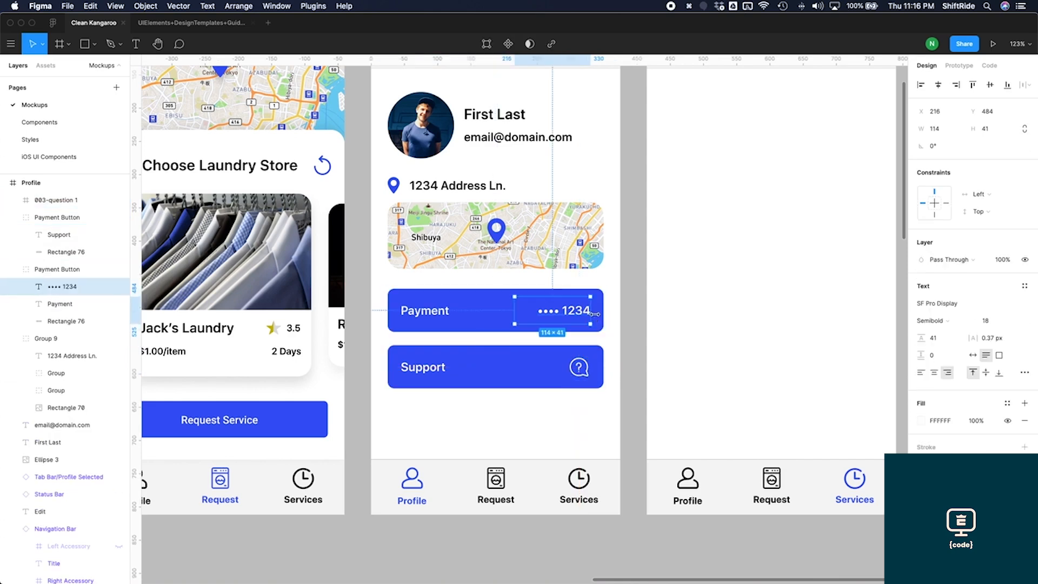
{"action": "left_click", "coordinate": [588, 371]}
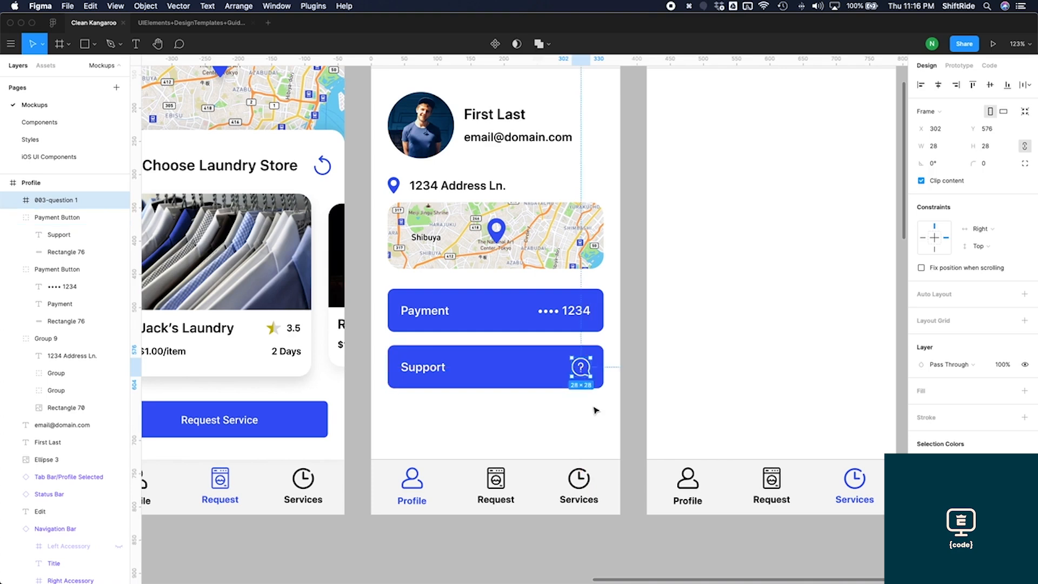
{"action": "left_click", "coordinate": [596, 410]}
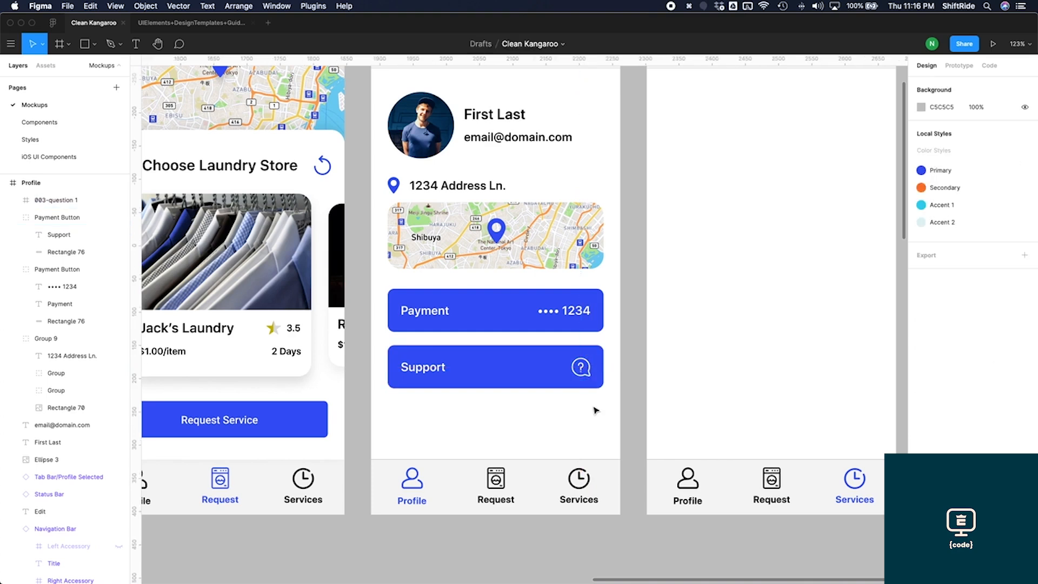
Step: Duplicate the Support button group and place the copy directly below it, at about X 27, Y 642
{"action": "left_click", "coordinate": [515, 379]}
{"action": "key", "text": "super+d"}
{"action": "left_click_drag", "start_coordinate": [523, 371], "coordinate": [525, 431]}
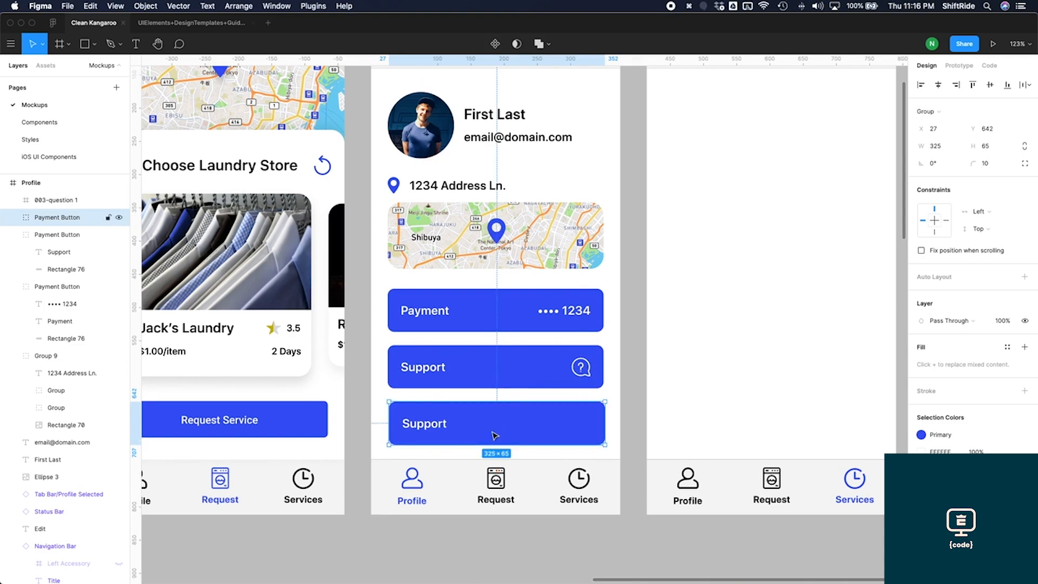
Step: Move the question-mark icon into the middle button's group and rename that group "Support Button"
{"action": "left_click", "coordinate": [580, 367]}
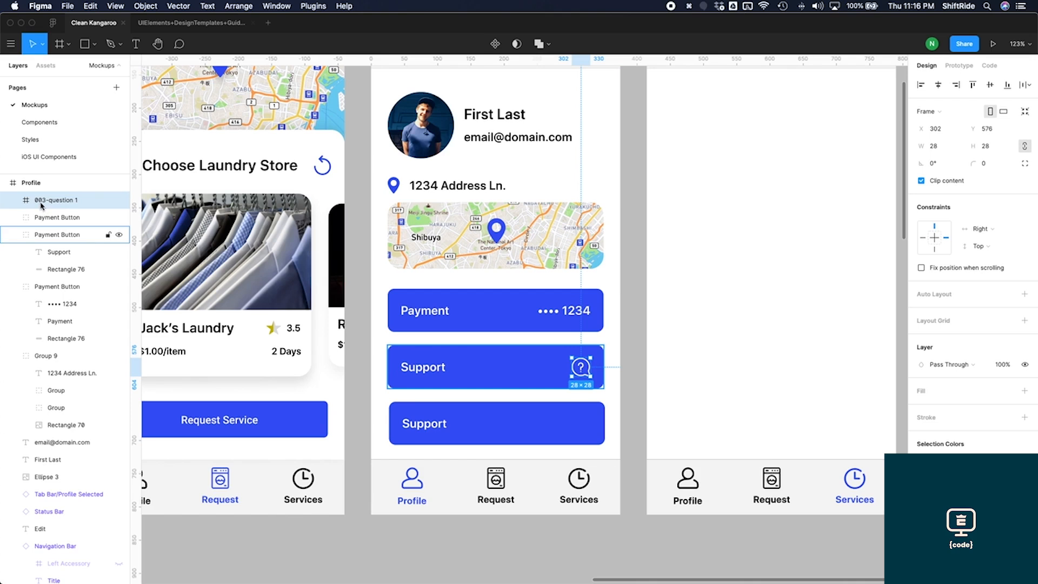
{"action": "left_click_drag", "start_coordinate": [64, 247], "coordinate": [62, 242]}
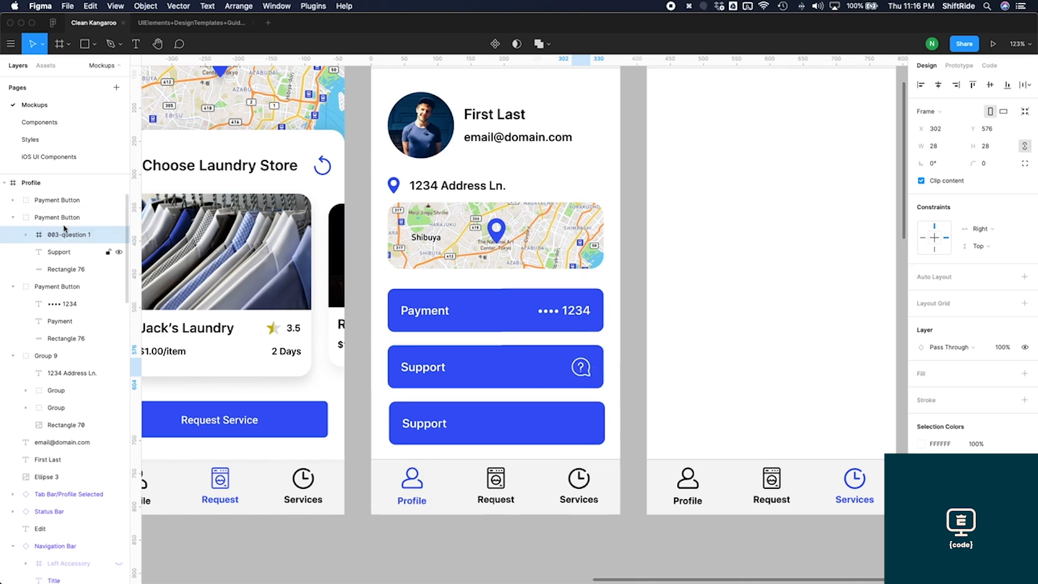
{"action": "left_click", "coordinate": [54, 221]}
{"action": "double_click", "coordinate": [52, 221]}
{"action": "type", "text": "Support Button"}
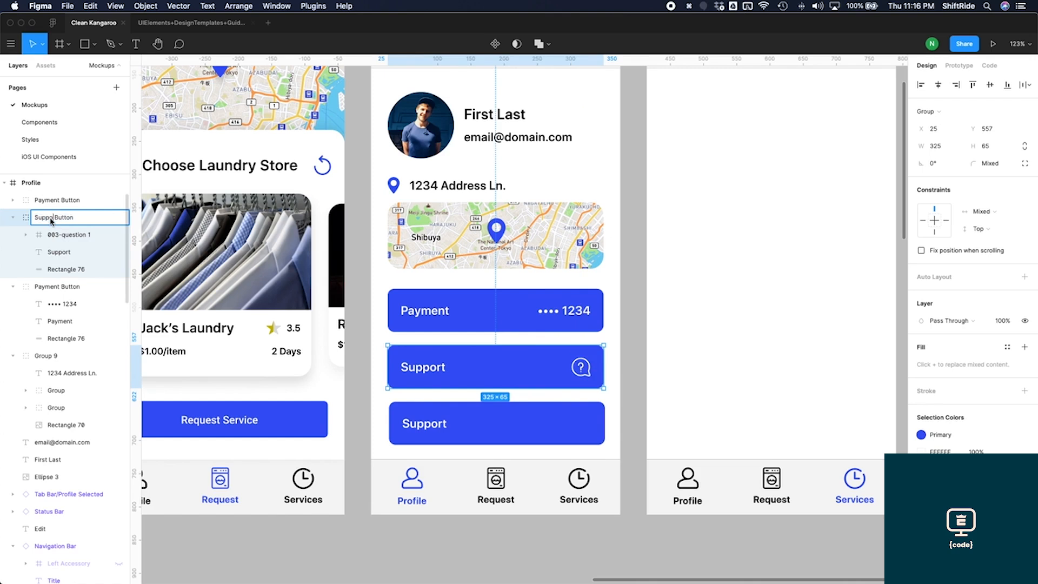
{"action": "key", "text": "Return"}
Step: Change the lowest button's label to "Logout"
{"action": "double_click", "coordinate": [443, 429]}
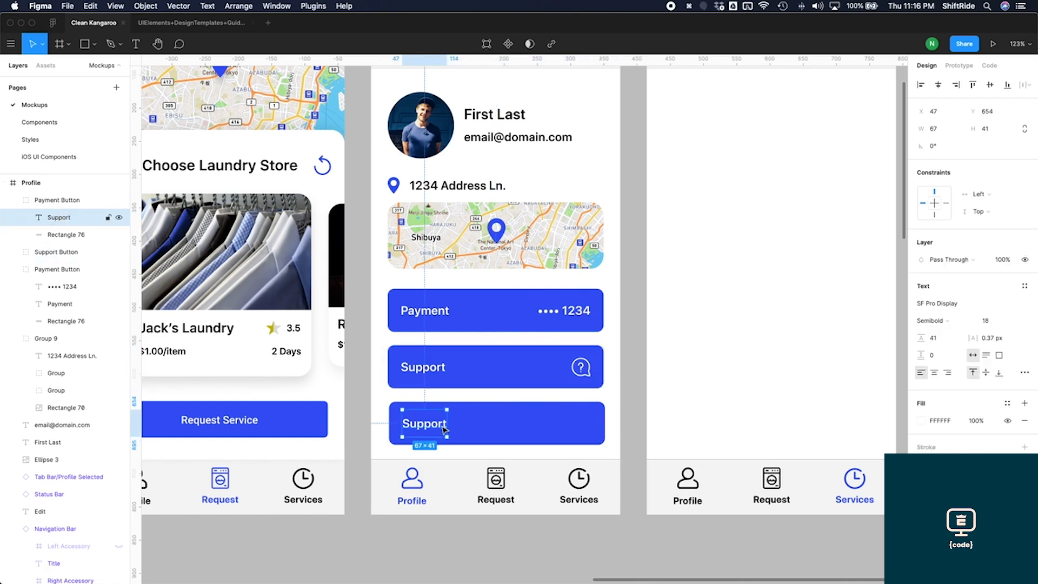
{"action": "double_click", "coordinate": [442, 425]}
{"action": "type", "text": "Login"}
{"action": "key", "text": "BackSpace"}
{"action": "key", "text": "BackSpace"}
{"action": "type", "text": "out"}
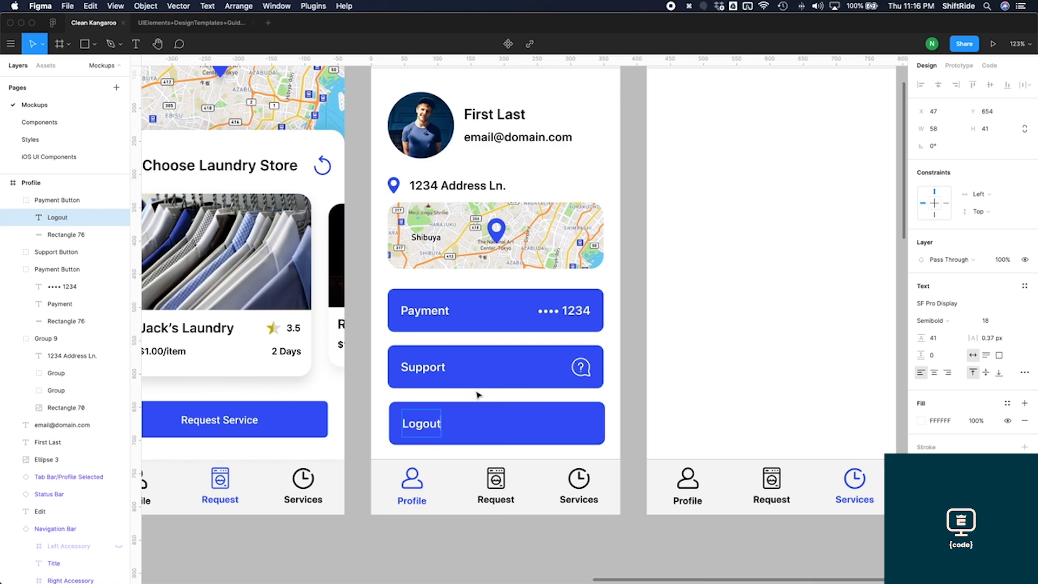
{"action": "left_click", "coordinate": [486, 397]}
Step: Draw a horizontal right-pointing arrow about 24 px long at the Logout button's right end
{"action": "left_click", "coordinate": [91, 46]}
{"action": "left_click", "coordinate": [103, 94]}
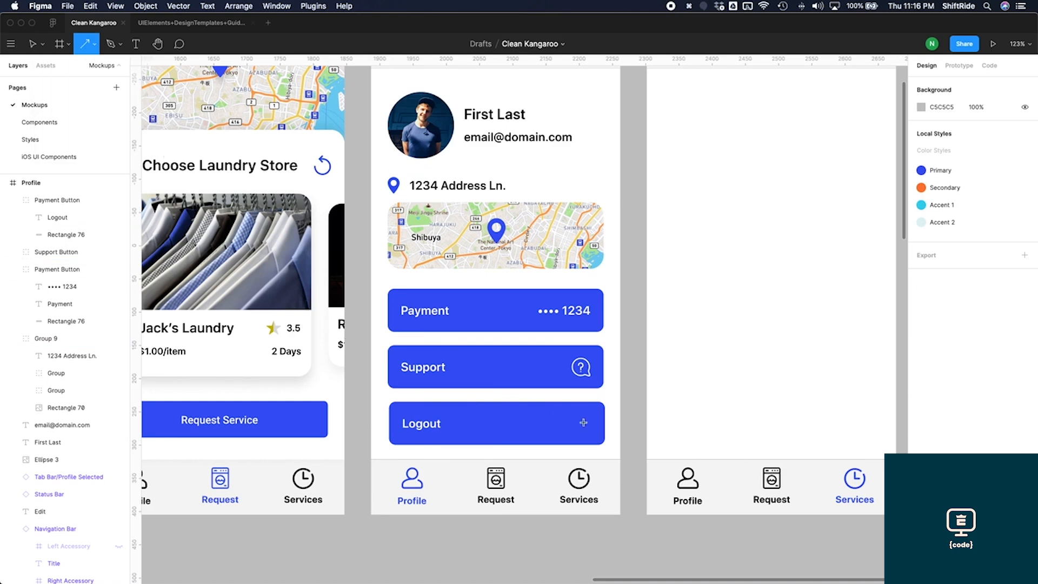
{"action": "left_click_drag", "start_coordinate": [574, 422], "coordinate": [589, 422]}
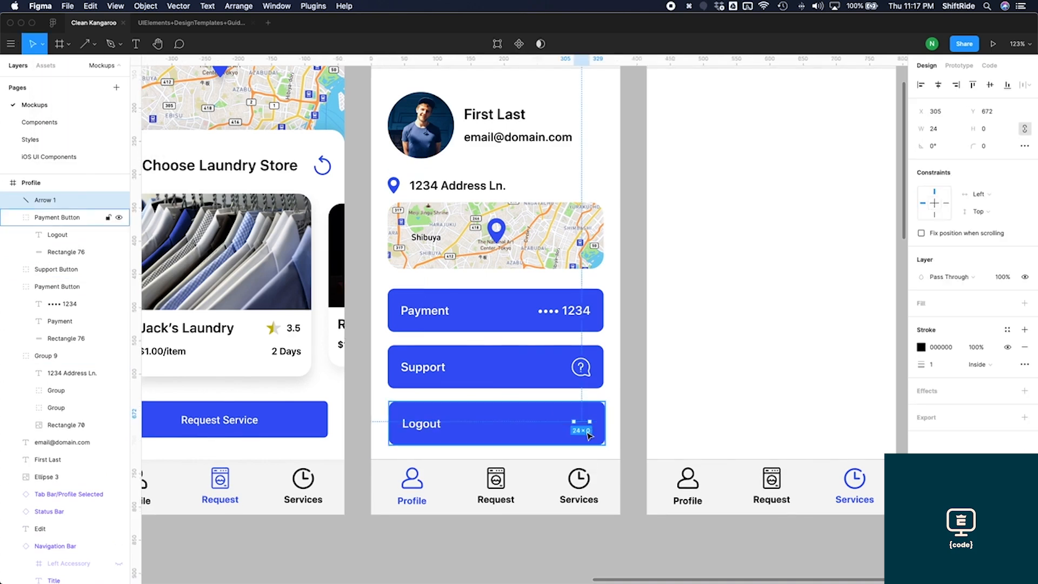
{"action": "scroll", "coordinate": [589, 433], "scroll_direction": "up", "scroll_amount": 2}
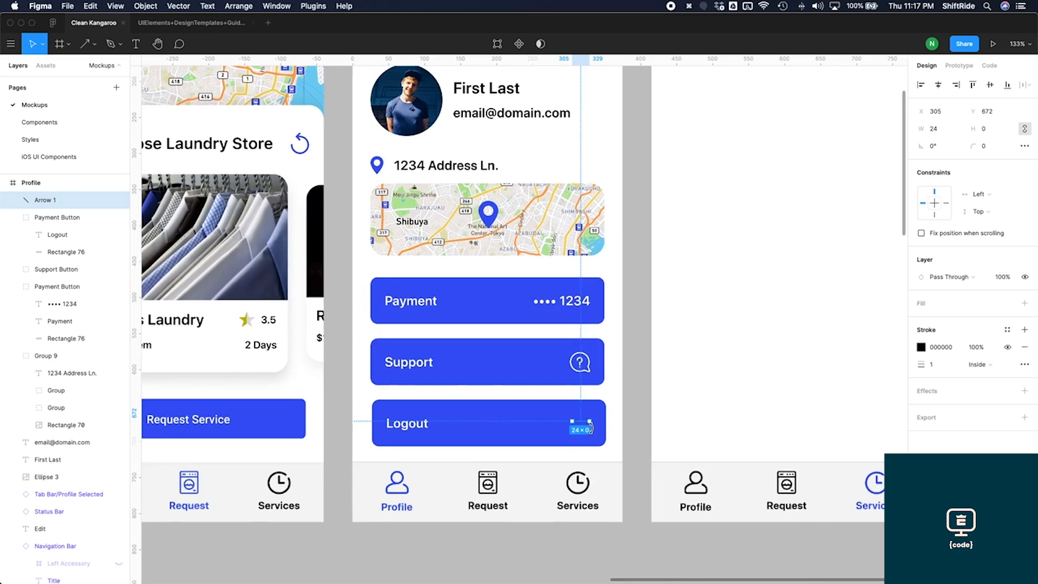
{"action": "scroll", "coordinate": [589, 428], "scroll_direction": "up", "scroll_amount": 5}
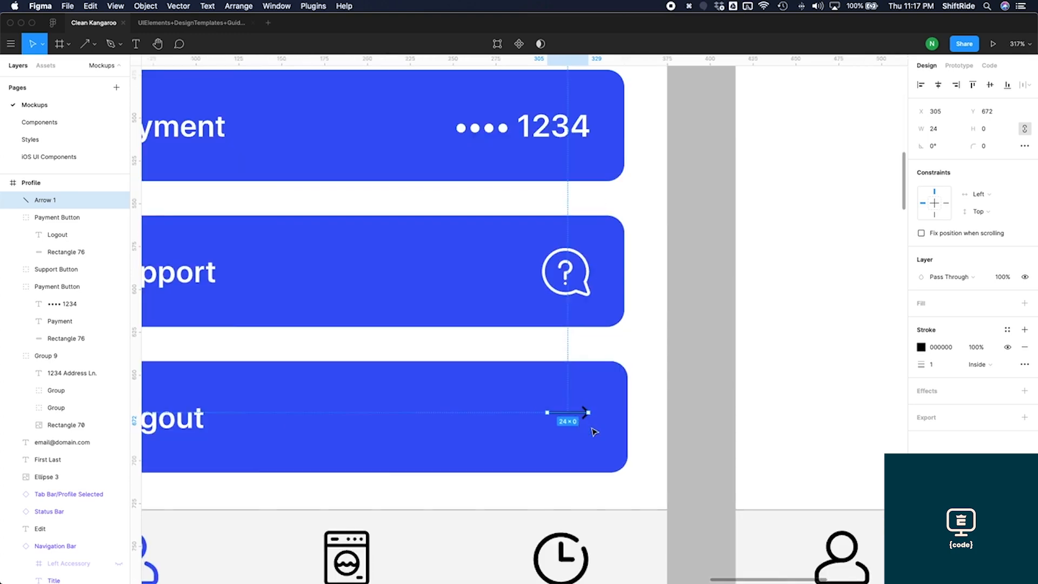
Step: Set the arrow's stroke thickness to 3 and its stroke colour to FFFFFF
{"action": "left_click", "coordinate": [934, 366]}
{"action": "type", "text": "3"}
{"action": "key", "text": "Return"}
{"action": "left_click", "coordinate": [919, 347]}
{"action": "mouse_move", "coordinate": [778, 440]}
{"action": "left_mouse_down"}
{"action": "mouse_move", "coordinate": [748, 301]}
{"action": "mouse_move", "coordinate": [725, 273]}
{"action": "left_mouse_up"}
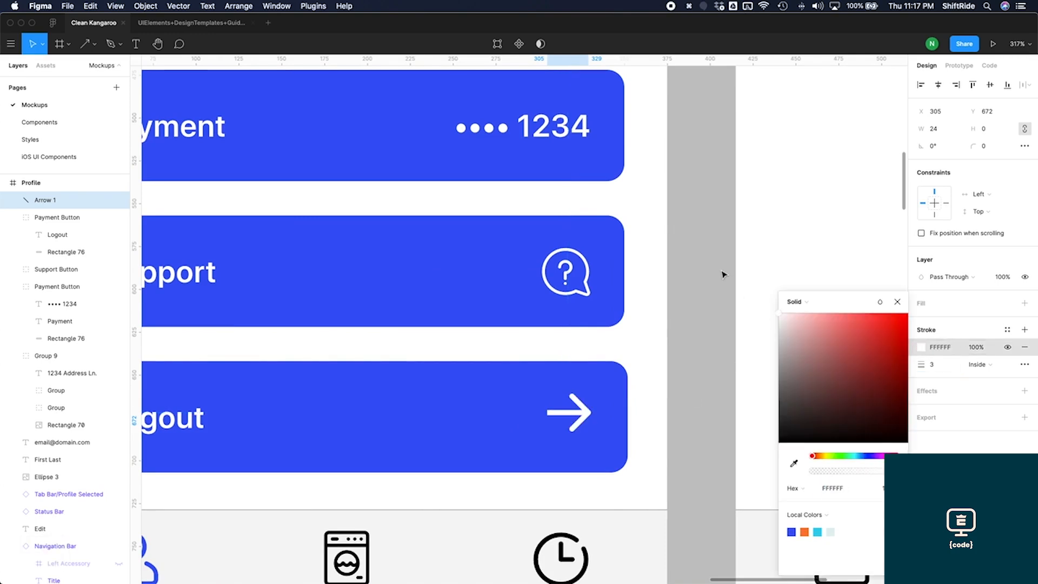
{"action": "left_click", "coordinate": [710, 390]}
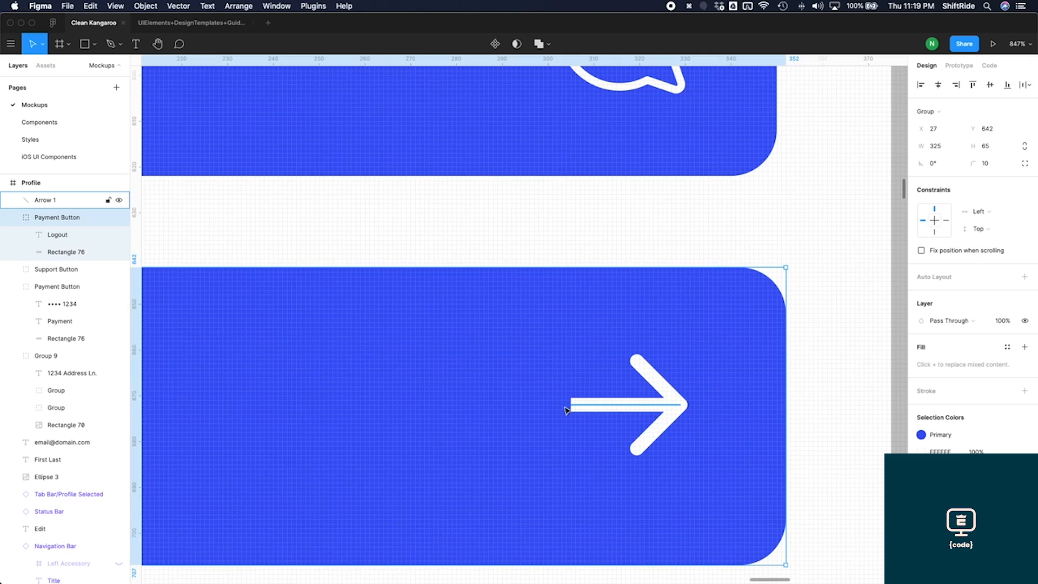
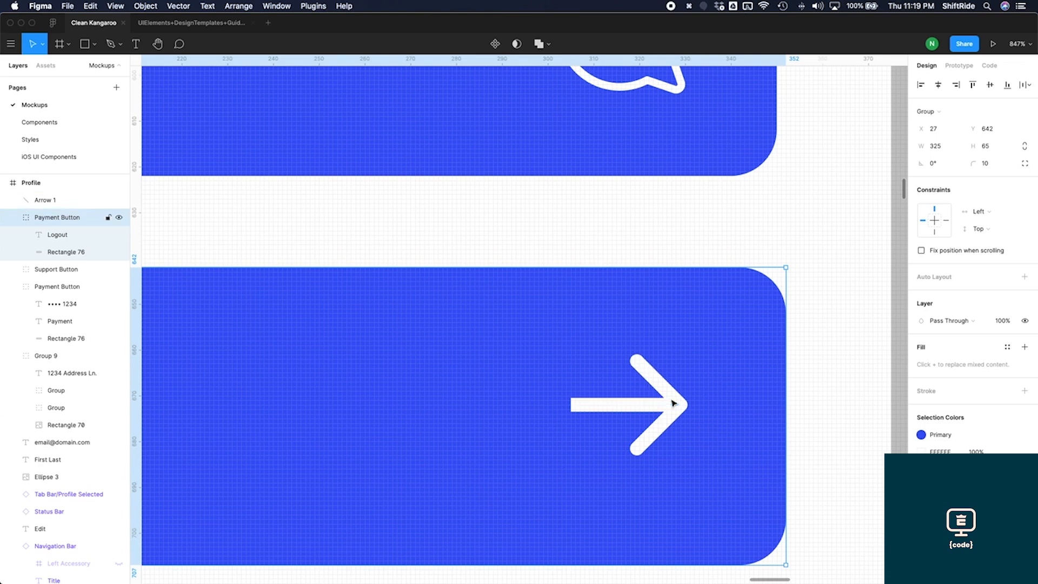
Step: Give the tail end point of the Logout arrow a Round stroke cap
{"action": "double_click", "coordinate": [619, 409]}
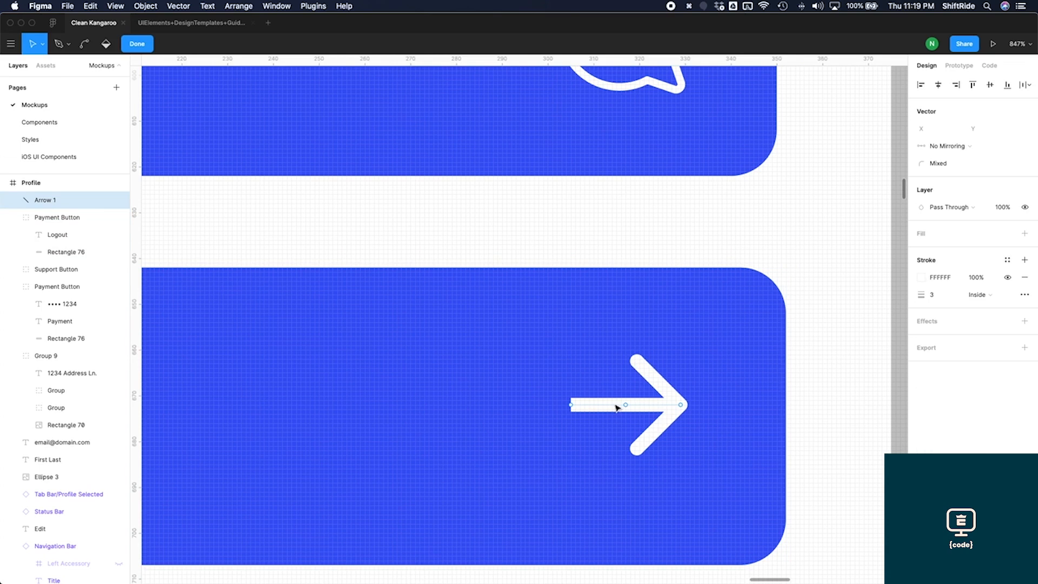
{"action": "key", "text": "super+z"}
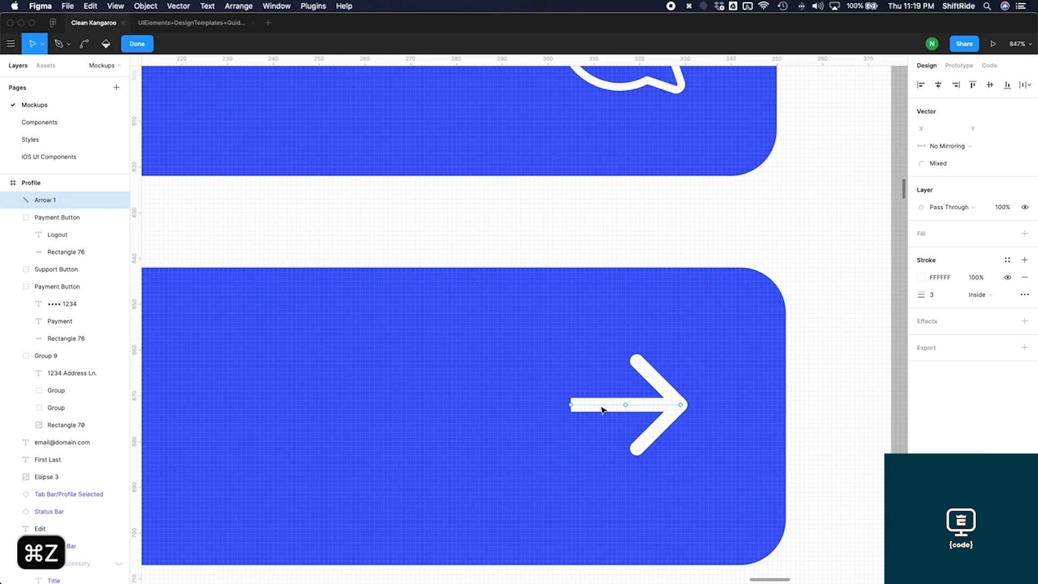
{"action": "left_click", "coordinate": [571, 406]}
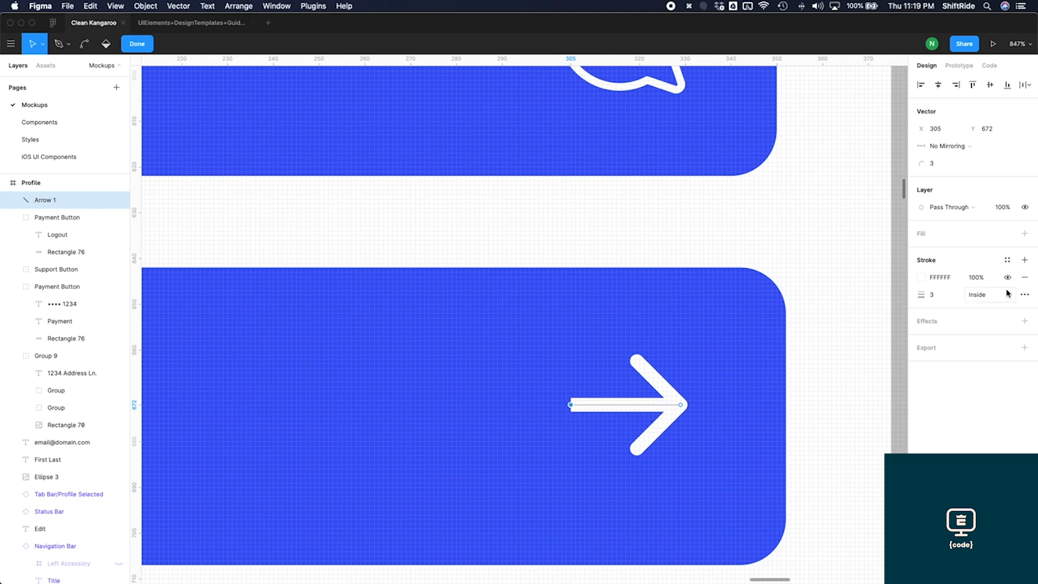
{"action": "left_click", "coordinate": [1023, 296]}
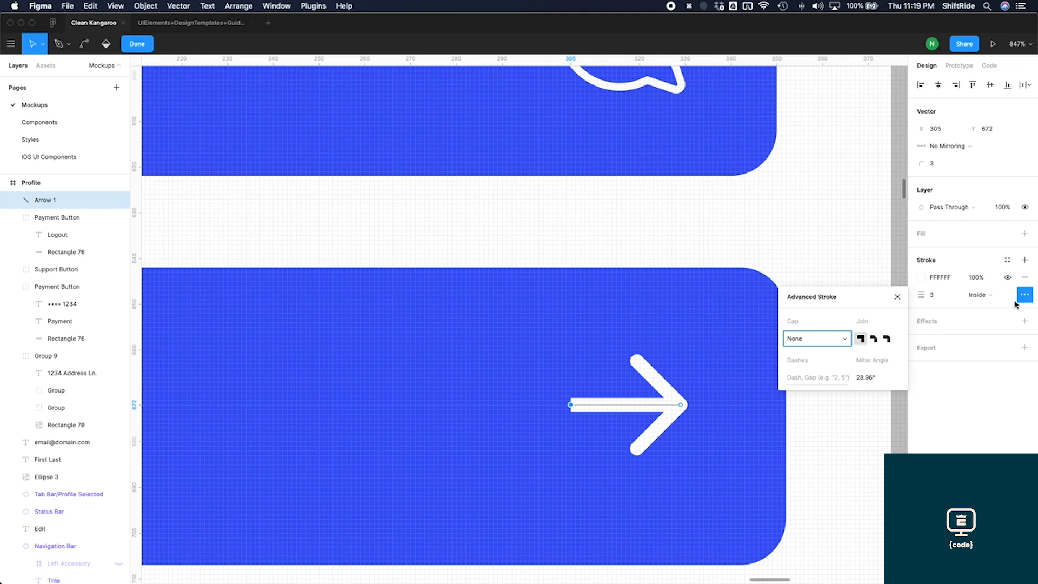
{"action": "left_click", "coordinate": [834, 342]}
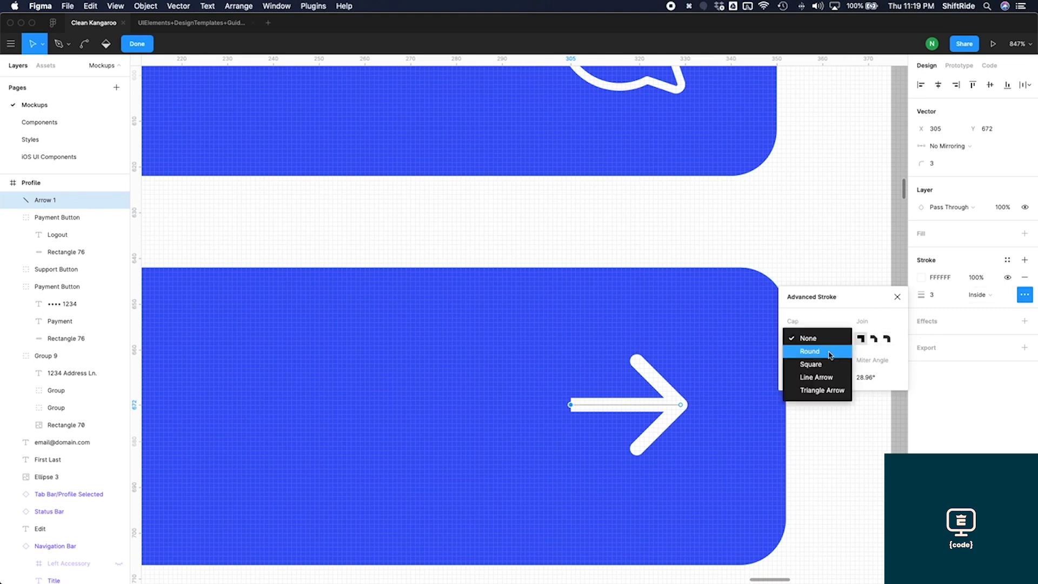
{"action": "left_click", "coordinate": [831, 352]}
{"action": "left_click", "coordinate": [898, 297]}
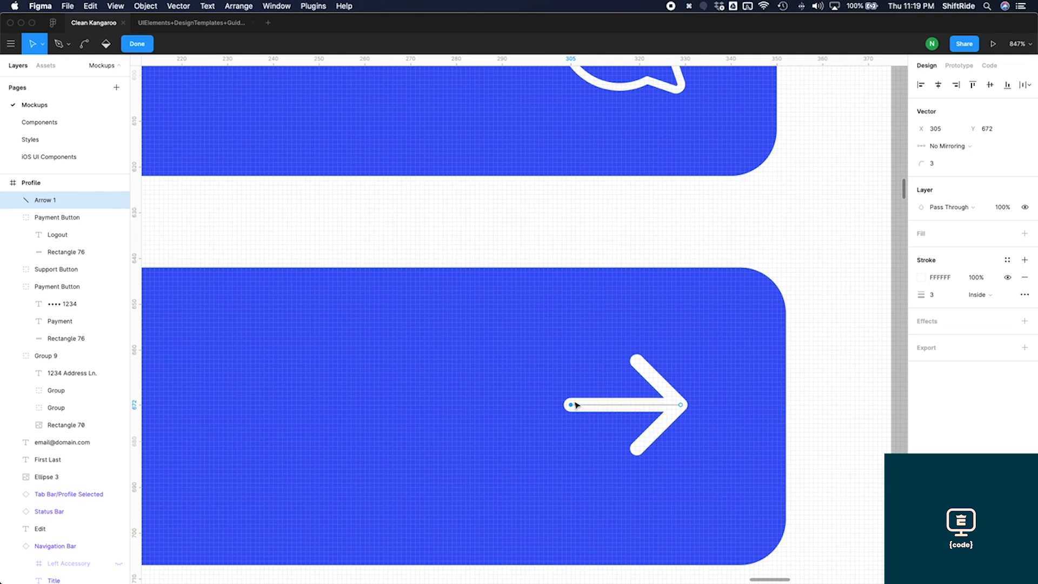
{"action": "scroll", "coordinate": [680, 419], "scroll_direction": "down", "scroll_amount": 3}
{"action": "scroll", "coordinate": [680, 420], "scroll_direction": "down", "scroll_amount": 3}
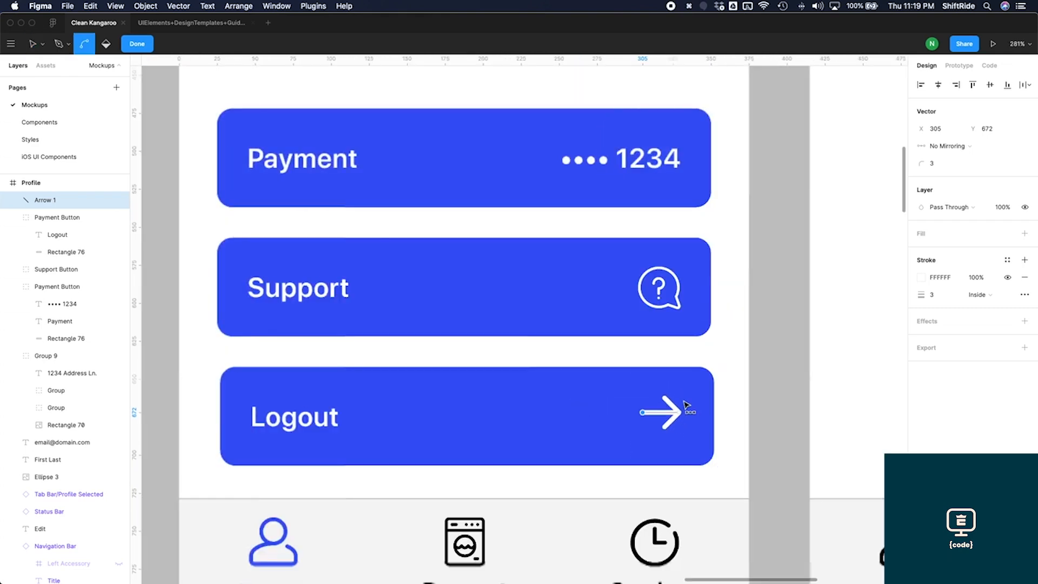
{"action": "scroll", "coordinate": [686, 403], "scroll_direction": "down", "scroll_amount": 2}
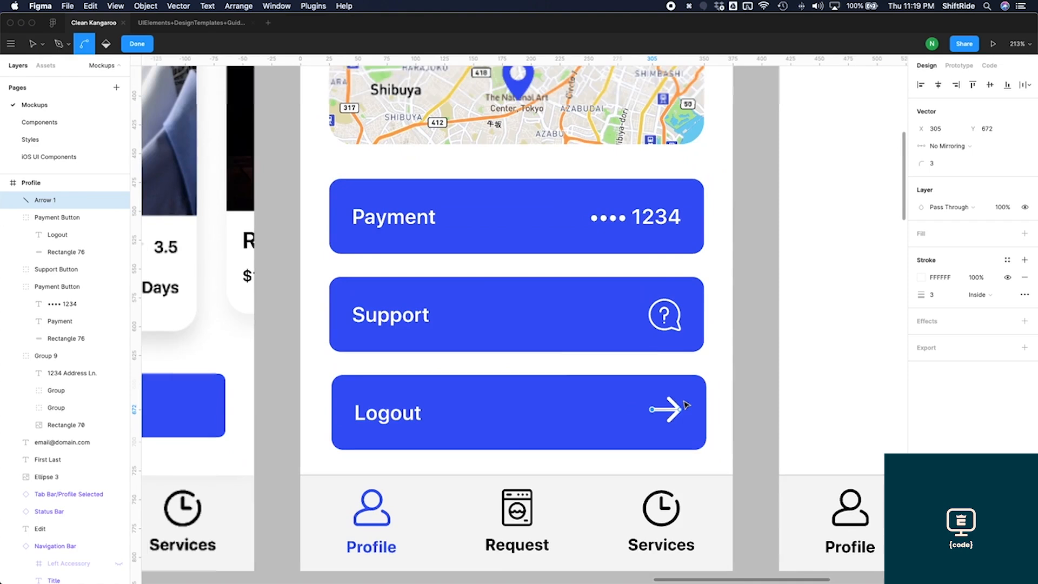
Step: Finish editing the arrow and centre it vertically on the Logout button
{"action": "scroll", "coordinate": [756, 413], "scroll_direction": "down", "scroll_amount": 2}
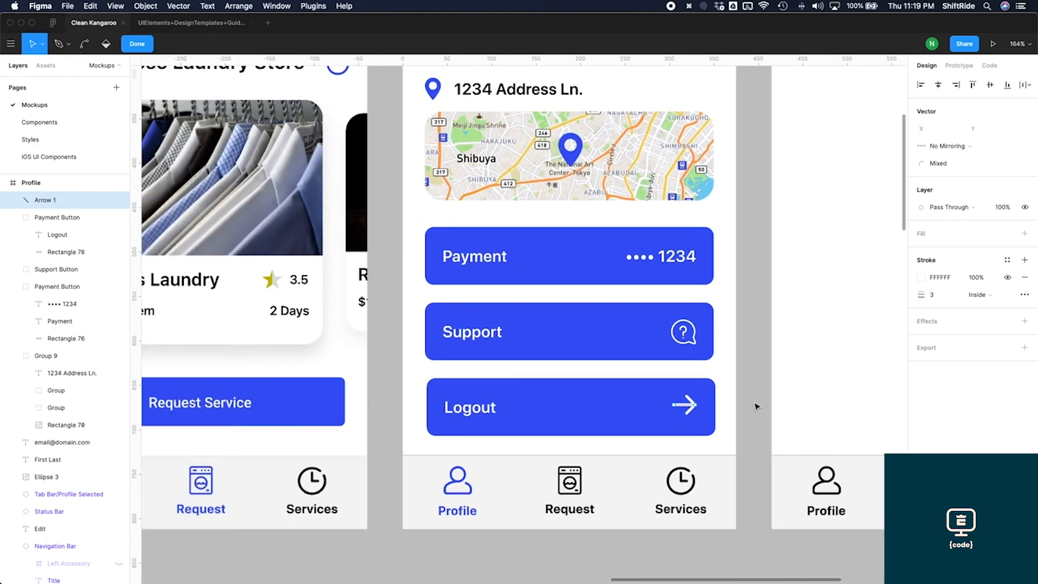
{"action": "key", "text": "Escape"}
{"action": "key", "text": "Escape"}
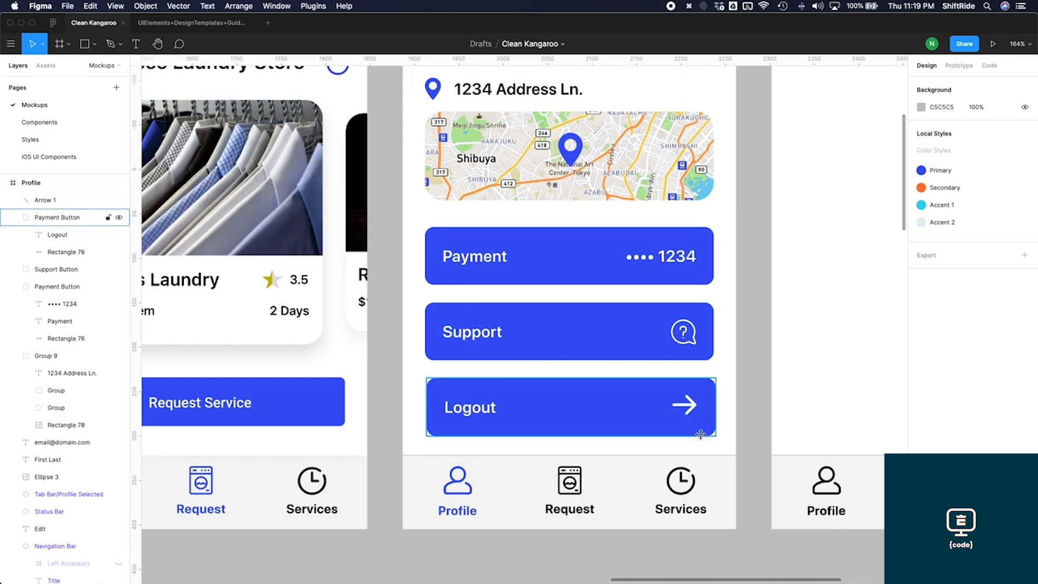
{"action": "left_click", "coordinate": [694, 406]}
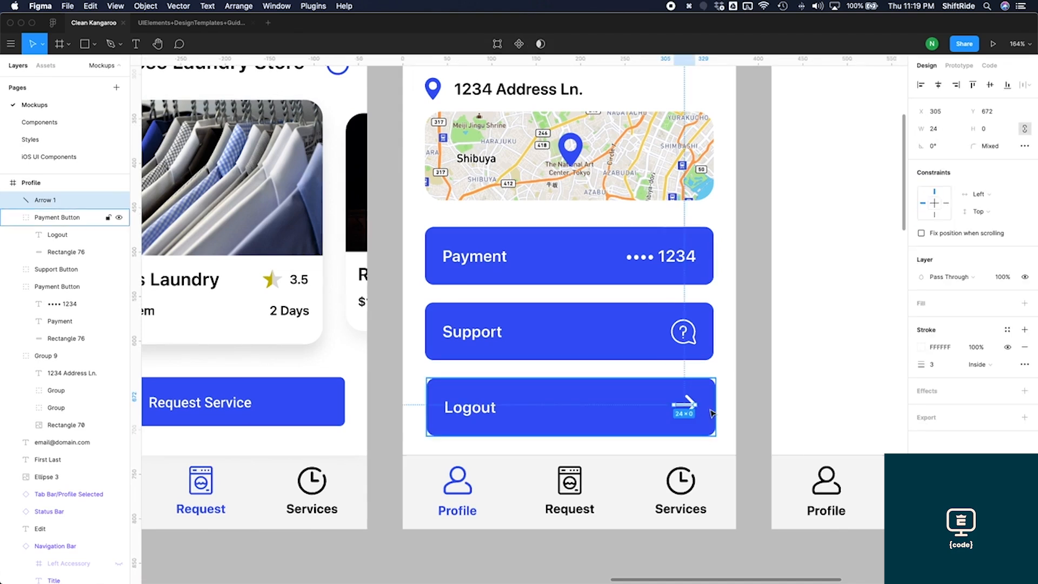
{"action": "left_click", "coordinate": [712, 413], "text": "shift"}
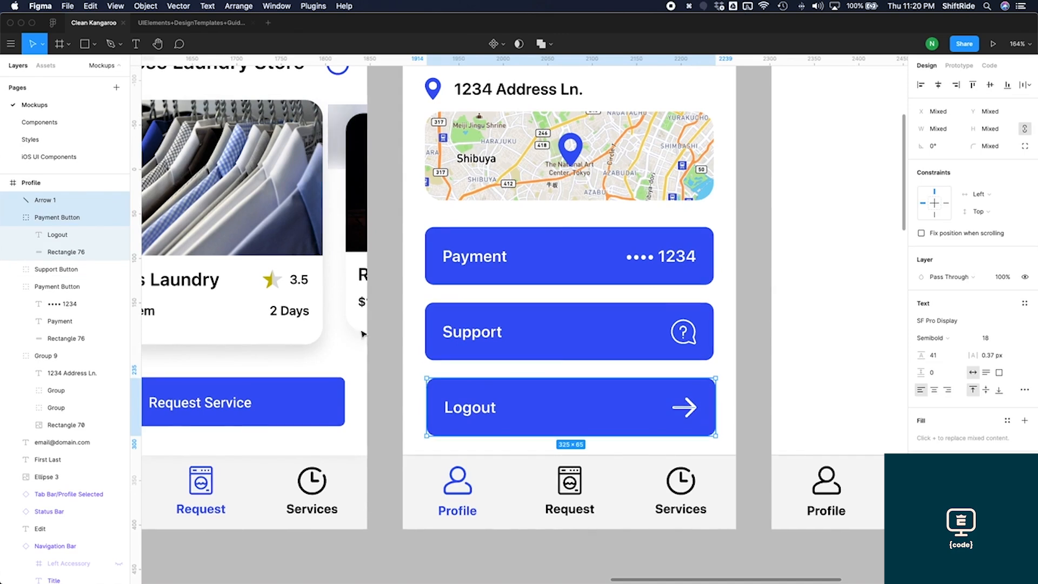
Step: Move the arrow layer into the lowest button's group and rename that group "Logout Button"
{"action": "left_click", "coordinate": [48, 202]}
{"action": "left_click_drag", "start_coordinate": [70, 230], "coordinate": [64, 230]}
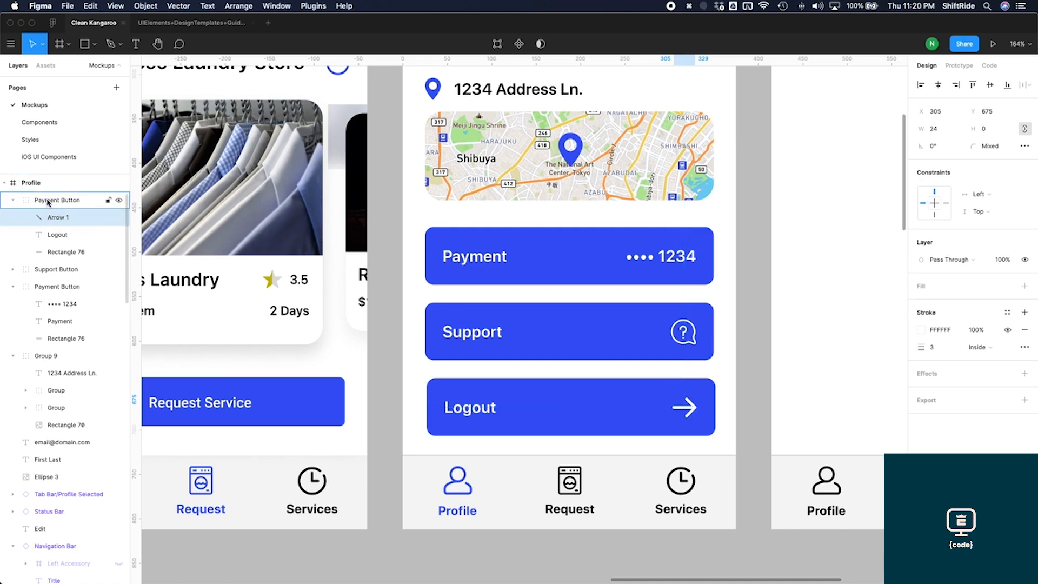
{"action": "double_click", "coordinate": [48, 202]}
{"action": "double_click", "coordinate": [49, 201]}
{"action": "type", "text": "Logout"}
{"action": "key", "text": "Return"}
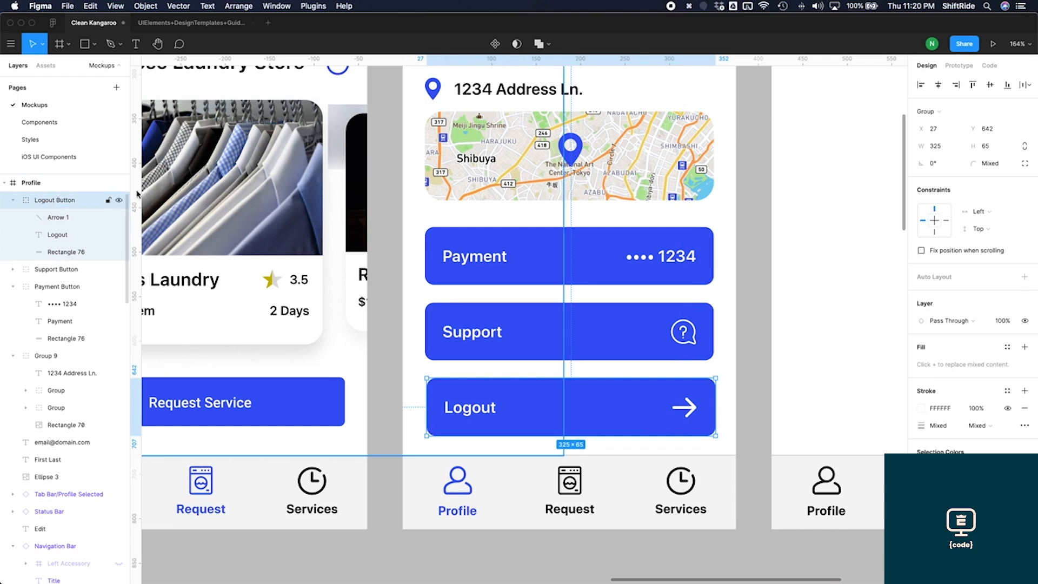
Step: Nudge the arrow inside the Logout button 3 px to the right
{"action": "double_click", "coordinate": [699, 412]}
{"action": "key", "text": "Right"}
{"action": "key", "text": "Right"}
{"action": "key", "text": "Right"}
{"action": "key", "text": "alt"}
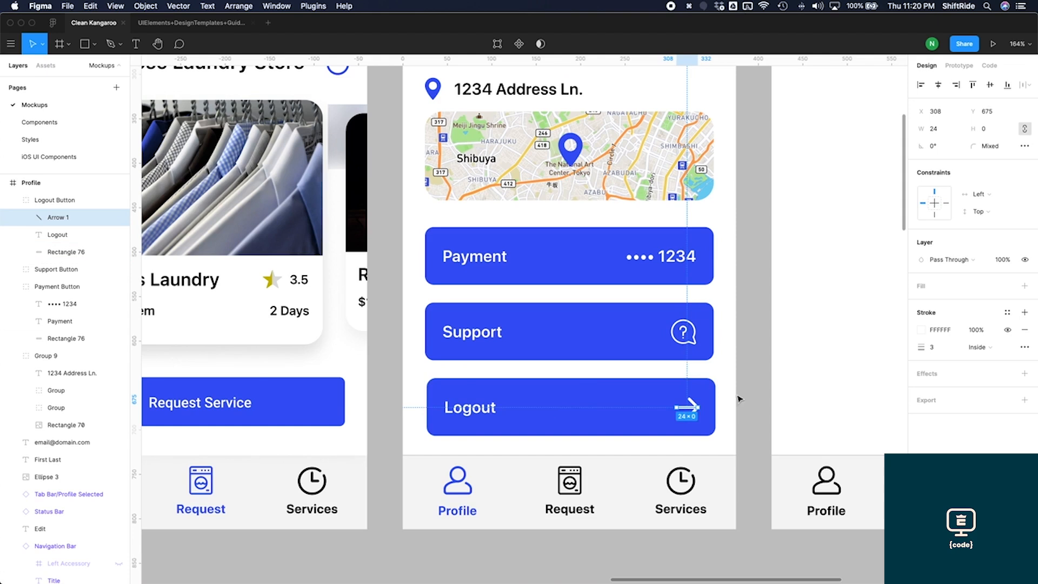
{"action": "left_click", "coordinate": [754, 398]}
Step: Recolour the Logout button's blue background with the orange Secondary colour style
{"action": "scroll", "coordinate": [750, 398], "scroll_direction": "down", "scroll_amount": 5}
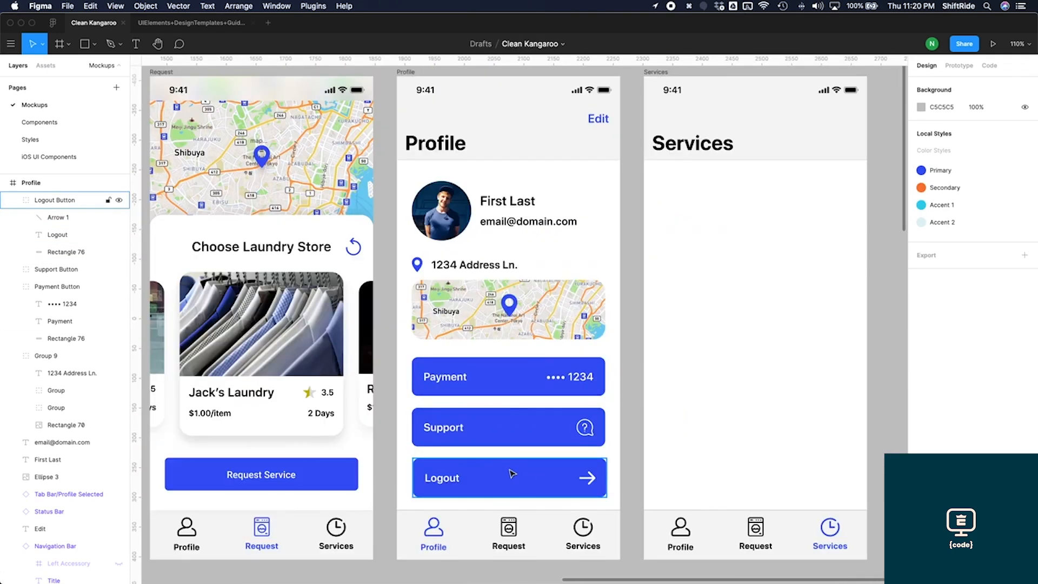
{"action": "left_click", "coordinate": [511, 473]}
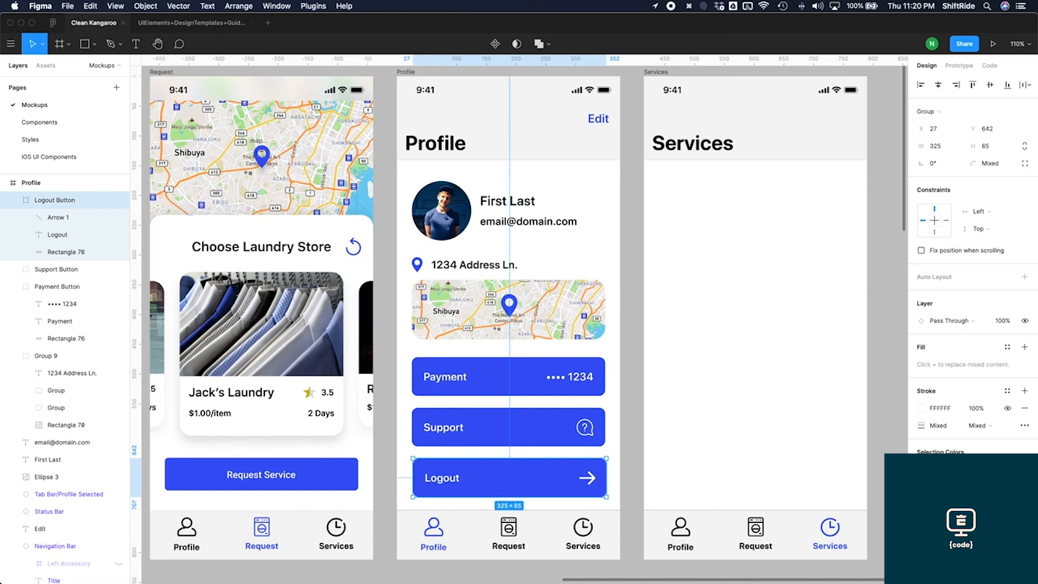
{"action": "left_click", "coordinate": [946, 469]}
{"action": "left_click", "coordinate": [823, 478]}
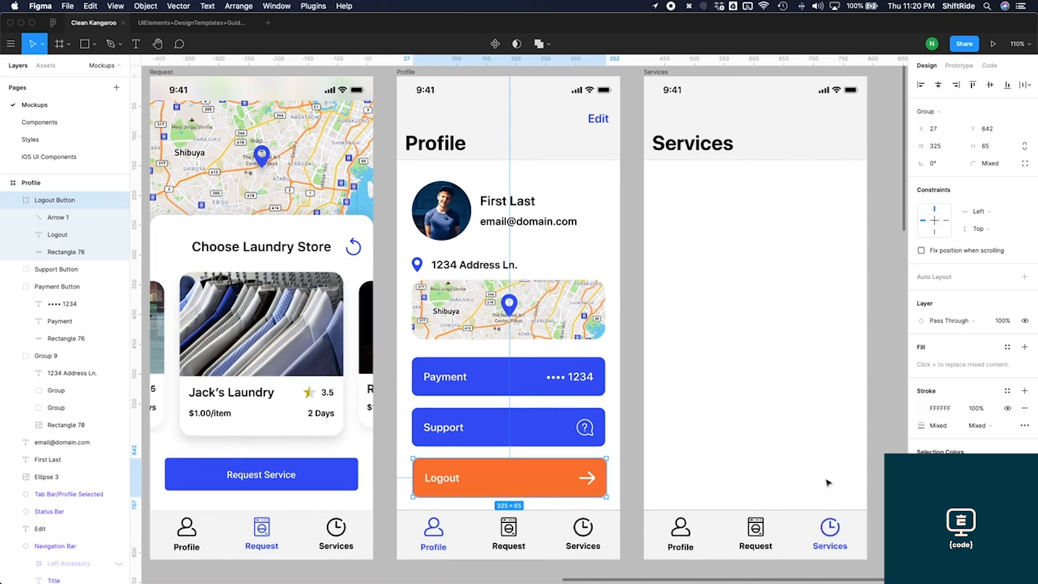
{"action": "left_click", "coordinate": [637, 444]}
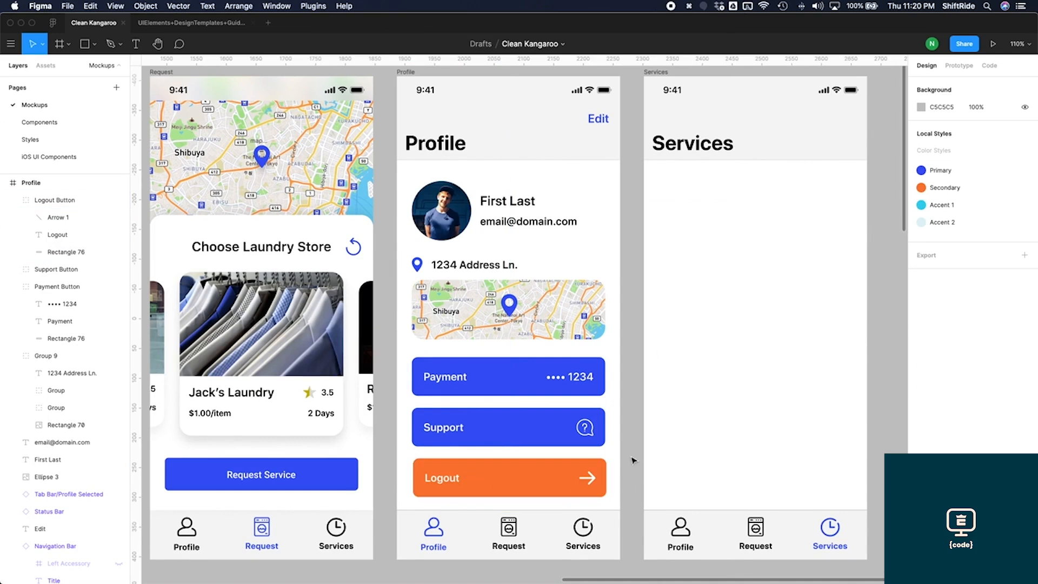
{"action": "key", "text": "super+z"}
{"action": "key", "text": "super+z"}
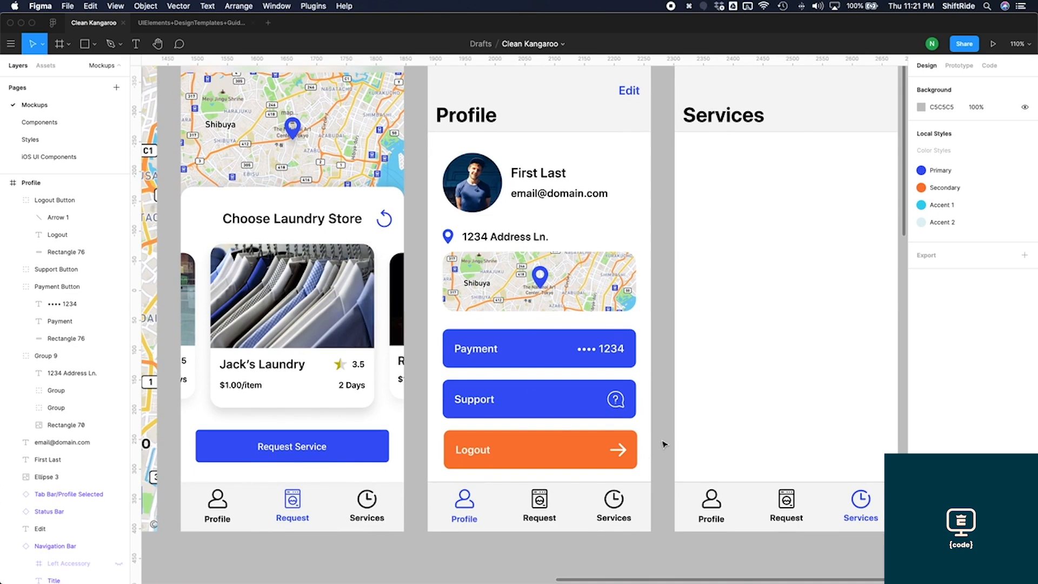
{"action": "key", "text": "shift+1"}
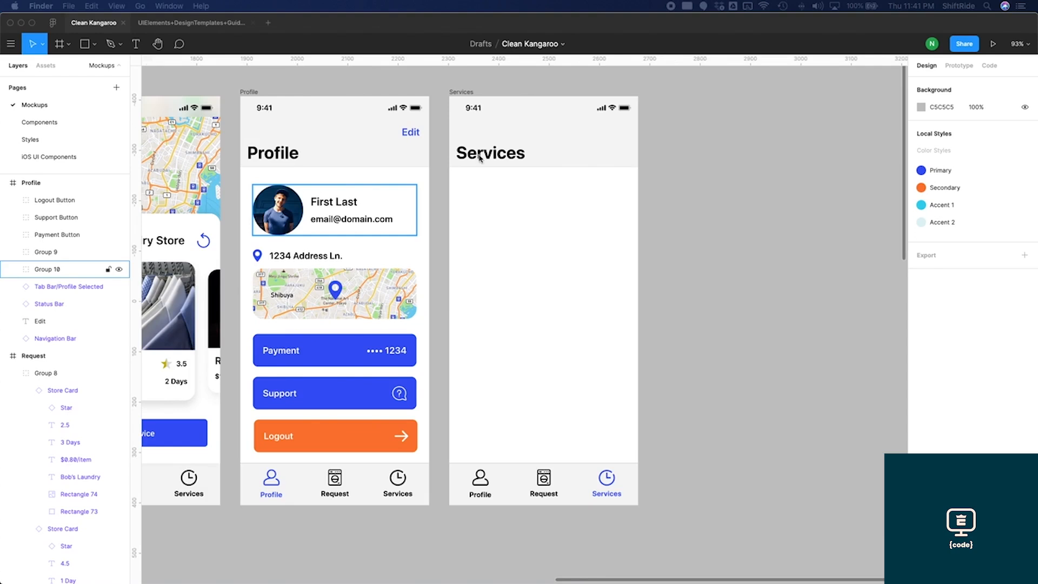
{"action": "left_click", "coordinate": [674, 242]}
Step: Switch to the mockup sketch in Preview and examine the Services screen and the detail drawing of its list row
{"action": "key", "text": "shift+1"}
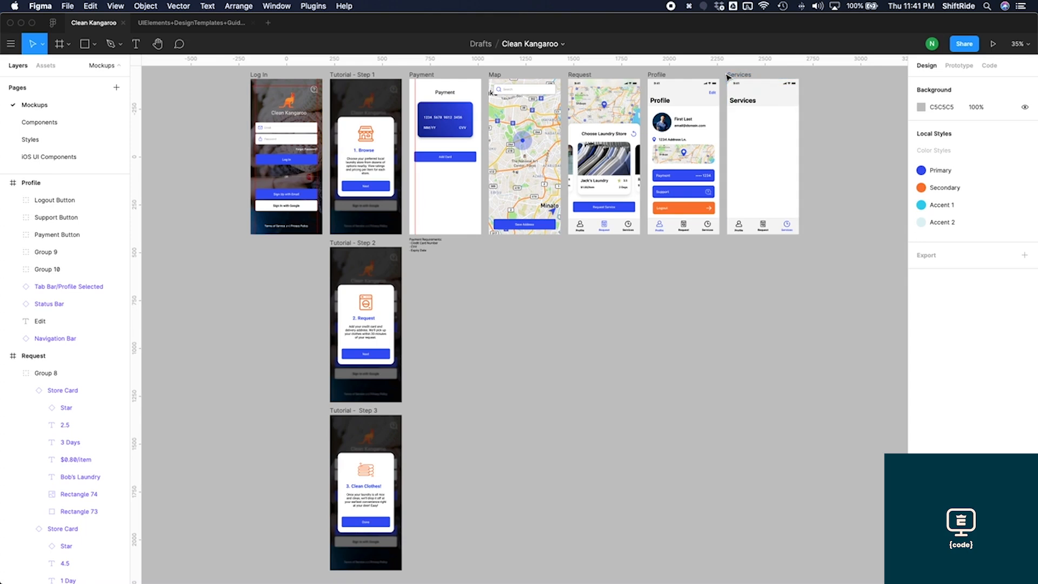
{"action": "left_click_drag", "start_coordinate": [723, 68], "coordinate": [808, 245]}
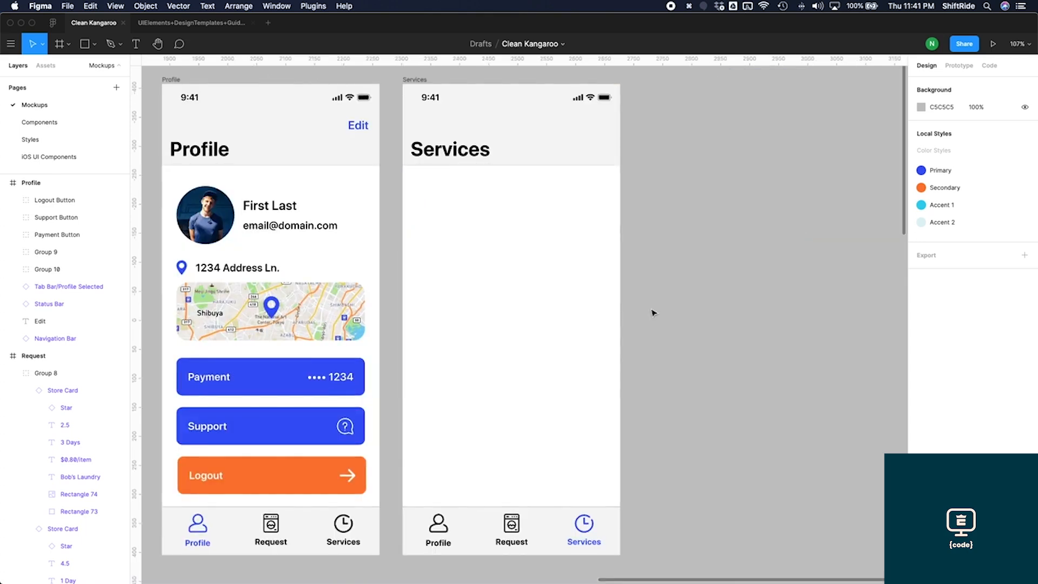
{"action": "mouse_move", "coordinate": [0, 227]}
{"action": "left_mouse_down"}
{"action": "mouse_move", "coordinate": [453, 207]}
{"action": "mouse_move", "coordinate": [718, 126]}
{"action": "mouse_move", "coordinate": [739, 52]}
{"action": "left_mouse_up"}
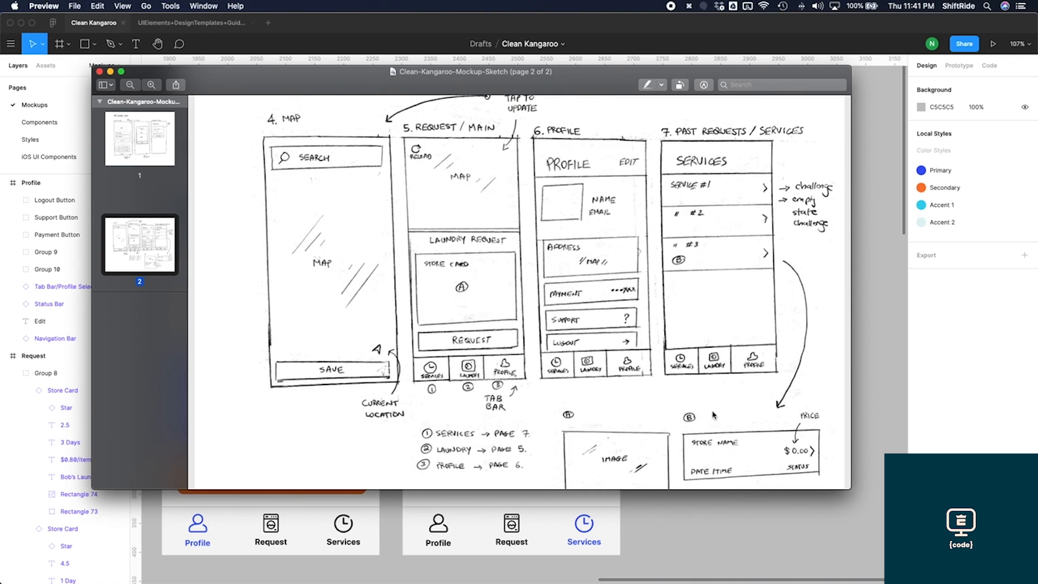
{"action": "scroll", "coordinate": [684, 193], "scroll_direction": "up", "scroll_amount": 1}
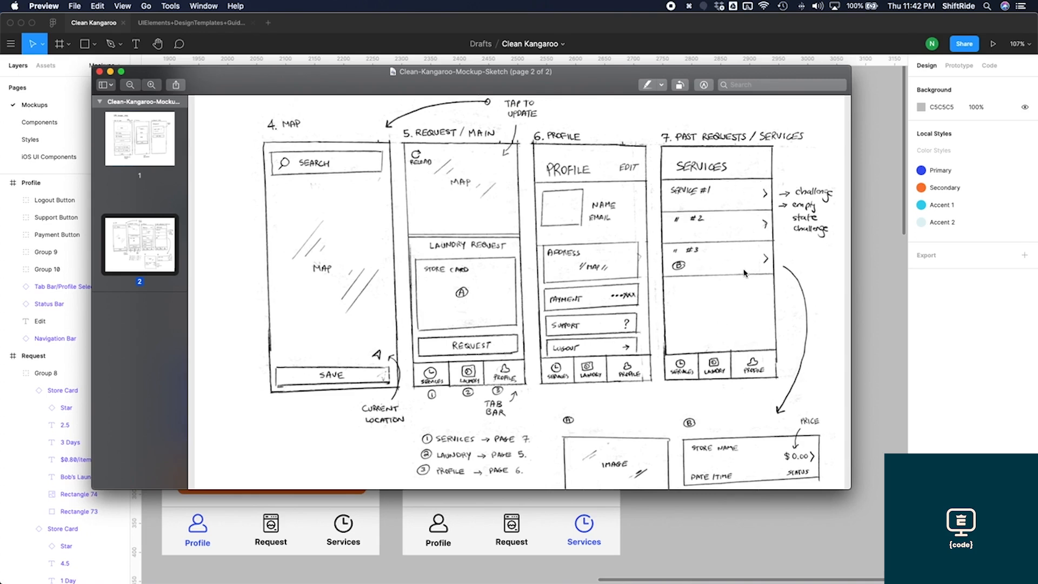
{"action": "scroll", "coordinate": [768, 232], "scroll_direction": "down", "scroll_amount": 3}
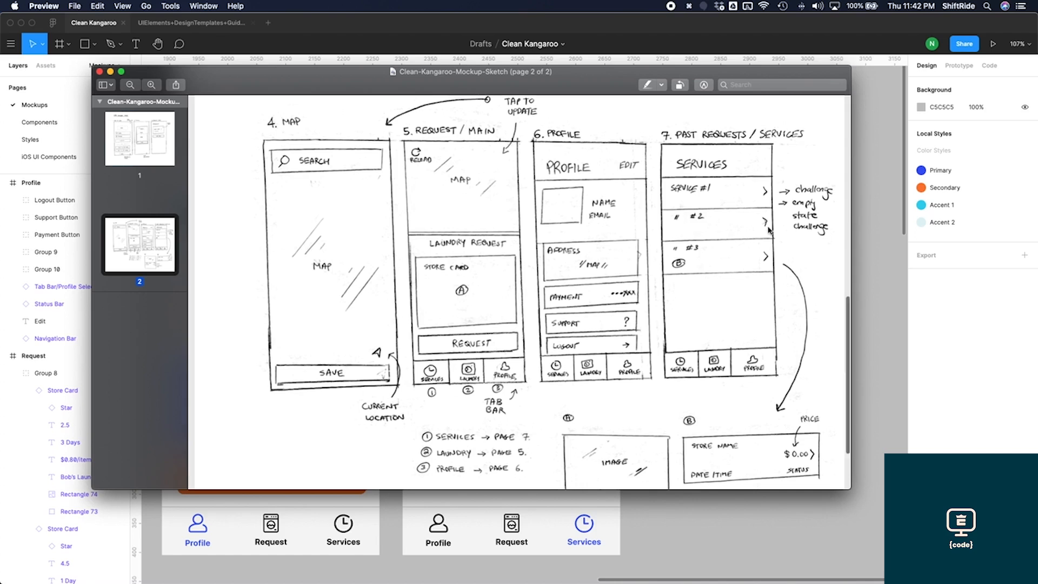
{"action": "scroll", "coordinate": [767, 233], "scroll_direction": "down", "scroll_amount": 2}
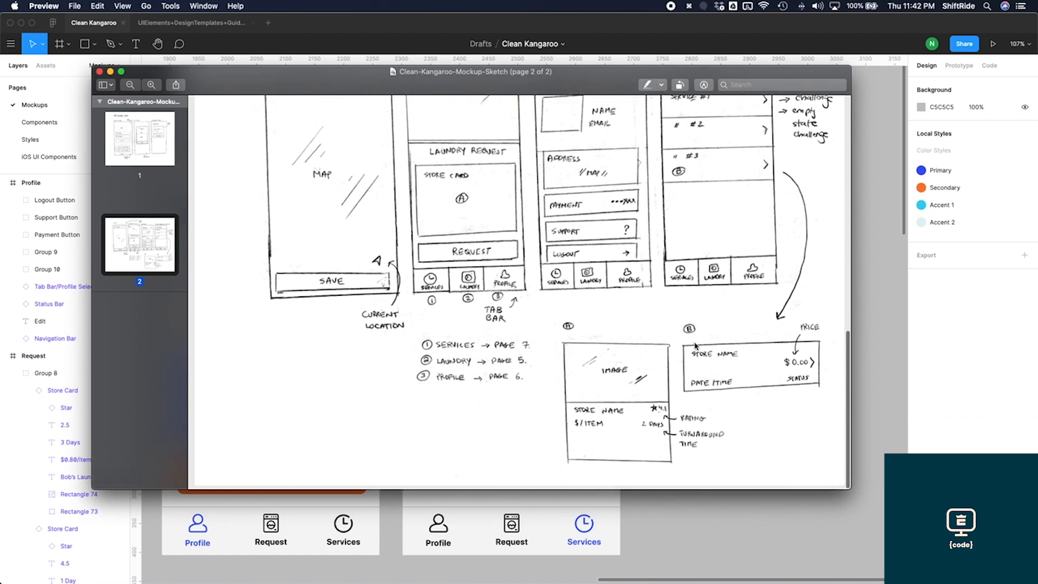
{"action": "scroll", "coordinate": [543, 316], "scroll_direction": "up", "scroll_amount": 5}
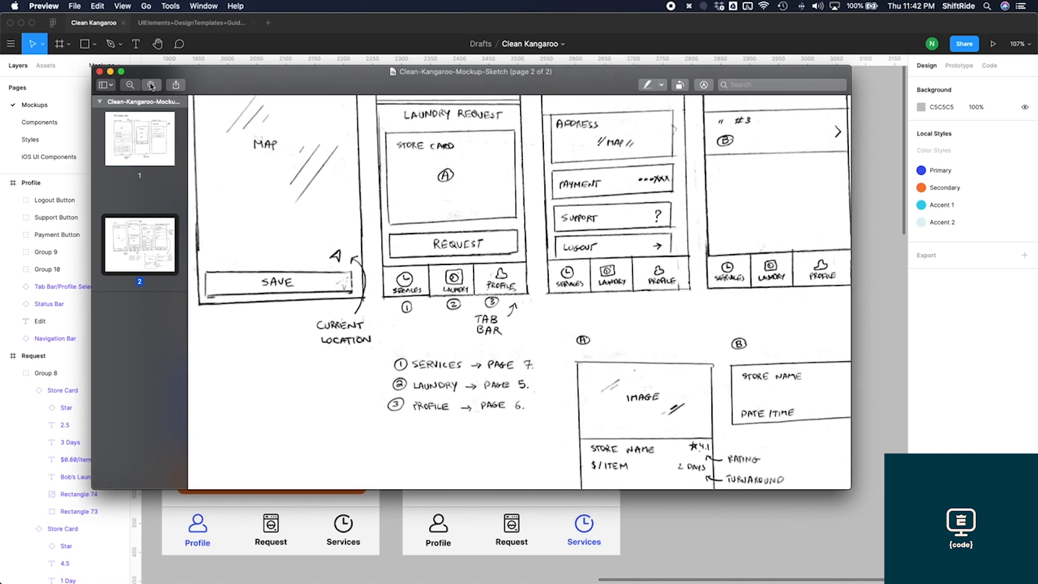
{"action": "scroll", "coordinate": [543, 316], "scroll_direction": "down", "scroll_amount": 5}
{"action": "scroll", "coordinate": [543, 316], "scroll_direction": "right", "scroll_amount": 5}
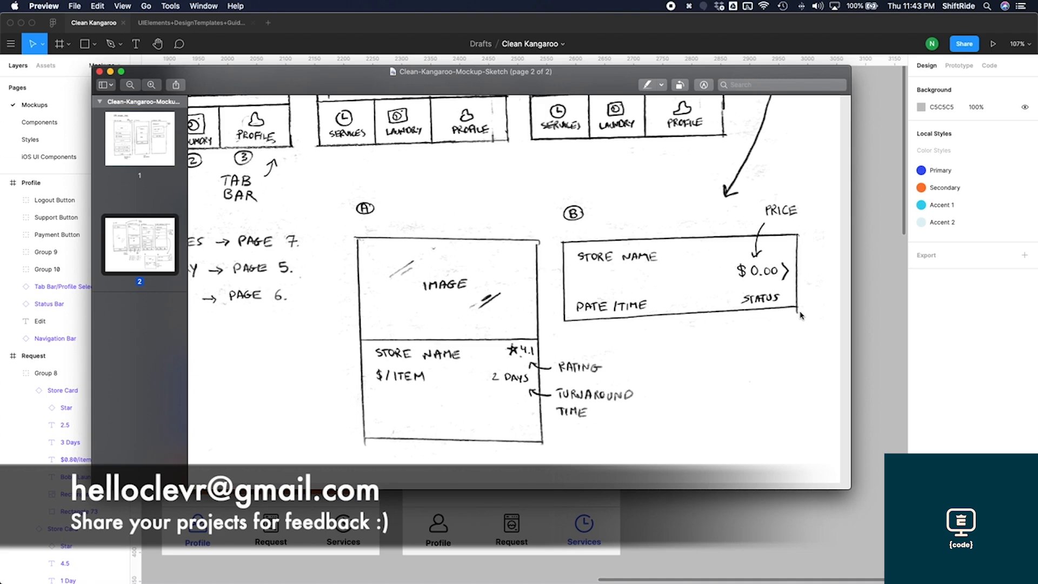
Step: Back in Figma, draw a rectangle about 418 by 99 px on the Components page, beside the Star component
{"action": "left_click", "coordinate": [886, 308]}
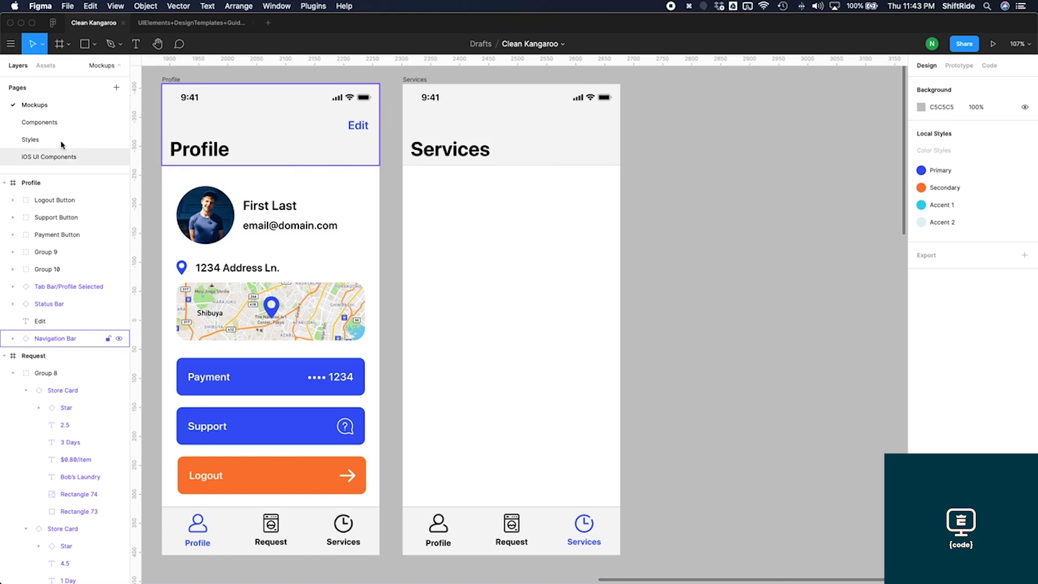
{"action": "left_click", "coordinate": [39, 122]}
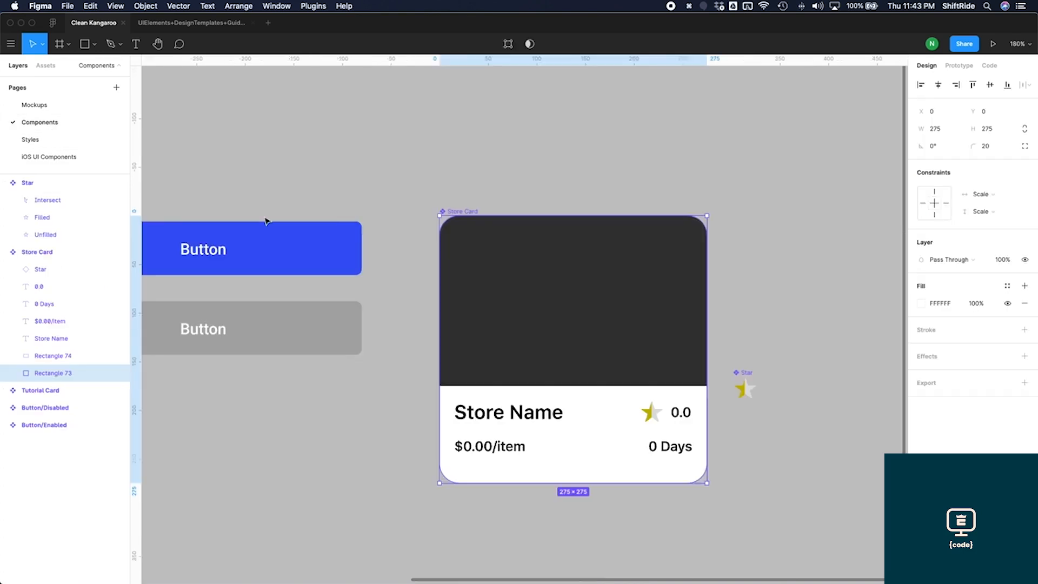
{"action": "scroll", "coordinate": [266, 220], "scroll_direction": "right", "scroll_amount": 10}
{"action": "scroll", "coordinate": [266, 221], "scroll_direction": "right", "scroll_amount": 1}
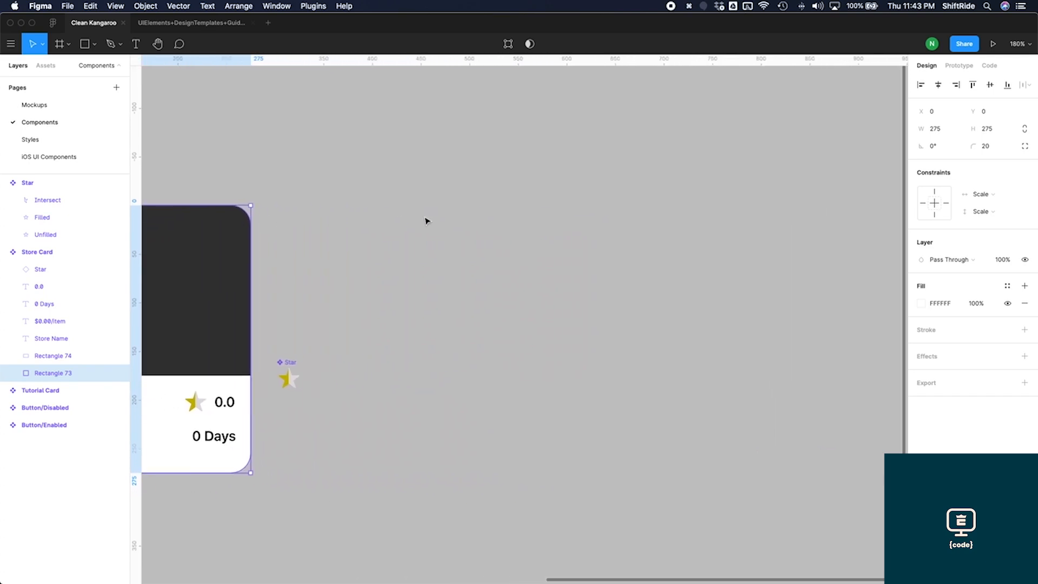
{"action": "key", "text": "r"}
{"action": "mouse_move", "coordinate": [400, 202]}
{"action": "left_mouse_down"}
{"action": "mouse_move", "coordinate": [696, 299]}
{"action": "mouse_move", "coordinate": [806, 302]}
{"action": "left_mouse_up"}
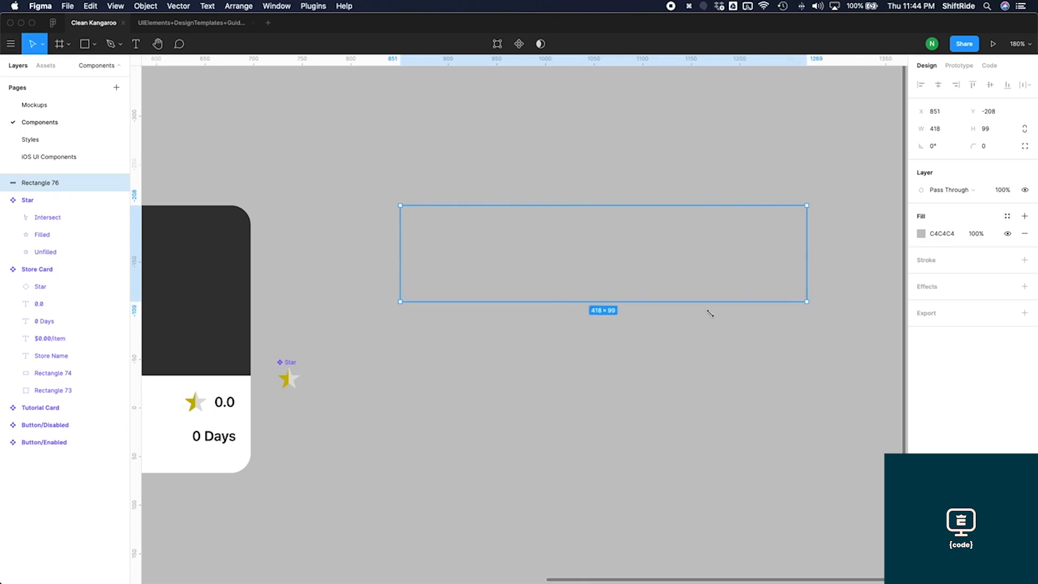
Step: Set the new rectangle's fill to FFFFFF and its width to 375
{"action": "scroll", "coordinate": [710, 313], "scroll_direction": "right", "scroll_amount": 2}
{"action": "left_click", "coordinate": [921, 233]}
{"action": "left_click_drag", "start_coordinate": [791, 260], "coordinate": [748, 234]}
{"action": "left_click", "coordinate": [742, 307]}
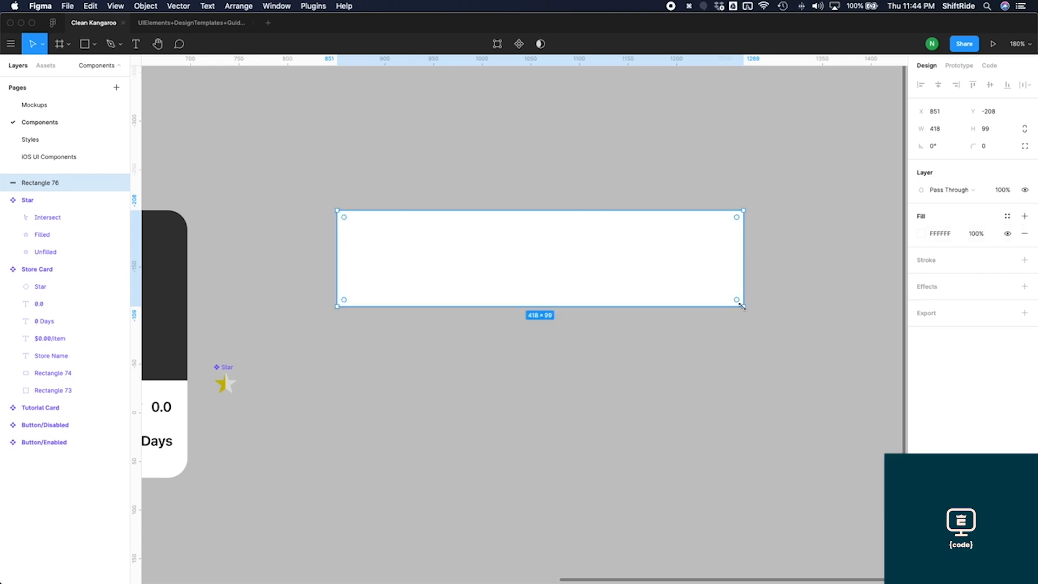
{"action": "left_click", "coordinate": [935, 131]}
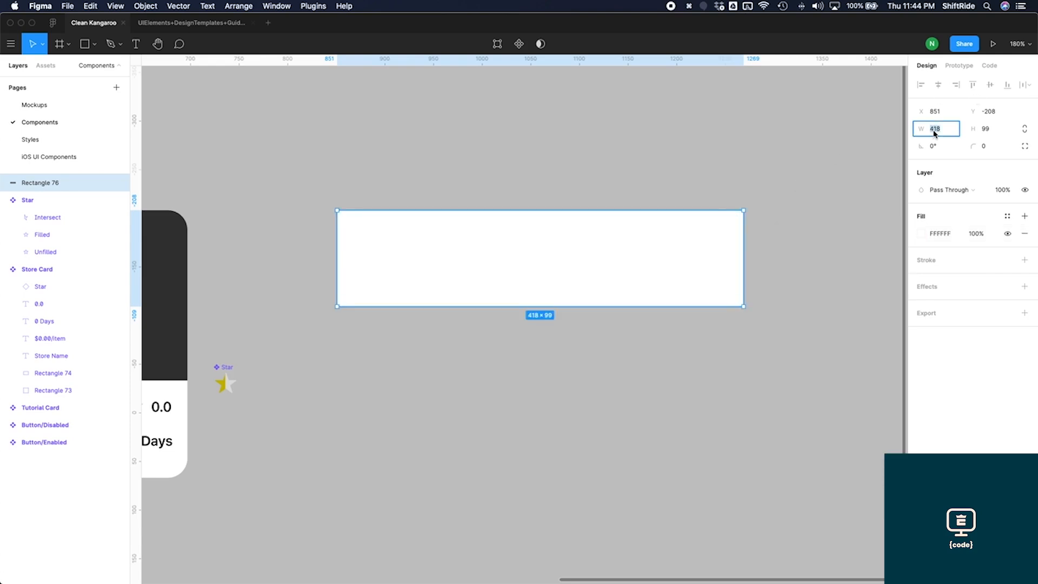
{"action": "type", "text": "375"}
{"action": "key", "text": "Return"}
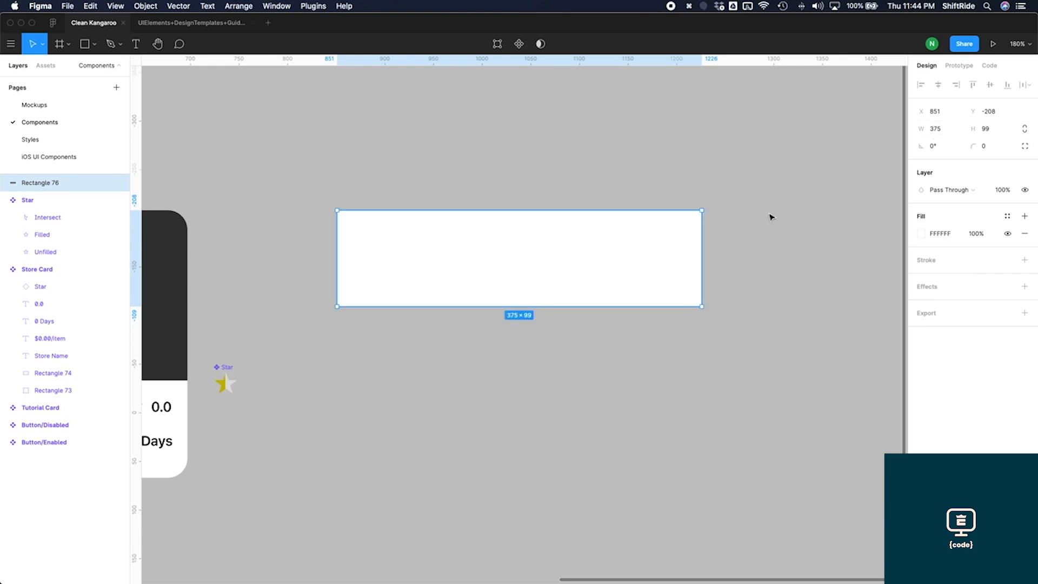
{"action": "key", "text": "Escape"}
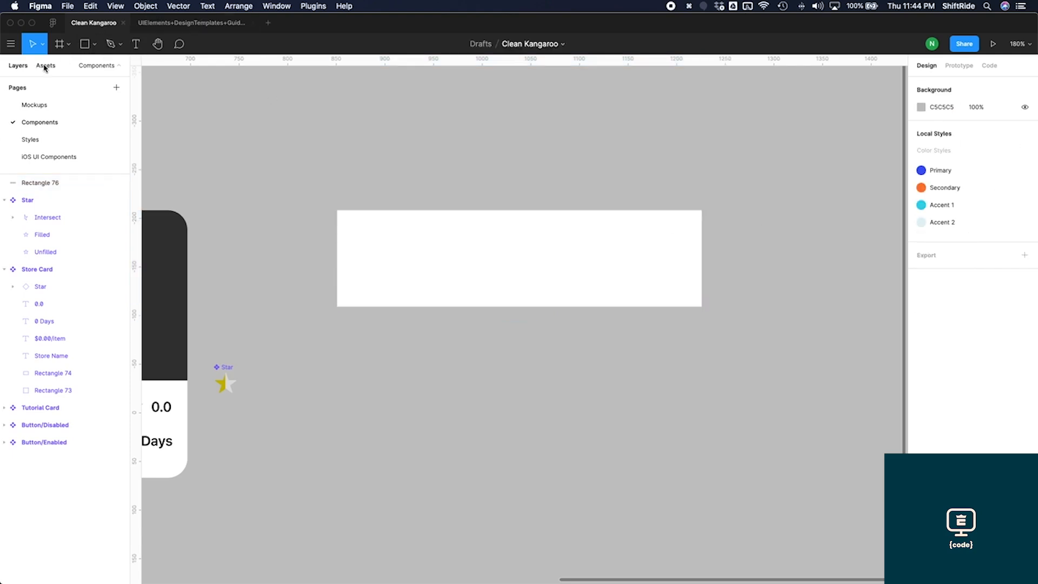
Step: Check the Services frame's size on the Mockups page and stretch the white rectangle on the Components page to about 110 px high
{"action": "left_click", "coordinate": [34, 104]}
{"action": "left_click", "coordinate": [421, 81]}
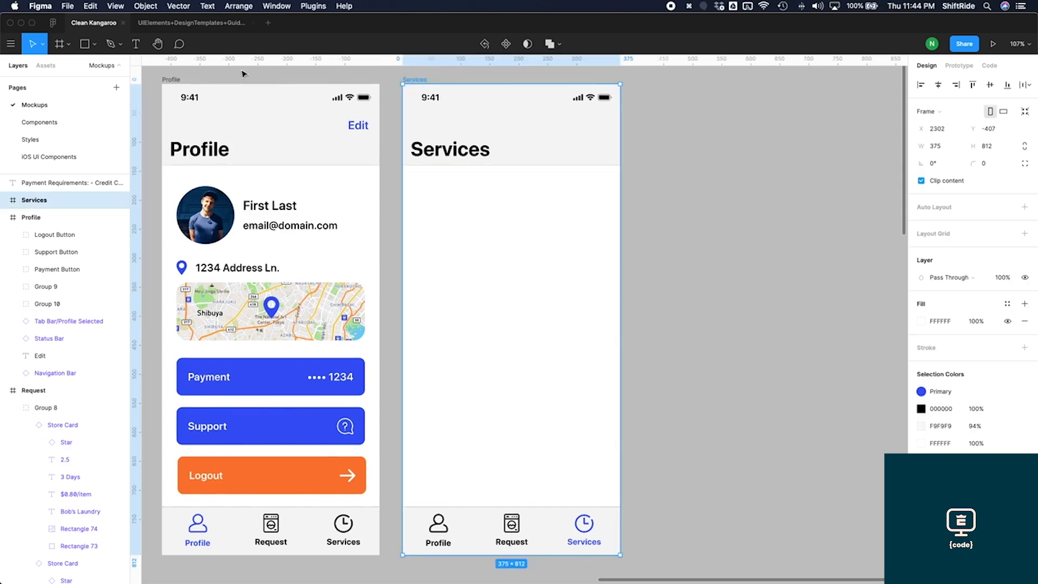
{"action": "left_click", "coordinate": [39, 122]}
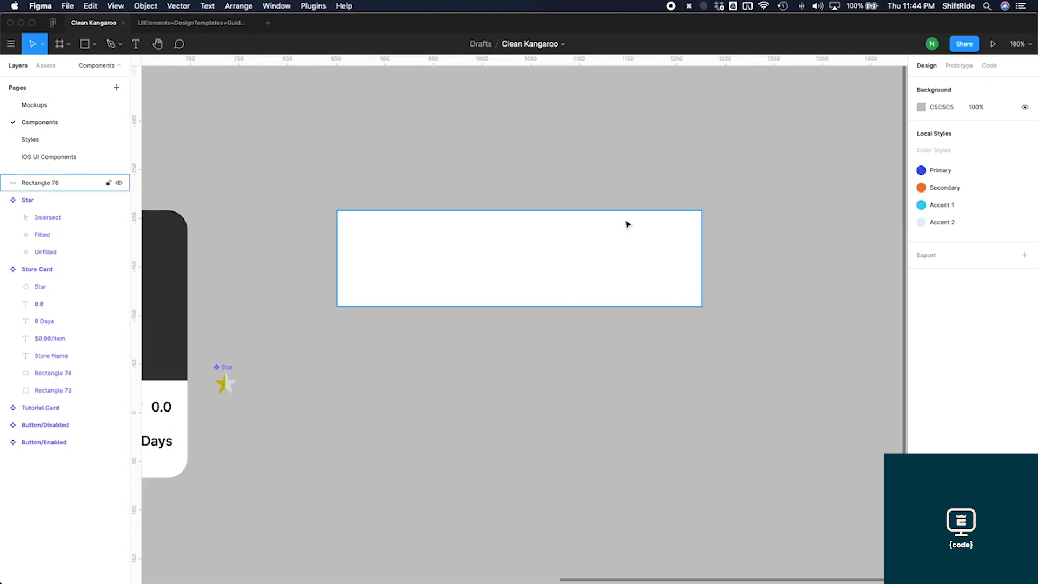
{"action": "left_click", "coordinate": [655, 263]}
{"action": "left_click_drag", "start_coordinate": [701, 307], "coordinate": [702, 318]}
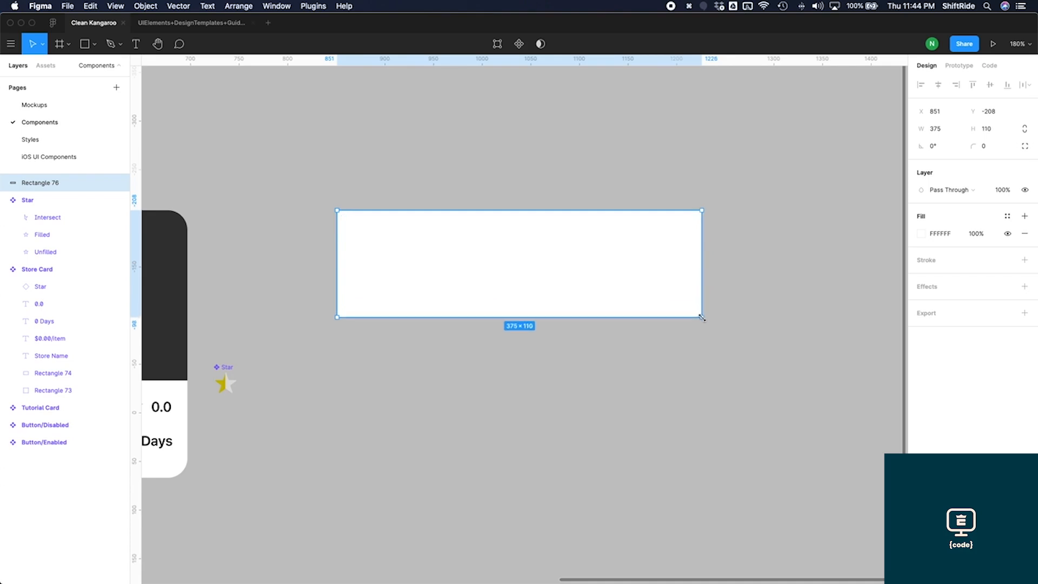
{"action": "left_click", "coordinate": [668, 352]}
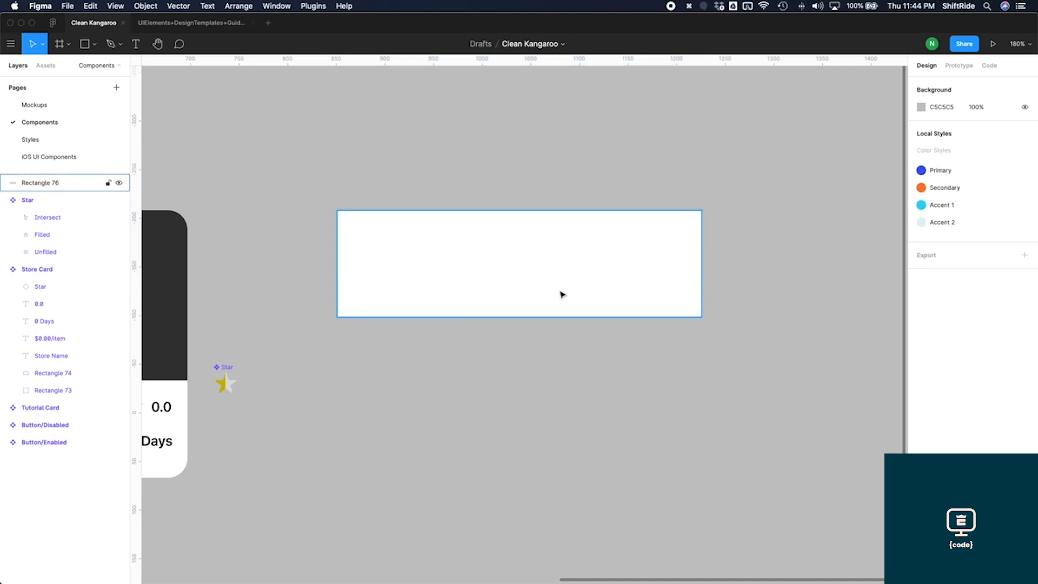
Step: Copy the store name, price per item and days texts from the Store Card and paste them onto the white rectangle
{"action": "scroll", "coordinate": [506, 344], "scroll_direction": "left", "scroll_amount": 10}
{"action": "scroll", "coordinate": [506, 344], "scroll_direction": "up", "scroll_amount": 3}
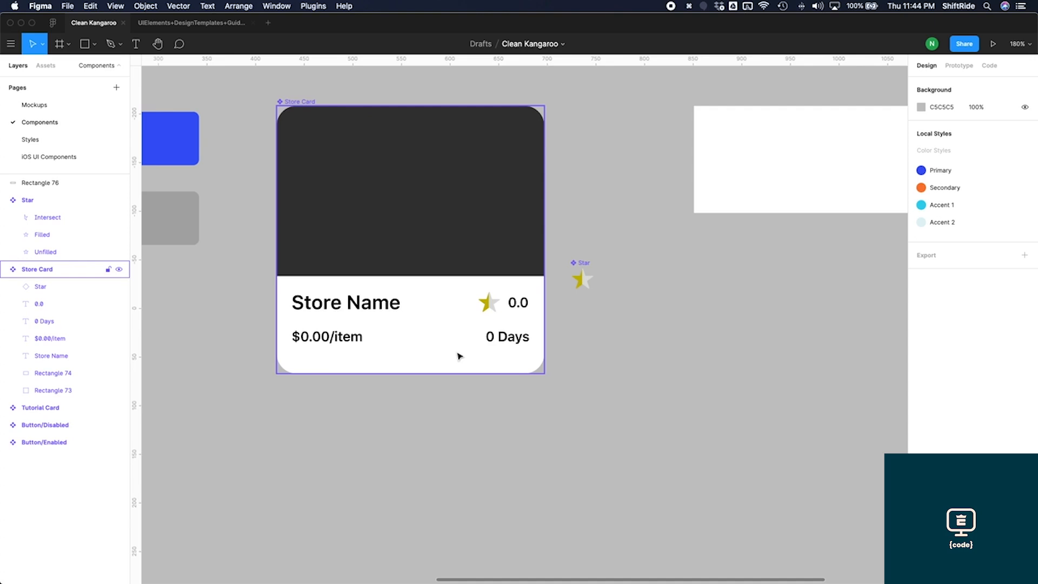
{"action": "left_click", "coordinate": [491, 340]}
{"action": "left_click", "coordinate": [491, 340]}
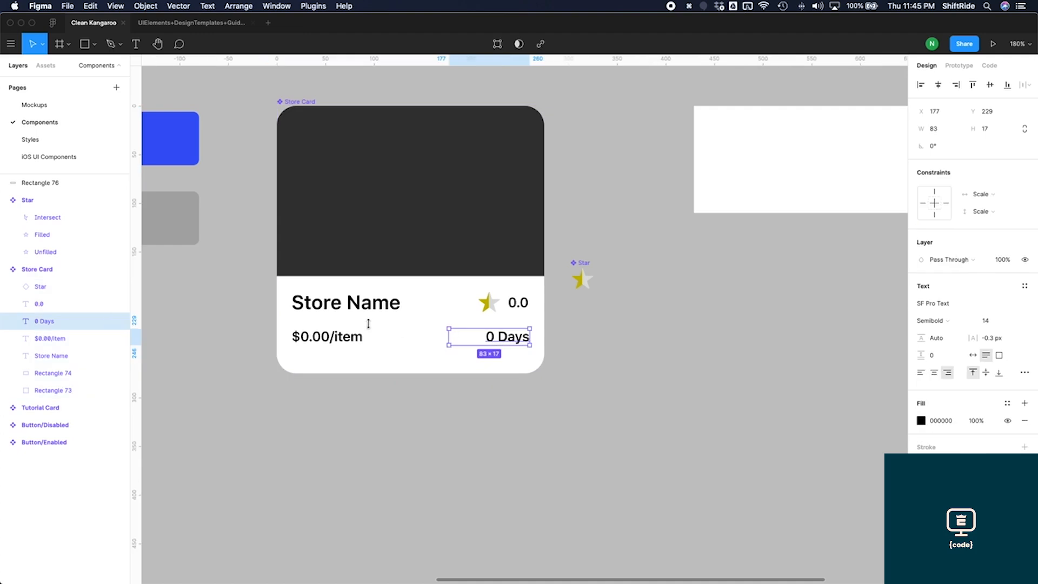
{"action": "left_click", "coordinate": [346, 338], "text": "shift"}
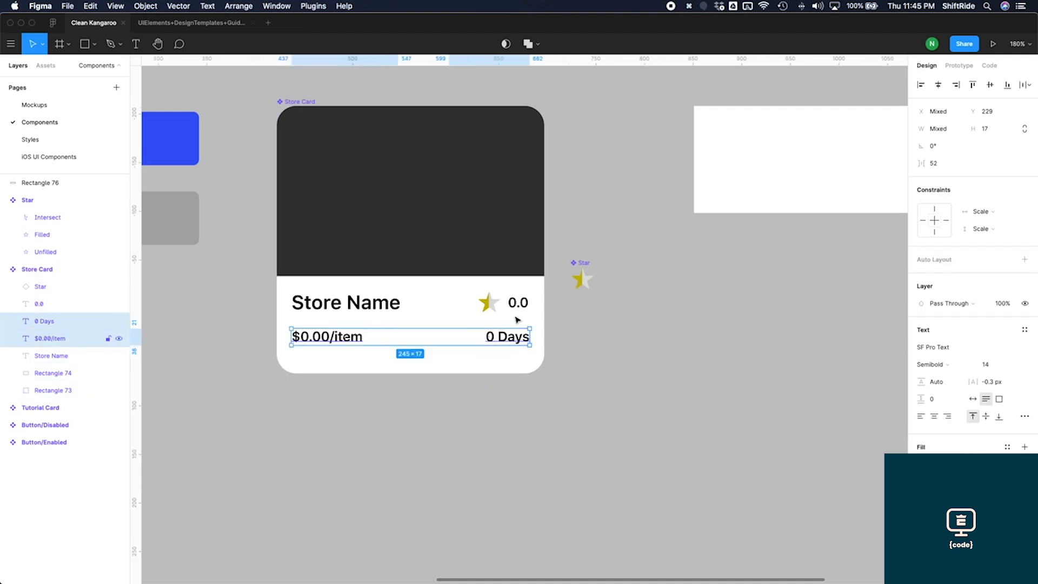
{"action": "left_click", "coordinate": [380, 304], "text": "shift"}
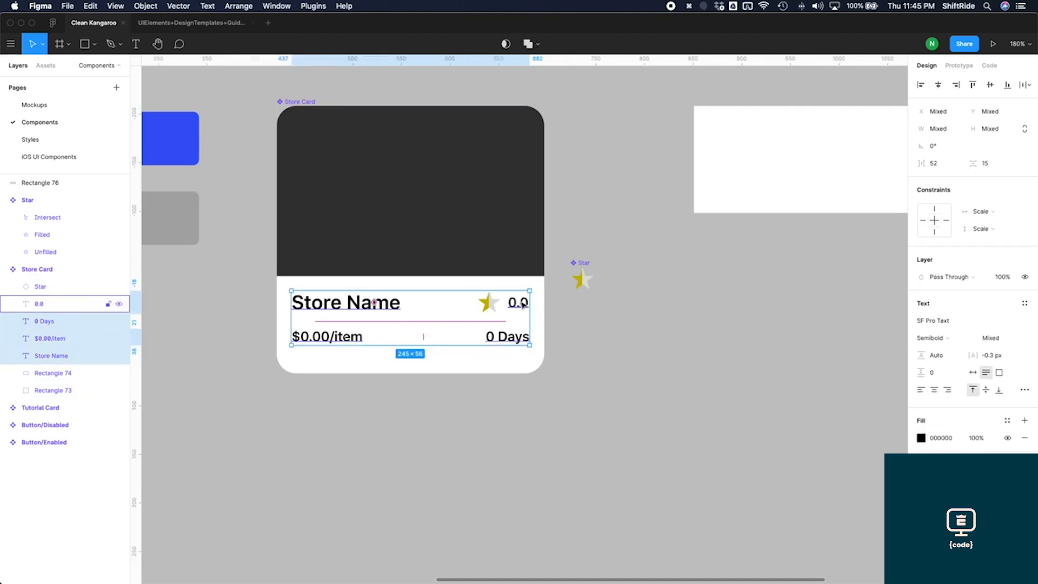
{"action": "key", "text": "super+c"}
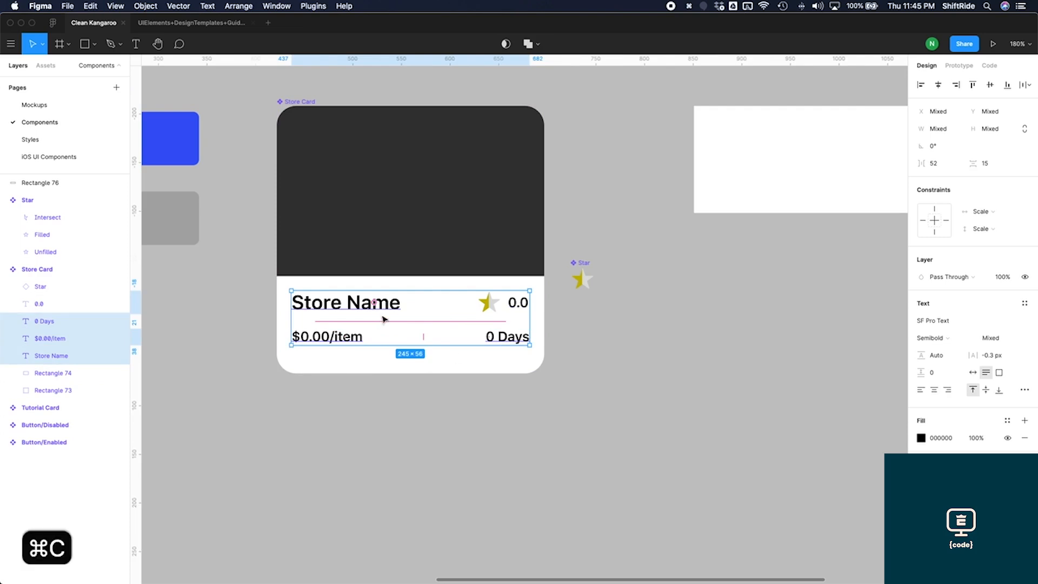
{"action": "scroll", "coordinate": [383, 319], "scroll_direction": "right", "scroll_amount": 10}
{"action": "scroll", "coordinate": [384, 320], "scroll_direction": "up", "scroll_amount": 3}
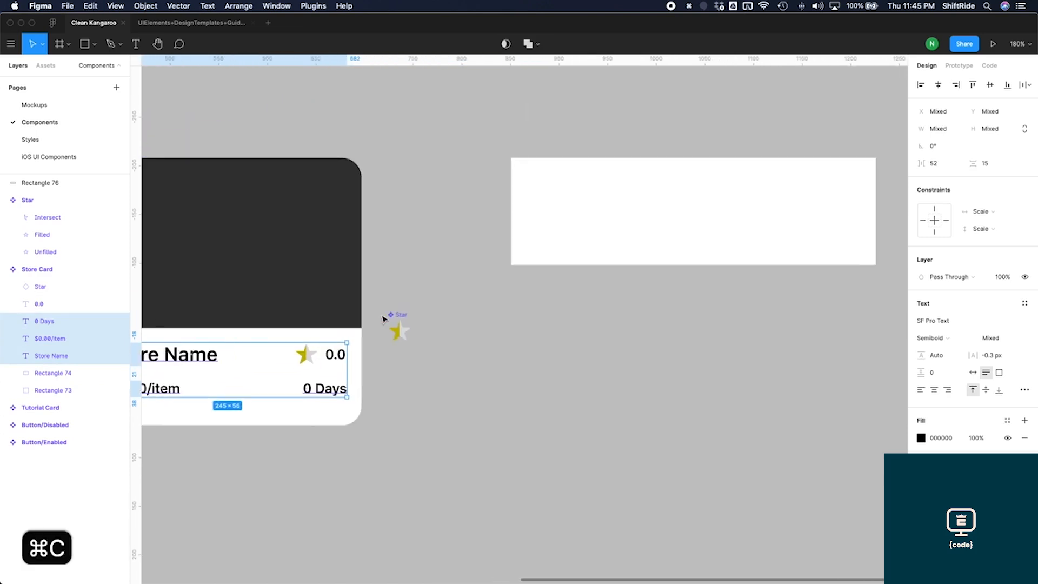
{"action": "left_click", "coordinate": [371, 252]}
{"action": "key", "text": "super+v"}
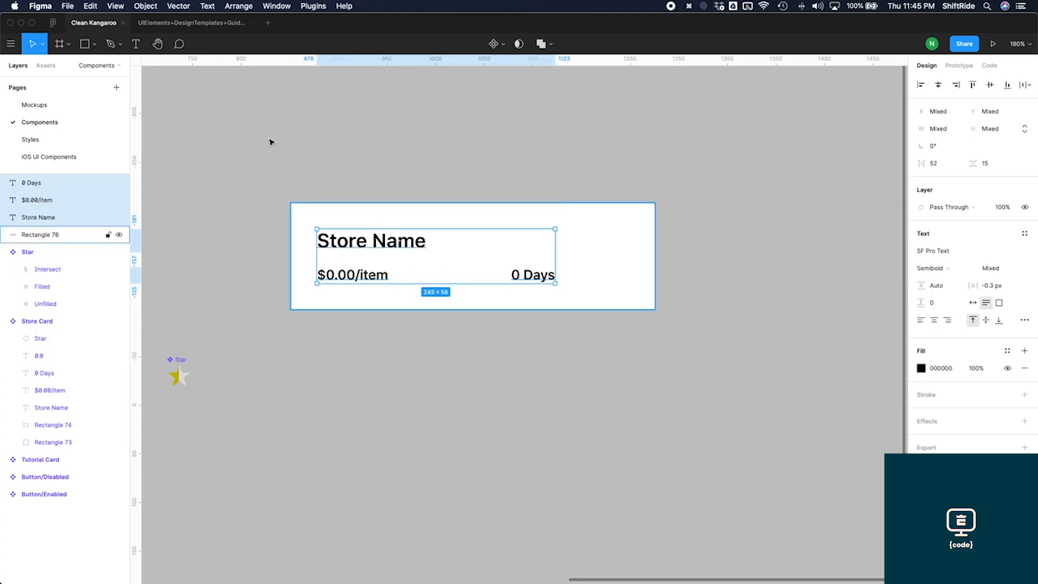
Step: Turn the white rectangle and its three pasted texts into one component
{"action": "left_click_drag", "start_coordinate": [269, 139], "coordinate": [686, 387]}
{"action": "mouse_move", "coordinate": [681, 348]}
{"action": "left_mouse_down"}
{"action": "mouse_move", "coordinate": [667, 326]}
{"action": "mouse_move", "coordinate": [678, 329]}
{"action": "left_mouse_up"}
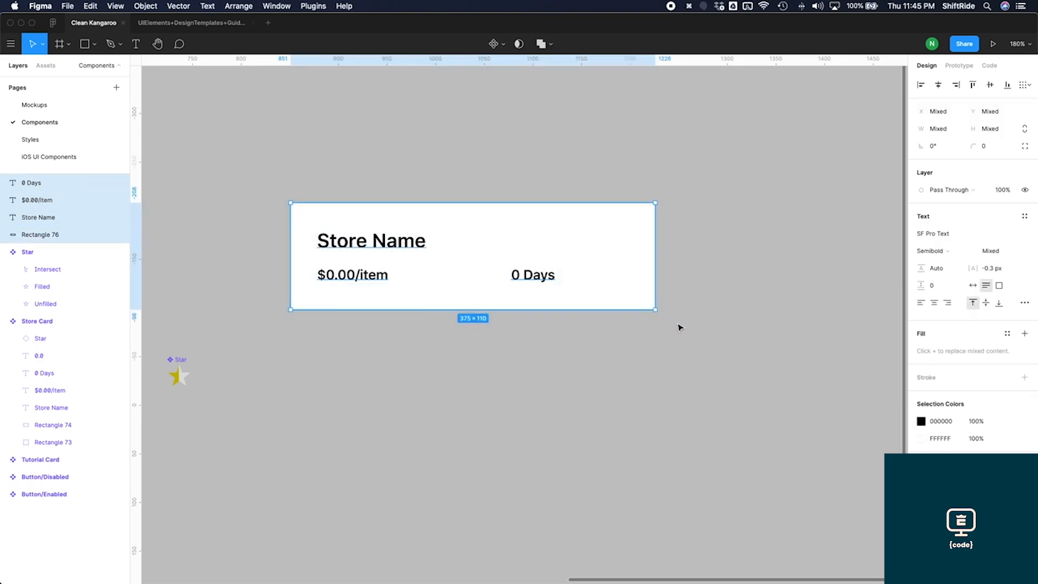
{"action": "key", "text": "alt+super+k"}
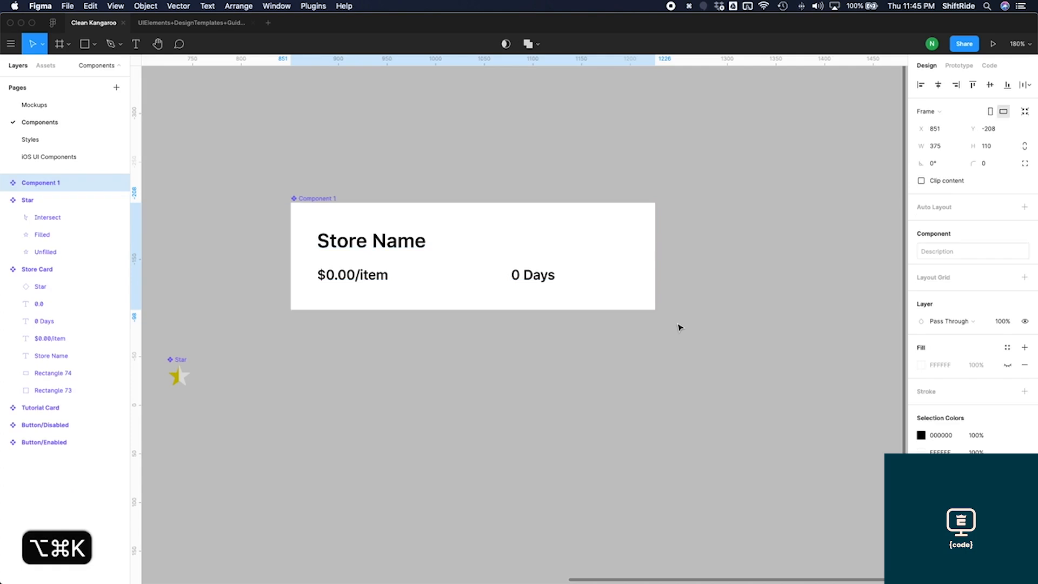
Step: Place the Store Name text at X 15, Y 15 in the new component and check the row layout in the mockup sketch
{"action": "double_click", "coordinate": [381, 245]}
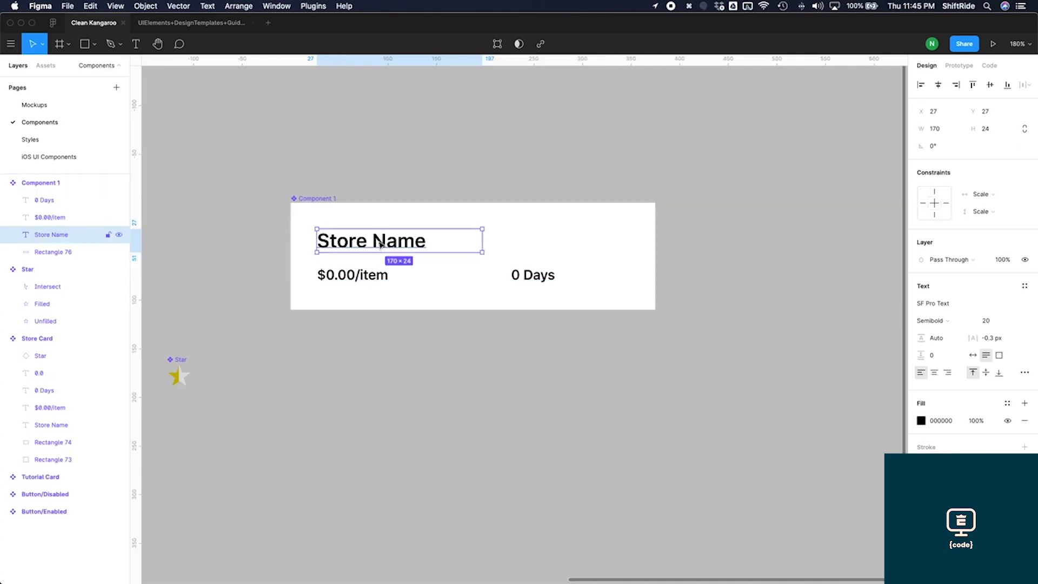
{"action": "left_click_drag", "start_coordinate": [386, 246], "coordinate": [376, 231]}
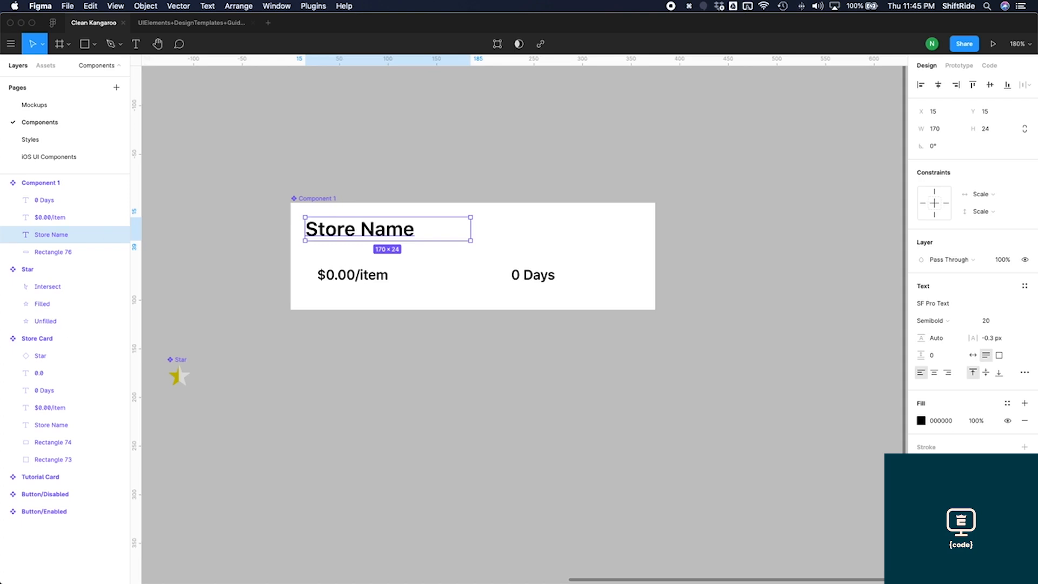
{"action": "key", "text": "super+Tab"}
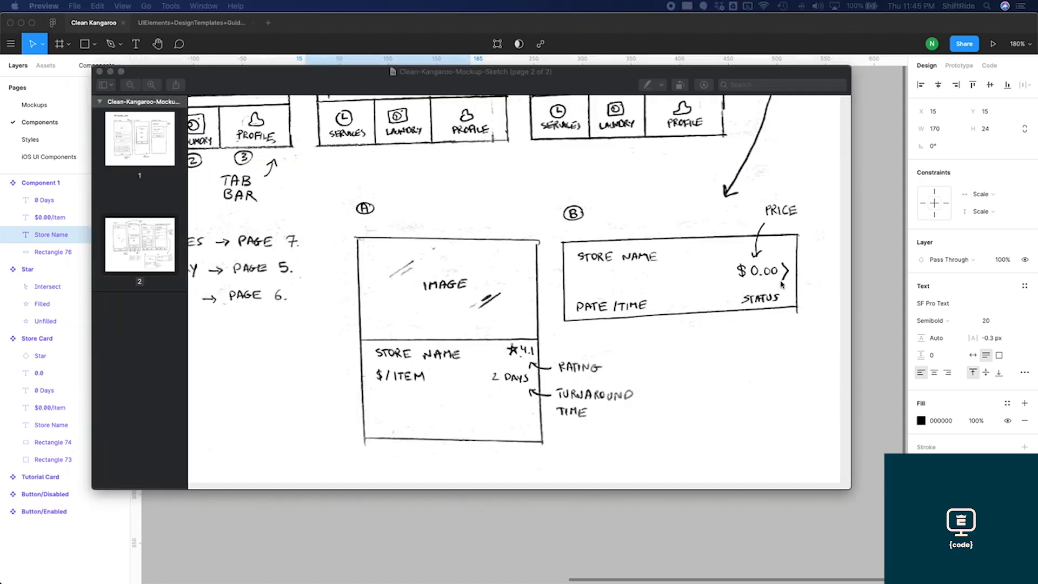
{"action": "key", "text": "super+Tab"}
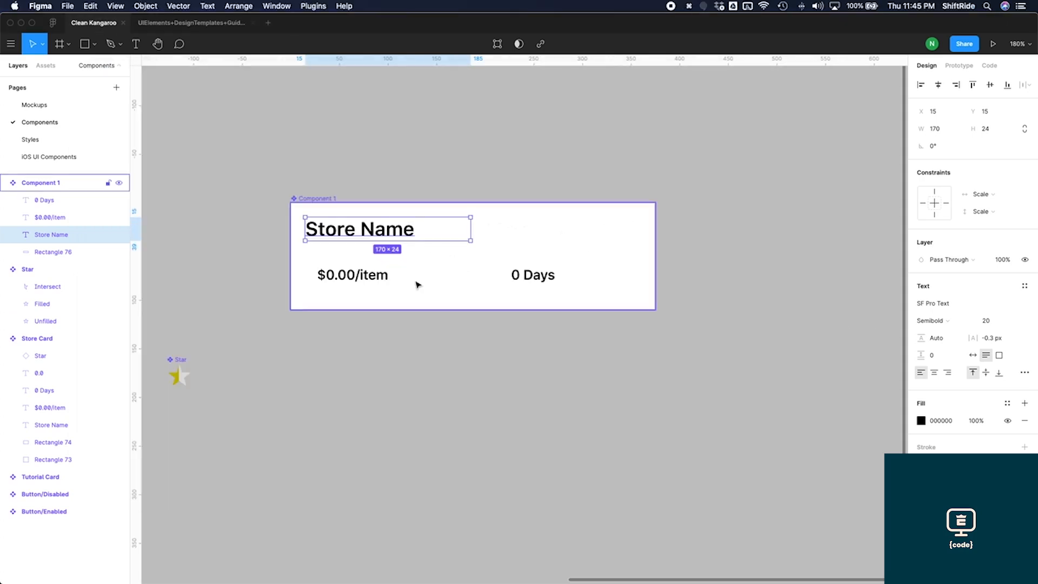
Step: Shorten the price text to "$0.00", move it to the right side of the row at X 231, Y 55, and right-align it
{"action": "double_click", "coordinate": [366, 276]}
{"action": "key", "text": "Right"}
{"action": "key", "text": "BackSpace"}
{"action": "key", "text": "BackSpace"}
{"action": "key", "text": "BackSpace"}
{"action": "key", "text": "BackSpace"}
{"action": "key", "text": "BackSpace"}
{"action": "key", "text": "Escape"}
{"action": "key", "text": "super+z"}
{"action": "left_click_drag", "start_coordinate": [347, 276], "coordinate": [616, 269]}
{"action": "key", "text": "alt+super+r"}
Step: Move the "0 Days" text to the row's lower-left corner at X 15, Y 78 and left-align it
{"action": "left_click", "coordinate": [536, 279]}
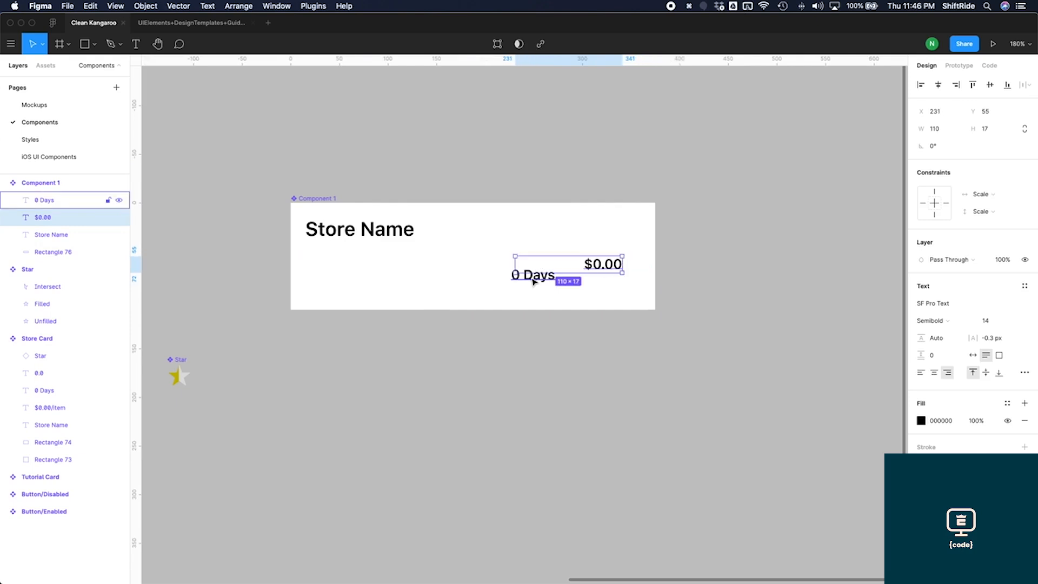
{"action": "left_click_drag", "start_coordinate": [533, 282], "coordinate": [353, 297]}
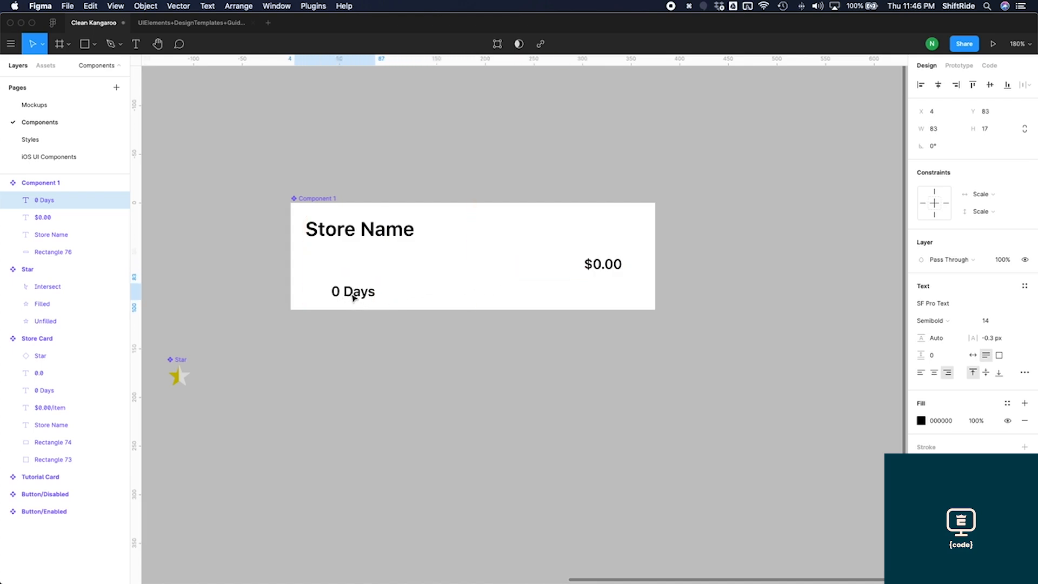
{"action": "left_click", "coordinate": [921, 373]}
{"action": "left_click_drag", "start_coordinate": [335, 289], "coordinate": [348, 292]}
{"action": "key", "text": "alt"}
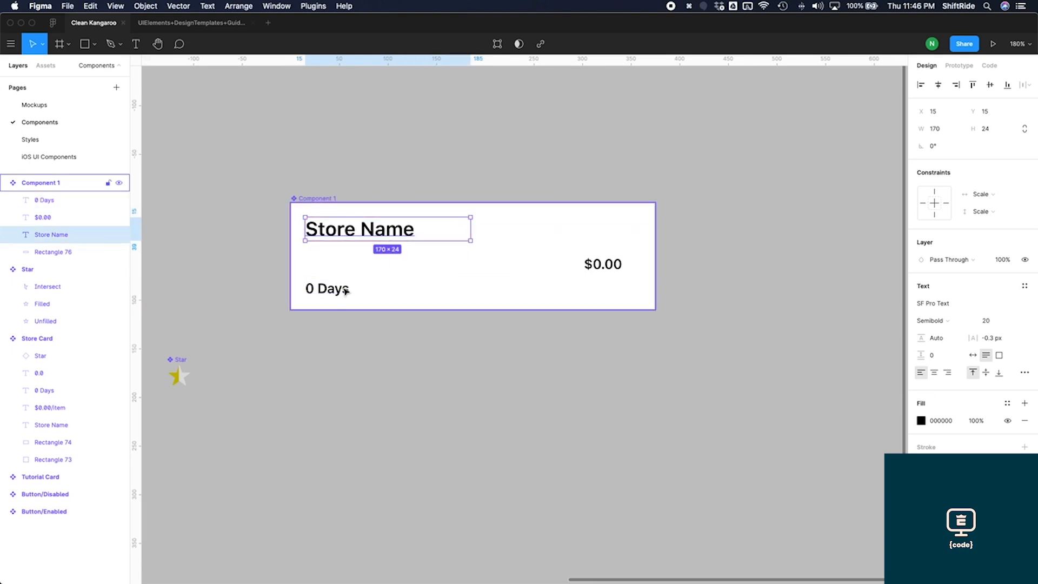
{"action": "key", "text": "Up"}
{"action": "key", "text": "Up"}
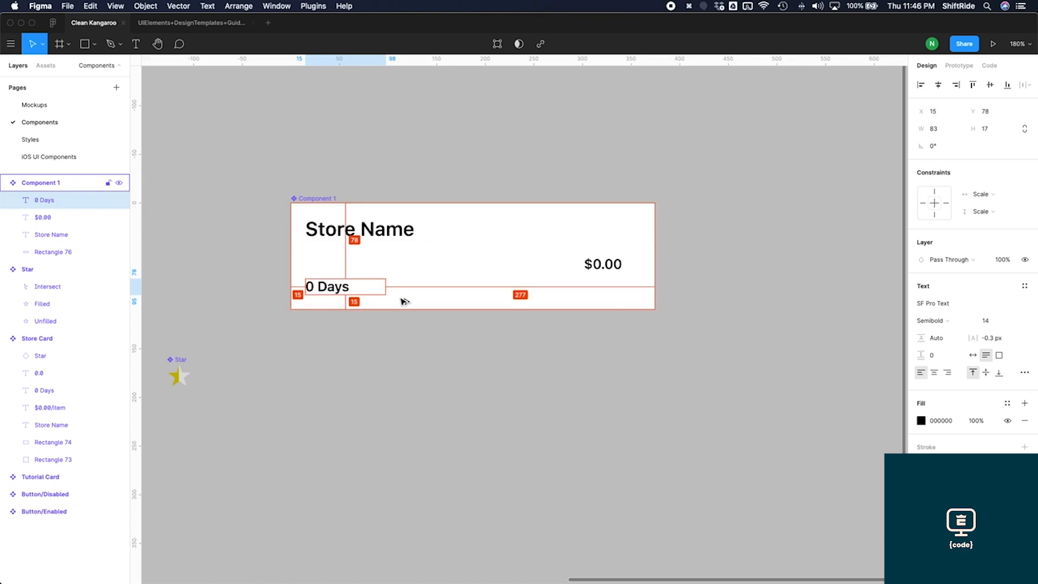
Step: Replace "0 Days" with "Day, Month, Year HH:MM" and widen its text box to about 179 px so it fits on one line
{"action": "double_click", "coordinate": [346, 285]}
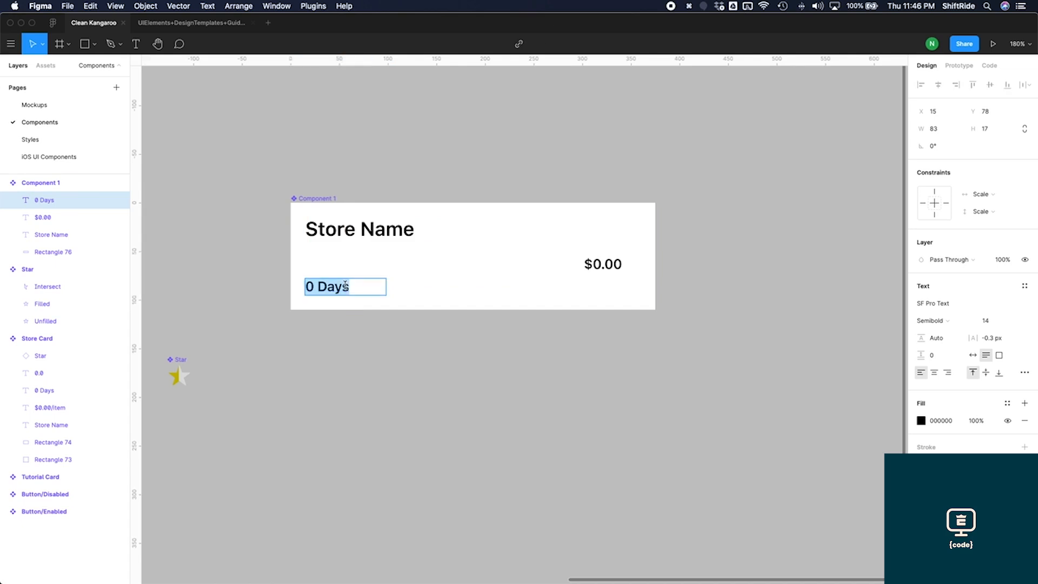
{"action": "type", "text": "Day, Month, Year"}
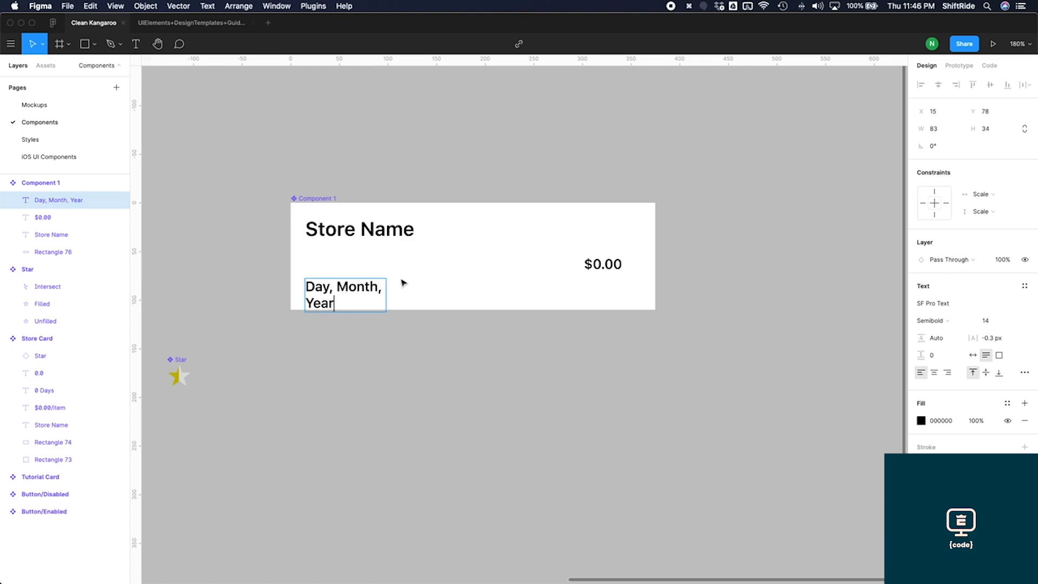
{"action": "key", "text": "Escape"}
{"action": "left_click_drag", "start_coordinate": [386, 294], "coordinate": [443, 294]}
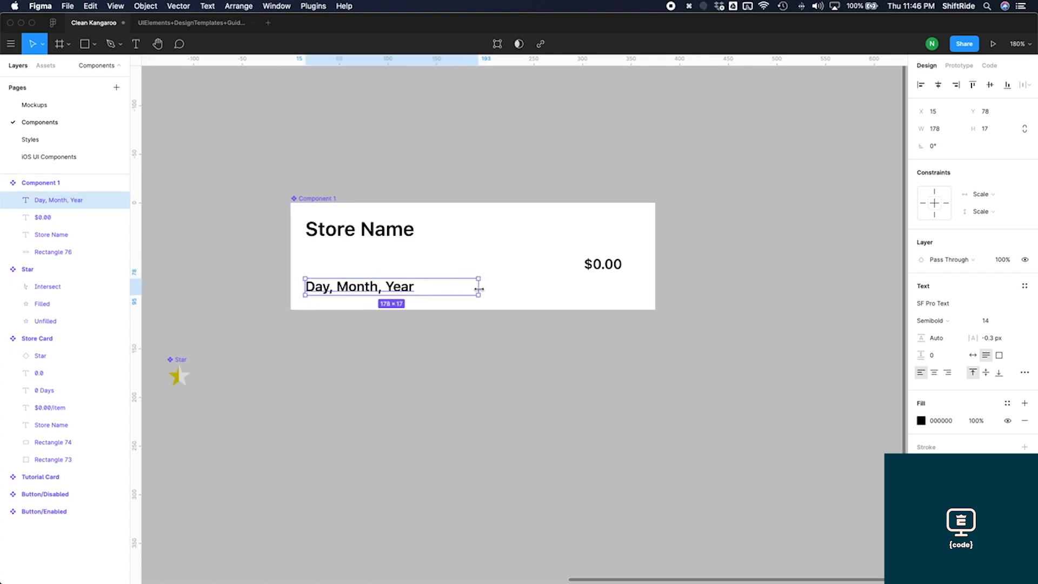
{"action": "left_click", "coordinate": [444, 290]}
{"action": "double_click", "coordinate": [407, 291]}
{"action": "left_click", "coordinate": [426, 283]}
{"action": "type", "text": "HH:"}
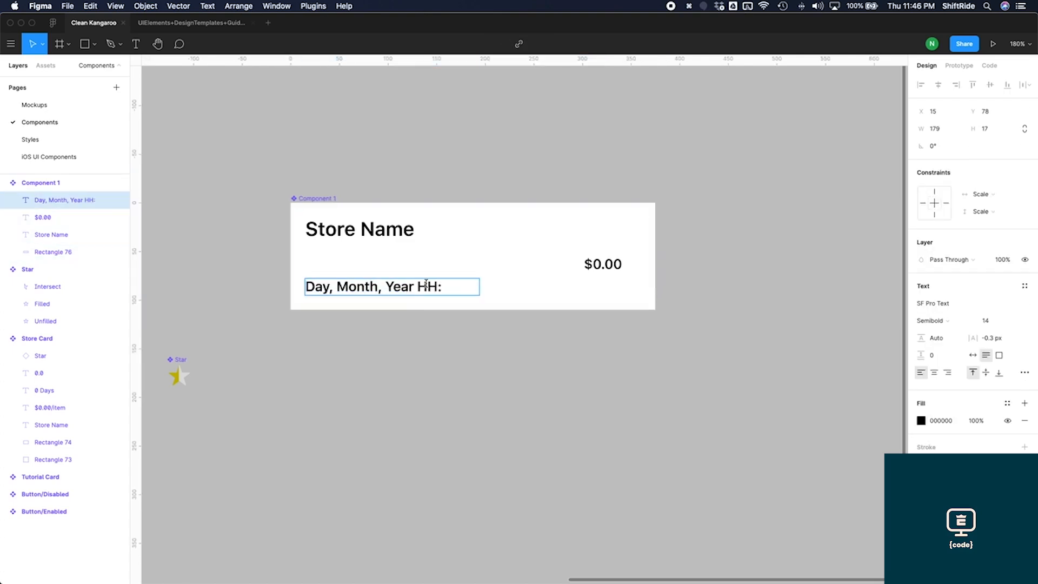
{"action": "type", "text": "MM"}
{"action": "key", "text": "Escape"}
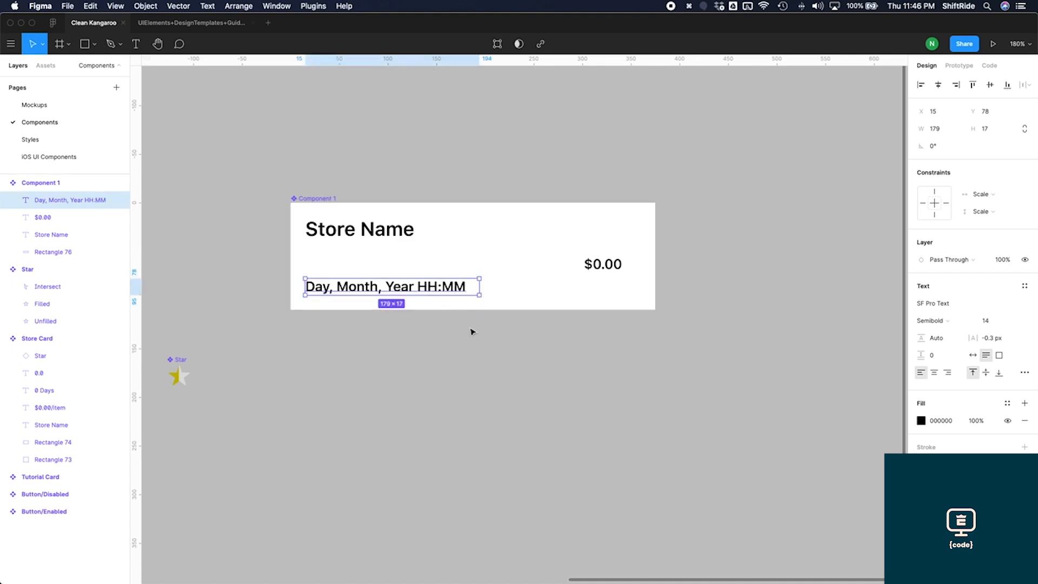
{"action": "left_click", "coordinate": [521, 329]}
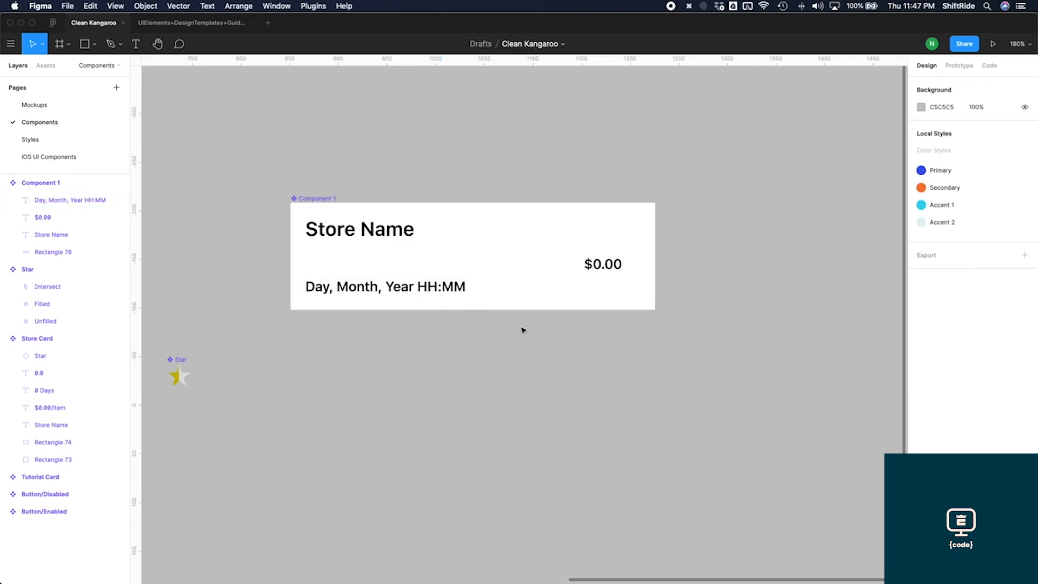
Step: Centre the $0.00 price text vertically within the component
{"action": "key", "text": "super+z"}
{"action": "left_click", "coordinate": [617, 269]}
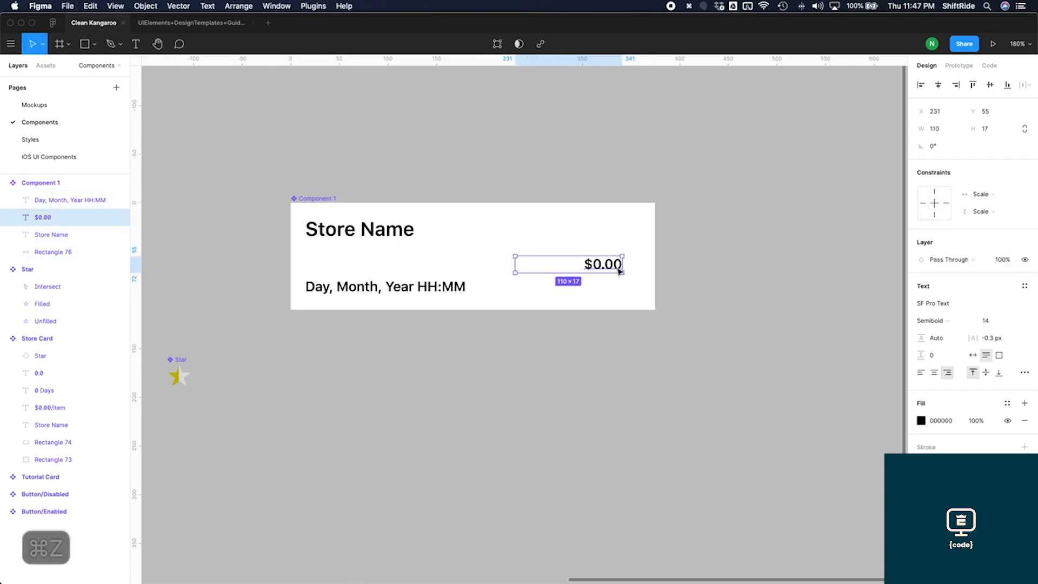
{"action": "left_click", "coordinate": [991, 85]}
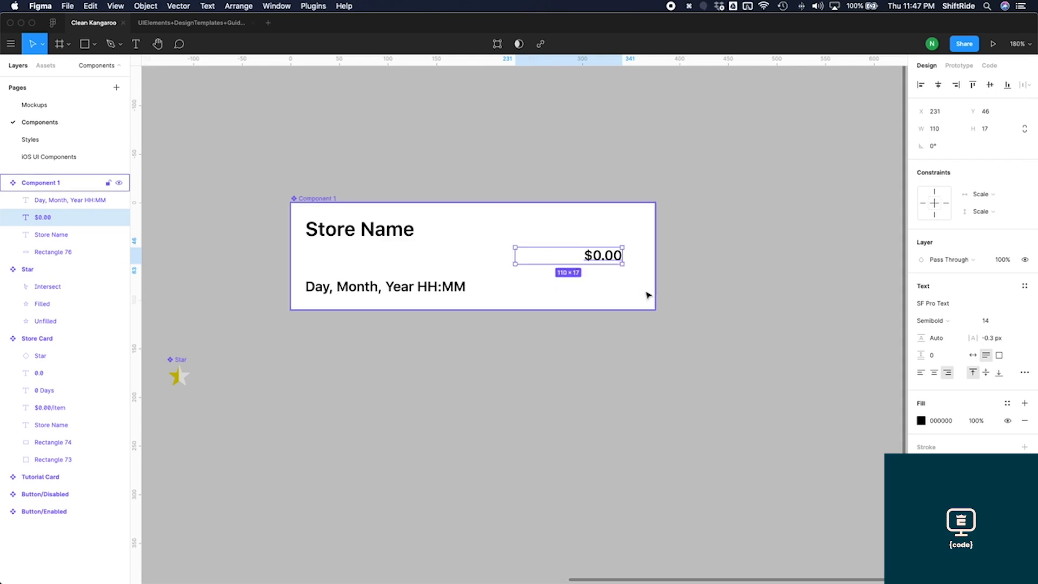
Step: Duplicate the date text as a right-aligned copy and shift it right to X 162, ending in line with the price
{"action": "left_click", "coordinate": [457, 293]}
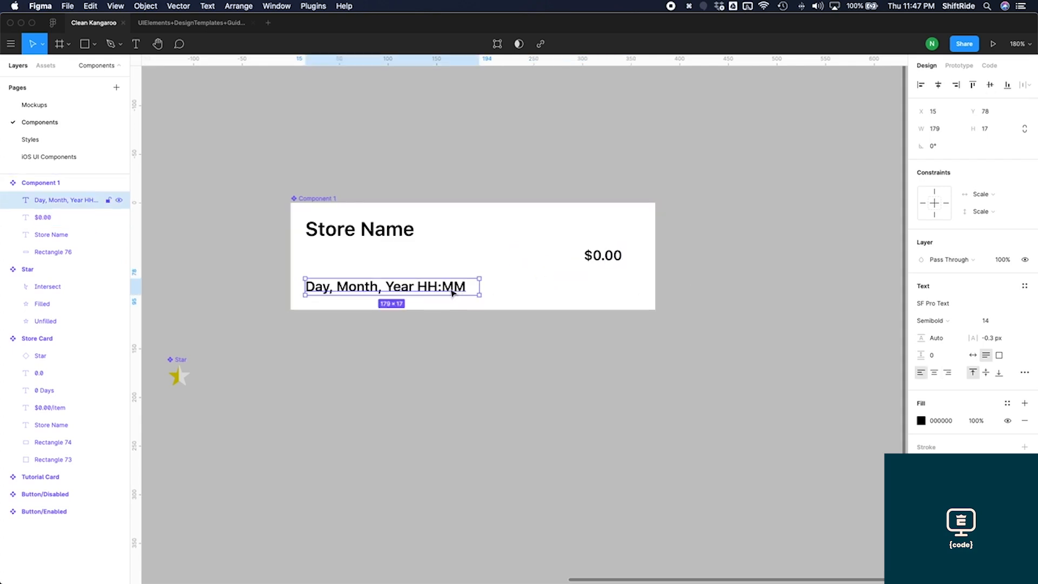
{"action": "key", "text": "super+d"}
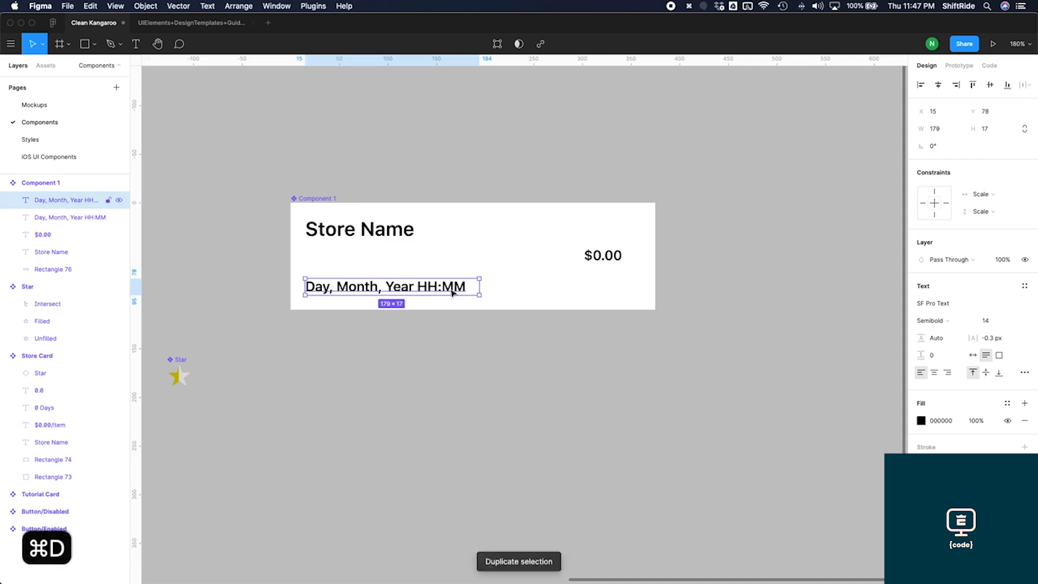
{"action": "left_click", "coordinate": [948, 374]}
{"action": "key", "text": "shift+Right"}
{"action": "key", "text": "shift+Right"}
{"action": "key", "text": "shift+Right"}
{"action": "key", "text": "shift+Right"}
{"action": "key", "text": "shift+Right"}
{"action": "key", "text": "shift+Right"}
{"action": "key", "text": "shift+Right"}
{"action": "key", "text": "shift+Right"}
{"action": "key", "text": "shift+Right"}
{"action": "key", "text": "shift+Right"}
{"action": "key", "text": "shift+Right"}
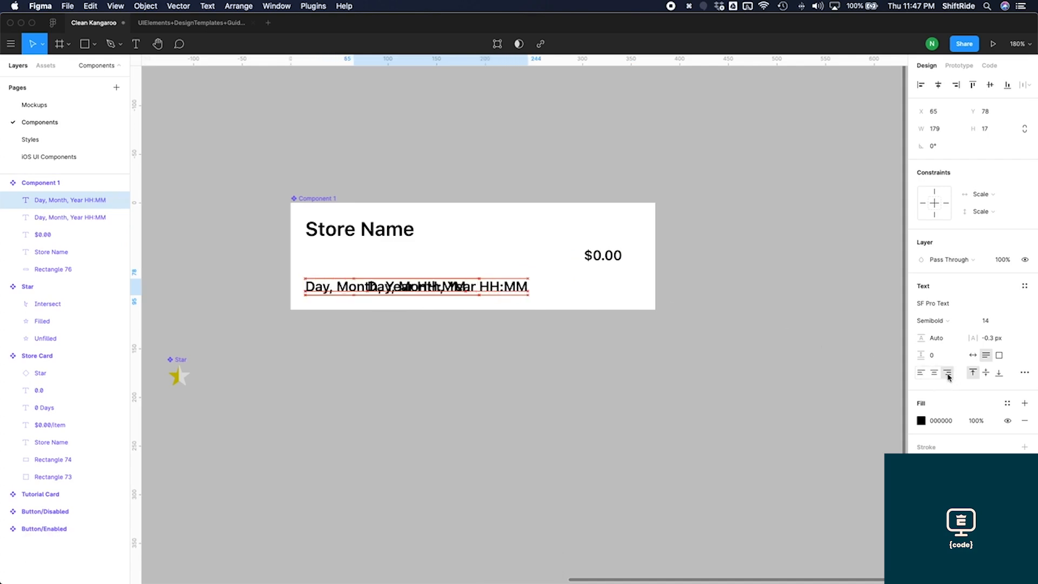
{"action": "key", "text": "shift+Right"}
{"action": "key", "text": "shift+Right"}
{"action": "key", "text": "shift+Right"}
{"action": "key", "text": "shift+Right"}
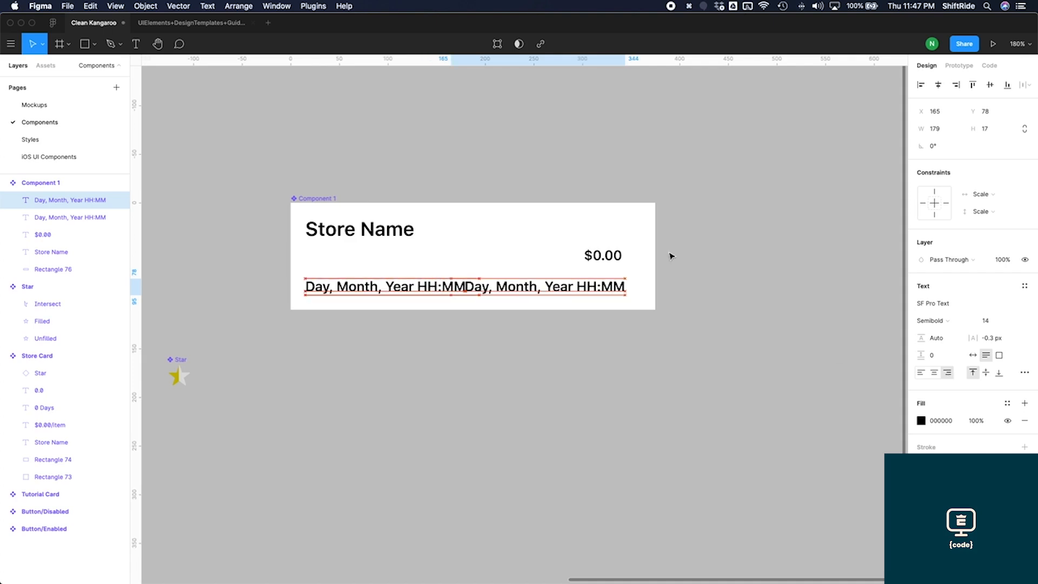
Step: Replace the duplicated date text below the price with "Status"
{"action": "double_click", "coordinate": [602, 288]}
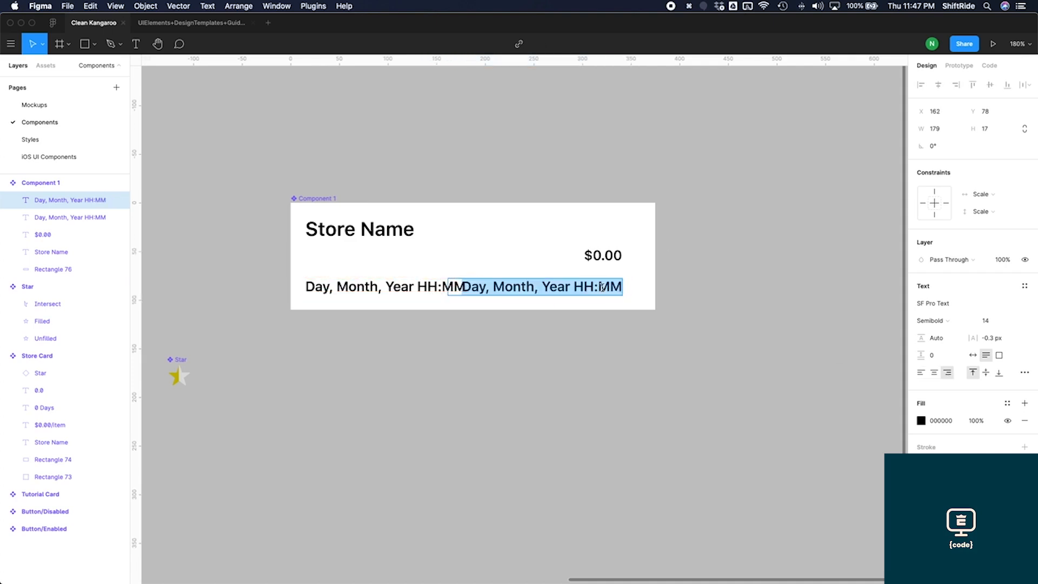
{"action": "key", "text": "BackSpace"}
{"action": "type", "text": "Status"}
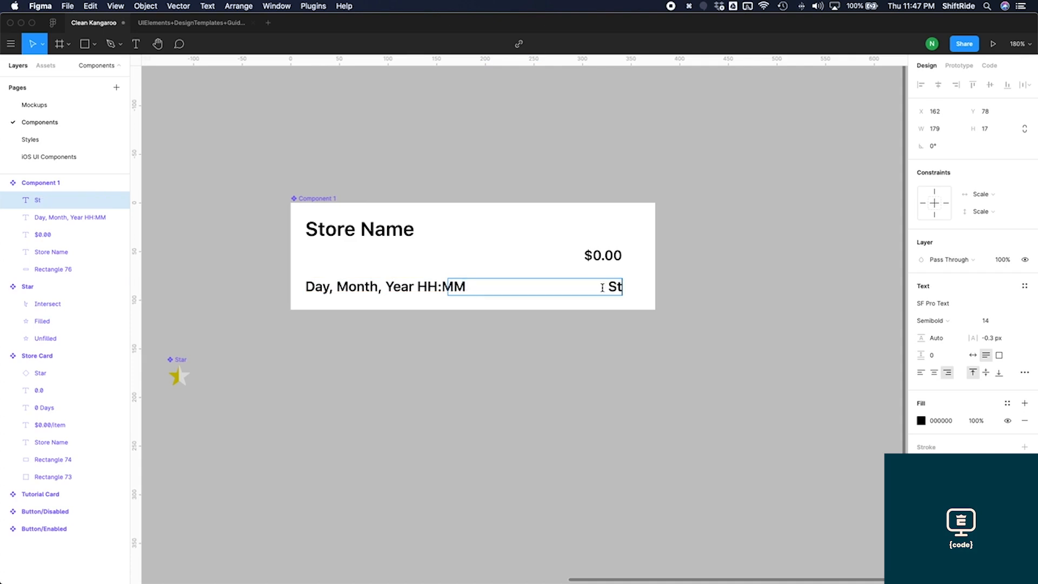
{"action": "left_click", "coordinate": [638, 339]}
{"action": "scroll", "coordinate": [614, 389], "scroll_direction": "left", "scroll_amount": 1}
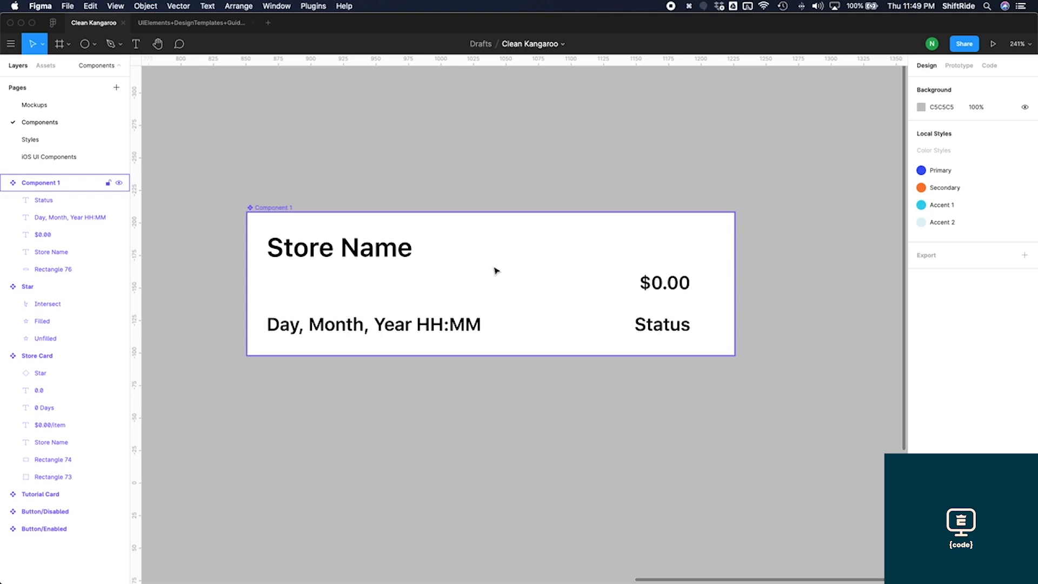
Step: Draw a horizontal arrow about 17 px long inside the component and shorten its shaft into the head, leaving a chevron
{"action": "key", "text": "shift+l"}
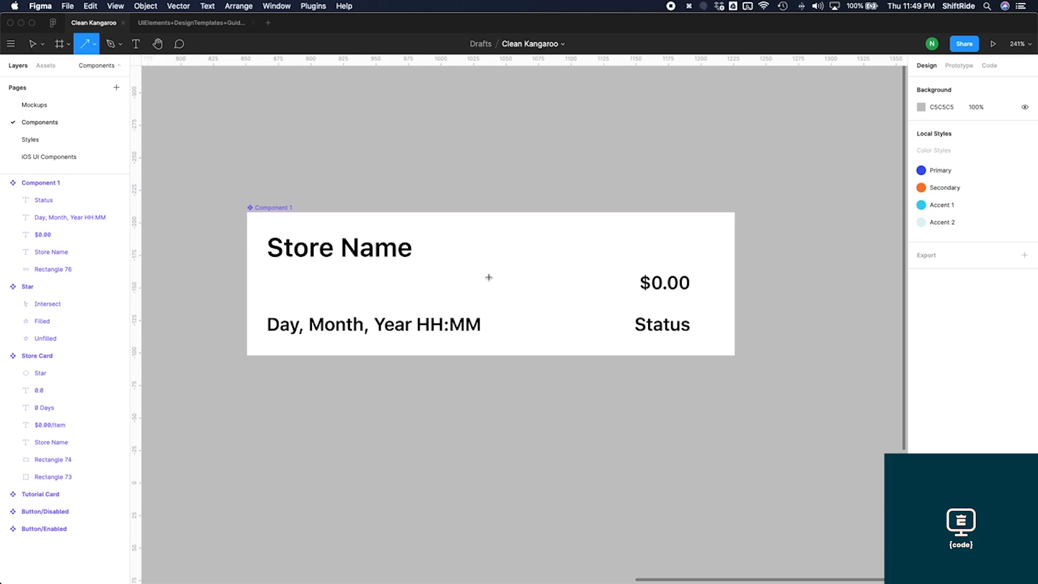
{"action": "left_click_drag", "start_coordinate": [491, 272], "coordinate": [525, 291]}
{"action": "key", "text": "z"}
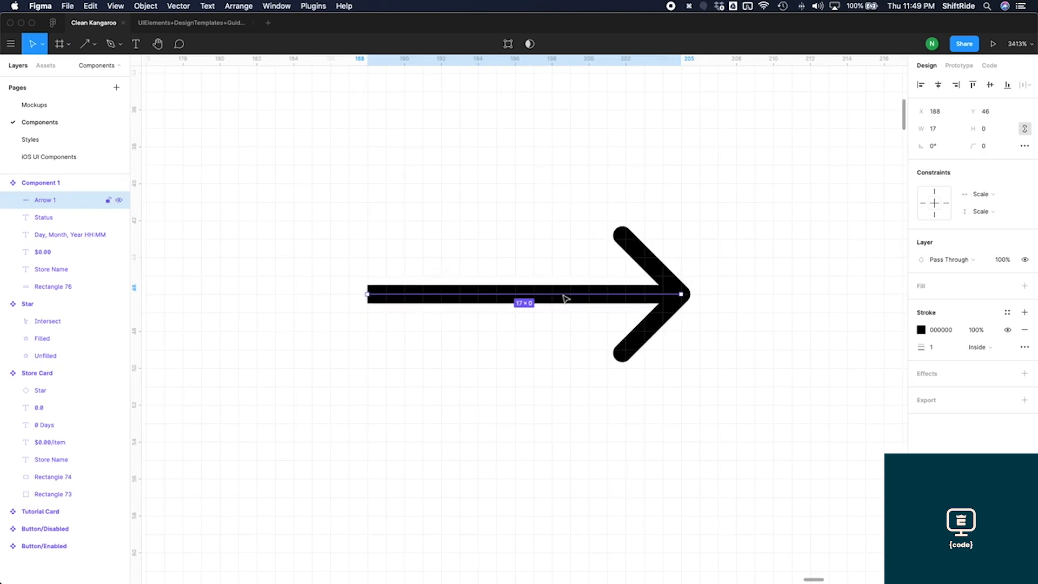
{"action": "double_click", "coordinate": [564, 299]}
{"action": "left_click_drag", "start_coordinate": [367, 295], "coordinate": [672, 296]}
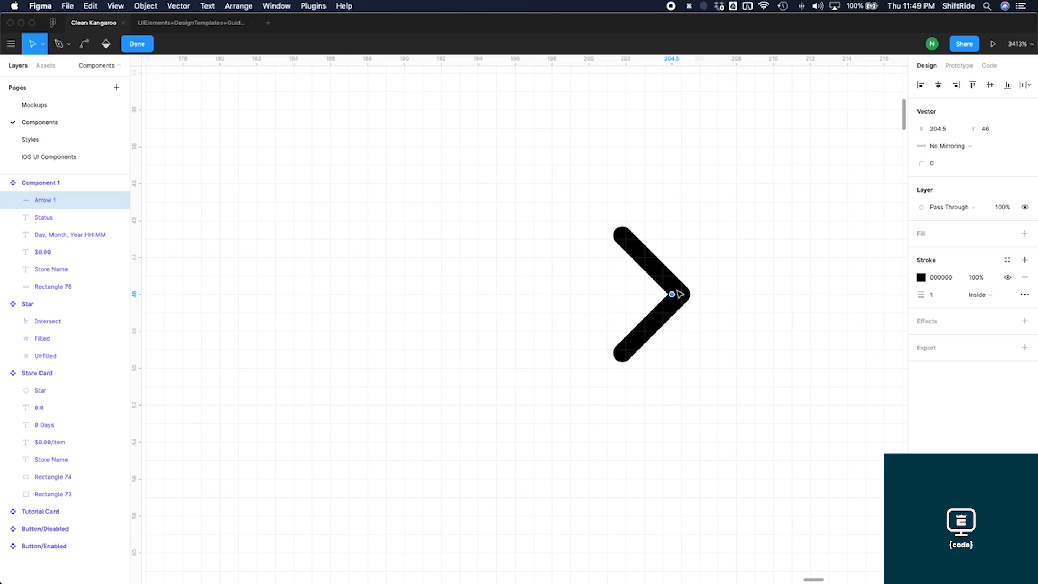
Step: Finish editing the chevron and move it past the price near the component's right edge, at X 364, Y 59
{"action": "left_click", "coordinate": [781, 312]}
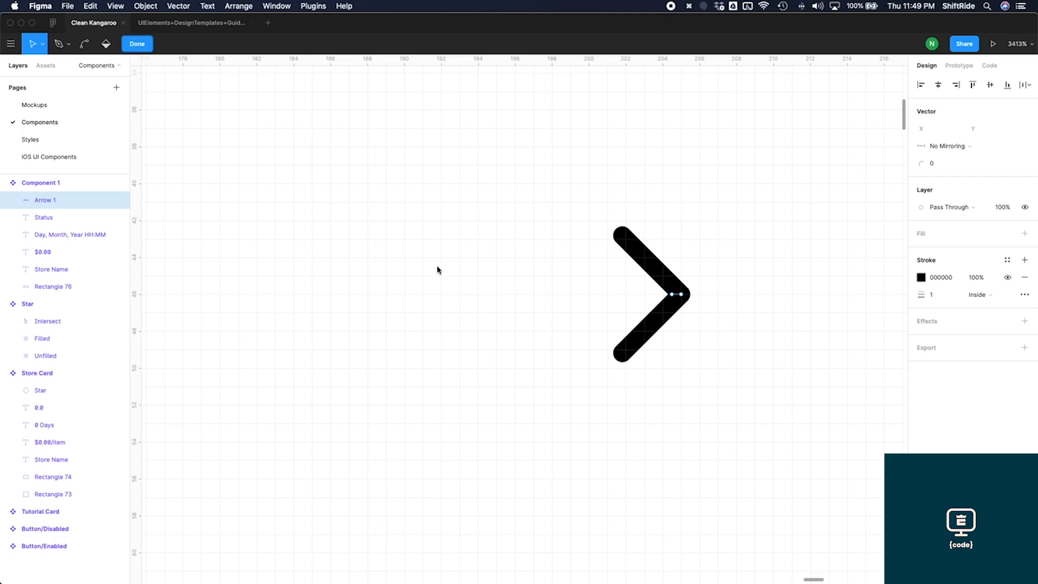
{"action": "key", "text": "Escape"}
{"action": "key", "text": "Escape"}
{"action": "key", "text": "shift+2"}
{"action": "scroll", "coordinate": [568, 344], "scroll_direction": "right", "scroll_amount": 1}
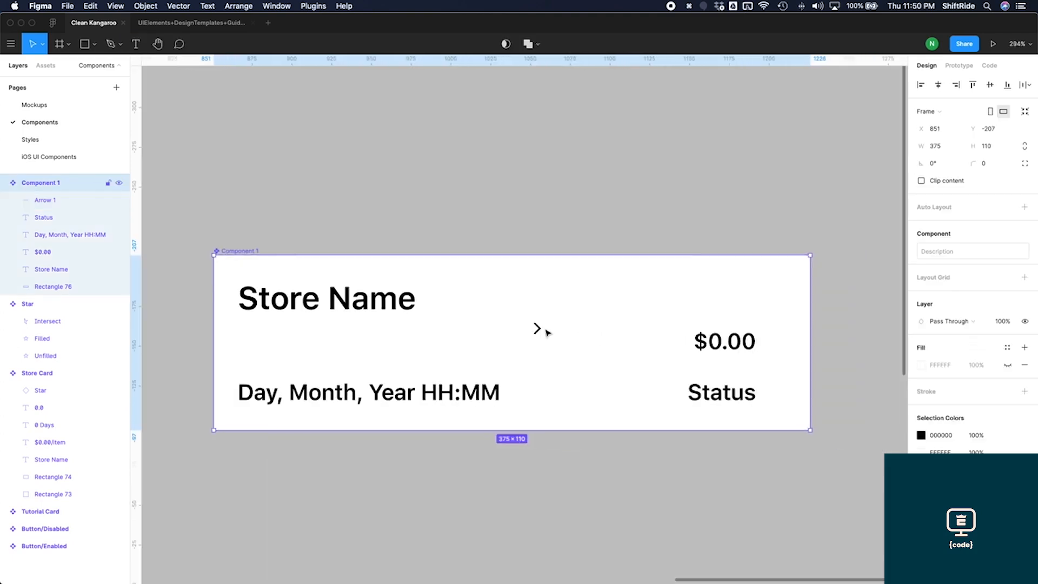
{"action": "left_click", "coordinate": [538, 329]}
{"action": "key", "text": "super+z"}
{"action": "left_click_drag", "start_coordinate": [614, 350], "coordinate": [790, 349]}
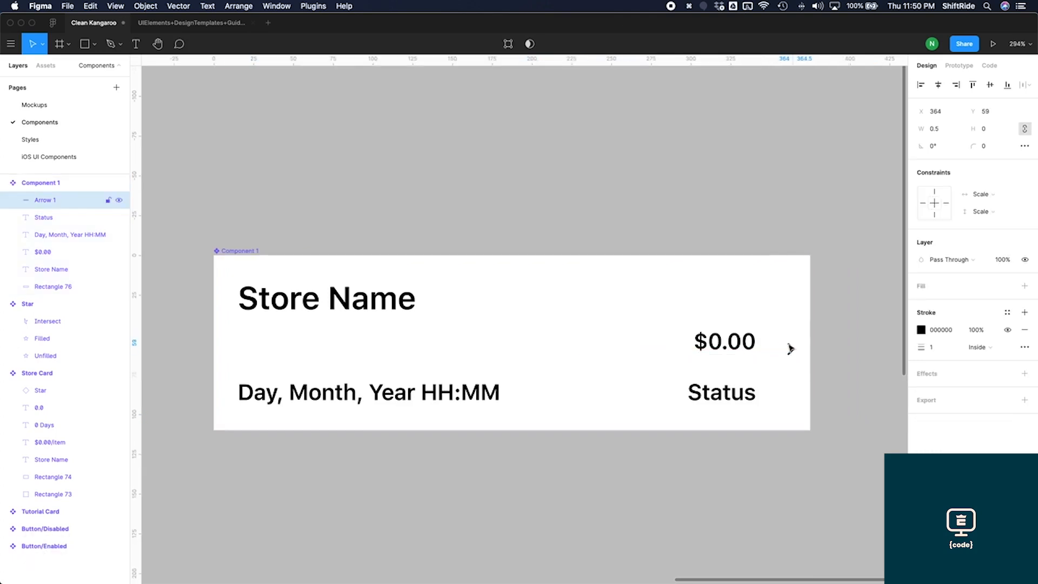
Step: Set the chevron's stroke weight to 2.5
{"action": "left_click", "coordinate": [942, 348]}
{"action": "type", "text": "3"}
{"action": "key", "text": "Return"}
{"action": "left_click", "coordinate": [940, 348]}
{"action": "type", "text": "2"}
{"action": "key", "text": "Return"}
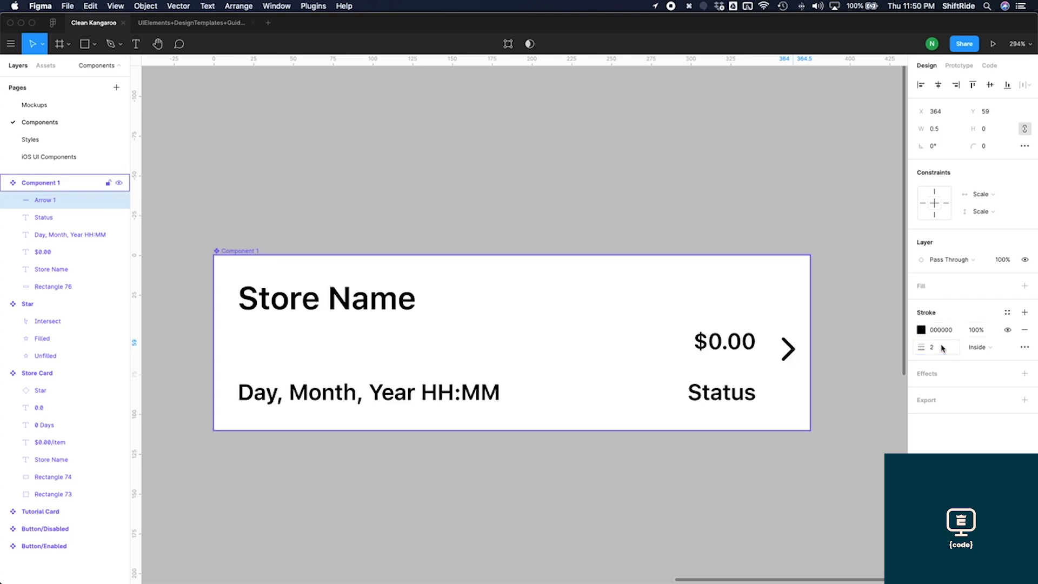
{"action": "left_click", "coordinate": [942, 348]}
{"action": "type", "text": ".5"}
{"action": "key", "text": "Return"}
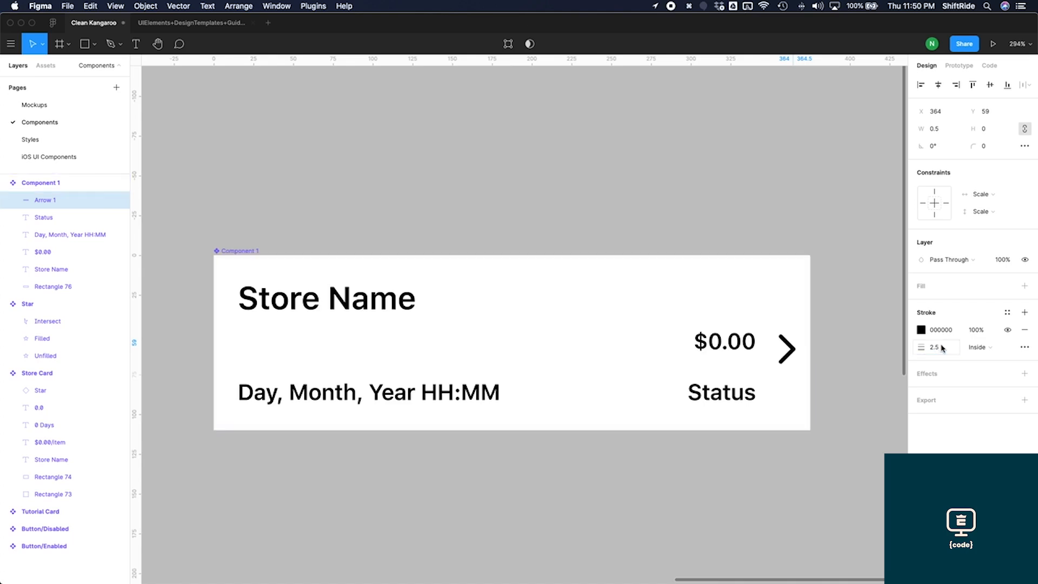
Step: Centre the chevron vertically within the component
{"action": "left_click", "coordinate": [721, 347]}
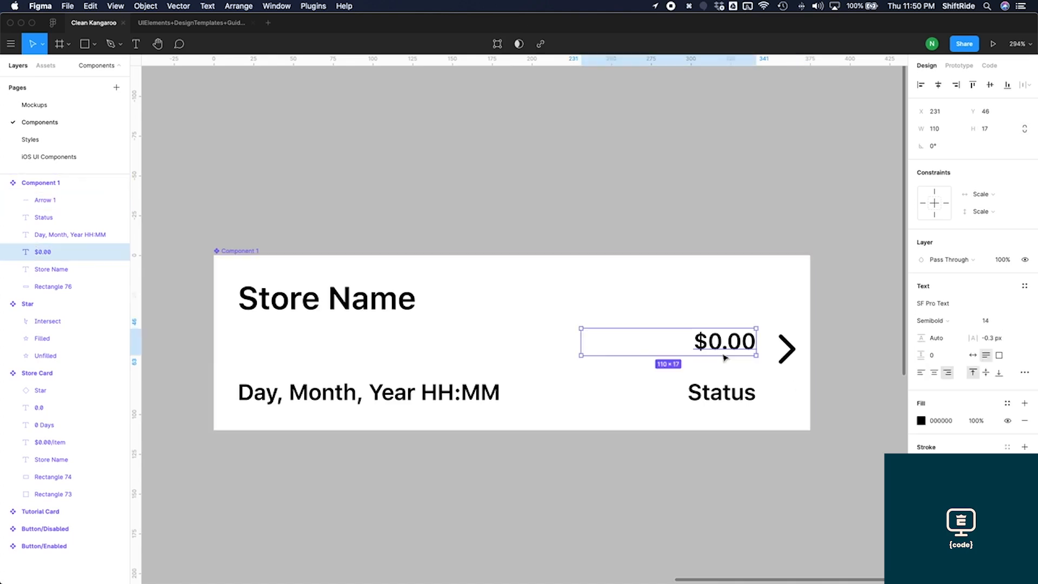
{"action": "left_click", "coordinate": [792, 351]}
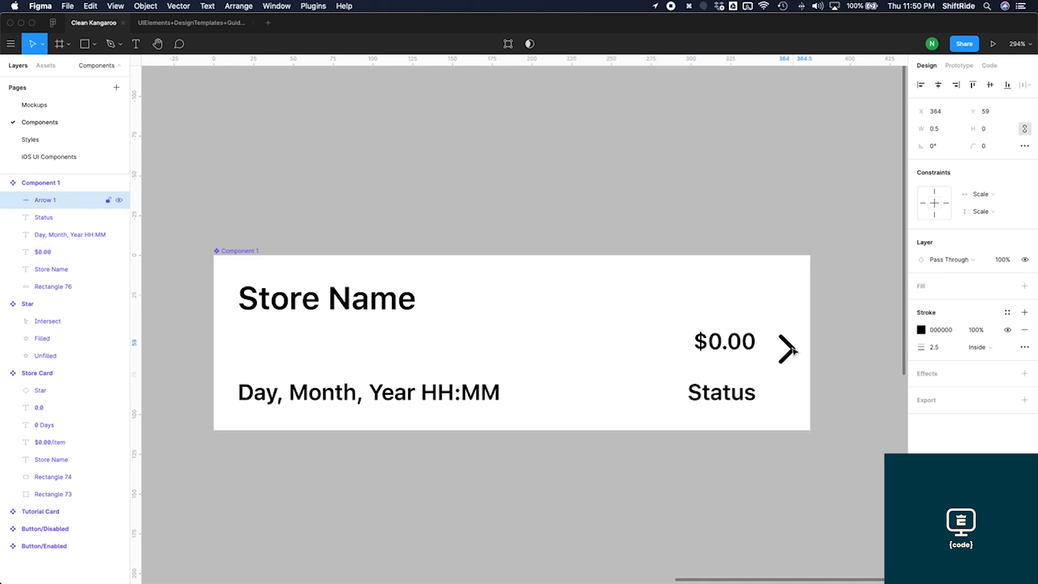
{"action": "left_click", "coordinate": [990, 86]}
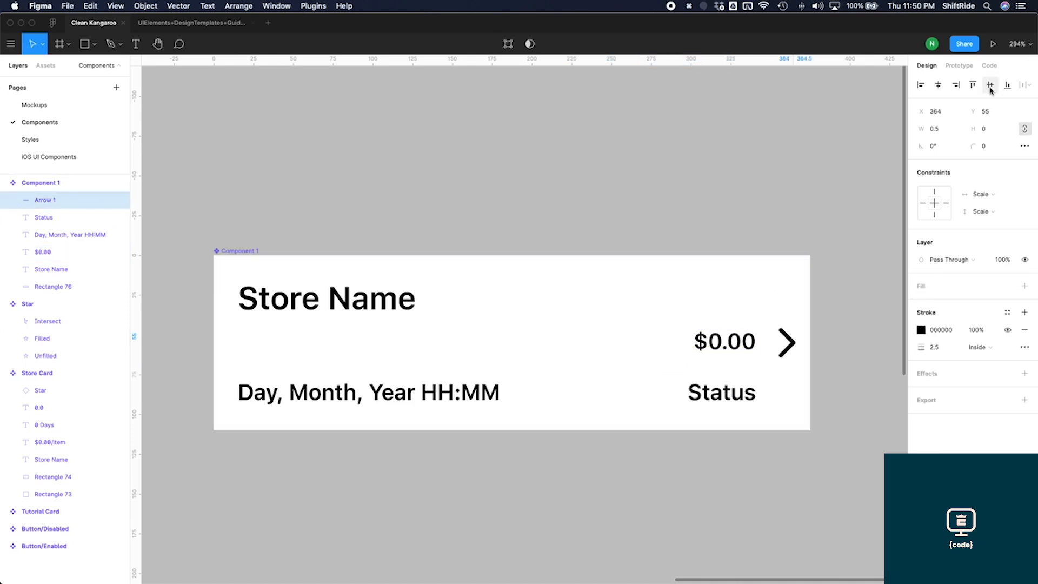
Step: Recolour the chevron's stroke to light grey BBBBBB
{"action": "left_click", "coordinate": [922, 331]}
{"action": "type", "text": "cdcdcd"}
{"action": "key", "text": "Return"}
{"action": "mouse_move", "coordinate": [832, 292]}
{"action": "left_mouse_down"}
{"action": "mouse_move", "coordinate": [700, 204]}
{"action": "mouse_move", "coordinate": [616, 211]}
{"action": "left_mouse_up"}
{"action": "left_click_drag", "start_coordinate": [576, 267], "coordinate": [527, 274]}
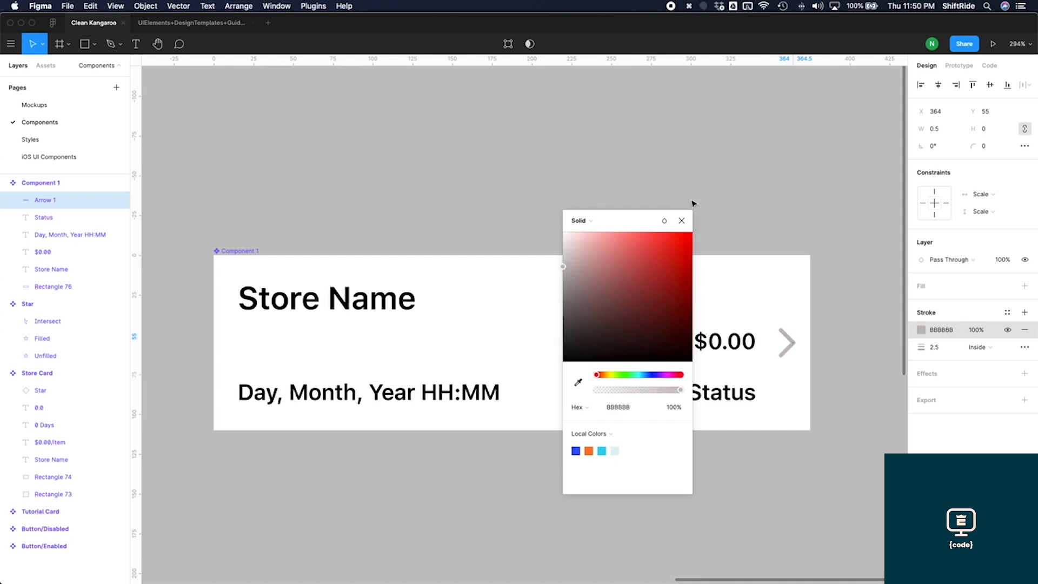
{"action": "left_click", "coordinate": [683, 220]}
{"action": "left_click", "coordinate": [628, 178]}
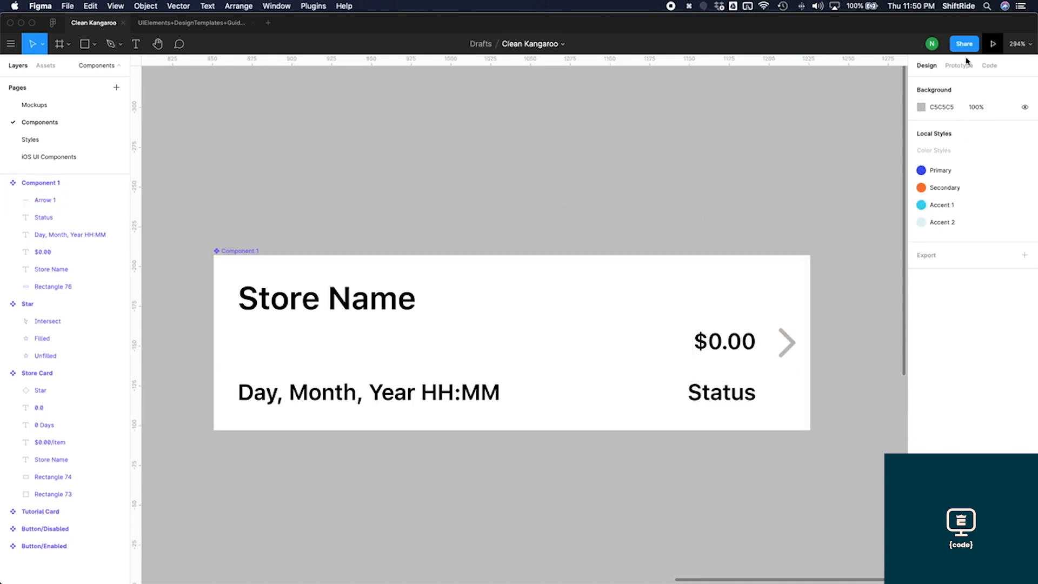
Step: Rename the component as "Service List"
{"action": "double_click", "coordinate": [244, 255]}
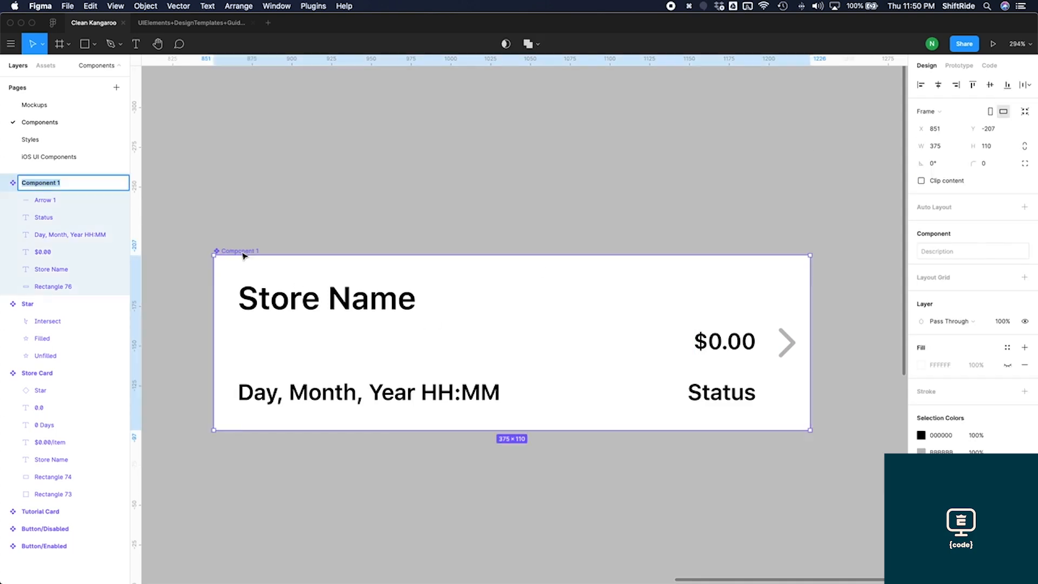
{"action": "type", "text": "Serv"}
{"action": "key", "text": "Return"}
{"action": "key", "text": "Escape"}
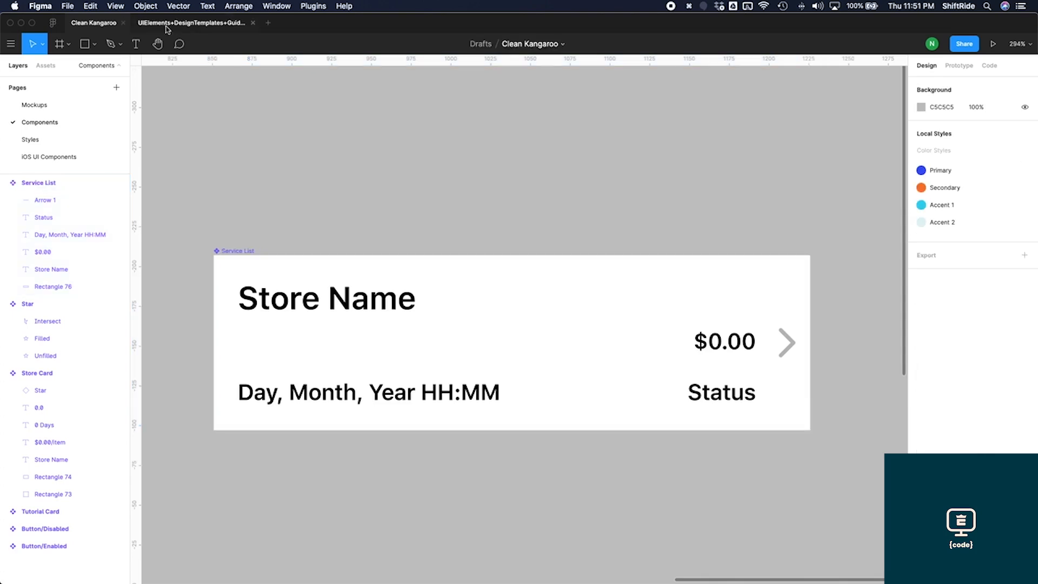
Step: Place a Service List instance on the Services screen in Mockups, directly below the navigation bar at X 0, Y 140
{"action": "left_click", "coordinate": [46, 106]}
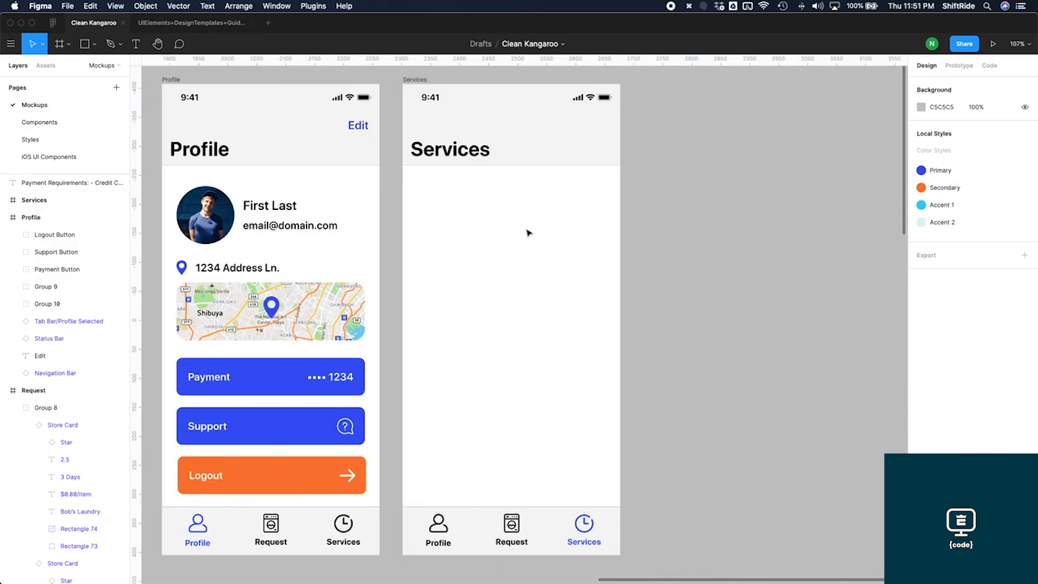
{"action": "left_click", "coordinate": [47, 66]}
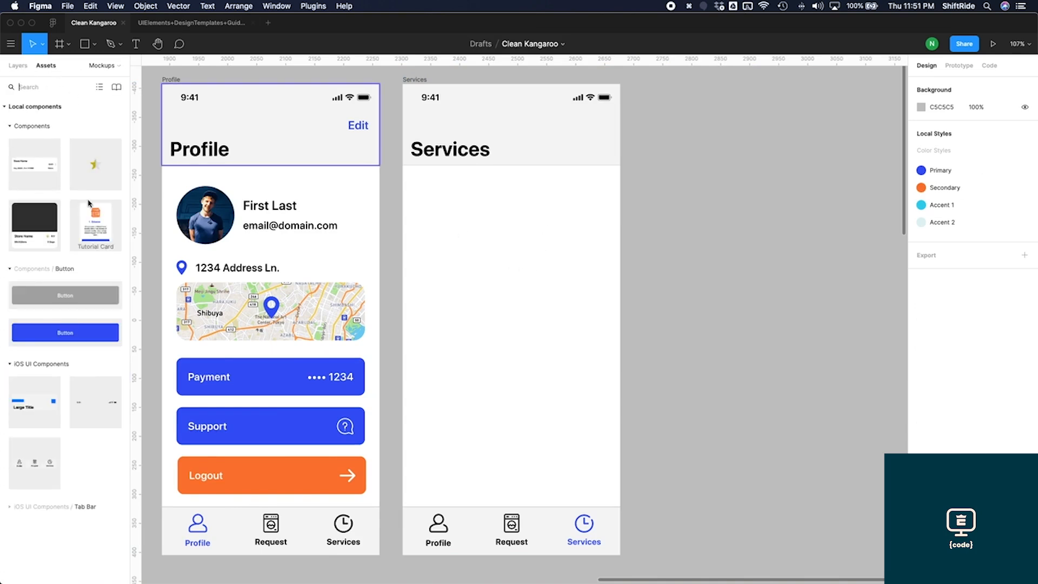
{"action": "left_click_drag", "start_coordinate": [24, 167], "coordinate": [513, 277]}
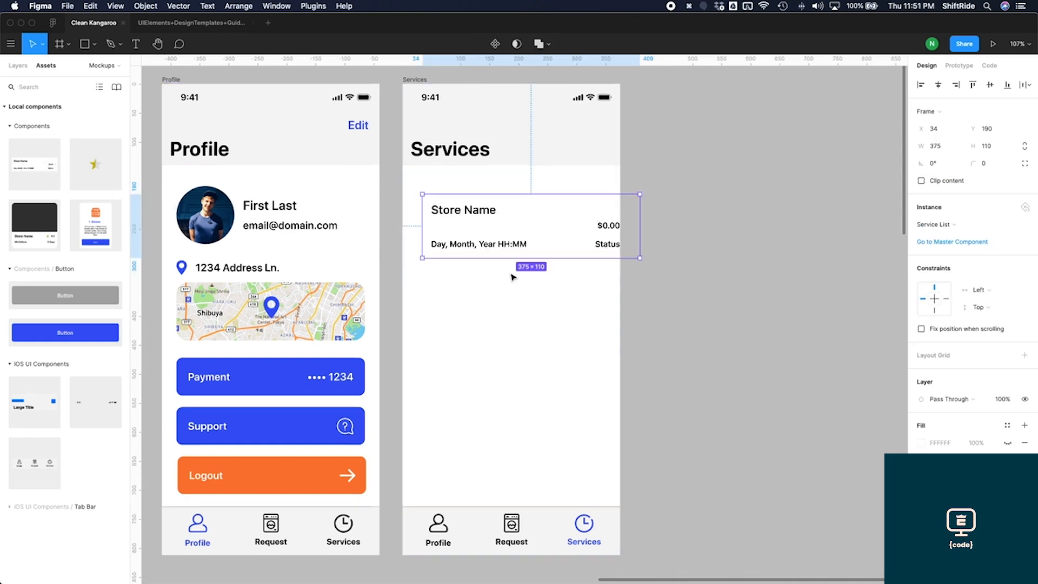
{"action": "left_click_drag", "start_coordinate": [548, 239], "coordinate": [533, 211]}
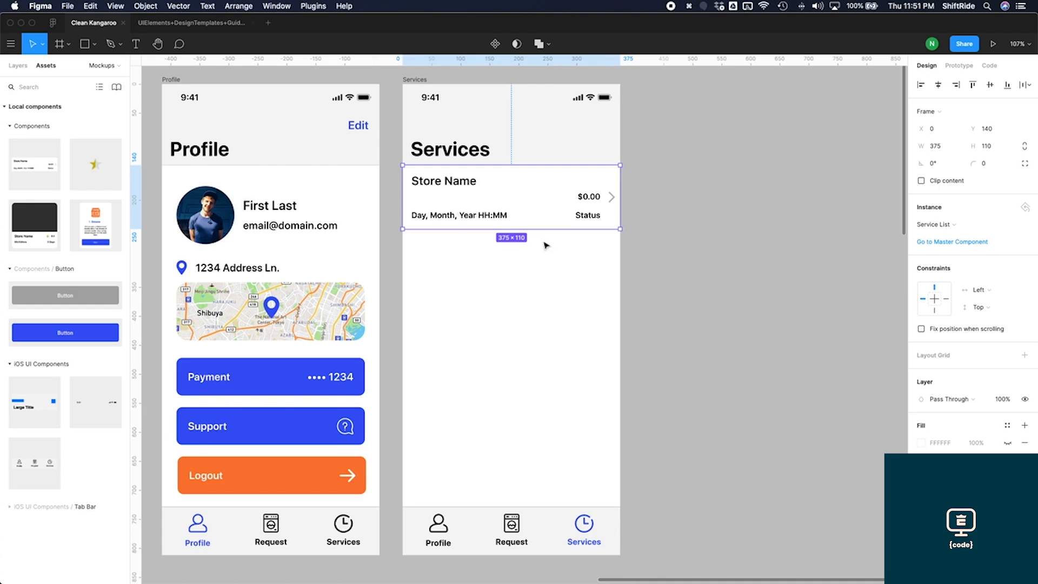
{"action": "left_click", "coordinate": [623, 277]}
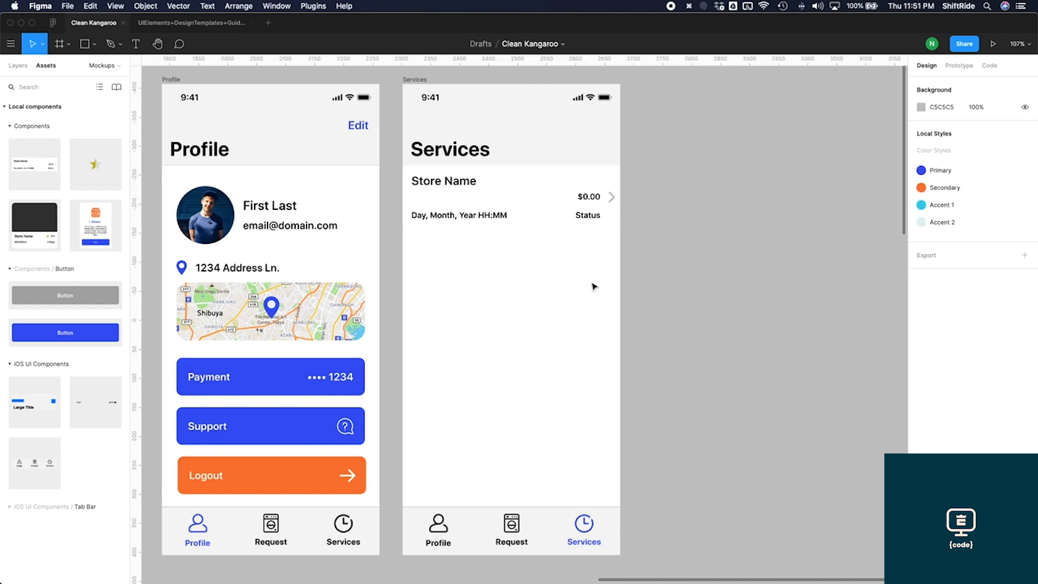
Step: Return to the master Service List component and reduce its height to 95 px
{"action": "left_click", "coordinate": [554, 222]}
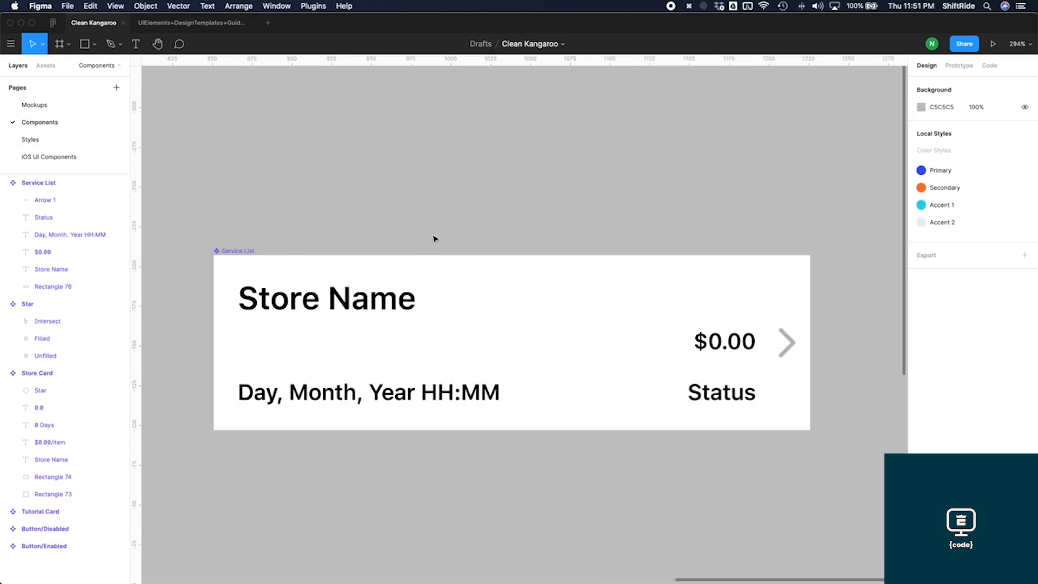
{"action": "left_click", "coordinate": [251, 252]}
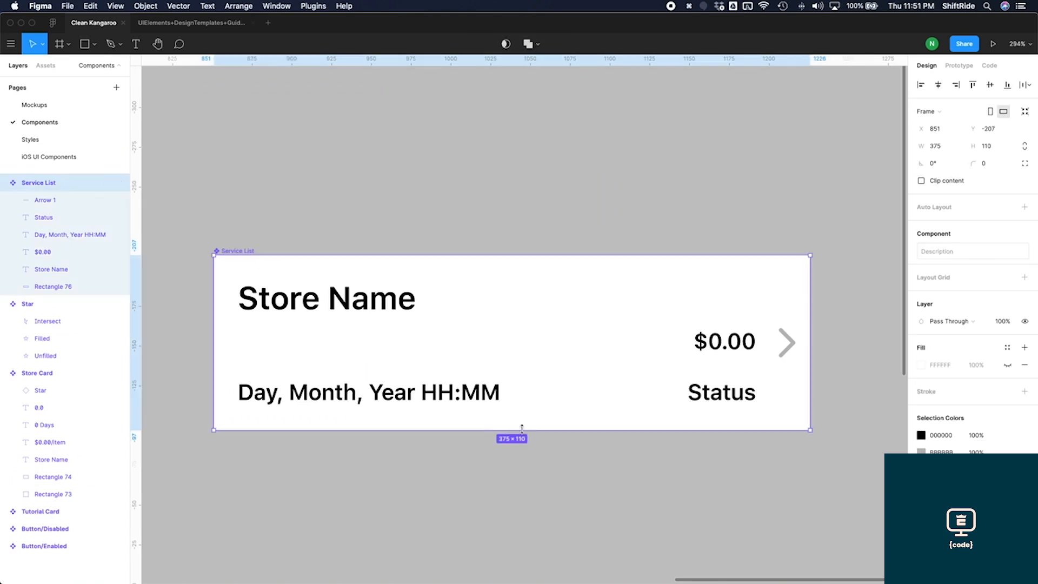
{"action": "left_click_drag", "start_coordinate": [521, 421], "coordinate": [520, 404]}
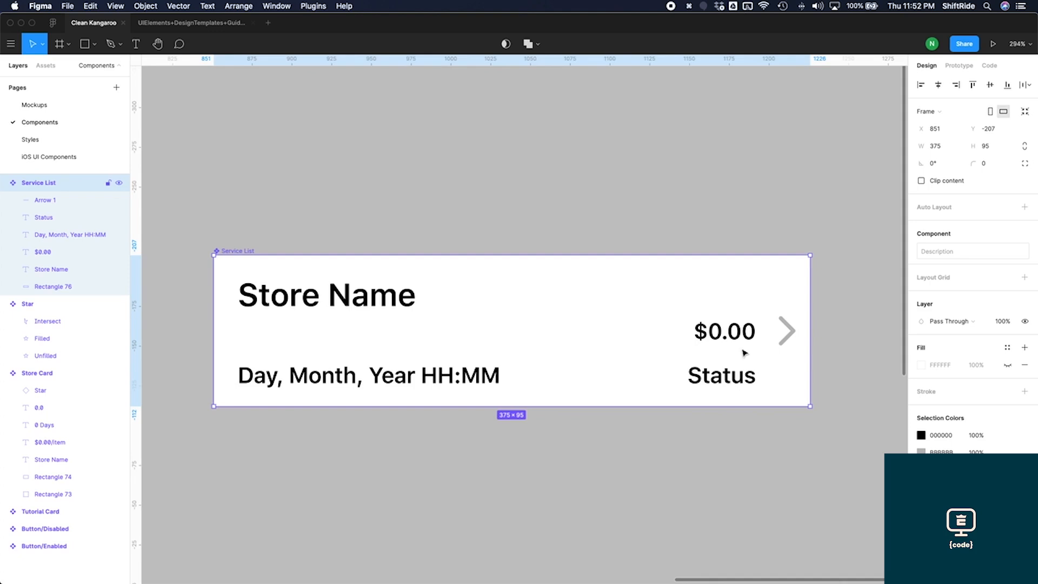
Step: Move the Store Name text 5 px down to Y 17.95
{"action": "left_click", "coordinate": [394, 296]}
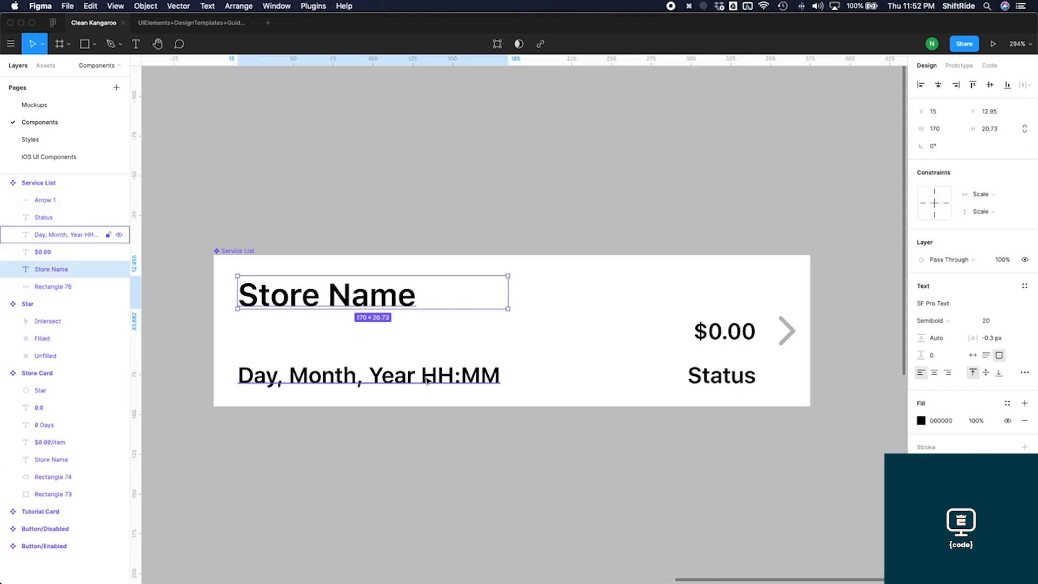
{"action": "key", "text": "shift+Down"}
{"action": "key", "text": "shift+Up"}
{"action": "key", "text": "Down"}
{"action": "key", "text": "Down"}
{"action": "key", "text": "Down"}
{"action": "key", "text": "Down"}
{"action": "key", "text": "Down"}
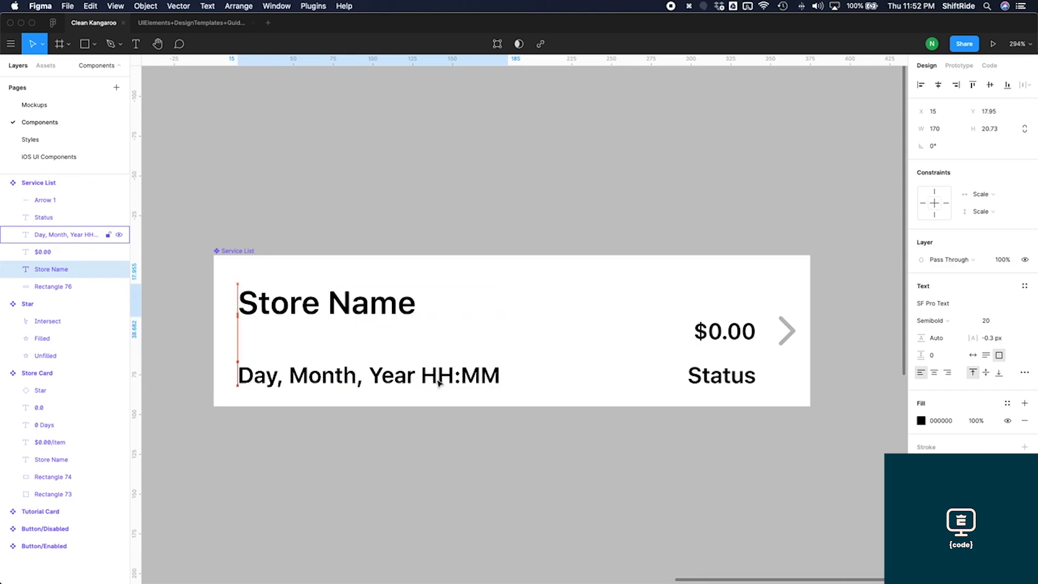
Step: Move the date text 5 px up, closer to the Store Name text
{"action": "left_click", "coordinate": [439, 383]}
{"action": "key", "text": "Up"}
{"action": "key", "text": "Up"}
{"action": "key", "text": "Up"}
{"action": "key", "text": "Up"}
{"action": "key", "text": "Up"}
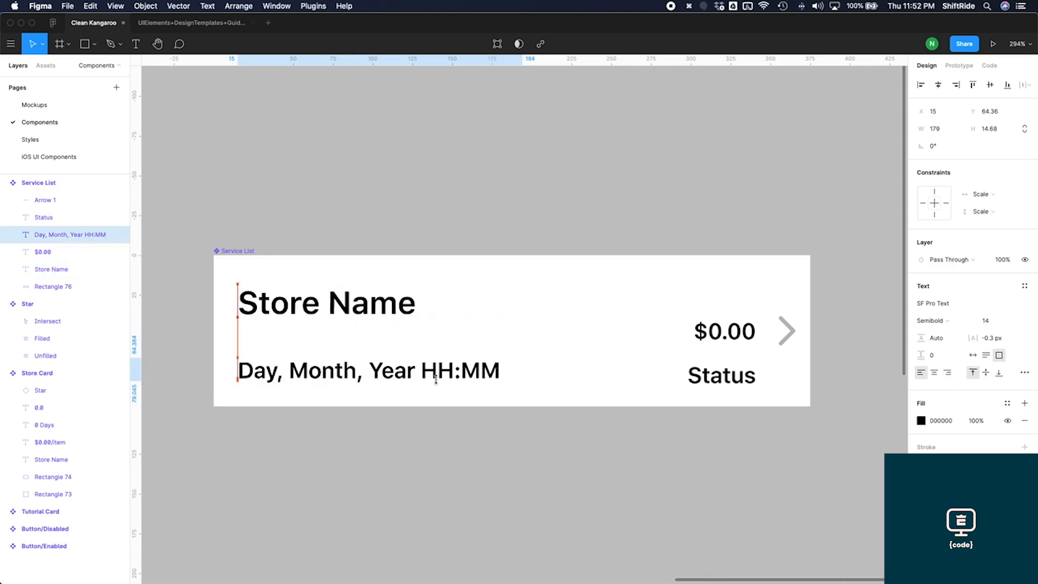
Step: Raise the $0.00 price and Status texts within the component, bringing them roughly level with the store name and date
{"action": "left_click", "coordinate": [727, 374]}
{"action": "left_click", "coordinate": [746, 336]}
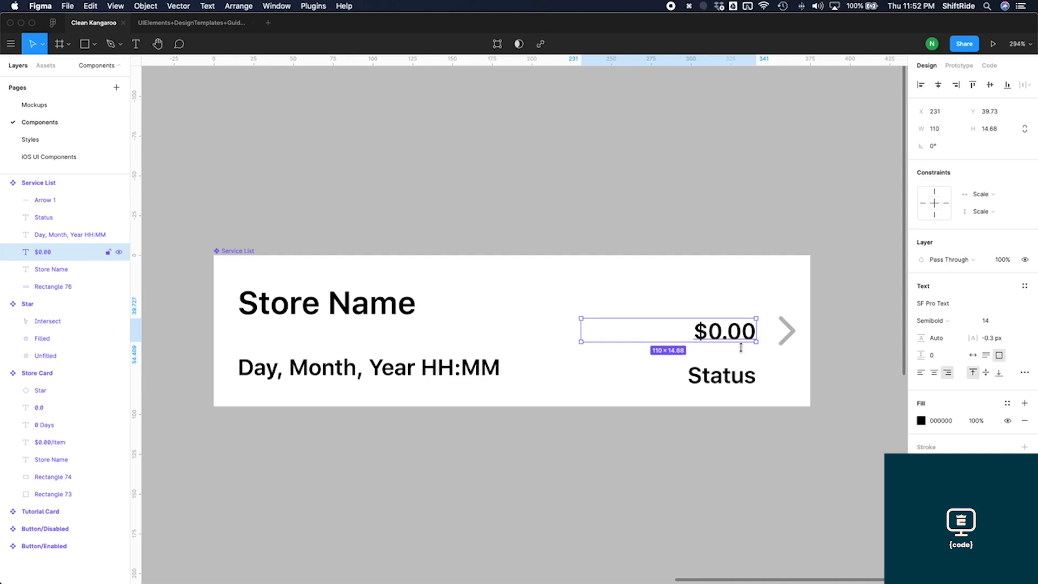
{"action": "left_click", "coordinate": [740, 378], "text": "shift"}
{"action": "left_click_drag", "start_coordinate": [740, 374], "coordinate": [740, 356]}
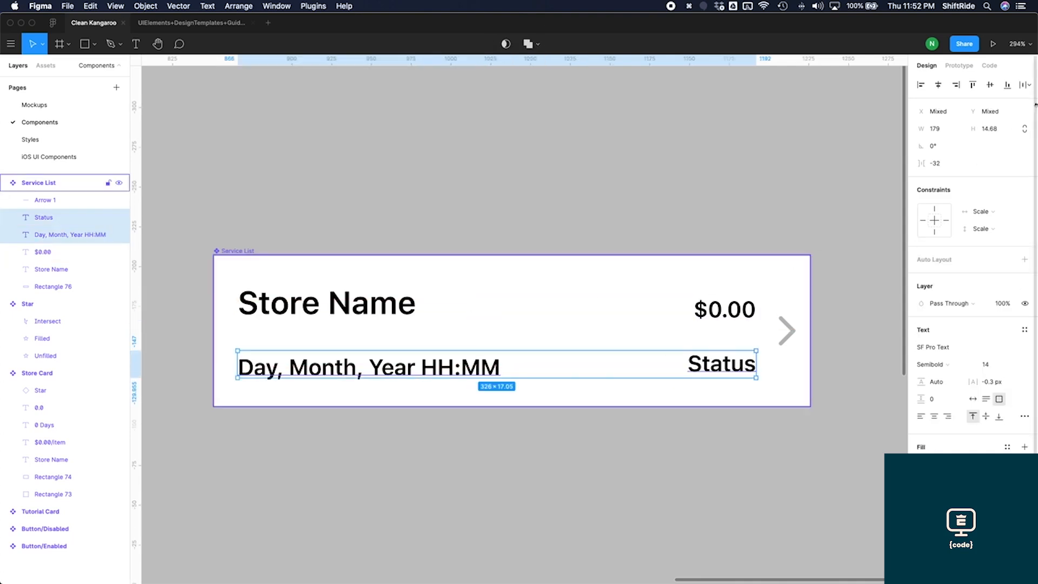
Step: Align the Status text's vertical centre with the date text, and the price's vertical centre with Store Name
{"action": "left_click", "coordinate": [990, 84]}
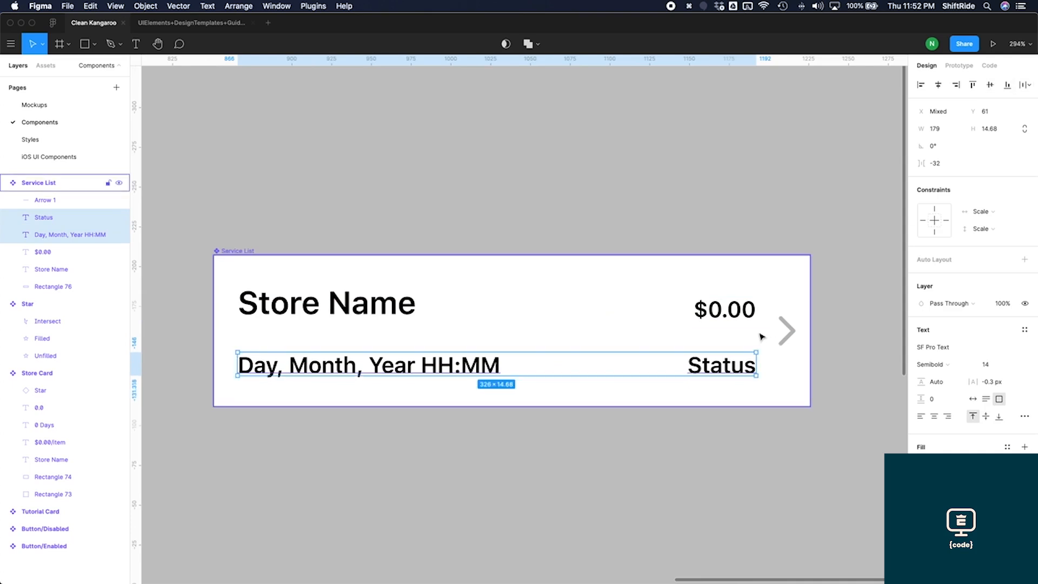
{"action": "left_click", "coordinate": [43, 252]}
{"action": "left_click", "coordinate": [52, 269], "text": "shift"}
{"action": "left_click", "coordinate": [990, 85]}
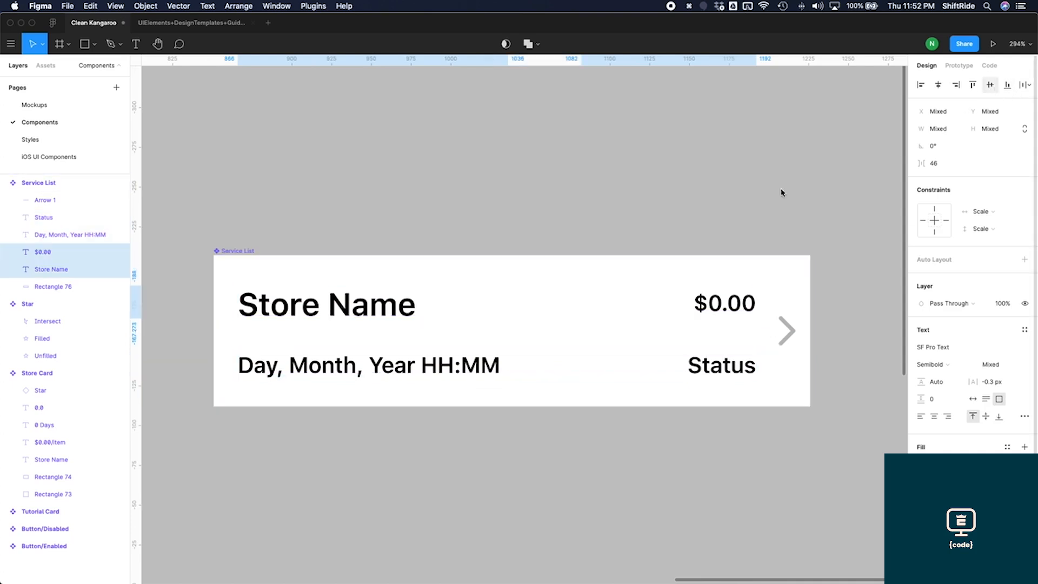
{"action": "left_click", "coordinate": [695, 200]}
Step: Move the Status and date texts up together by 2 px
{"action": "left_click", "coordinate": [694, 377]}
{"action": "left_click", "coordinate": [412, 367], "text": "shift"}
{"action": "key", "text": "shift+Up"}
{"action": "key", "text": "shift+Down"}
{"action": "key", "text": "Up"}
{"action": "key", "text": "Up"}
Step: Move the price and Store Name texts down together by 2 px
{"action": "left_click", "coordinate": [386, 316]}
{"action": "key", "text": "Return"}
{"action": "left_click", "coordinate": [745, 306]}
{"action": "left_click", "coordinate": [395, 312], "text": "shift"}
{"action": "key", "text": "Down"}
{"action": "key", "text": "Down"}
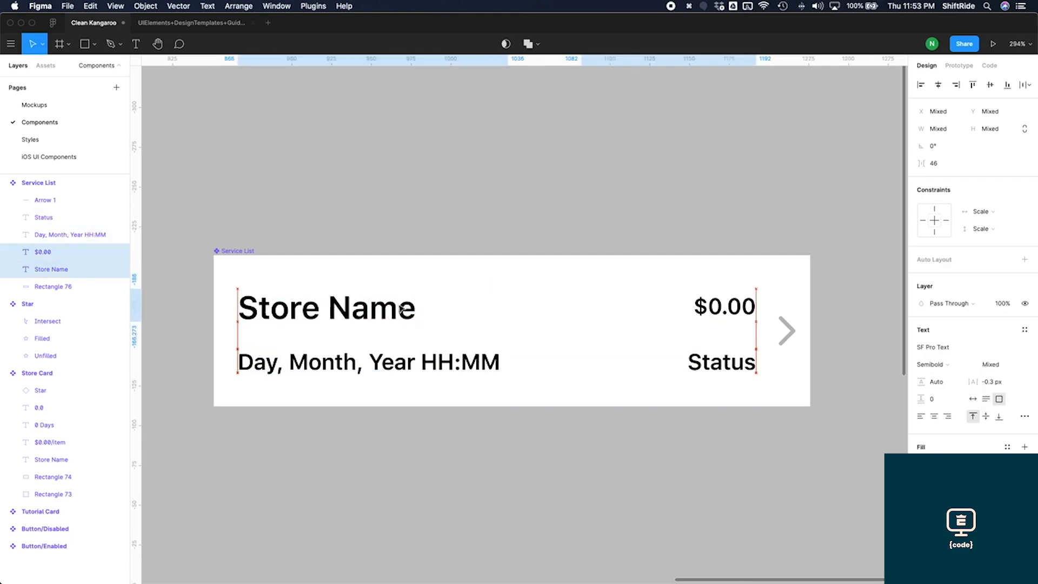
Step: Centre the $0.00 price text alone vertically within the component, just above Status
{"action": "left_click", "coordinate": [401, 310], "text": "shift"}
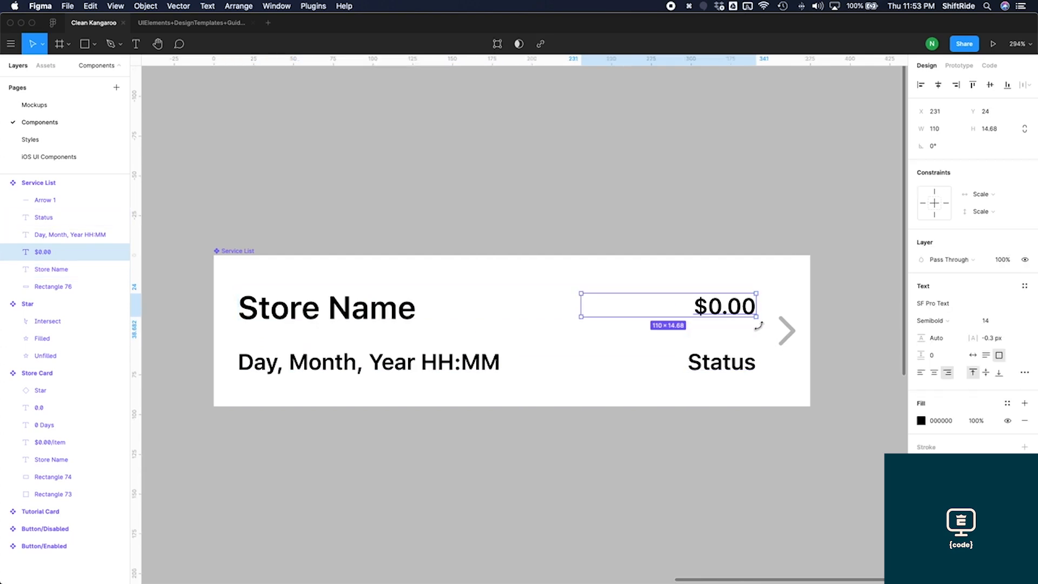
{"action": "key", "text": "shift+Down"}
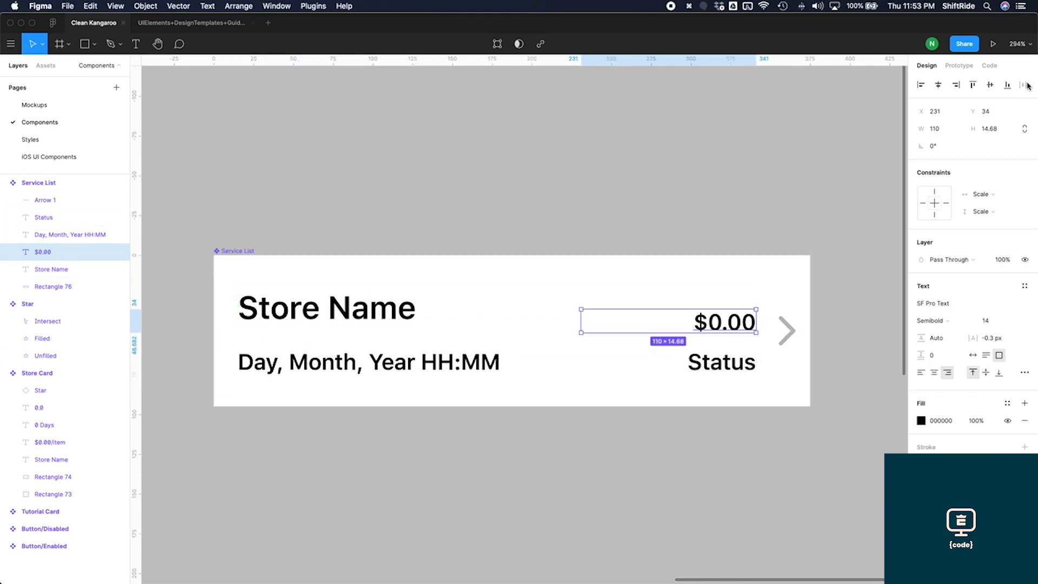
{"action": "left_click", "coordinate": [991, 90]}
{"action": "left_click", "coordinate": [554, 439]}
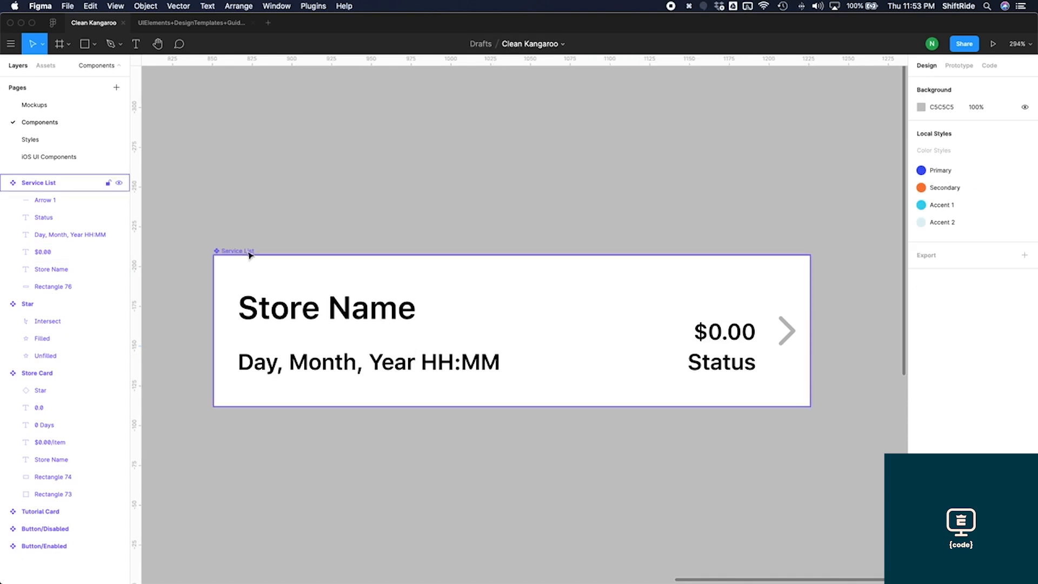
Step: Draw a full-width 375 px horizontal line near the component's lower edge at Y 89 and match its stroke to the chevron's grey BBBBBB
{"action": "left_click", "coordinate": [278, 384]}
{"action": "key", "text": "l"}
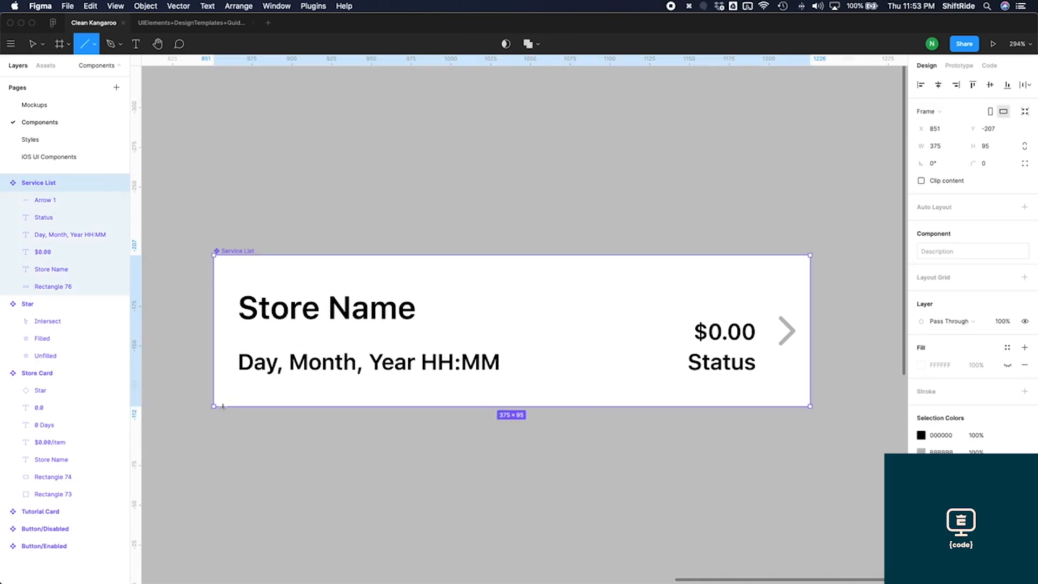
{"action": "left_click_drag", "start_coordinate": [220, 396], "coordinate": [810, 396]}
{"action": "left_click_drag", "start_coordinate": [220, 397], "coordinate": [213, 396]}
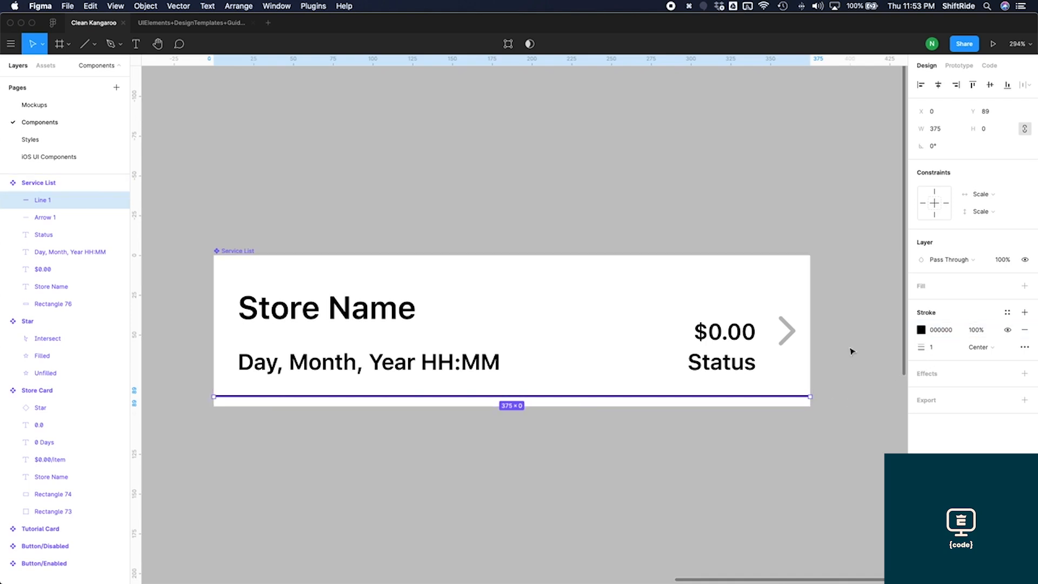
{"action": "key", "text": "ctrl+c"}
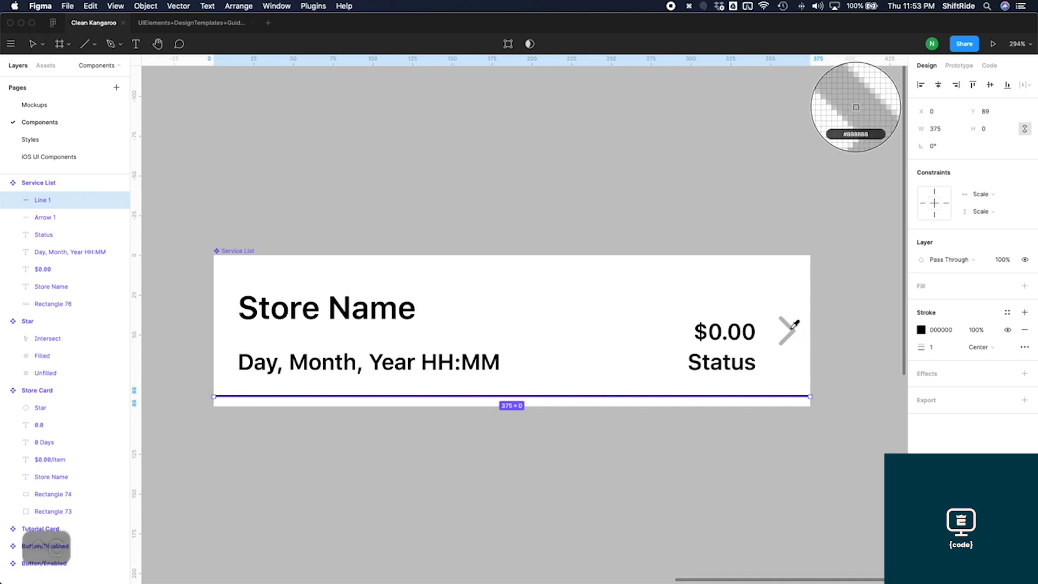
{"action": "left_click", "coordinate": [787, 331]}
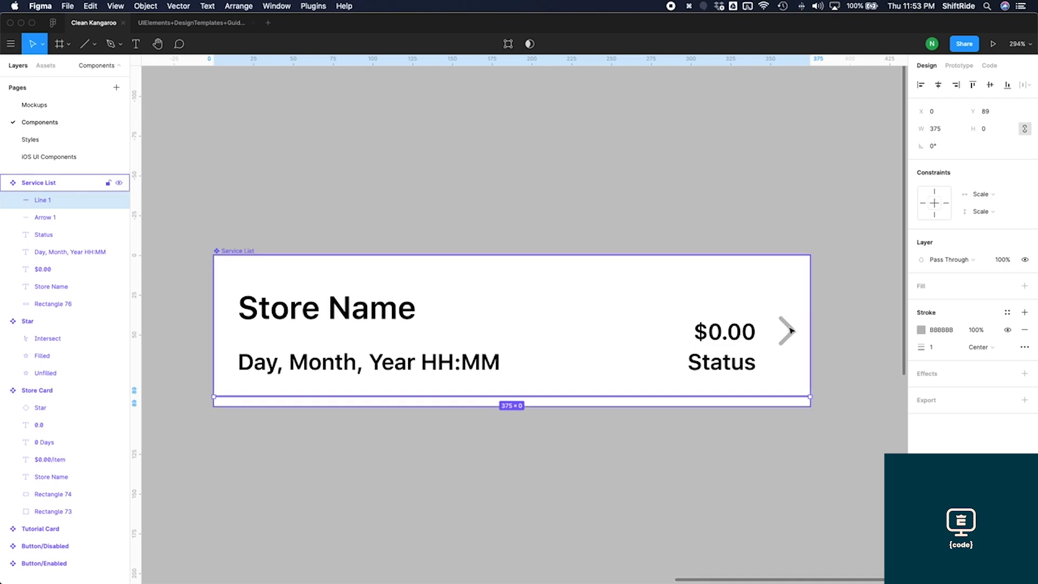
Step: Lighten the divider line's stroke colour to E8E8E8 and move the line down to the component's lower edge at Y 95
{"action": "left_click", "coordinate": [934, 349]}
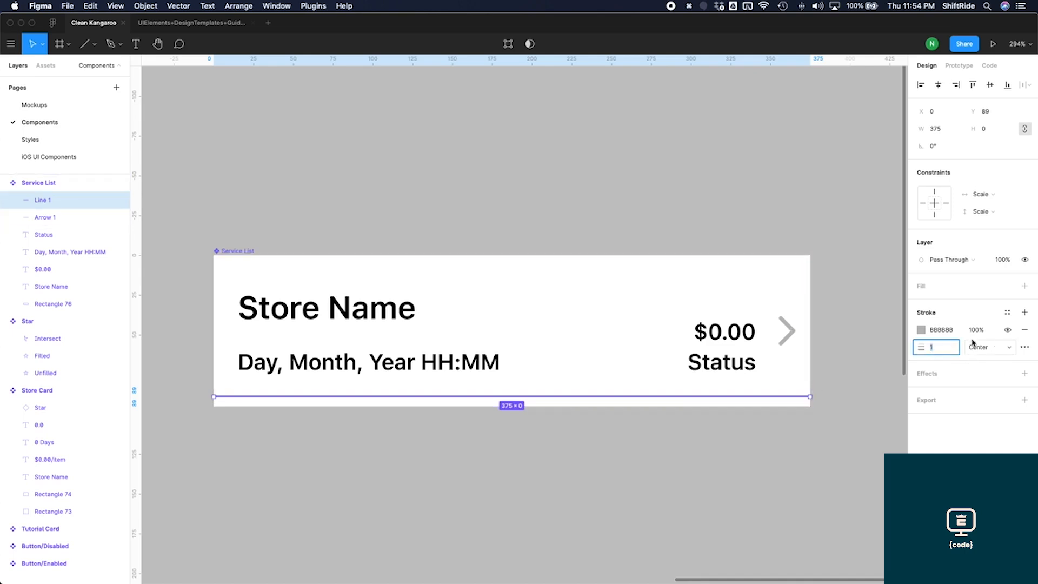
{"action": "left_click", "coordinate": [921, 331]}
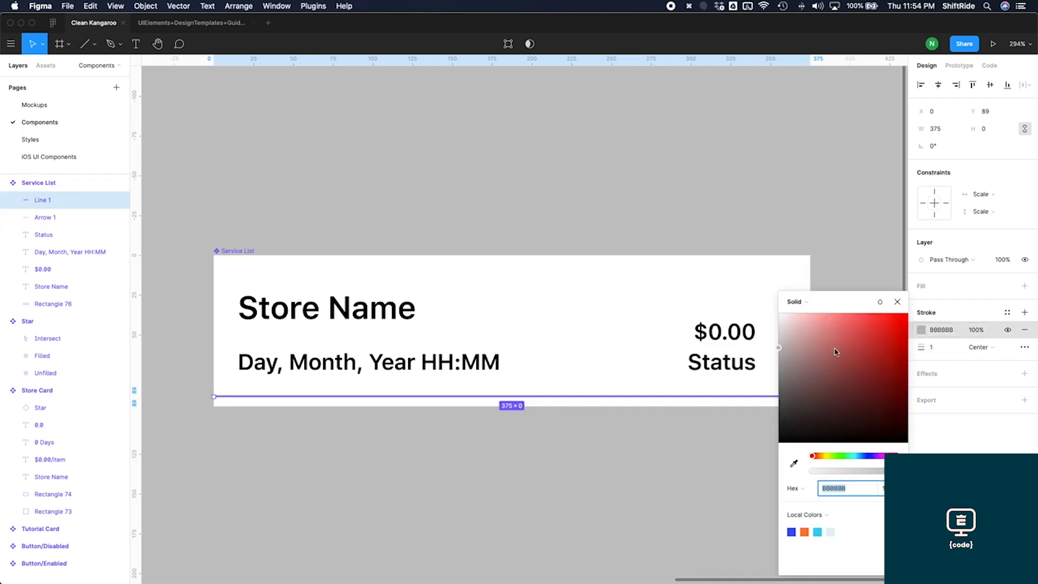
{"action": "type", "text": "EFEFEF"}
{"action": "key", "text": "Return"}
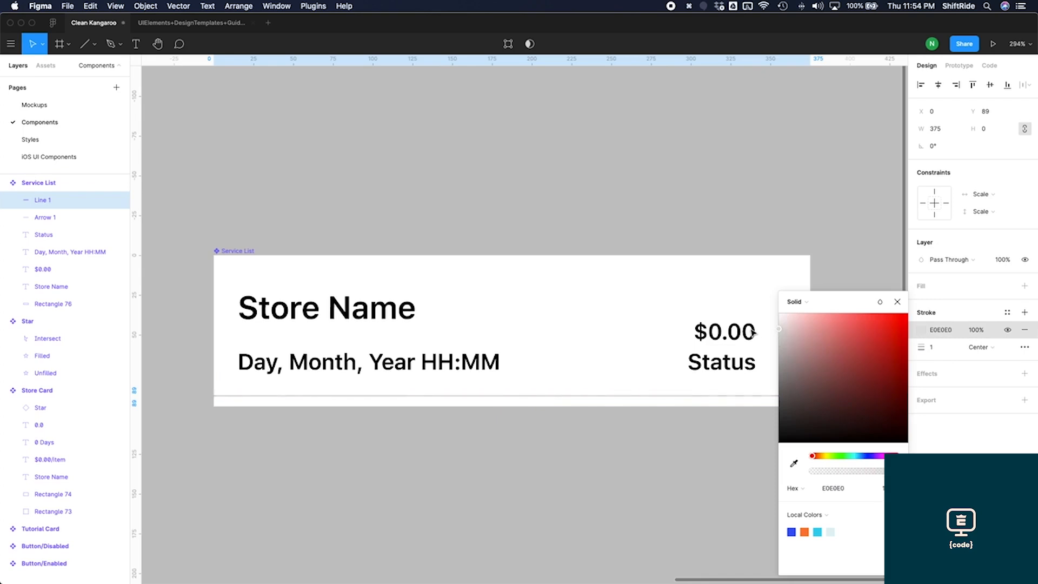
{"action": "left_click", "coordinate": [682, 403]}
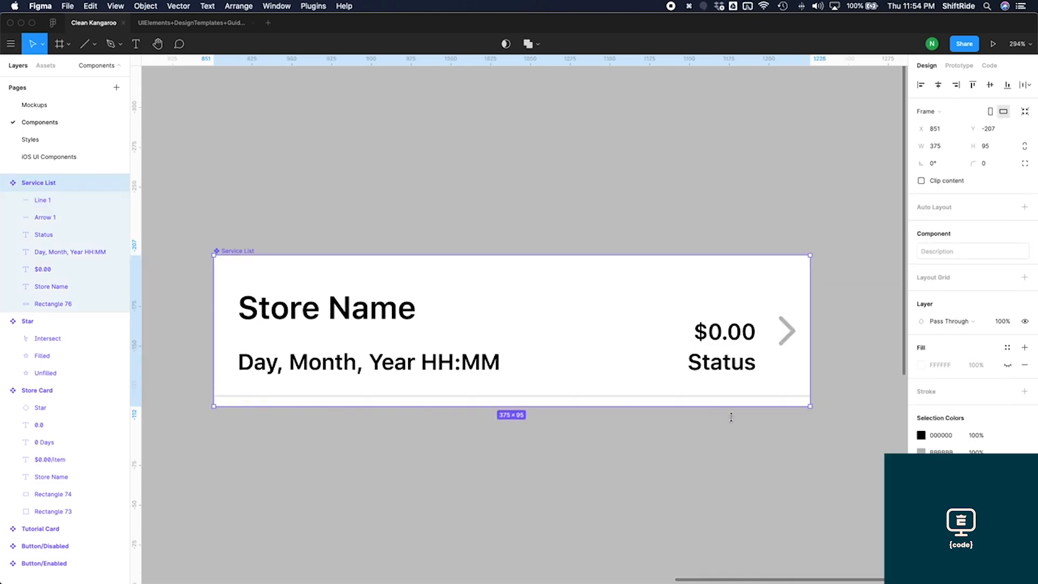
{"action": "left_click", "coordinate": [755, 398]}
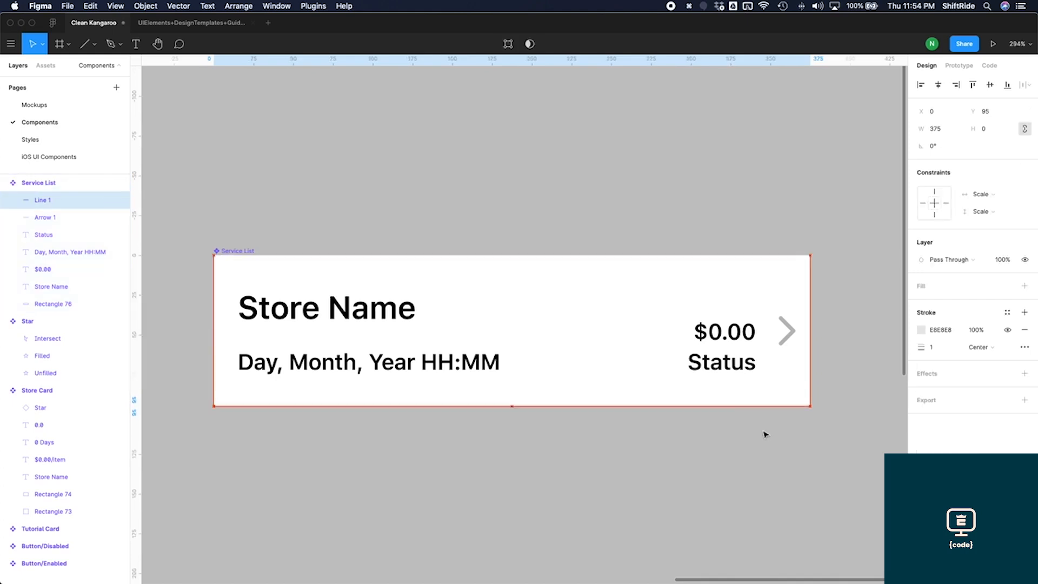
{"action": "left_click", "coordinate": [845, 392]}
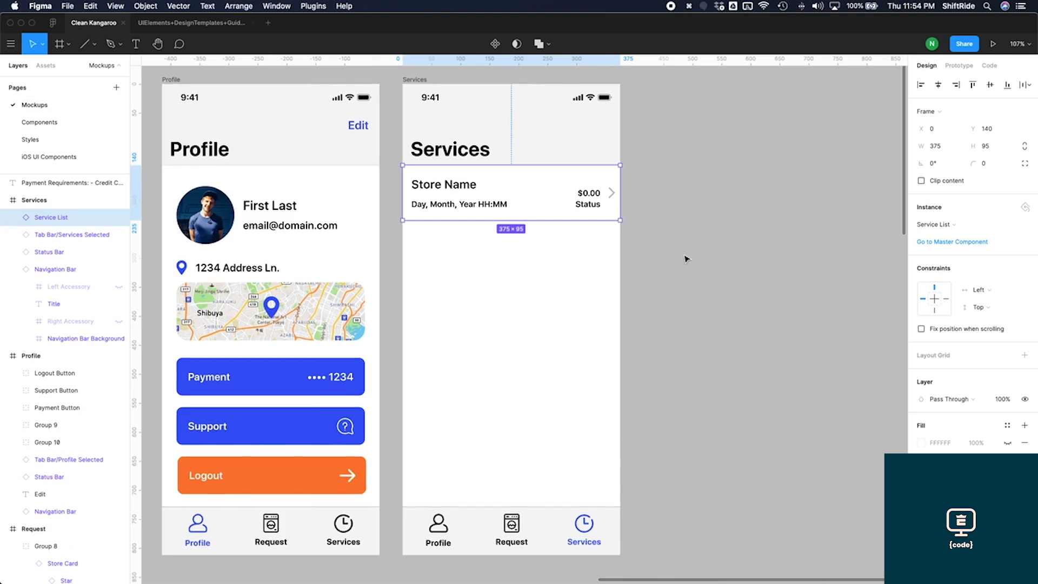
Step: Duplicate the Service List row on the Services mockup directly below itself at Y 235, and repeat until five rows are stacked down to Y 520
{"action": "left_click", "coordinate": [730, 312]}
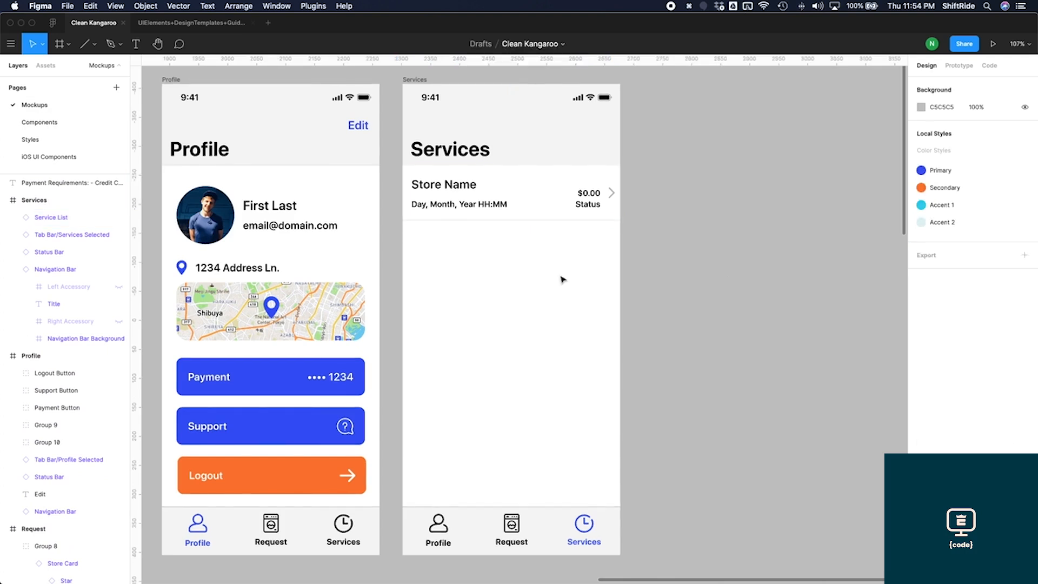
{"action": "left_click", "coordinate": [529, 210]}
{"action": "left_click_drag", "start_coordinate": [537, 197], "coordinate": [536, 258]}
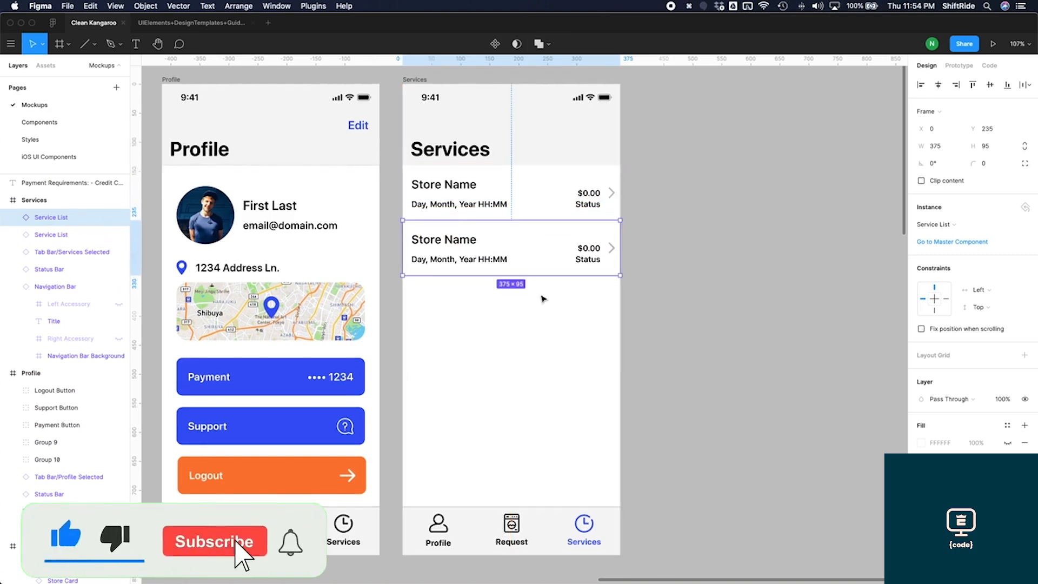
{"action": "key", "text": "super+d"}
{"action": "key", "text": "super+d"}
{"action": "key", "text": "super+d"}
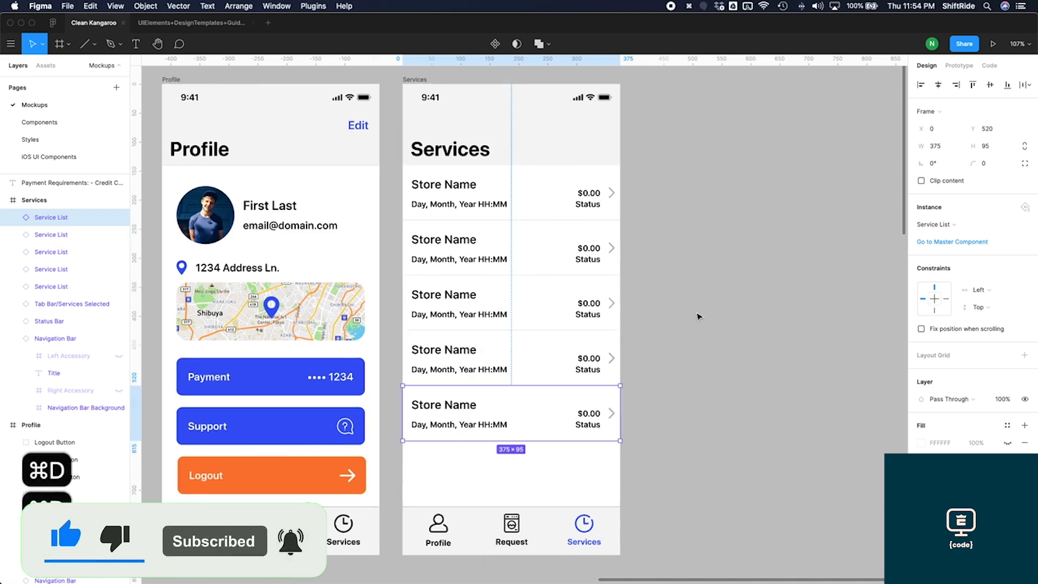